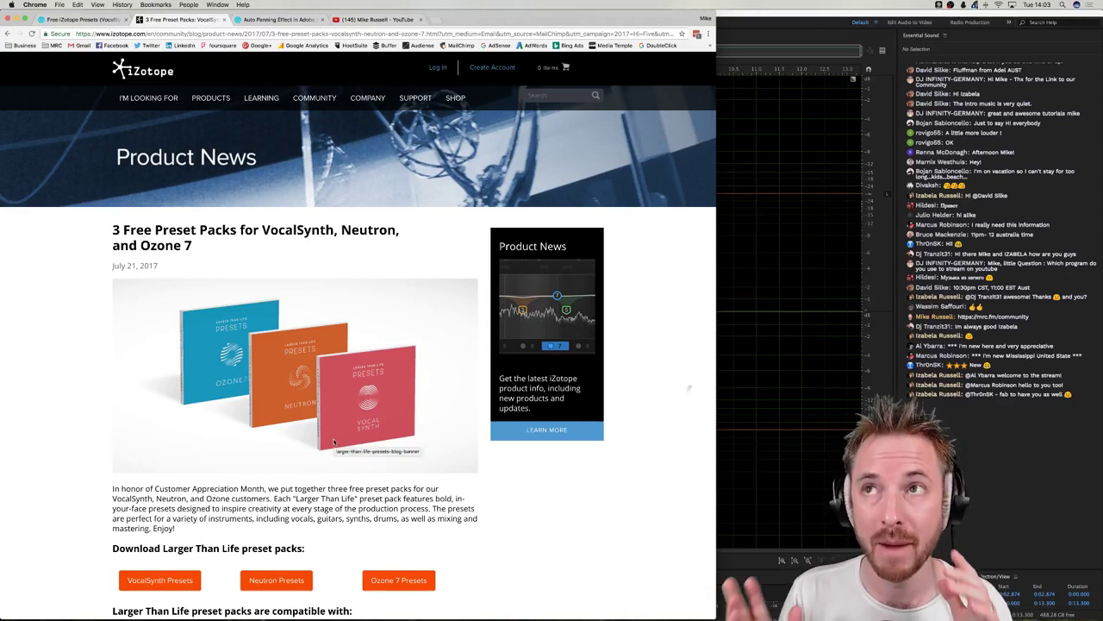
# Look over the free preset packs article and open the forum topic about the auto panning effect in Adobe Audition CC.
pyautogui.scroll(-1, 333, 442)
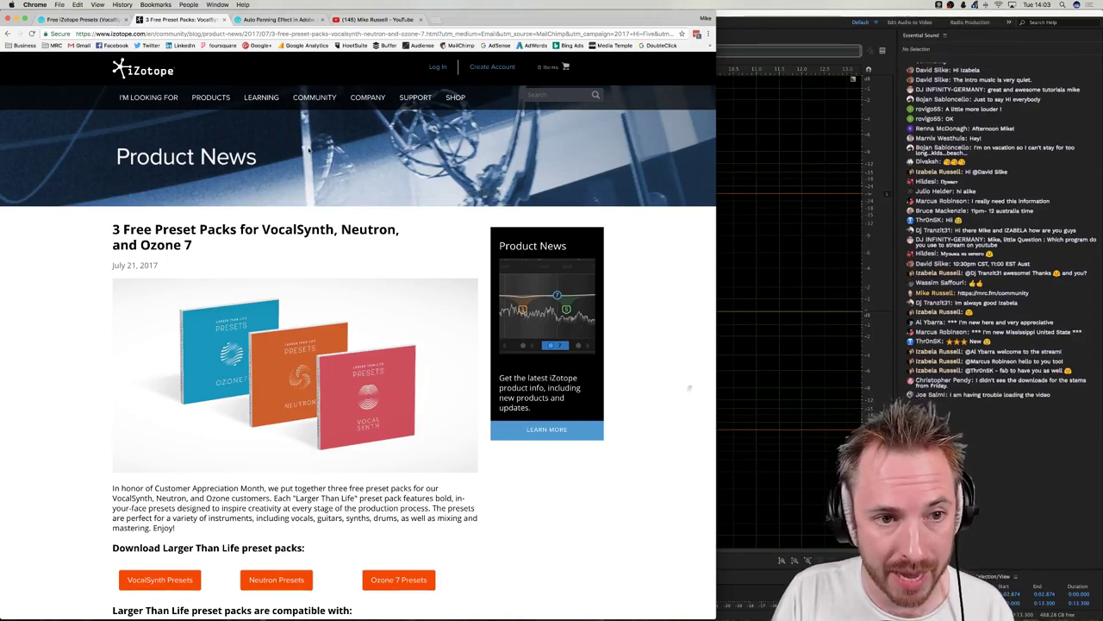
pyautogui.click(265, 20)
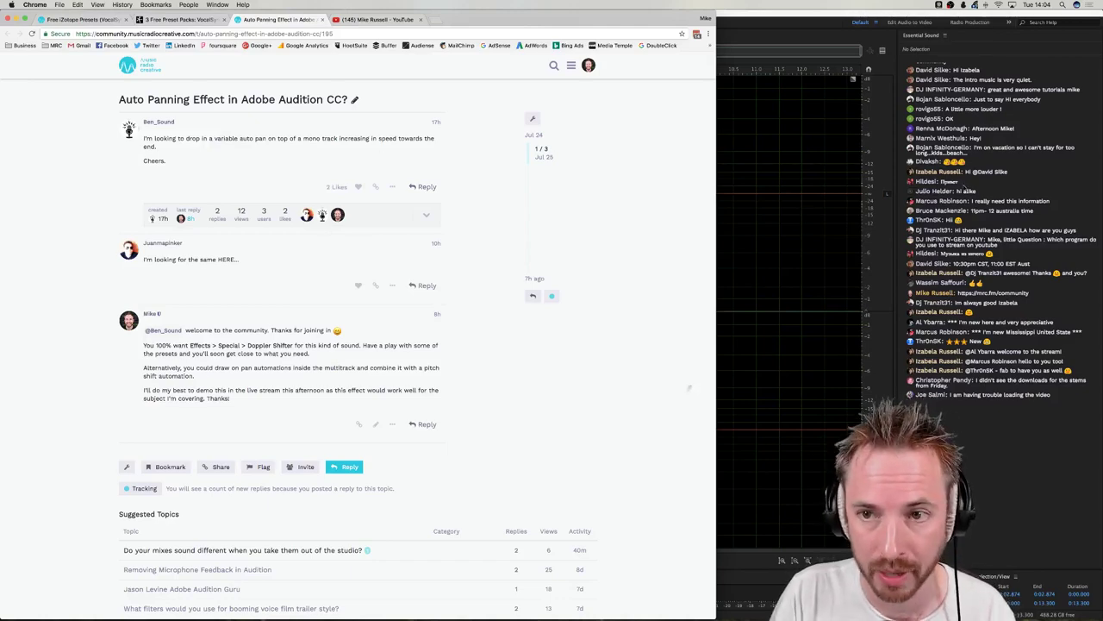
# Switch to Adobe Audition and import the dry voice recordings into the project files.
pyautogui.press('super+h')
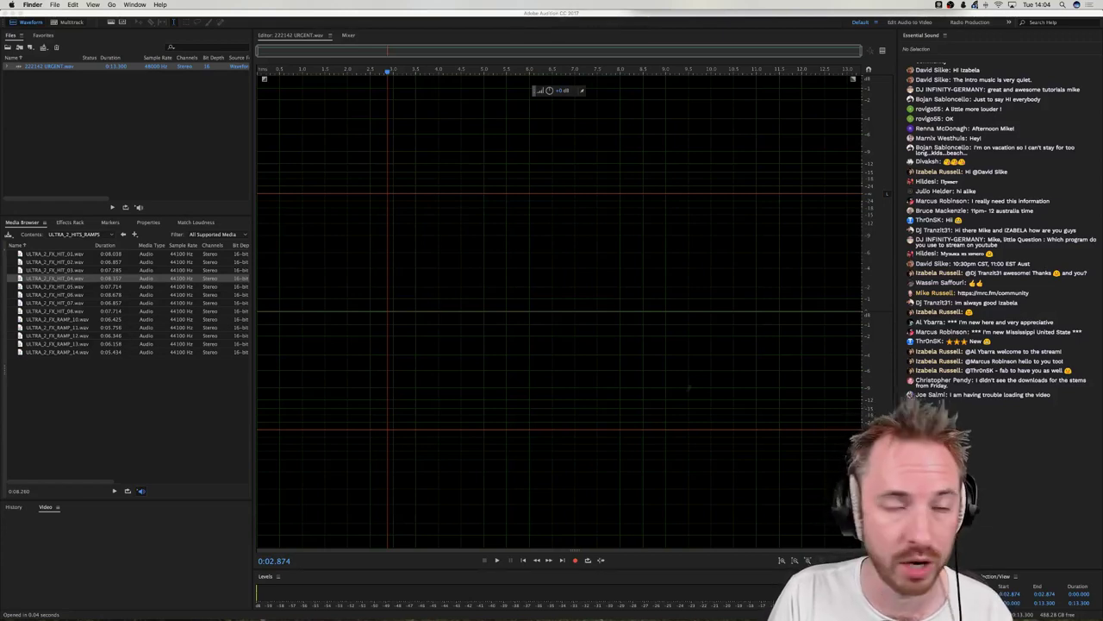
pyautogui.moveTo(194, 18); pyautogui.dragTo(175, 120)
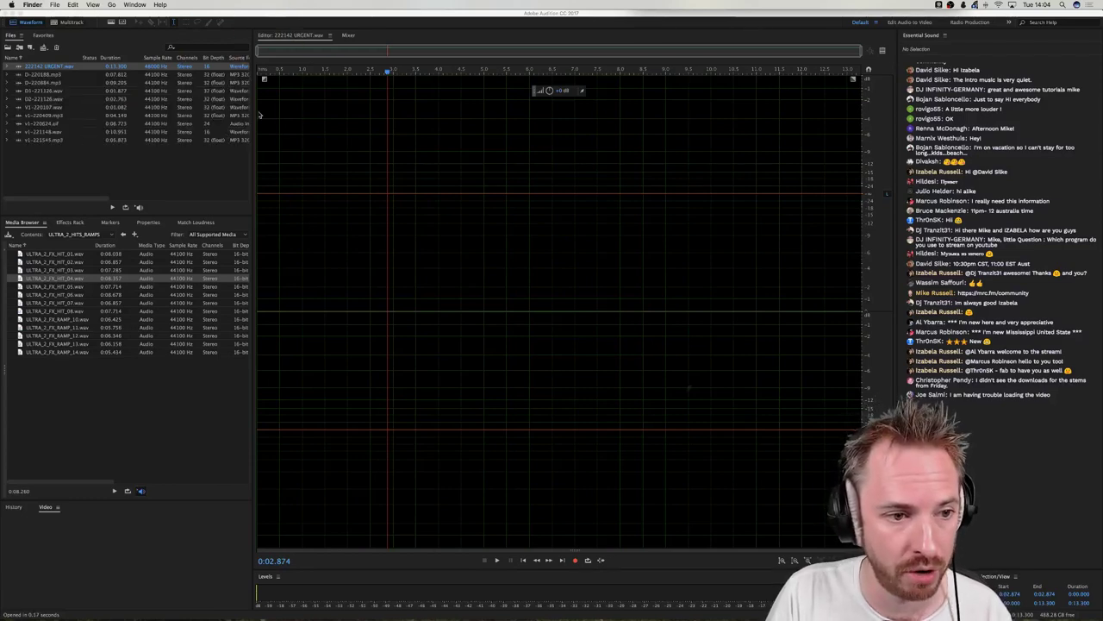
pyautogui.moveTo(428, 14); pyautogui.dragTo(384, 8)
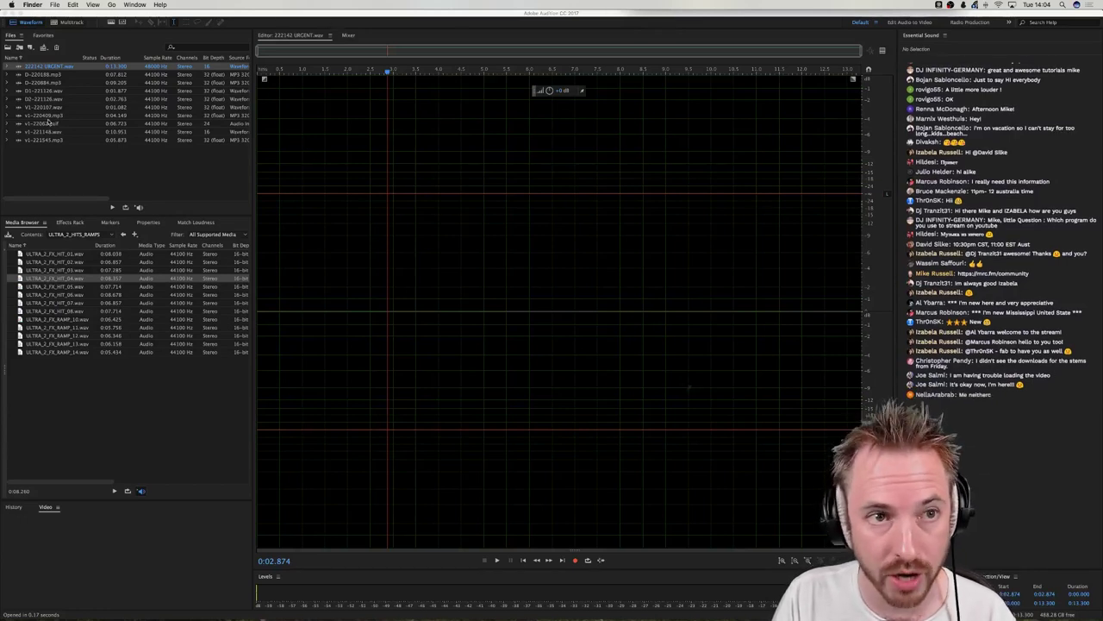
# Open D-220188.mp3 in the waveform editor and listen to it.
pyautogui.click(43, 75)
pyautogui.click(39, 82)
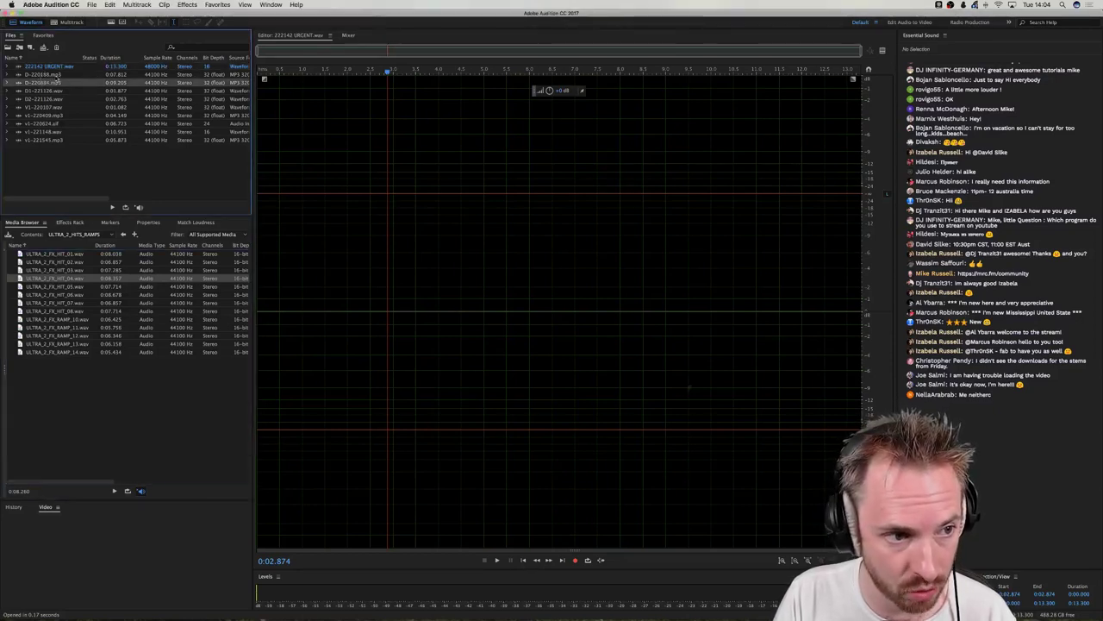
pyautogui.click(46, 74)
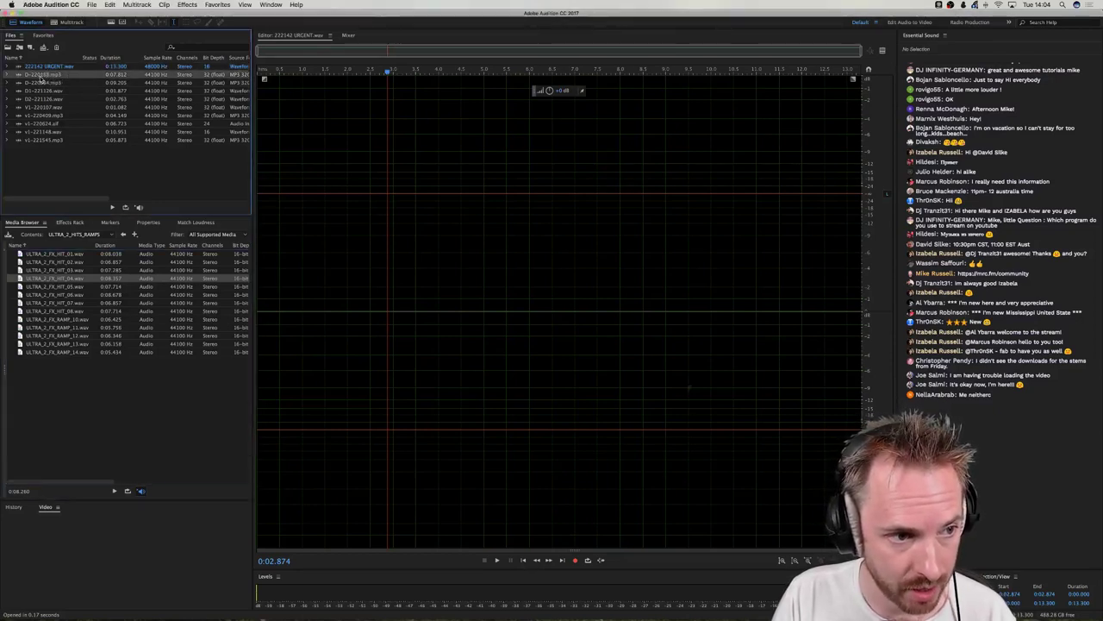
pyautogui.doubleClick(41, 75)
pyautogui.press('space')
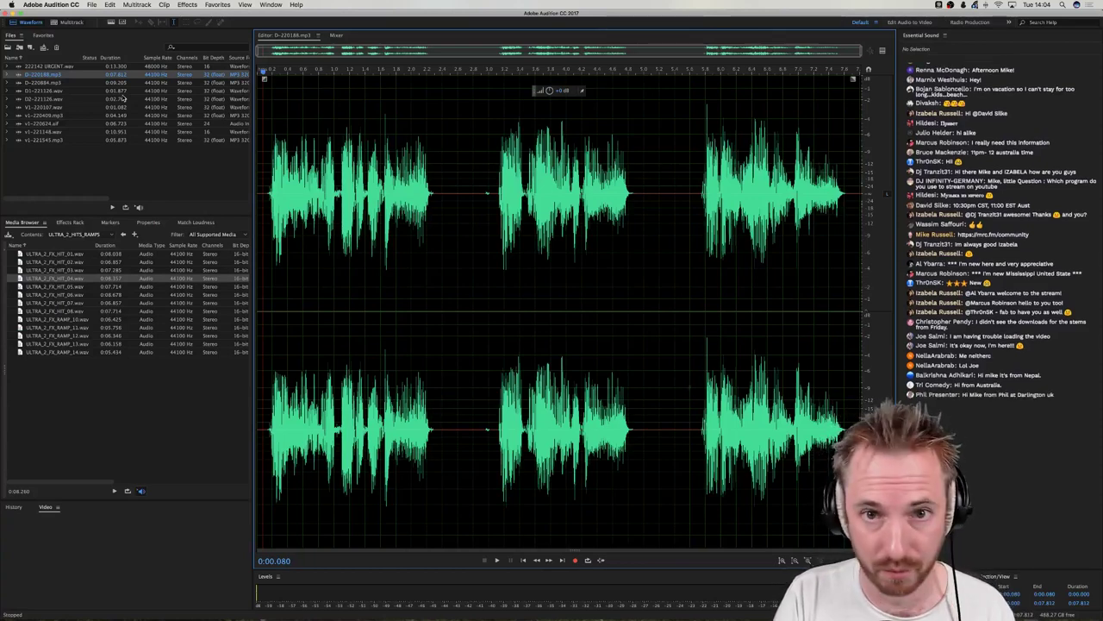
pyautogui.click(269, 182)
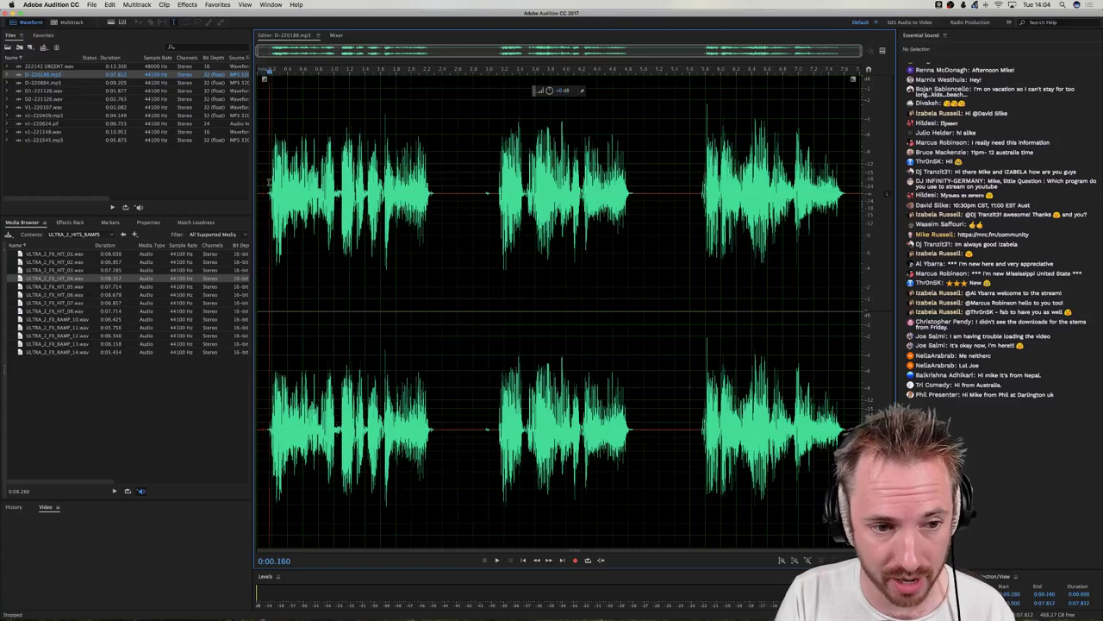
# Create a new multitrack session named 220188 with no template.
pyautogui.click(62, 23)
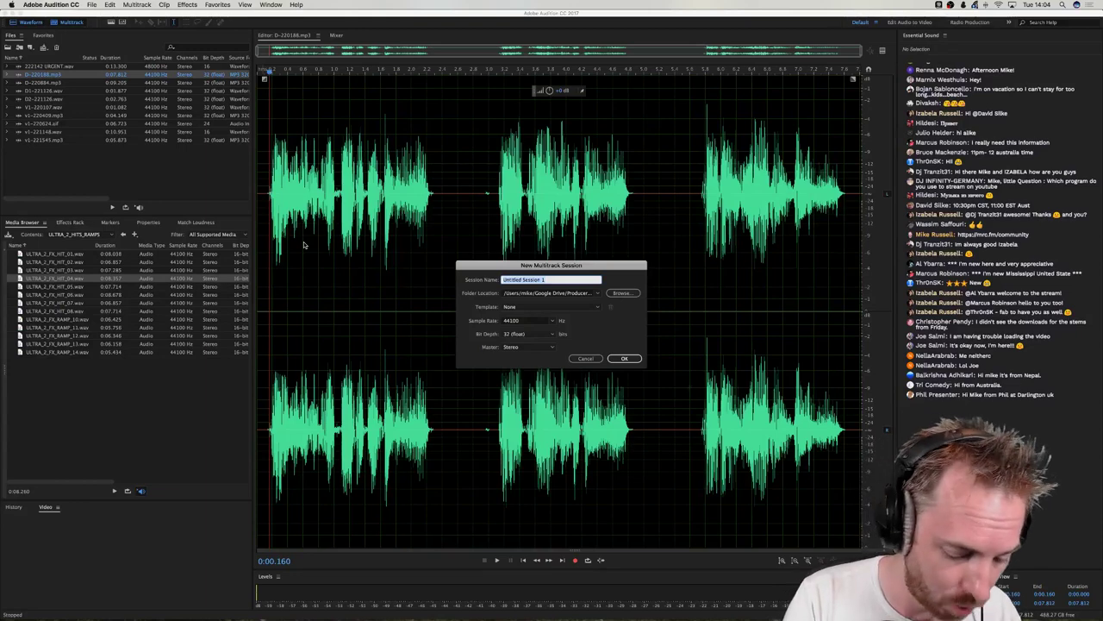
pyautogui.write('2201')
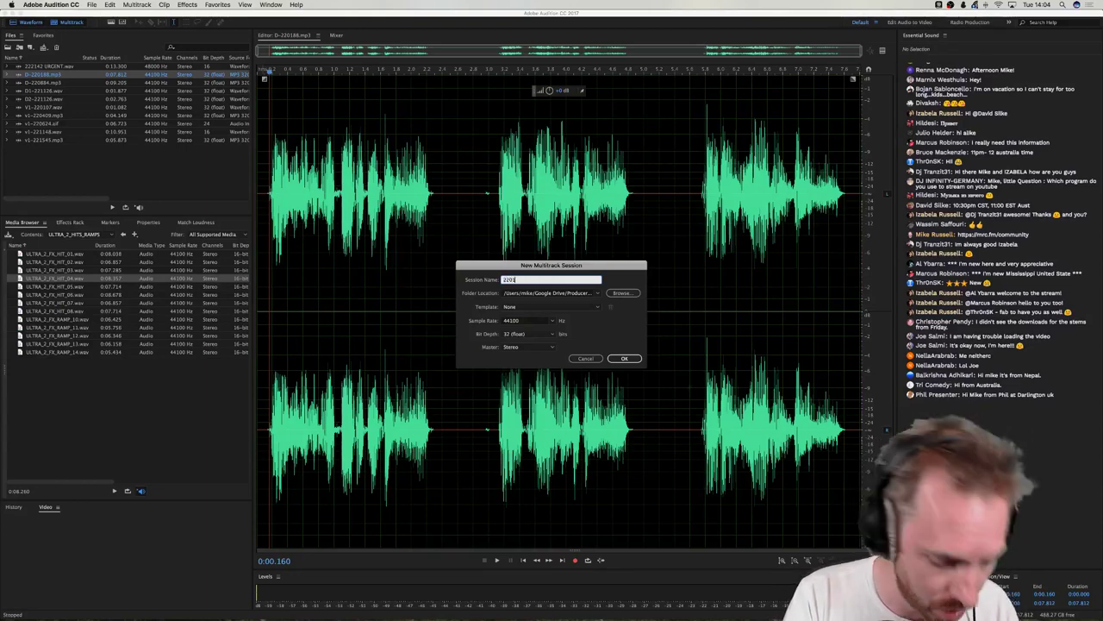
pyautogui.write('88')
pyautogui.press('Return')
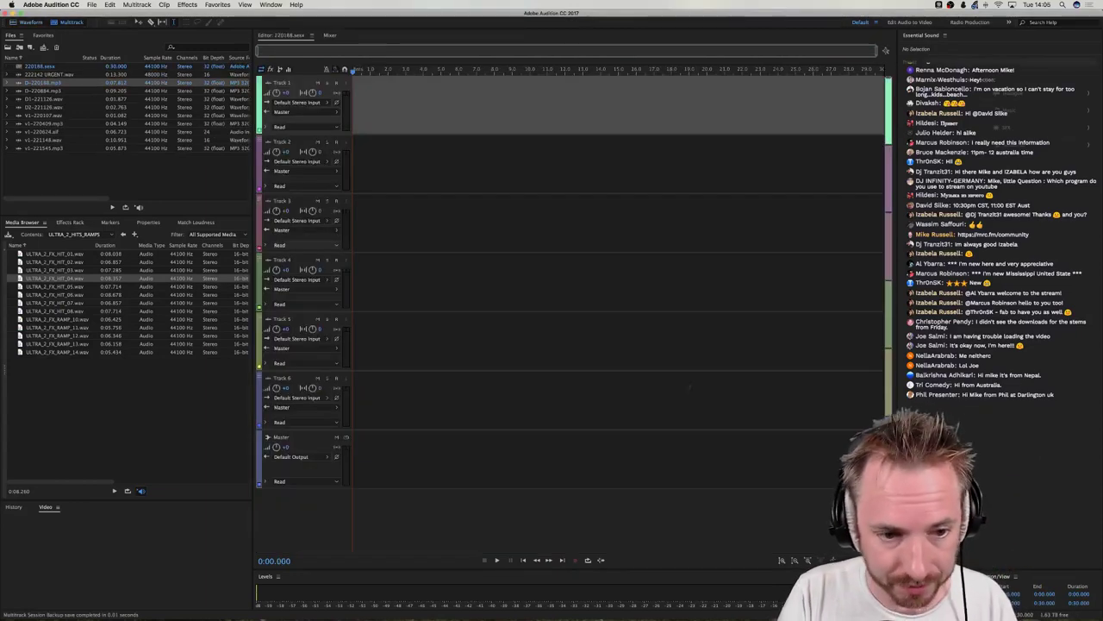
# Place D-220188.mp3 at the start of Track 1 in the multitrack session.
pyautogui.click(52, 67)
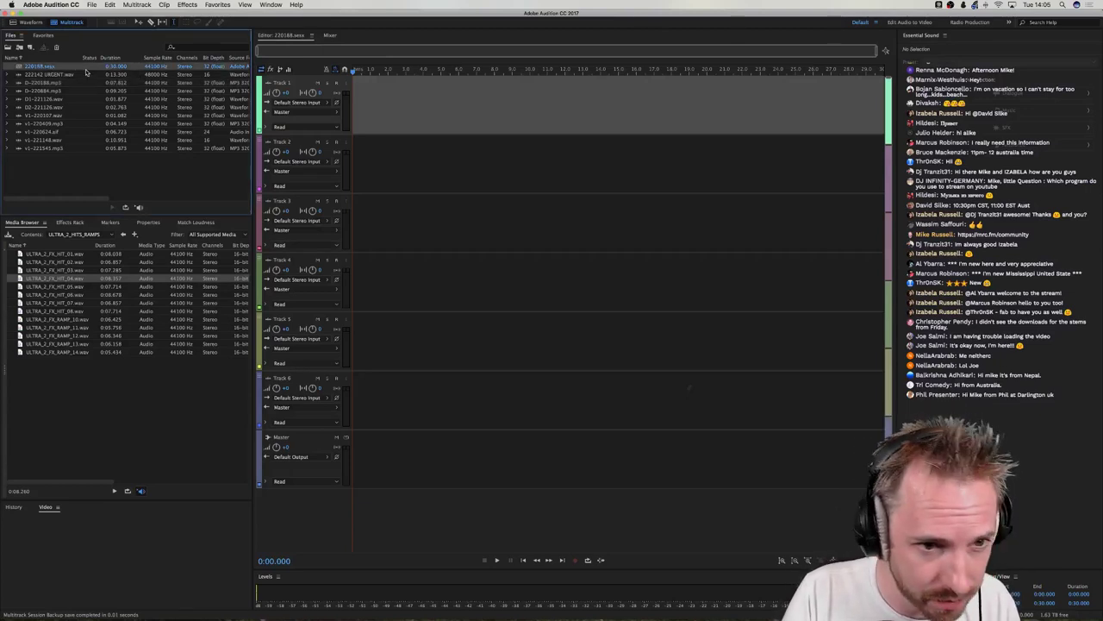
pyautogui.moveTo(49, 92); pyautogui.dragTo(353, 103)
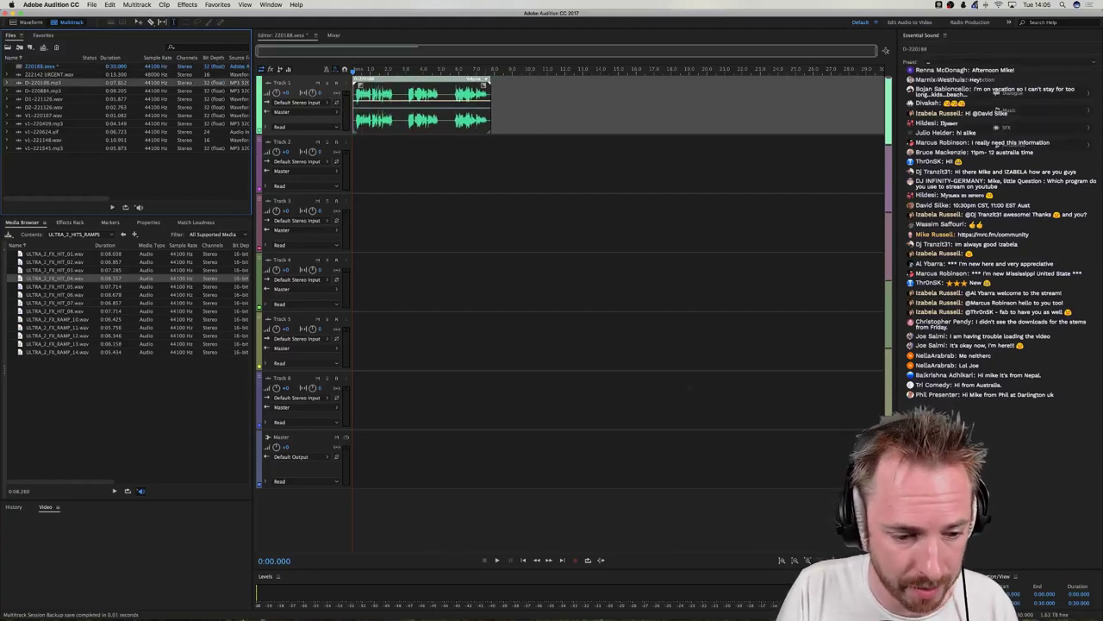
pyautogui.click(327, 601)
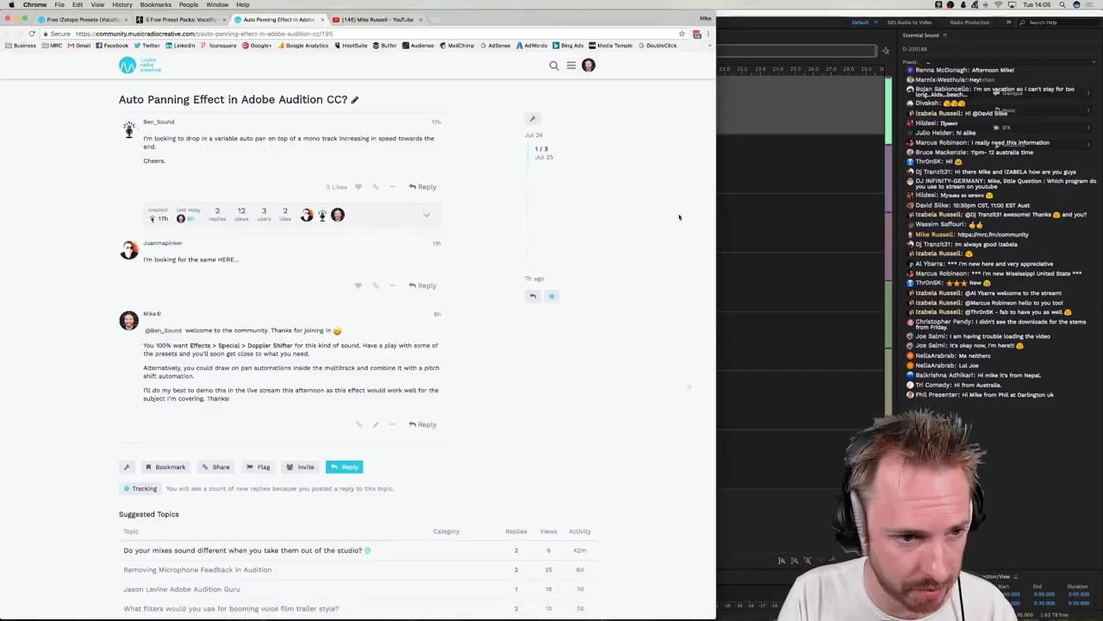
pyautogui.click(807, 217)
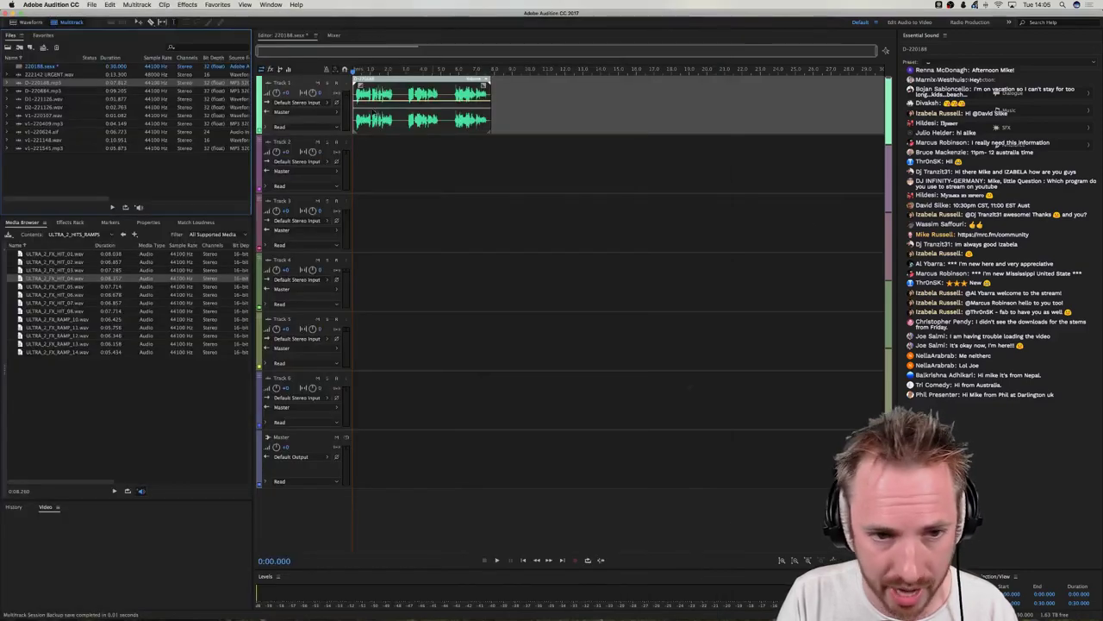
# Delete the voice clip from Track 1 and close the 220188.sesx session.
pyautogui.click(369, 103)
pyautogui.press('Delete')
pyautogui.click(60, 66)
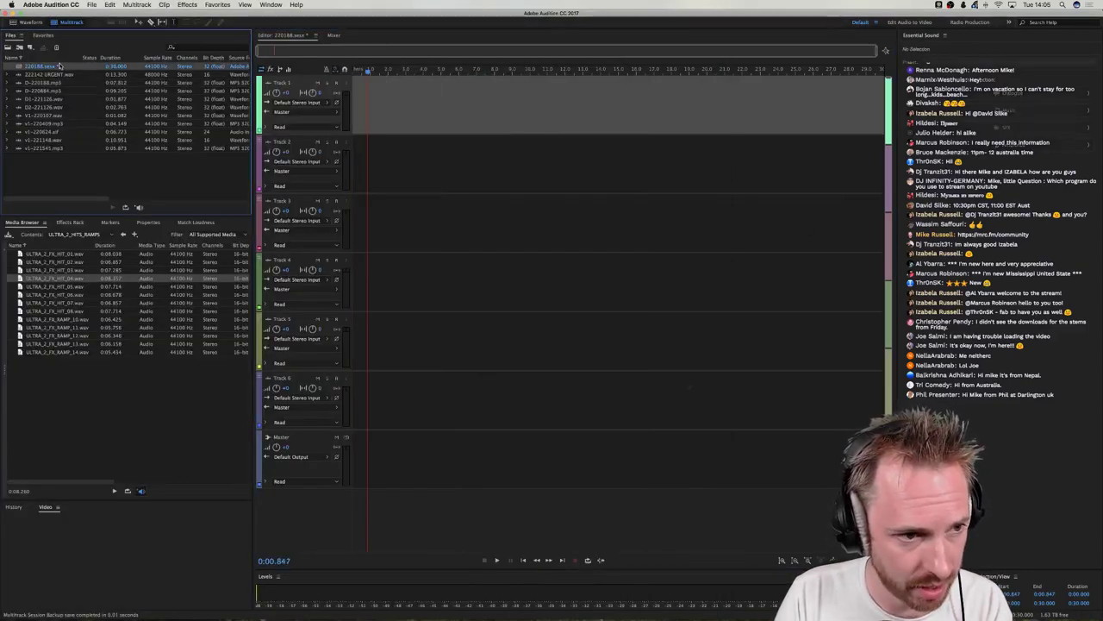
pyautogui.press('Delete')
pyautogui.click(561, 328)
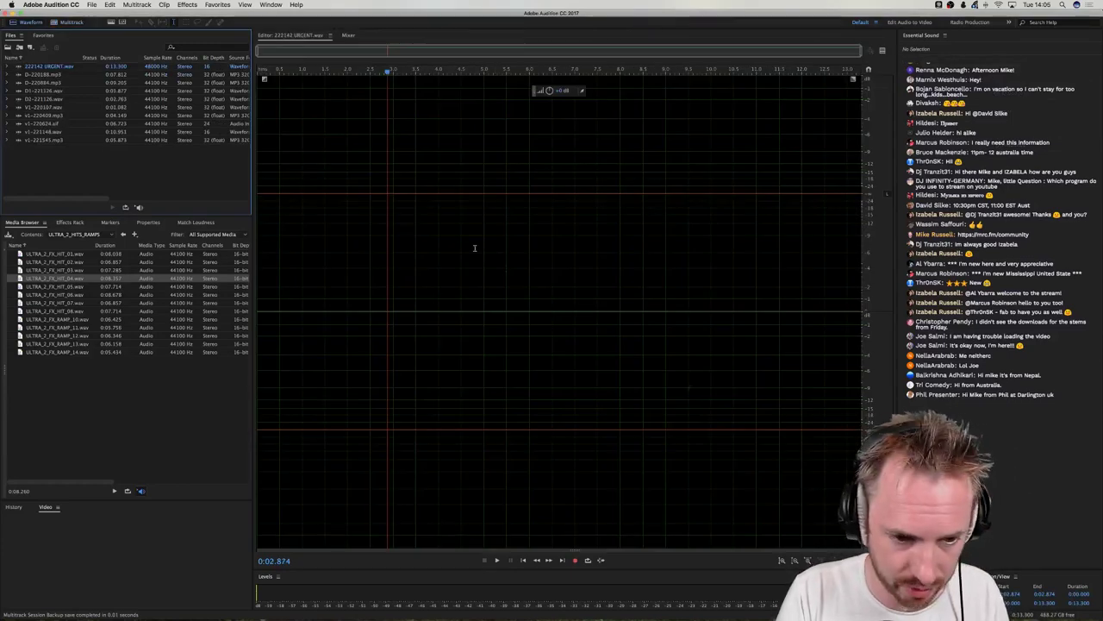
# Start a new multitrack session and set its folder location to the Downloads folder.
pyautogui.press('super+n')
pyautogui.click(601, 293)
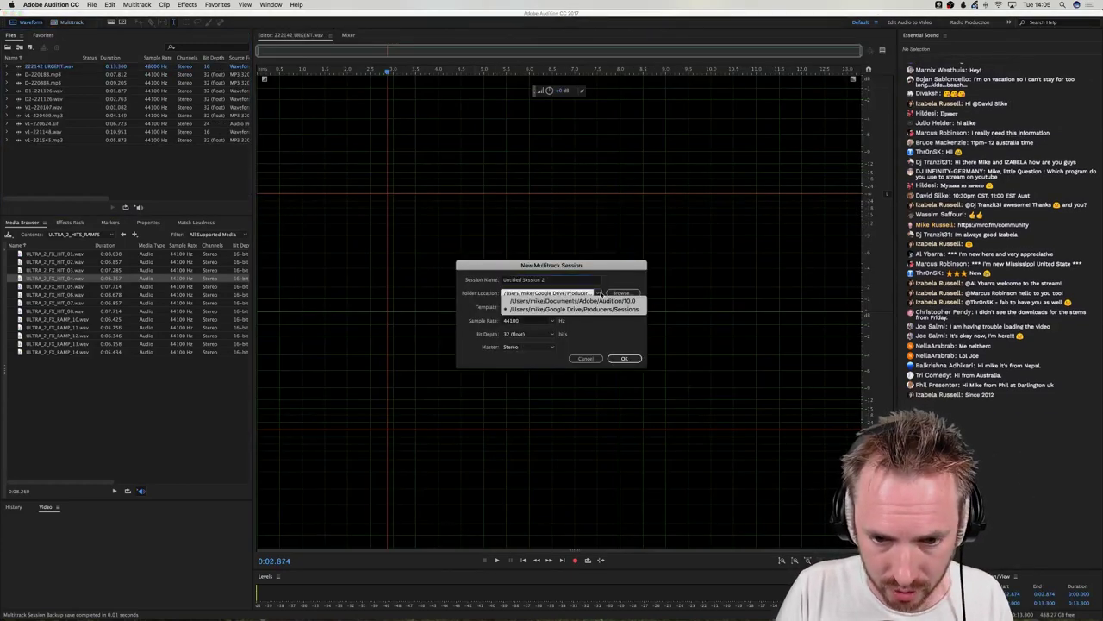
pyautogui.click(599, 294)
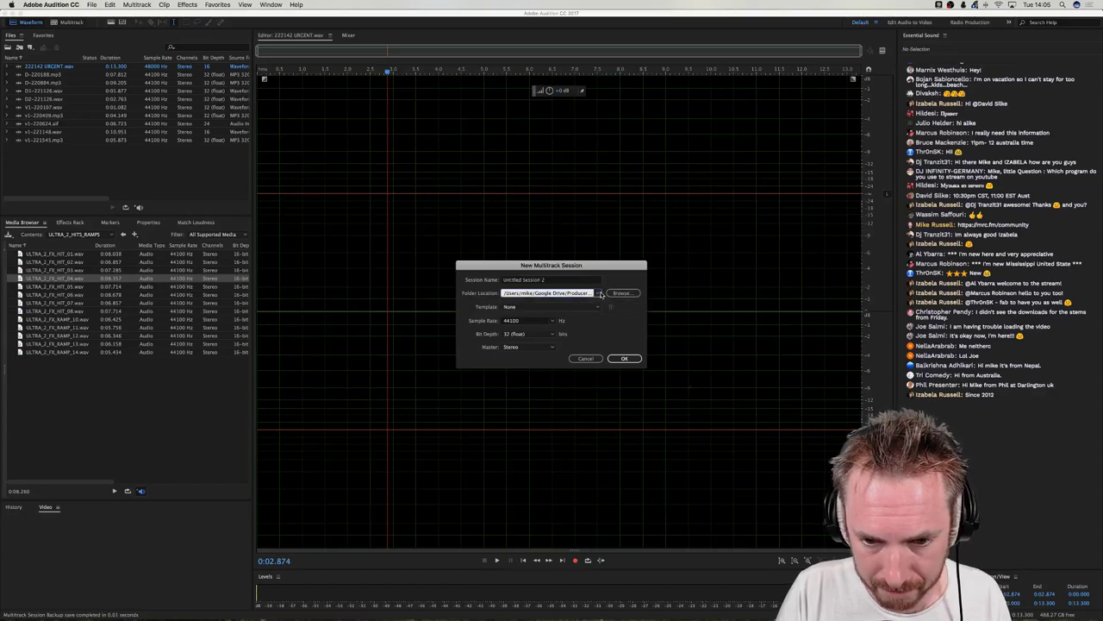
pyautogui.click(574, 293)
pyautogui.moveTo(535, 293); pyautogui.dragTo(739, 303)
pyautogui.write('/Users/mike/Downloads')
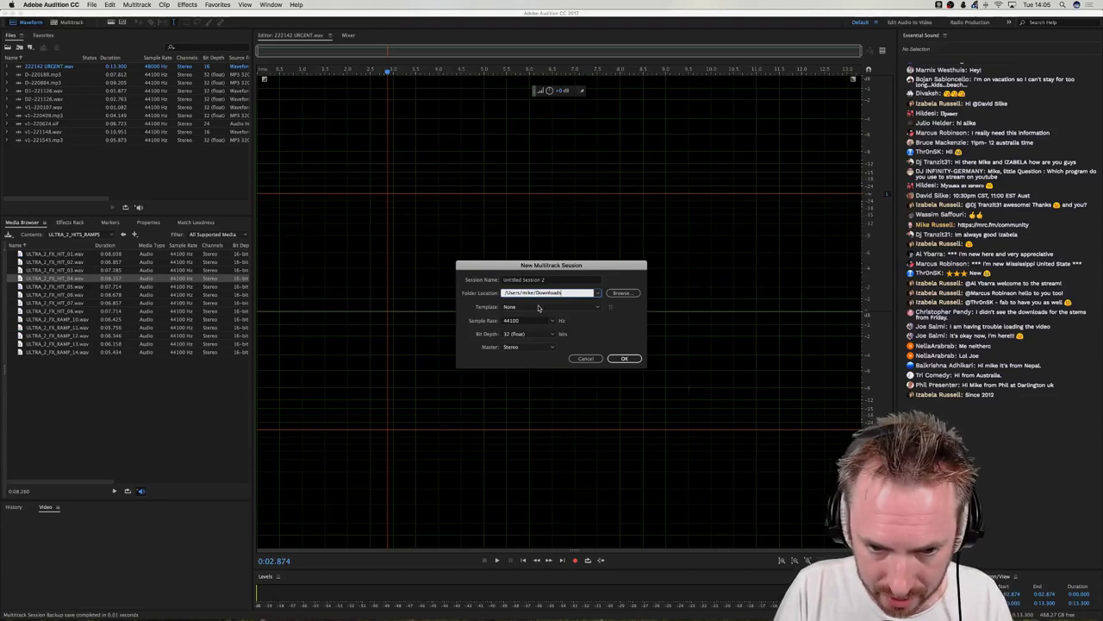
# Apply the MRC template, name the session 221088 and create it.
pyautogui.click(539, 308)
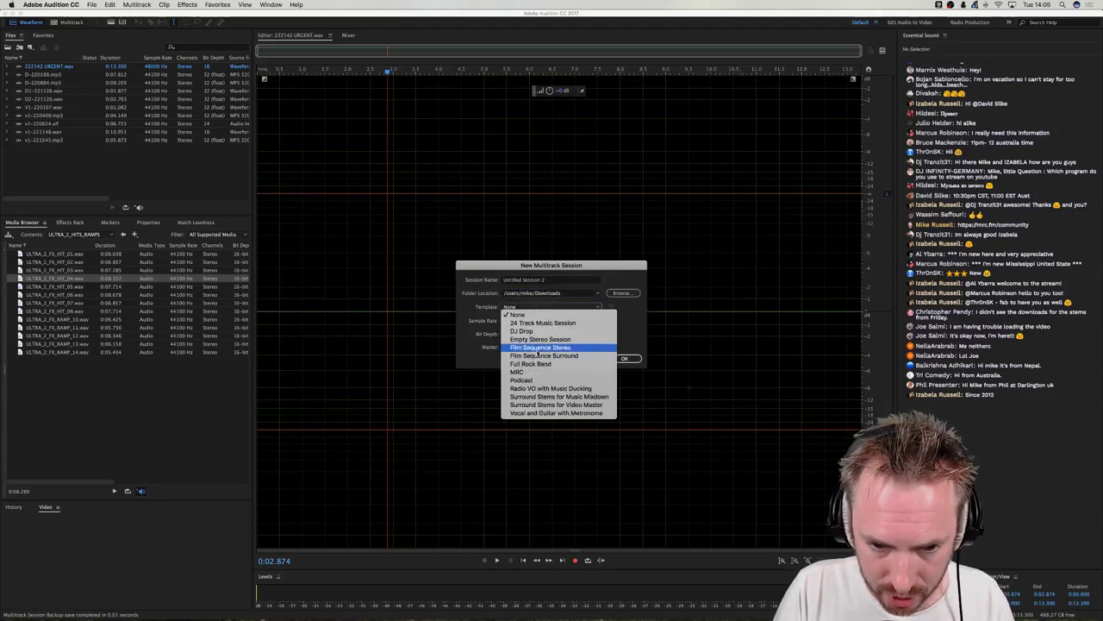
pyautogui.click(533, 373)
pyautogui.tripleClick(545, 281)
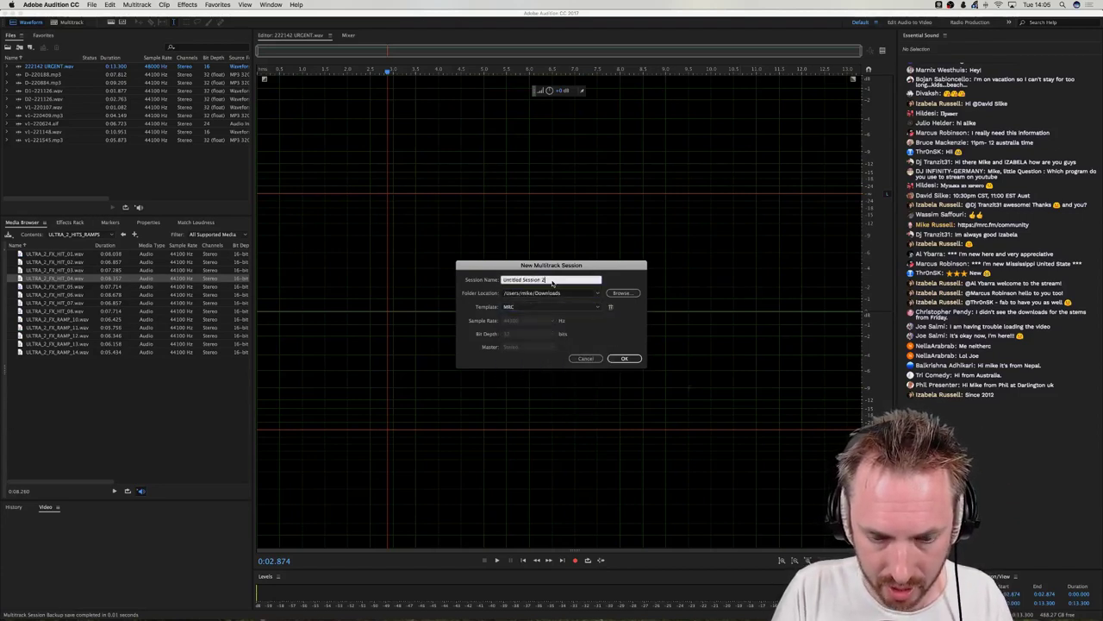
pyautogui.write('221')
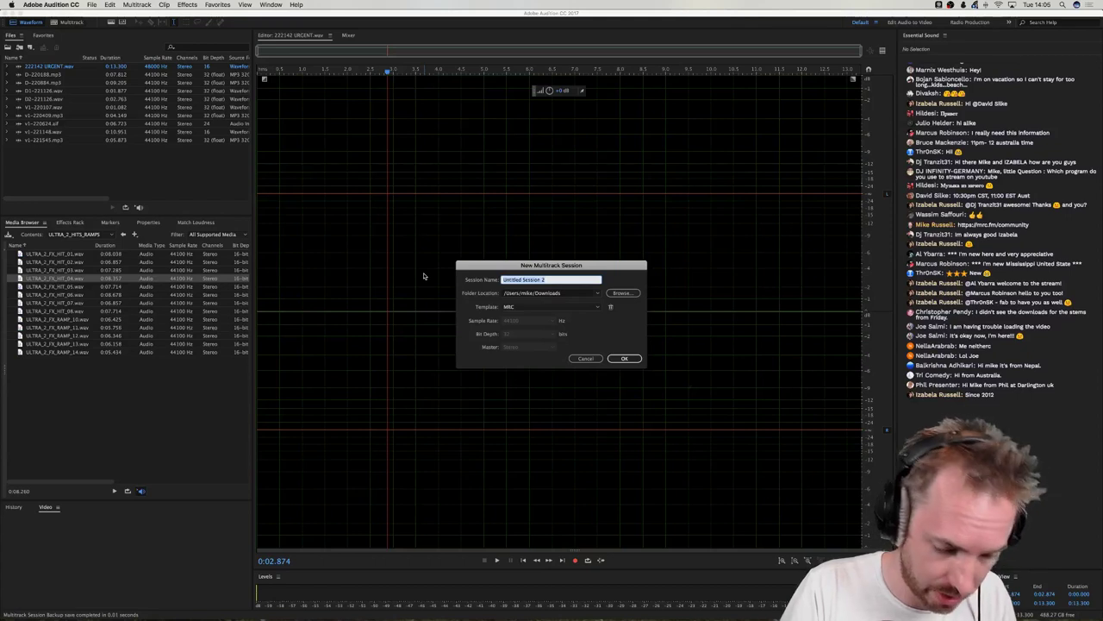
pyautogui.write('088')
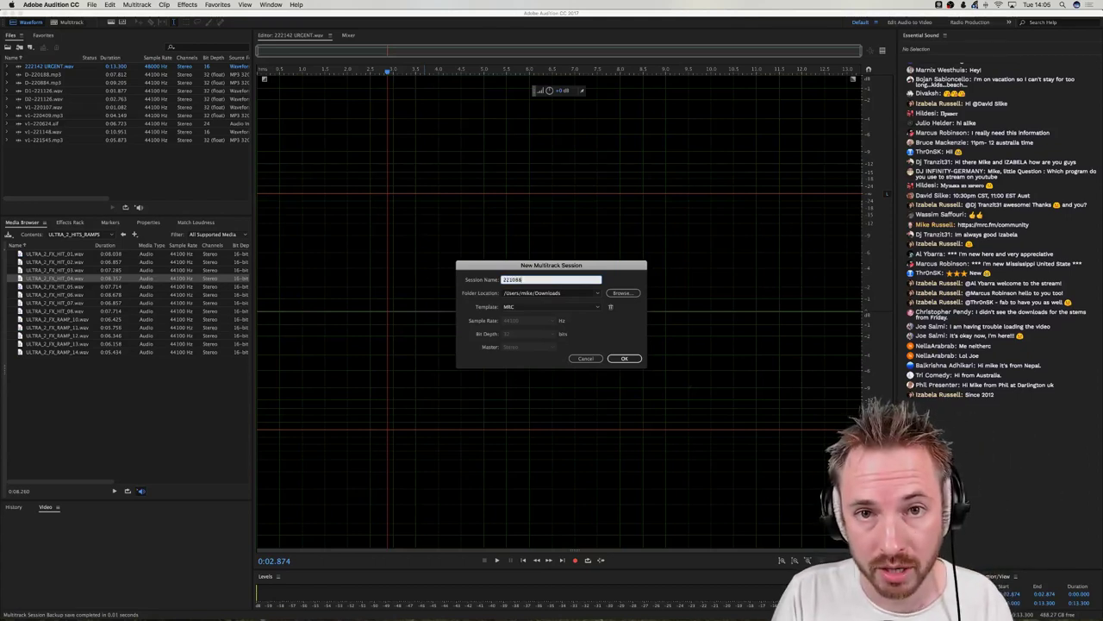
pyautogui.click(626, 359)
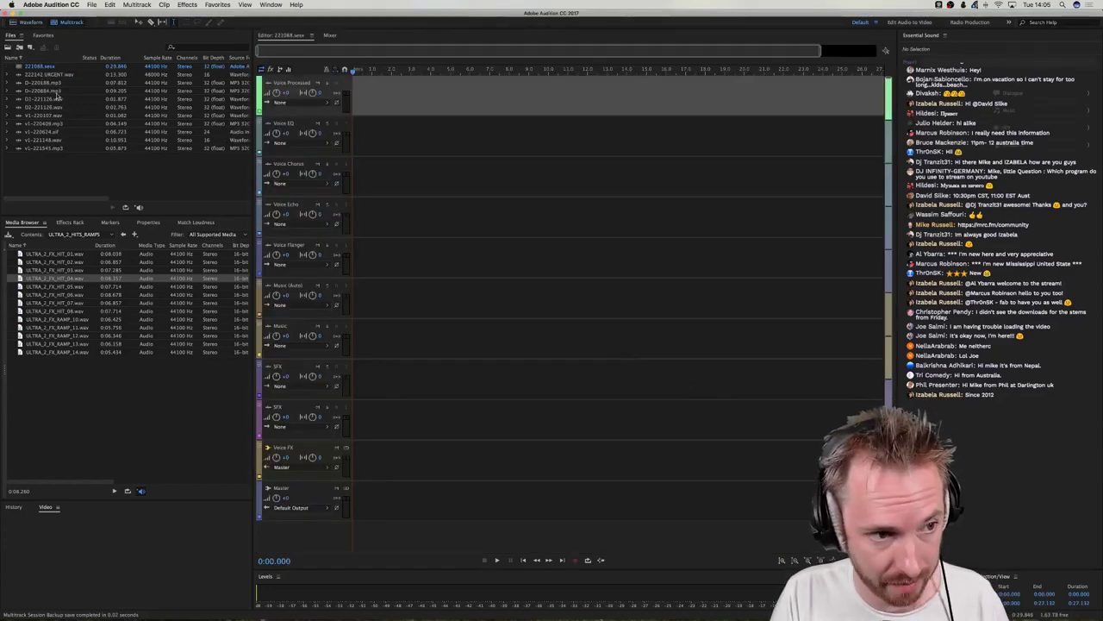
# Place D-220188.mp3 at the start of the Voice Processed track and play its last phrase.
pyautogui.moveTo(43, 83); pyautogui.dragTo(344, 107)
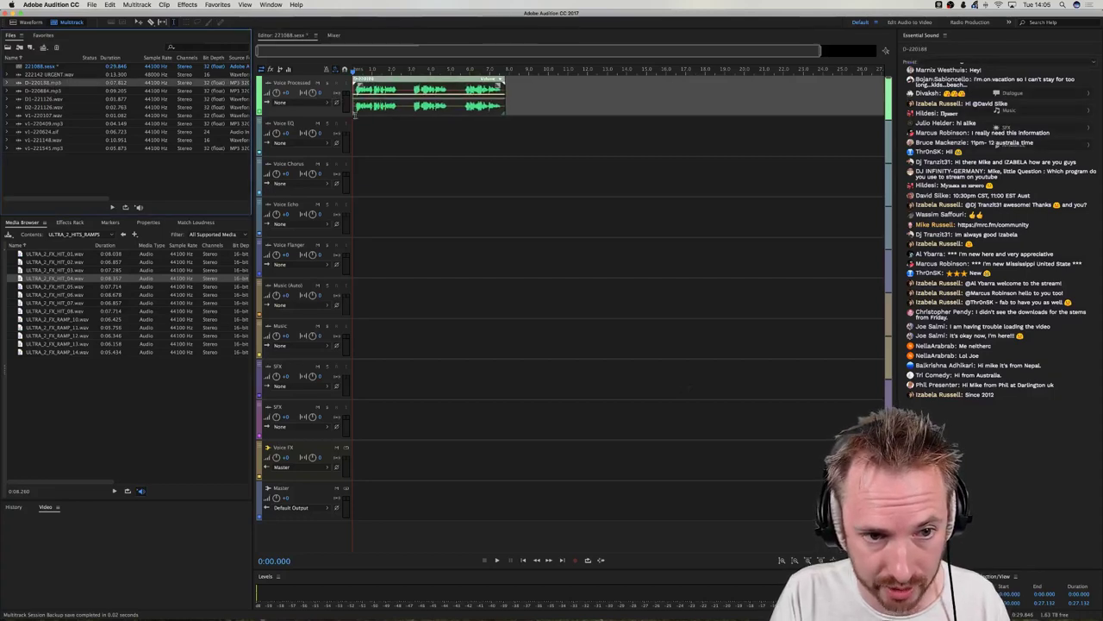
pyautogui.click(355, 126)
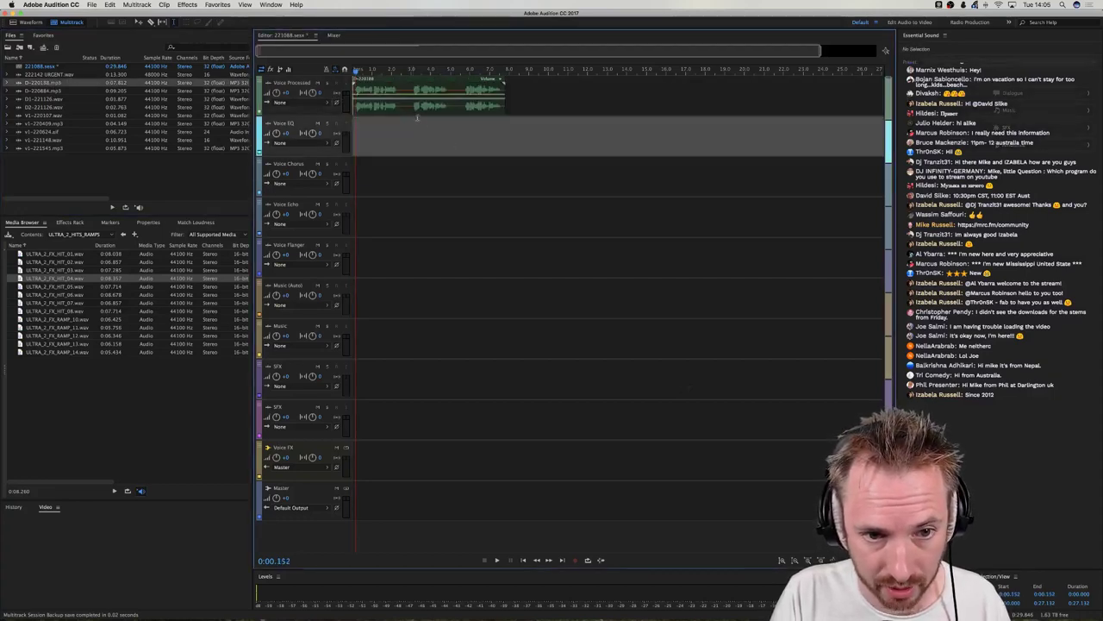
pyautogui.click(468, 107)
pyautogui.press('space')
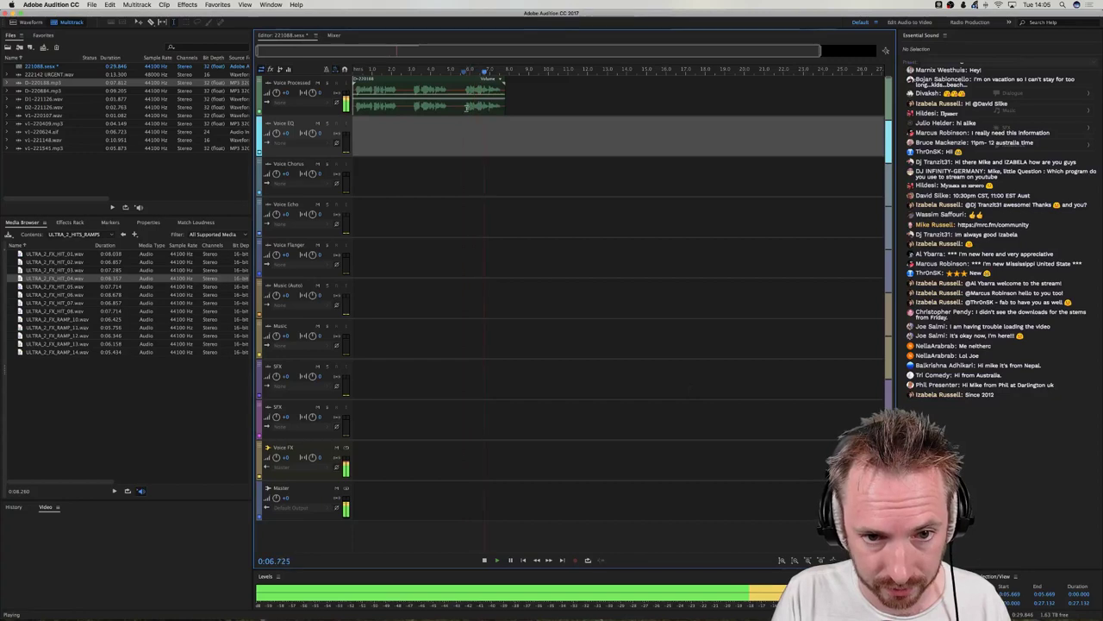
pyautogui.press('space')
# Move the voice clip to the Voice Chorus track and play its last phrase.
pyautogui.moveTo(469, 110); pyautogui.dragTo(473, 192)
pyautogui.press('space')
pyautogui.press('space')
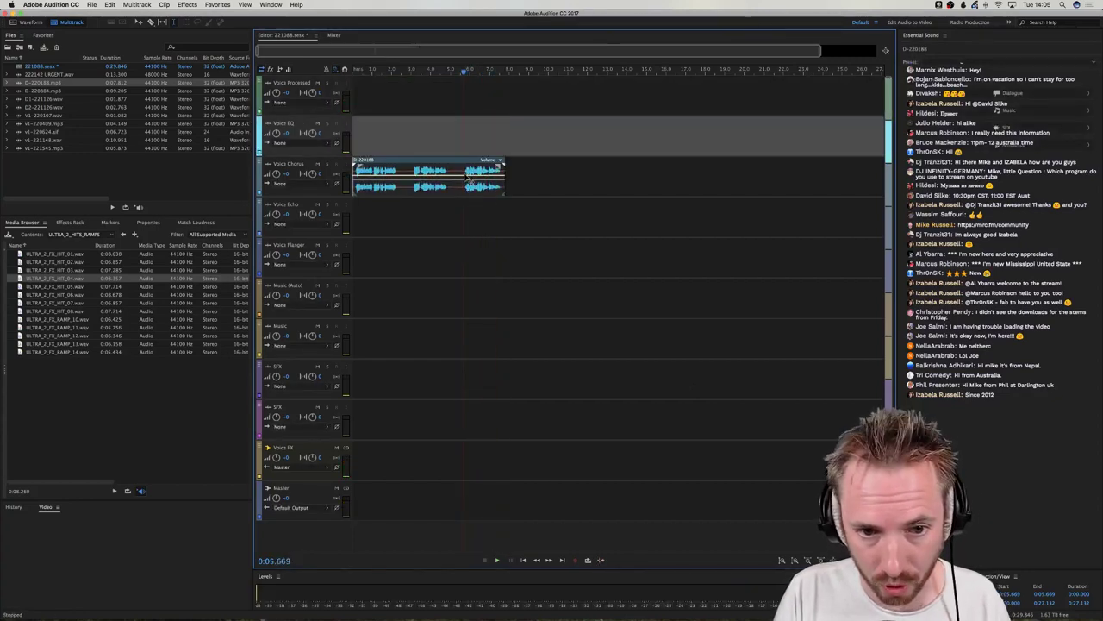
pyautogui.press('space')
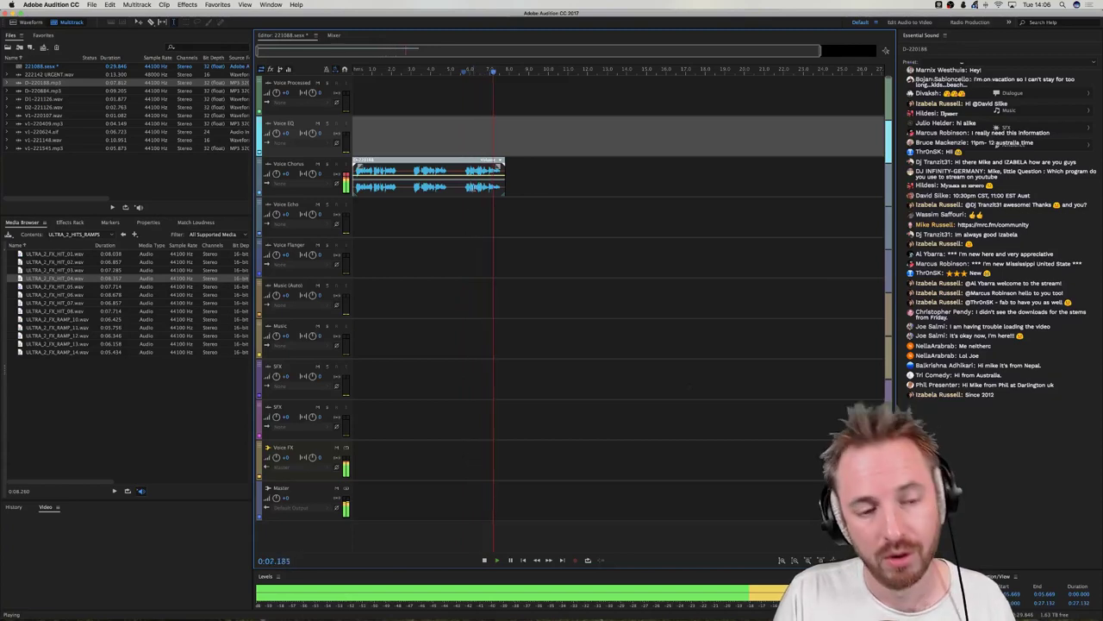
pyautogui.press('space')
# Move the voice clip to the Voice Echo track and play its last phrase.
pyautogui.moveTo(473, 193); pyautogui.dragTo(473, 233)
pyautogui.press('space')
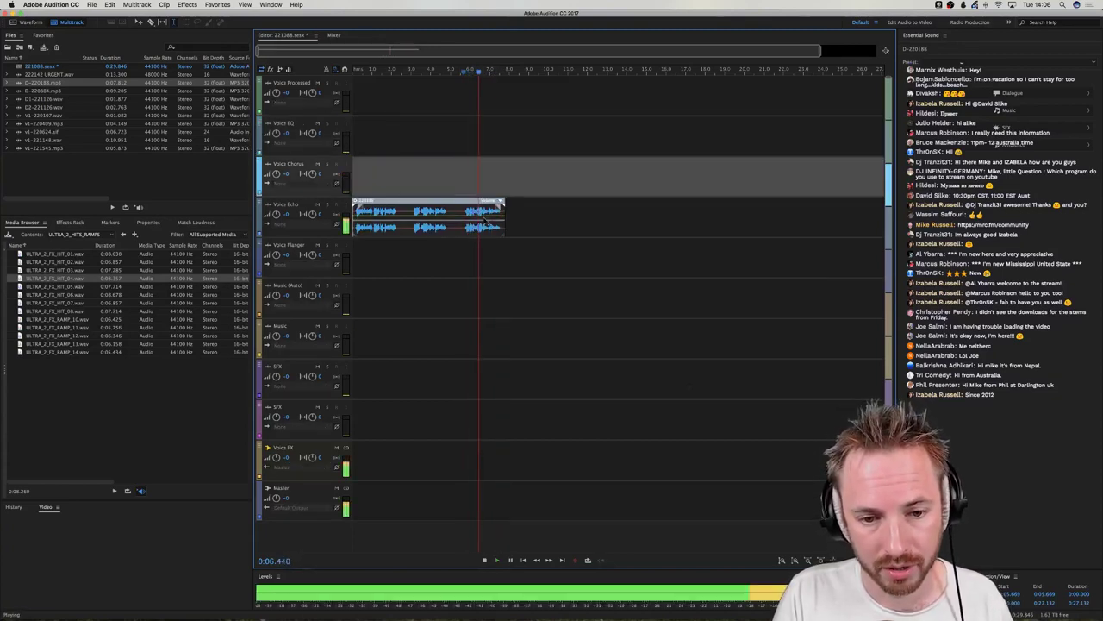
pyautogui.press('space')
pyautogui.press('space')
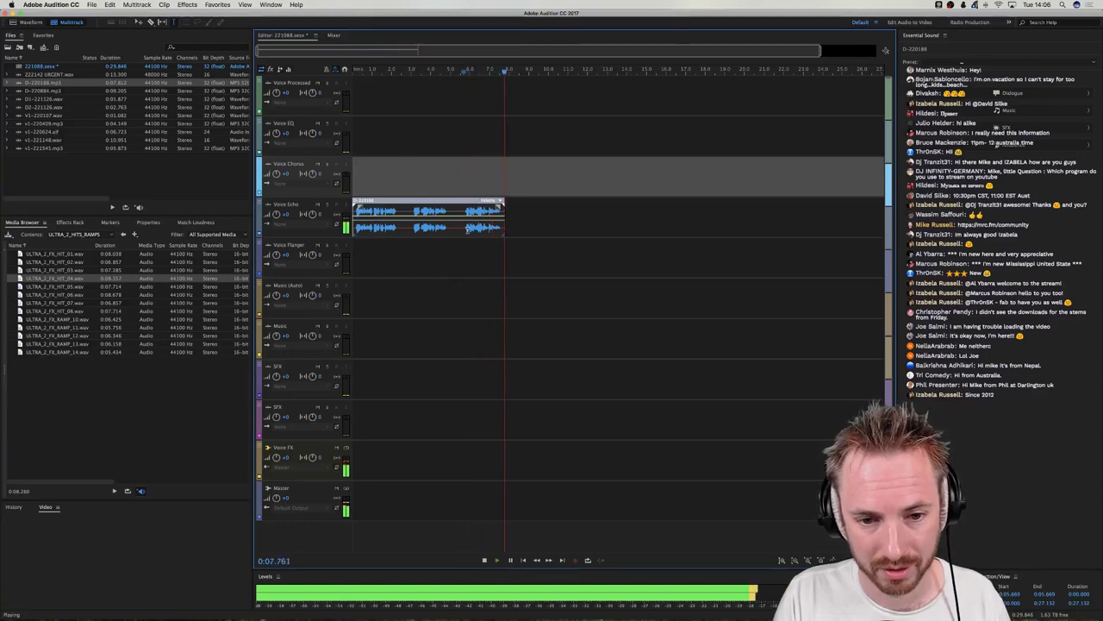
# Move the voice clip to the Voice Flanger track and play its last phrase.
pyautogui.moveTo(468, 201); pyautogui.dragTo(468, 241)
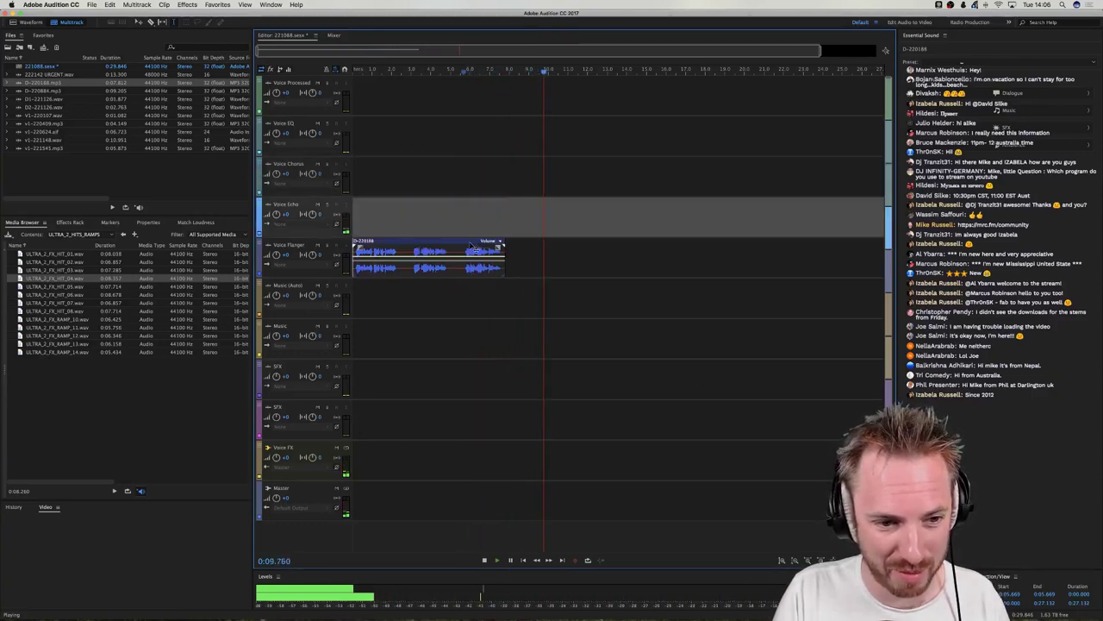
pyautogui.press('space')
pyautogui.press('space')
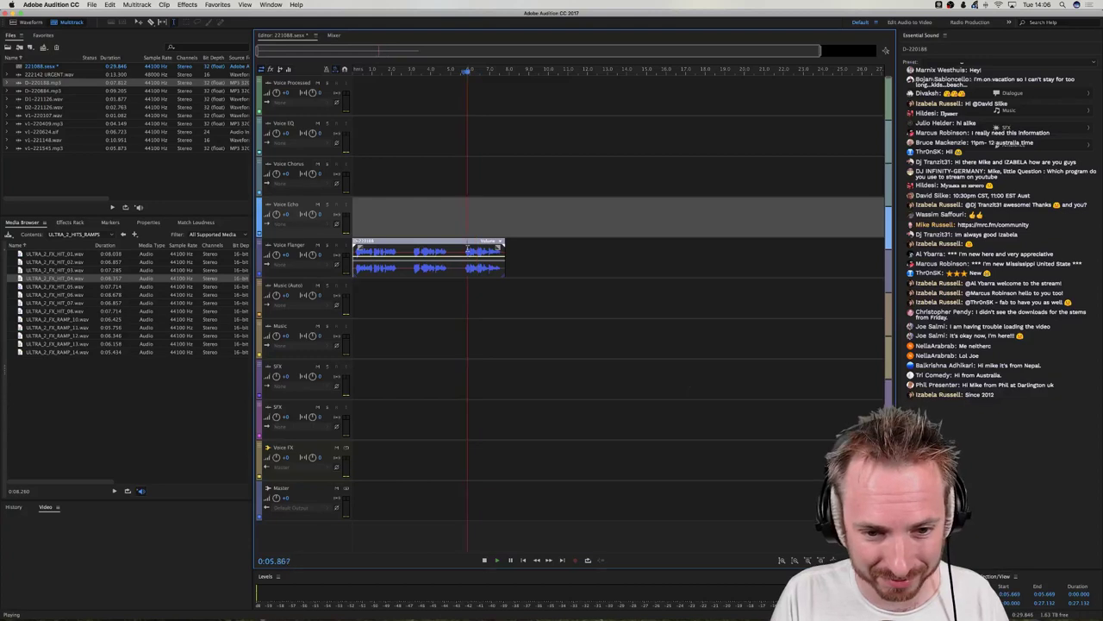
# Move the voice clip back to the Voice Processed track and play its last phrase.
pyautogui.press('space')
pyautogui.click(462, 217)
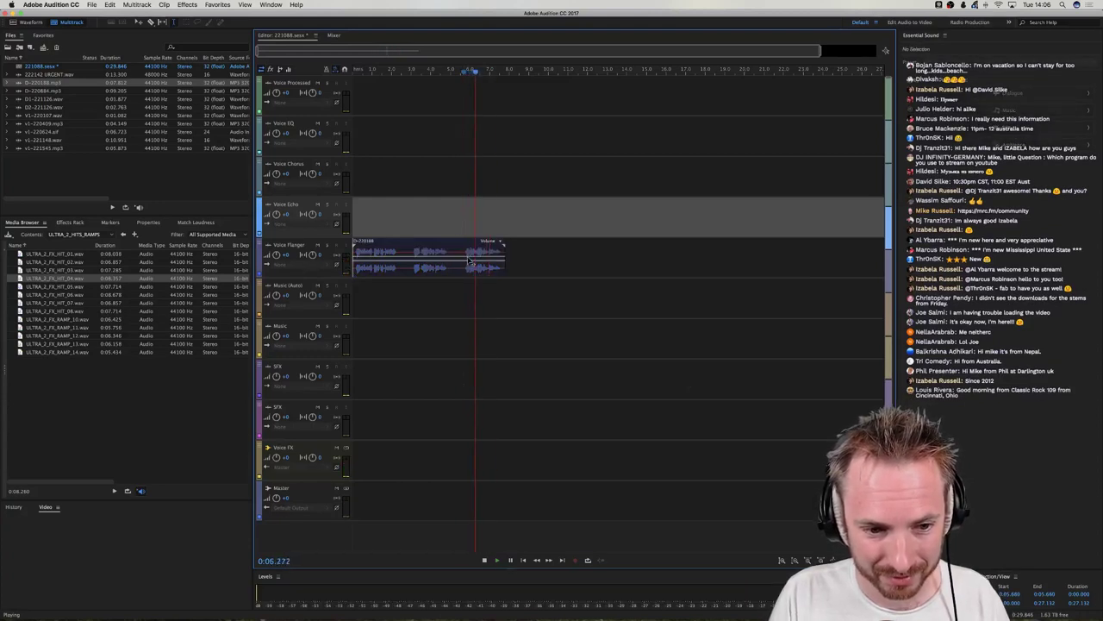
pyautogui.press('space')
pyautogui.moveTo(463, 241); pyautogui.dragTo(458, 80)
pyautogui.press('space')
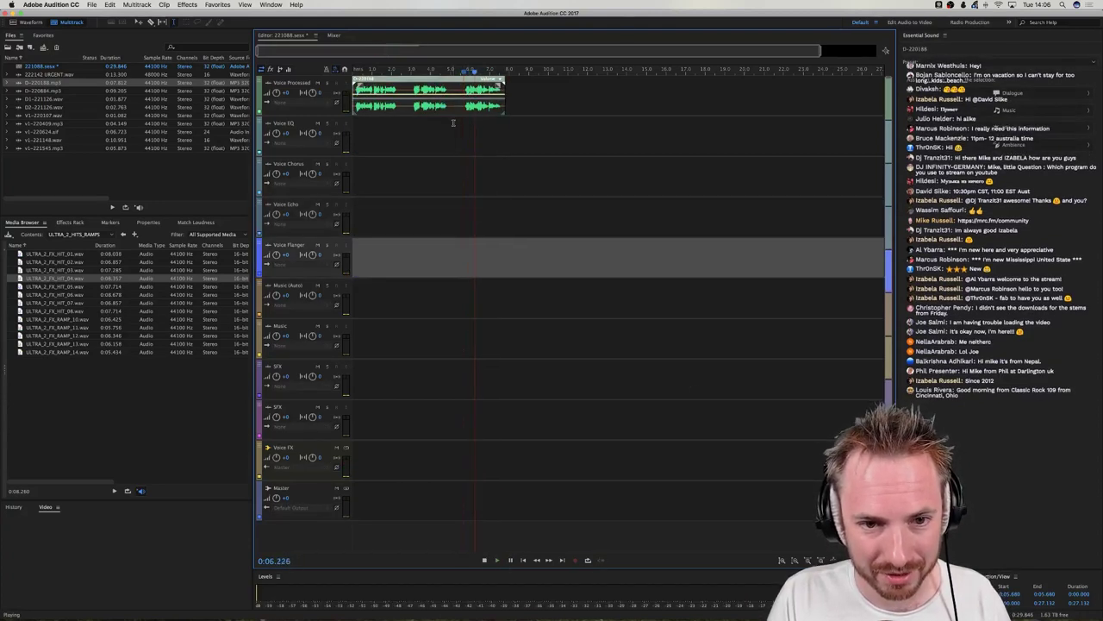
pyautogui.click(453, 122)
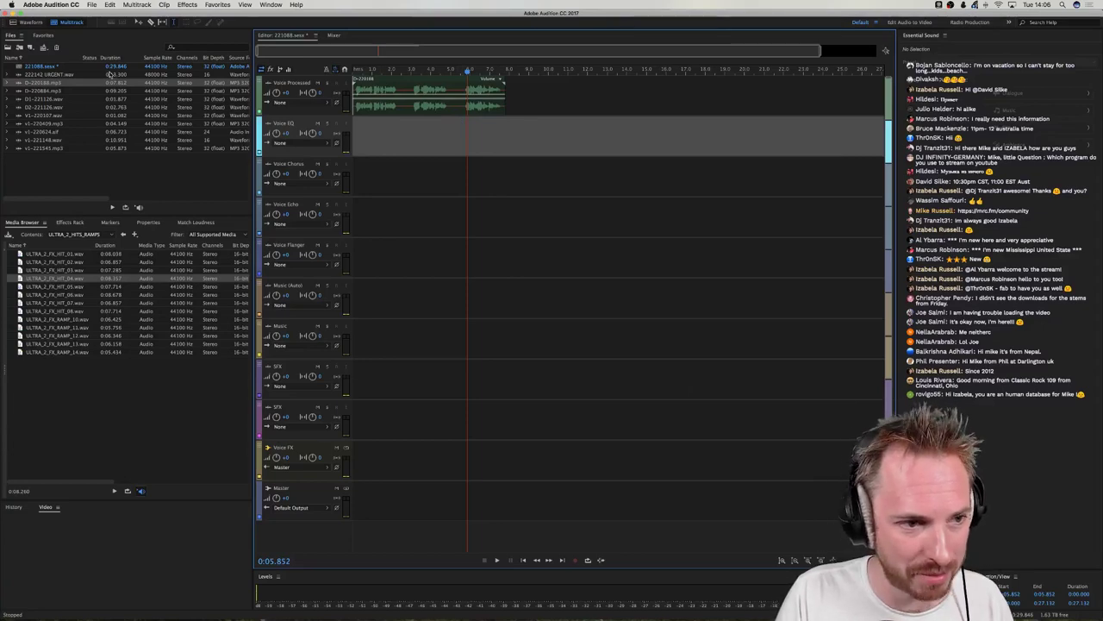
# Switch briefly to the waveform view and back to the multitrack session, and replay the last phrase on Voice Processed.
pyautogui.click(452, 95)
pyautogui.click(30, 23)
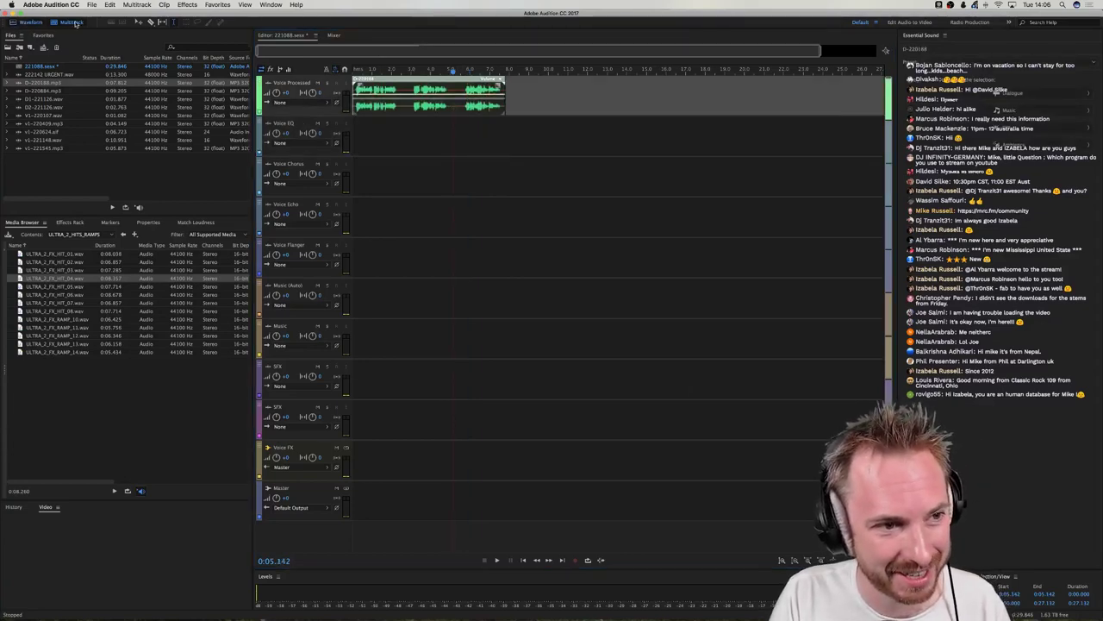
pyautogui.click(72, 24)
pyautogui.click(456, 121)
pyautogui.press('space')
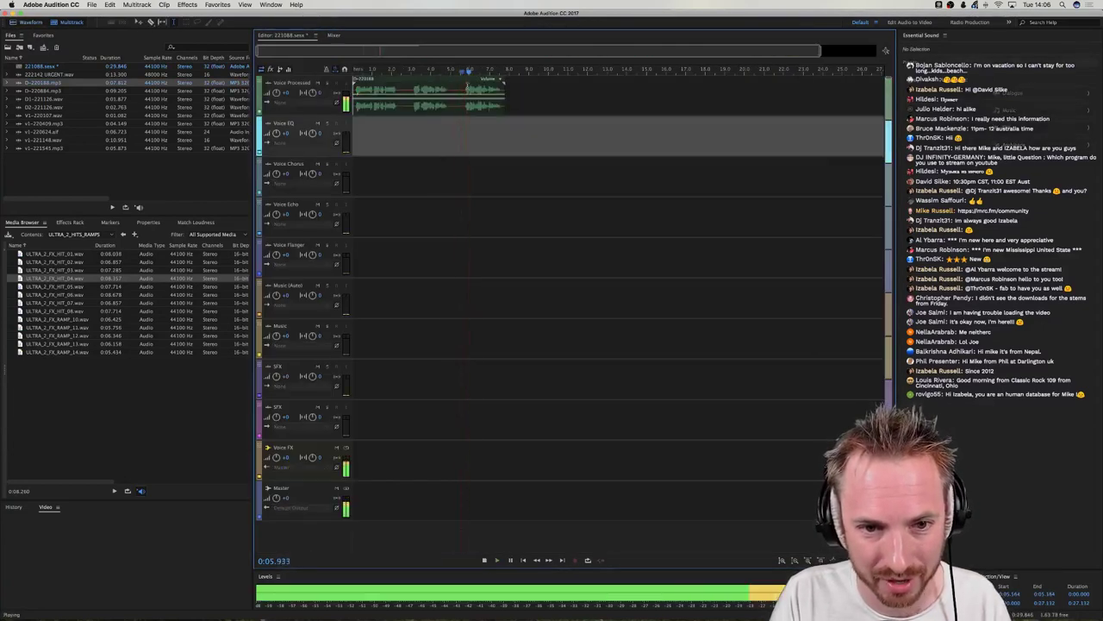
pyautogui.press('space')
# Remove the pauses between the three phrases on Voice Processed and overlap the pieces with crossfades.
pyautogui.click(461, 74)
pyautogui.scroll(2, 463, 74)
pyautogui.scroll(3, 462, 73)
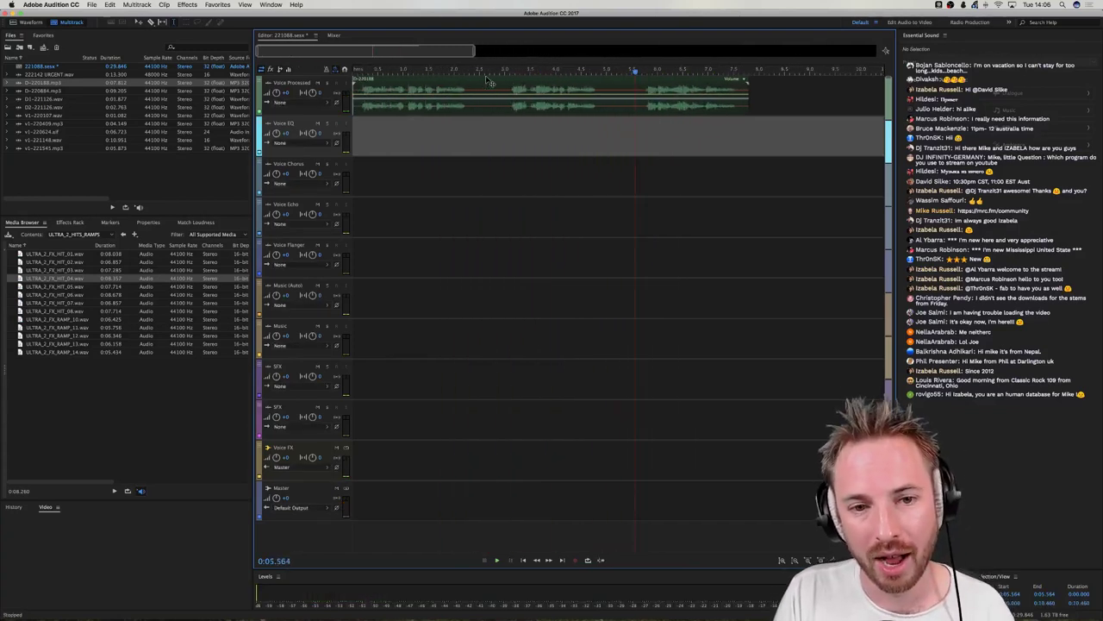
pyautogui.moveTo(642, 108); pyautogui.dragTo(619, 79)
pyautogui.press('Delete')
pyautogui.moveTo(547, 105)
pyautogui.mouseDown()
pyautogui.moveTo(523, 106)
pyautogui.moveTo(558, 108)
pyautogui.mouseUp()
pyautogui.press('Delete')
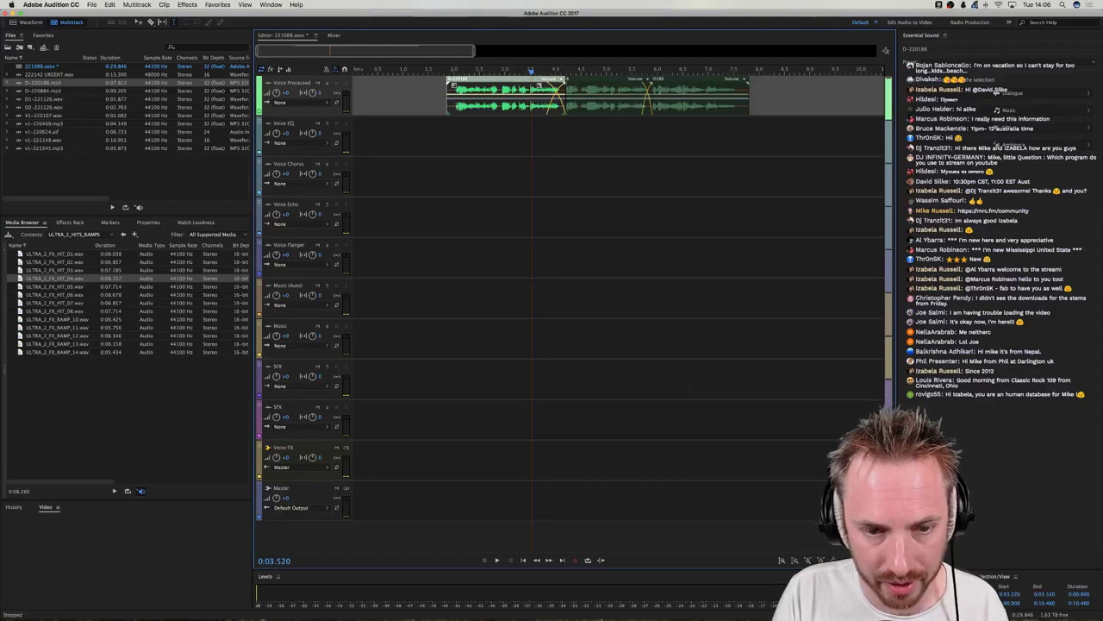
# Trim the lead-in off the first phrase by deleting the time range from 0:01.378 to 0:02.019.
pyautogui.moveTo(457, 106); pyautogui.dragTo(424, 93)
pyautogui.click(460, 93)
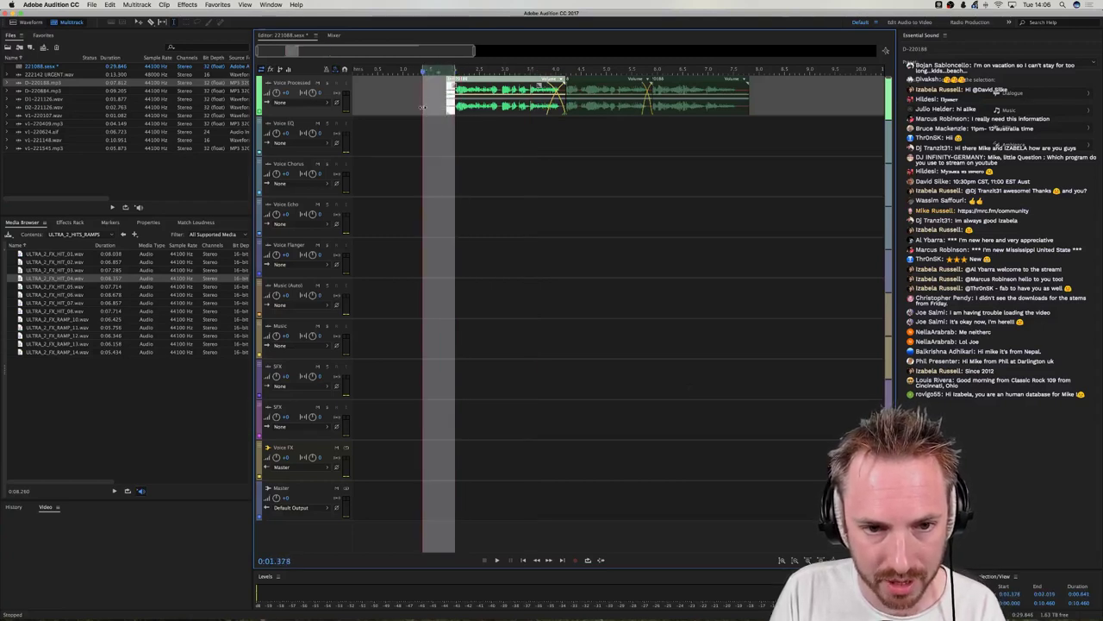
pyautogui.press('Delete')
pyautogui.click(439, 93)
pyautogui.scroll(5, 449, 76)
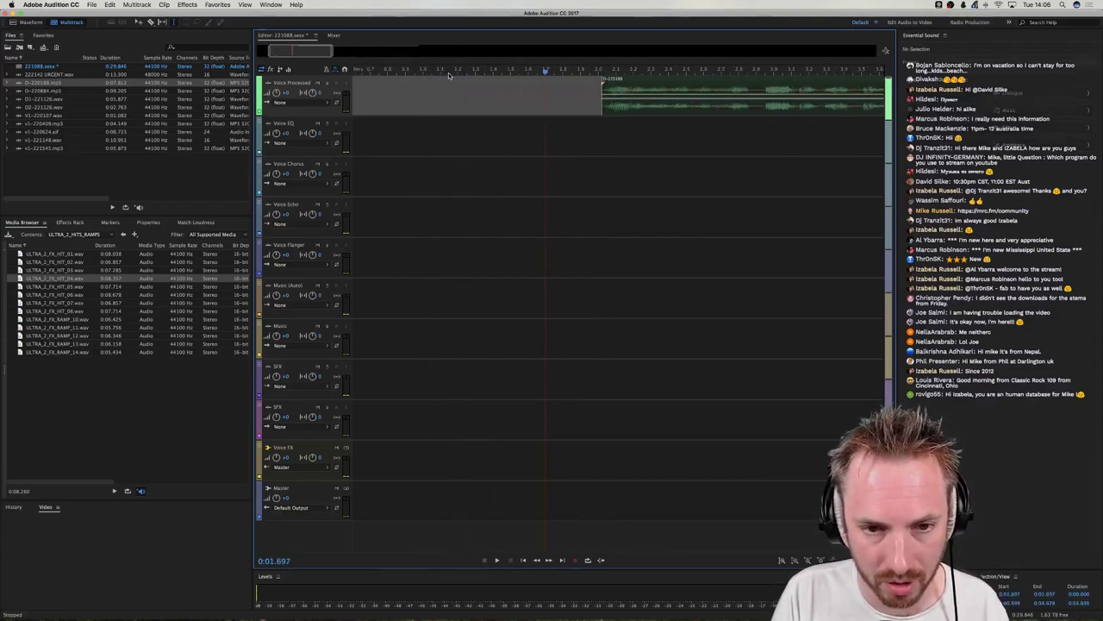
pyautogui.scroll(-5, 448, 75)
pyautogui.scroll(-1, 449, 73)
# Copy the opening sound of the first phrase and place the short copy directly before it, at about 0:01.855.
pyautogui.moveTo(460, 106); pyautogui.dragTo(434, 102)
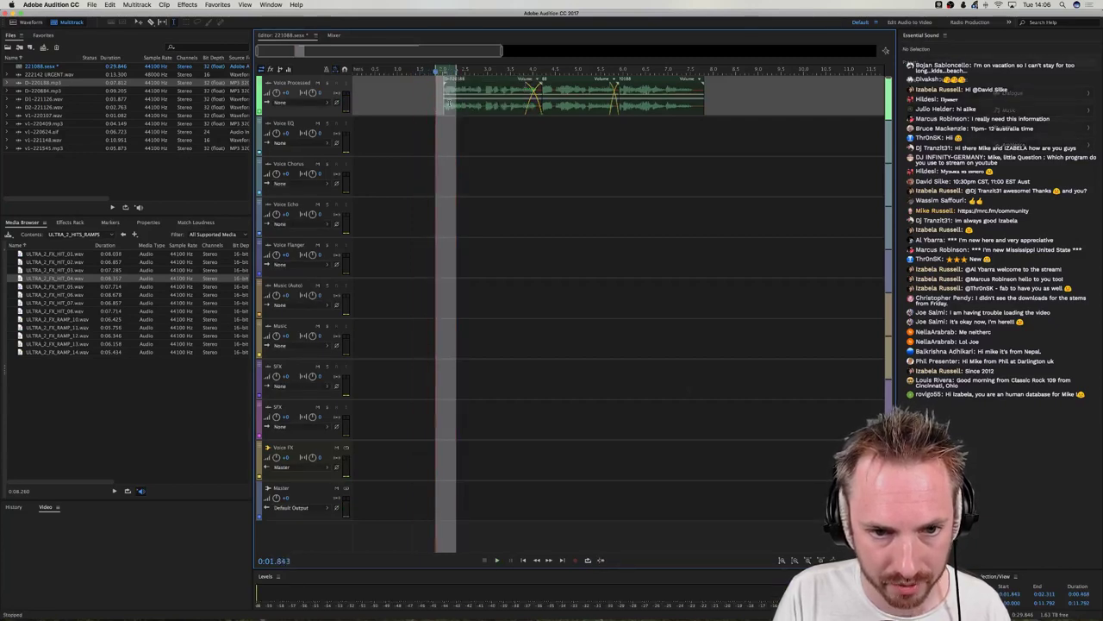
pyautogui.click(463, 108)
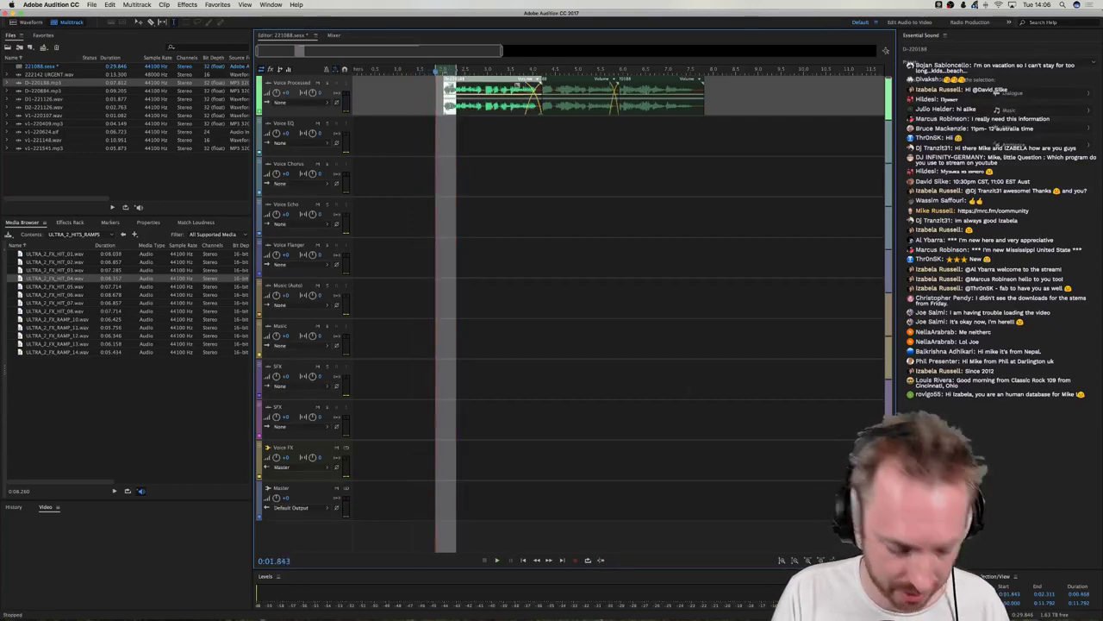
pyautogui.click(414, 102)
pyautogui.click(436, 101)
pyautogui.press('super+v')
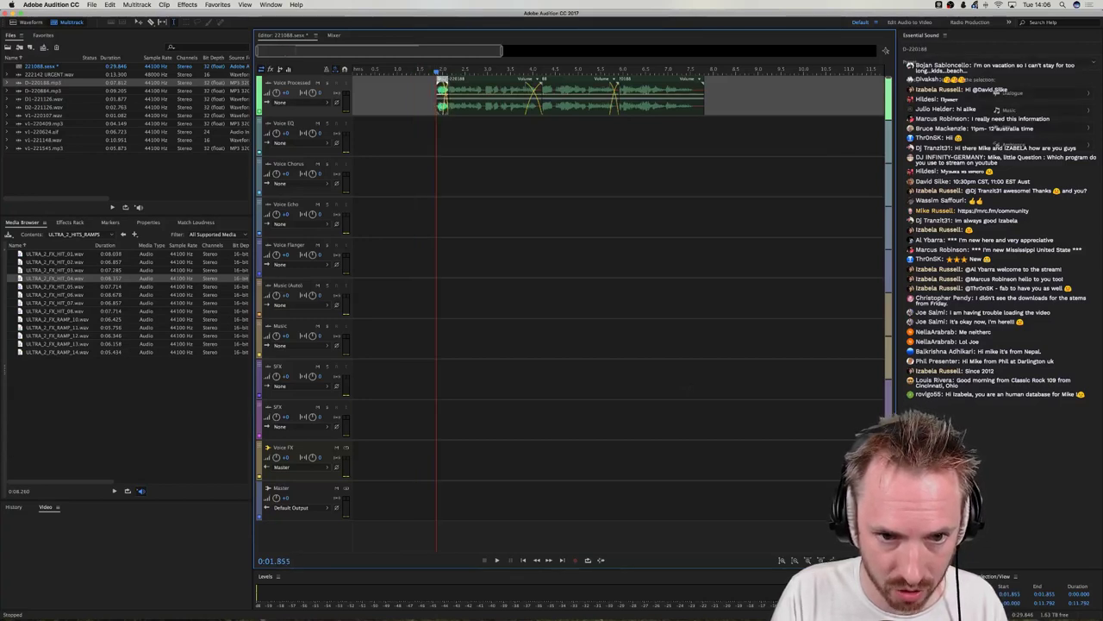
# Paste more overlapping copies of the opening sound back to about 0:01.15 and play the stutter.
pyautogui.click(426, 110)
pyautogui.press('super+v')
pyautogui.moveTo(433, 112); pyautogui.dragTo(404, 101)
pyautogui.click(415, 111)
pyautogui.press('super+v')
pyautogui.click(405, 110)
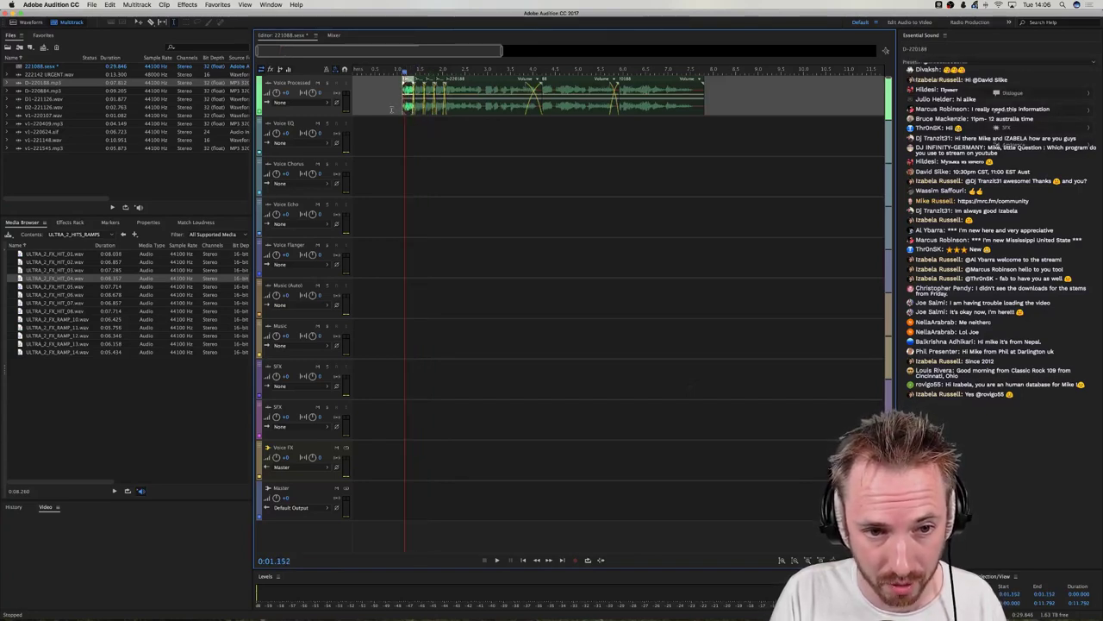
pyautogui.press('space')
pyautogui.press('space')
# Replace the stutter copies with three shorter overlapping slices directly before the first phrase.
pyautogui.scroll(6, 395, 75)
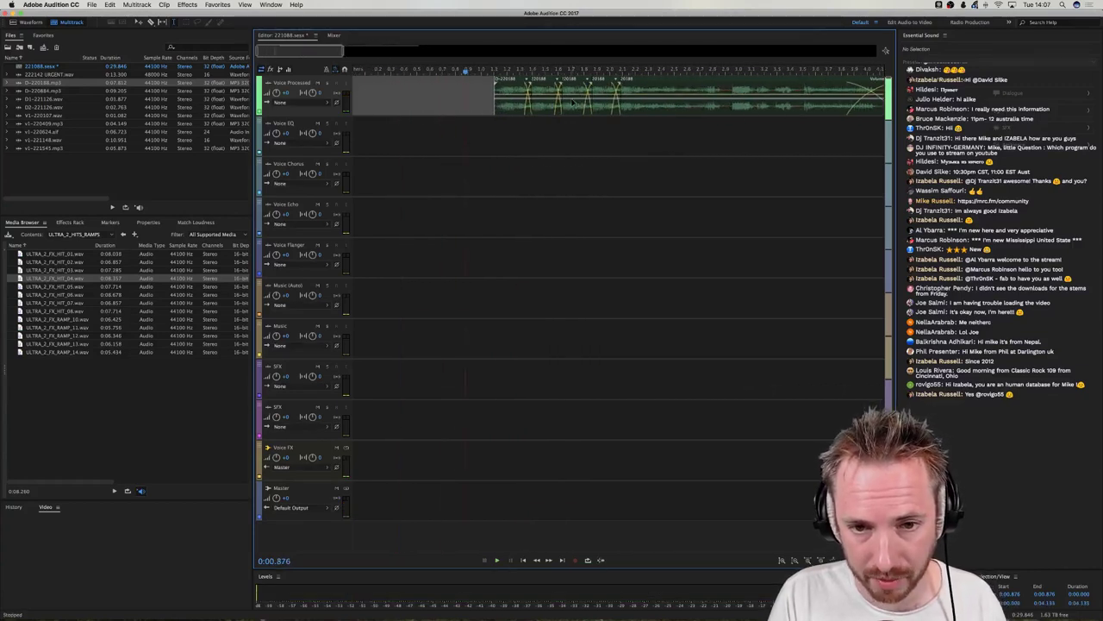
pyautogui.moveTo(618, 106); pyautogui.dragTo(578, 84)
pyautogui.click(577, 107)
pyautogui.press('Delete')
pyautogui.click(534, 107)
pyautogui.press('Delete')
pyautogui.click(507, 107)
pyautogui.press('Delete')
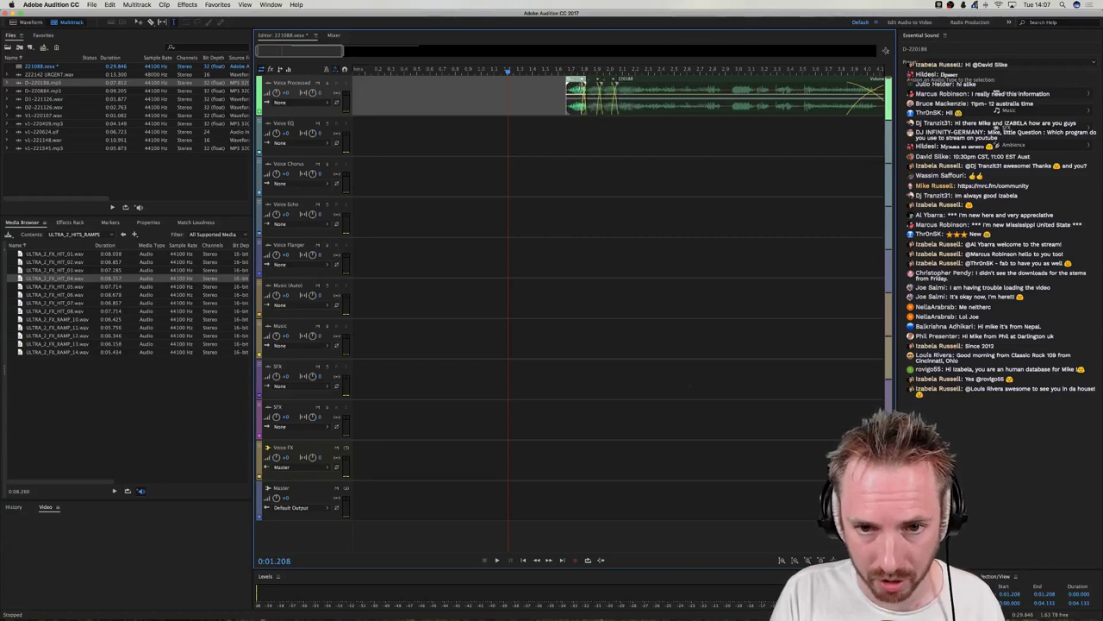
pyautogui.keyDown('super'); pyautogui.click(592, 88); pyautogui.keyUp('super')
pyautogui.keyDown('super'); pyautogui.click(607, 90); pyautogui.keyUp('super')
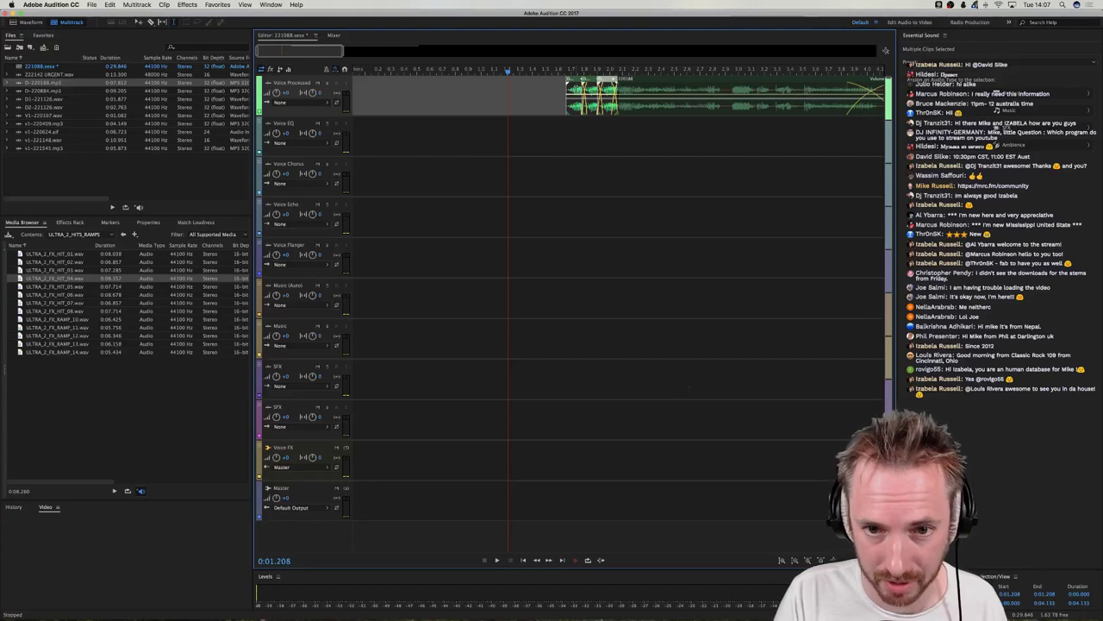
pyautogui.moveTo(570, 90); pyautogui.dragTo(504, 90)
pyautogui.click(535, 90)
pyautogui.moveTo(575, 90); pyautogui.dragTo(536, 90)
pyautogui.click(569, 81)
# Select the three stutter slices together, duplicate them earlier on the track back to about 0:00.97, and play the result.
pyautogui.click(591, 82)
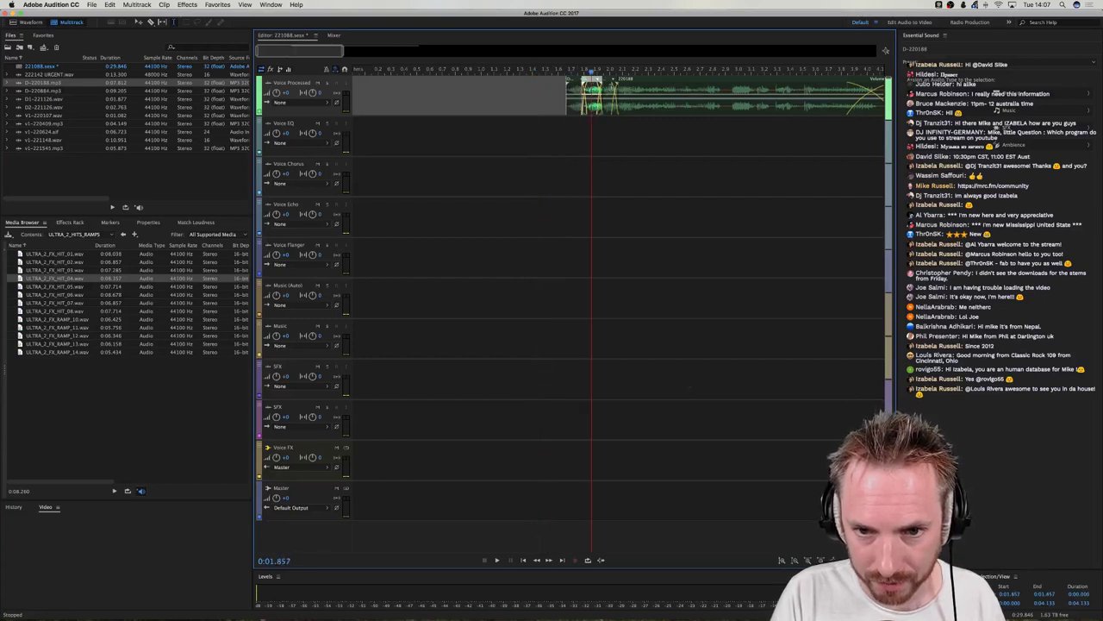
pyautogui.keyDown('super'); pyautogui.click(609, 89); pyautogui.keyUp('super')
pyautogui.keyDown('super'); pyautogui.click(576, 88); pyautogui.keyUp('super')
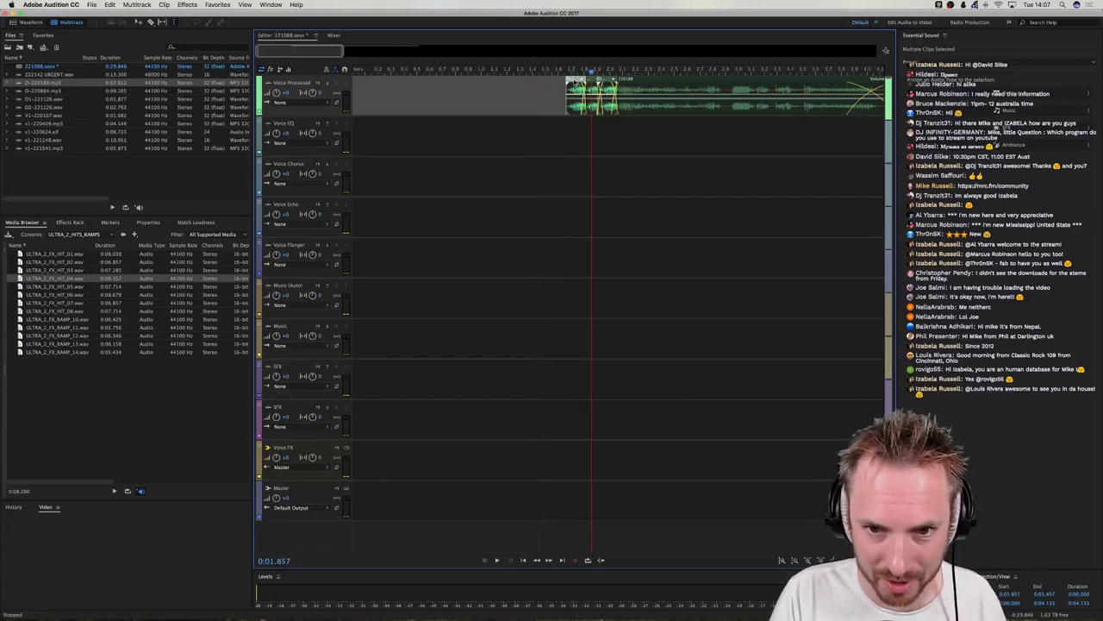
pyautogui.moveTo(576, 87); pyautogui.dragTo(478, 81)
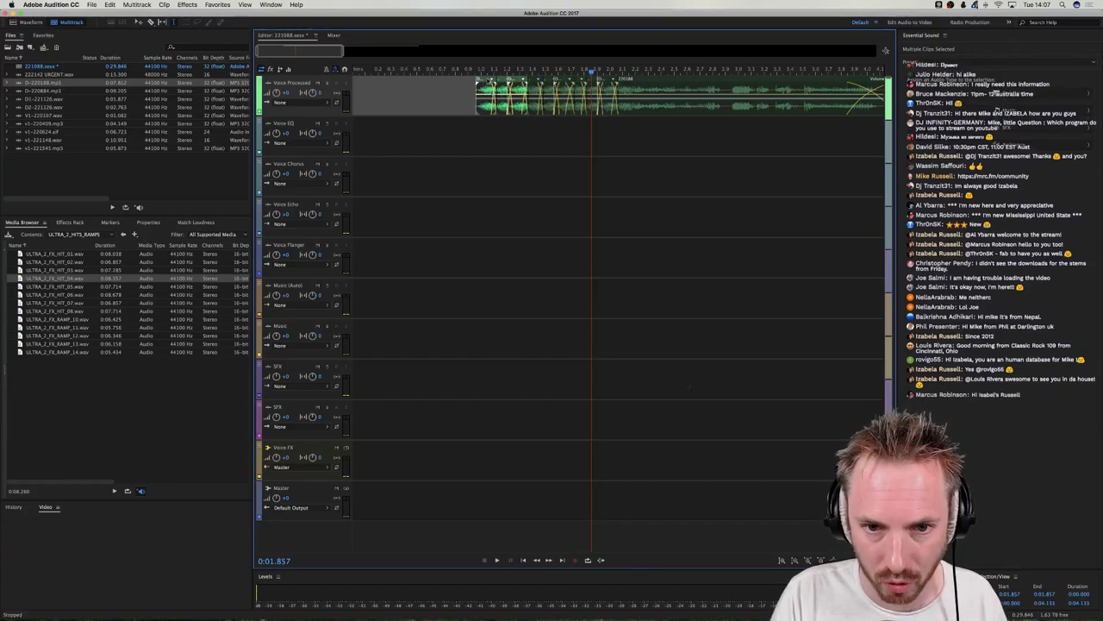
pyautogui.click(468, 76)
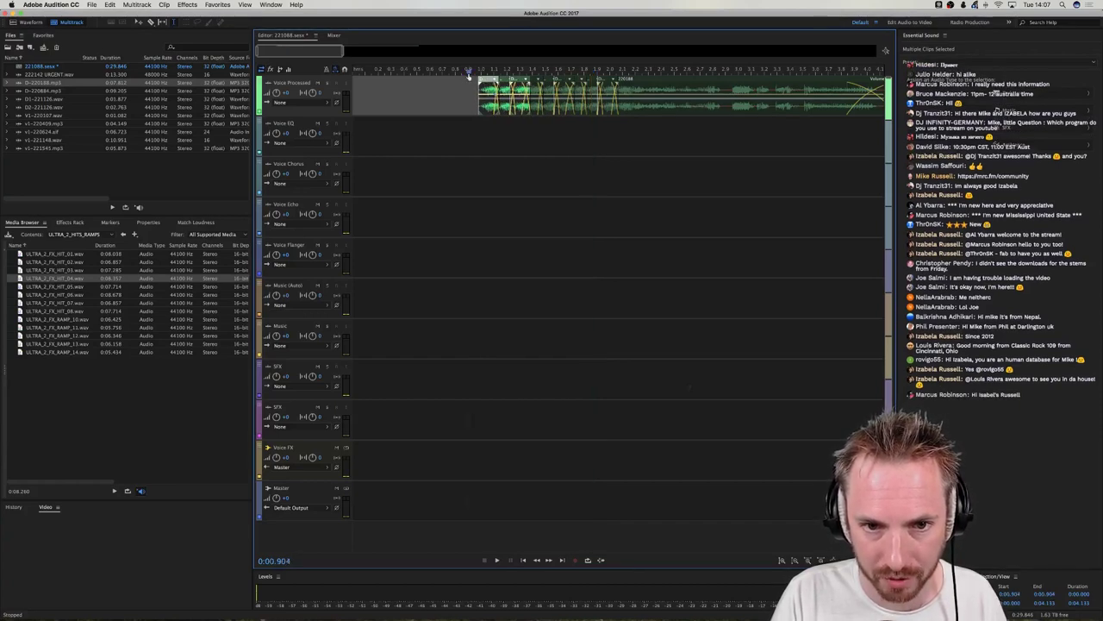
pyautogui.press('space')
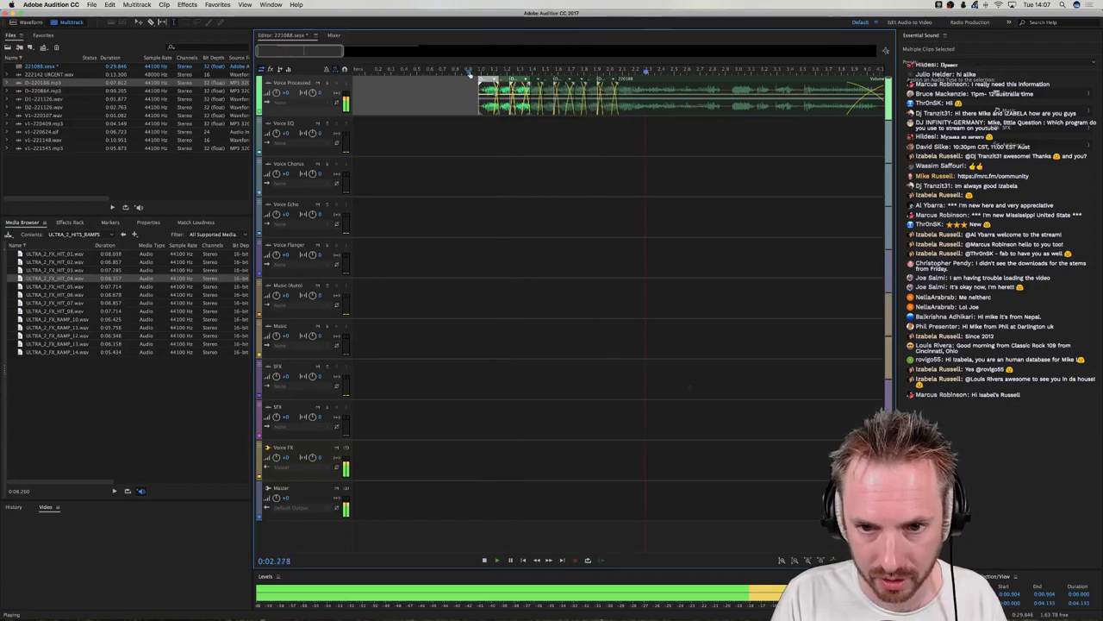
pyautogui.press('space')
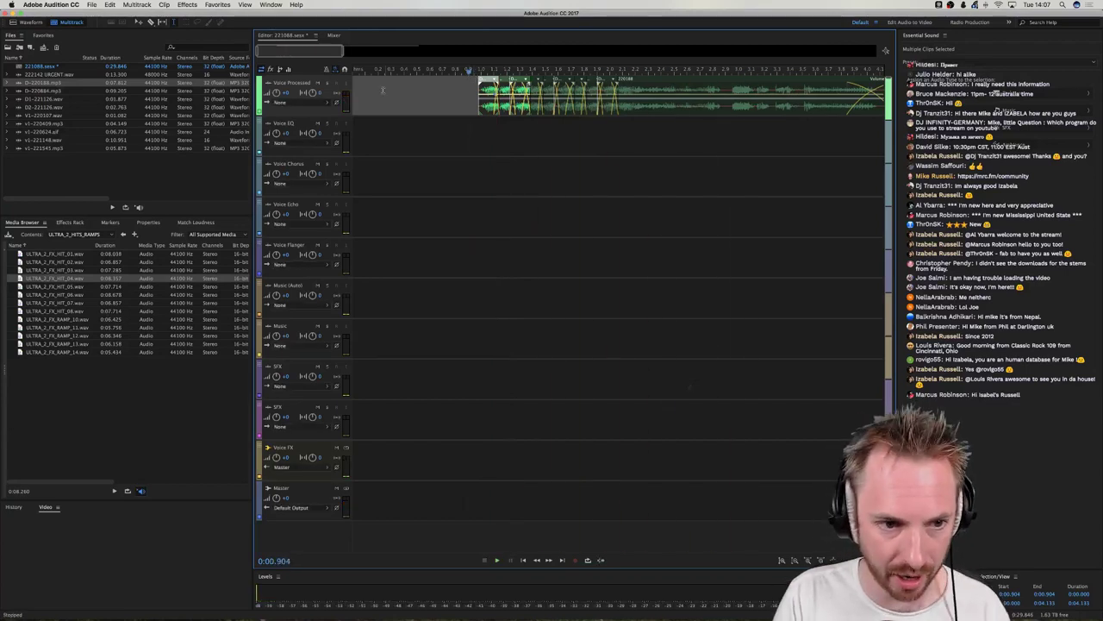
# Show the Voice Processed track's effects rack and look up Pitch Shifter among the Time and Pitch effects.
pyautogui.click(426, 96)
pyautogui.click(73, 223)
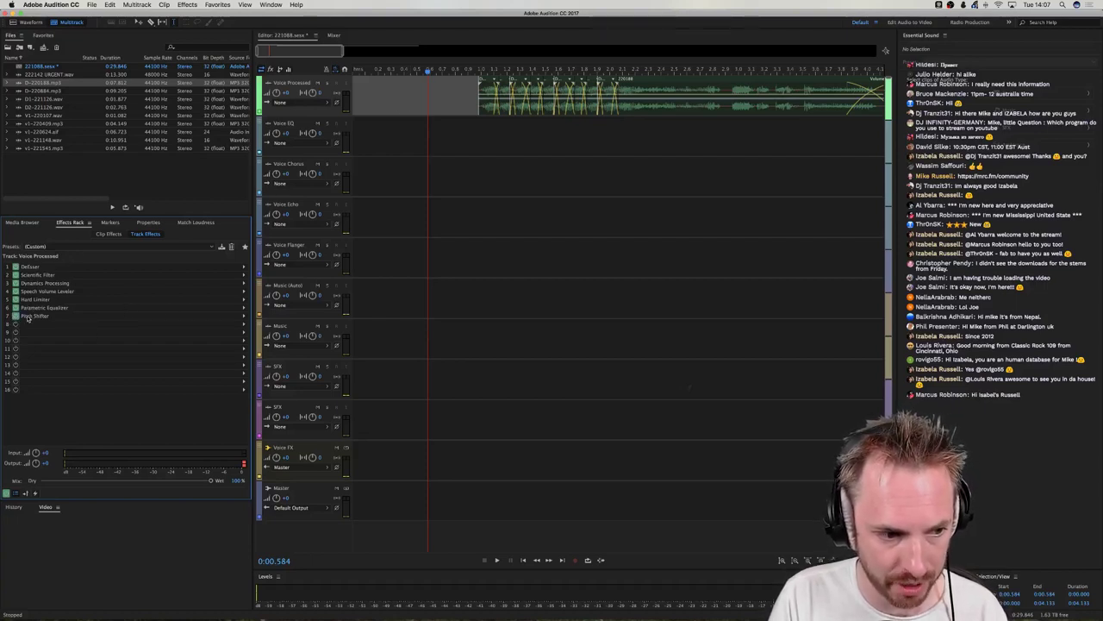
pyautogui.click(244, 319)
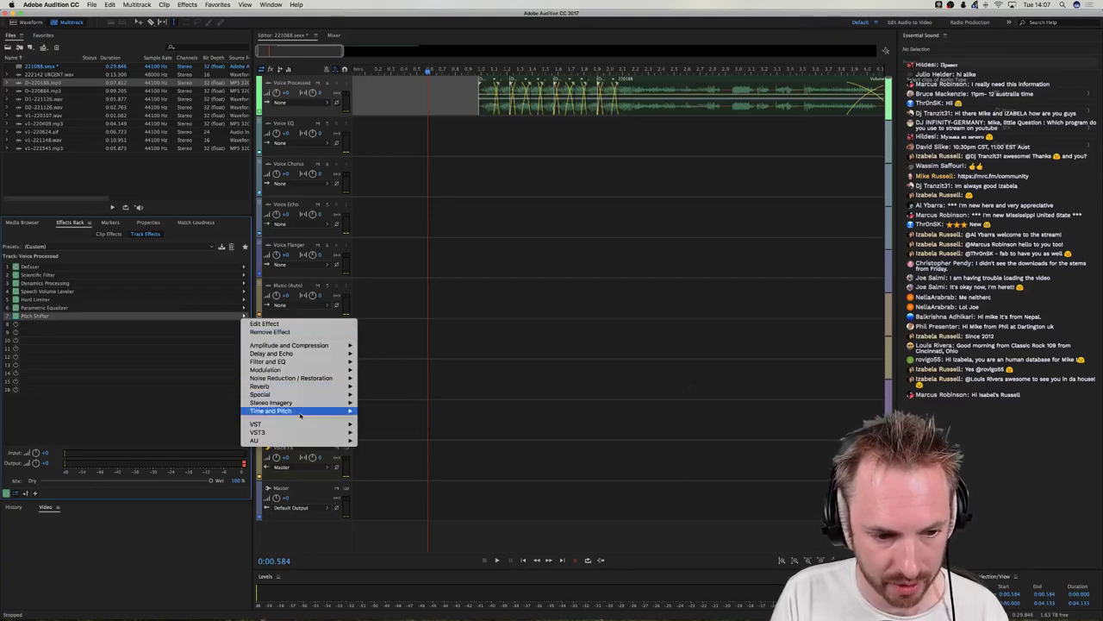
pyautogui.moveTo(300, 417)
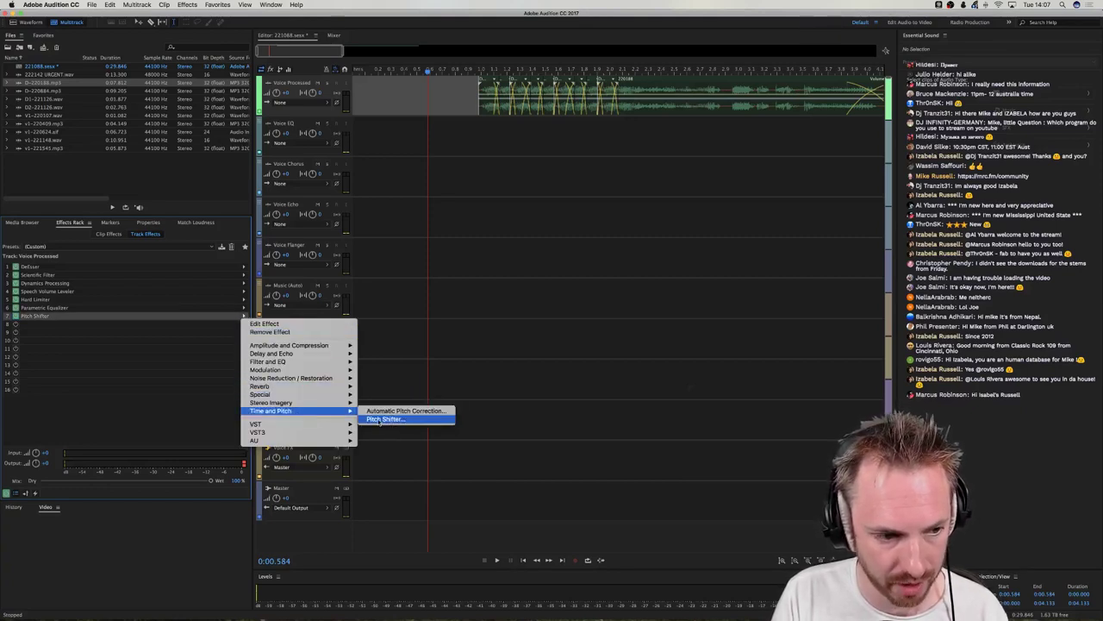
pyautogui.click(448, 91)
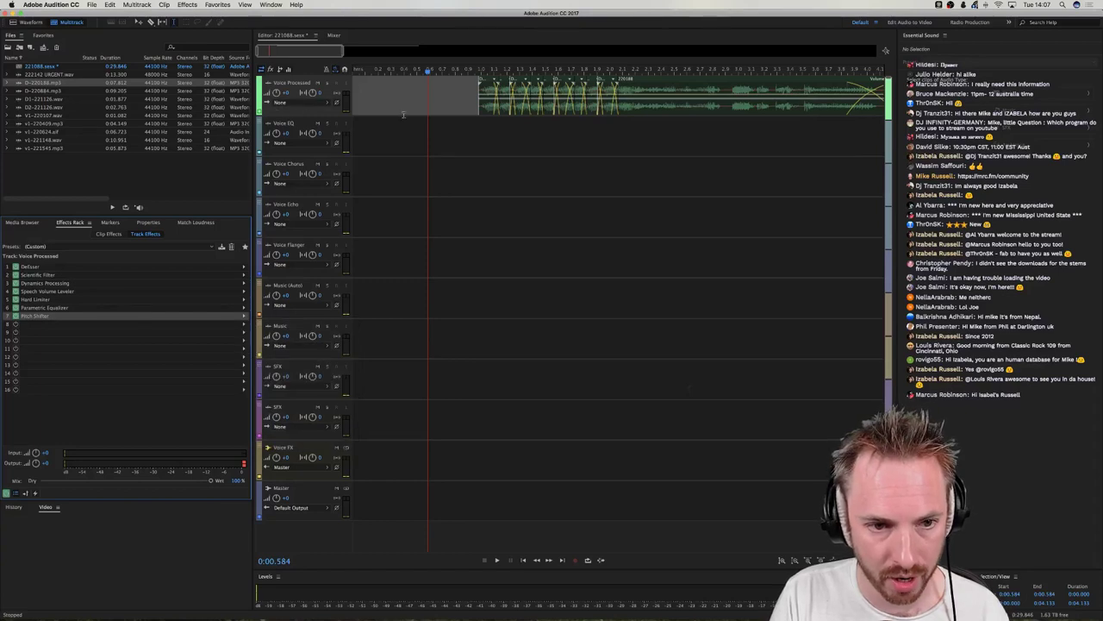
# Expand the Voice Processed track's automation lane and set its automation mode to Read.
pyautogui.scroll(3, 323, 114)
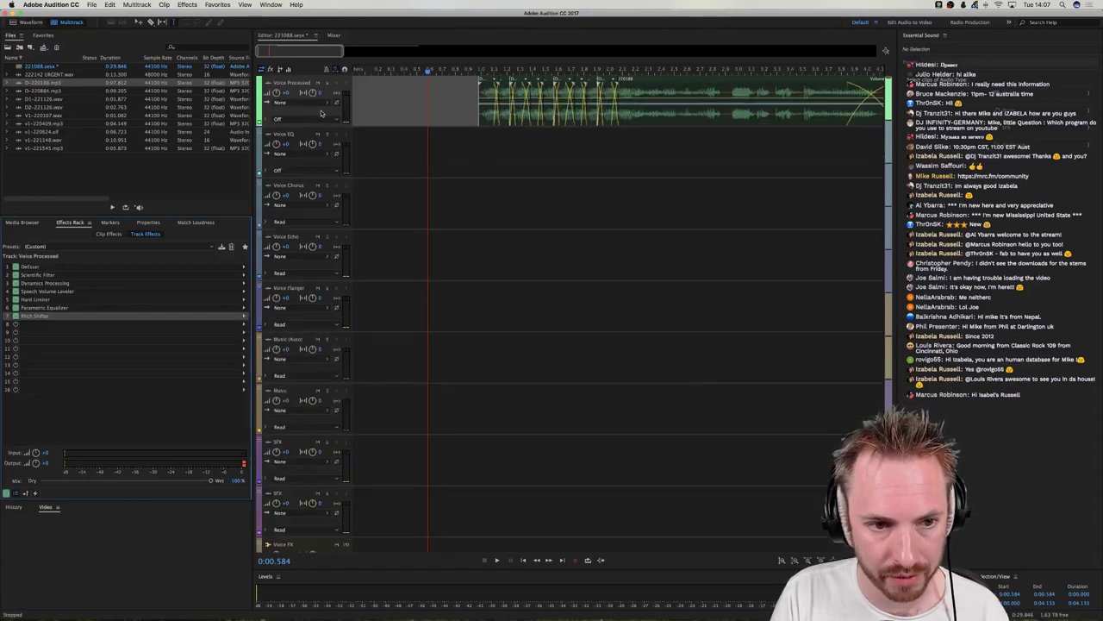
pyautogui.click(268, 125)
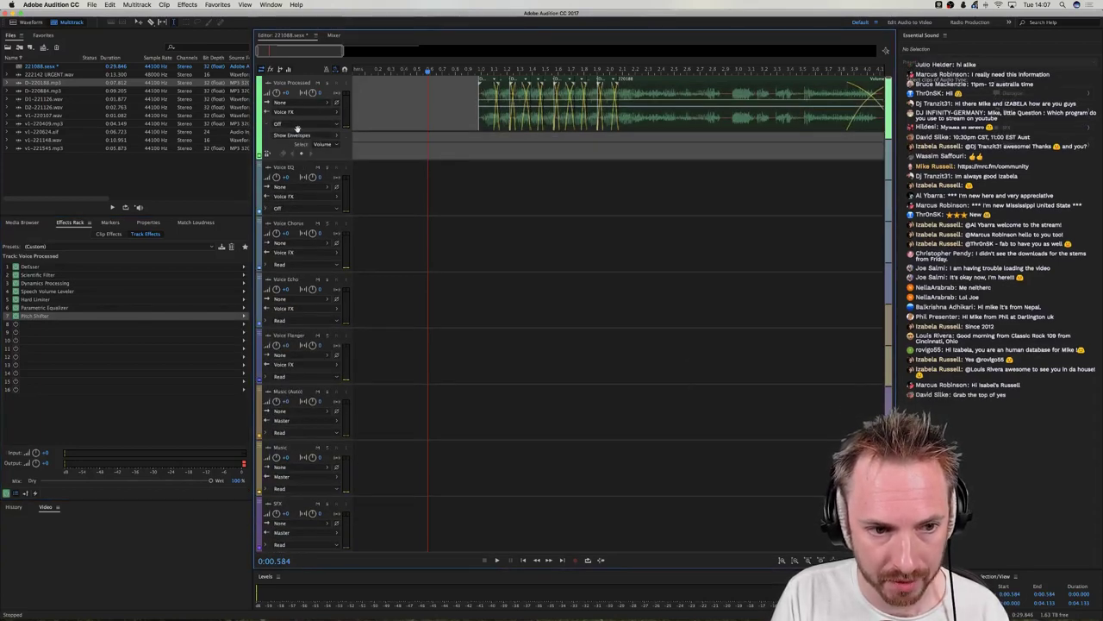
pyautogui.click(297, 127)
pyautogui.click(287, 142)
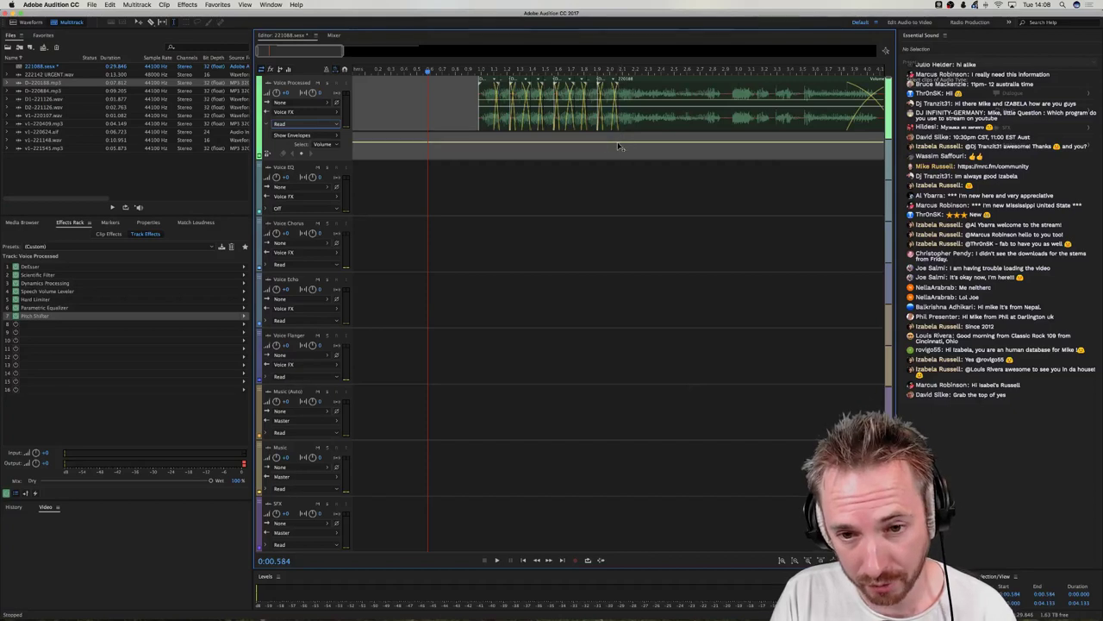
# Show a Pitch Shifter envelope in the Voice Processed track's automation lane.
pyautogui.click(337, 148)
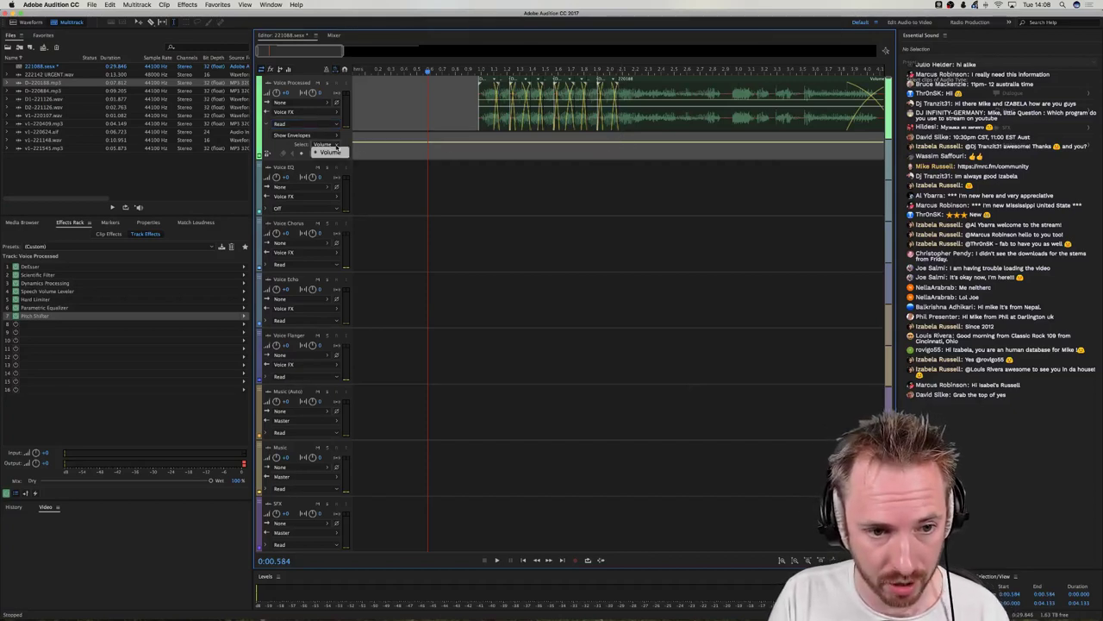
pyautogui.click(325, 144)
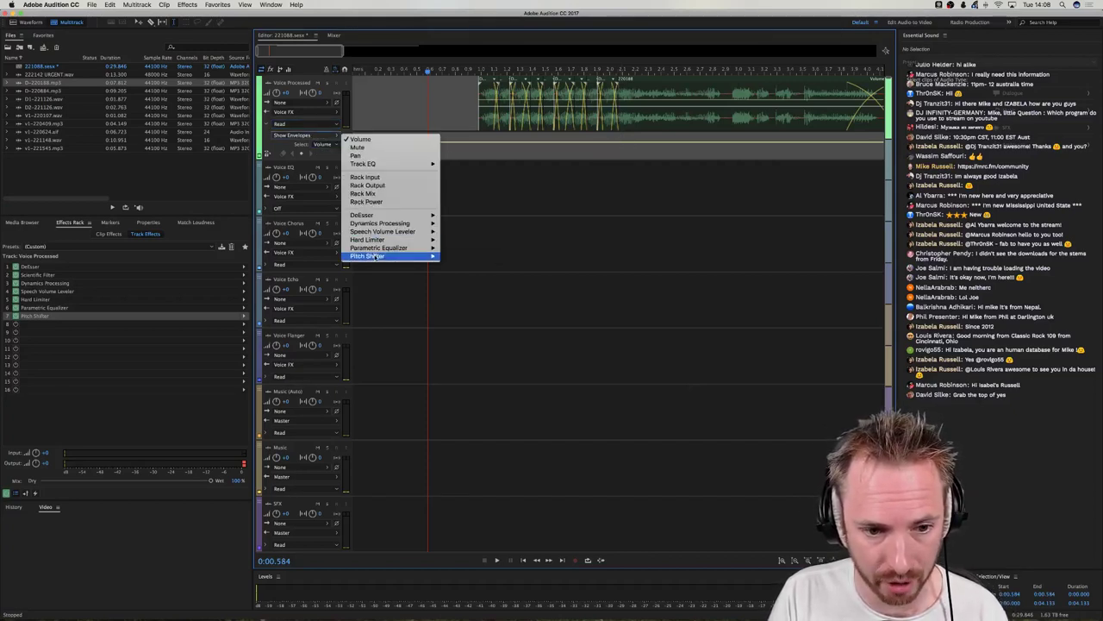
pyautogui.moveTo(414, 256)
pyautogui.click(473, 257)
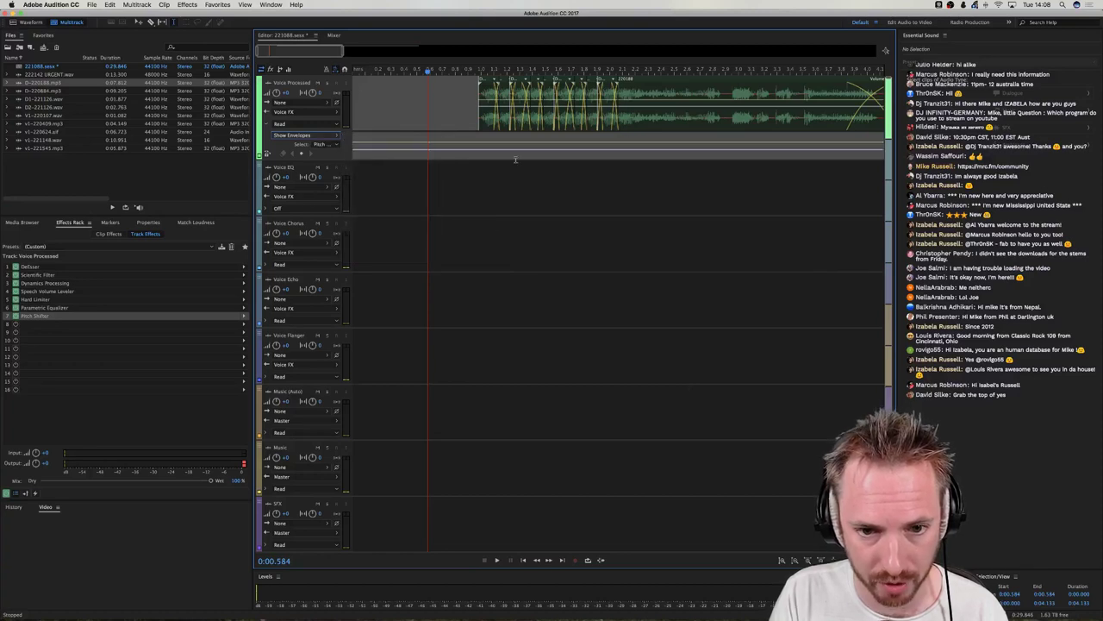
# Show the Pan envelope on the Voice Processed track and place the playhead at the start of the stutter.
pyautogui.click(294, 136)
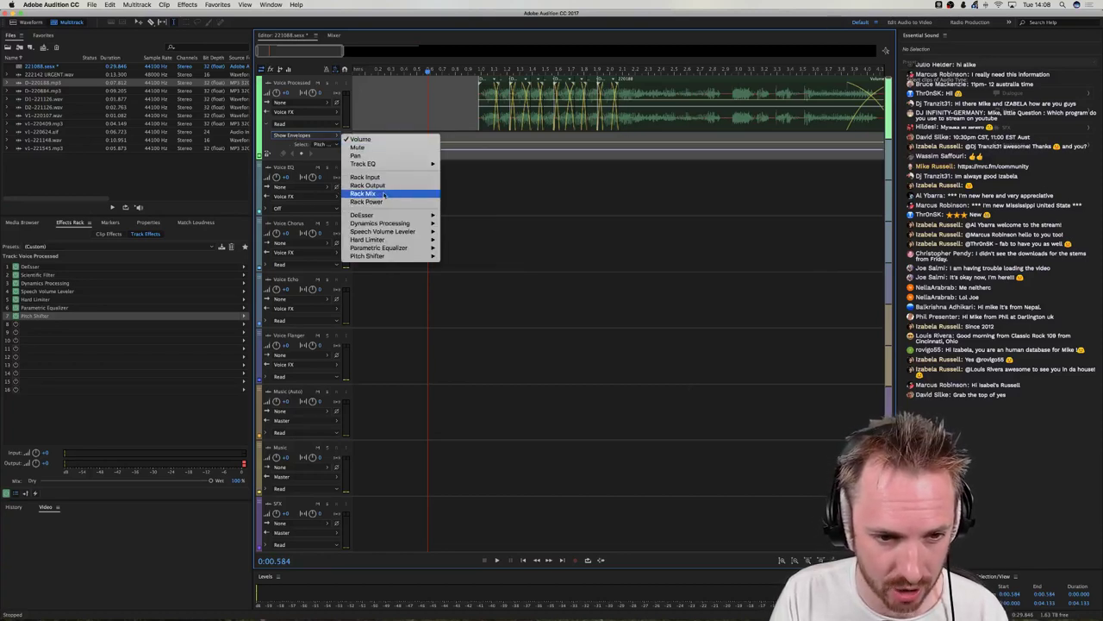
pyautogui.click(472, 159)
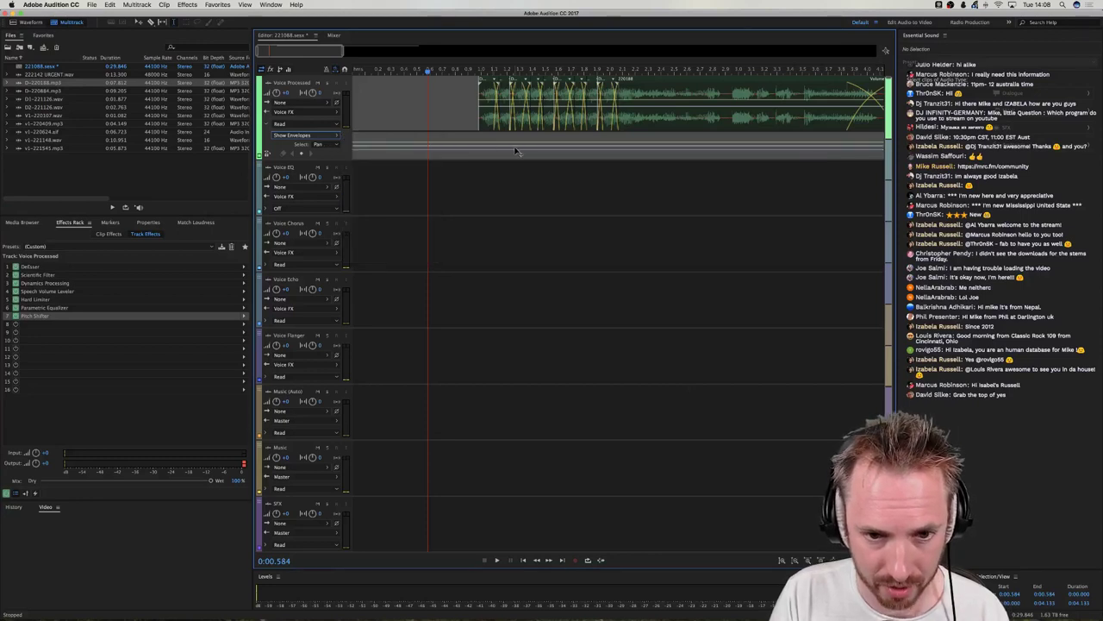
pyautogui.click(477, 73)
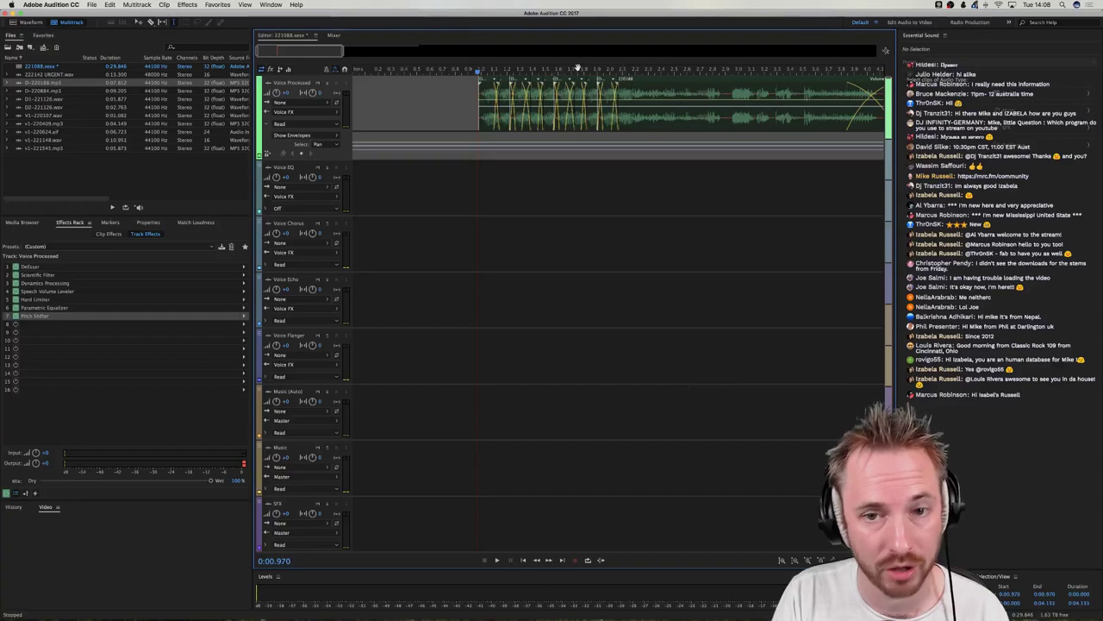
# Keyframe the Pitch Shifter Transpose Ratio envelope to jump up at the stutter's start and fall gradually back by its end.
pyautogui.scroll(4, 603, 69)
pyautogui.hscroll(-1, 588, 67)
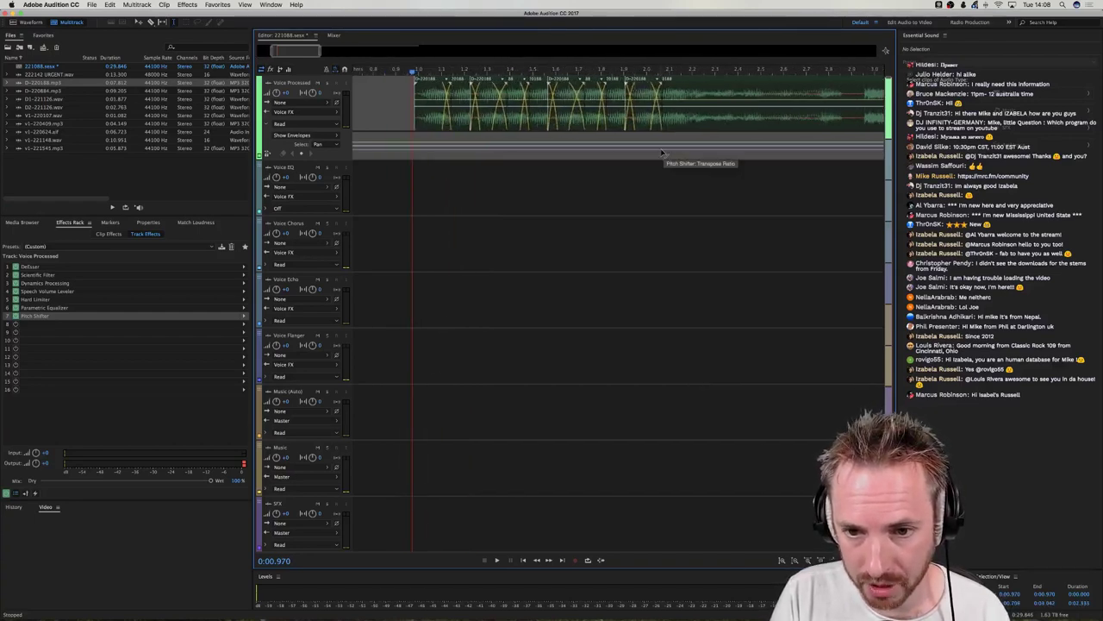
pyautogui.click(663, 151)
pyautogui.click(405, 150)
pyautogui.moveTo(414, 150); pyautogui.dragTo(413, 137)
# Play the stutter twice, the second time from 0:00.749, to hear the pitch drop.
pyautogui.press('space')
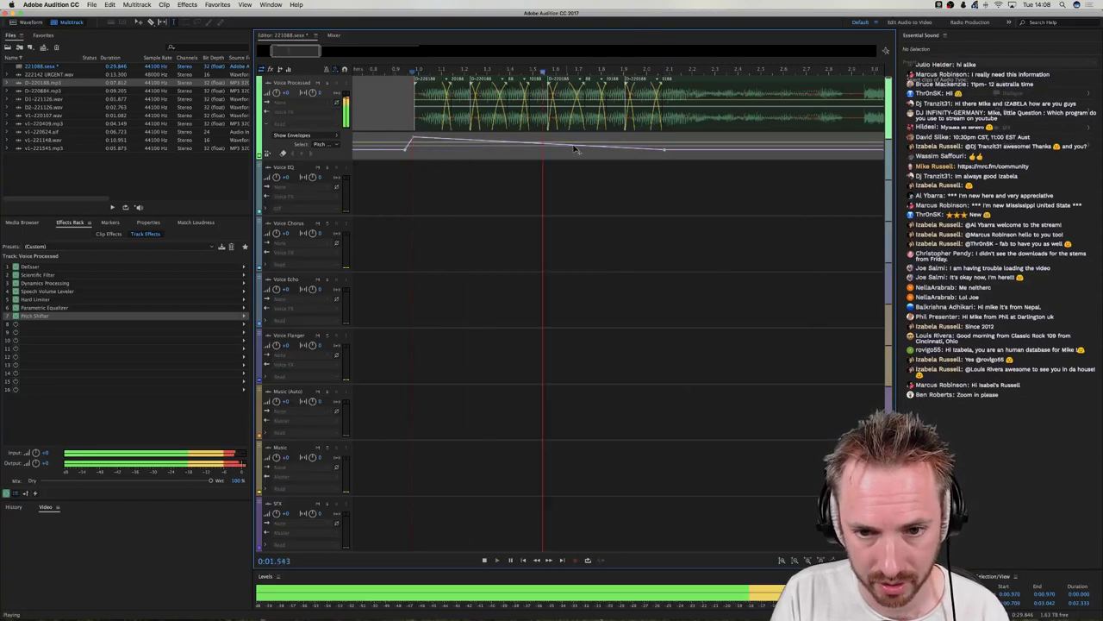
pyautogui.press('space')
pyautogui.click(361, 113)
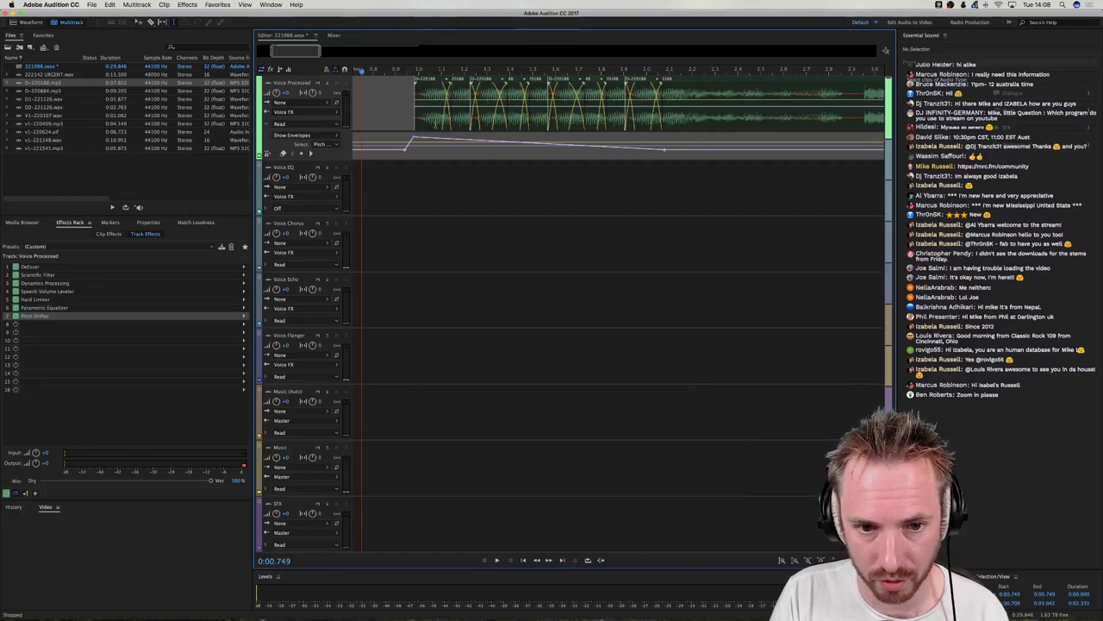
pyautogui.press('space')
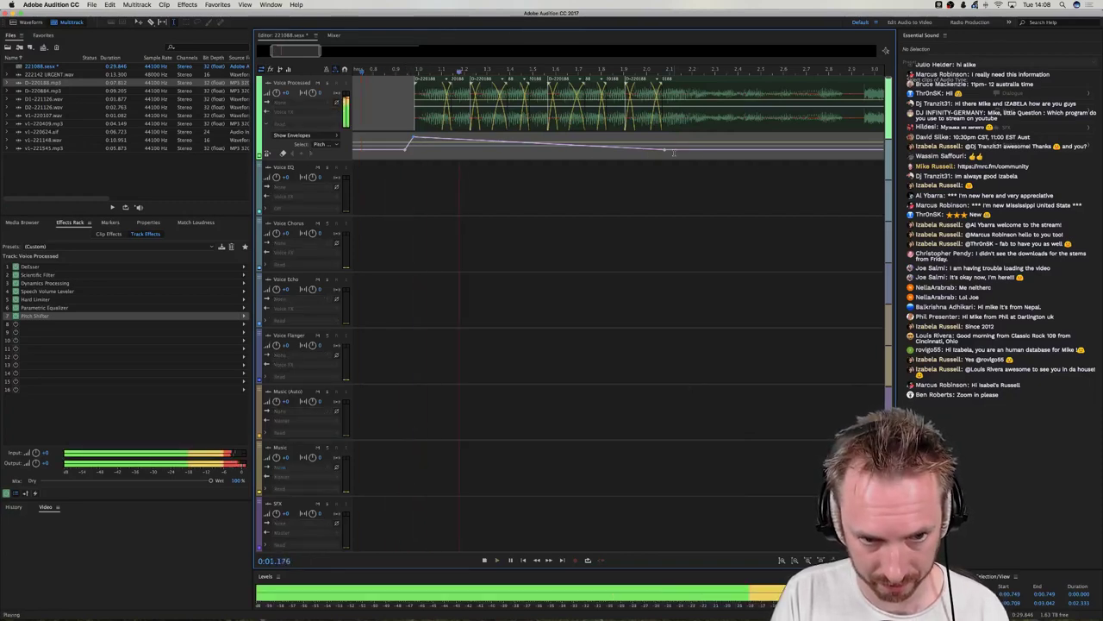
pyautogui.press('space')
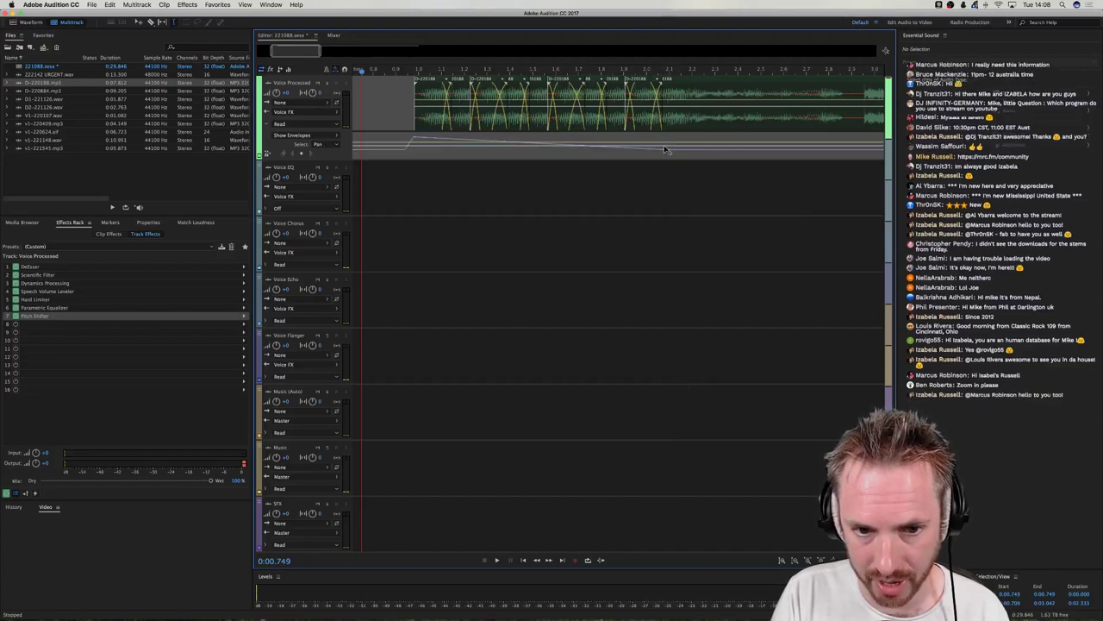
# Shape the Voice Processed Pan envelope into a zigzag alternating between both sides across the stutter, and play it back.
pyautogui.click(417, 147)
pyautogui.moveTo(429, 146); pyautogui.dragTo(630, 160)
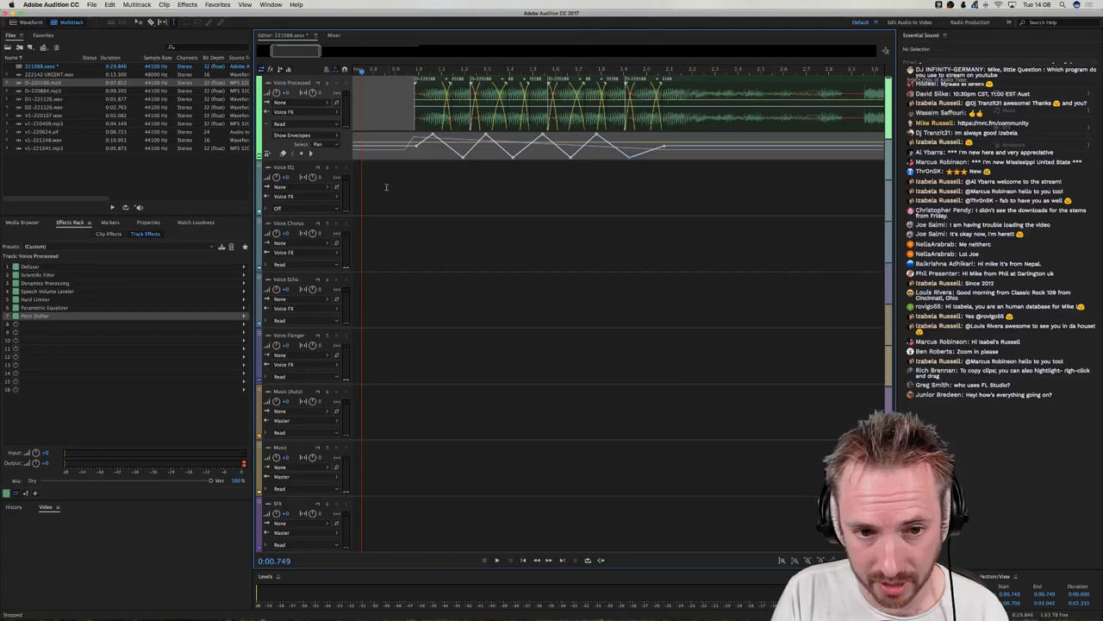
pyautogui.hscroll(-2, 383, 112)
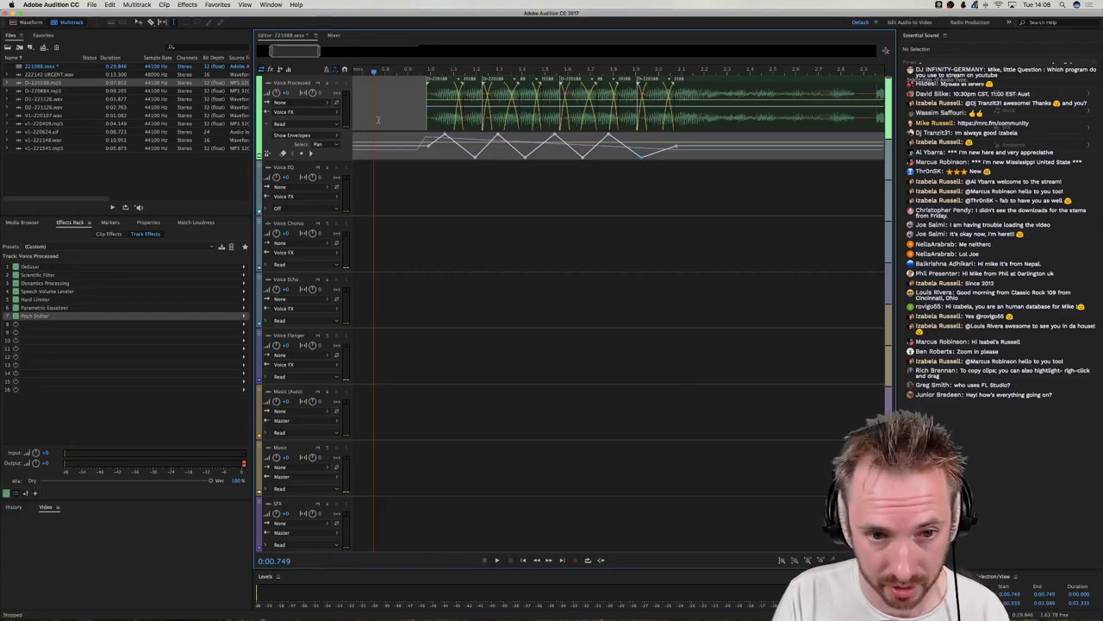
pyautogui.hscroll(-1, 393, 76)
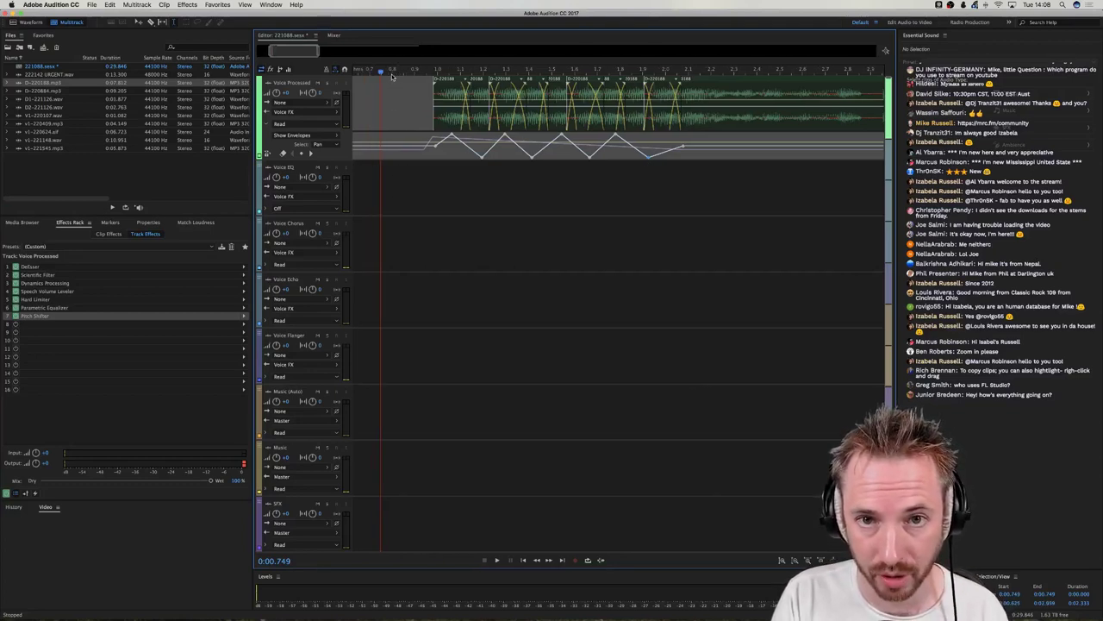
pyautogui.hscroll(-2, 400, 76)
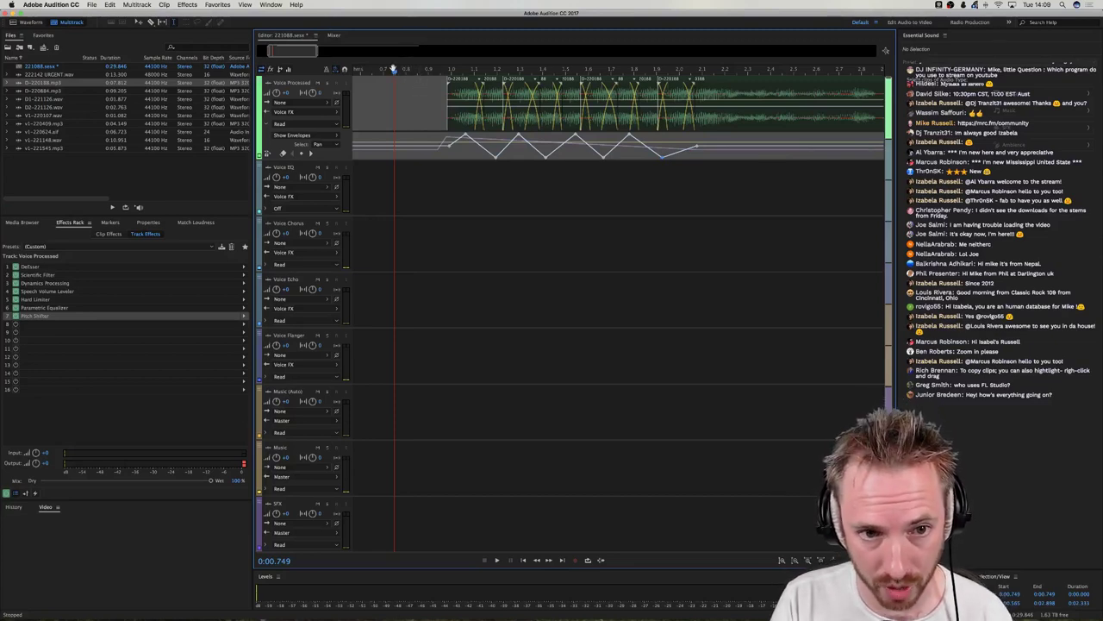
pyautogui.hscroll(-4, 392, 69)
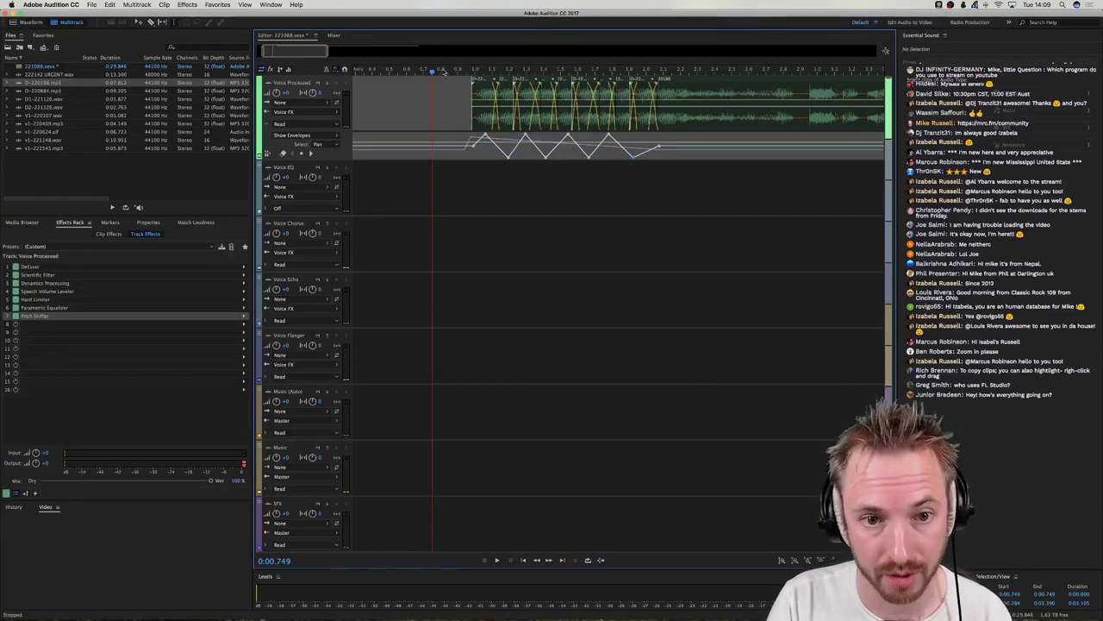
pyautogui.press('space')
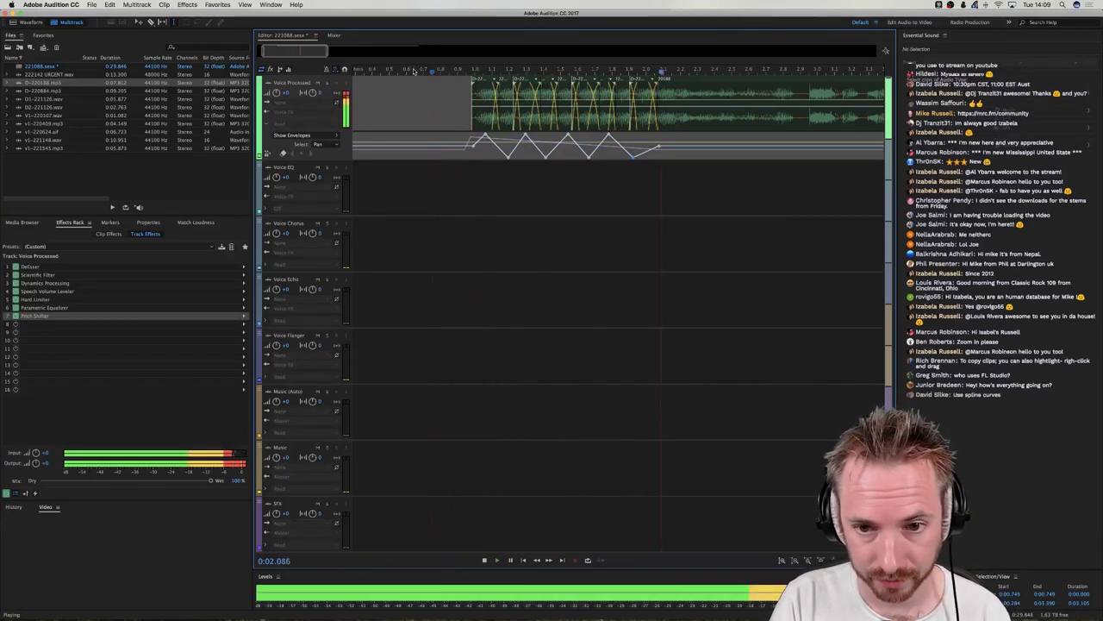
pyautogui.press('space')
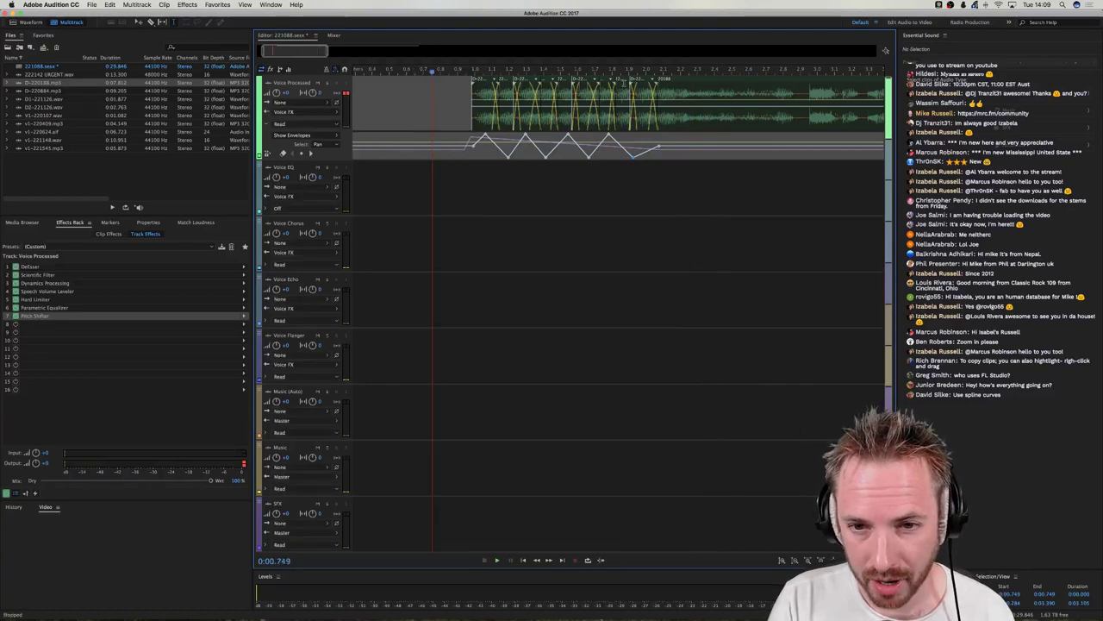
# Reposition a clip in the later part of the stutter on the Voice Processed track, and replay from 0:00.558.
pyautogui.click(624, 91)
pyautogui.scroll(3, 629, 95)
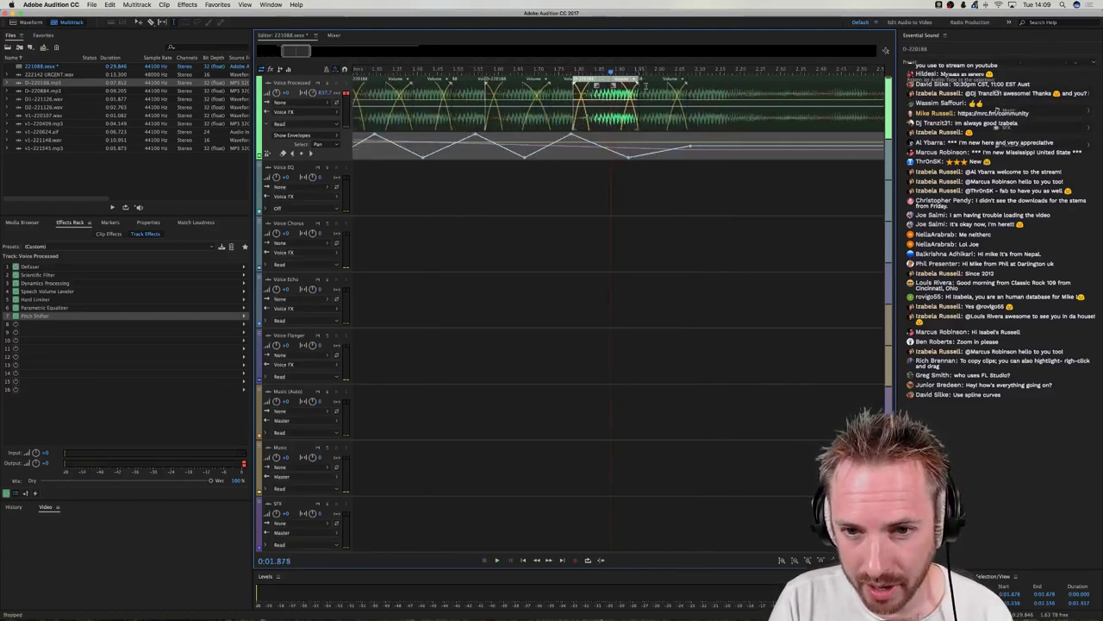
pyautogui.moveTo(652, 127); pyautogui.dragTo(512, 121)
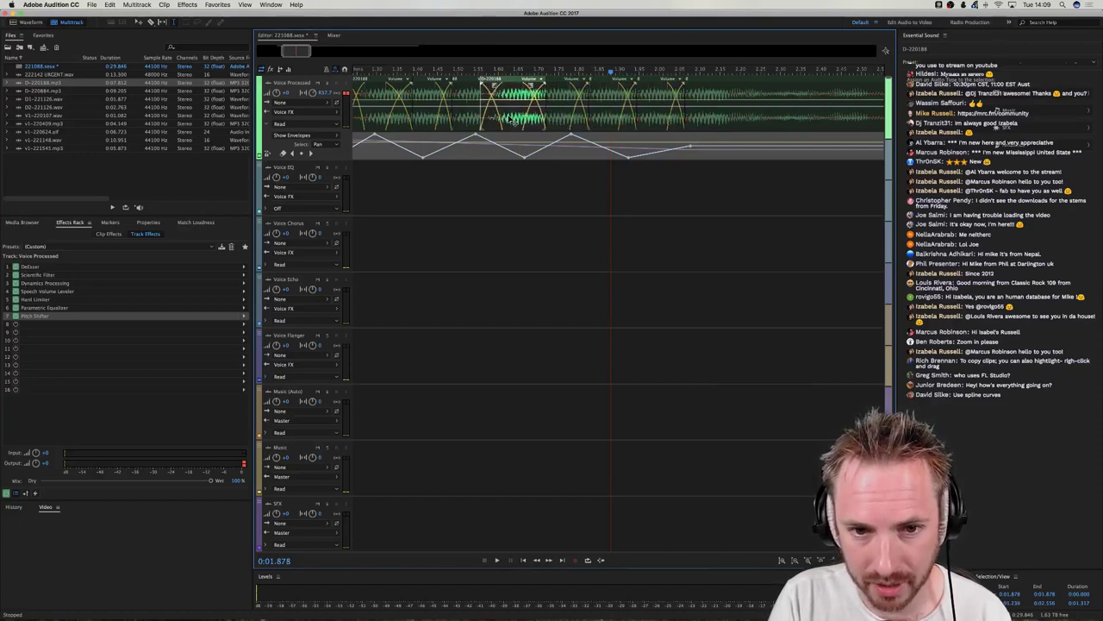
pyautogui.scroll(-4, 472, 74)
pyautogui.hscroll(-3, 473, 74)
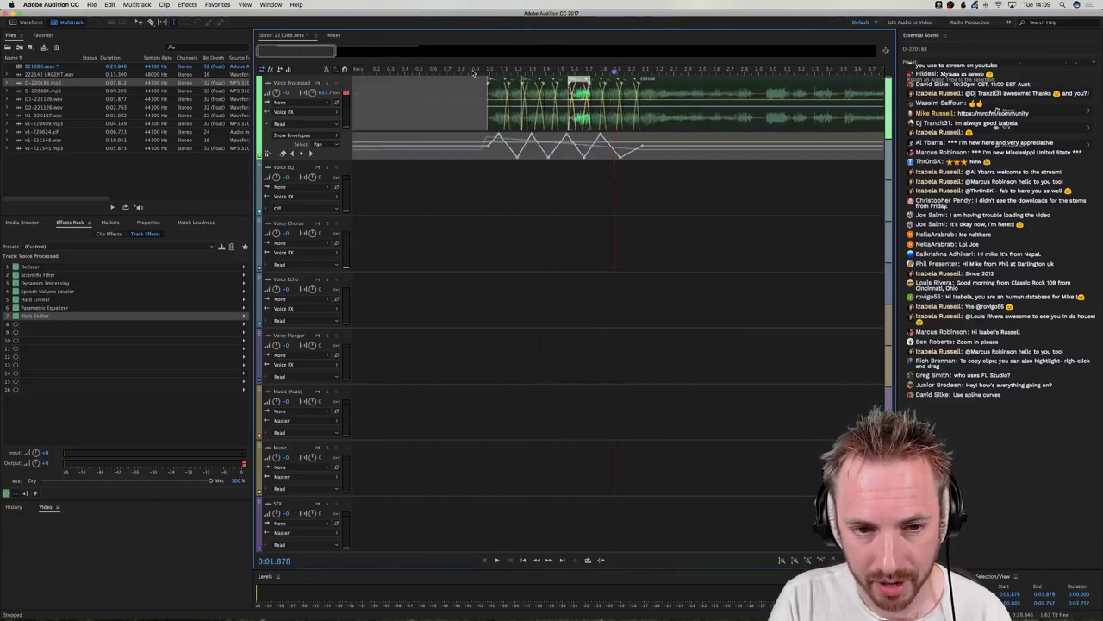
pyautogui.click(431, 103)
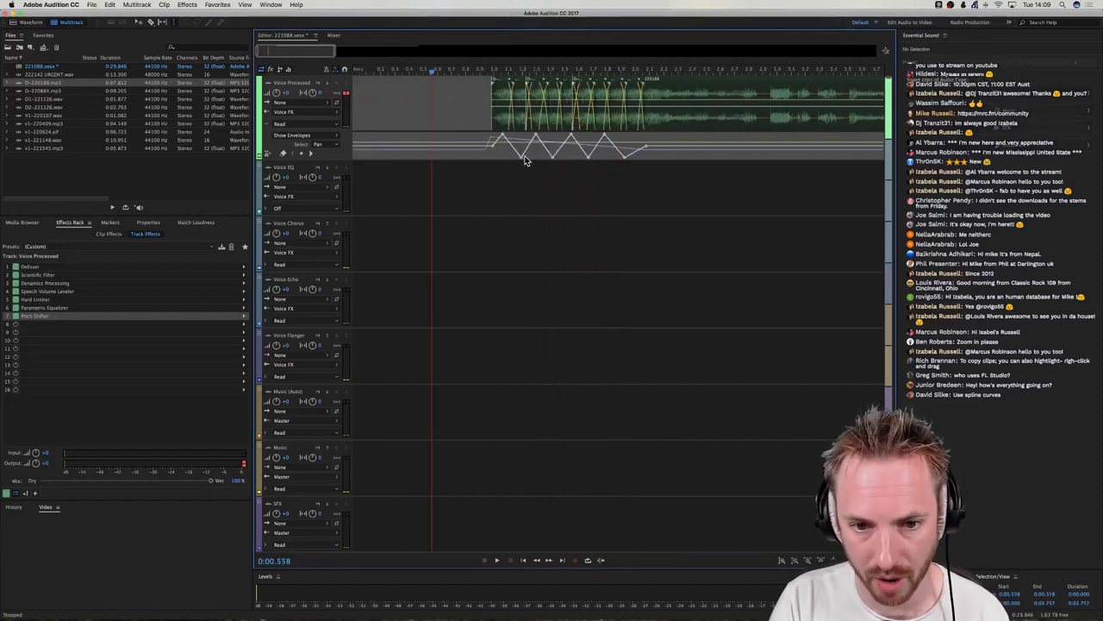
pyautogui.press('space')
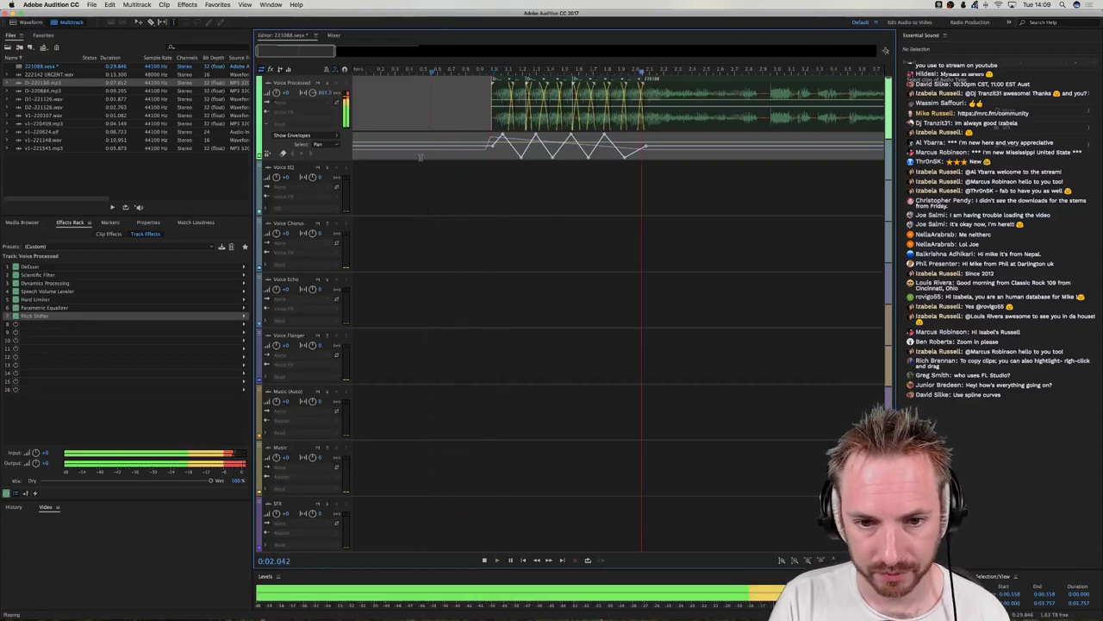
pyautogui.press('space')
# Enlarge the track heights to show the Voice Processed envelopes in more detail, and replay the stutter.
pyautogui.scroll(3, 307, 127)
pyautogui.scroll(1, 448, 123)
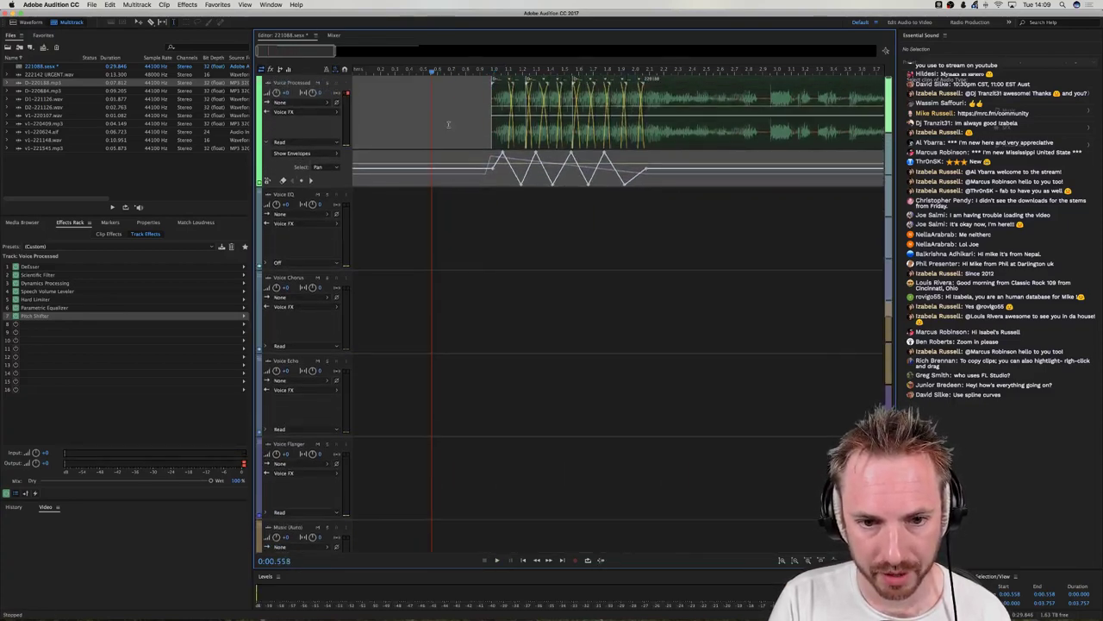
pyautogui.scroll(3, 327, 129)
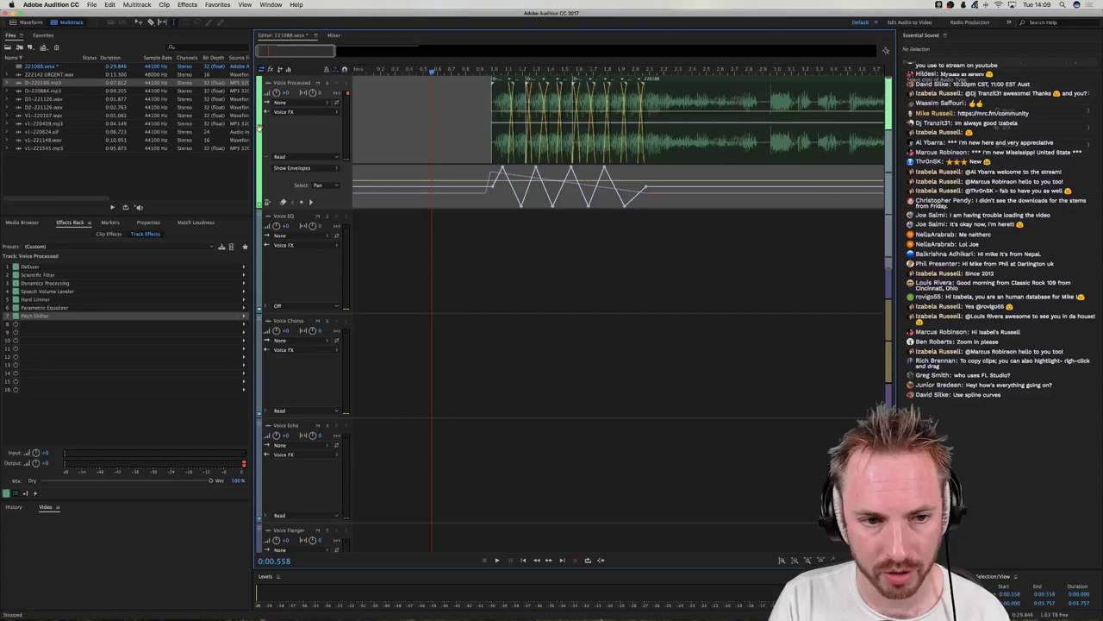
pyautogui.scroll(4, 360, 131)
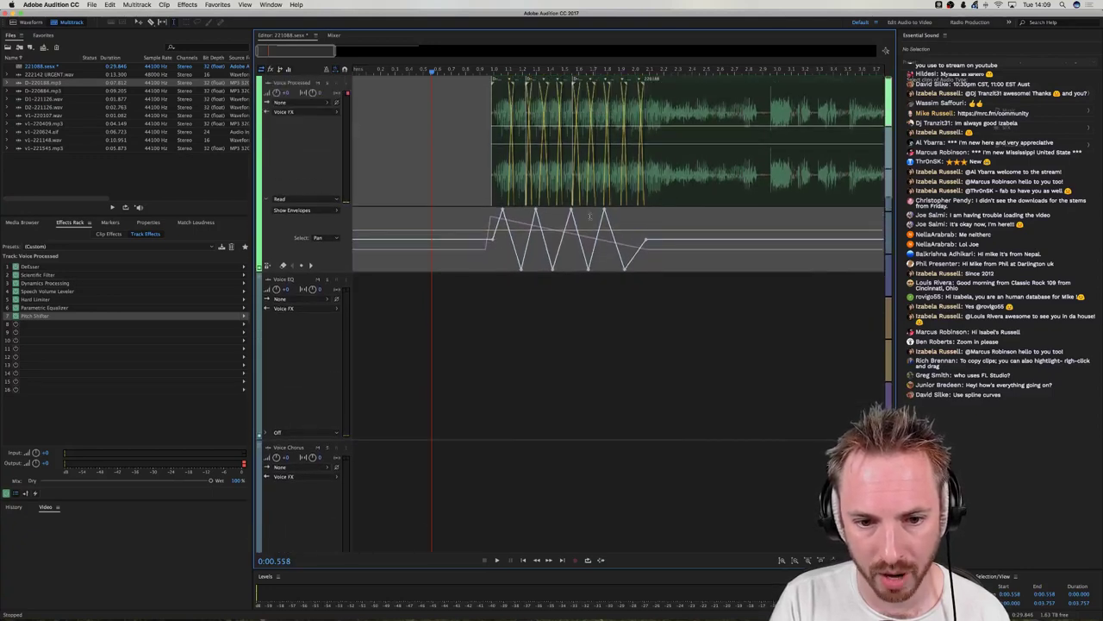
pyautogui.press('space')
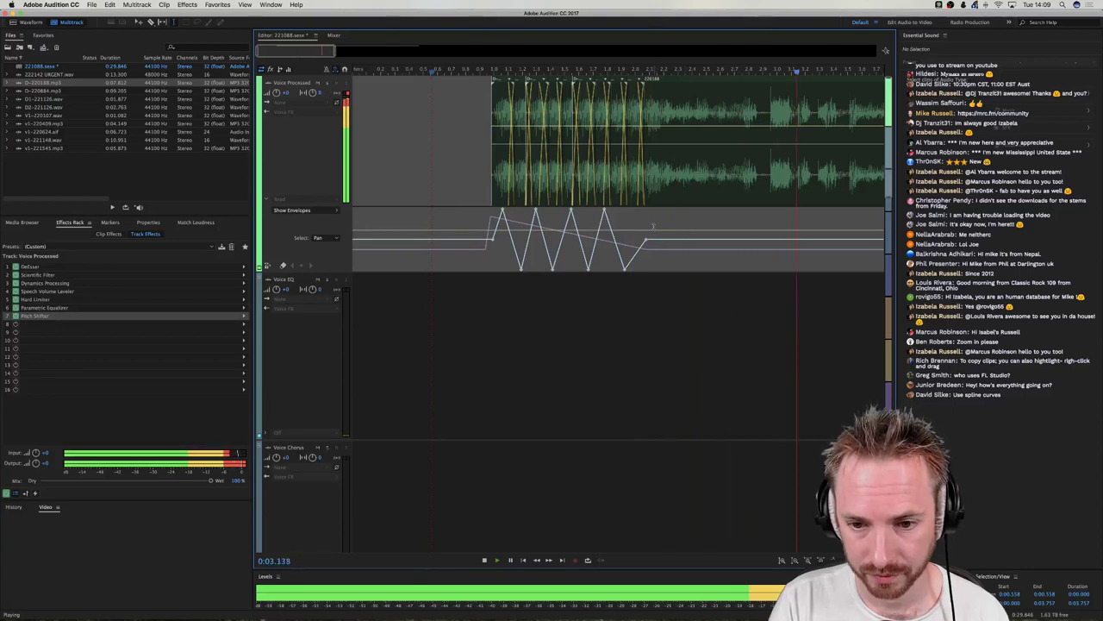
pyautogui.press('space')
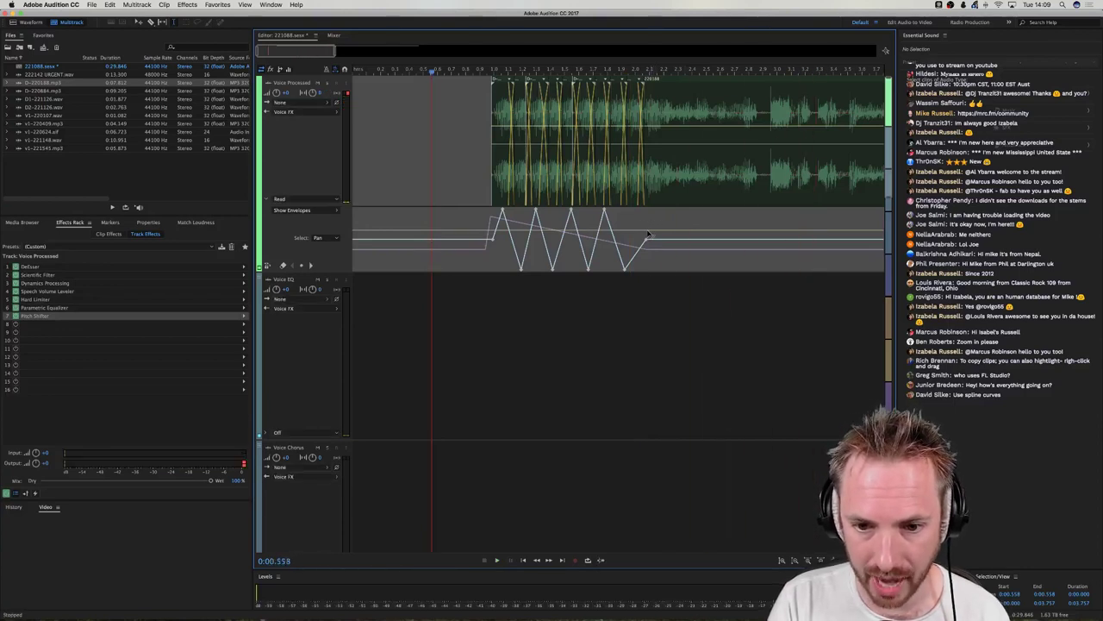
# Keyframe the Voice Processed Volume envelope to rise from about -17.5 dB at the stutter's start to its normal level at the end.
pyautogui.click(649, 235)
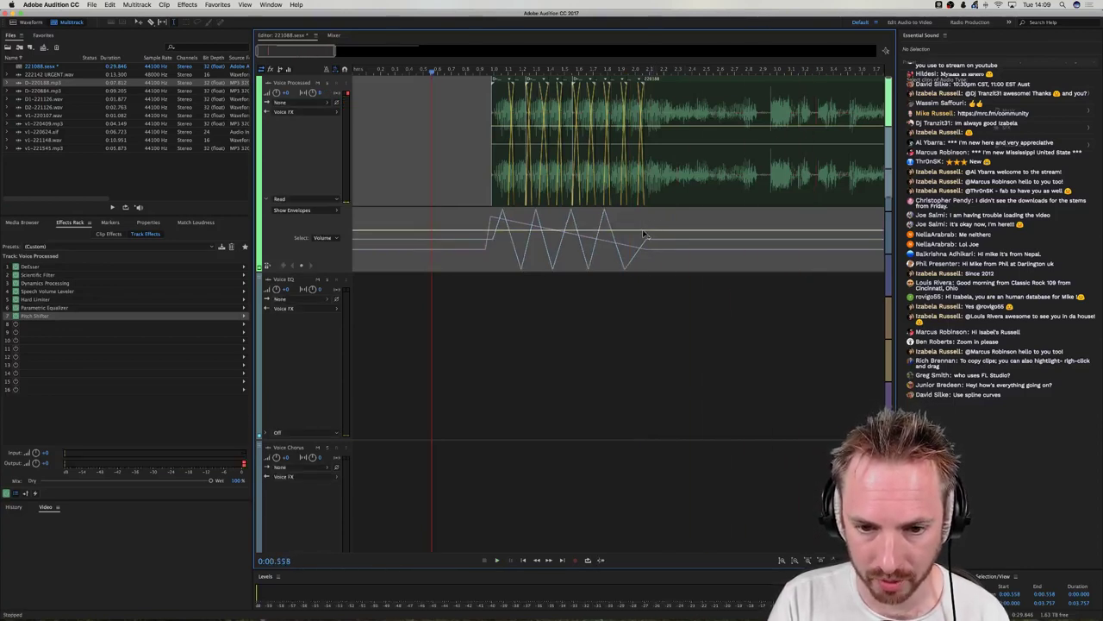
pyautogui.click(643, 232)
pyautogui.moveTo(493, 231); pyautogui.dragTo(494, 252)
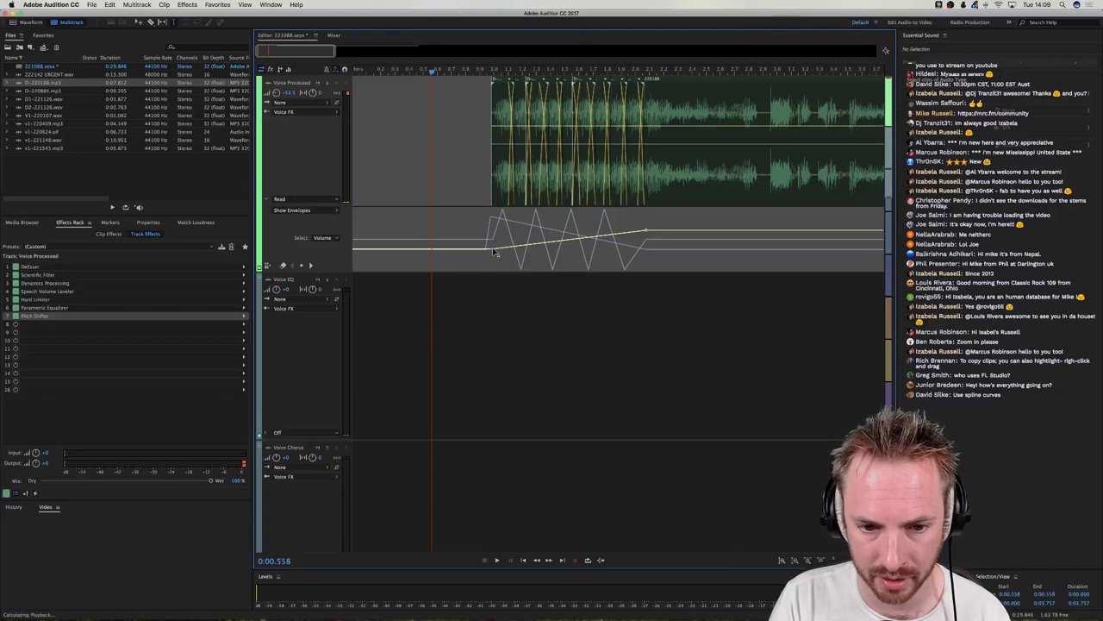
pyautogui.press('space')
pyautogui.press('space')
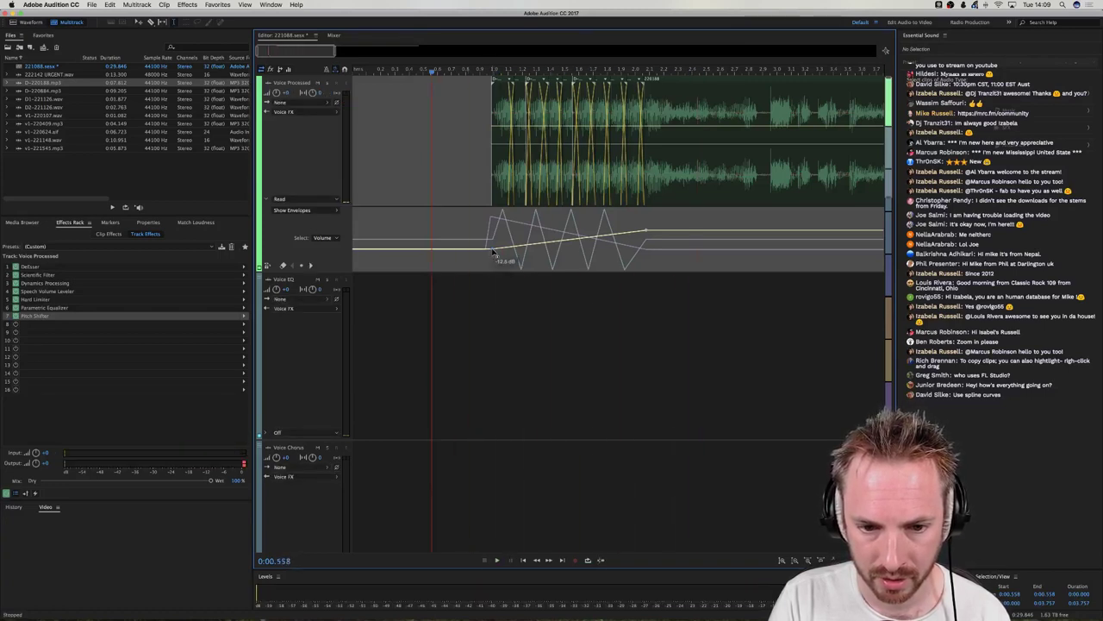
pyautogui.moveTo(493, 250); pyautogui.dragTo(488, 254)
pyautogui.press('space')
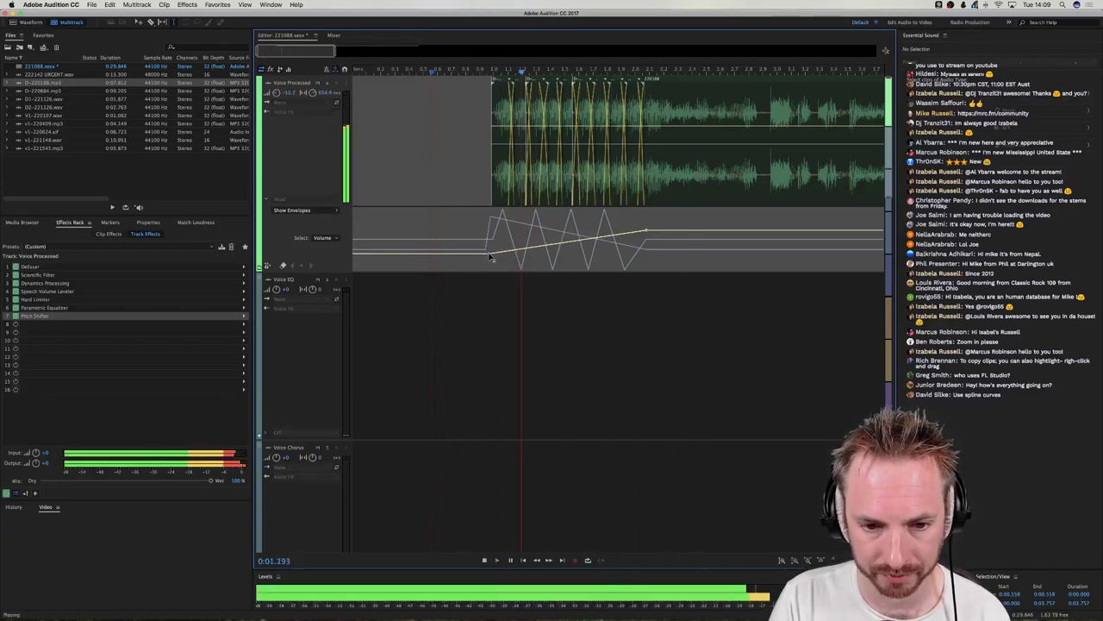
pyautogui.press('space')
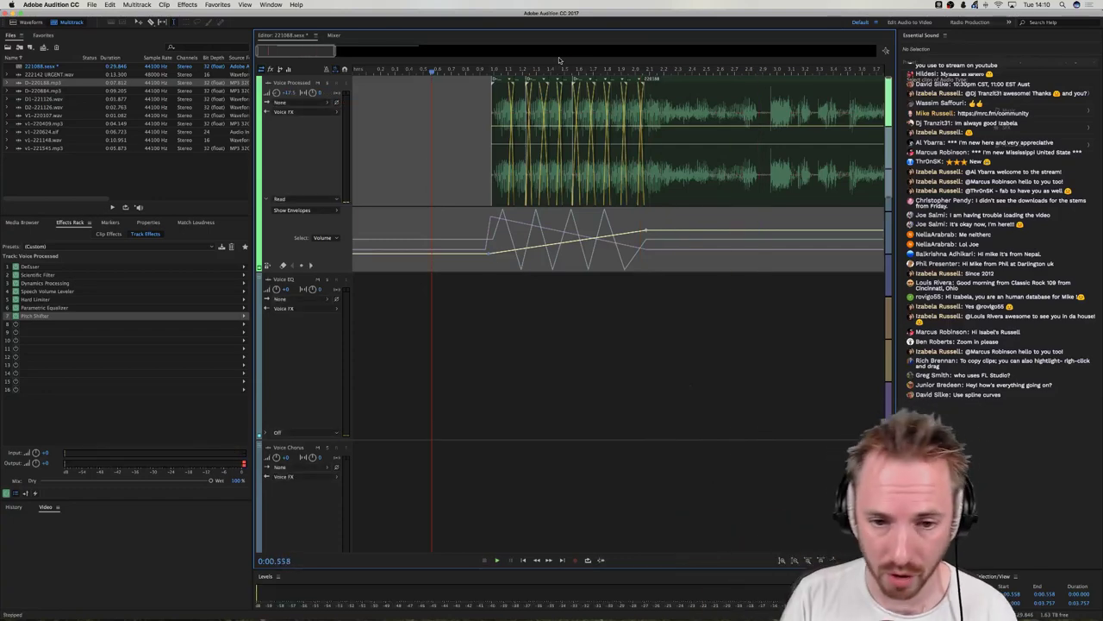
# Try the phrase clip that follows the stutter on the Voice EQ track, and play it from just before the stutter.
pyautogui.scroll(-3, 537, 72)
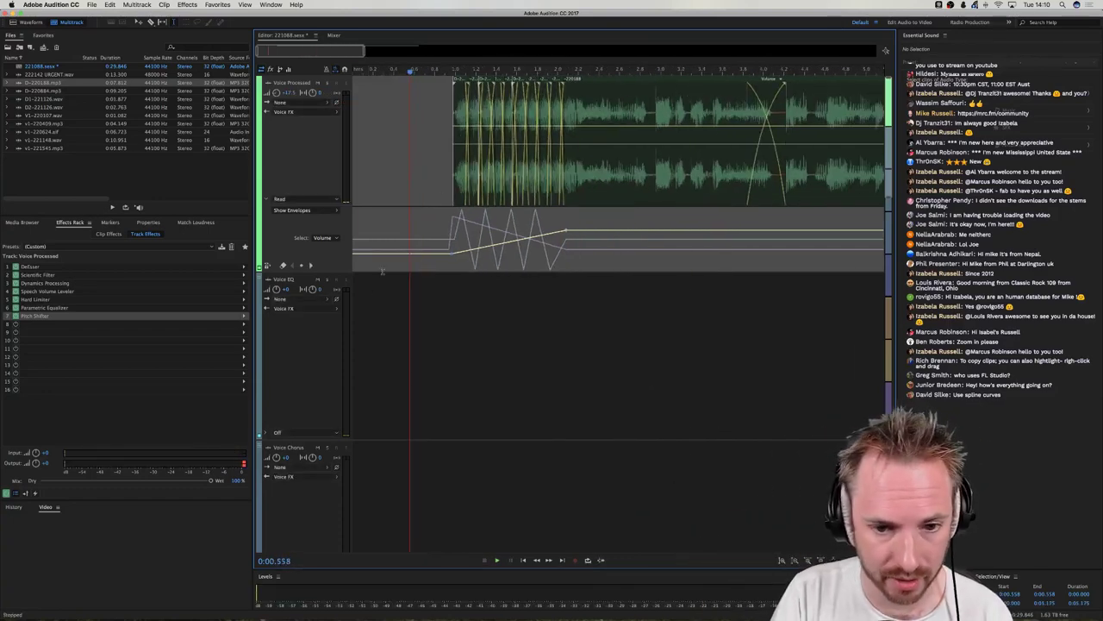
pyautogui.click(592, 171)
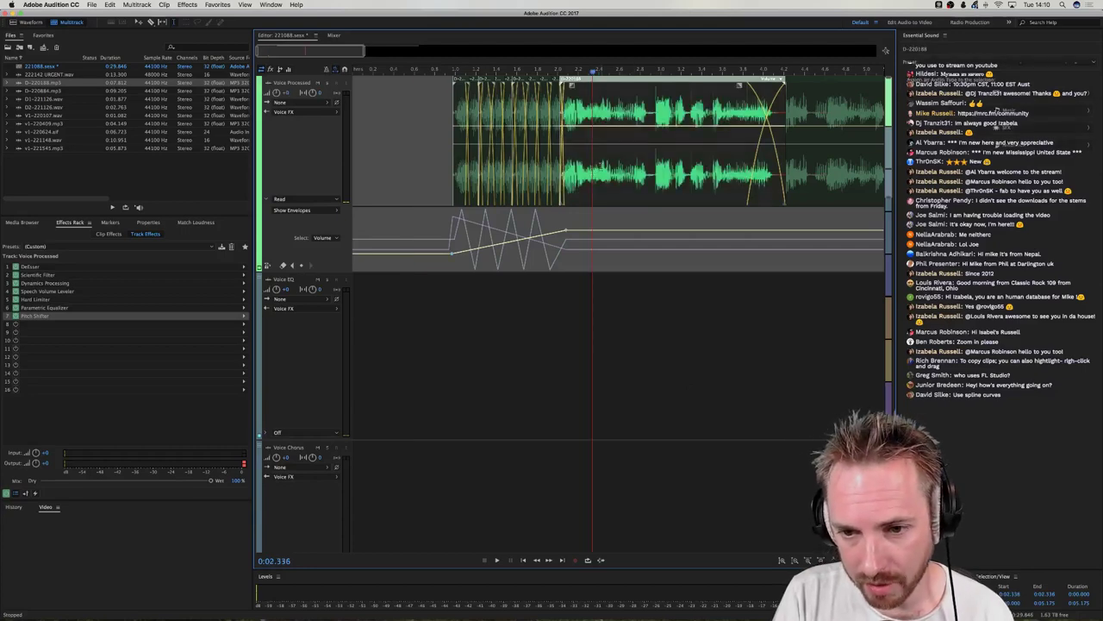
pyautogui.moveTo(592, 172); pyautogui.dragTo(592, 368)
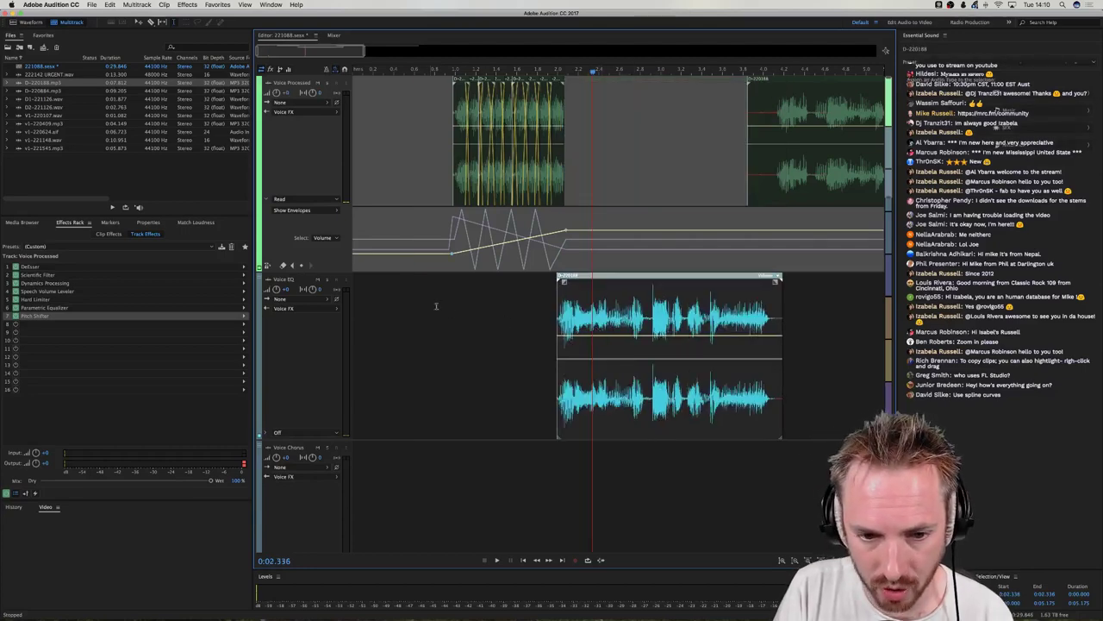
pyautogui.click(457, 301)
pyautogui.press('space')
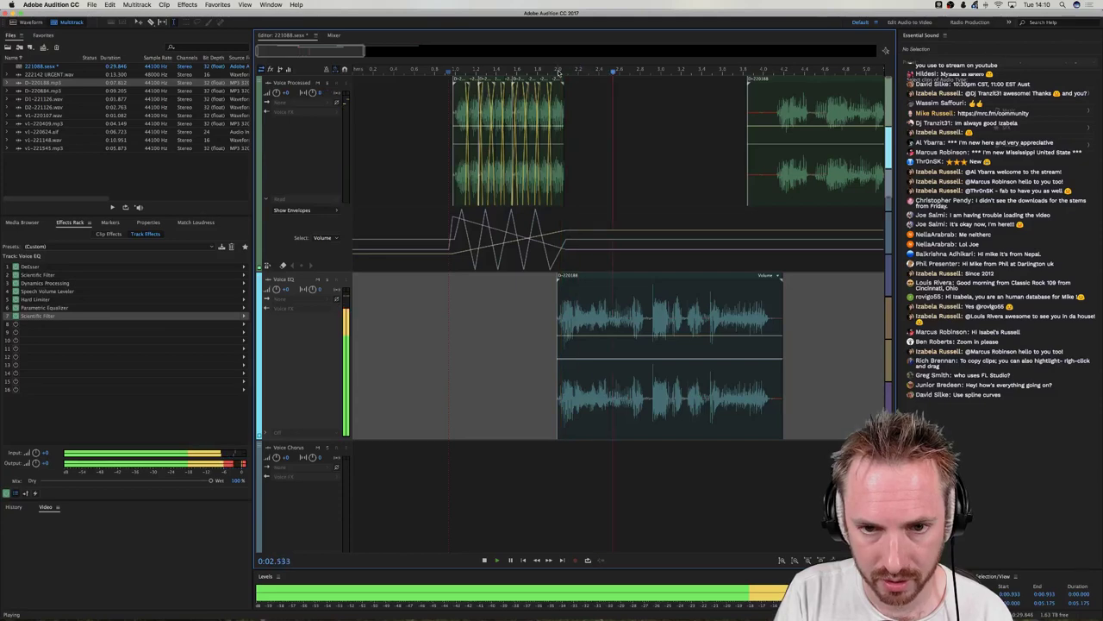
pyautogui.press('space')
# Move the phrase clip from Voice EQ down to the Voice Chorus track, and listen to it following the stutter.
pyautogui.scroll(3, 563, 71)
pyautogui.scroll(-3, 546, 303)
pyautogui.moveTo(568, 342); pyautogui.dragTo(568, 510)
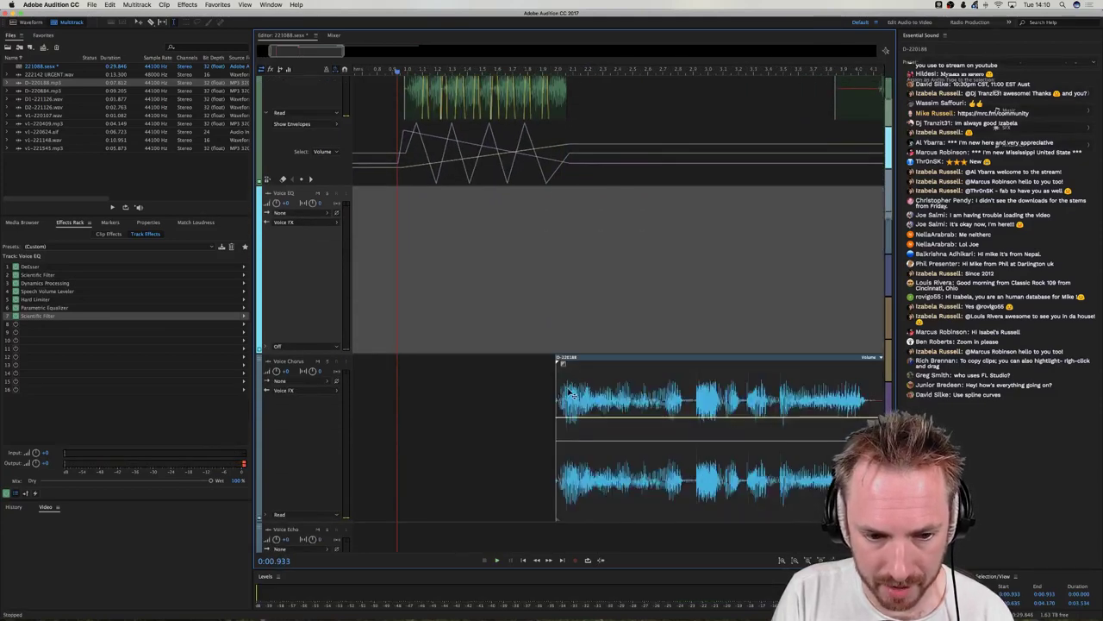
pyautogui.press('space')
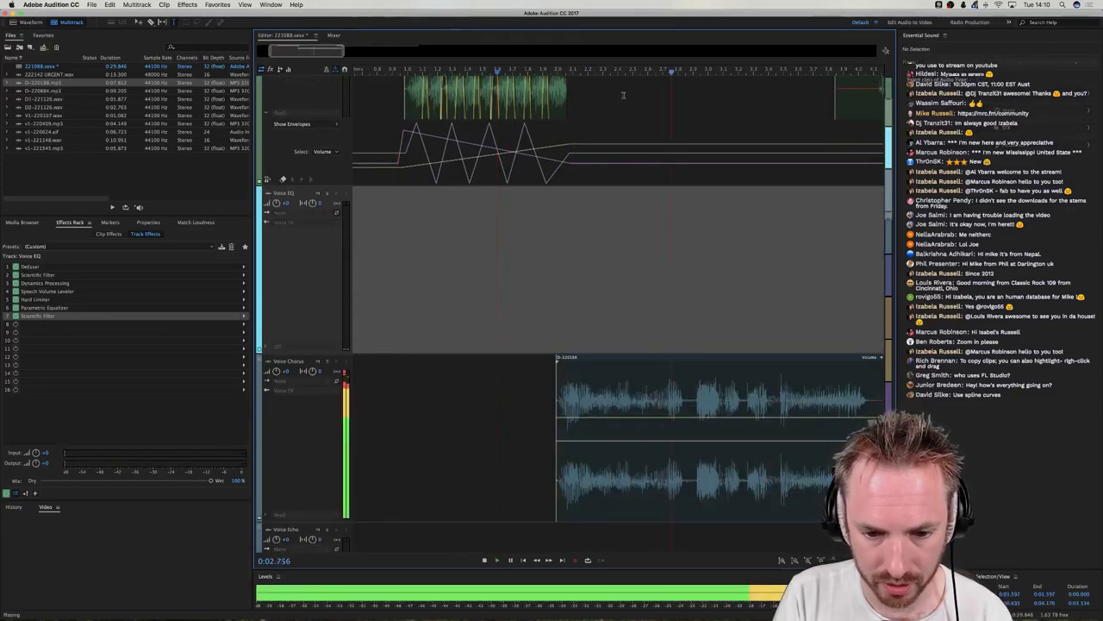
pyautogui.scroll(-3, 623, 70)
pyautogui.press('space')
pyautogui.press('space')
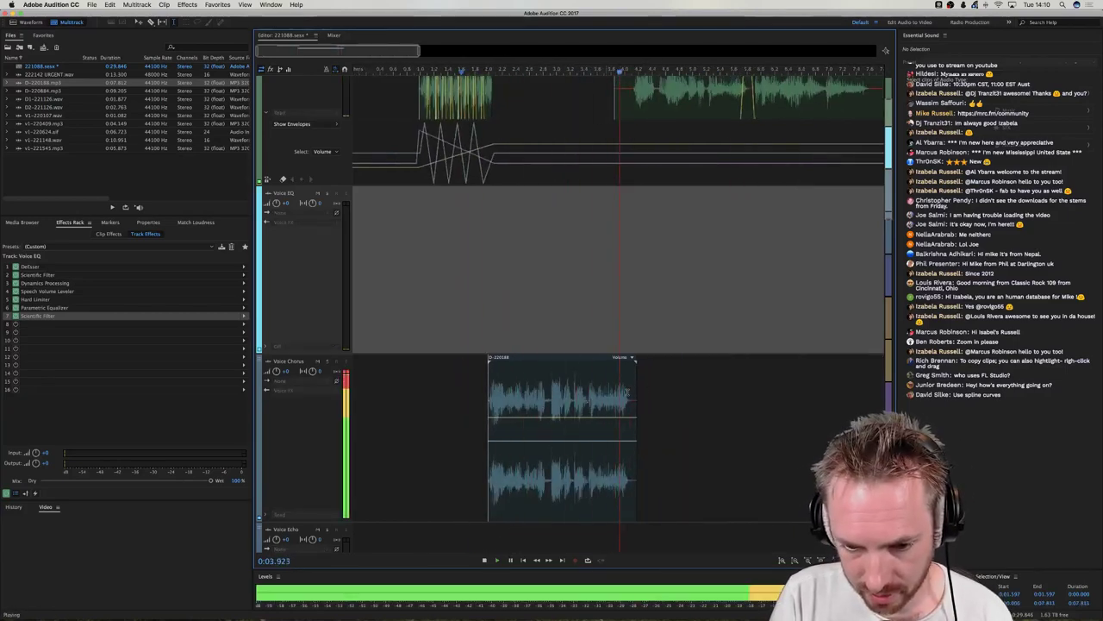
pyautogui.press('space')
# Copy the last part of the Voice Chorus phrase clip, from about 3.26 s on, to the same point on the Voice Processed track.
pyautogui.scroll(-2, 663, 385)
pyautogui.click(572, 309)
pyautogui.press('space')
pyautogui.press('space')
pyautogui.moveTo(574, 306); pyautogui.dragTo(696, 304)
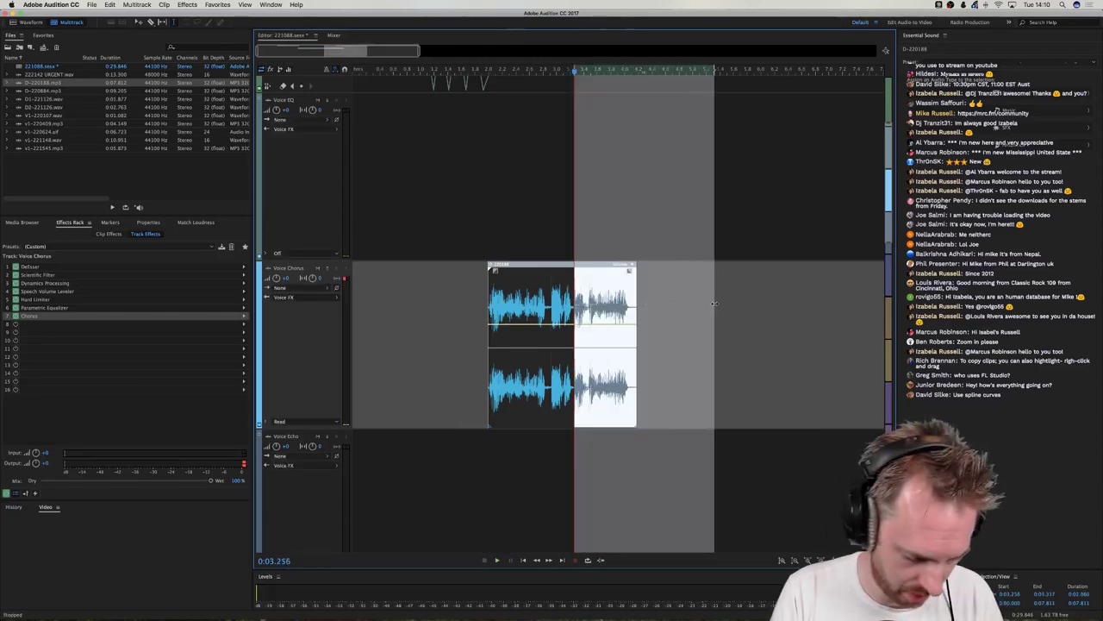
pyautogui.scroll(3, 655, 259)
pyautogui.click(582, 162)
pyautogui.press('super+v')
# Move the following Voice Processed clips later to leave a gap after the pasted word, and play the passage.
pyautogui.moveTo(646, 180); pyautogui.dragTo(873, 180)
pyautogui.hscroll(2, 819, 179)
pyautogui.moveTo(571, 179); pyautogui.dragTo(667, 180)
pyautogui.press('space')
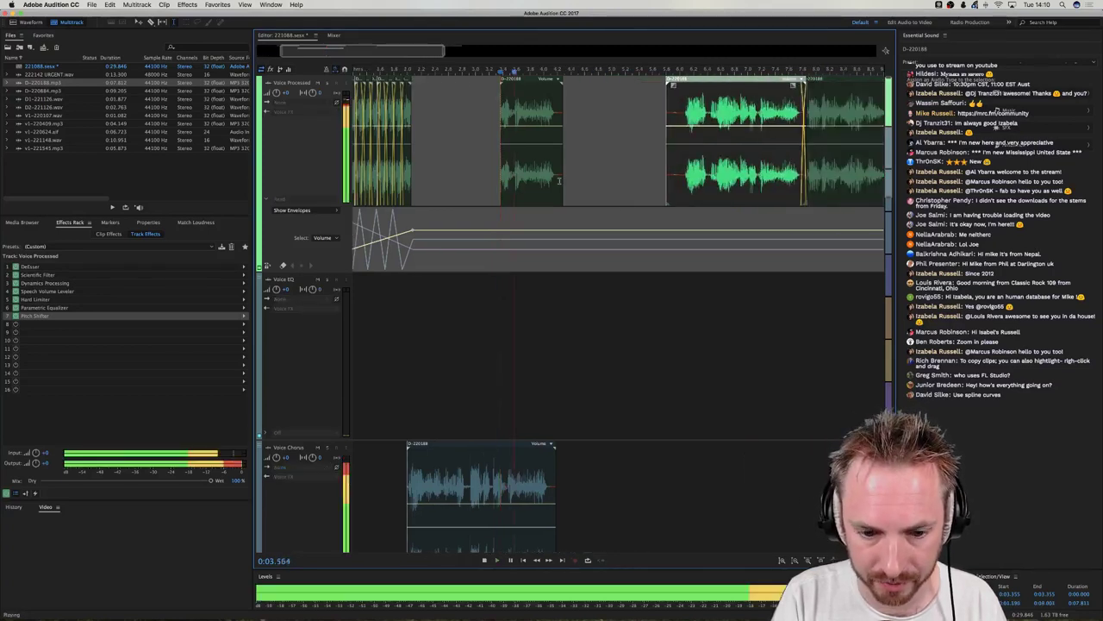
pyautogui.click(472, 179)
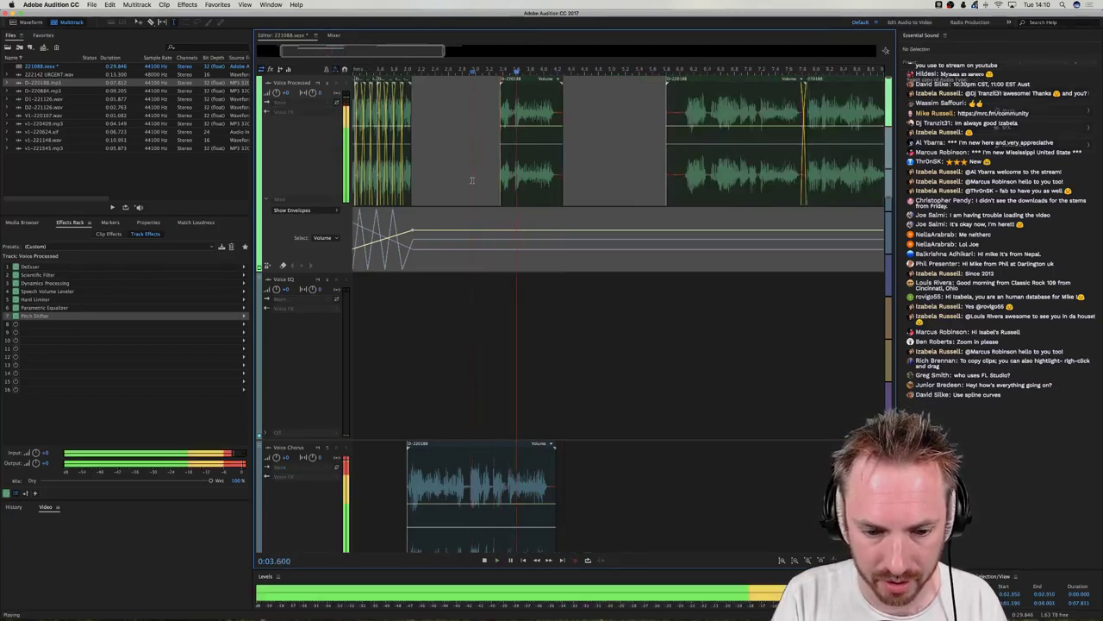
pyautogui.press('space')
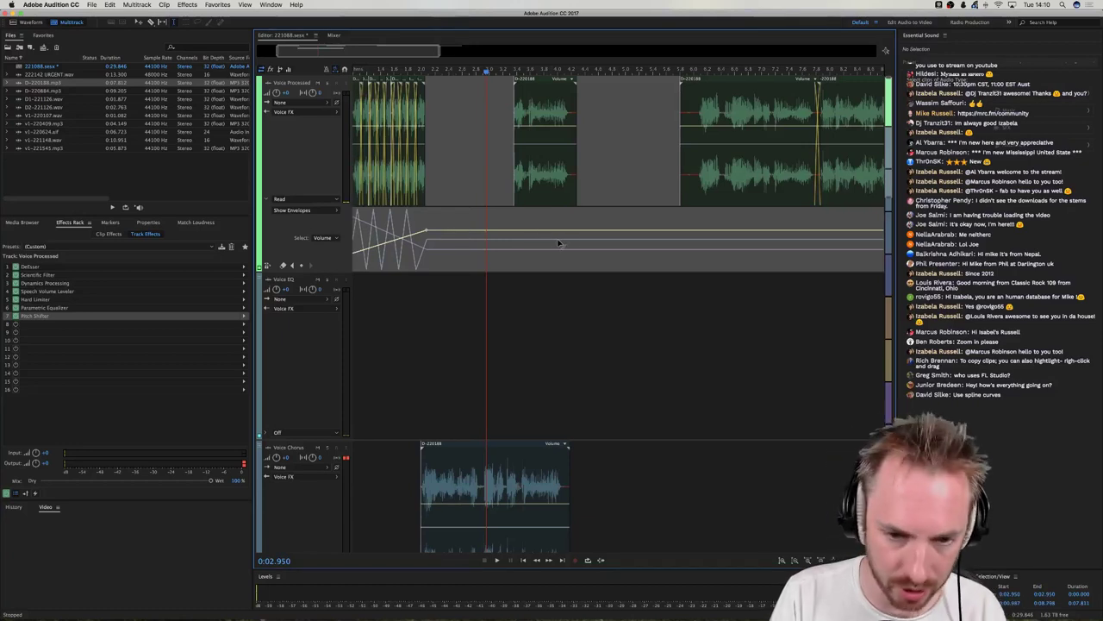
# Keyframe the Voice Processed Pan envelope to swing from hard left to hard right across the pasted clip and return to centre after it.
pyautogui.click(517, 244)
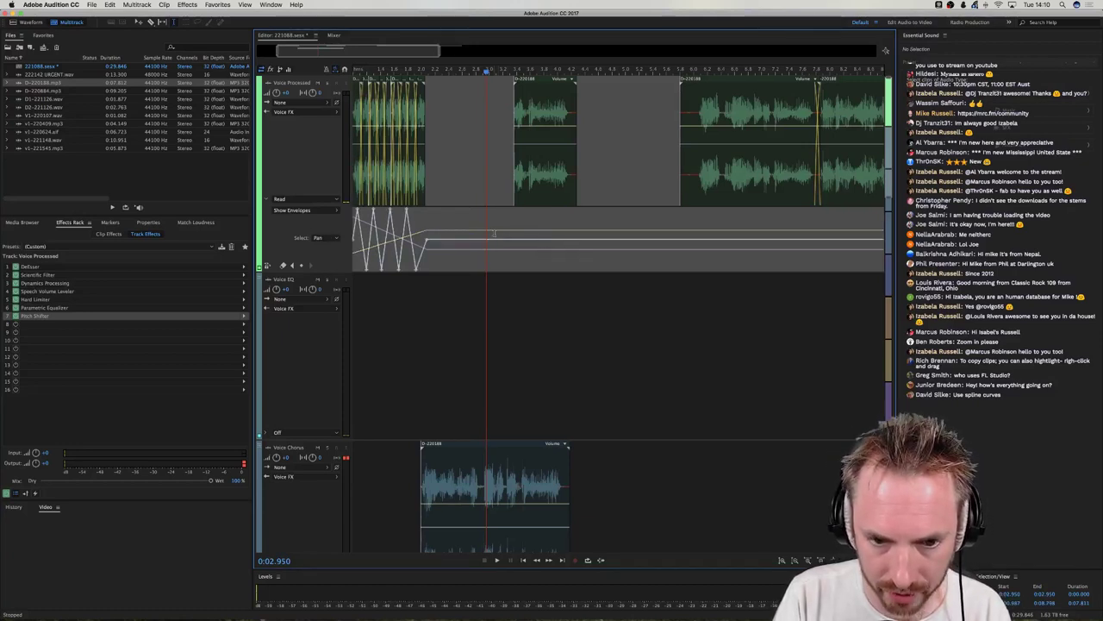
pyautogui.moveTo(526, 240); pyautogui.dragTo(568, 268)
pyautogui.press('space')
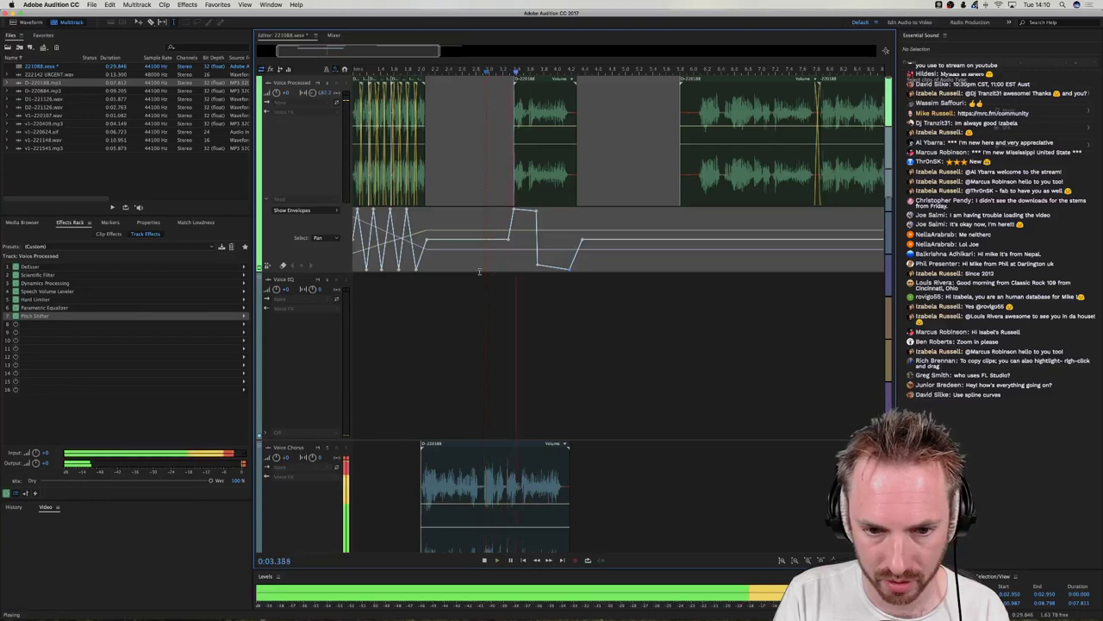
pyautogui.press('space')
# Shift the two middle Pan keyframes slightly earlier so the left-to-right swing happens sooner in the pasted clip, and replay it.
pyautogui.moveTo(540, 269); pyautogui.dragTo(536, 267)
pyautogui.moveTo(536, 212); pyautogui.dragTo(528, 211)
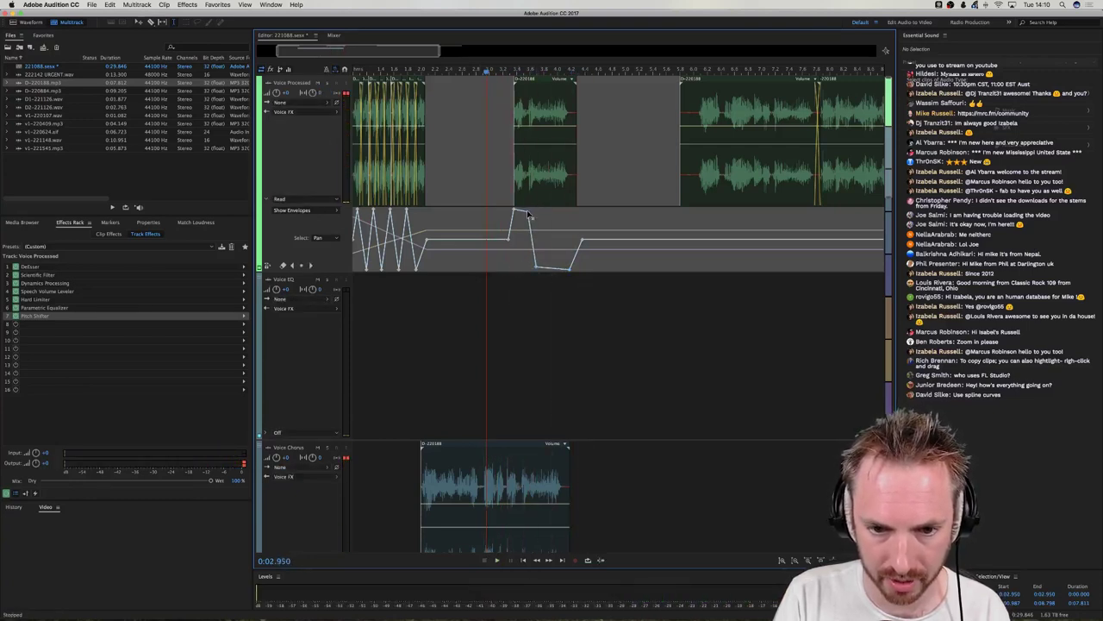
pyautogui.press('space')
pyautogui.press('space')
pyautogui.press('space')
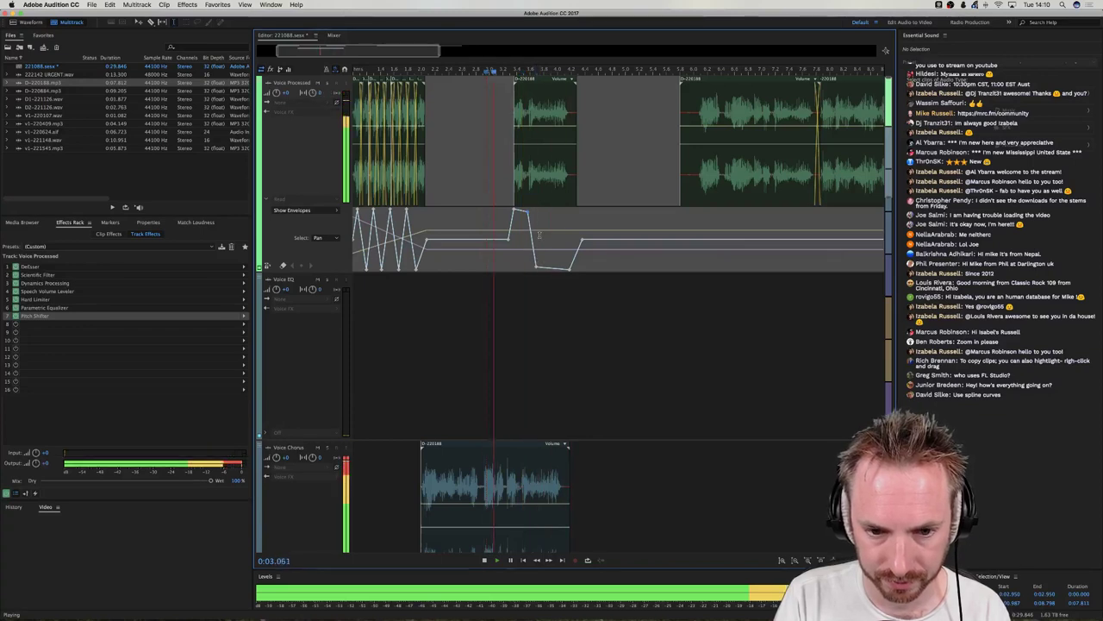
pyautogui.moveTo(536, 266); pyautogui.dragTo(536, 268)
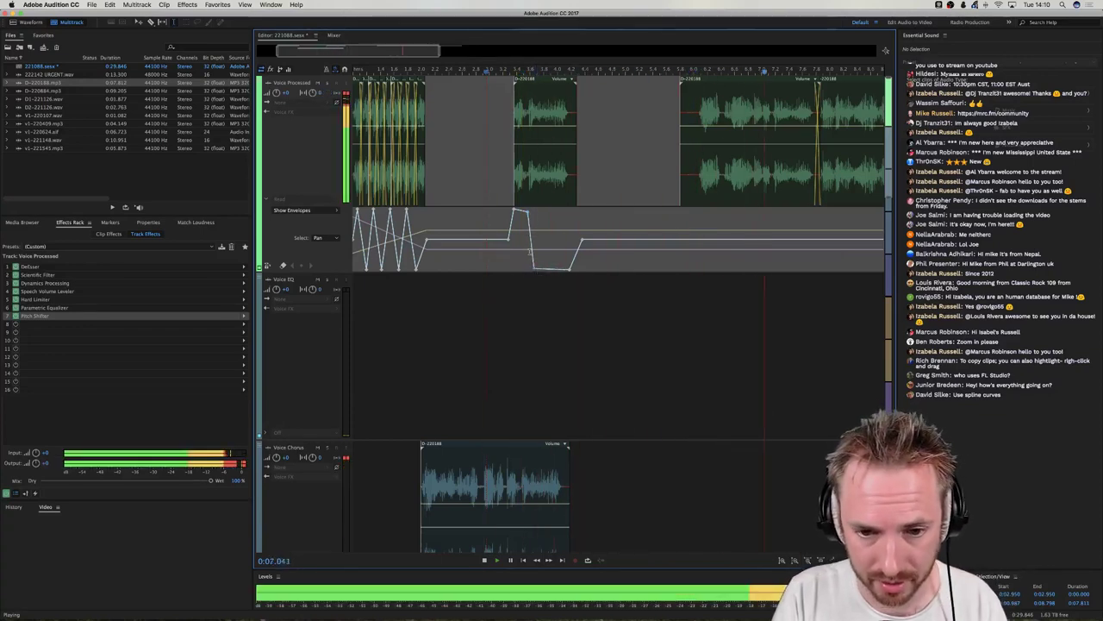
pyautogui.press('space')
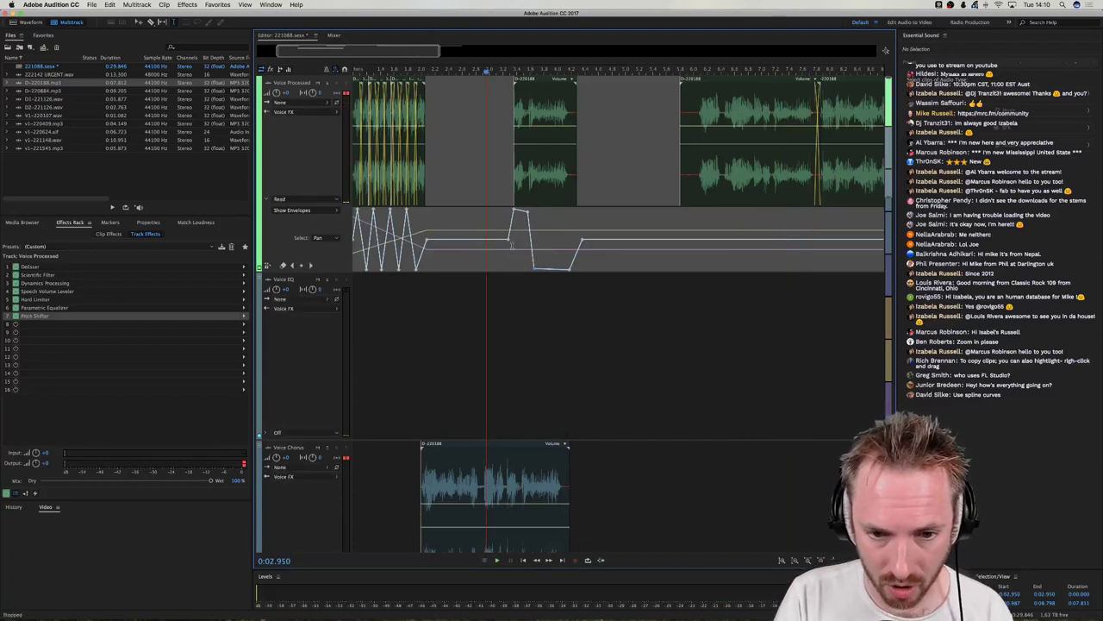
# Keyframe the Pitch Shifter Transpose Ratio envelope slightly lower across the pasted clip, back to its normal level after it, and listen.
pyautogui.click(510, 252)
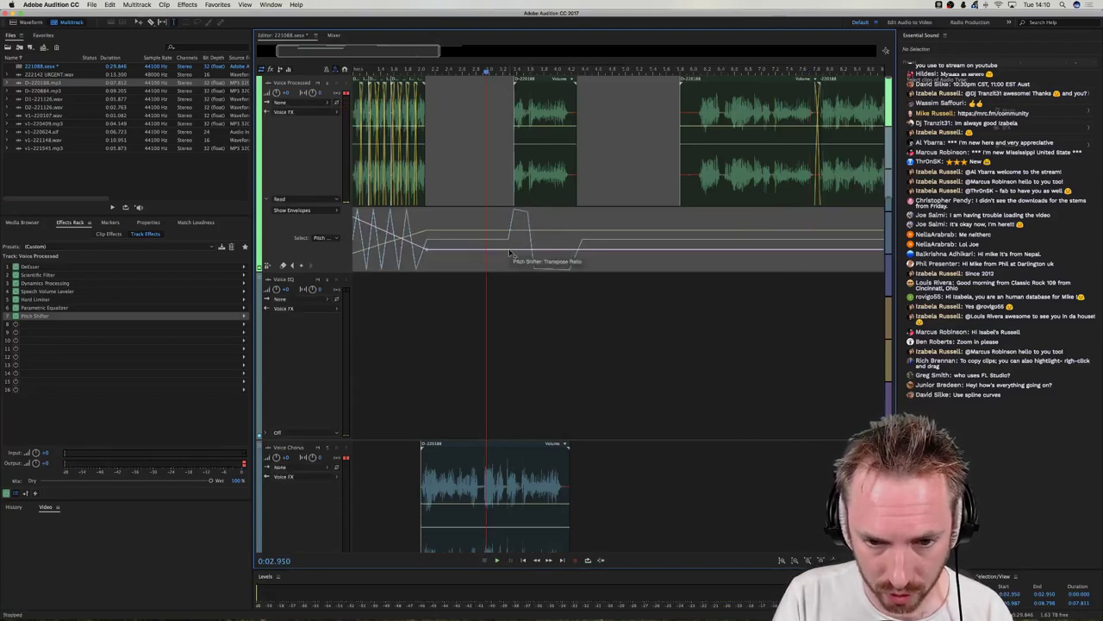
pyautogui.moveTo(512, 251); pyautogui.dragTo(509, 259)
pyautogui.click(572, 251)
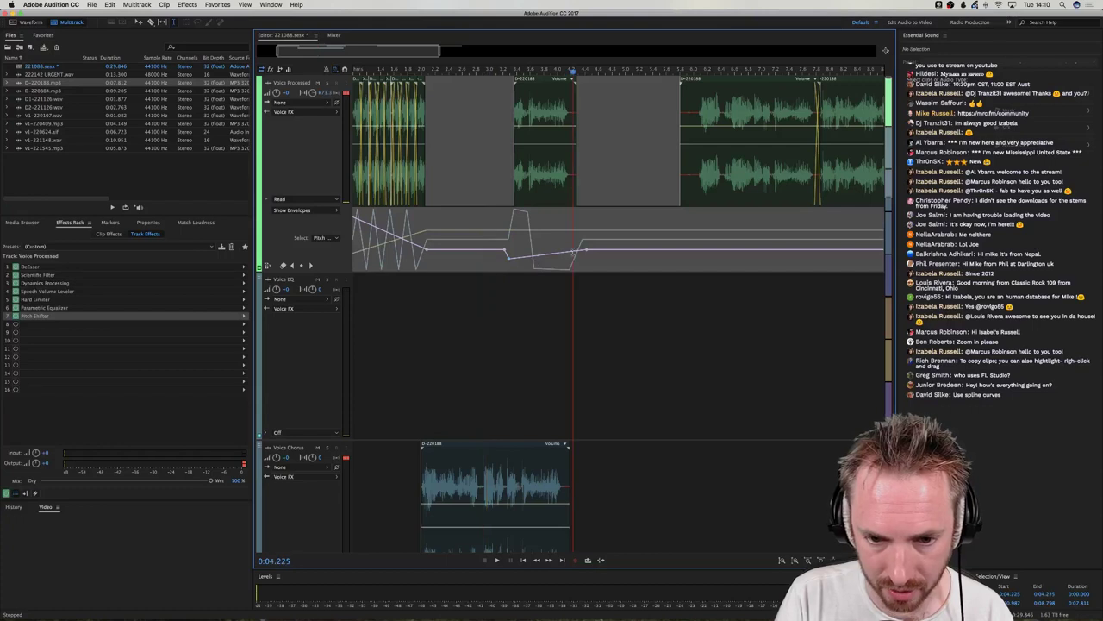
pyautogui.click(457, 154)
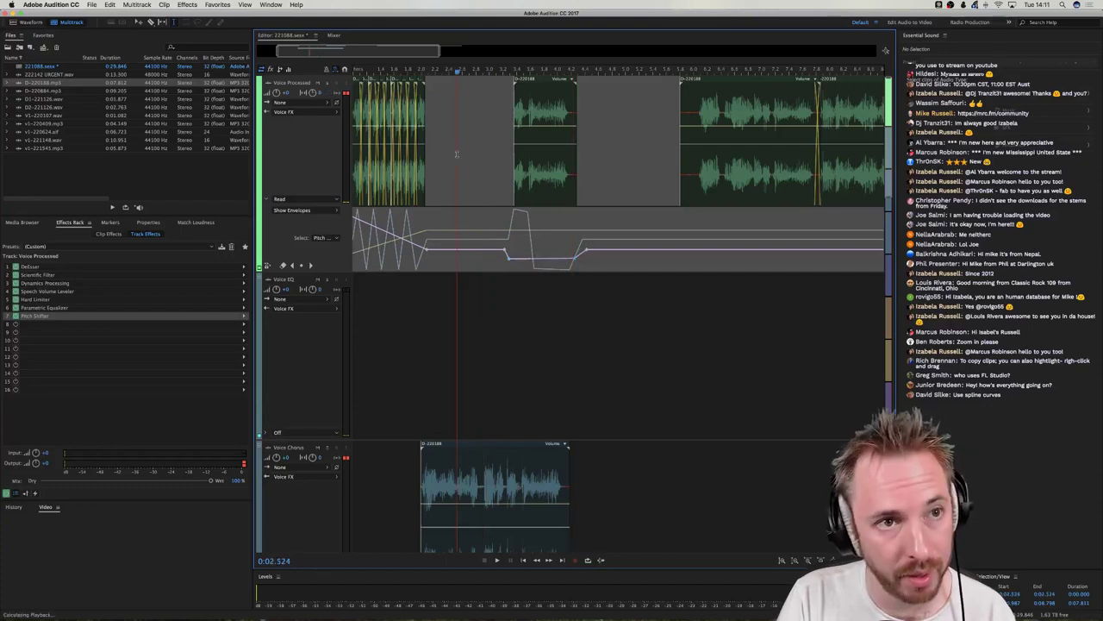
pyautogui.press('space')
pyautogui.press('space')
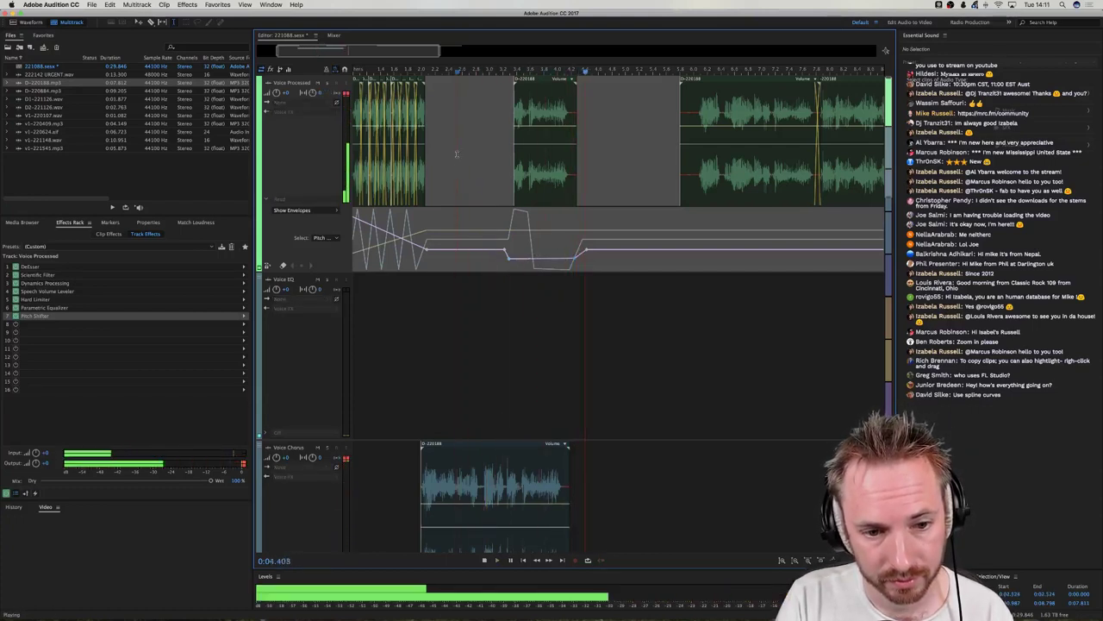
pyautogui.hscroll(-1, 457, 153)
pyautogui.press('space')
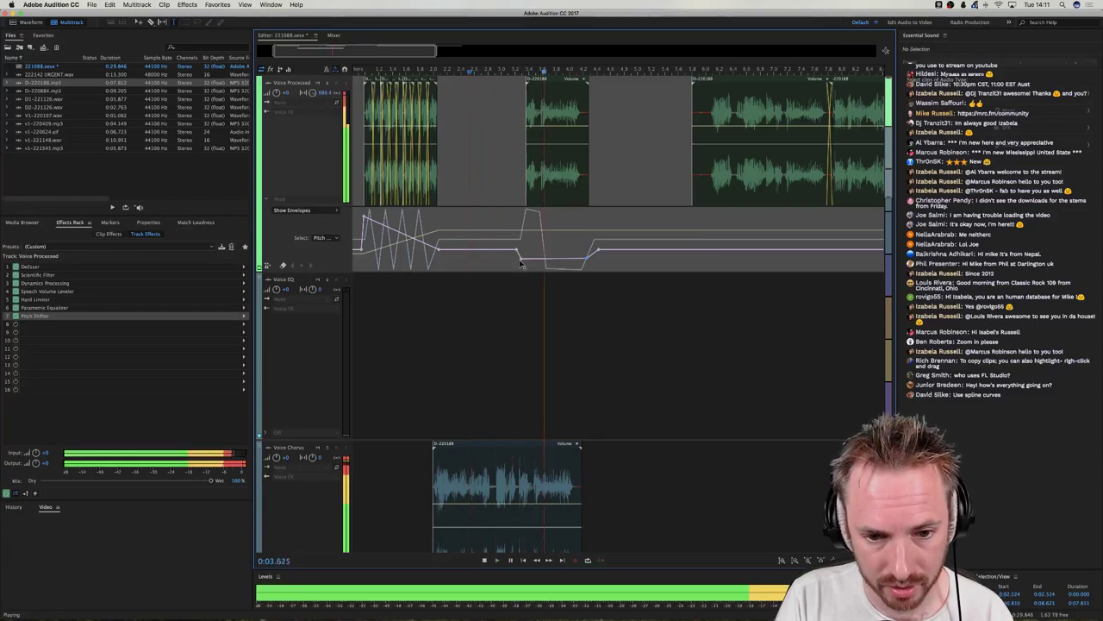
# Check the Voice Processed envelope list, and step back and forth through the Transpose Ratio keyframes.
pyautogui.hscroll(-4, 483, 250)
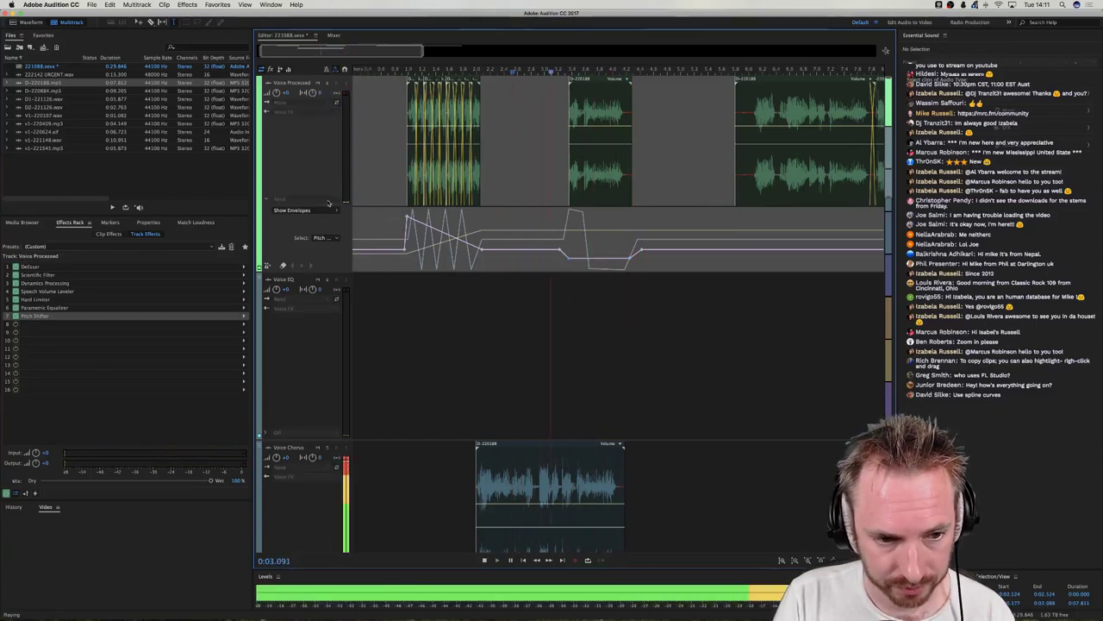
pyautogui.click(304, 212)
pyautogui.click(303, 213)
pyautogui.click(541, 177)
pyautogui.press('space')
pyautogui.hscroll(-1, 399, 234)
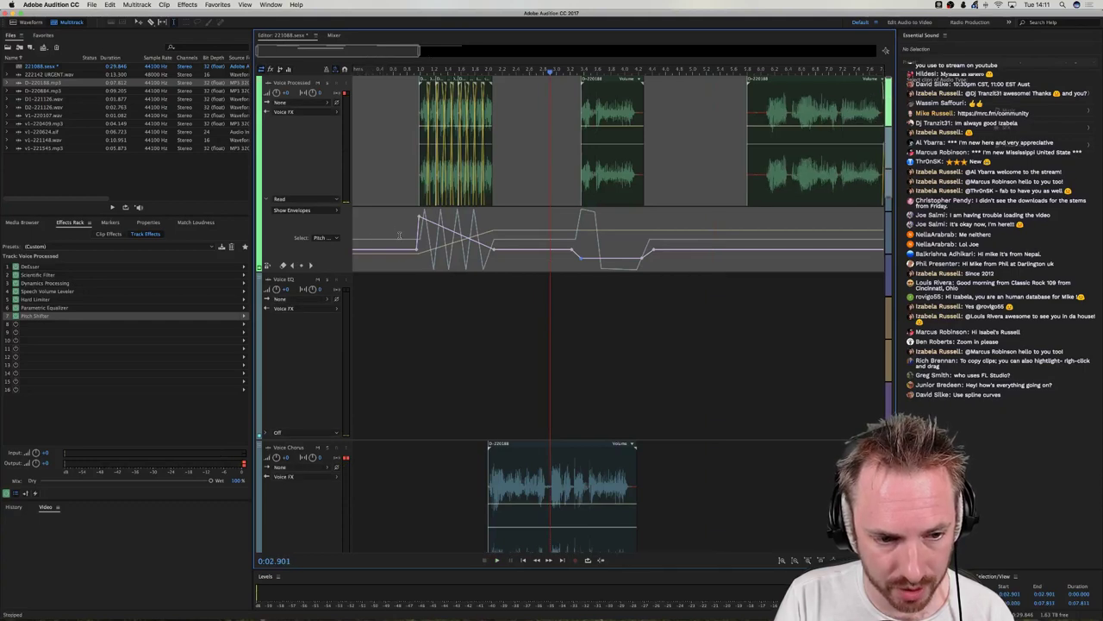
pyautogui.click(293, 266)
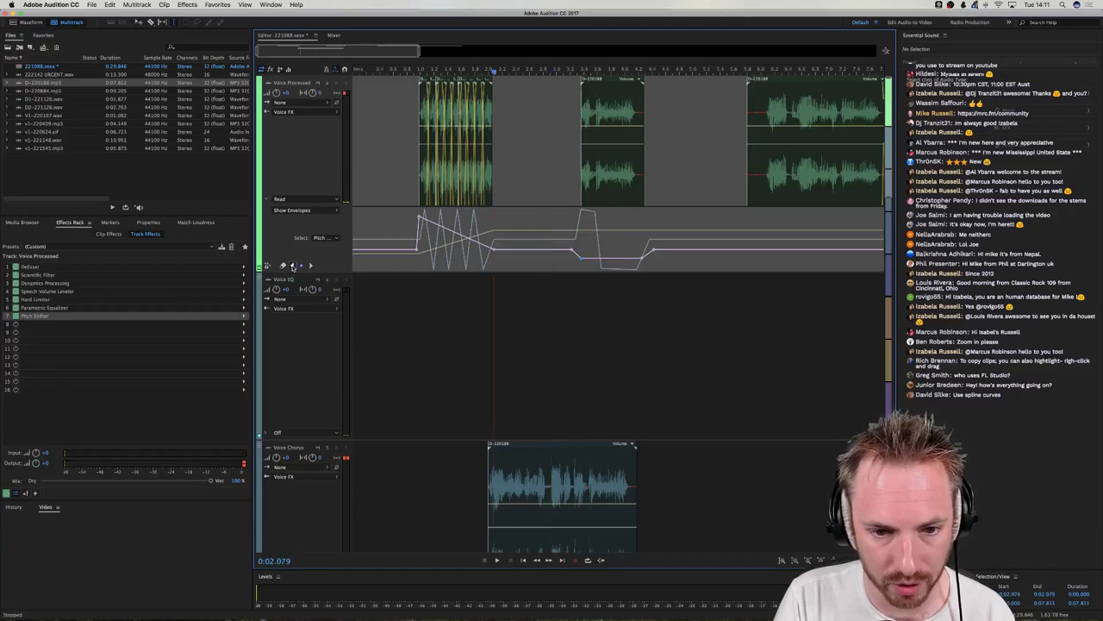
pyautogui.click(312, 266)
pyautogui.click(311, 267)
pyautogui.click(291, 266)
pyautogui.click(291, 266)
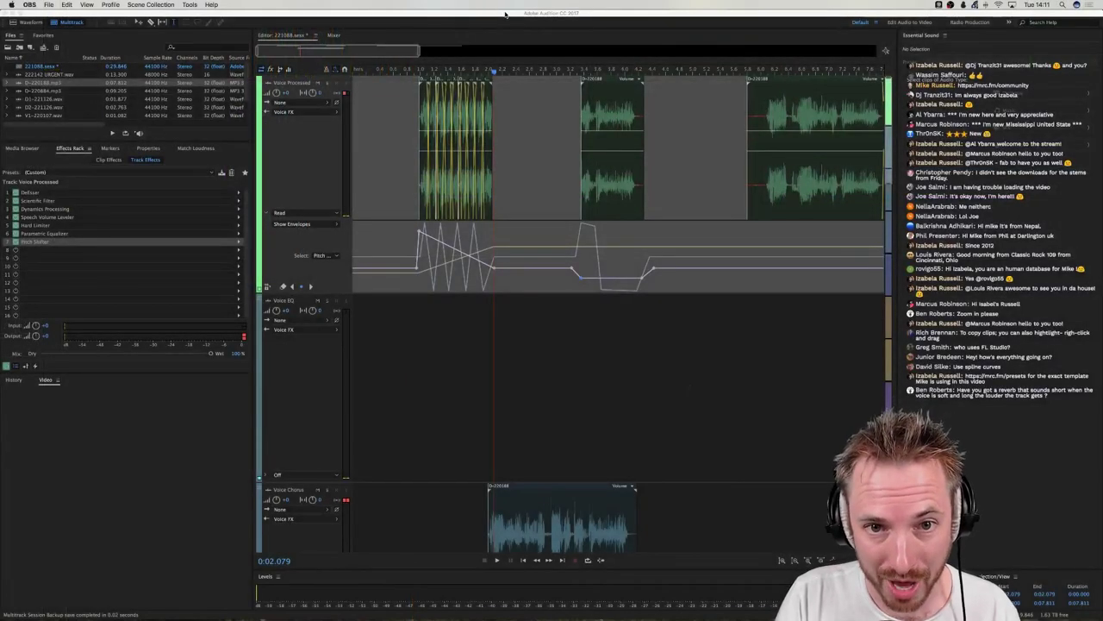
# Play the edit from about 0.7 s, just before the stutter, through the pitched-down clip.
pyautogui.click(396, 158)
pyautogui.click(400, 164)
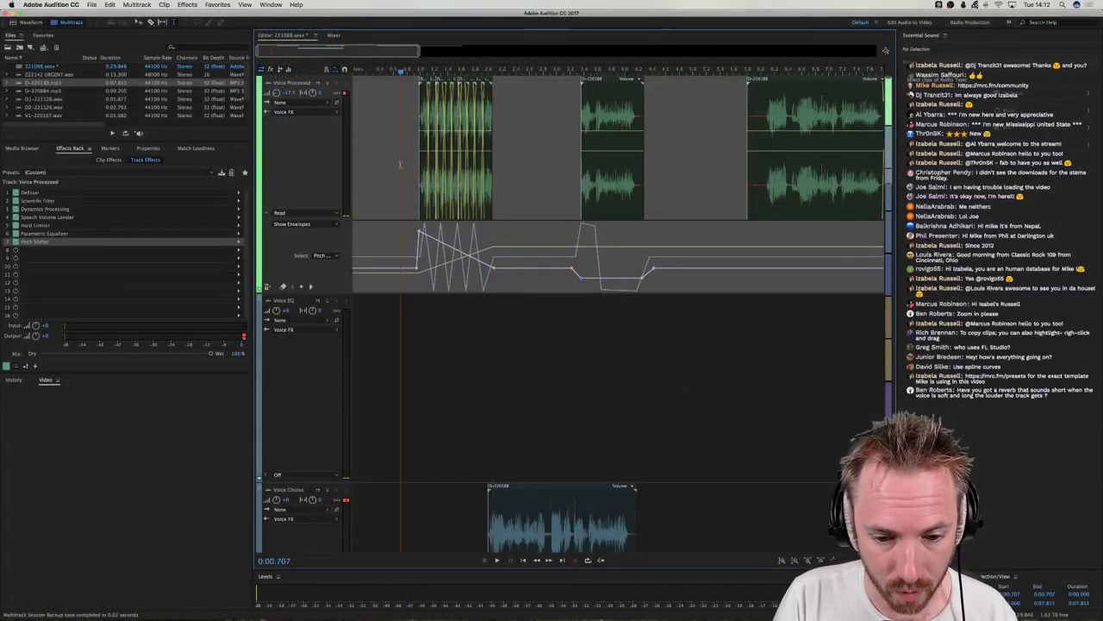
pyautogui.press('space')
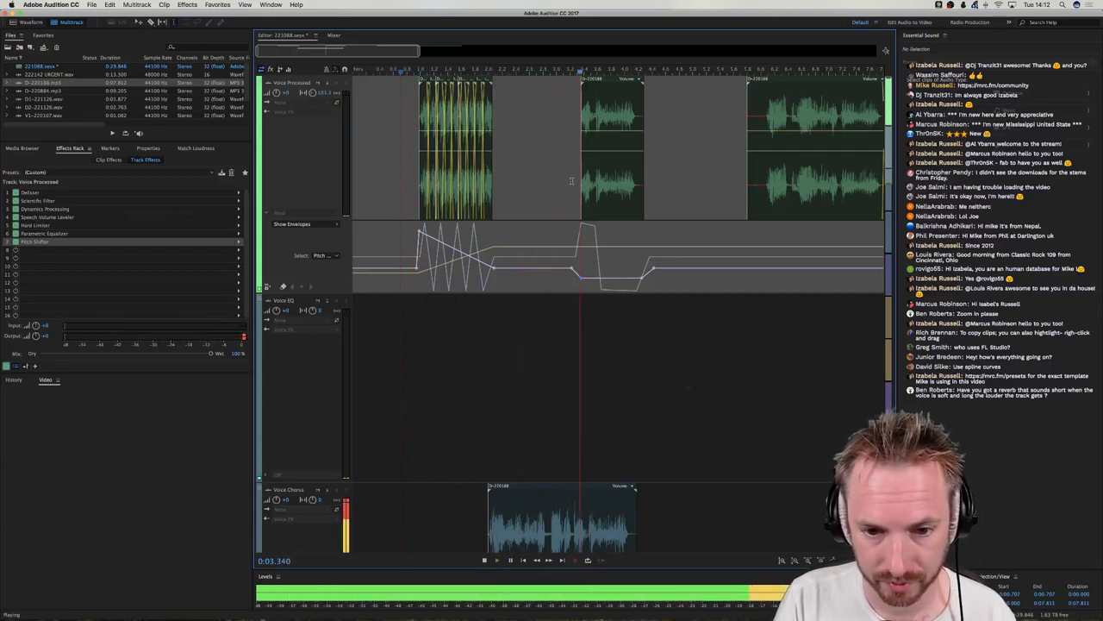
pyautogui.press('space')
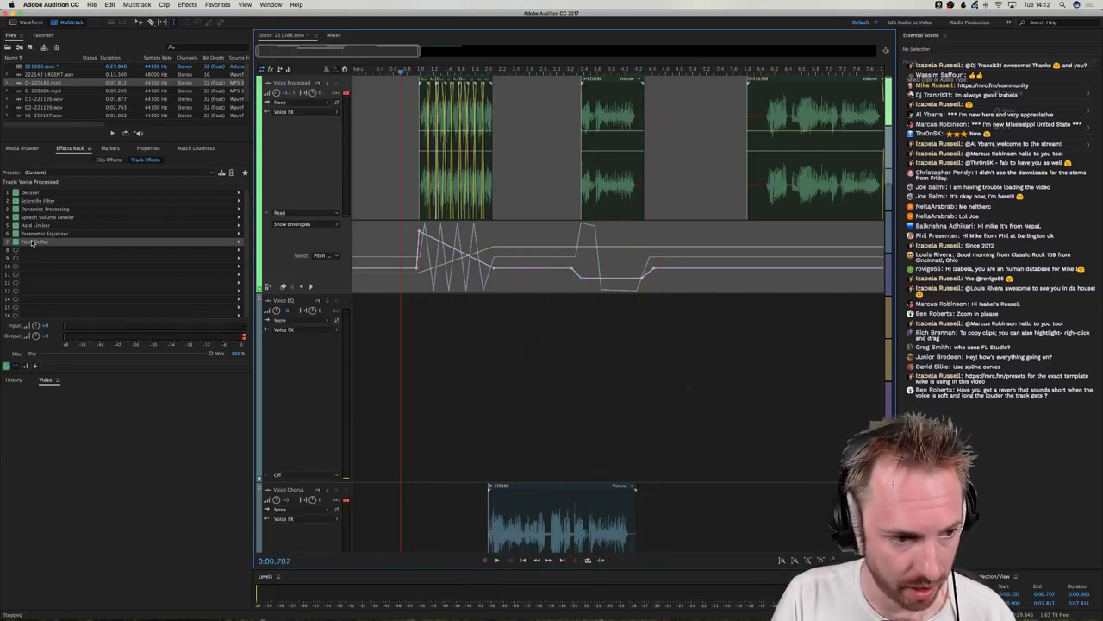
# Move the next Voice Processed phrase clip earlier, closer to the pitched-down clip, and add a stereo audio track below Voice EQ.
pyautogui.hscroll(5, 607, 312)
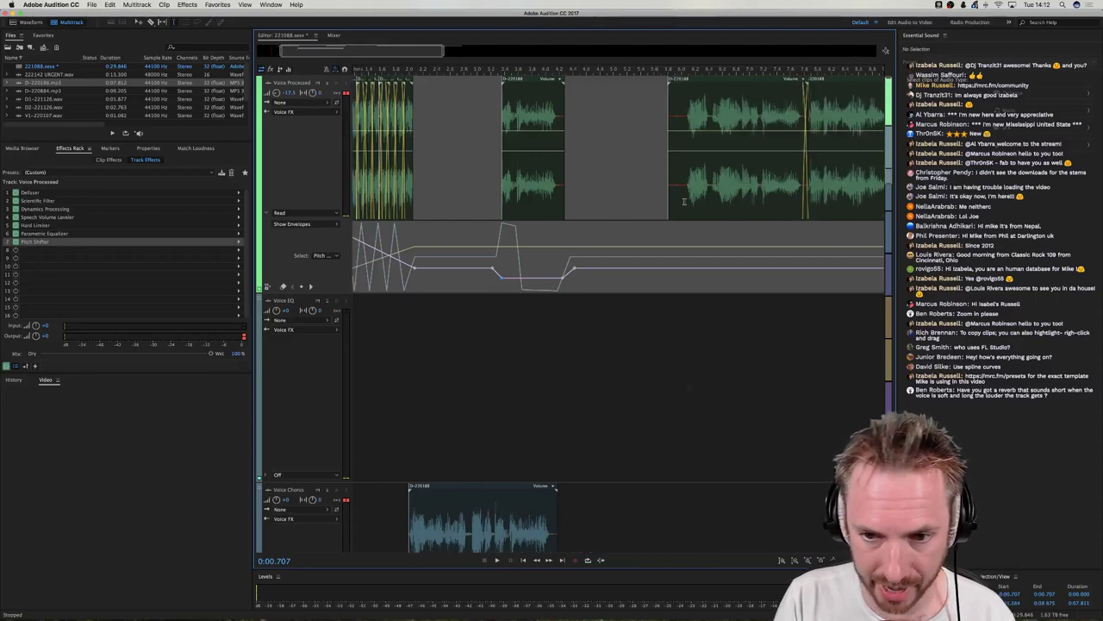
pyautogui.moveTo(696, 79); pyautogui.dragTo(639, 147)
pyautogui.click(484, 367)
pyautogui.scroll(-3, 528, 352)
pyautogui.scroll(3, 527, 352)
pyautogui.rightClick(419, 365)
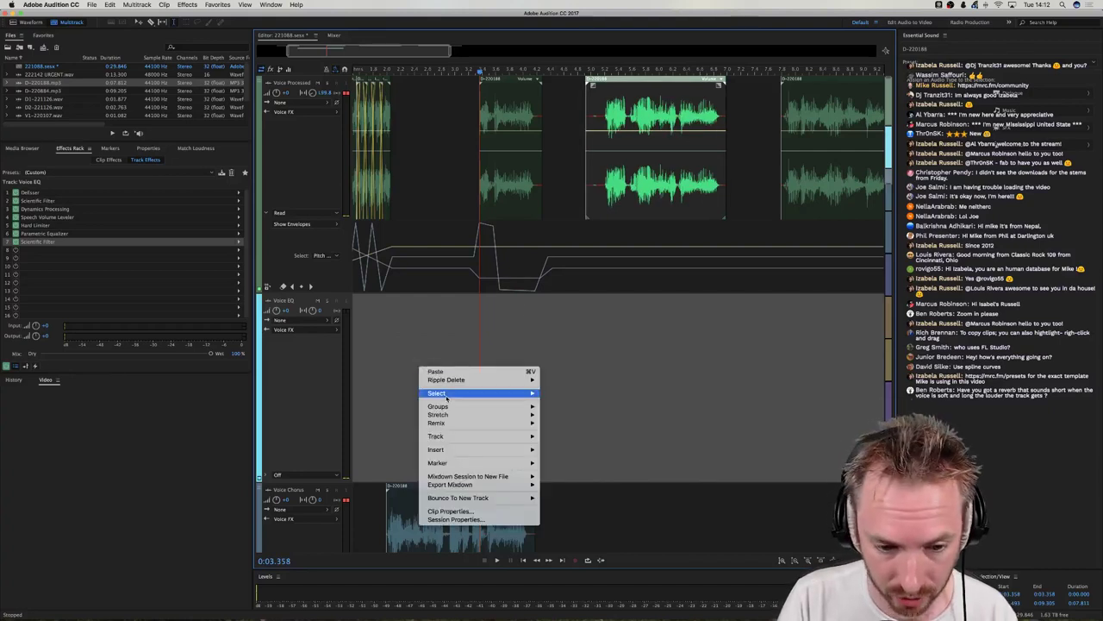
pyautogui.moveTo(448, 406)
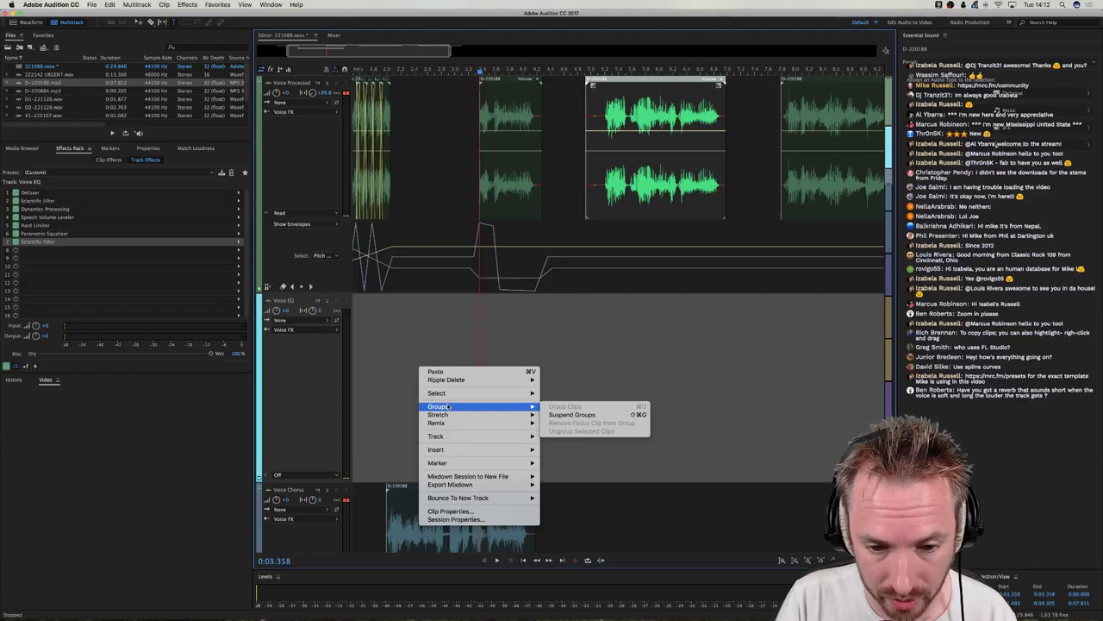
pyautogui.moveTo(457, 435)
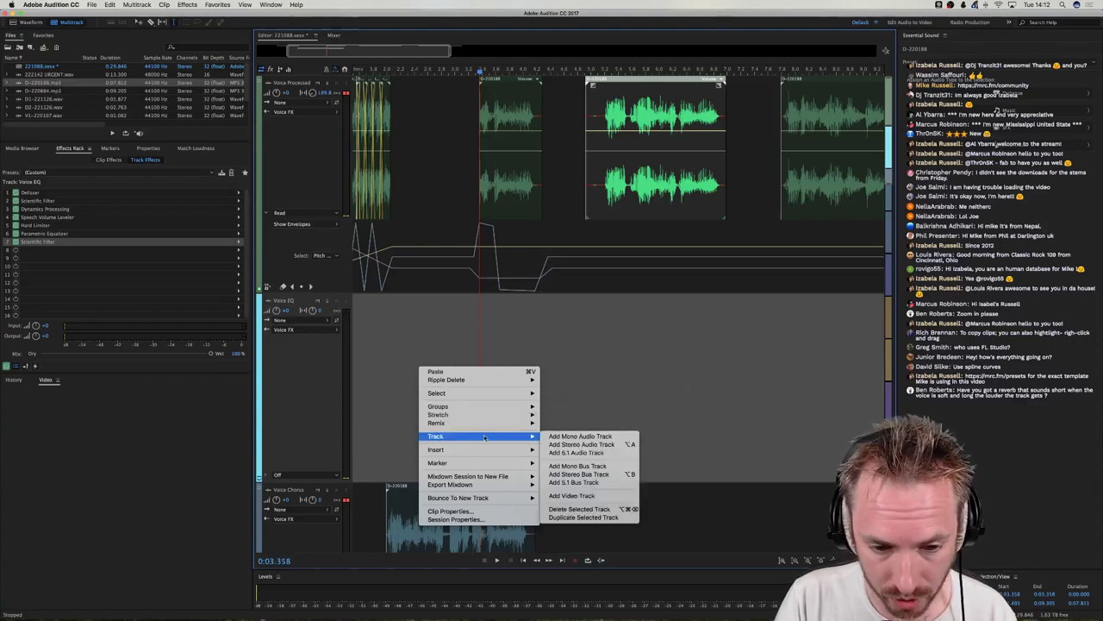
pyautogui.click(554, 444)
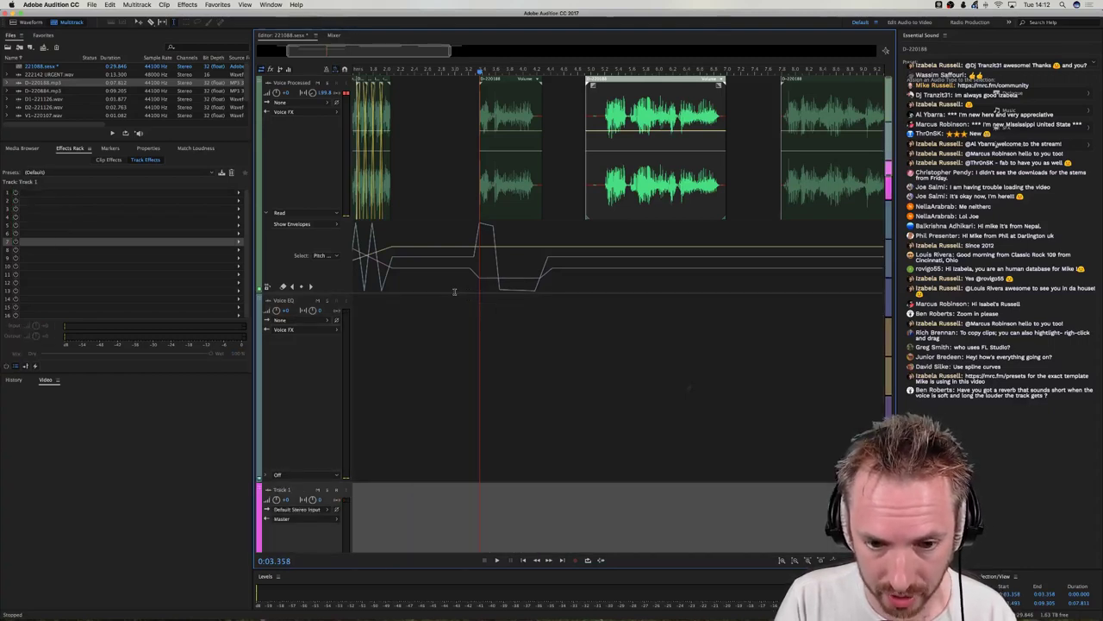
# Move the phrase clip down to the new stereo track, starting just before the Voice Chorus clip ends.
pyautogui.scroll(-4, 523, 341)
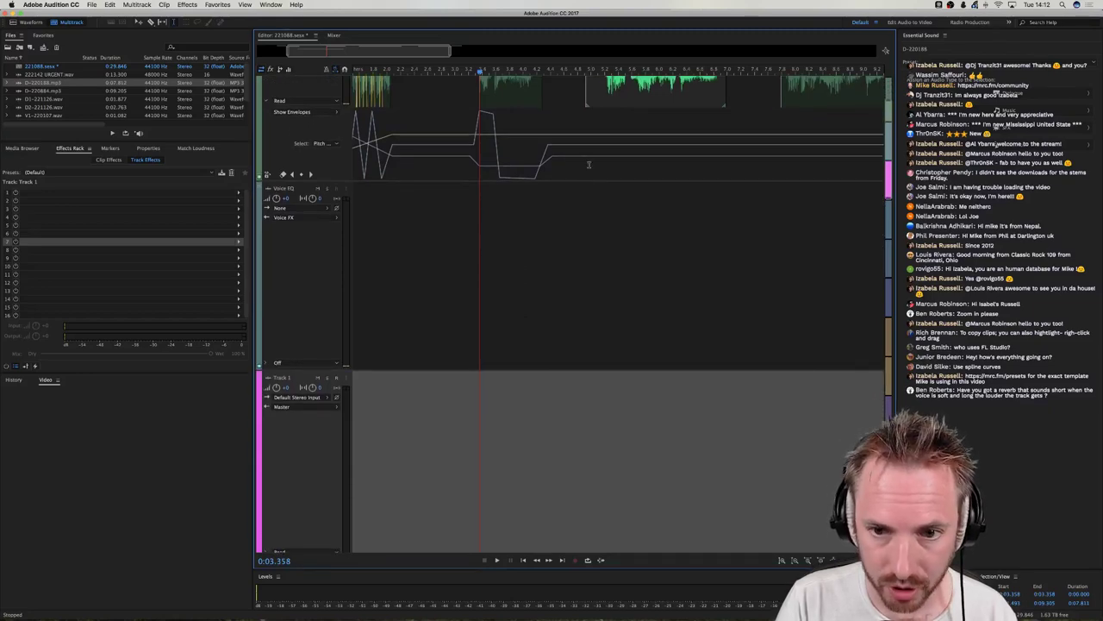
pyautogui.scroll(-4, 285, 231)
pyautogui.moveTo(605, 121); pyautogui.dragTo(542, 303)
pyautogui.click(424, 319)
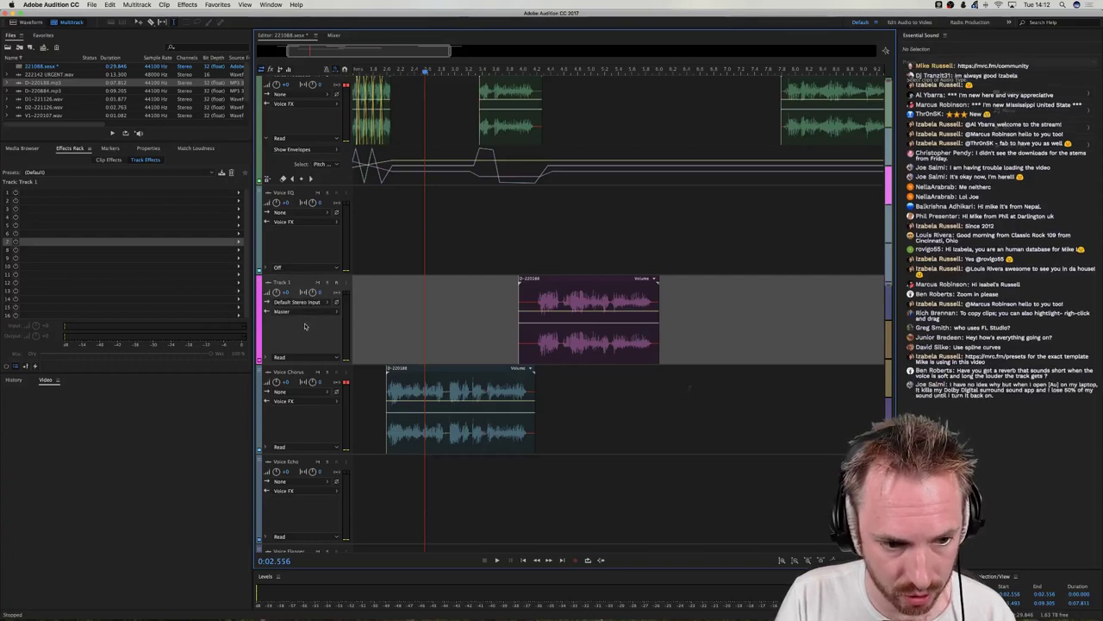
# Route the new track's output to the Voice FX bus and apply the MRC effects rack preset to it.
pyautogui.scroll(-1, 305, 326)
pyautogui.click(304, 312)
pyautogui.moveTo(388, 336)
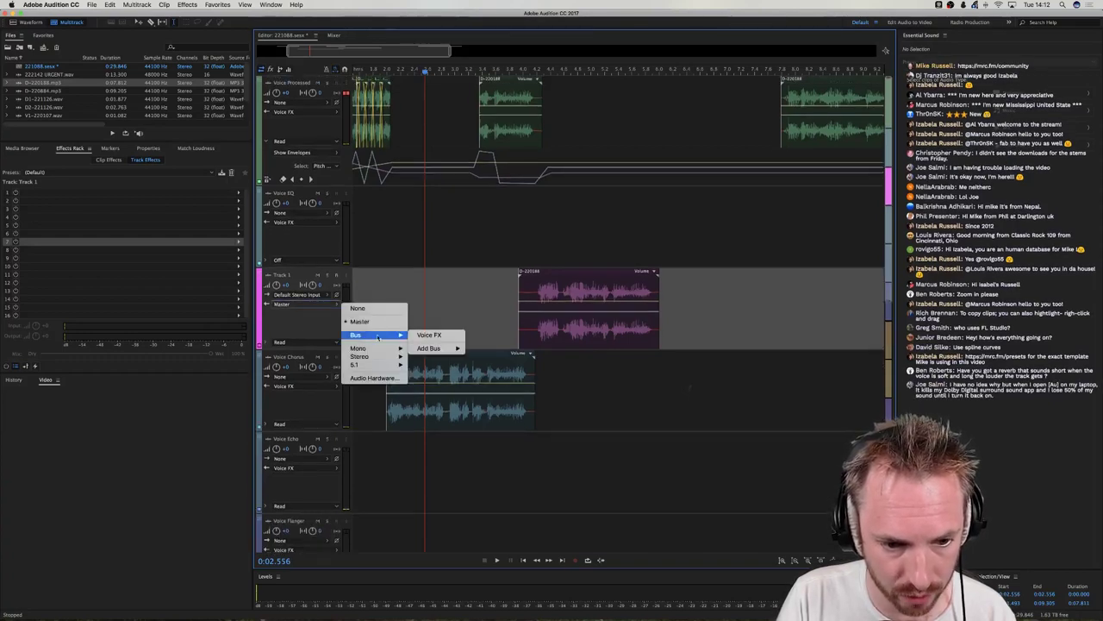
pyautogui.click(435, 335)
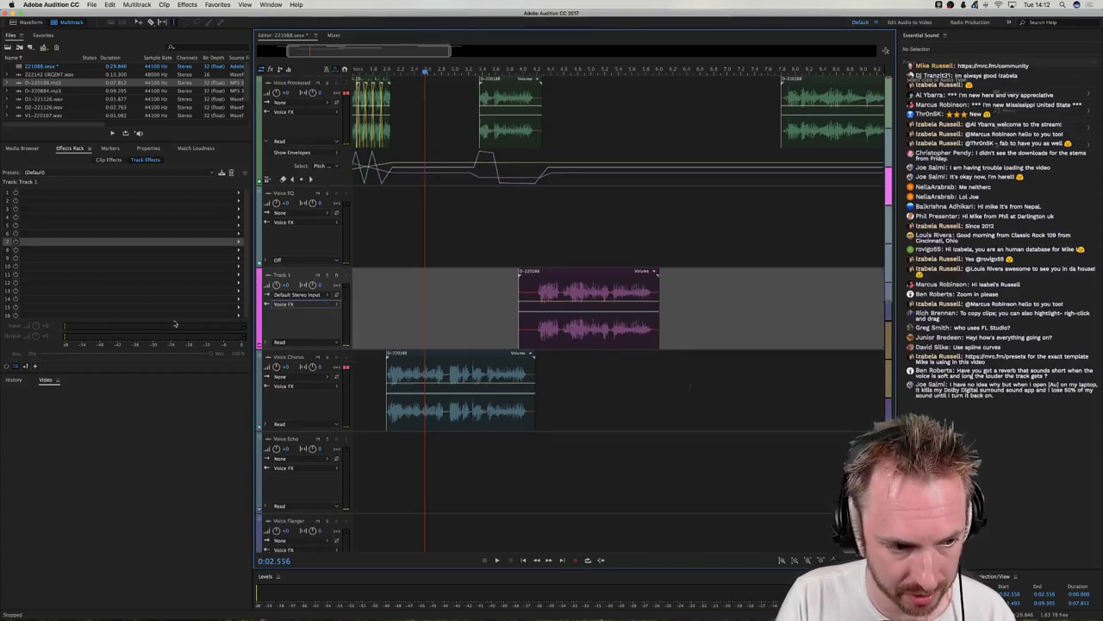
pyautogui.click(47, 172)
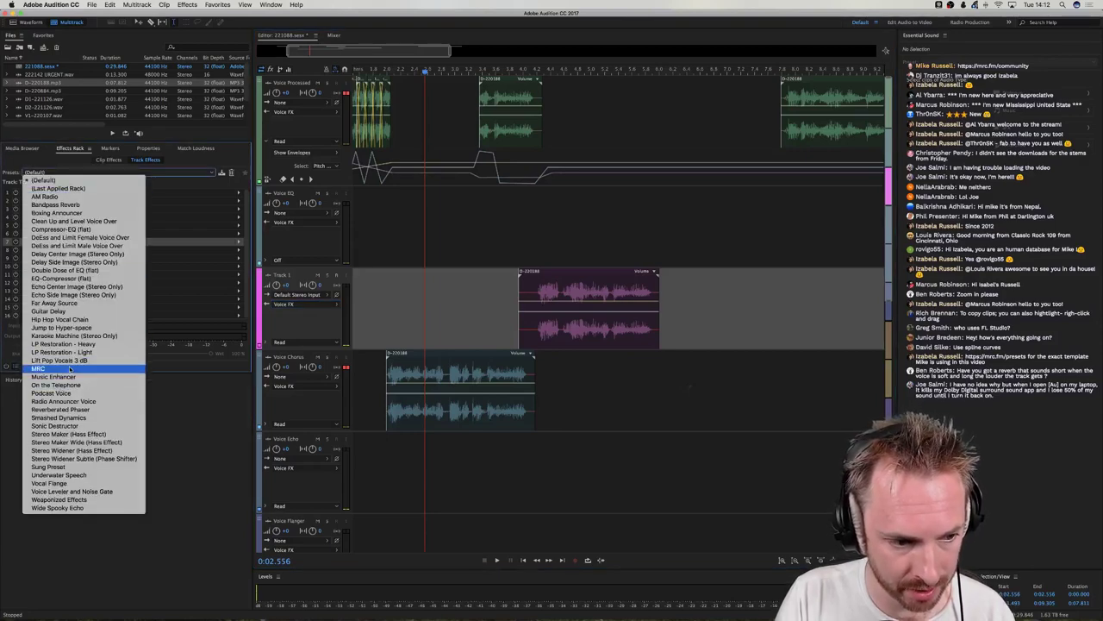
pyautogui.click(70, 369)
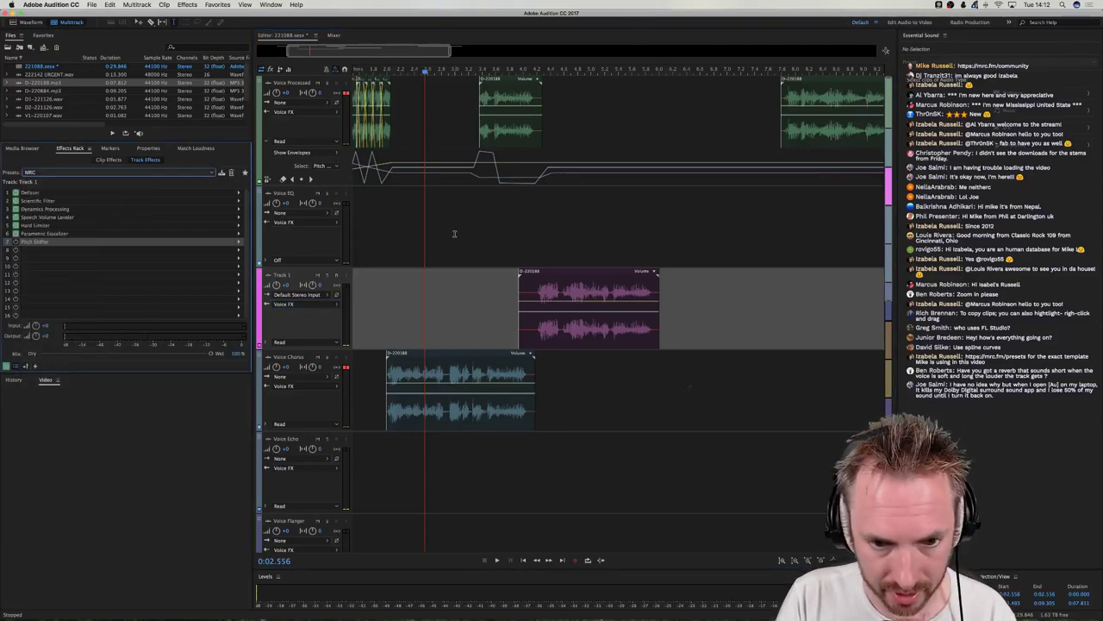
# Play from about 3 s to hear the transition from the Voice Chorus phrase into the clip on the new track.
pyautogui.click(451, 234)
pyautogui.press('space')
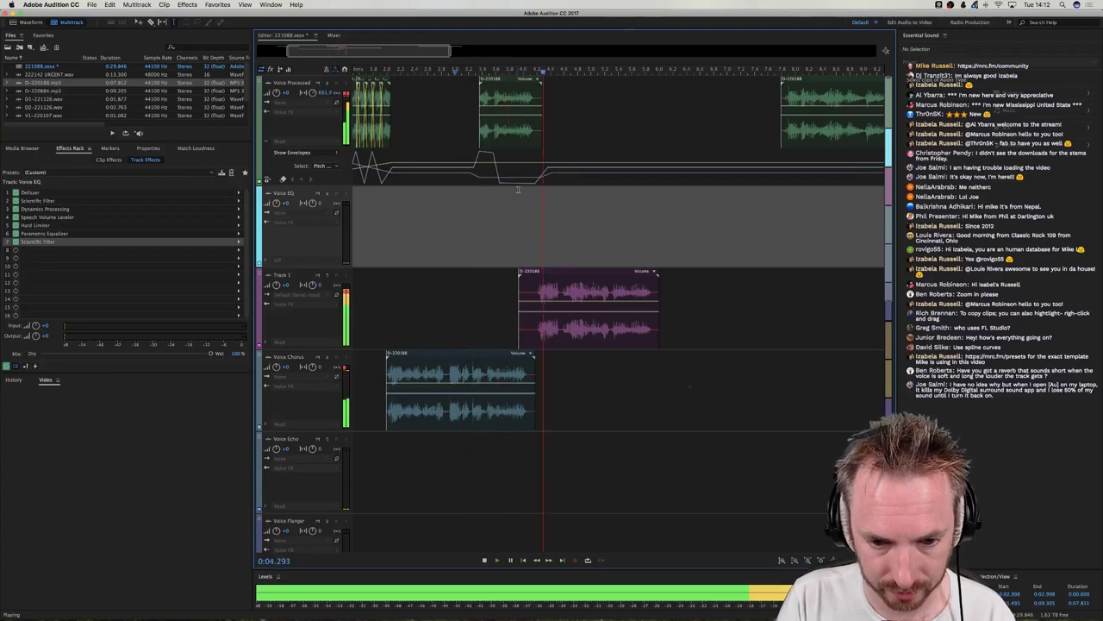
pyautogui.press('space')
pyautogui.scroll(-3, 595, 73)
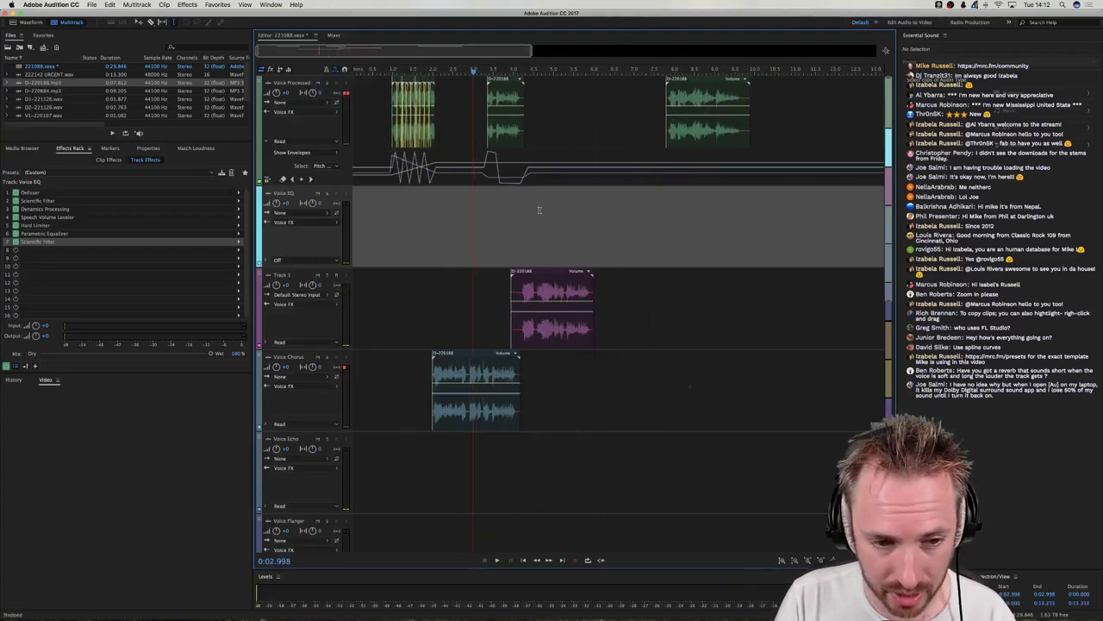
# Select Track 1, then download the VocalSynth preset pack from the iZotope Larger Than Life presets page in Google Chrome.
pyautogui.click(491, 291)
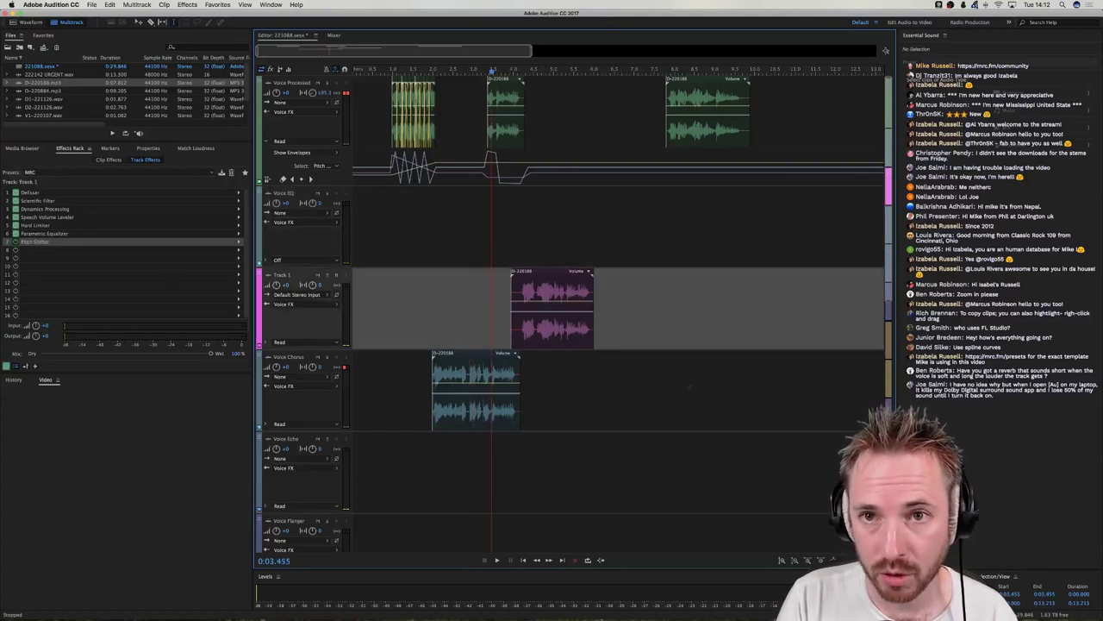
pyautogui.press('super+Tab')
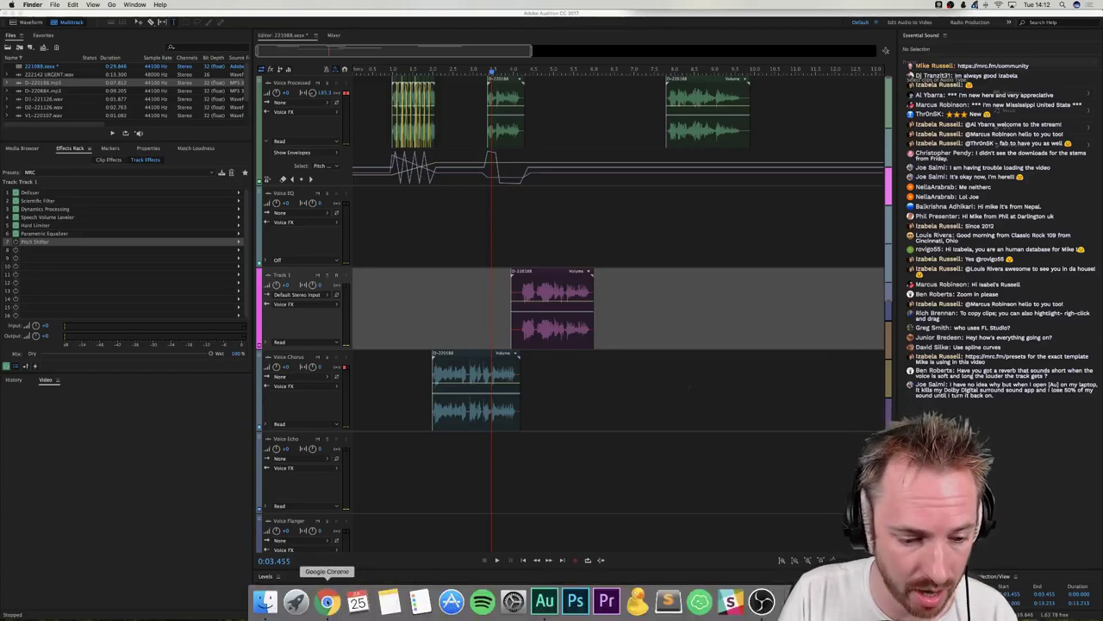
pyautogui.click(327, 601)
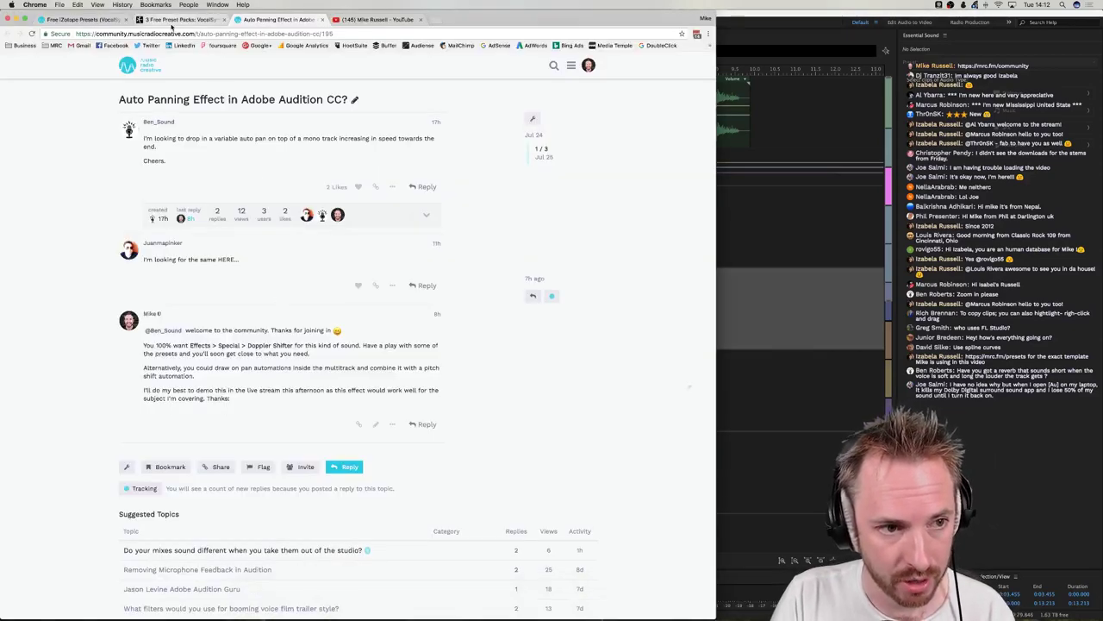
pyautogui.click(176, 19)
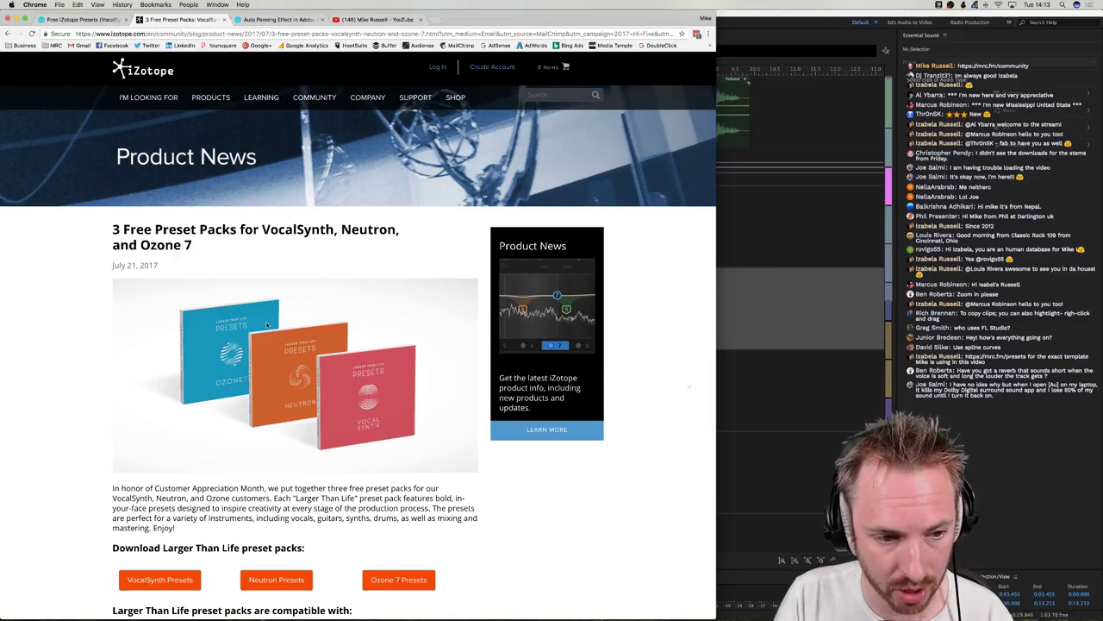
pyautogui.scroll(-3, 267, 344)
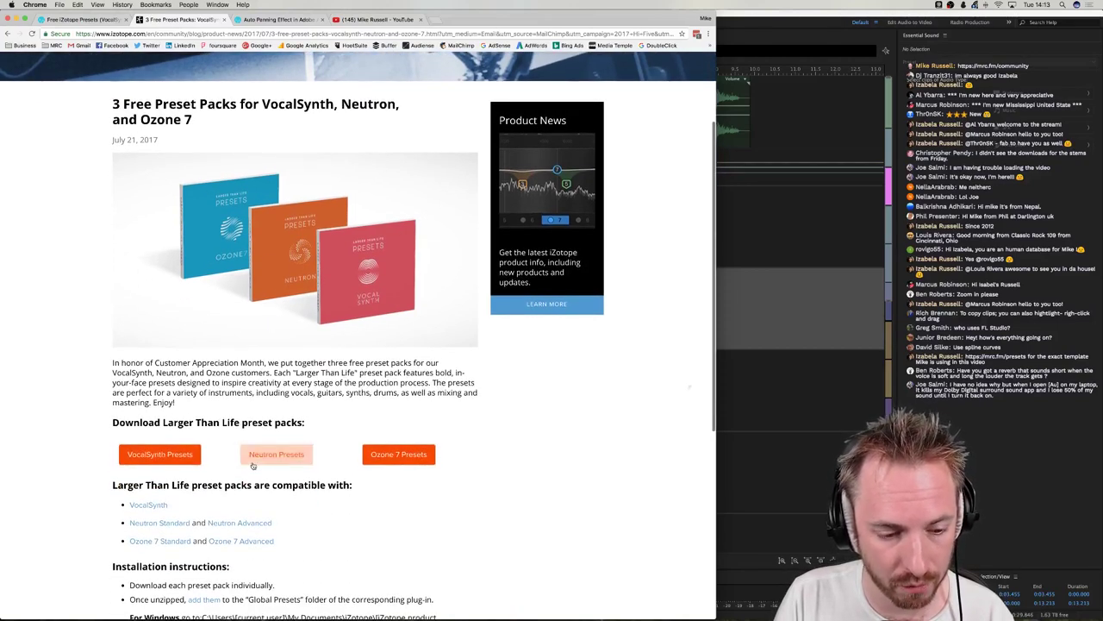
pyautogui.click(150, 459)
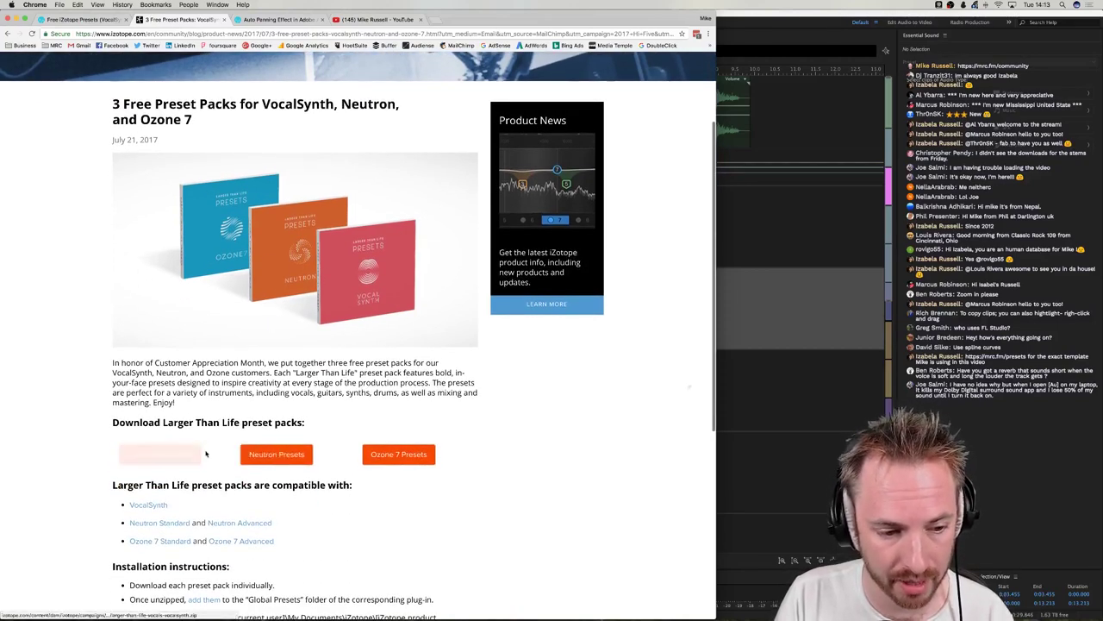
# Return to the iZotope page in Google Chrome and read the preset packs' installation instructions.
pyautogui.click(808, 239)
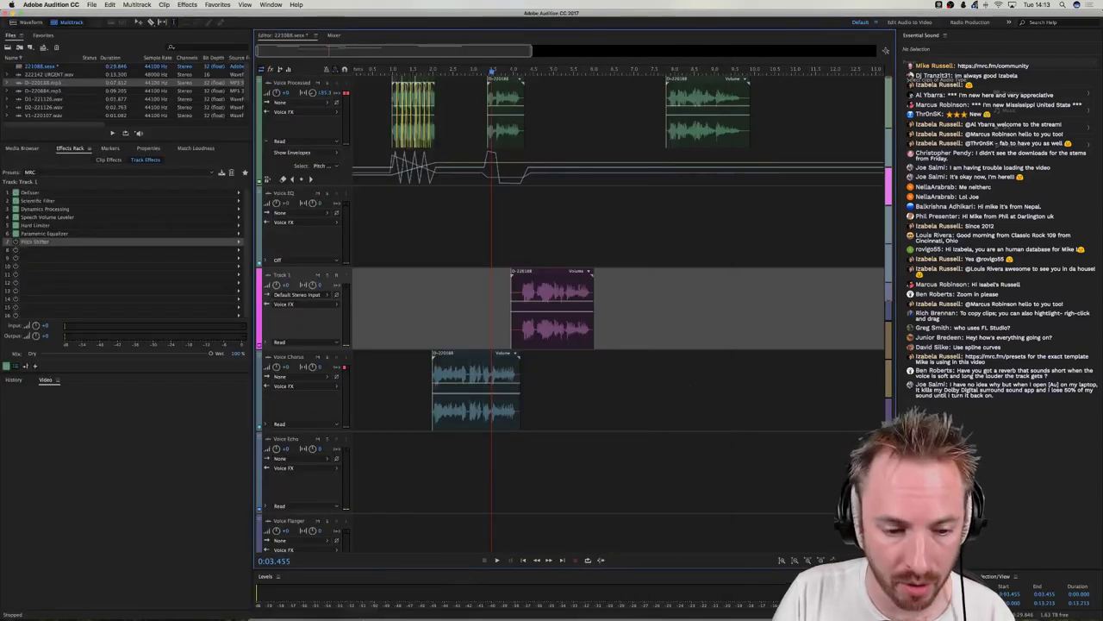
pyautogui.click(328, 598)
pyautogui.scroll(-5, 200, 402)
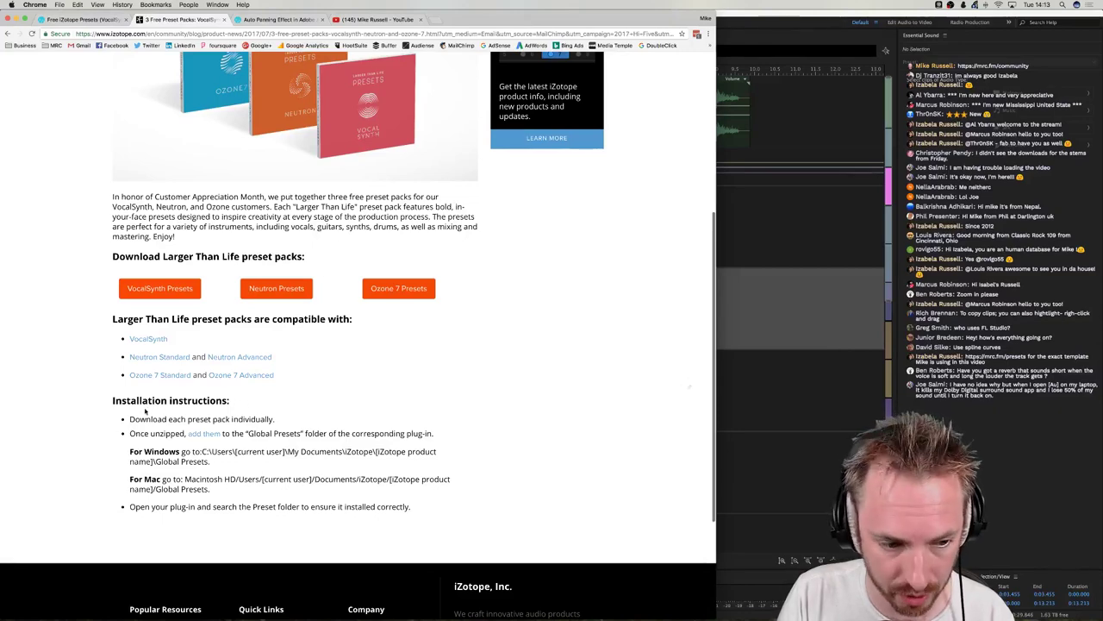
# Bring the Finder windows for Downloads and the VocalSynth documents folder over the page, and open VocalSynth's Global Presets folder.
pyautogui.moveTo(689, 21); pyautogui.dragTo(779, 167)
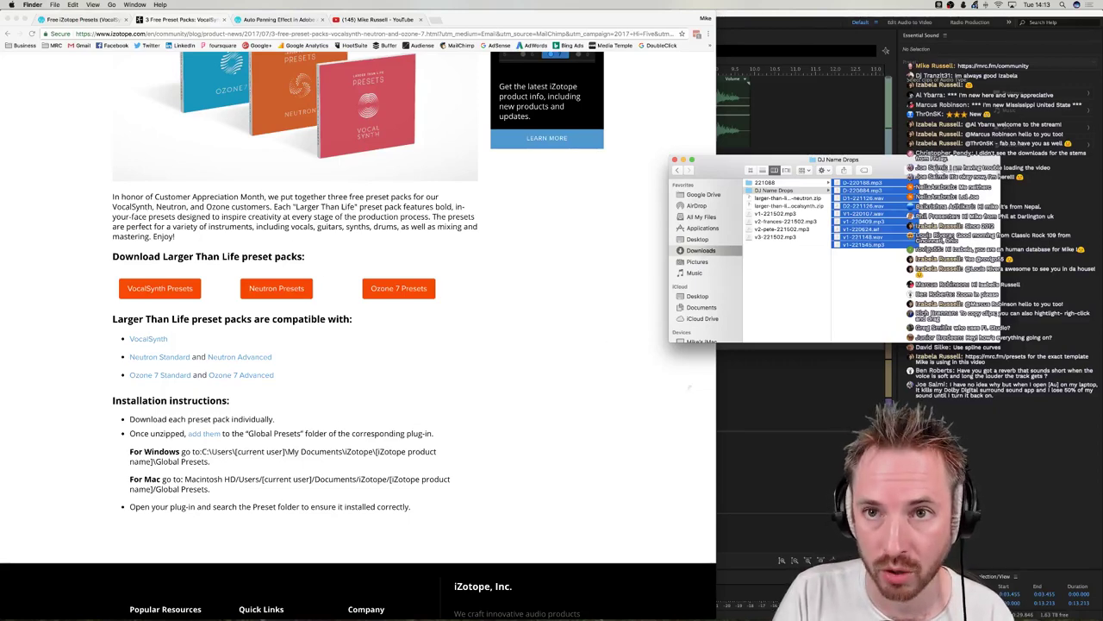
pyautogui.click(793, 3)
pyautogui.moveTo(793, 3); pyautogui.dragTo(516, 170)
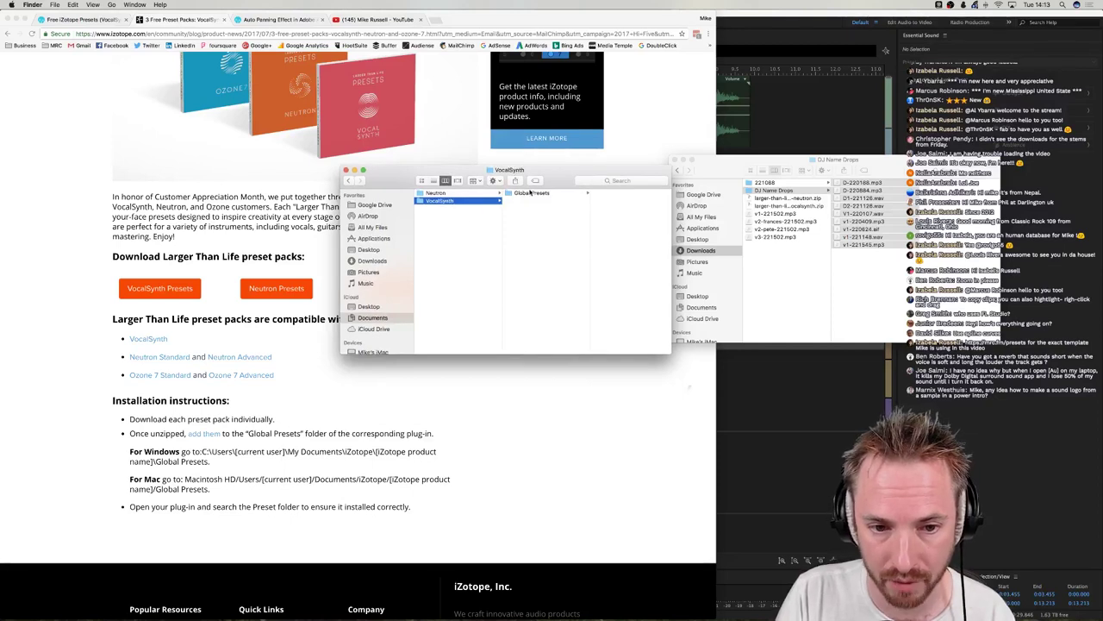
pyautogui.click(532, 192)
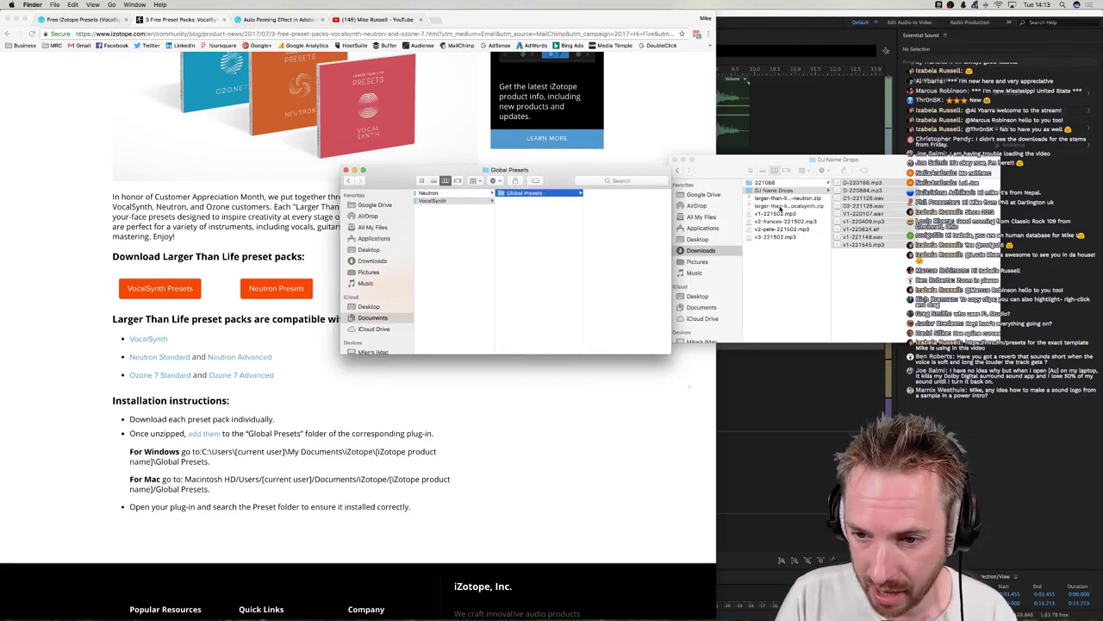
# Unzip the Larger Than Life VocalSynth download and move its XML presets into the Global Presets folder.
pyautogui.click(780, 209)
pyautogui.click(780, 208)
pyautogui.doubleClick(780, 209)
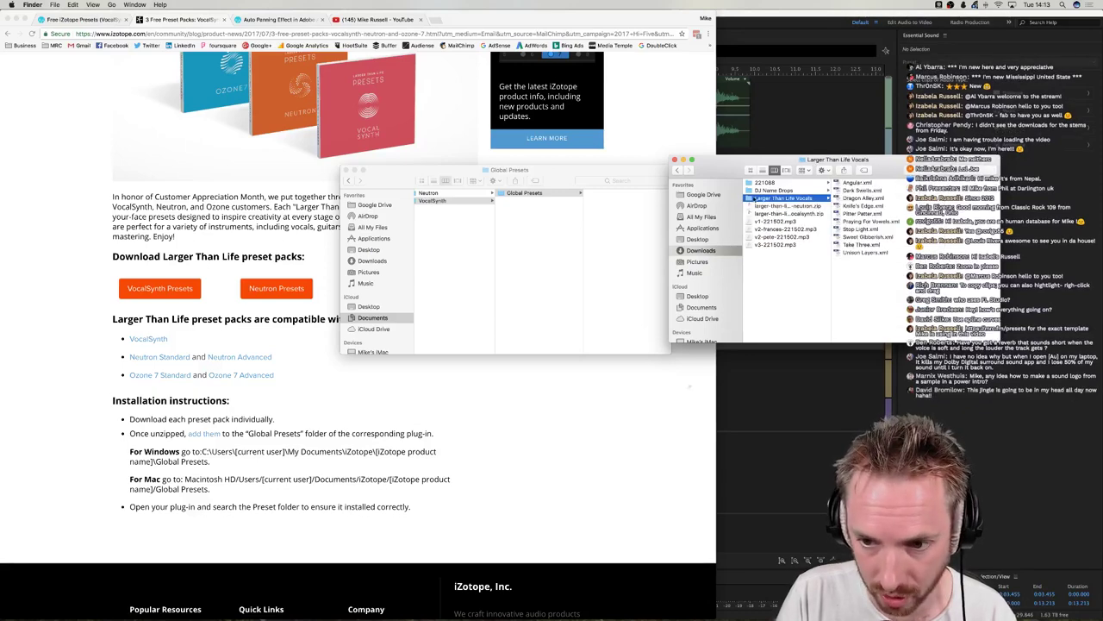
pyautogui.moveTo(872, 271); pyautogui.dragTo(616, 229)
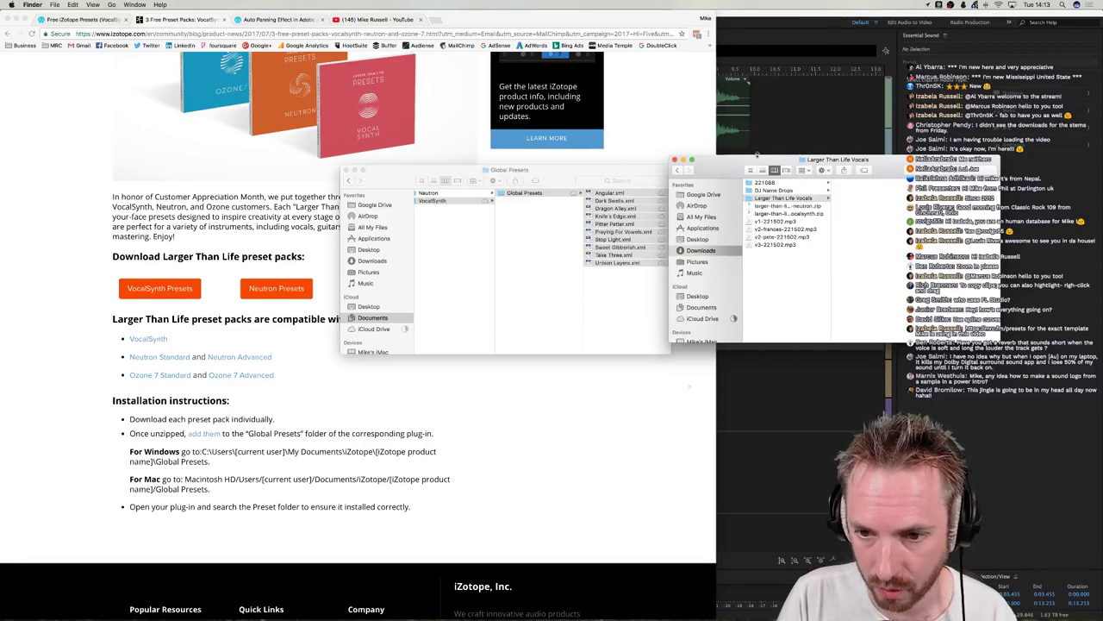
# Clear both Finder windows off the screen and switch back to Adobe Audition.
pyautogui.moveTo(710, 165); pyautogui.dragTo(690, 0)
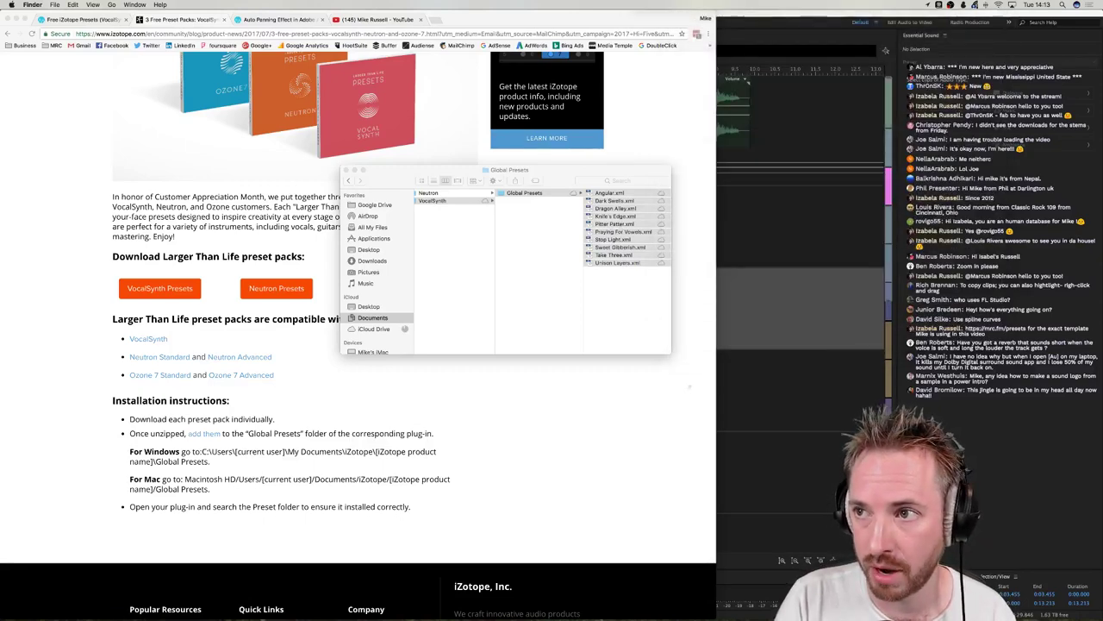
pyautogui.moveTo(495, 169); pyautogui.dragTo(729, 0)
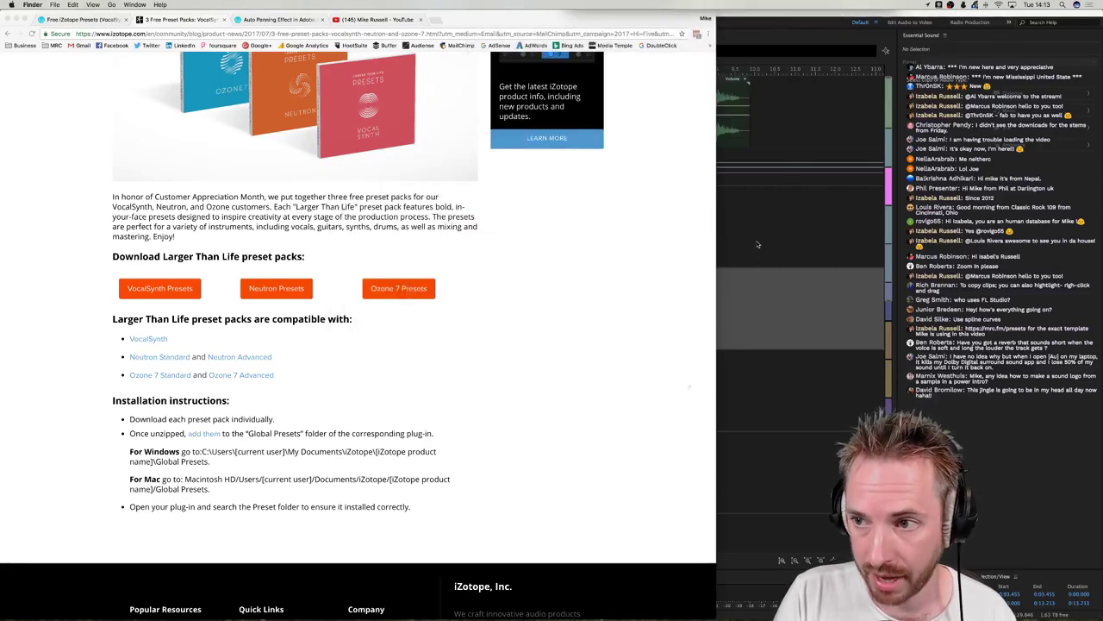
pyautogui.click(757, 245)
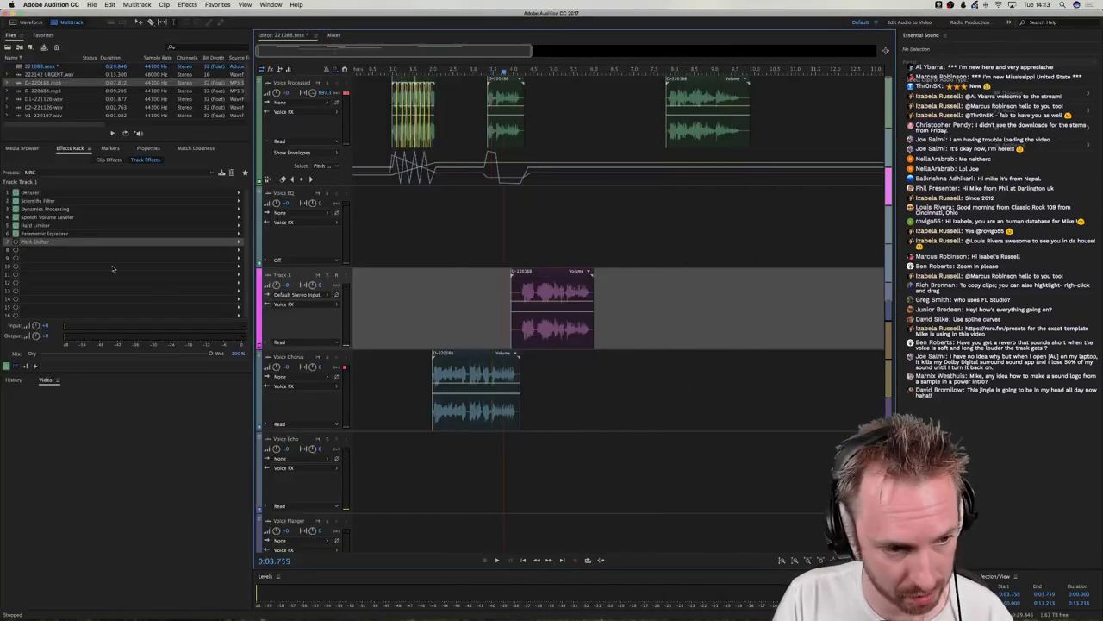
# Replace the Pitch Shifter in slot 7 of Track 1's rack with iZotope VocalSynth (AU) and open its preset list.
pyautogui.click(237, 244)
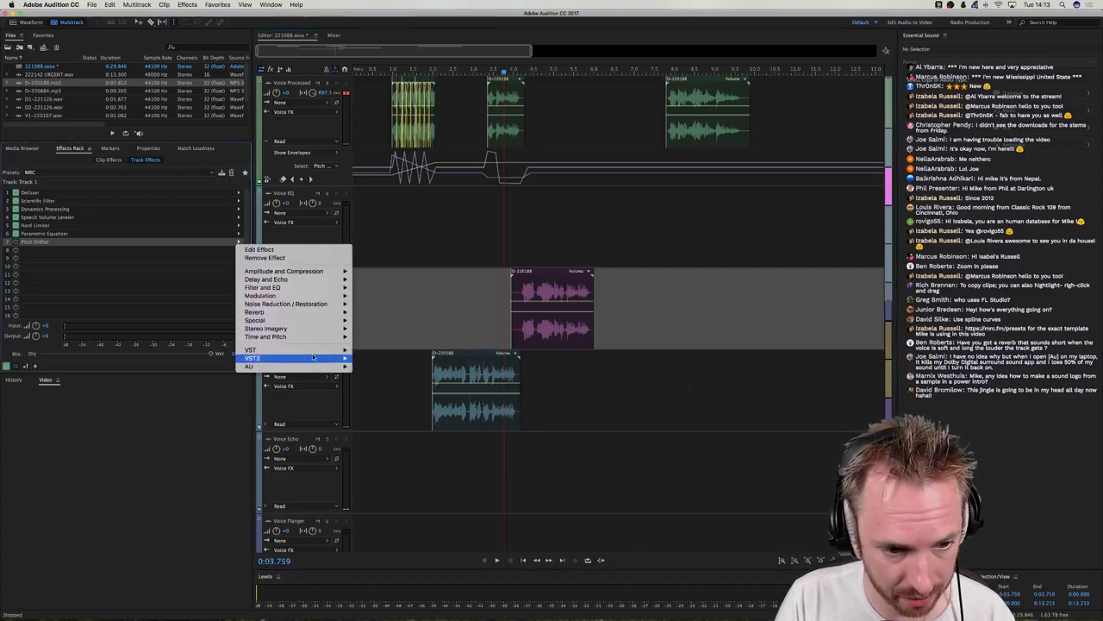
pyautogui.moveTo(318, 366)
pyautogui.moveTo(392, 383)
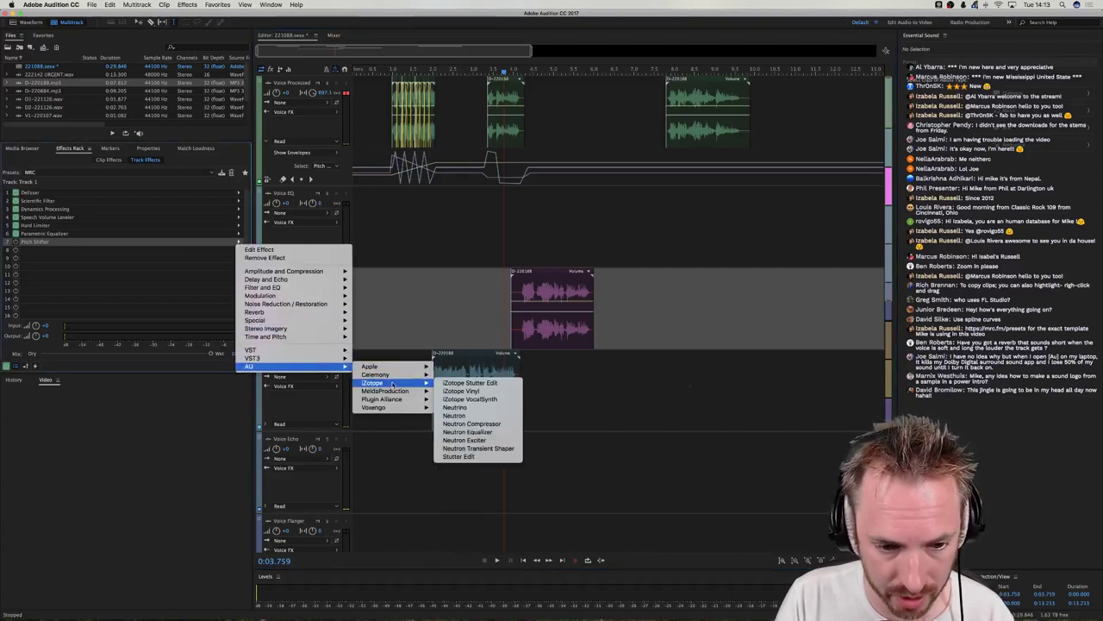
pyautogui.click(486, 404)
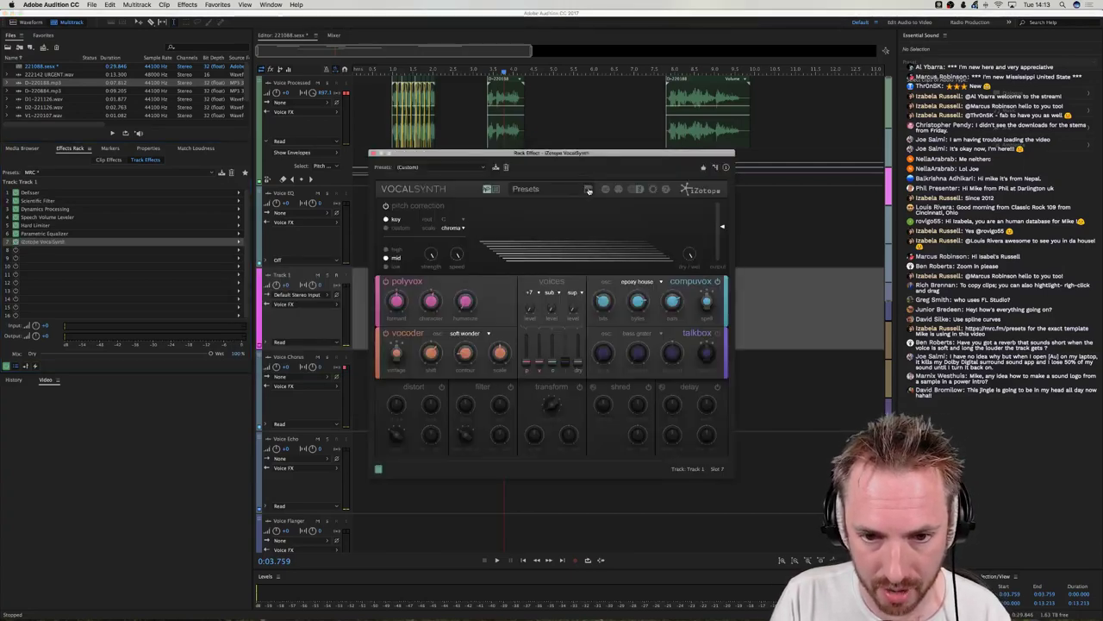
pyautogui.click(587, 190)
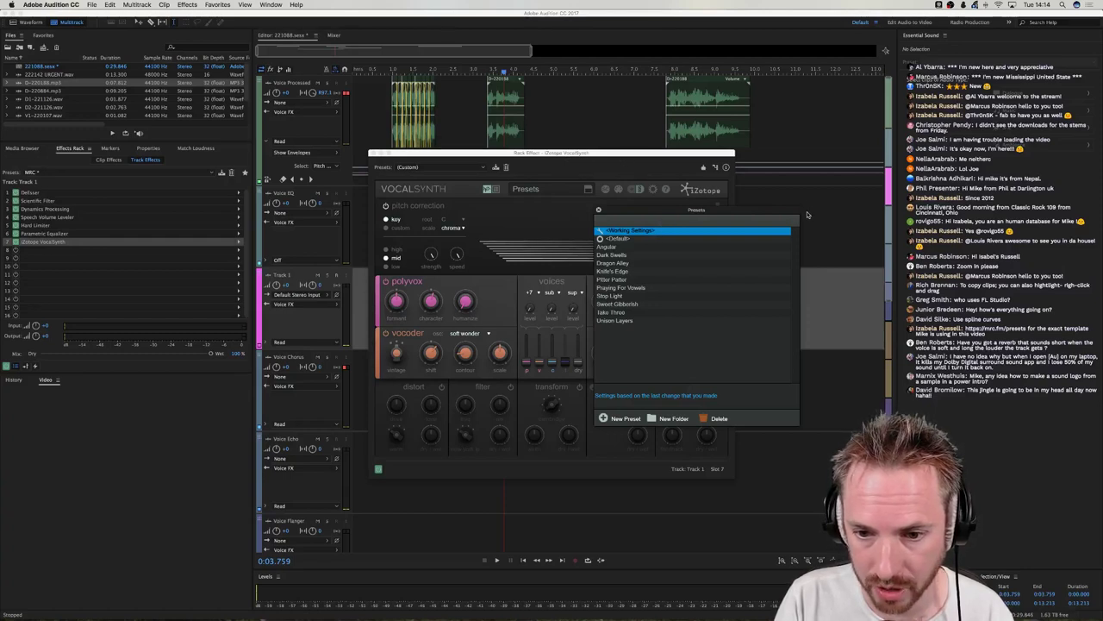
pyautogui.moveTo(748, 217); pyautogui.dragTo(862, 204)
# Load the Angular preset in VocalSynth and play the session into the Track 1 clip to hear it.
pyautogui.click(756, 234)
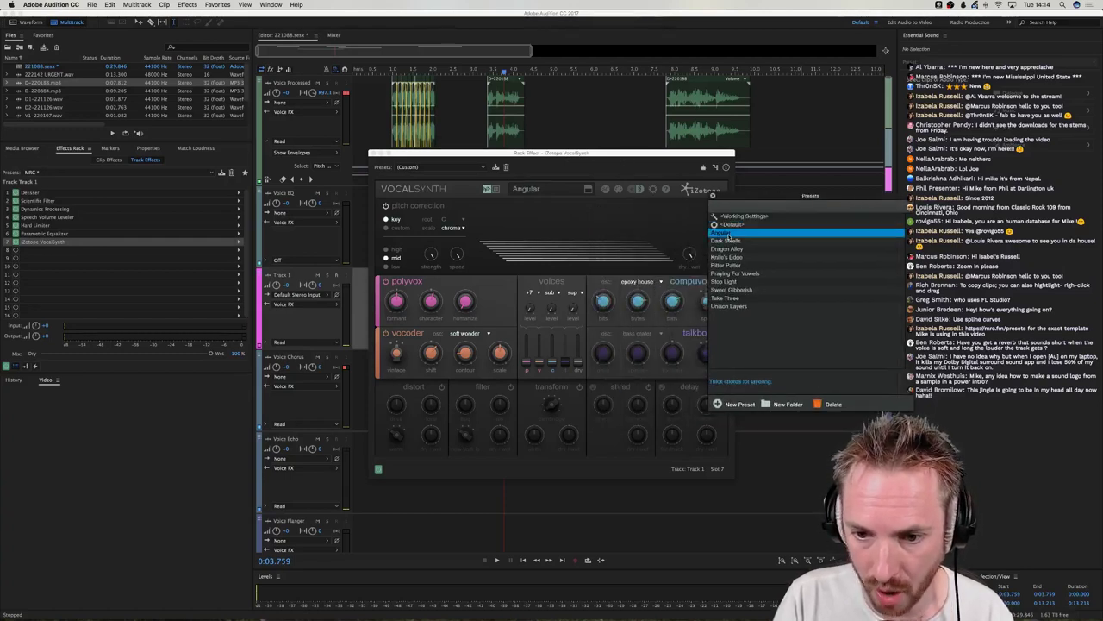
pyautogui.moveTo(543, 160); pyautogui.dragTo(792, 225)
pyautogui.click(488, 235)
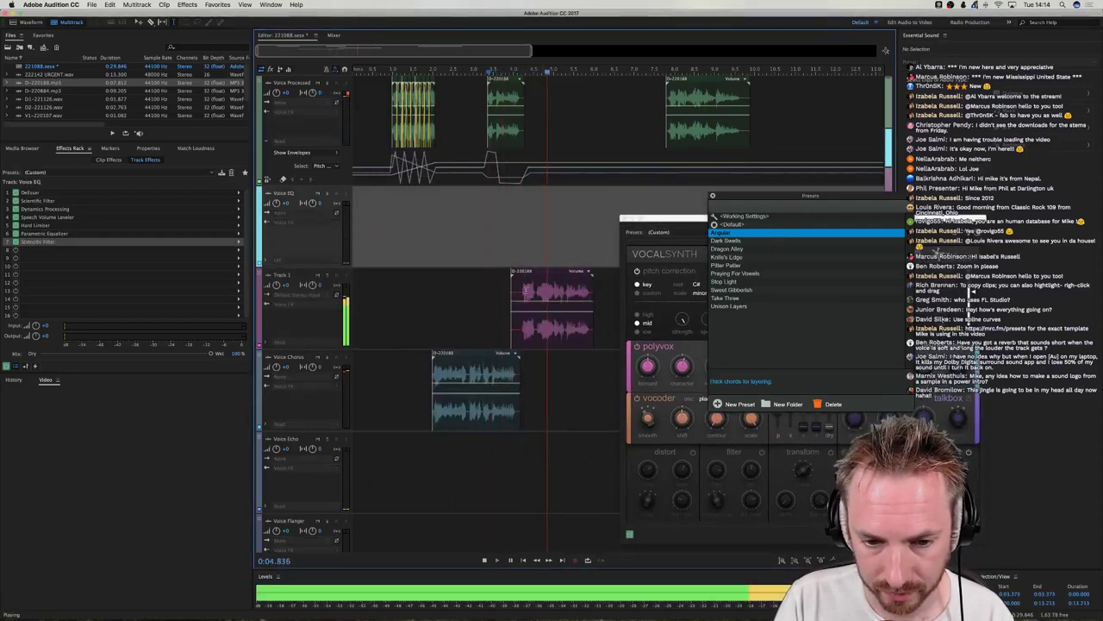
pyautogui.press('space')
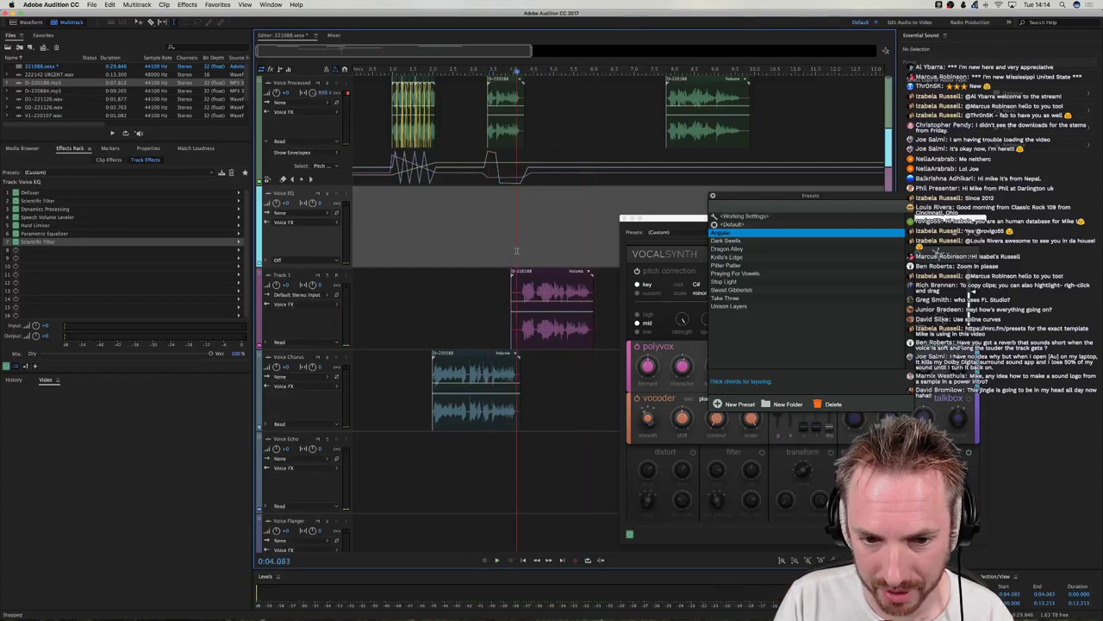
# Load the Dark Swells preset in VocalSynth and play the start of the Track 1 clip.
pyautogui.click(722, 240)
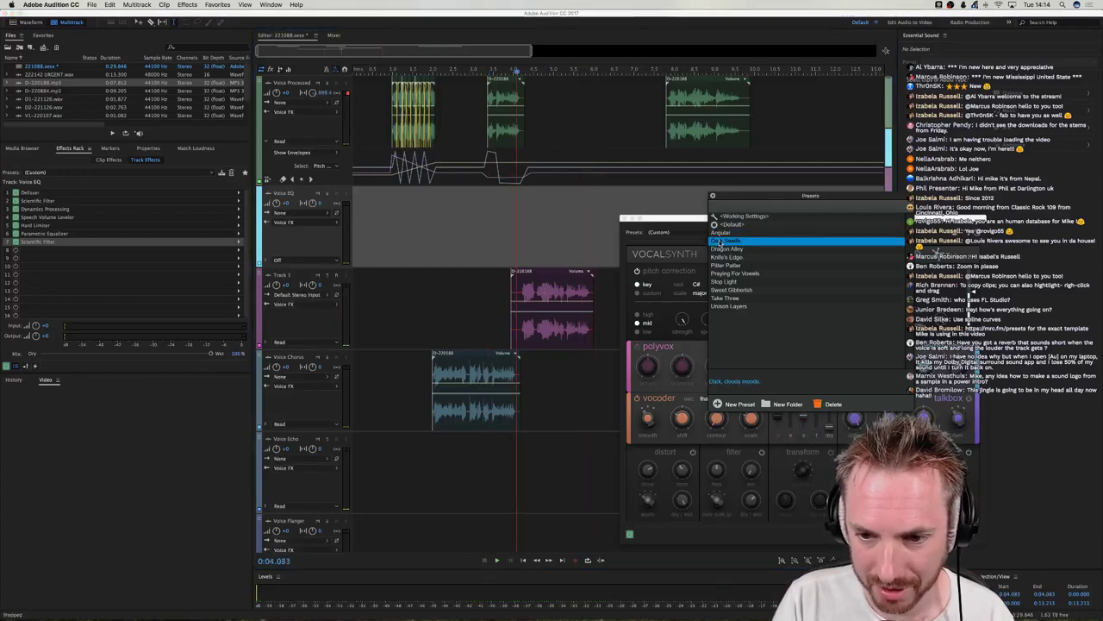
pyautogui.press('space')
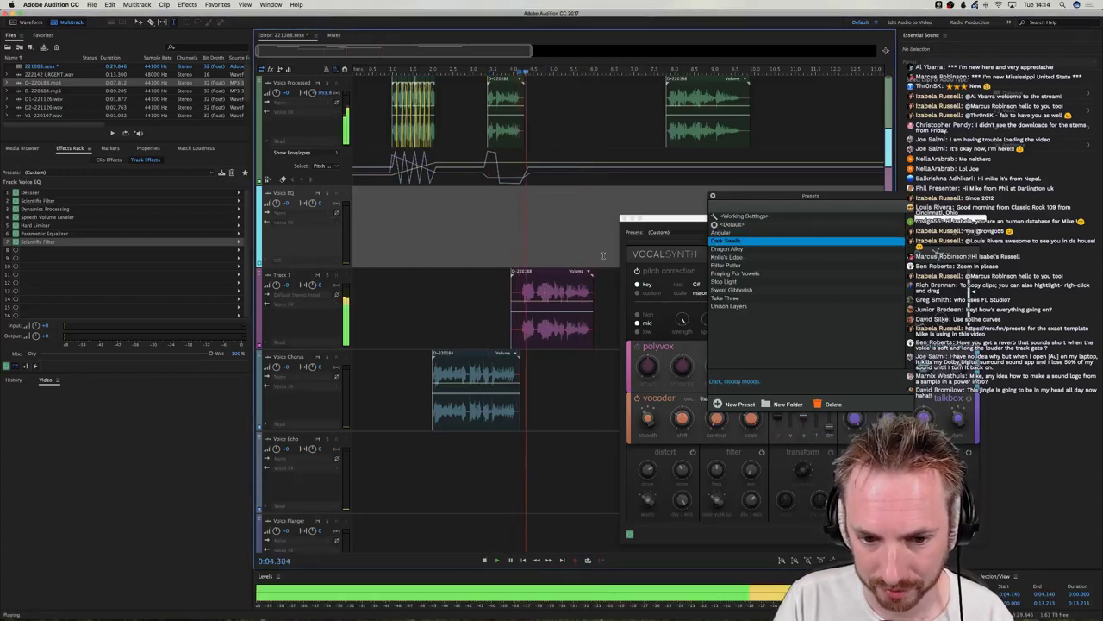
pyautogui.press('space')
# Load the Dragon Alley preset in VocalSynth and play the Track 1 clip from about 4.1 s.
pyautogui.click(733, 249)
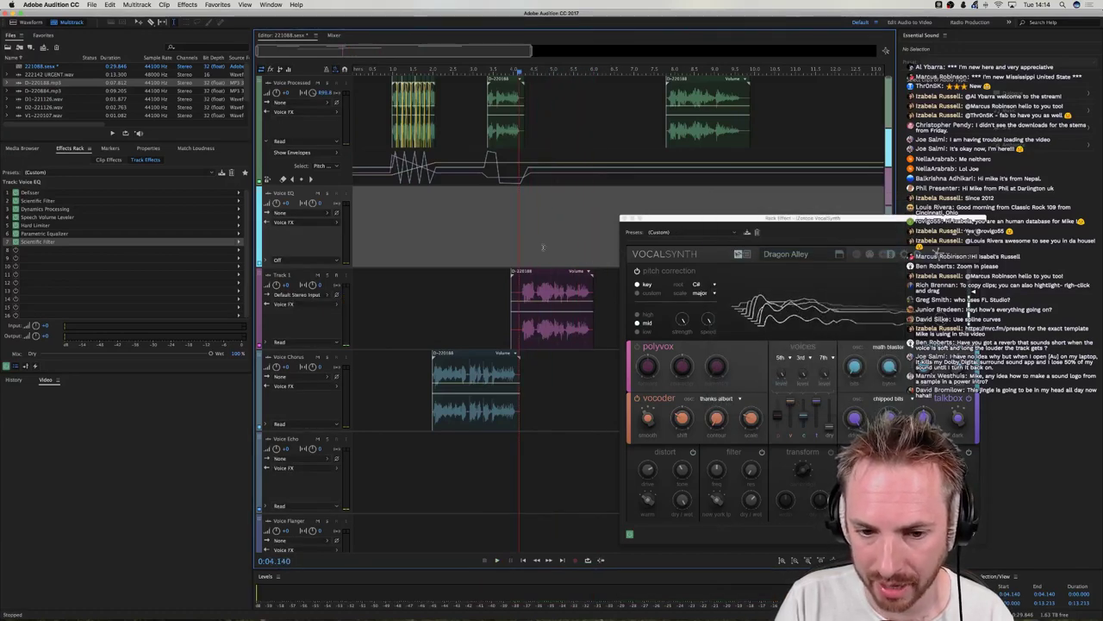
pyautogui.click(840, 256)
pyautogui.press('space')
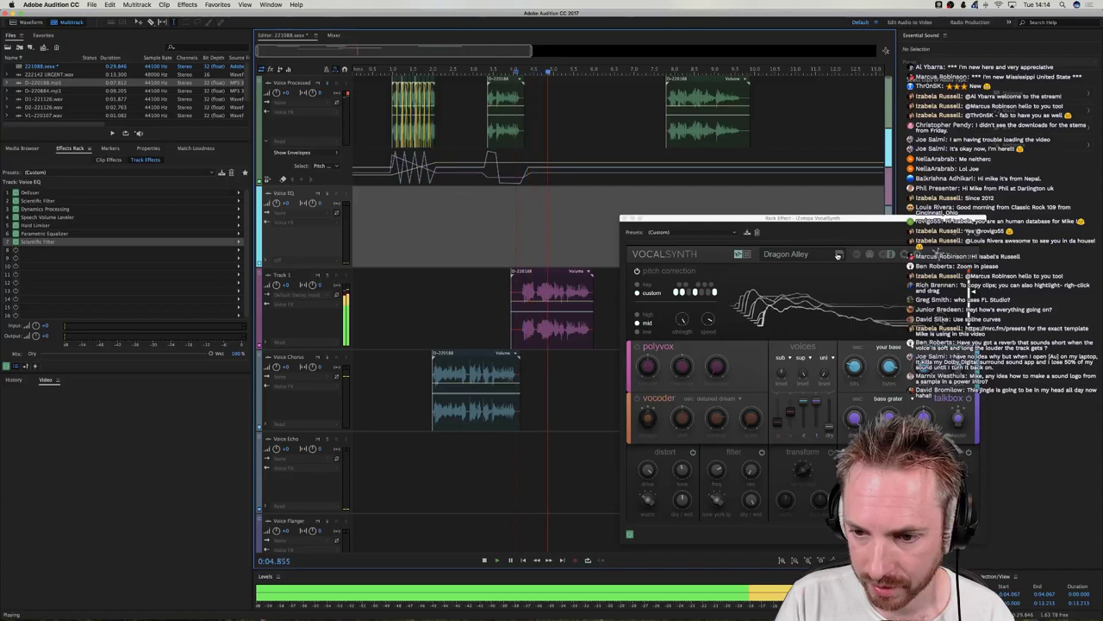
pyautogui.press('space')
# Reopen the VocalSynth preset list, load Knife's Edge and play the Track 1 clip from about 4.2 s.
pyautogui.click(841, 256)
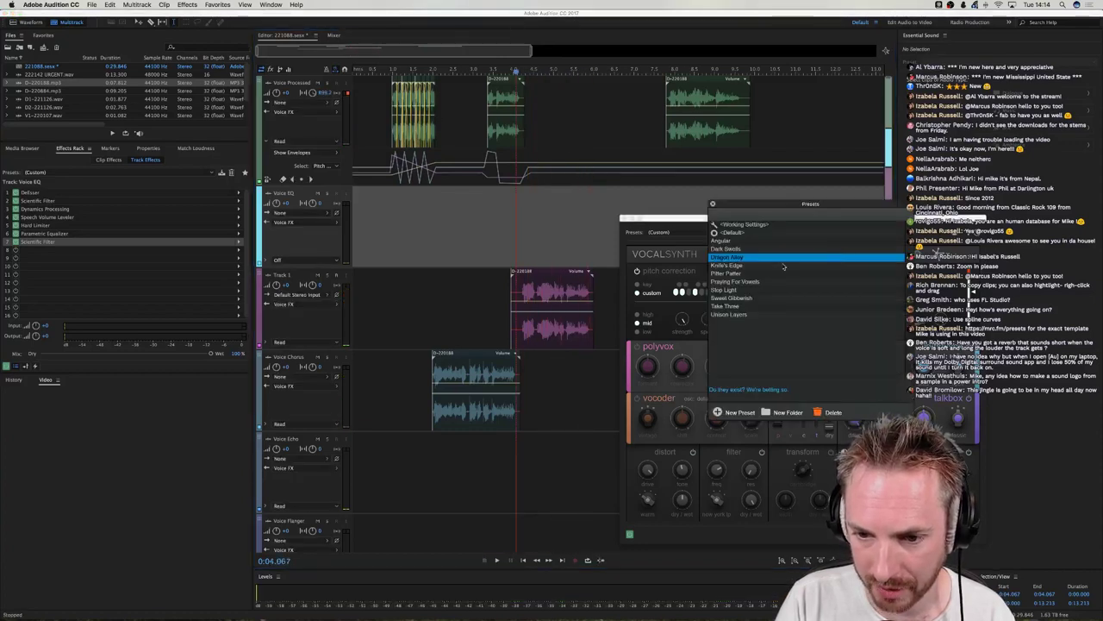
pyautogui.click(750, 267)
pyautogui.click(522, 256)
pyautogui.press('space')
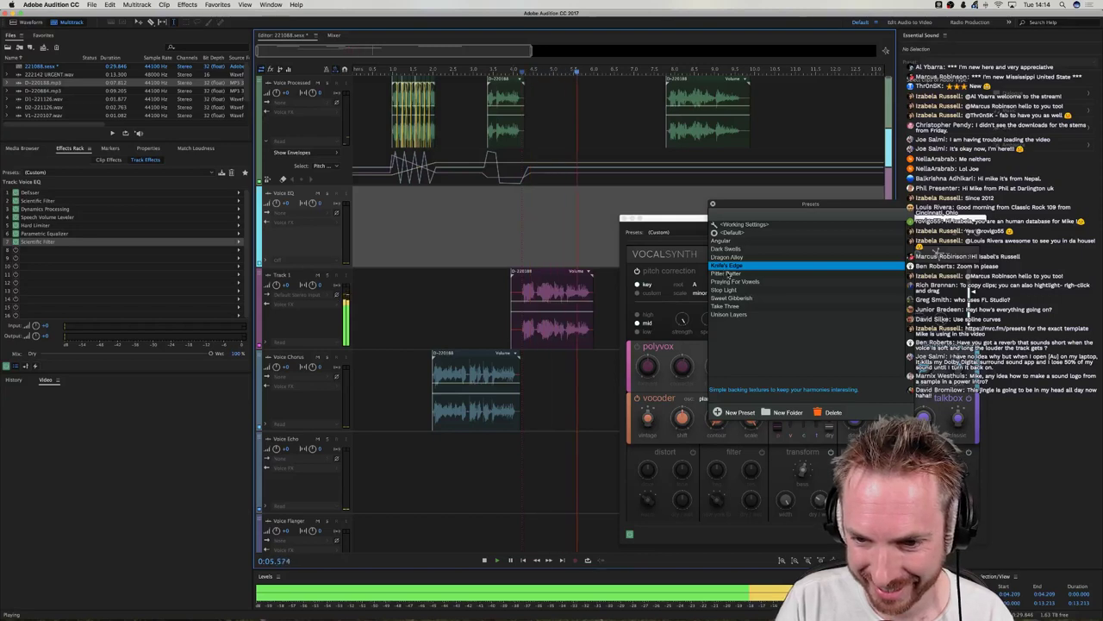
pyautogui.press('space')
# Load the Pitter Patter preset in VocalSynth and play the Track 1 clip to hear it.
pyautogui.click(729, 274)
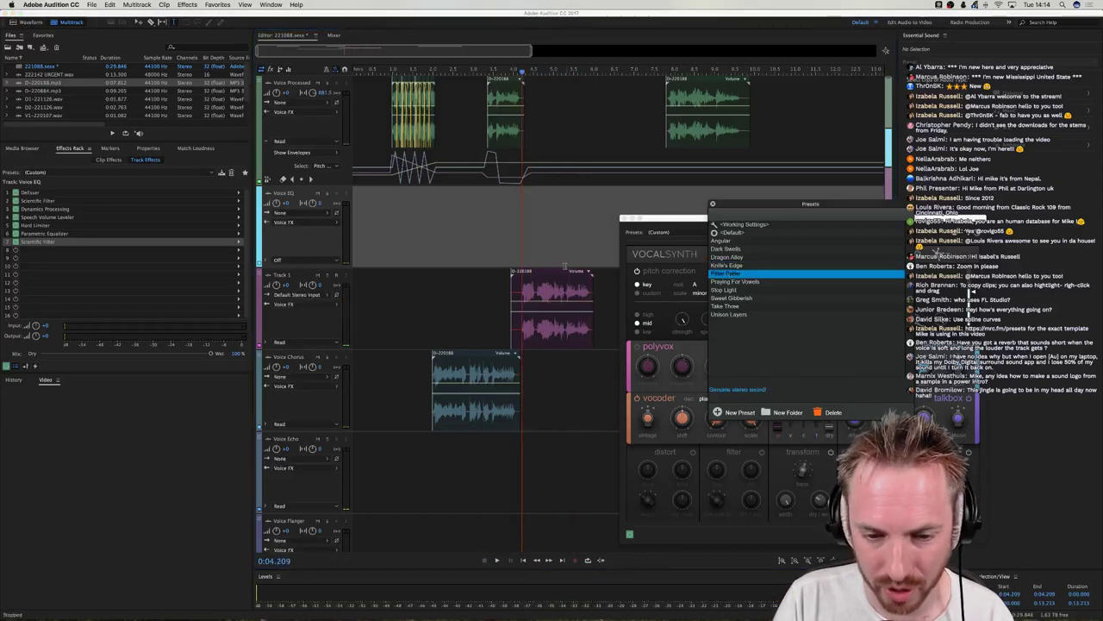
pyautogui.press('space')
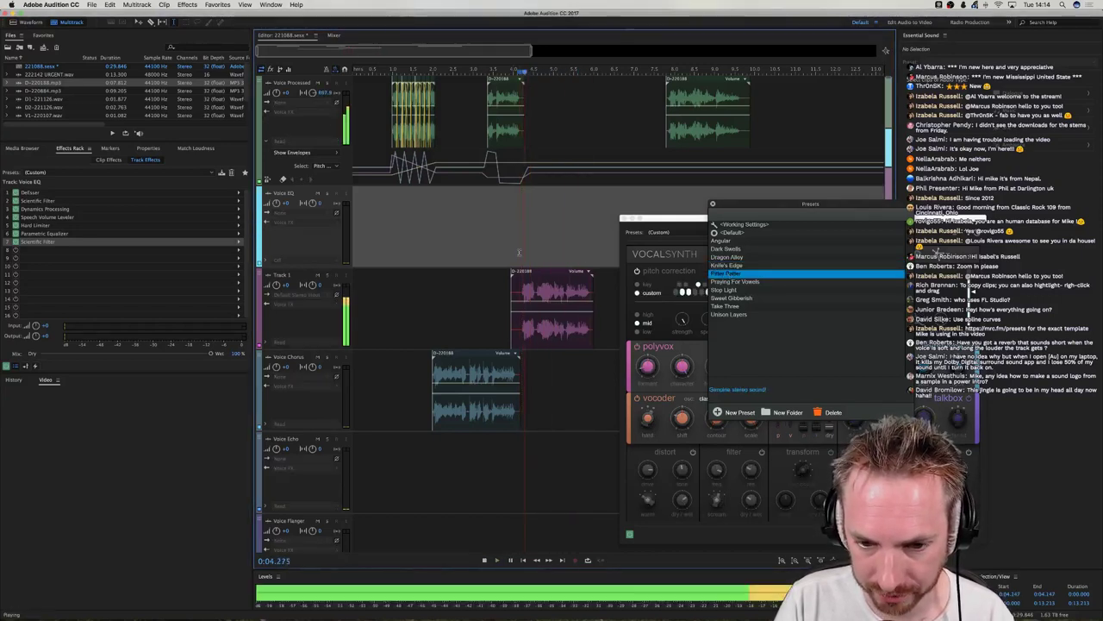
pyautogui.press('space')
# Load the Praying For Vowels preset in VocalSynth and play the Track 1 clip to hear it.
pyautogui.click(734, 282)
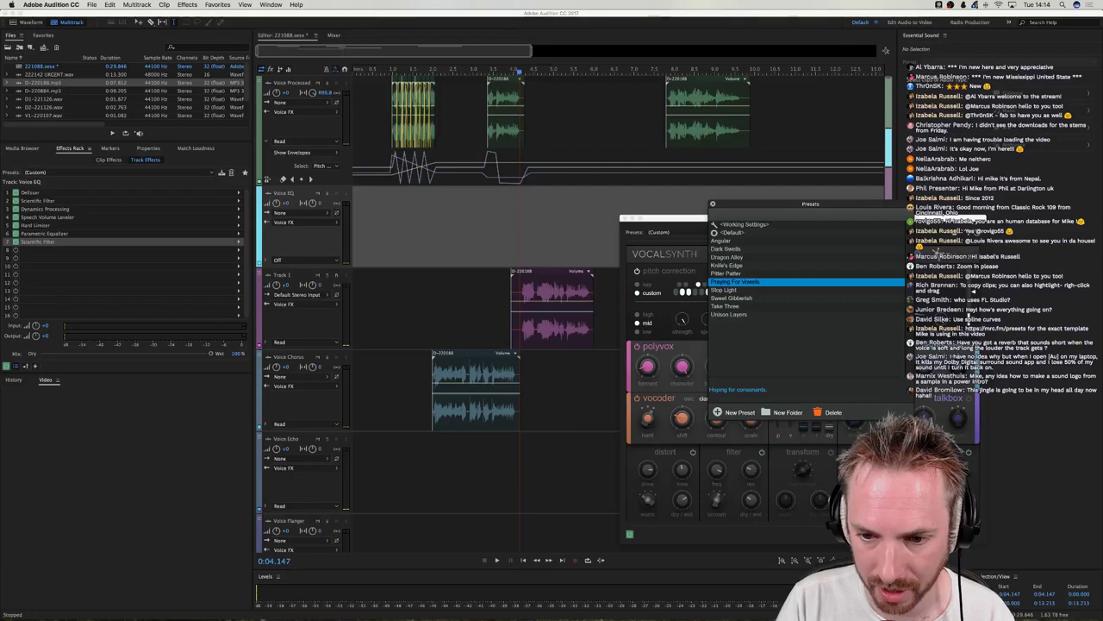
pyautogui.click(522, 240)
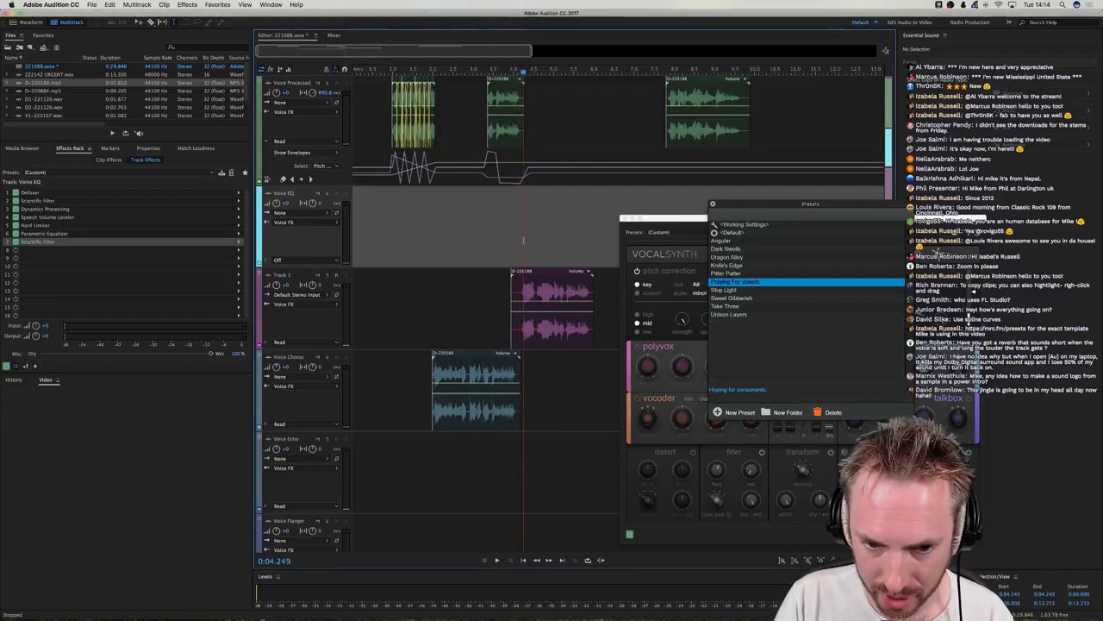
pyautogui.press('space')
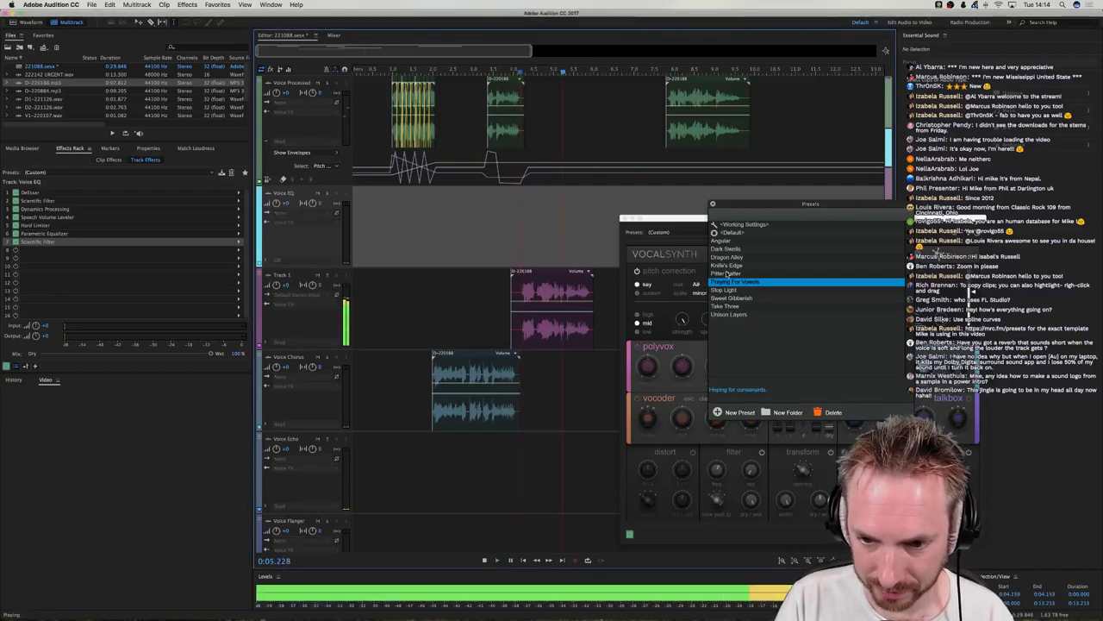
pyautogui.press('space')
# Load the Stop Light preset in VocalSynth and play the Track 1 clip to hear it.
pyautogui.click(734, 291)
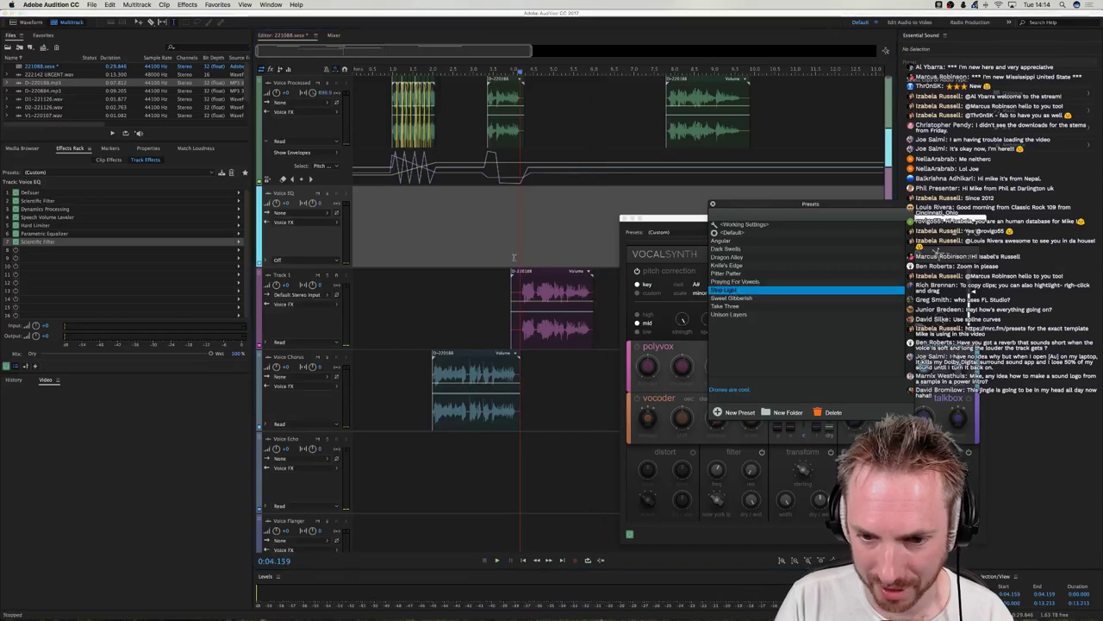
pyautogui.press('space')
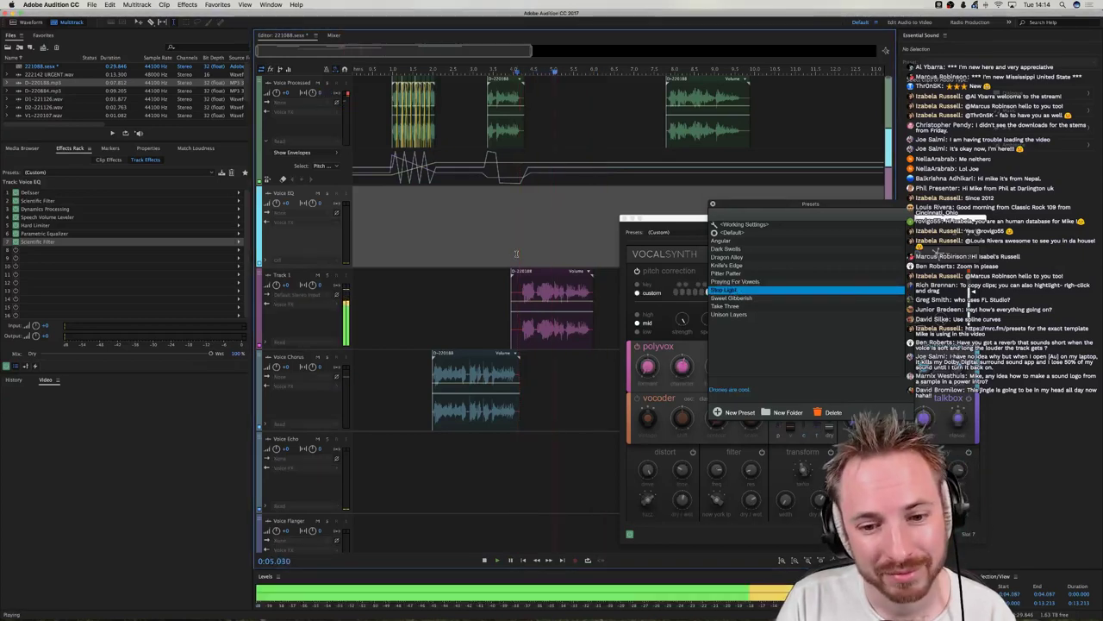
pyautogui.press('space')
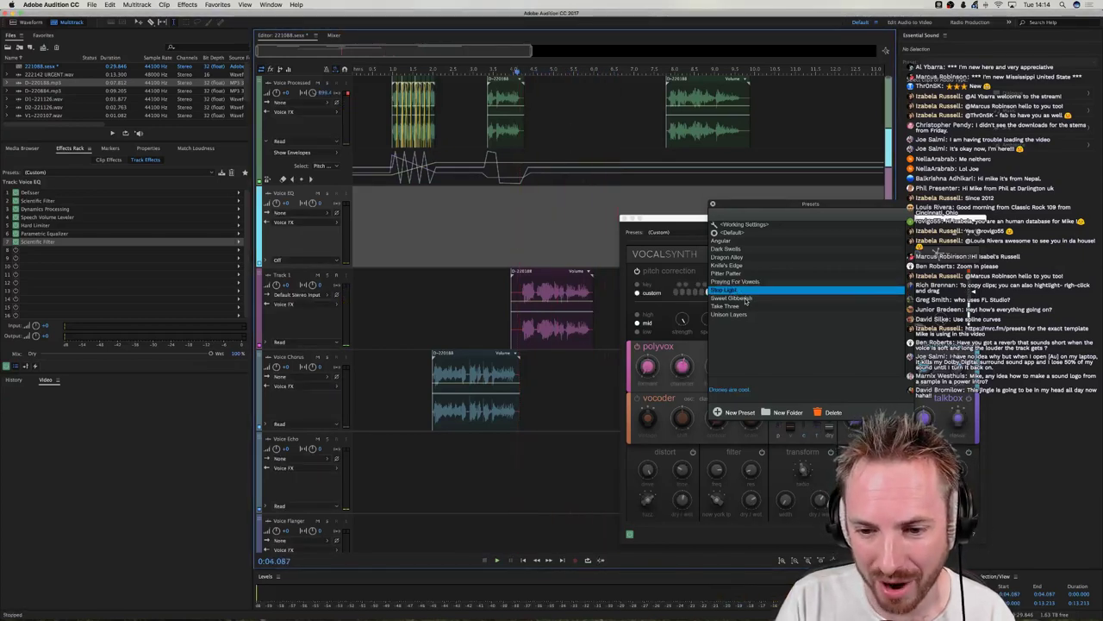
# Load the Sweet Gibberish preset in VocalSynth and audition it on the Track 1 clip.
pyautogui.click(746, 298)
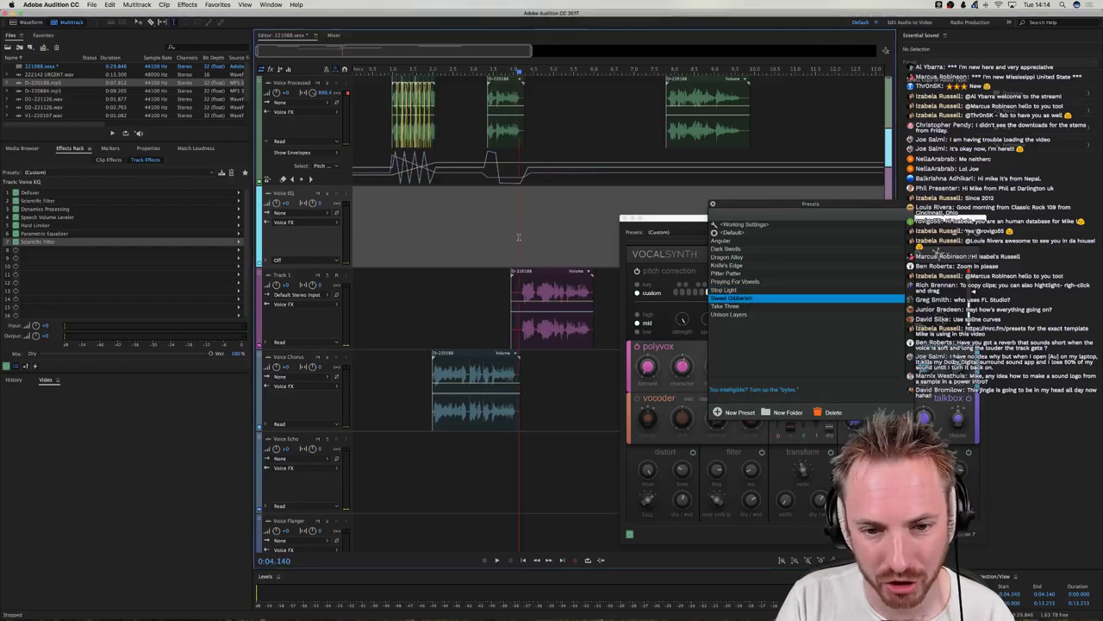
pyautogui.press('space')
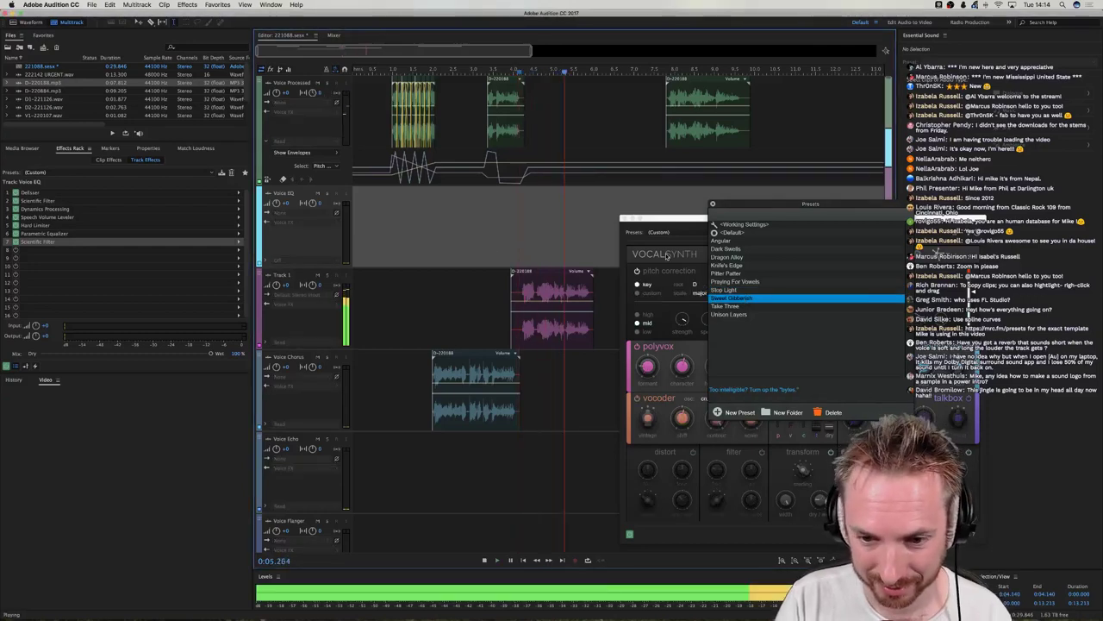
pyautogui.click(509, 234)
# Load the Take Three preset in VocalSynth and play the Track 1 clip twice to hear it.
pyautogui.click(731, 306)
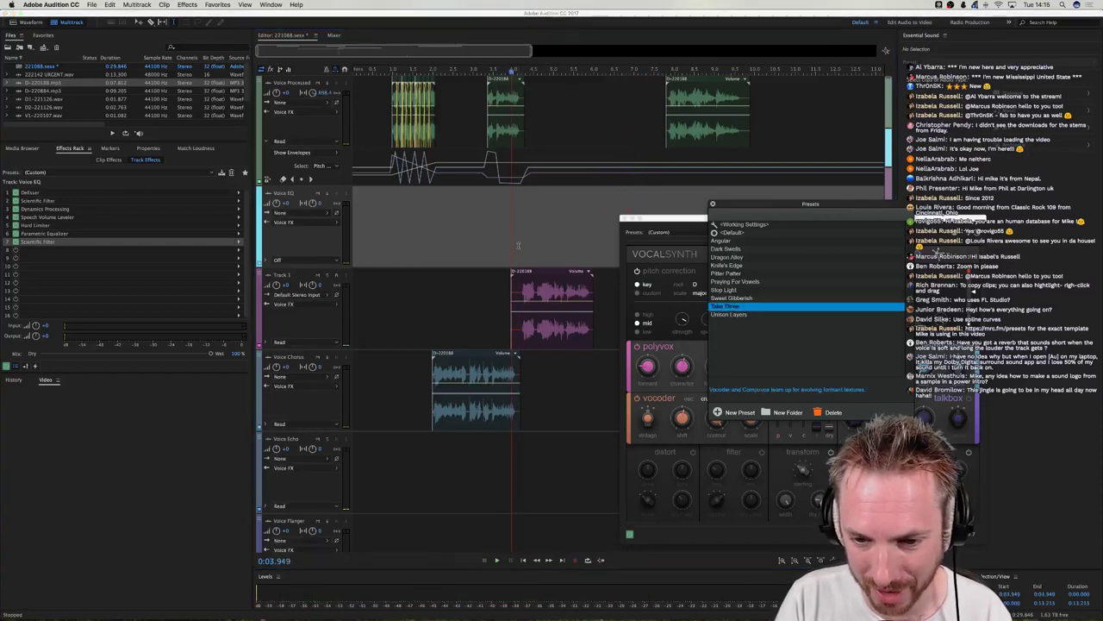
pyautogui.press('space')
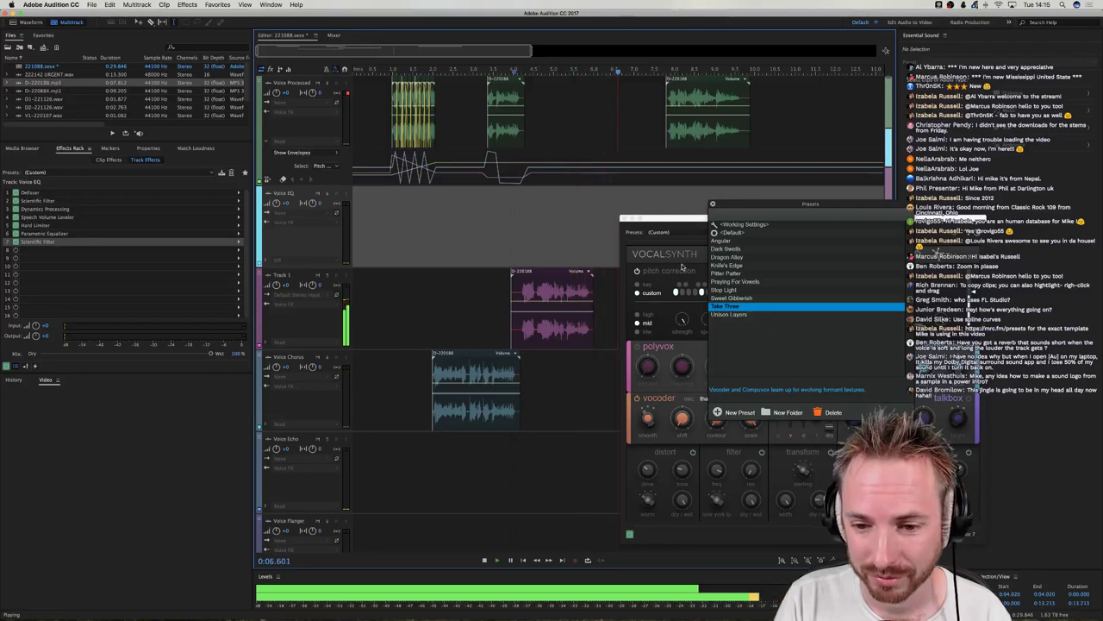
pyautogui.press('space')
pyautogui.press('space')
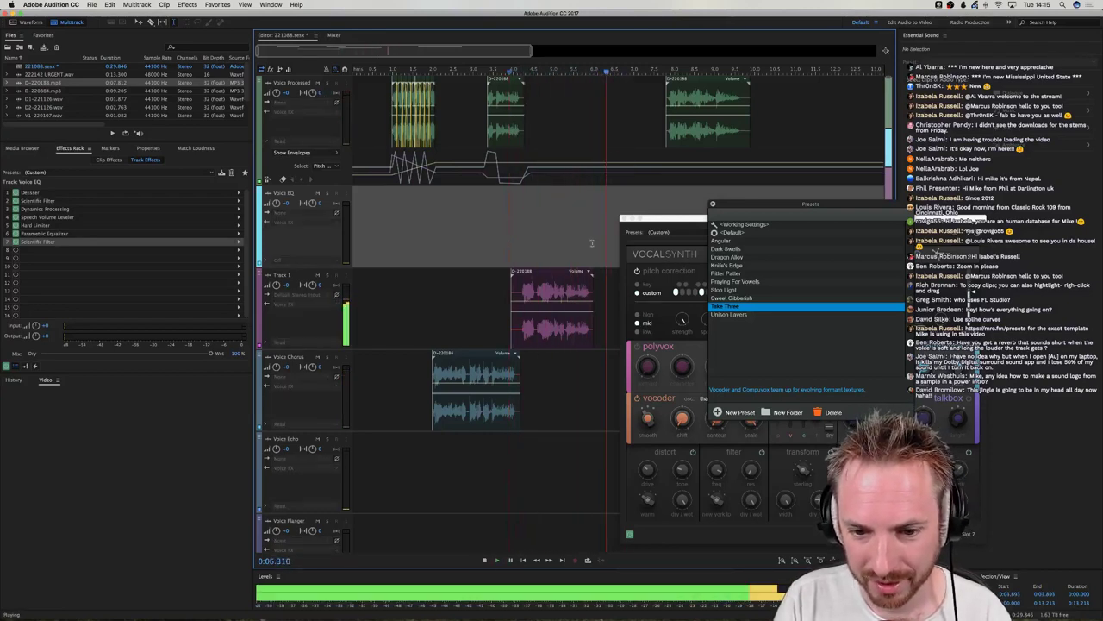
pyautogui.press('space')
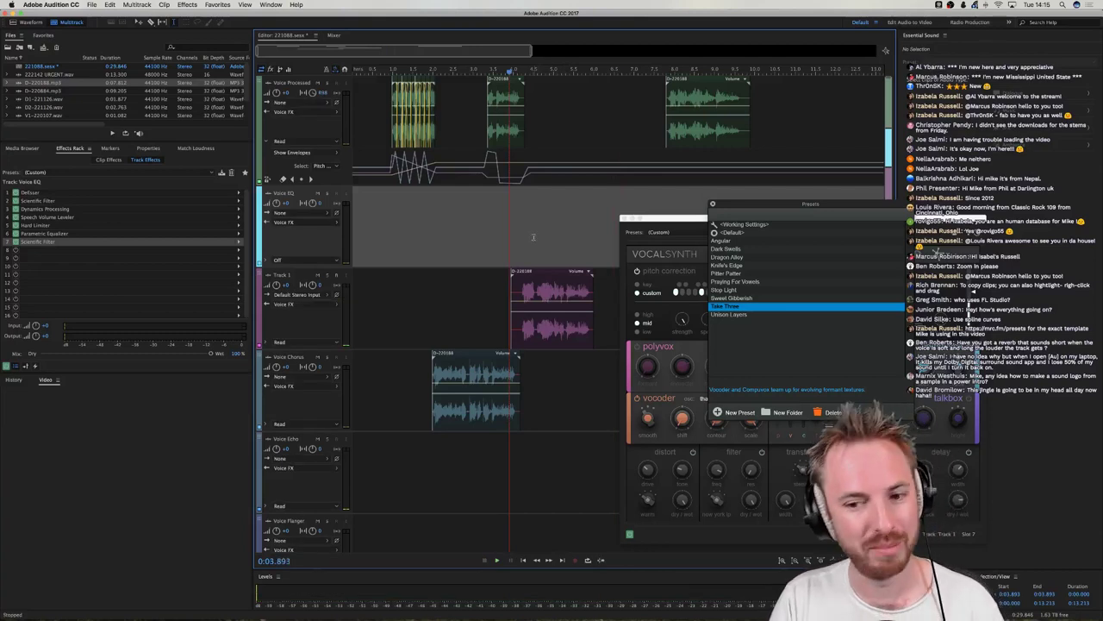
# Load the Unison Layers preset in VocalSynth and play from just before the Track 1 clip's speech.
pyautogui.click(754, 314)
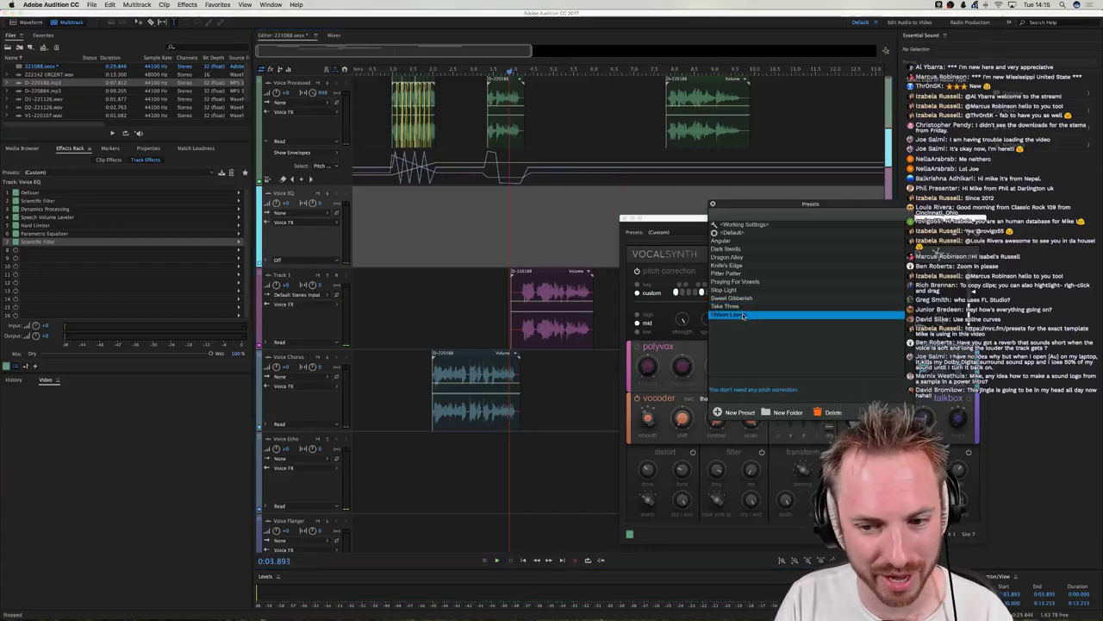
pyautogui.click(513, 247)
pyautogui.press('space')
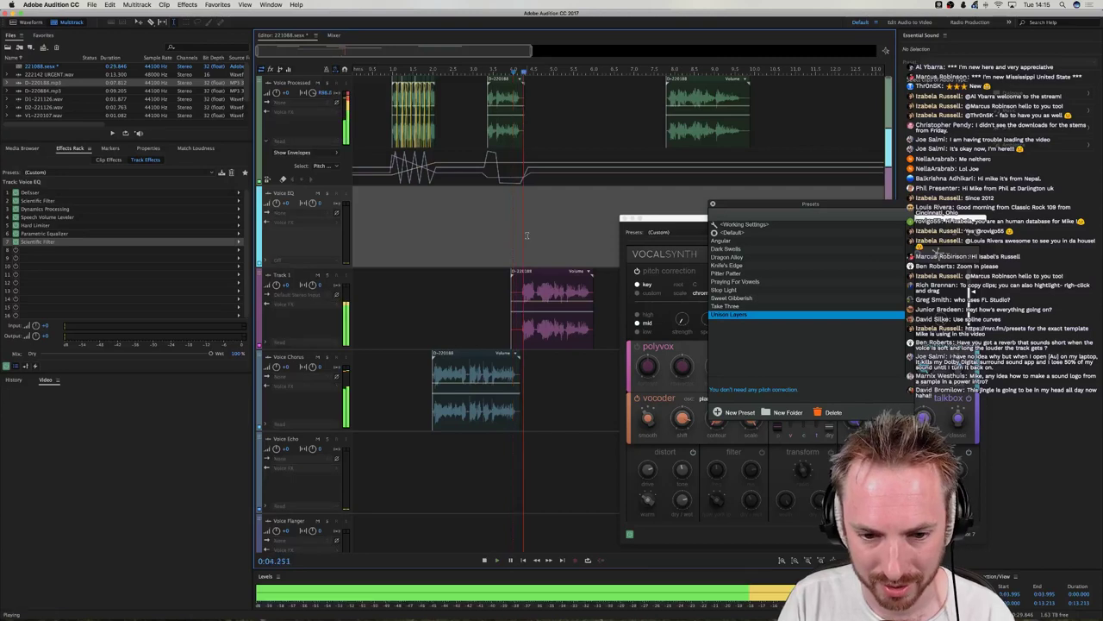
pyautogui.press('space')
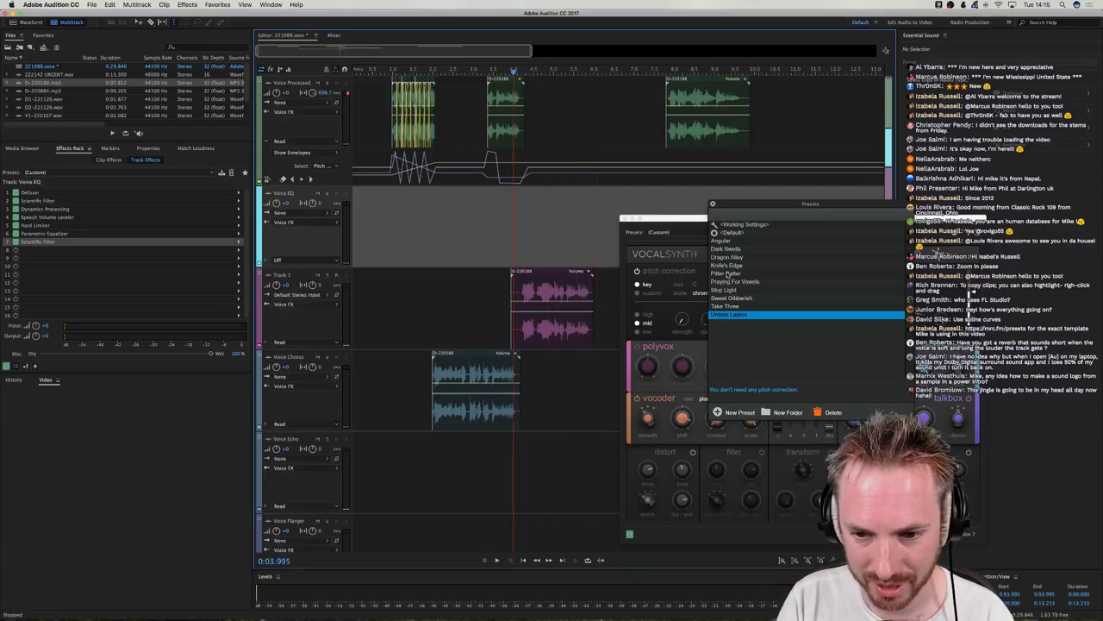
# Go back to the Pitter Patter preset in VocalSynth and play the Track 1 clip again.
pyautogui.click(728, 274)
pyautogui.click(519, 258)
pyautogui.press('space')
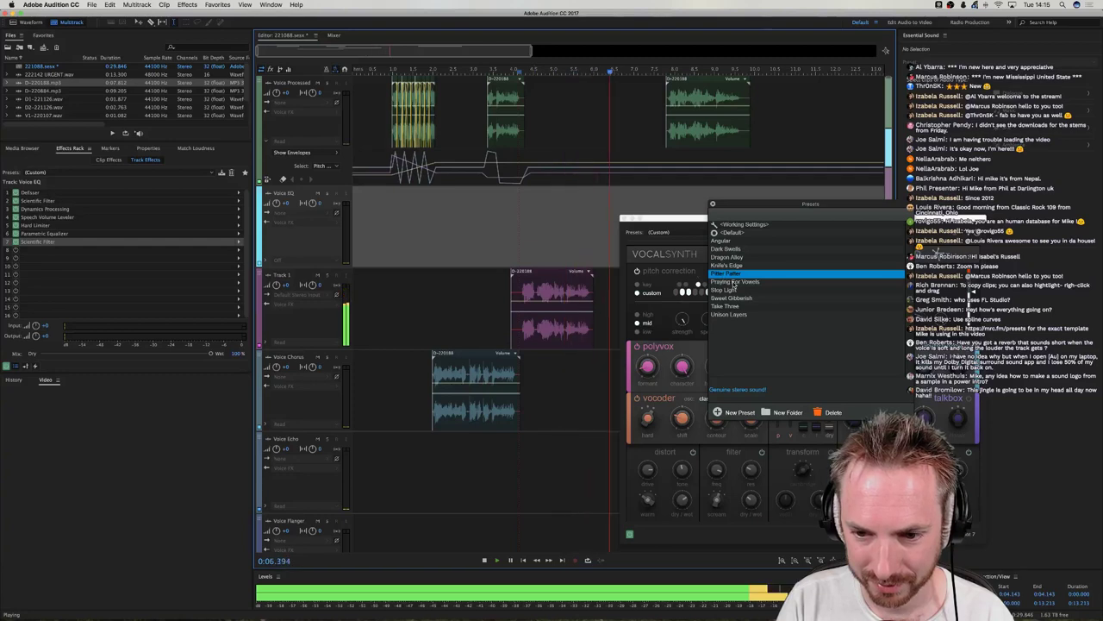
pyautogui.press('space')
# Load the Sweet Gibberish preset again, play the Track 1 clip with it and close the preset list.
pyautogui.click(732, 298)
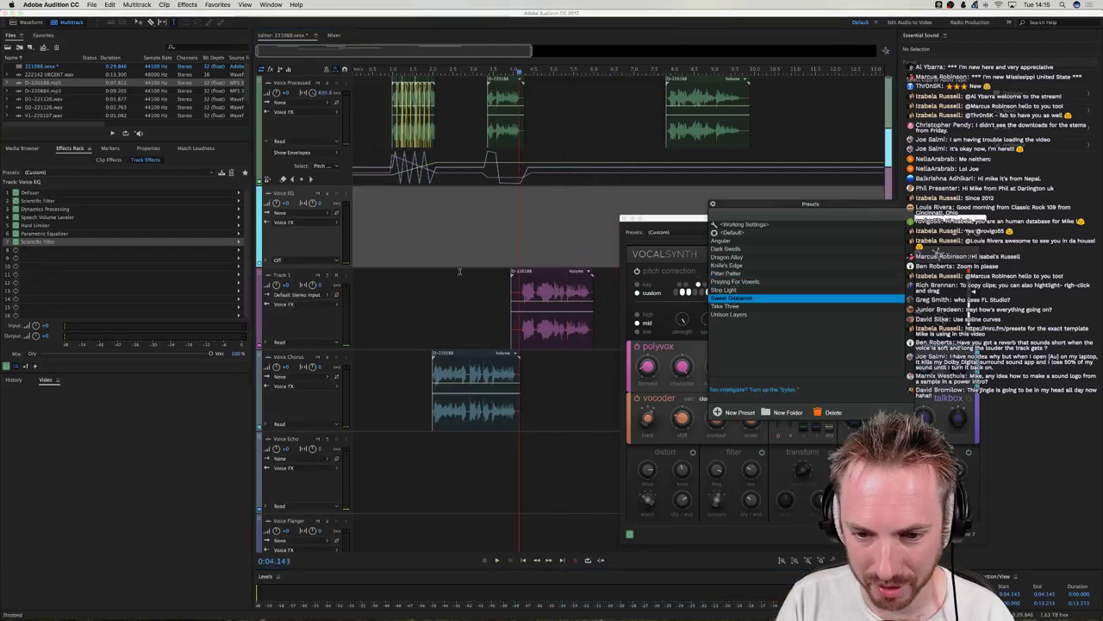
pyautogui.press('space')
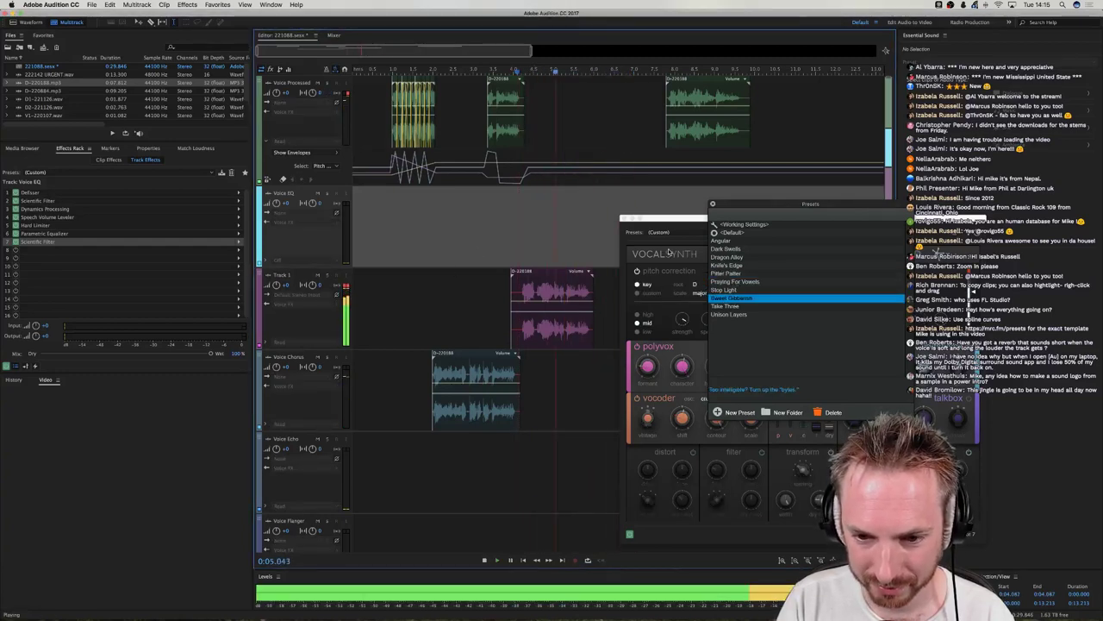
pyautogui.click(713, 203)
pyautogui.press('space')
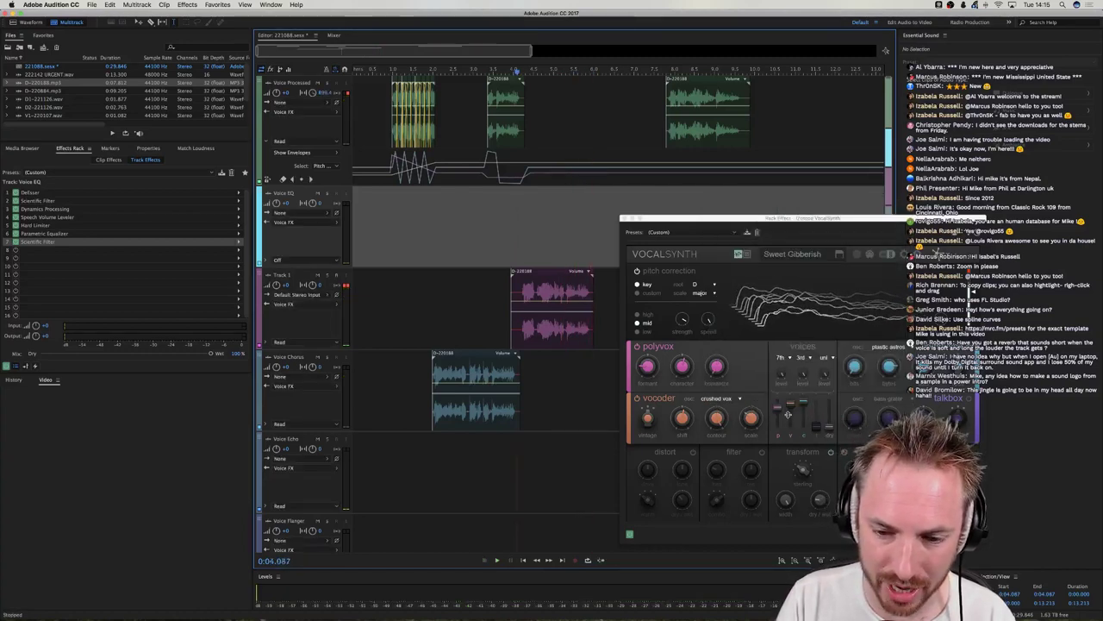
# Reposition the VocalSynth effect window so that its title bar and voice modules are in view.
pyautogui.moveTo(713, 216); pyautogui.dragTo(642, 175)
pyautogui.hscroll(5, 452, 170)
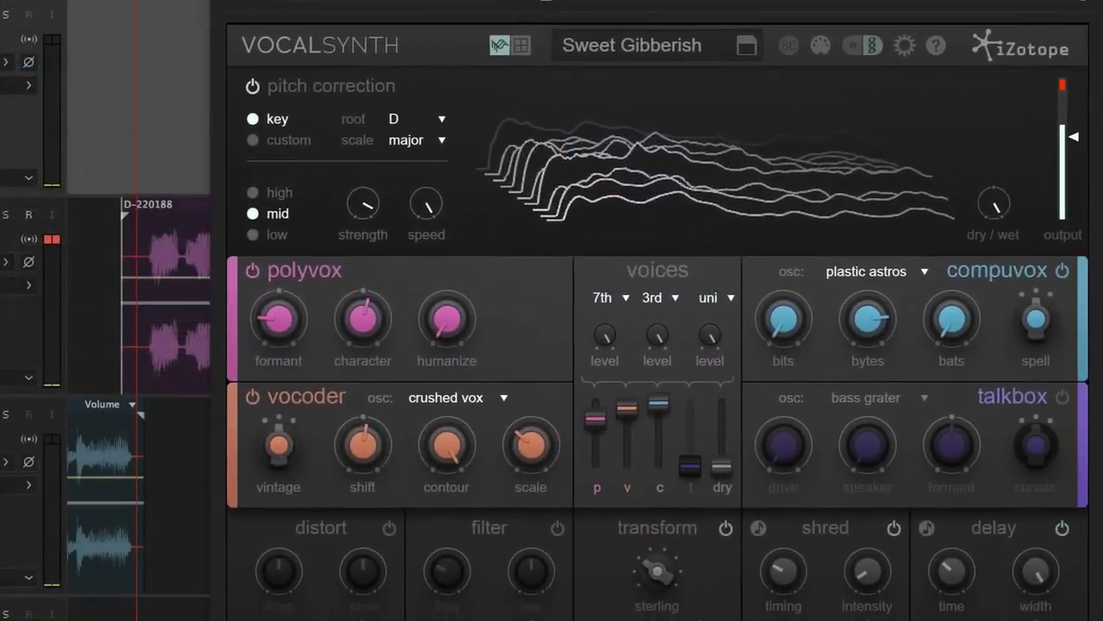
pyautogui.moveTo(571, 0); pyautogui.dragTo(562, 21)
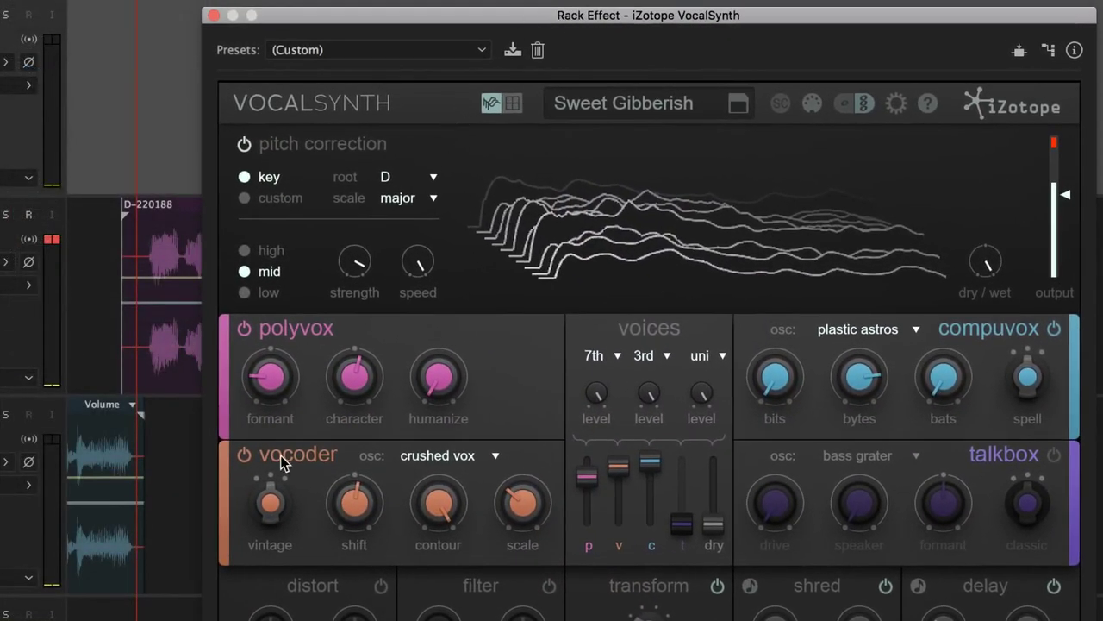
# Play the Track 1 clip, set the polyvox gain to 83 and the vocoder gain to 0, and replay it.
pyautogui.click(140, 153)
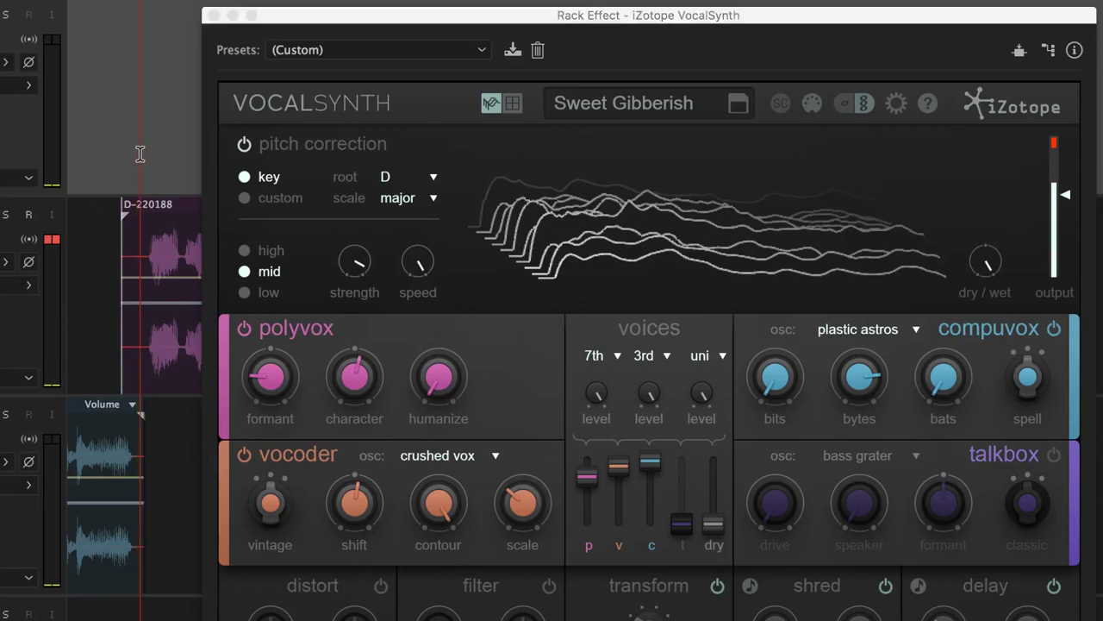
pyautogui.press('space')
pyautogui.moveTo(598, 472); pyautogui.dragTo(616, 525)
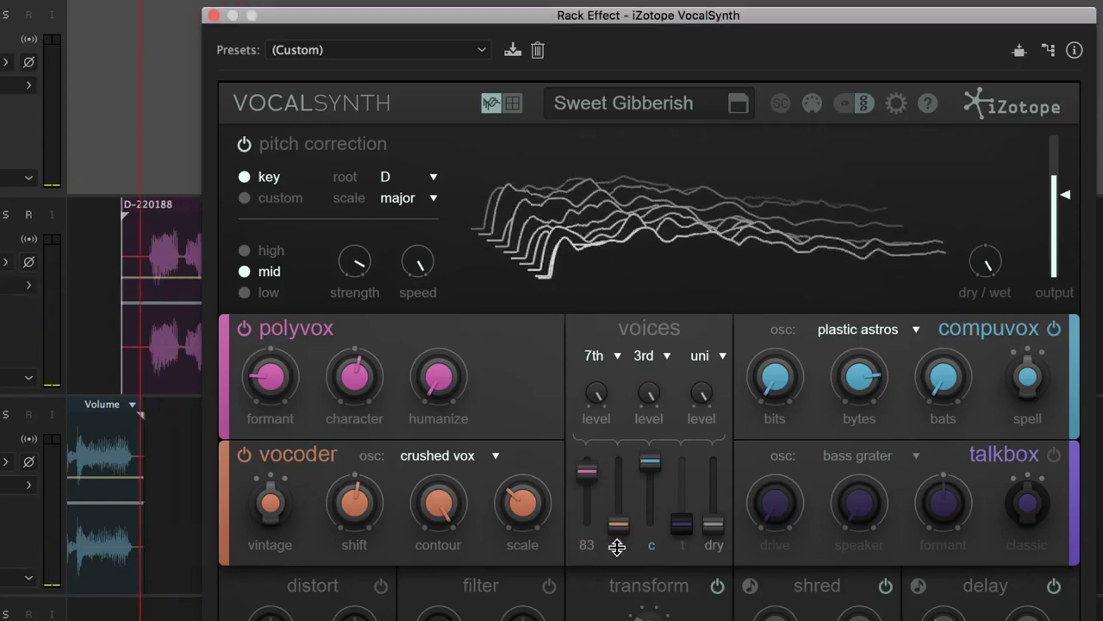
pyautogui.click(147, 172)
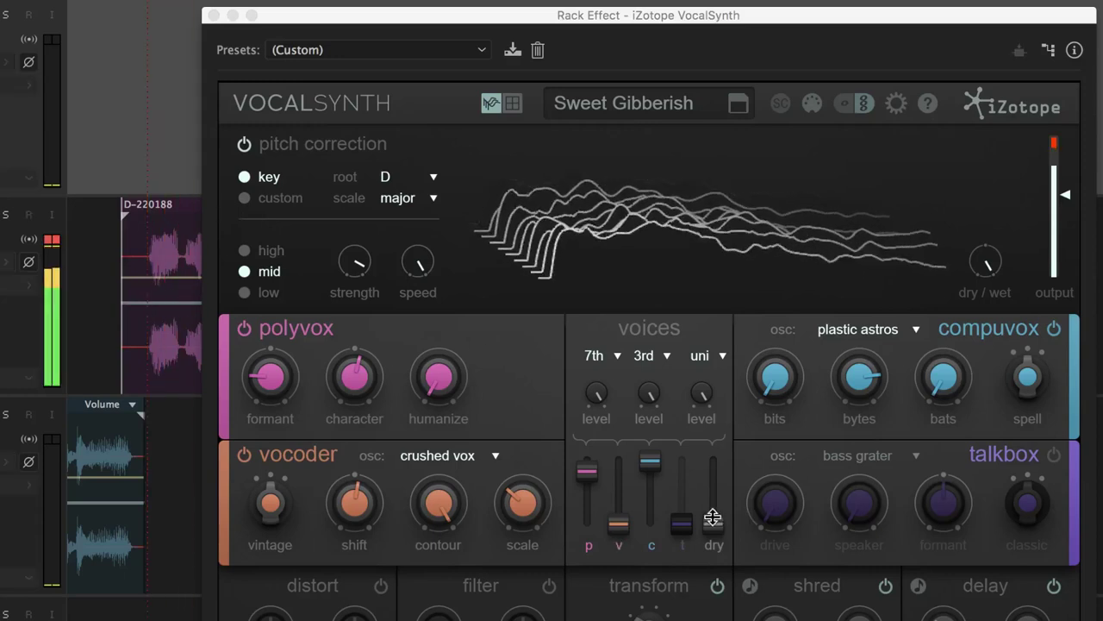
# Lower the polyvox gain to 0 and play the Track 1 clip to hear compuvox alone.
pyautogui.moveTo(586, 473); pyautogui.dragTo(593, 612)
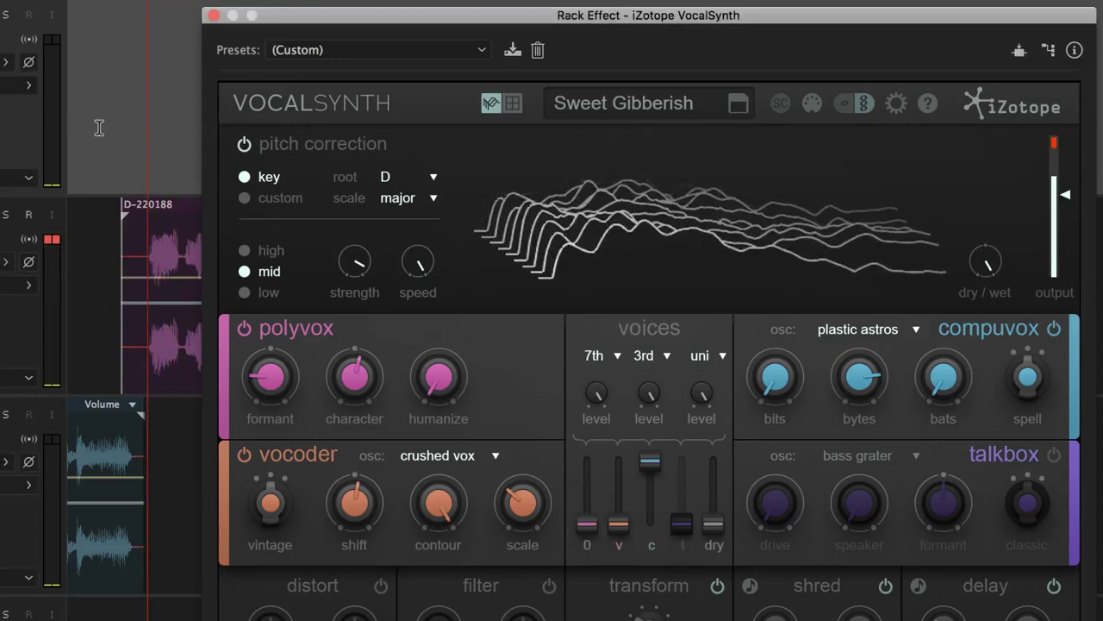
pyautogui.click(139, 129)
pyautogui.press('space')
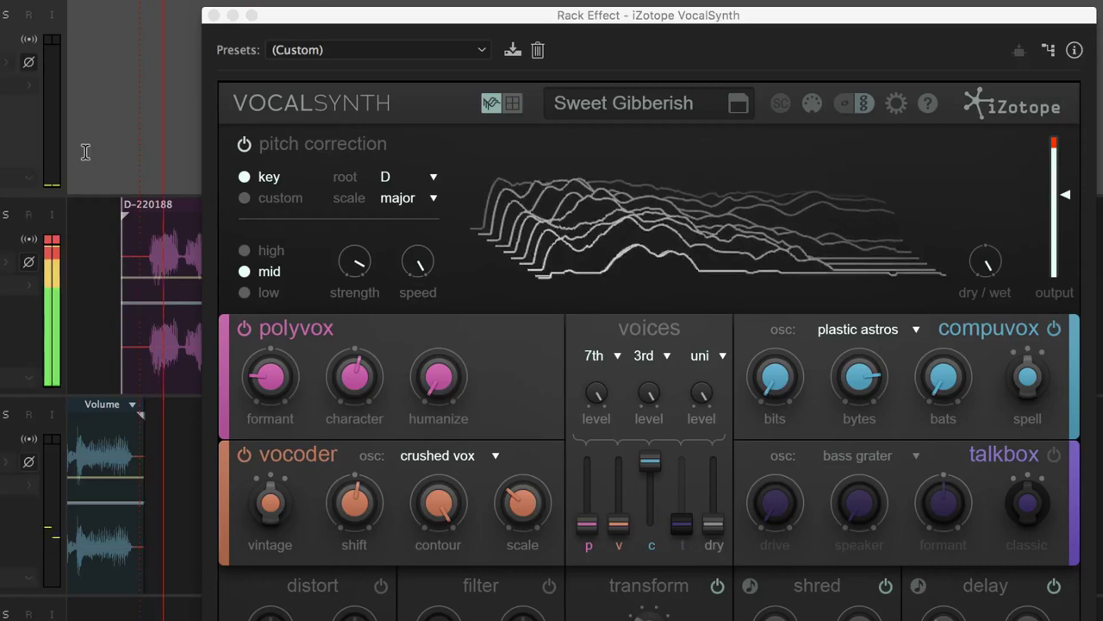
# Set the polyvox gain to 100 and the compuvox gain to 0, and return the vocoder gain to 0 after trying it.
pyautogui.moveTo(580, 520); pyautogui.dragTo(650, 529)
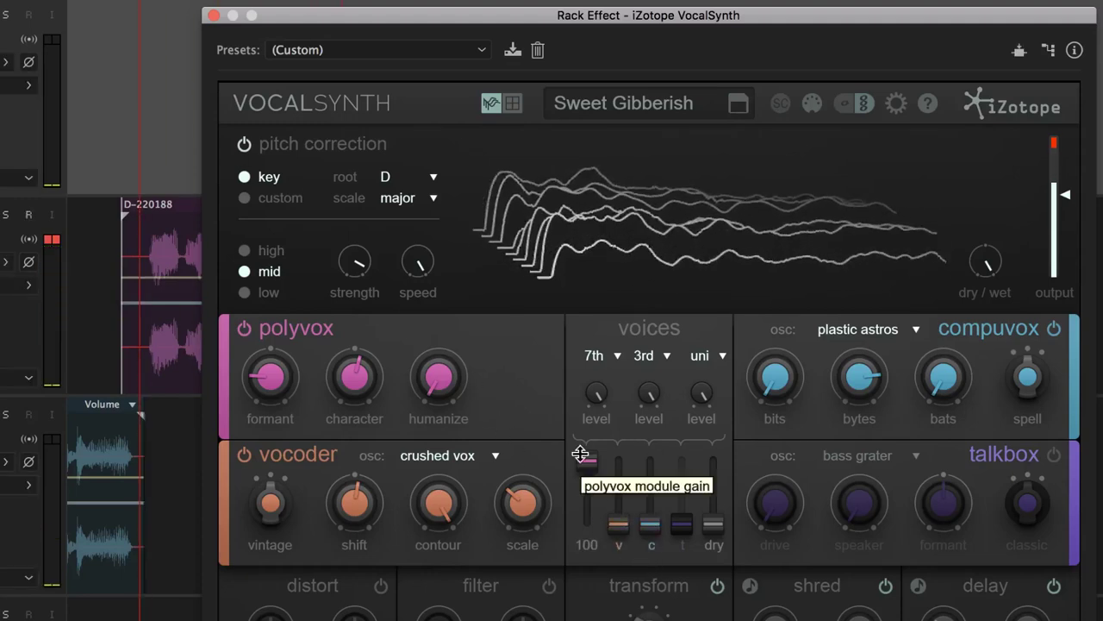
pyautogui.moveTo(619, 514)
pyautogui.mouseDown()
pyautogui.moveTo(618, 459)
pyautogui.moveTo(591, 548)
pyautogui.moveTo(584, 440)
pyautogui.moveTo(615, 527)
pyautogui.mouseUp()
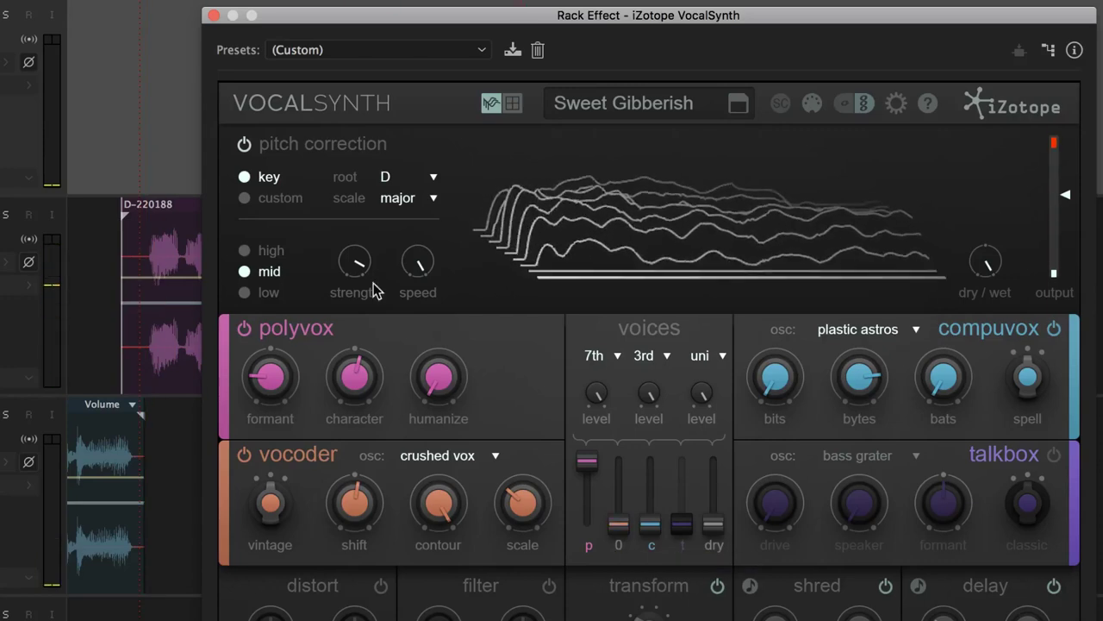
pyautogui.click(132, 163)
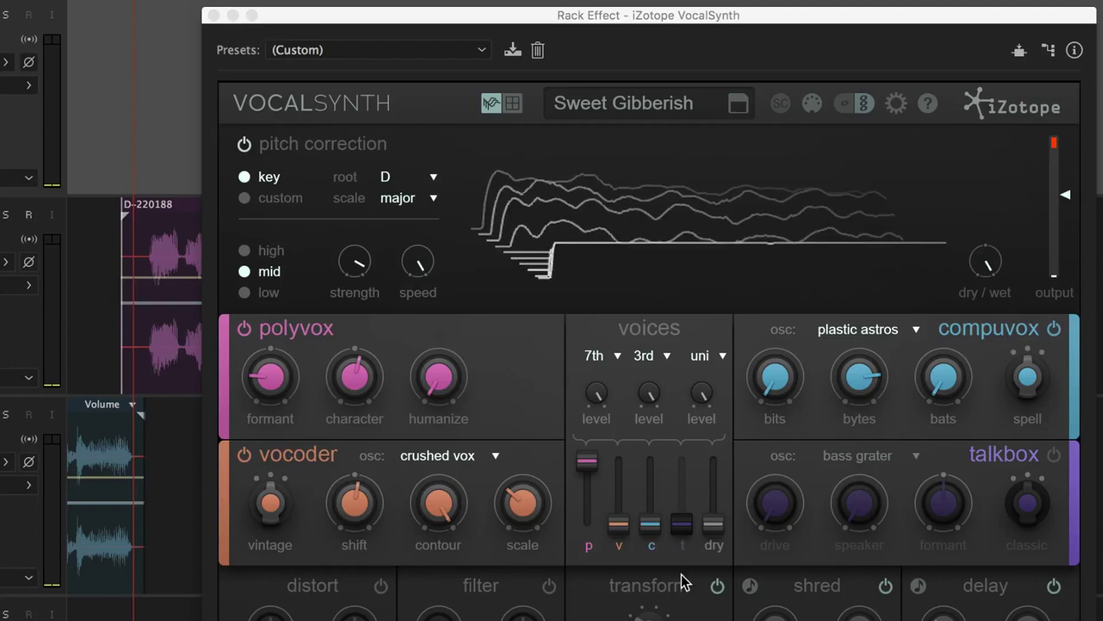
# Set the polyvox gain to 73 and try the dry signal gain at 58, full and 65 while playing Track 1.
pyautogui.moveTo(591, 470); pyautogui.dragTo(588, 483)
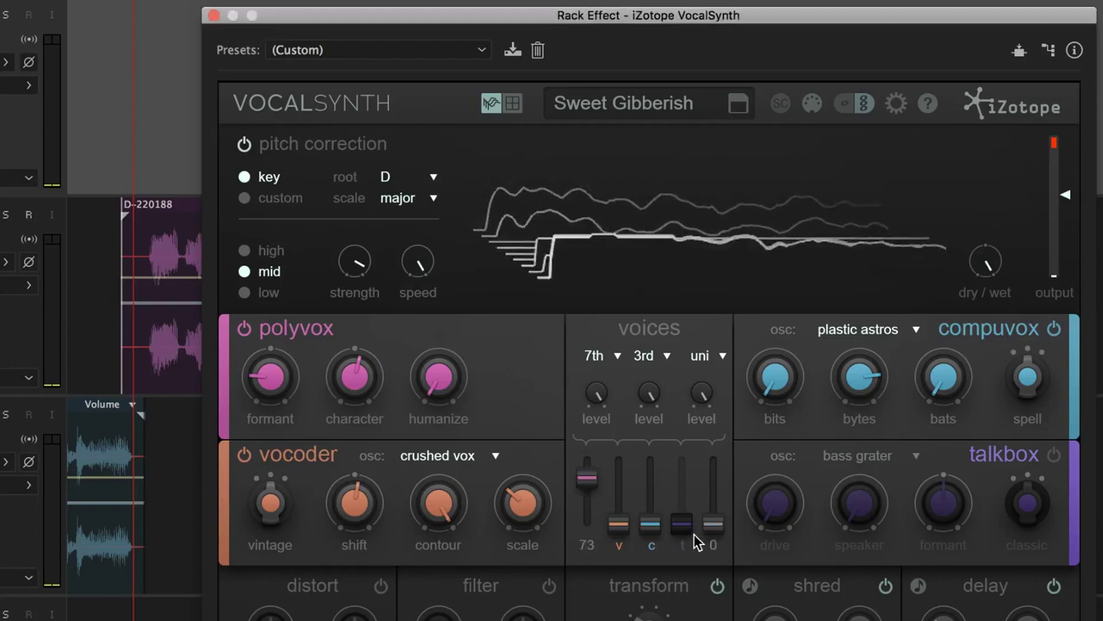
pyautogui.moveTo(705, 527); pyautogui.dragTo(712, 488)
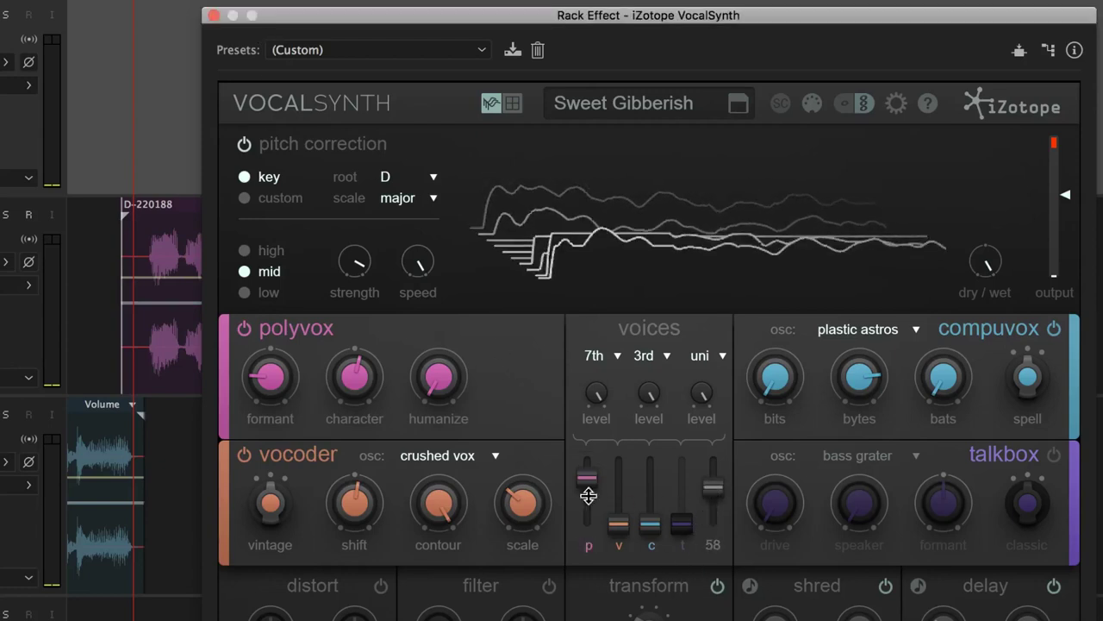
pyautogui.click(106, 137)
pyautogui.press('space')
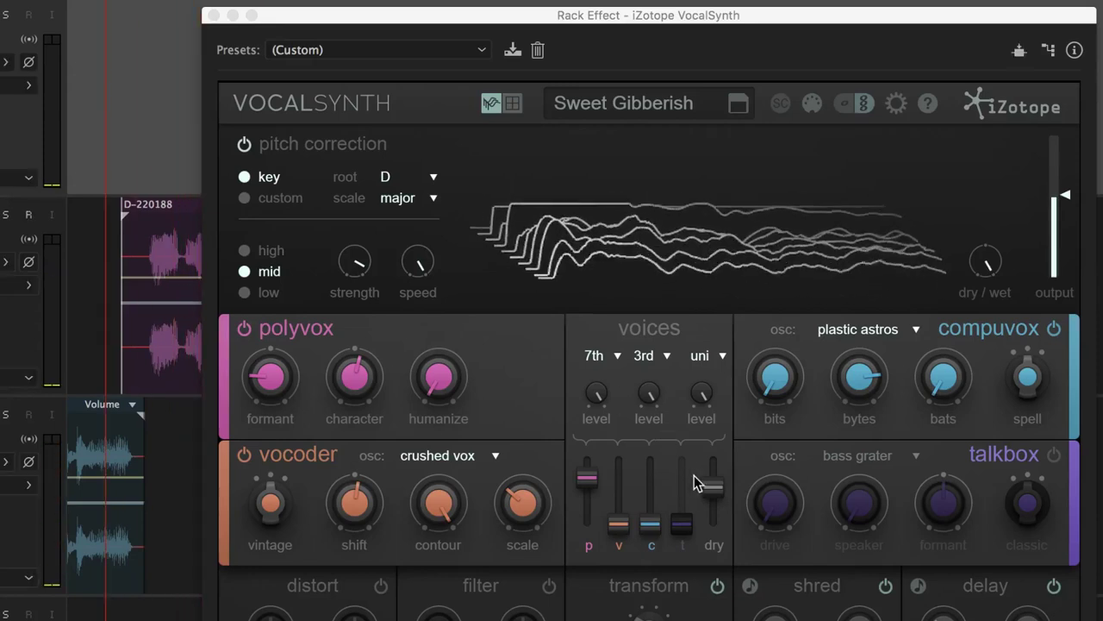
pyautogui.moveTo(712, 485); pyautogui.dragTo(716, 444)
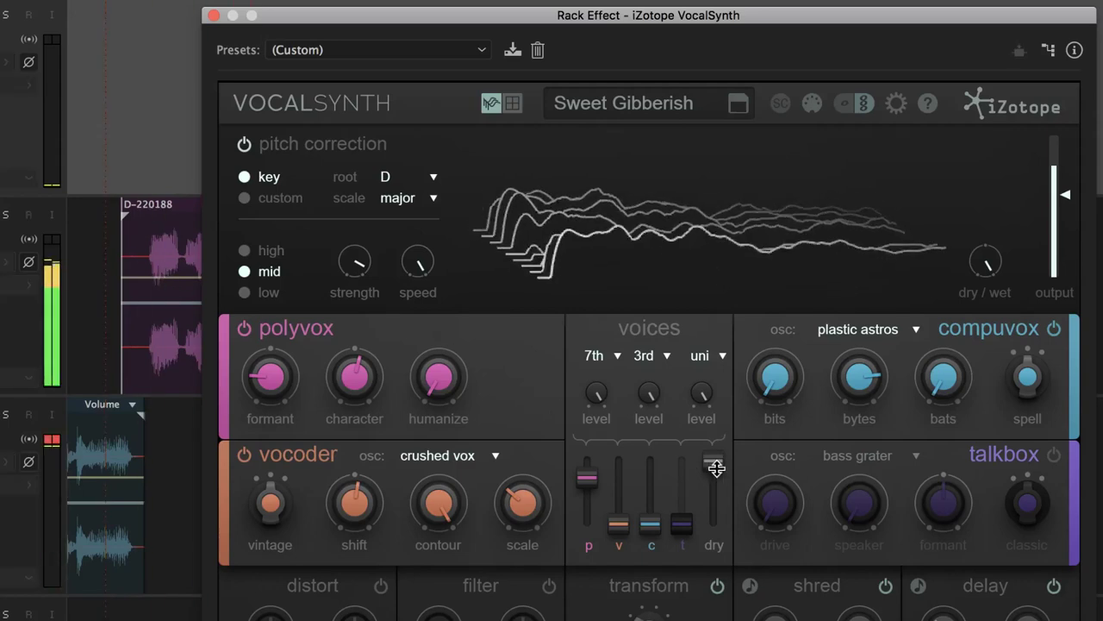
pyautogui.moveTo(714, 463); pyautogui.dragTo(713, 482)
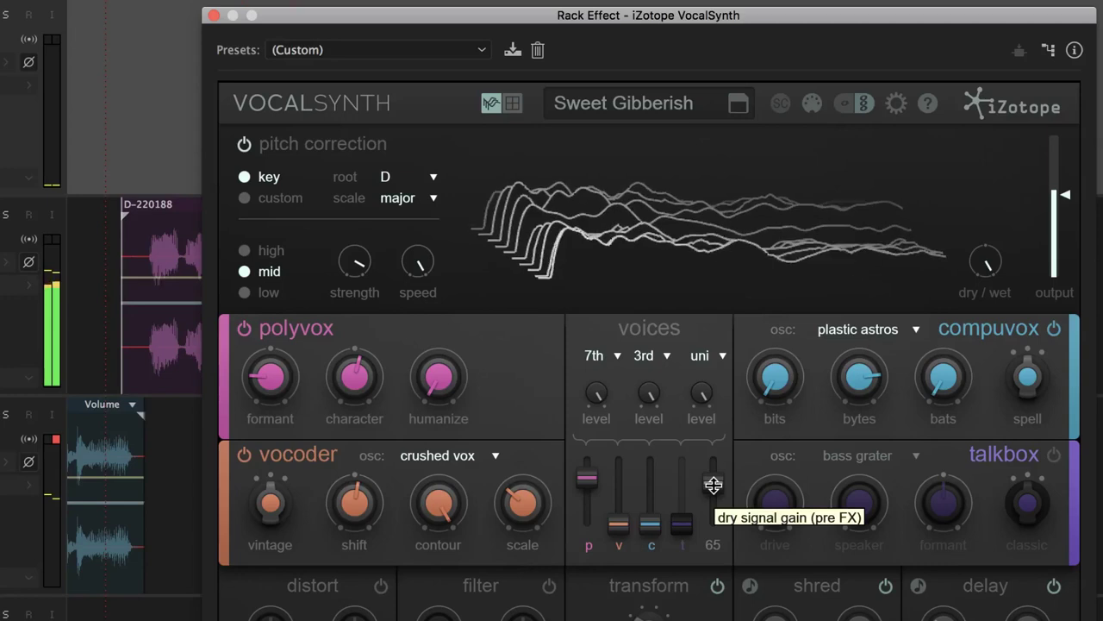
# Increase polyvox's character and humanize amounts and raise its formant to about -5.
pyautogui.moveTo(358, 374); pyautogui.dragTo(367, 305)
pyautogui.moveTo(439, 374); pyautogui.dragTo(433, 332)
pyautogui.click(262, 373)
pyautogui.moveTo(262, 373); pyautogui.dragTo(266, 350)
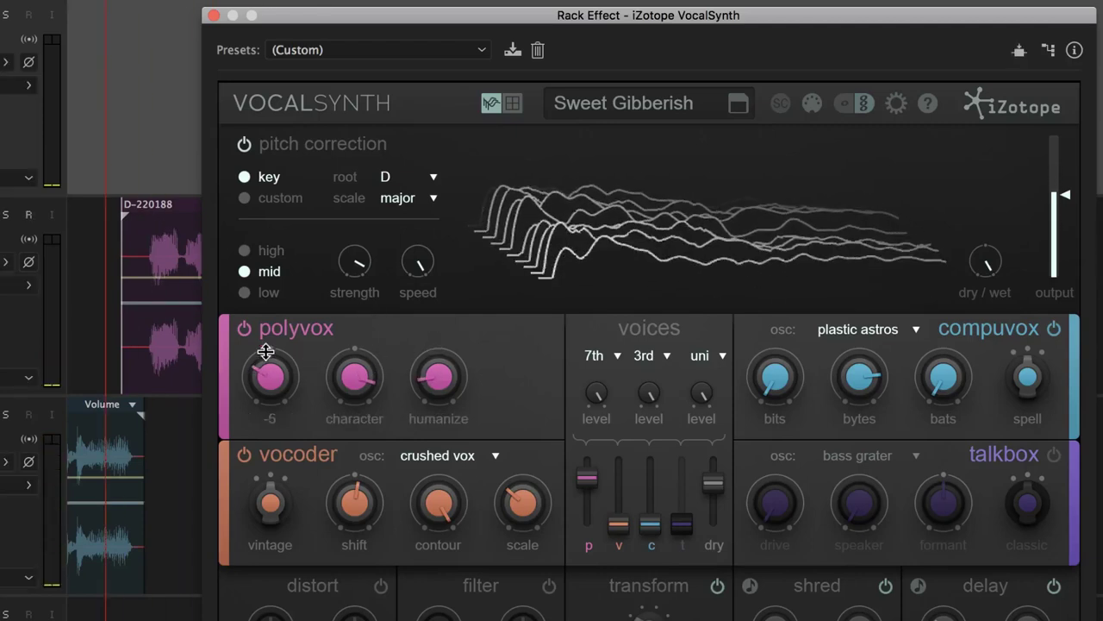
# Play from the start of the Track 1 clip, try the dry signal gain at full and settle it at 76.
pyautogui.click(97, 197)
pyautogui.click(122, 177)
pyautogui.press('space')
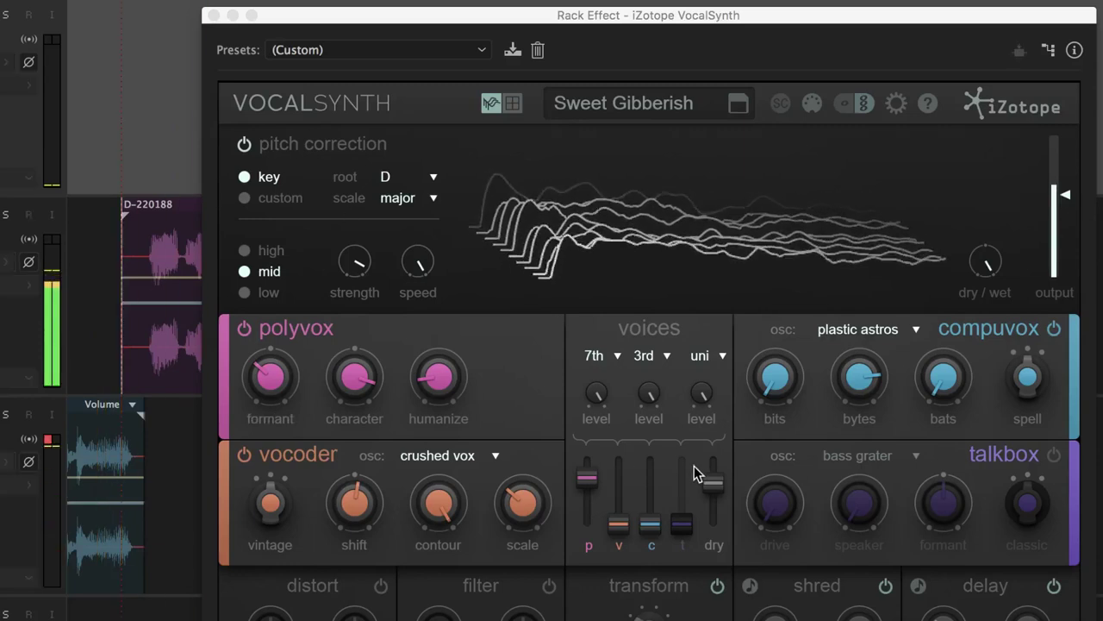
pyautogui.moveTo(713, 481); pyautogui.dragTo(672, 455)
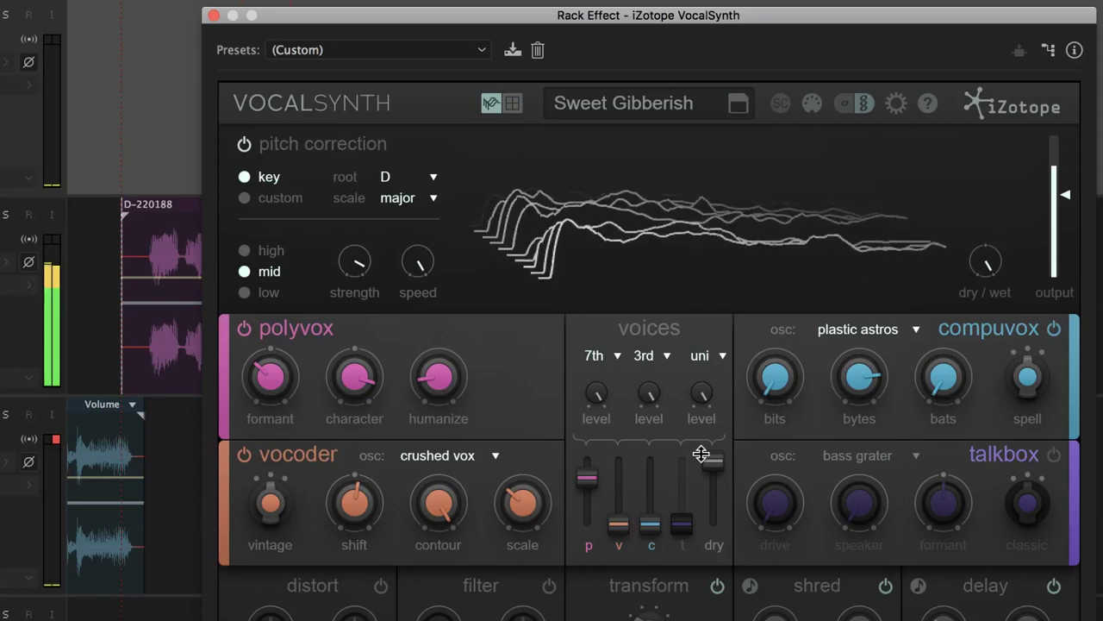
pyautogui.moveTo(712, 459); pyautogui.dragTo(712, 470)
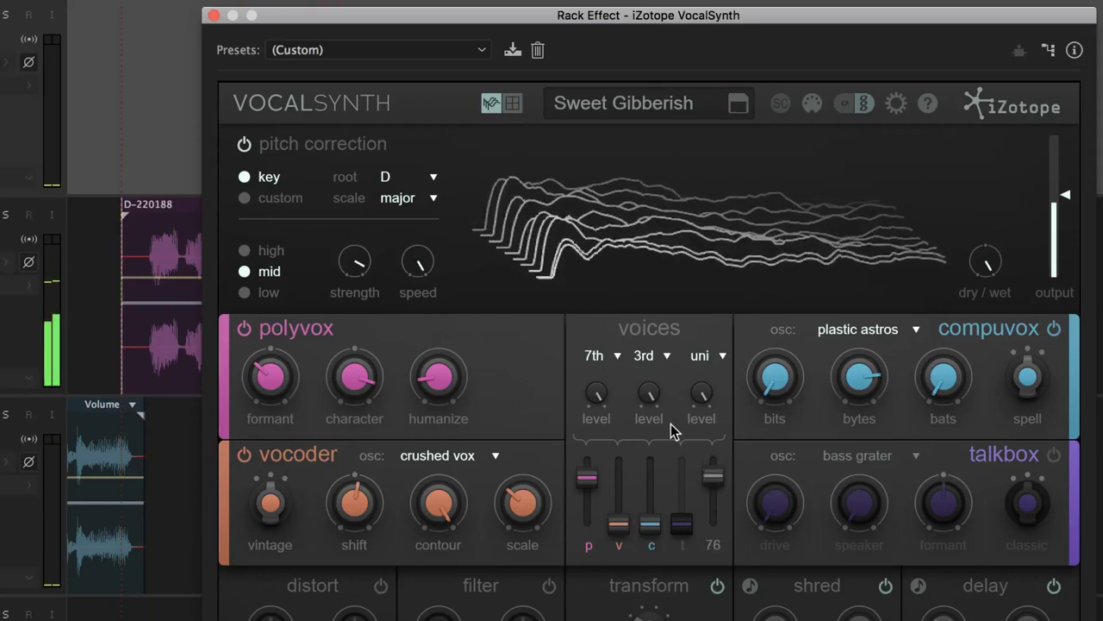
# Close the VocalSynth window, move the last Voice Processed clip onto Voice Echo near the end of the Track 1 clip, and play the transition.
pyautogui.click(213, 15)
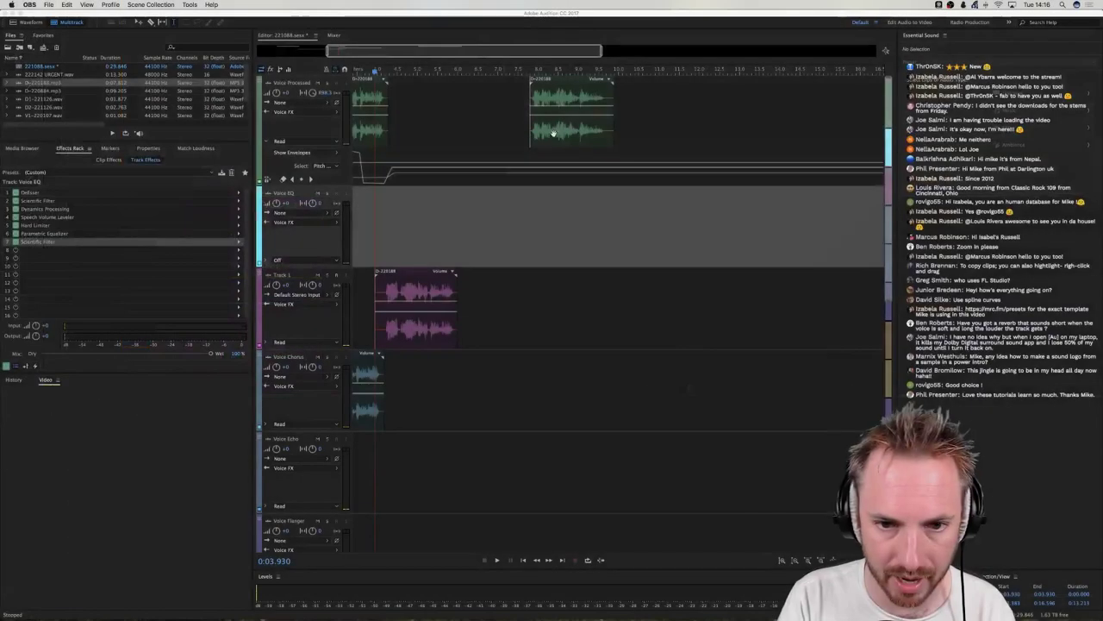
pyautogui.moveTo(554, 133); pyautogui.dragTo(478, 485)
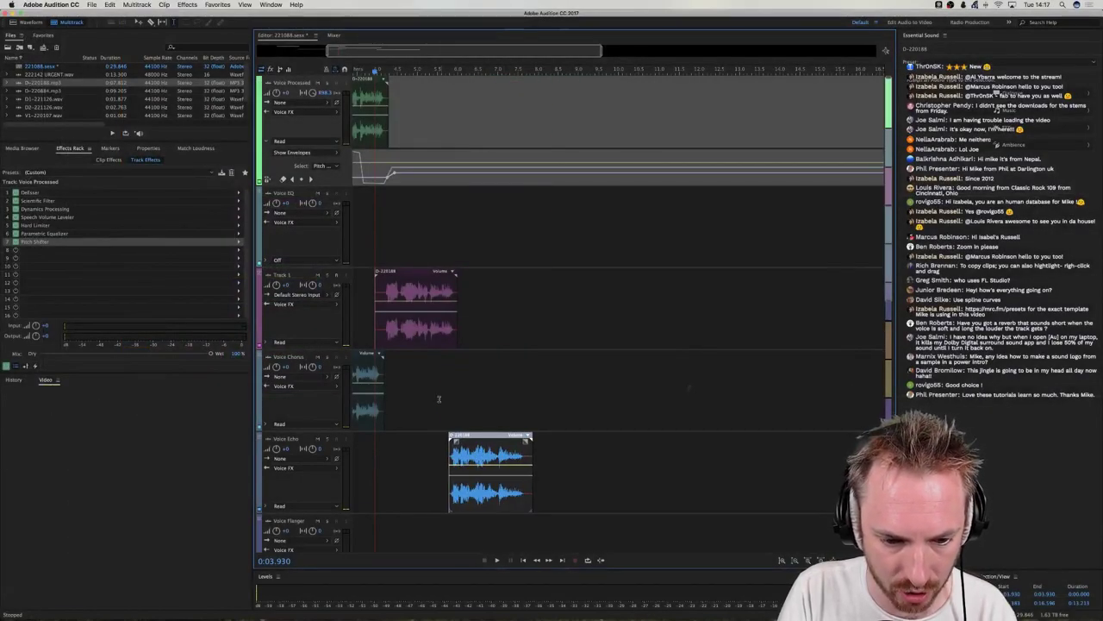
pyautogui.click(439, 398)
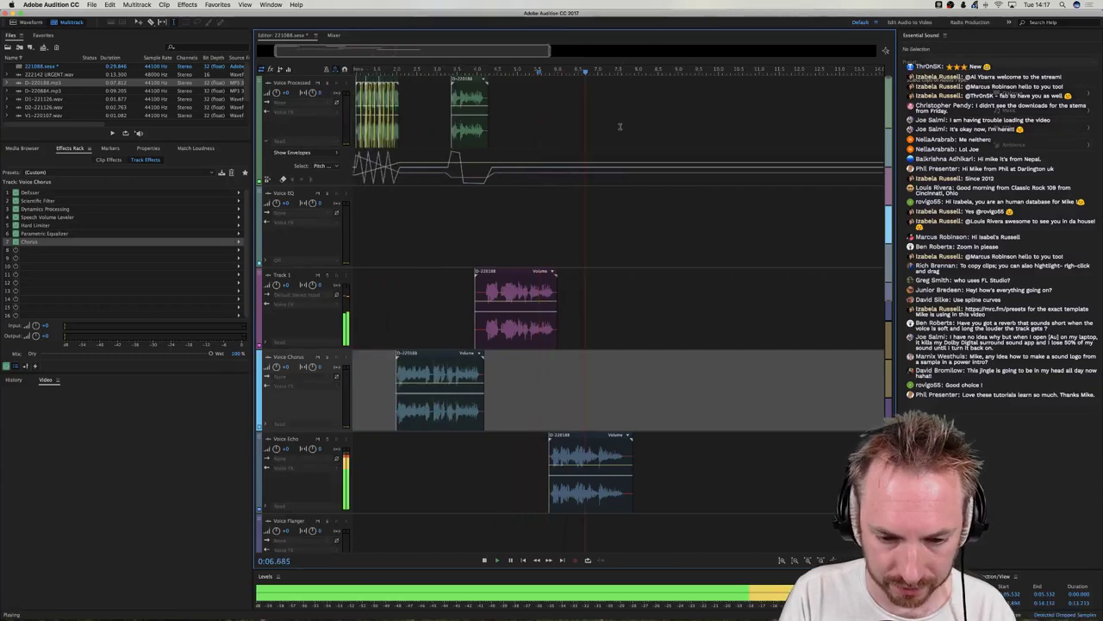
pyautogui.scroll(-2, 591, 75)
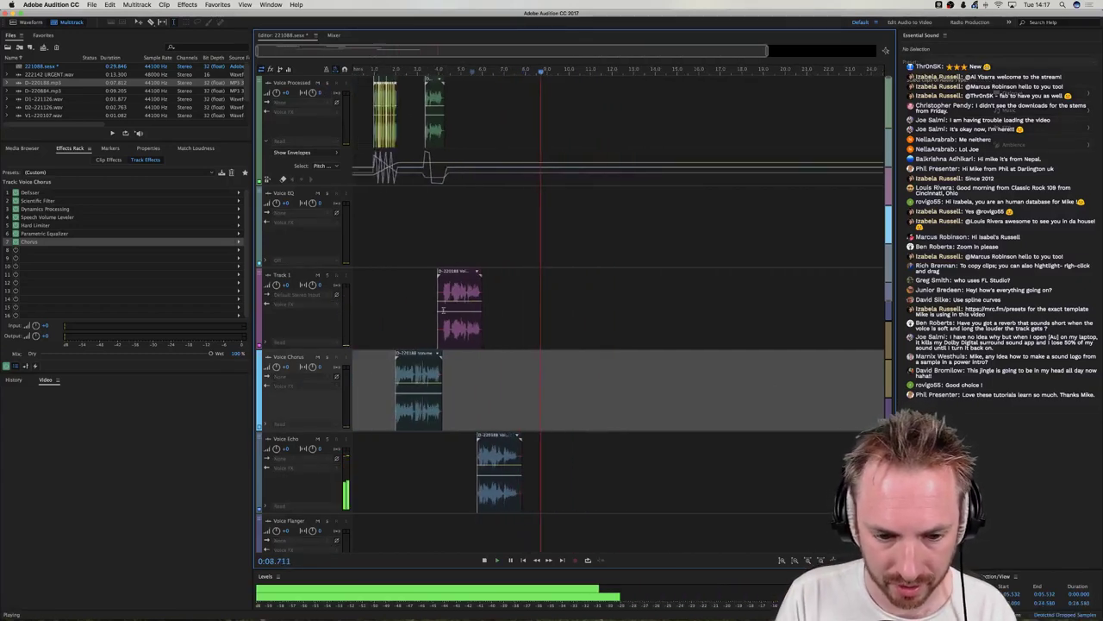
pyautogui.press('space')
# Copy the Voice Echo clip onto the Voice EQ track at about 5.9 s and play the layered voices from 0:05.142.
pyautogui.moveTo(498, 443); pyautogui.dragTo(495, 234)
pyautogui.click(513, 241)
pyautogui.click(449, 228)
pyautogui.click(482, 226)
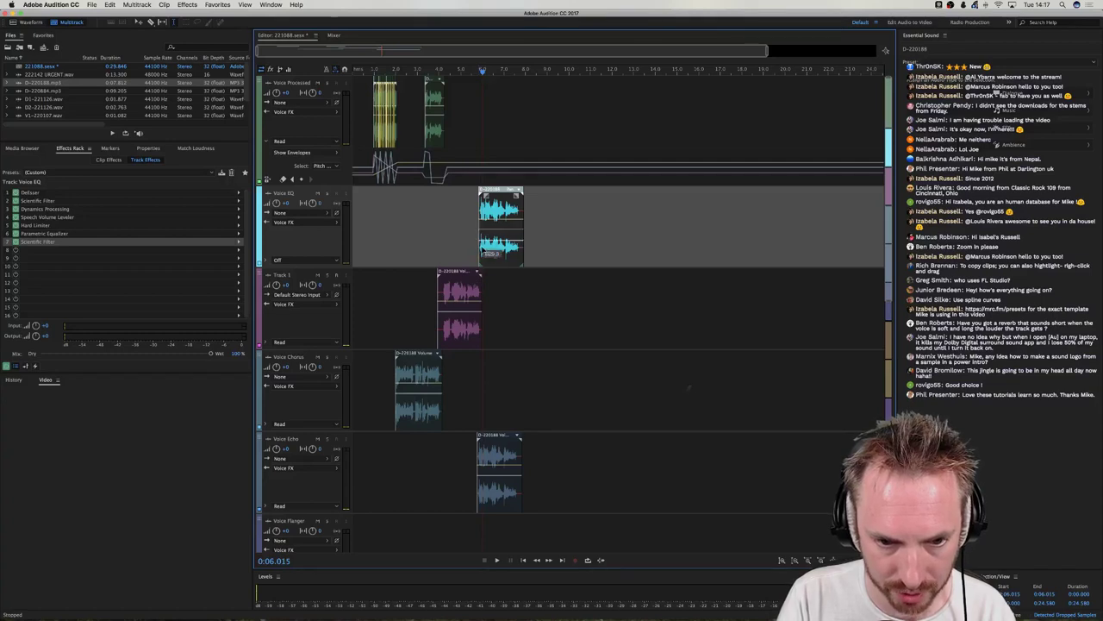
pyautogui.click(457, 240)
pyautogui.press('space')
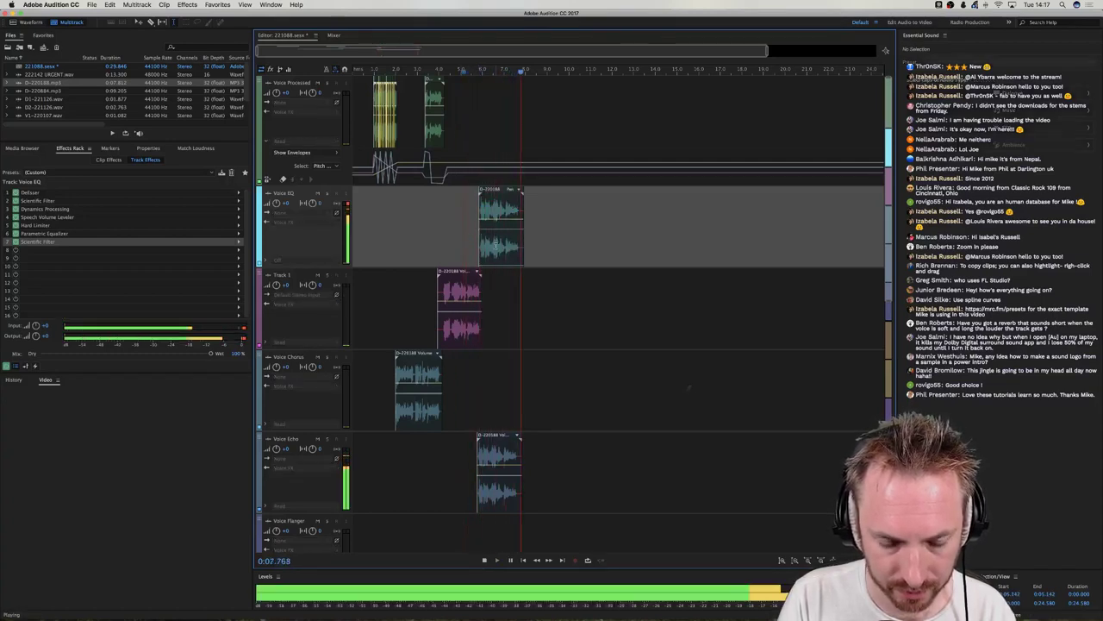
pyautogui.press('space')
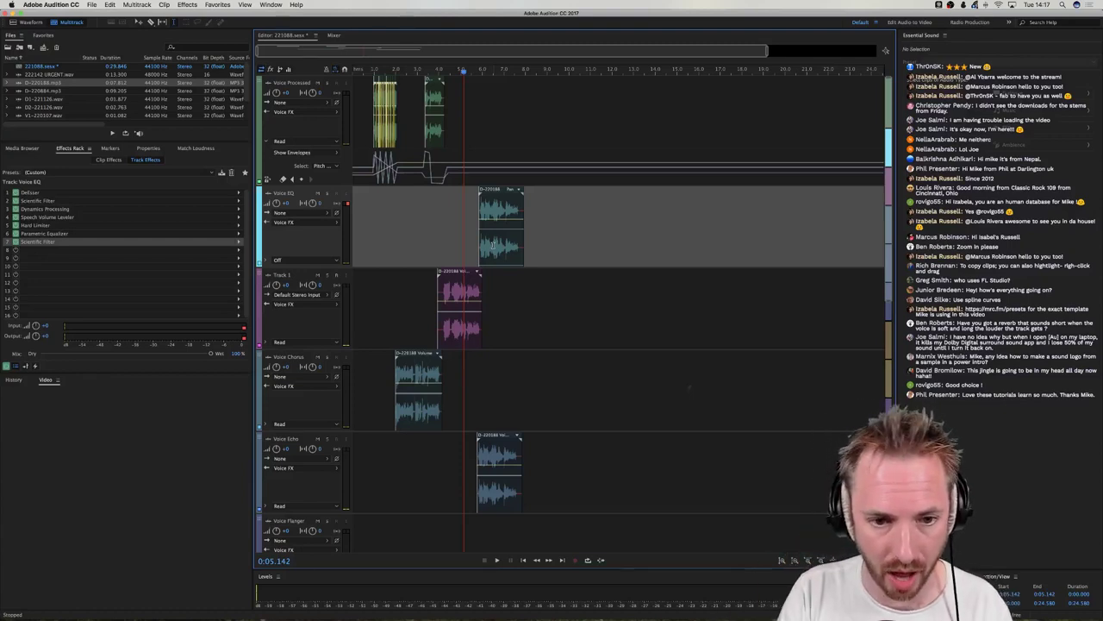
# Audition ULTRA_2_FX_HIT_05.wav from the ULTRA_2_HITS_RAMPS folder and place it on the first SFX track at the 0:00.504 playhead position.
pyautogui.click(363, 71)
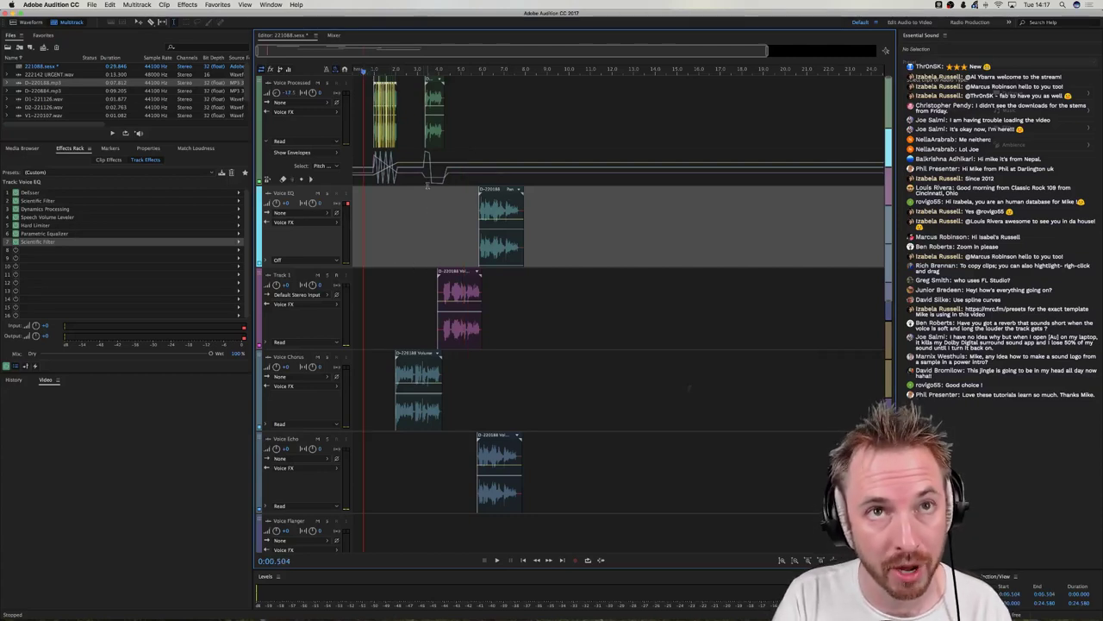
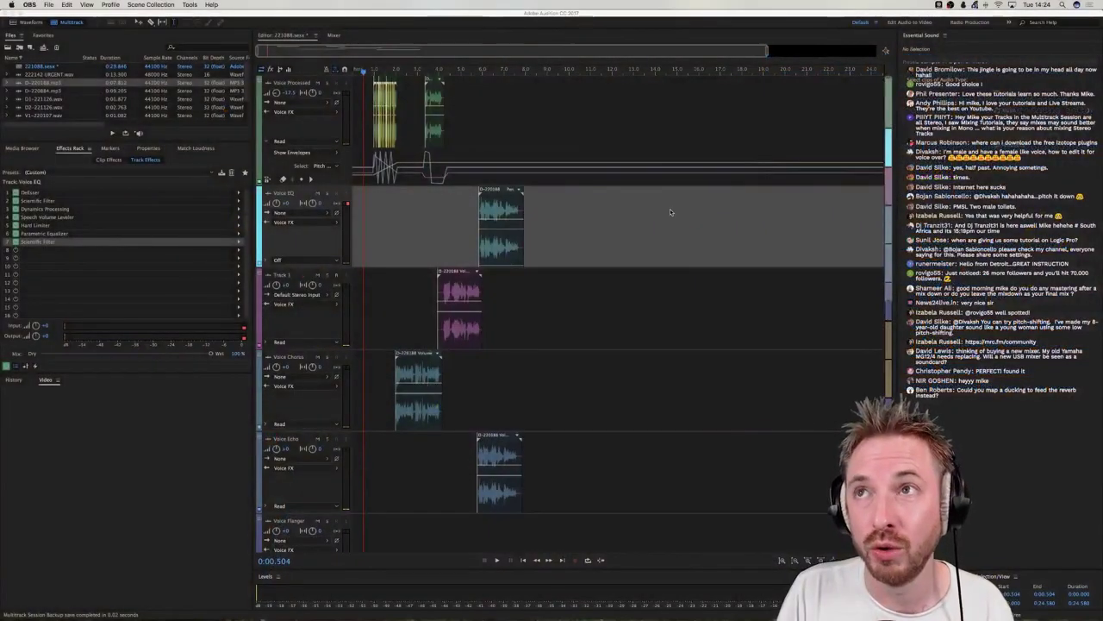
pyautogui.click(410, 231)
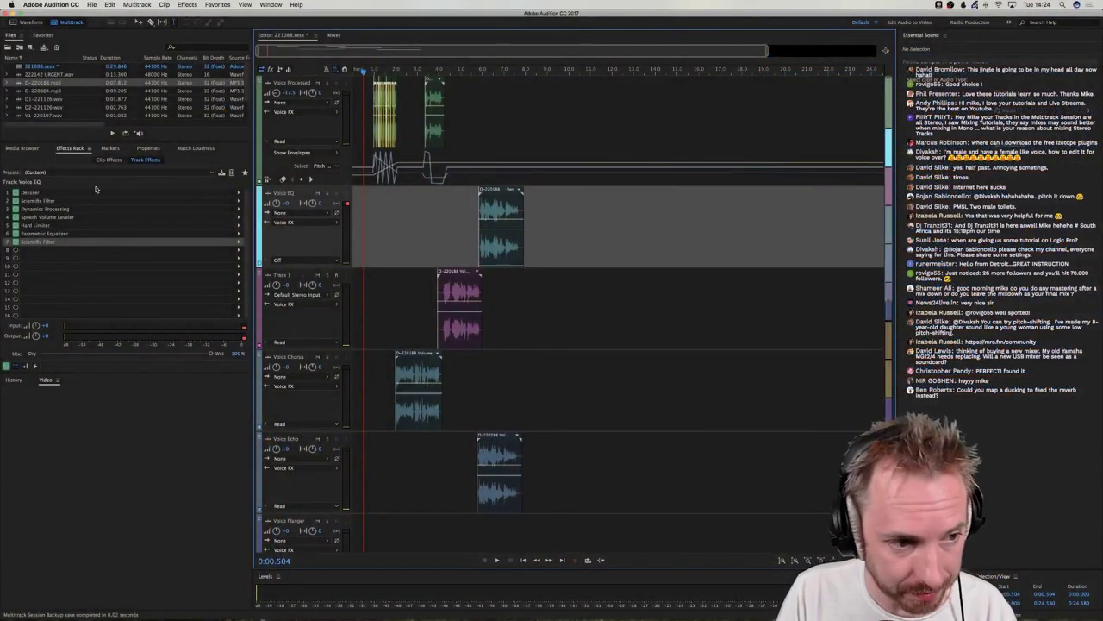
pyautogui.click(23, 148)
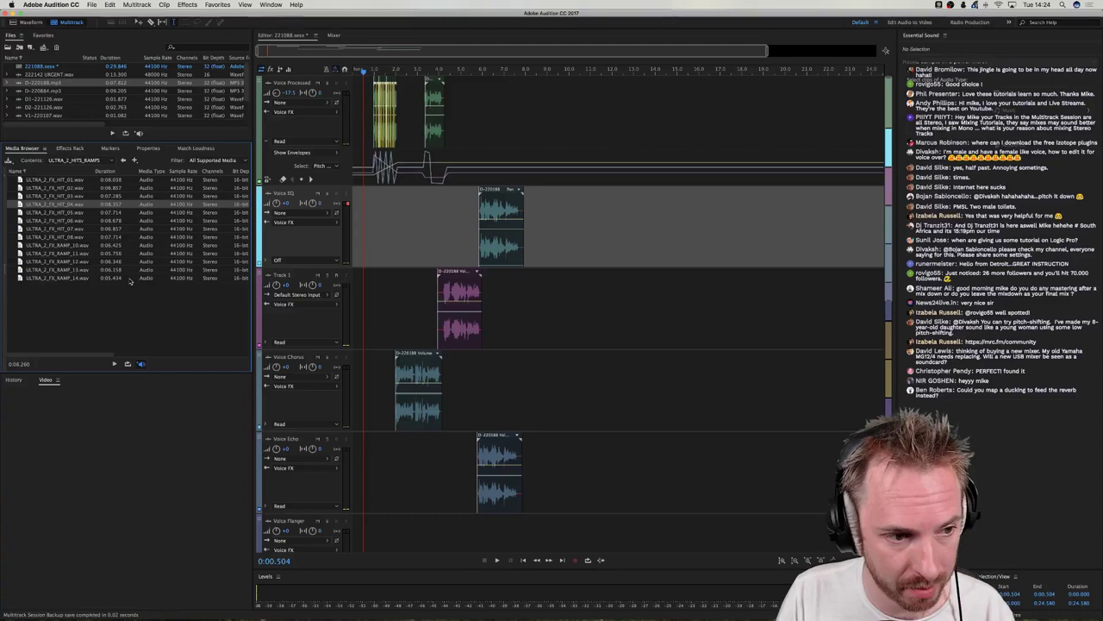
pyautogui.click(55, 213)
pyautogui.moveTo(50, 219); pyautogui.dragTo(341, 556)
pyautogui.scroll(-5, 426, 416)
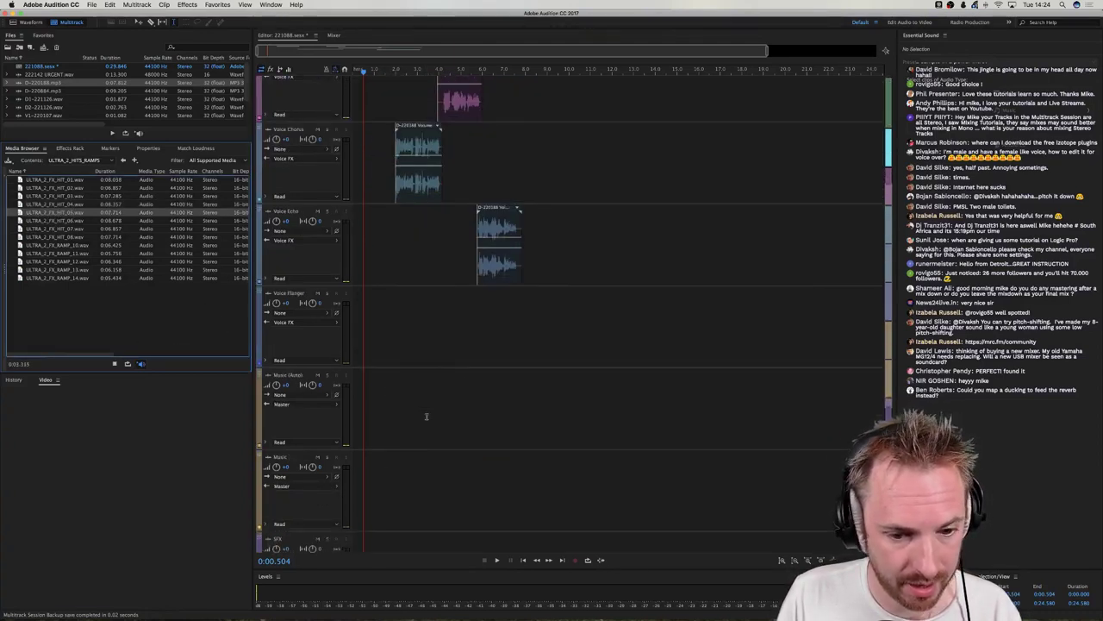
pyautogui.scroll(-1, 424, 415)
pyautogui.moveTo(55, 216); pyautogui.dragTo(366, 513)
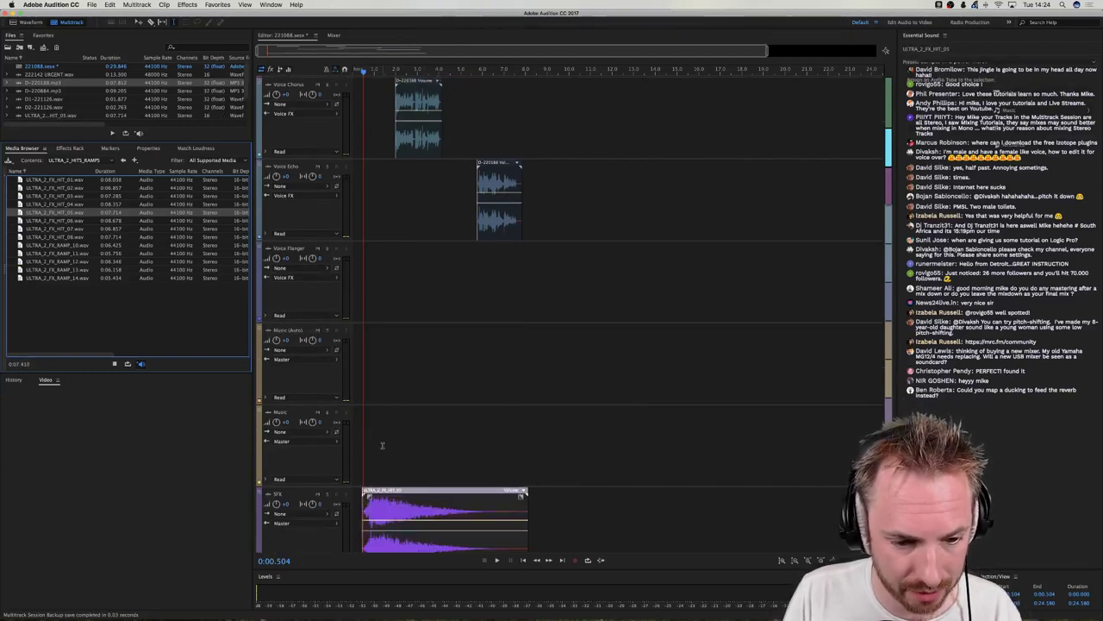
# Shift the SFX hit slightly later so its peak lines up with the start of the voice stutter at 0:01.006, and play it.
pyautogui.click(379, 399)
pyautogui.scroll(6, 378, 399)
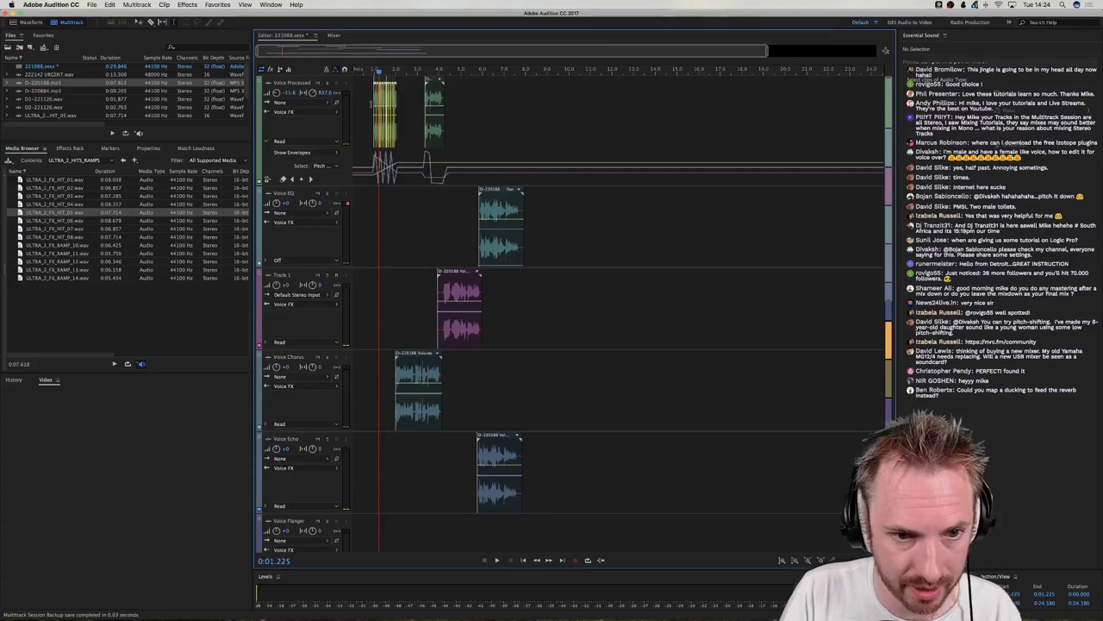
pyautogui.click(373, 73)
pyautogui.scroll(5, 373, 73)
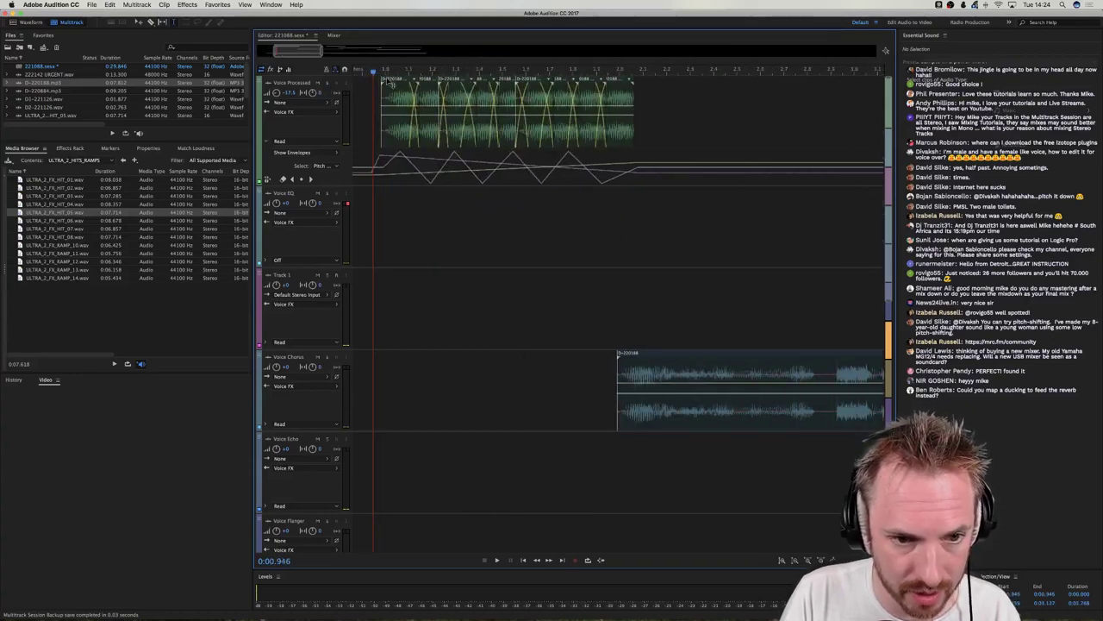
pyautogui.scroll(-5, 396, 213)
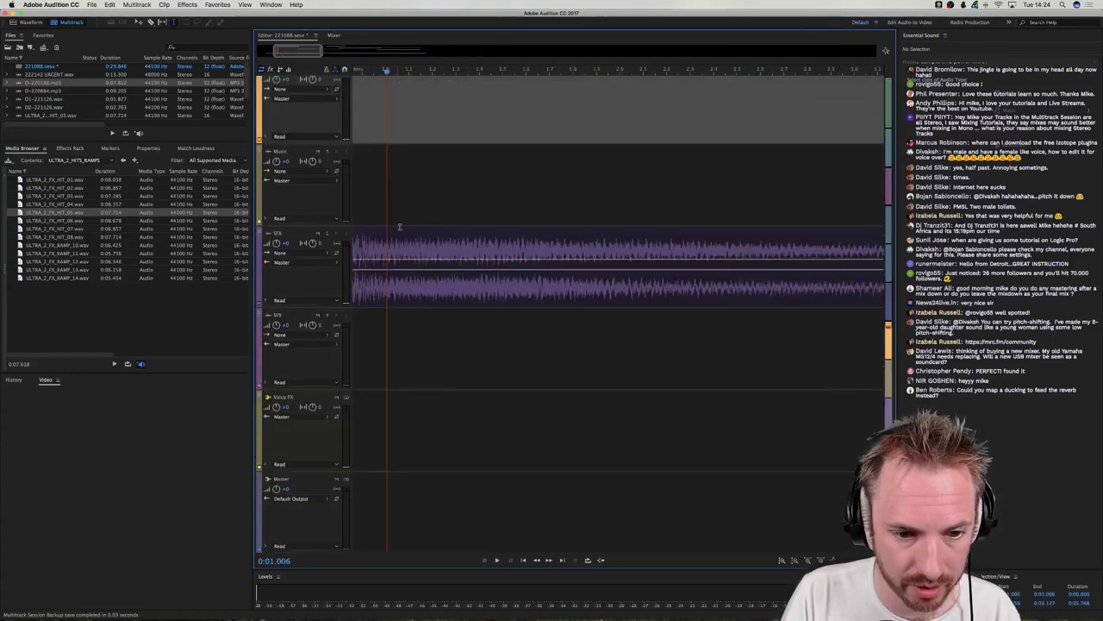
pyautogui.hscroll(-5, 481, 250)
pyautogui.moveTo(461, 231); pyautogui.dragTo(488, 231)
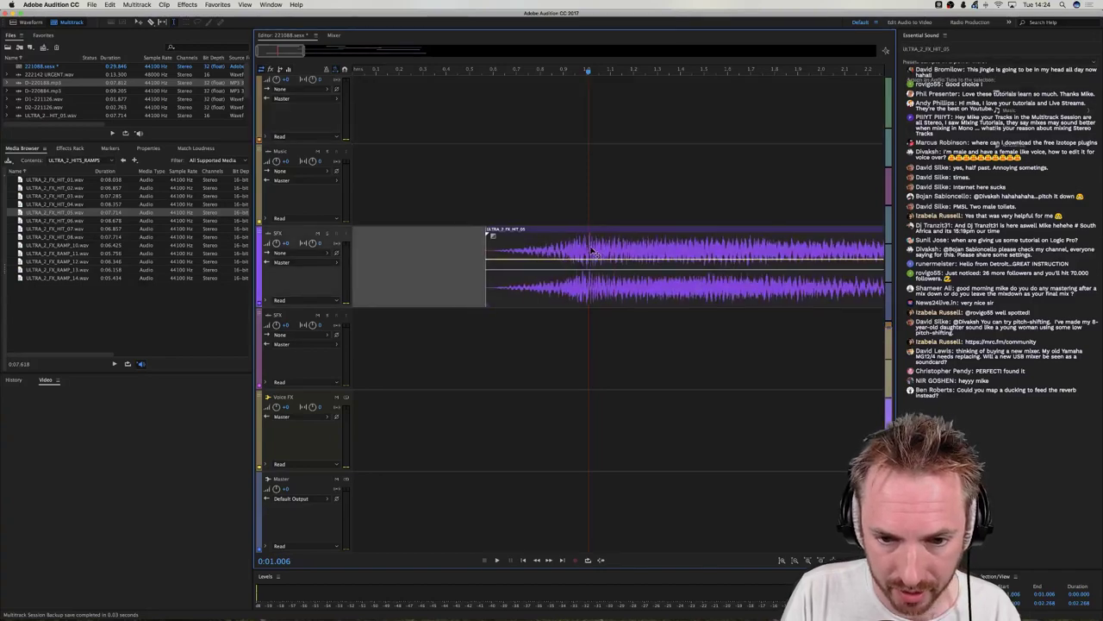
pyautogui.click(480, 177)
pyautogui.press('space')
pyautogui.scroll(-4, 578, 71)
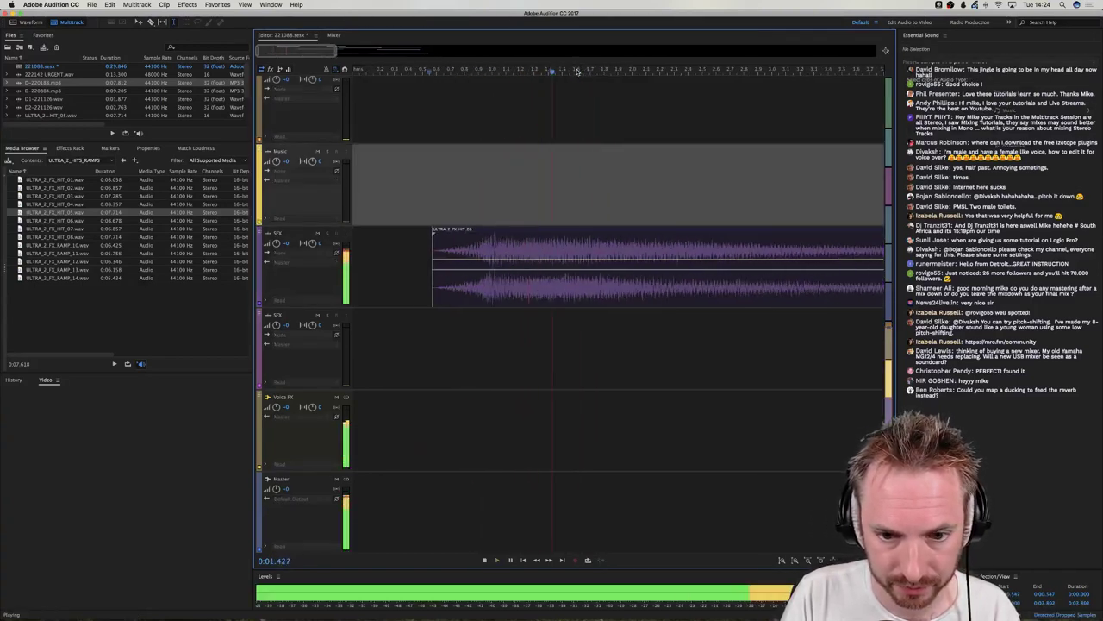
pyautogui.press('space')
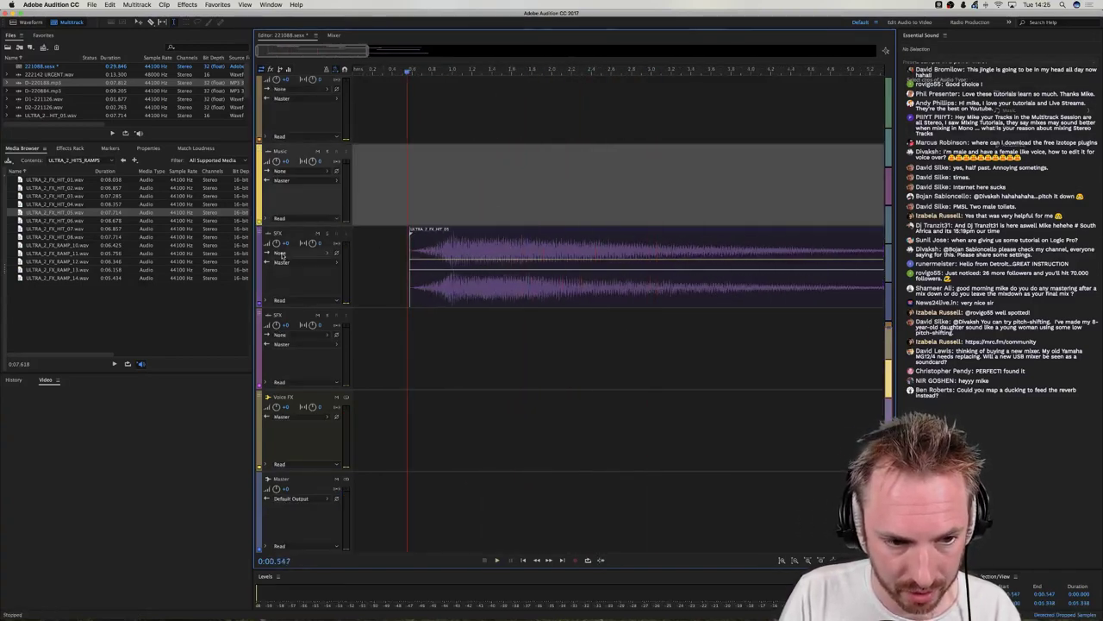
# Lower the first SFX track's volume to -6 dB and play the mix from 0:00.547.
pyautogui.click(276, 245)
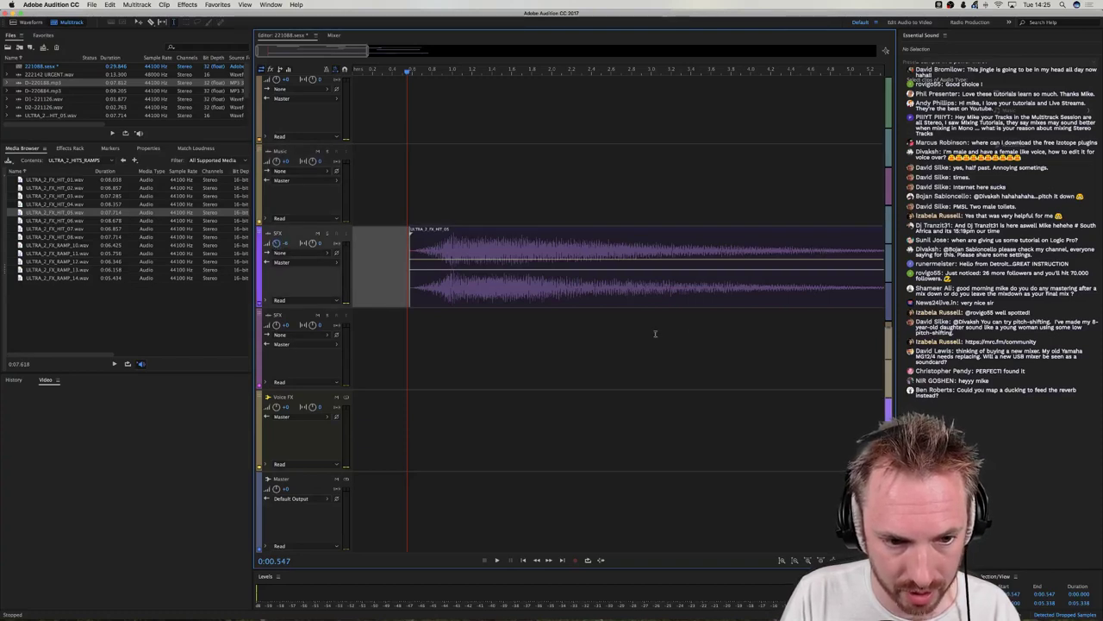
pyautogui.press('space')
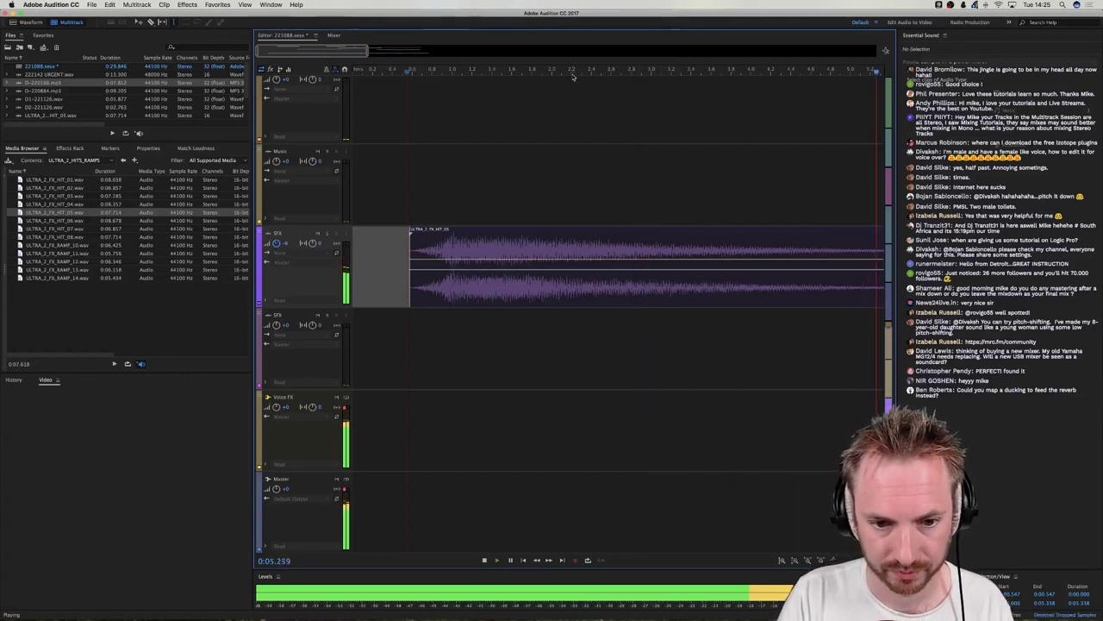
pyautogui.press('space')
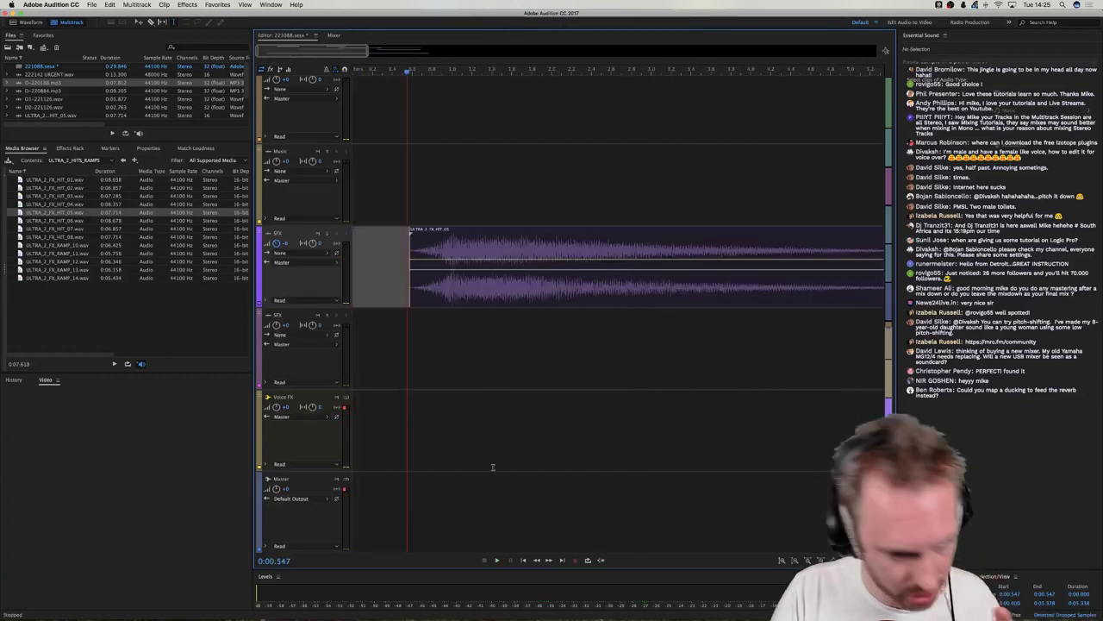
# Turn on the Analog Delay effect on the Voice FX bus and set the bus volume to +2.4 dB during playback.
pyautogui.click(383, 400)
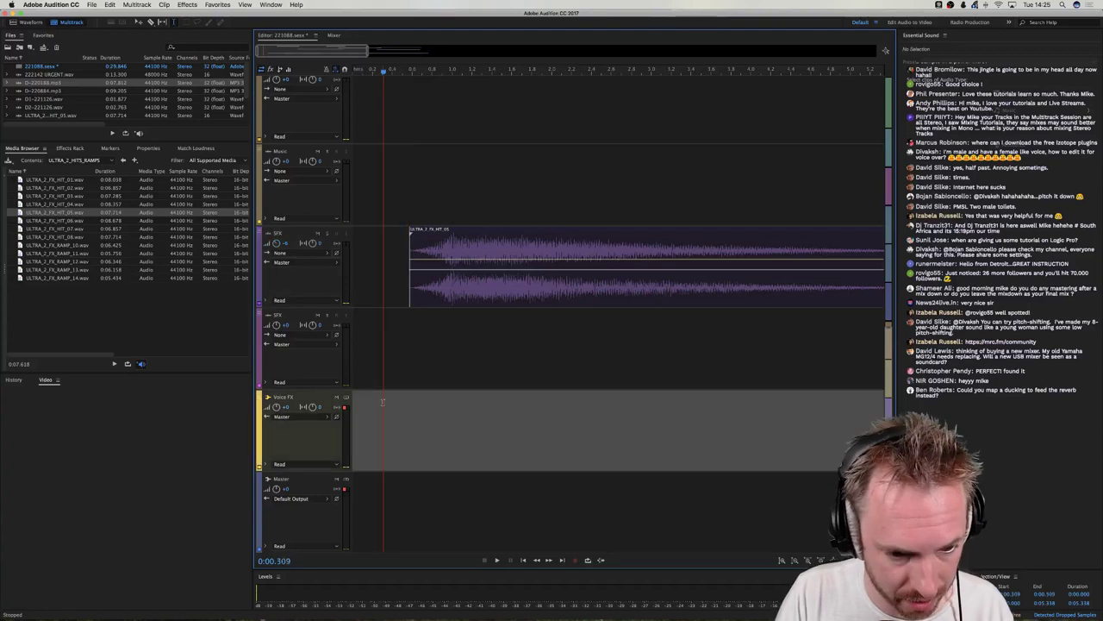
pyautogui.click(69, 149)
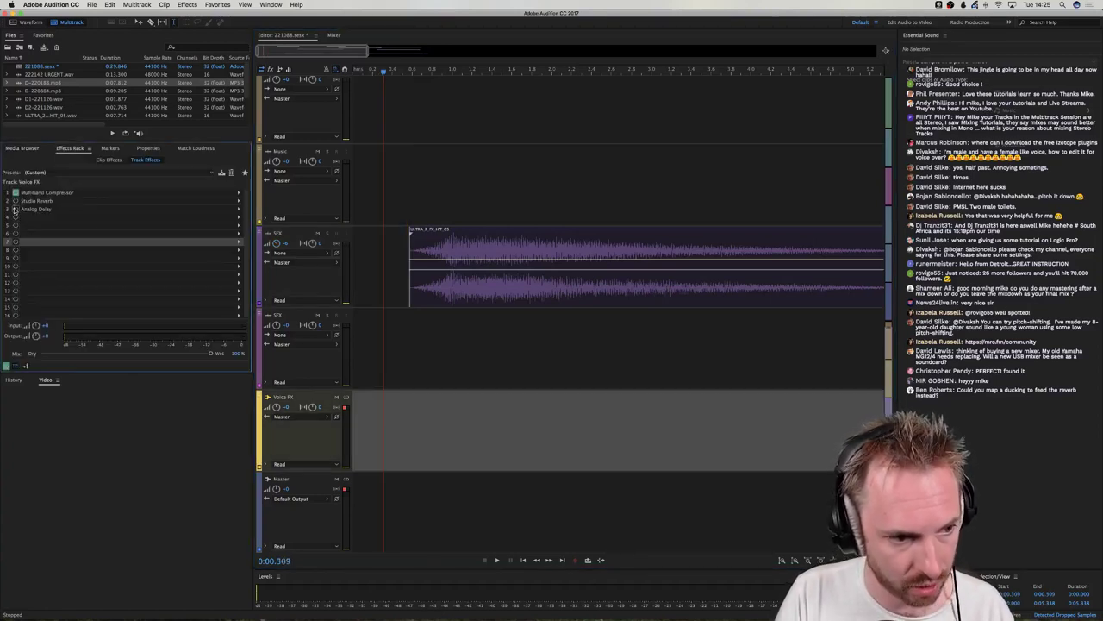
pyautogui.click(399, 437)
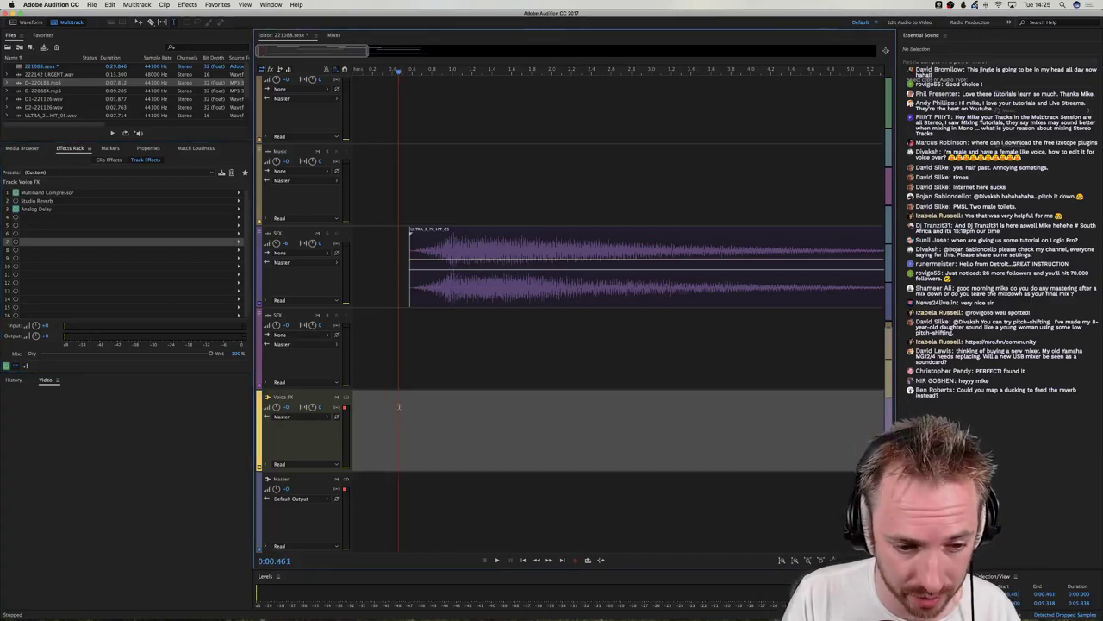
pyautogui.press('space')
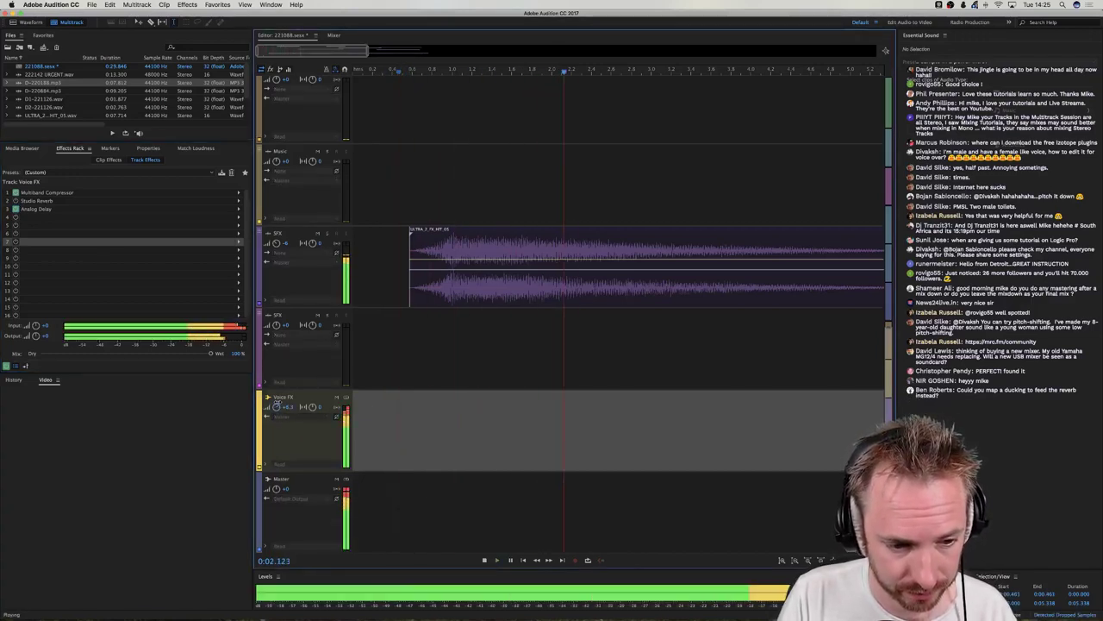
pyautogui.moveTo(277, 406); pyautogui.dragTo(276, 408)
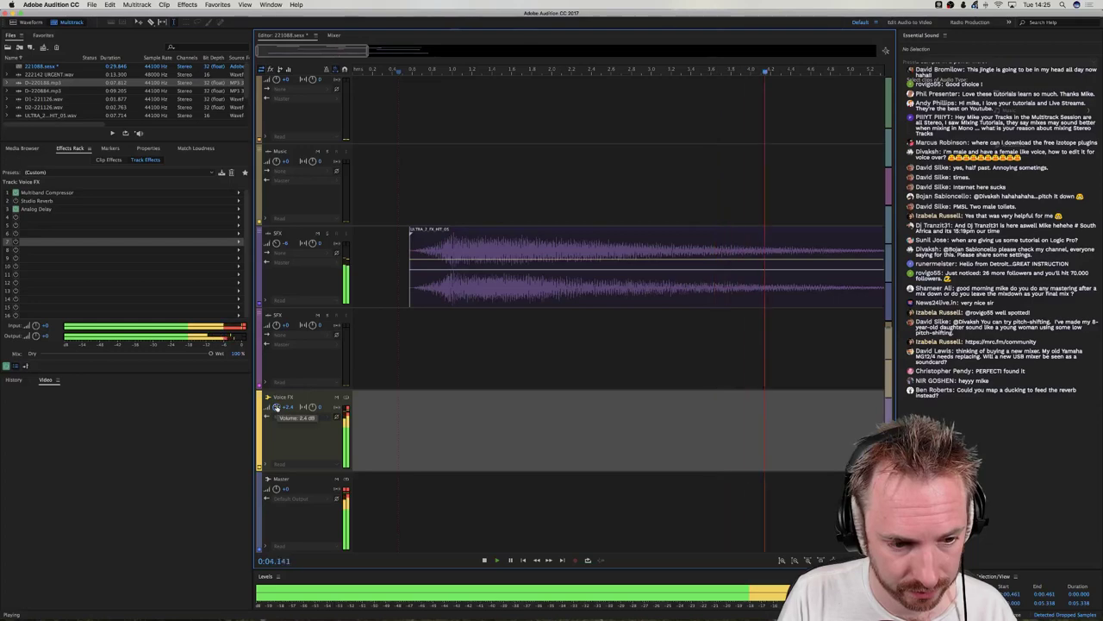
pyautogui.press('space')
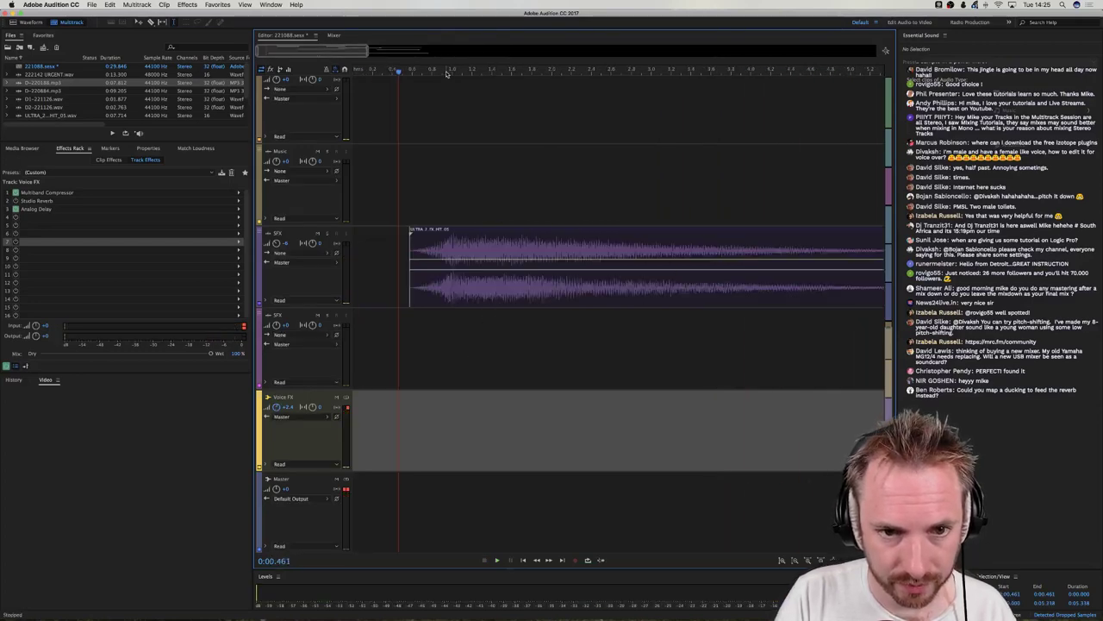
# Raise Track 1's volume to +4.2 dB and play the mix from 0:00.461.
pyautogui.scroll(-5, 447, 74)
pyautogui.scroll(5, 443, 104)
pyautogui.scroll(1, 445, 136)
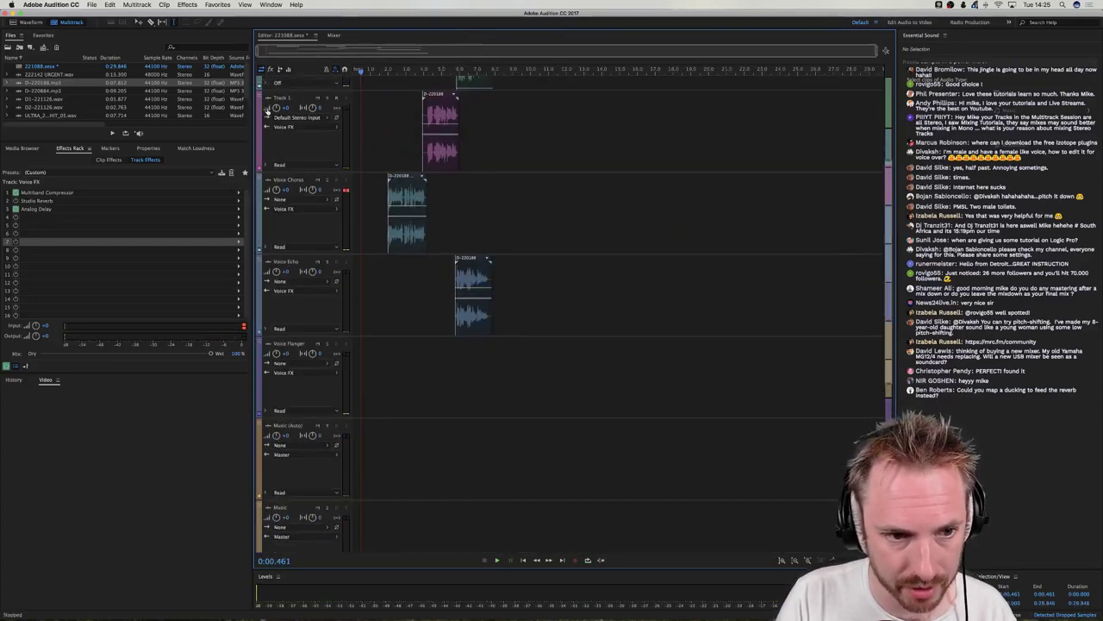
pyautogui.click(277, 108)
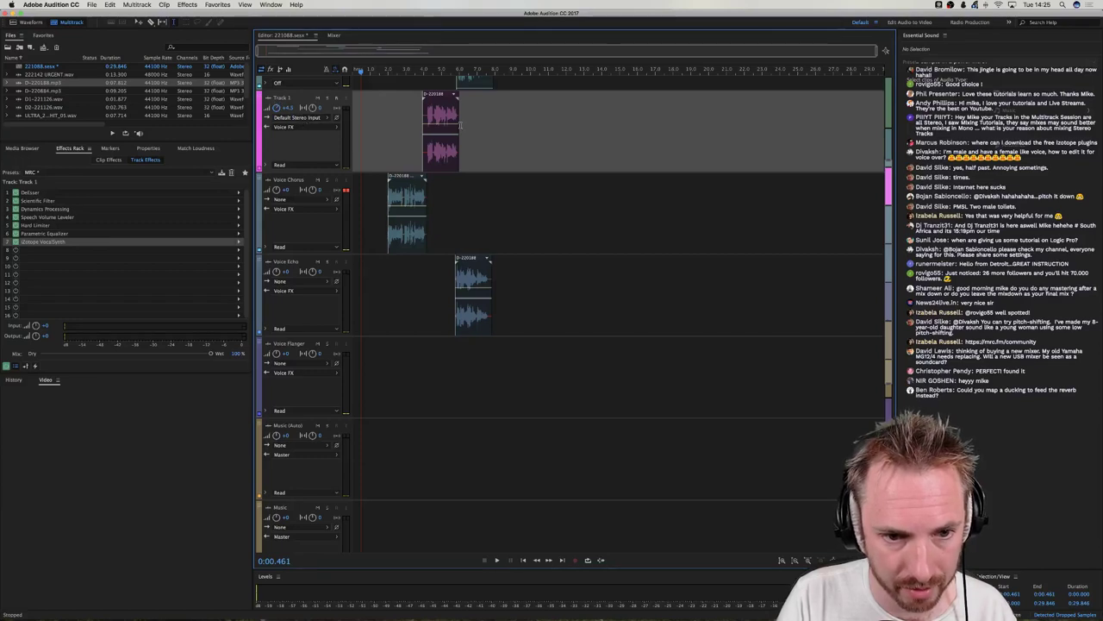
pyautogui.press('space')
pyautogui.scroll(-5, 410, 140)
pyautogui.scroll(3, 410, 139)
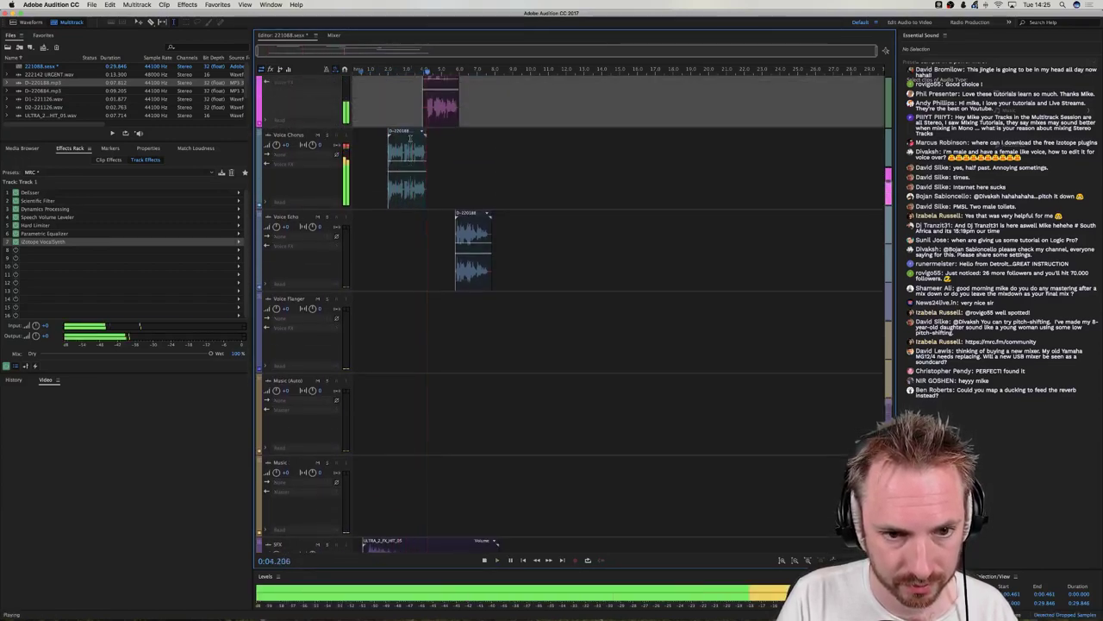
pyautogui.scroll(-4, 410, 138)
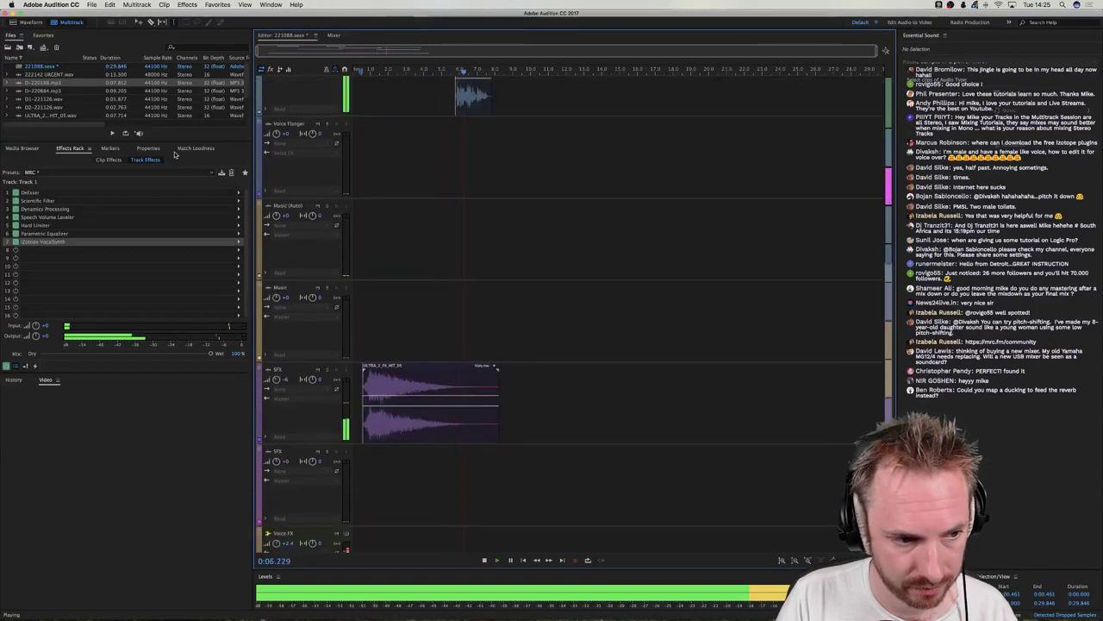
pyautogui.press('space')
# Browse to the ULTRA_2_FX_MICRO folder and place ULTRA_2_FX_MICRO_16.wav on the empty second SFX track.
pyautogui.click(23, 149)
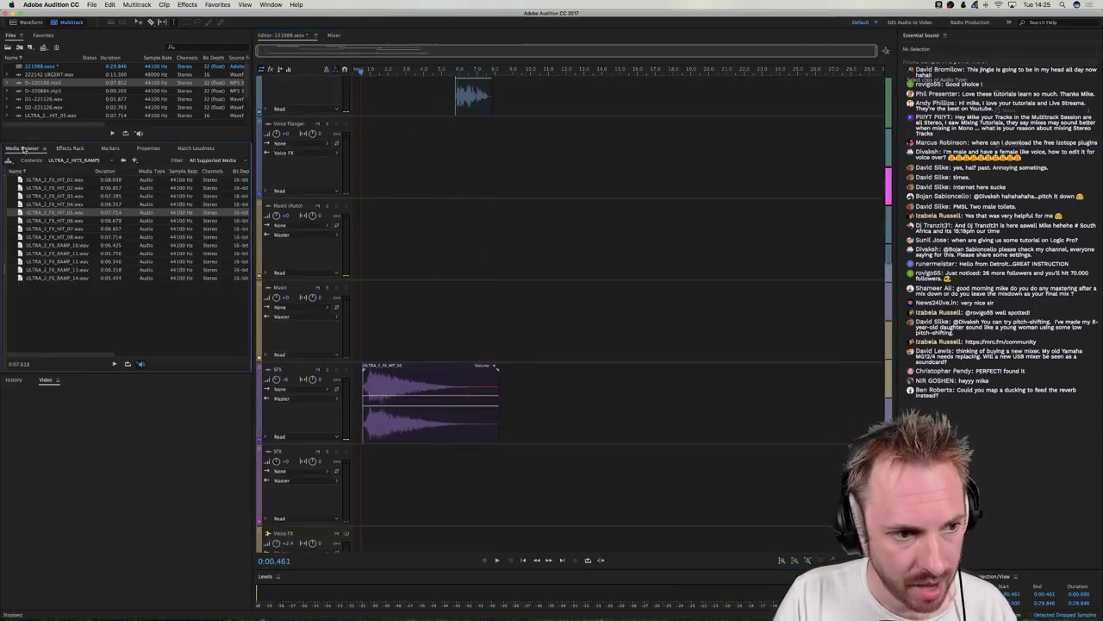
pyautogui.click(123, 160)
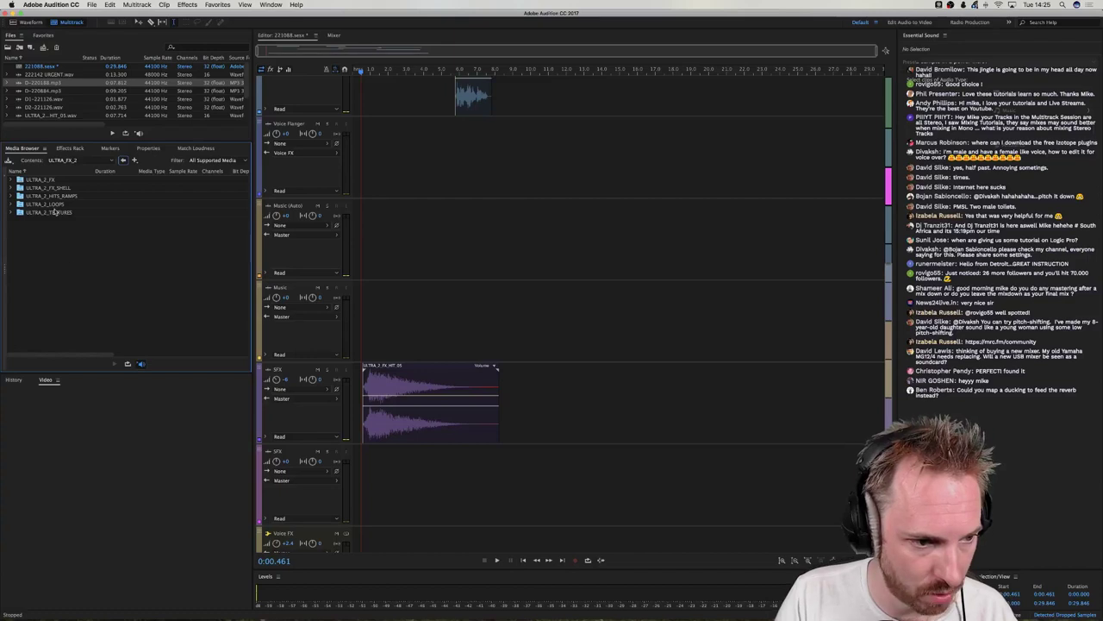
pyautogui.doubleClick(40, 179)
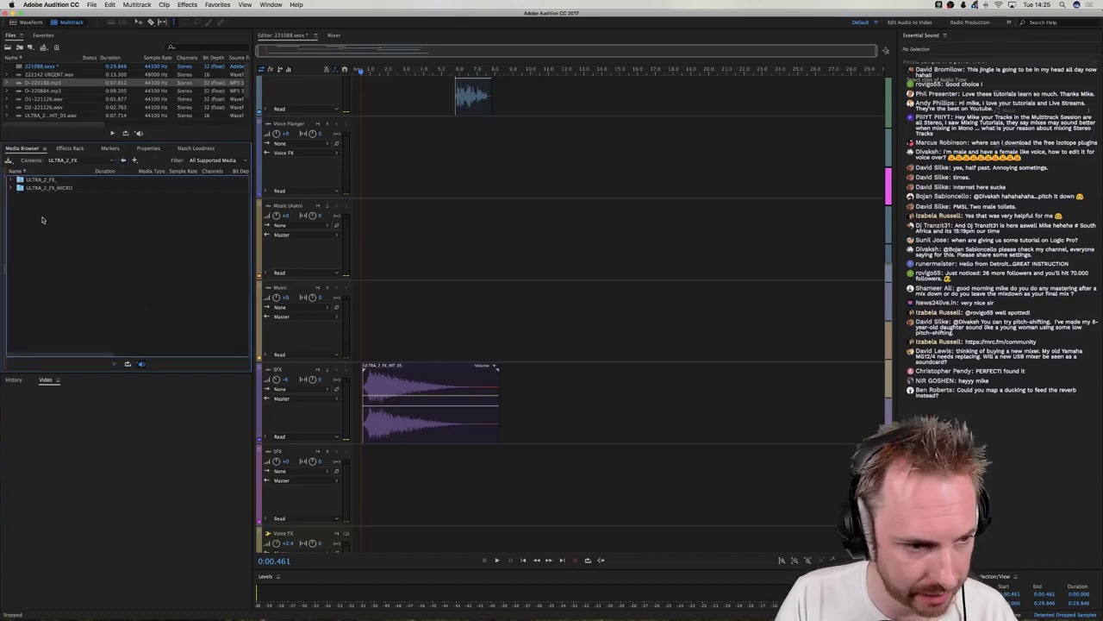
pyautogui.doubleClick(47, 187)
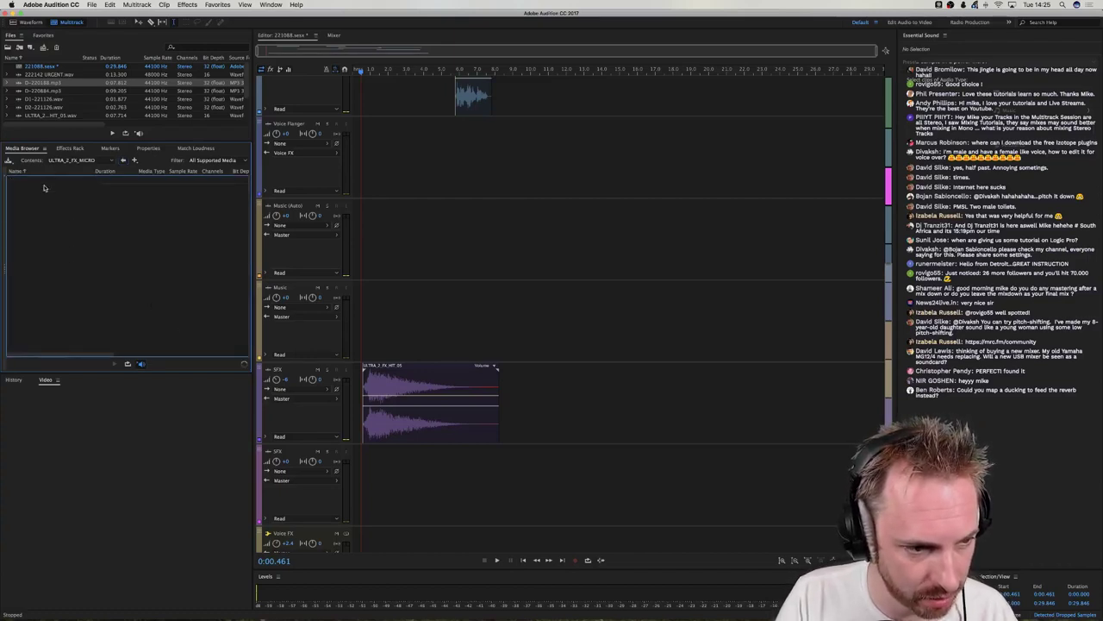
pyautogui.moveTo(56, 306); pyautogui.dragTo(429, 470)
# Play the mix around 0:03 to locate the transition into Track 1's voice clip.
pyautogui.click(403, 309)
pyautogui.scroll(5, 402, 309)
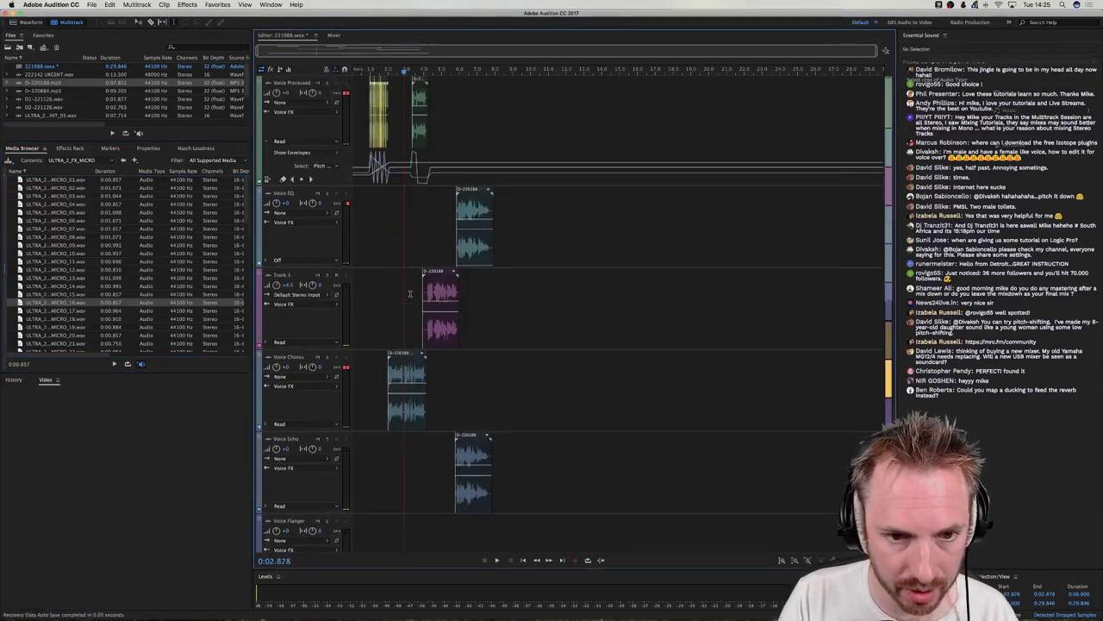
pyautogui.press('space')
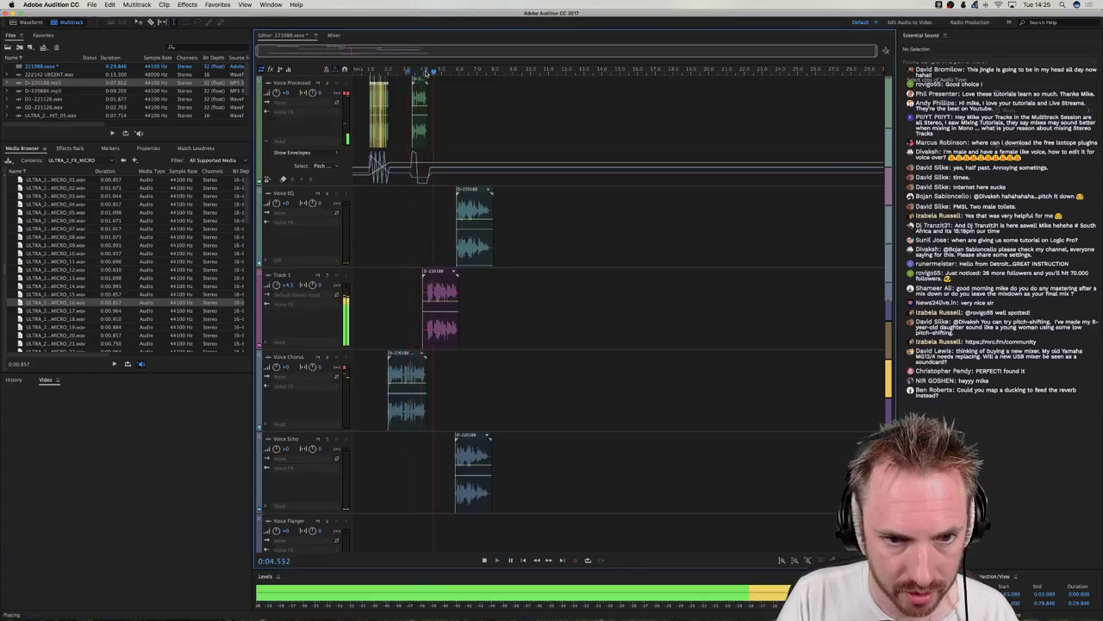
pyautogui.press('space')
# Move the ULTRA_2_FX_MICRO_16 clip to about 0:03.7, just before Track 1's voice clip, and play the mix from 0:03.121.
pyautogui.scroll(3, 426, 69)
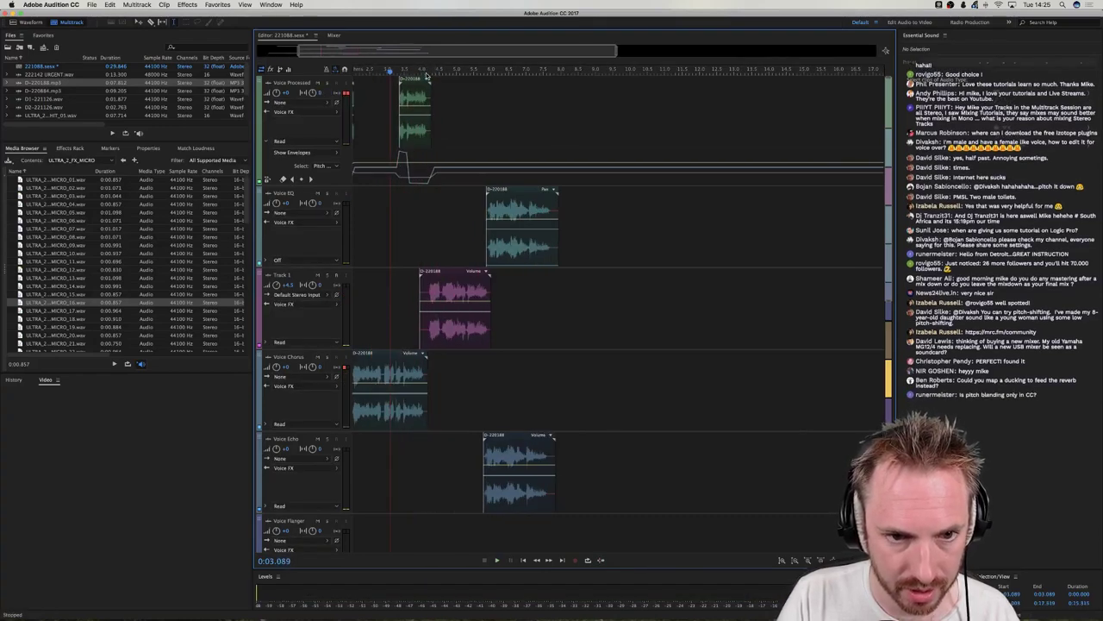
pyautogui.scroll(-10, 419, 196)
pyautogui.moveTo(433, 362)
pyautogui.mouseDown()
pyautogui.moveTo(418, 362)
pyautogui.moveTo(429, 374)
pyautogui.mouseUp()
pyautogui.click(393, 362)
pyautogui.press('space')
pyautogui.press('space')
pyautogui.press('space')
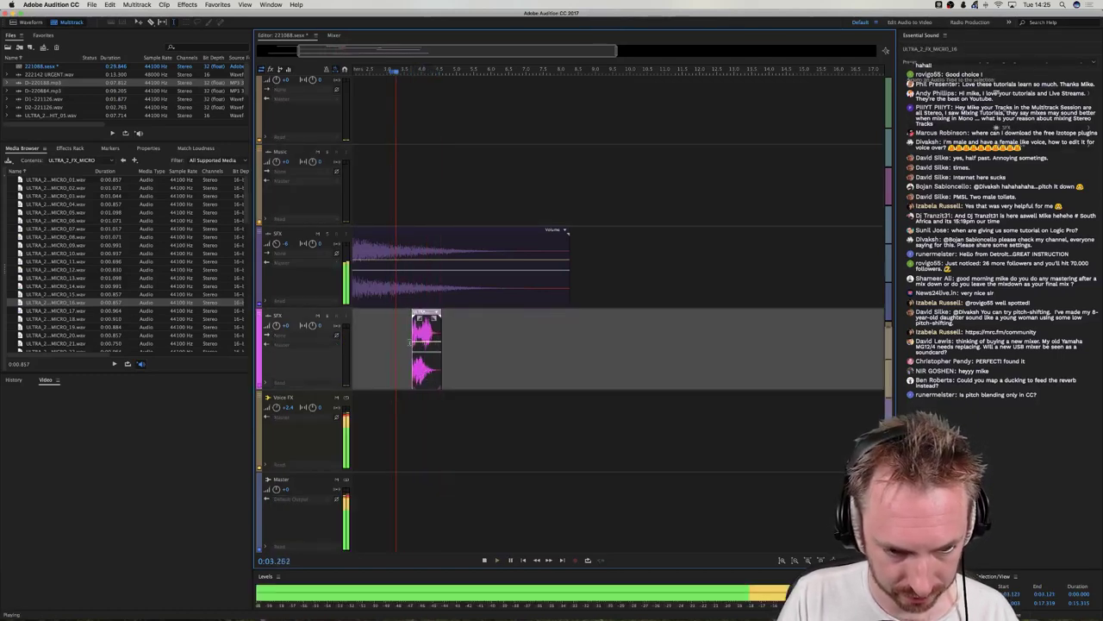
pyautogui.press('space')
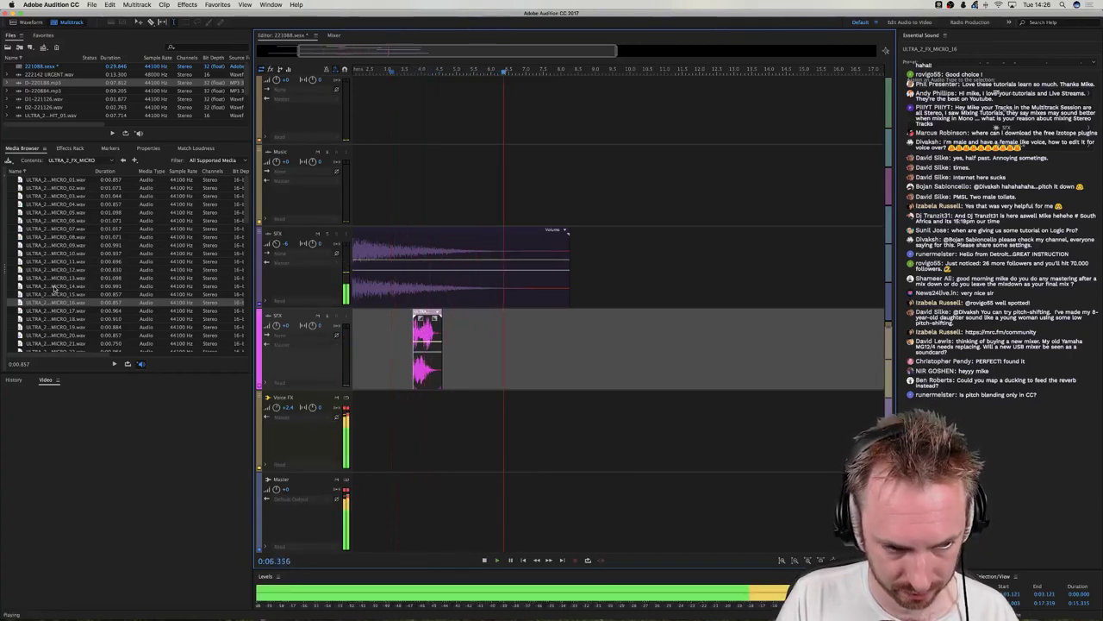
# Place ULTRA_2_FX_MICRO_14.wav on the second SFX track at about 0:05.5, leading into the Voice Echo clip, and play the transition.
pyautogui.press('space')
pyautogui.moveTo(422, 340); pyautogui.dragTo(473, 345)
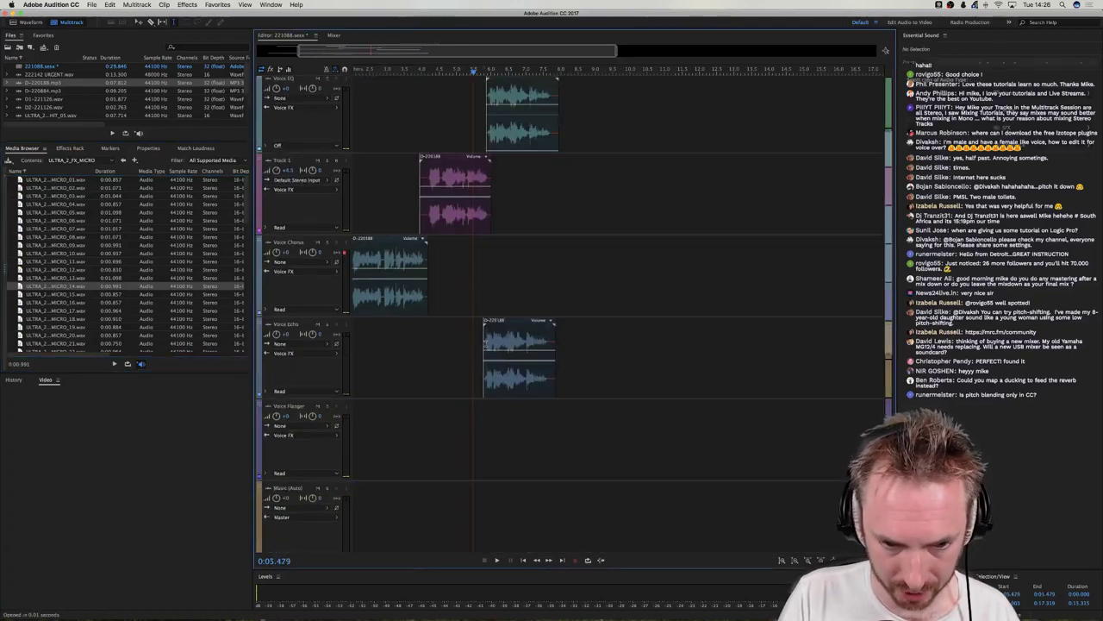
pyautogui.click(486, 405)
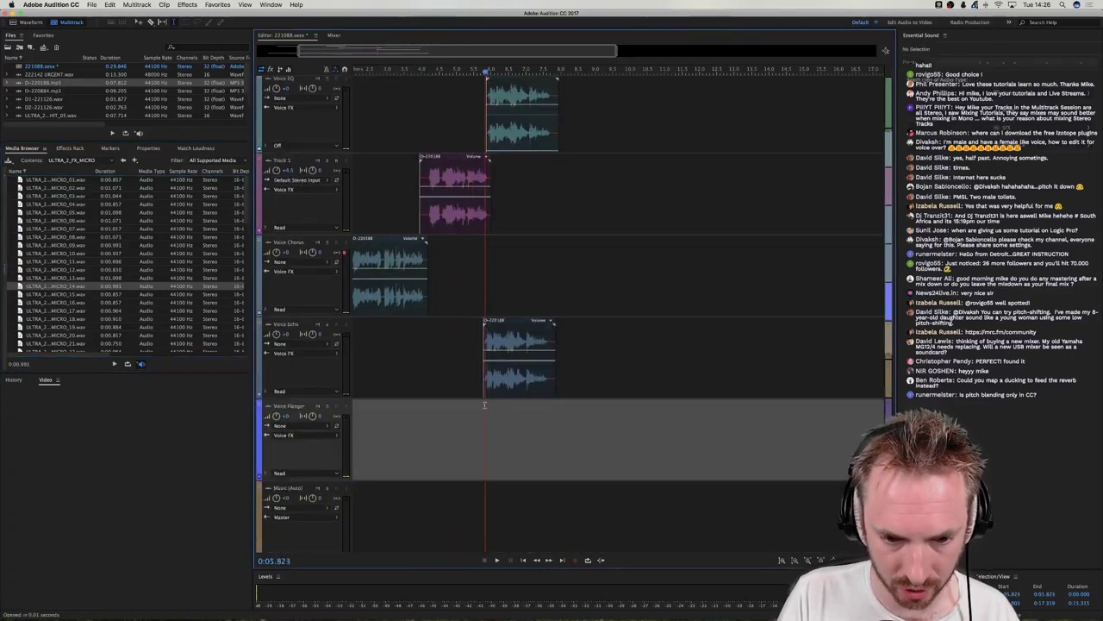
pyautogui.scroll(-5, 485, 404)
pyautogui.moveTo(530, 408); pyautogui.dragTo(510, 408)
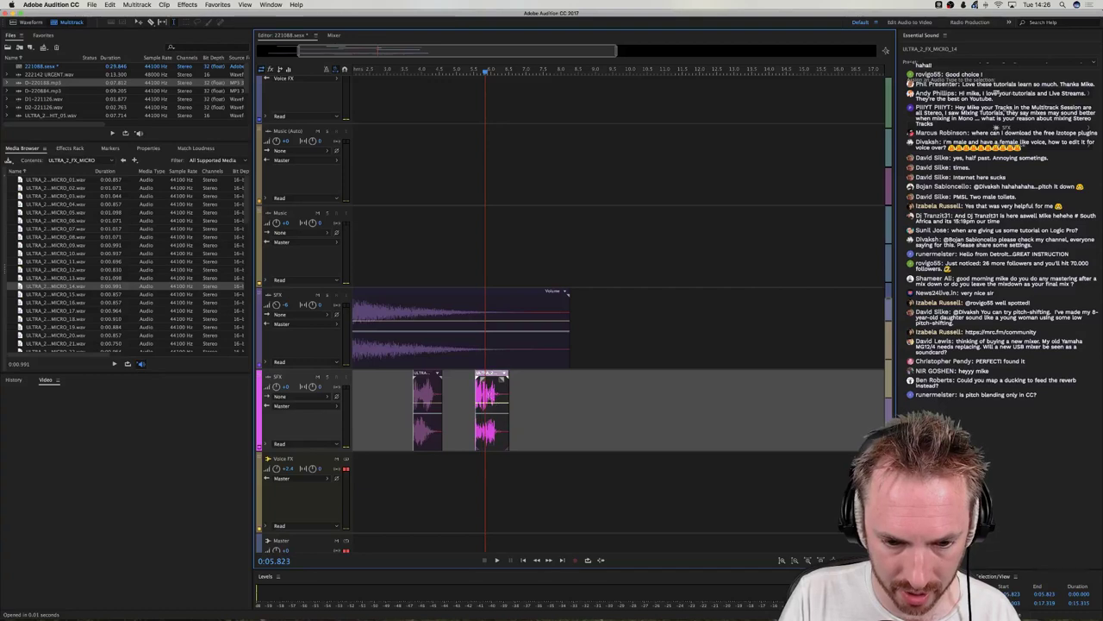
pyautogui.press('space')
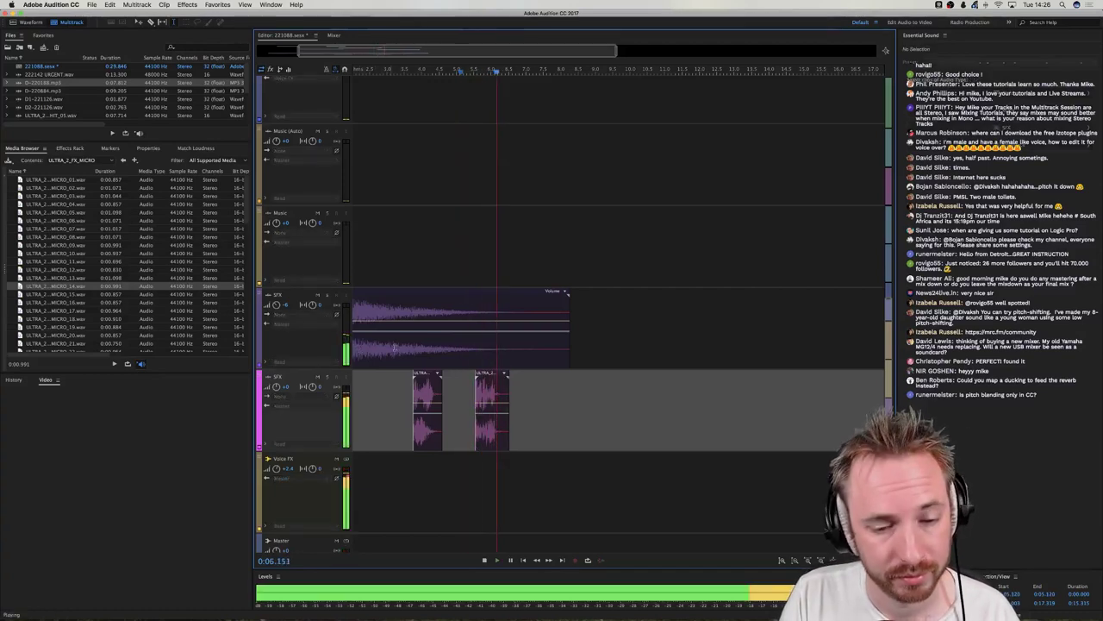
pyautogui.press('space')
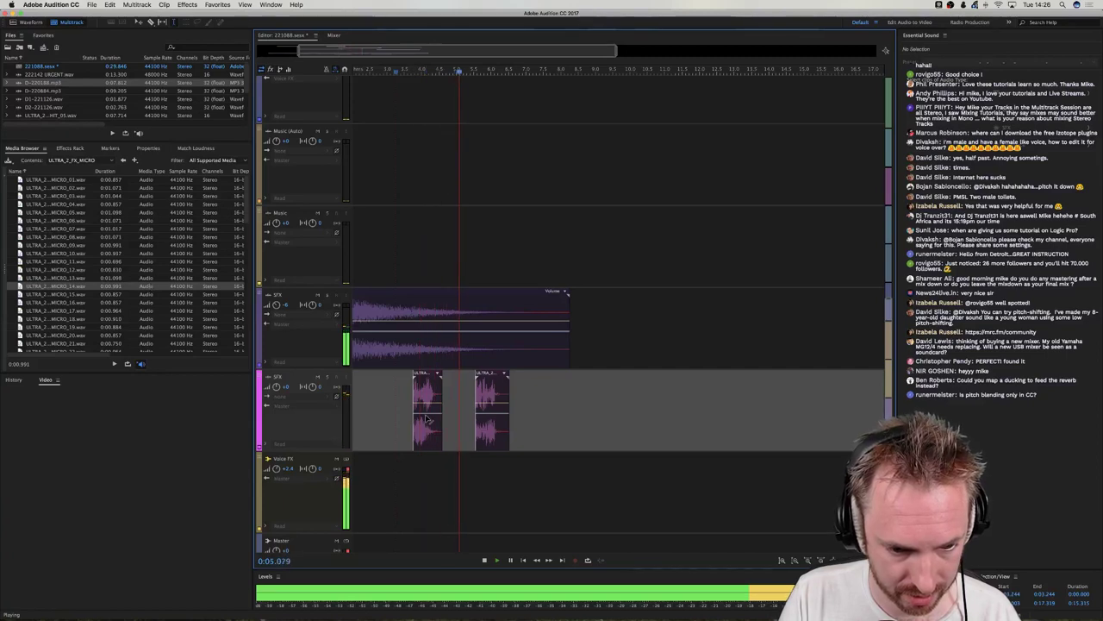
# Nudge the ULTRA_2_FX_MICRO_16 clip slightly earlier and play the mix from 0:03.244.
pyautogui.press('space')
pyautogui.moveTo(427, 420); pyautogui.dragTo(428, 395)
pyautogui.press('space')
pyautogui.press('space')
pyautogui.press('space')
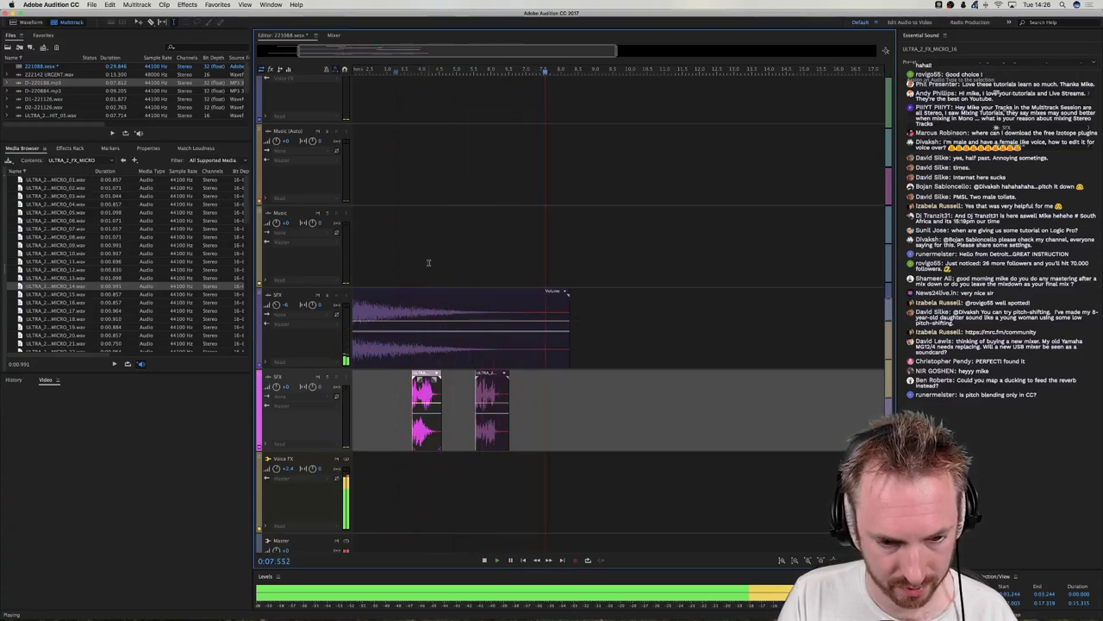
pyautogui.press('space')
# Copy Track 1's voice clip onto the Voice EQ track at nearly the same start, and set the playhead to 0:03.700.
pyautogui.scroll(10, 427, 262)
pyautogui.moveTo(449, 276); pyautogui.dragTo(442, 226)
pyautogui.click(466, 231)
pyautogui.scroll(5, 412, 74)
pyautogui.click(415, 231)
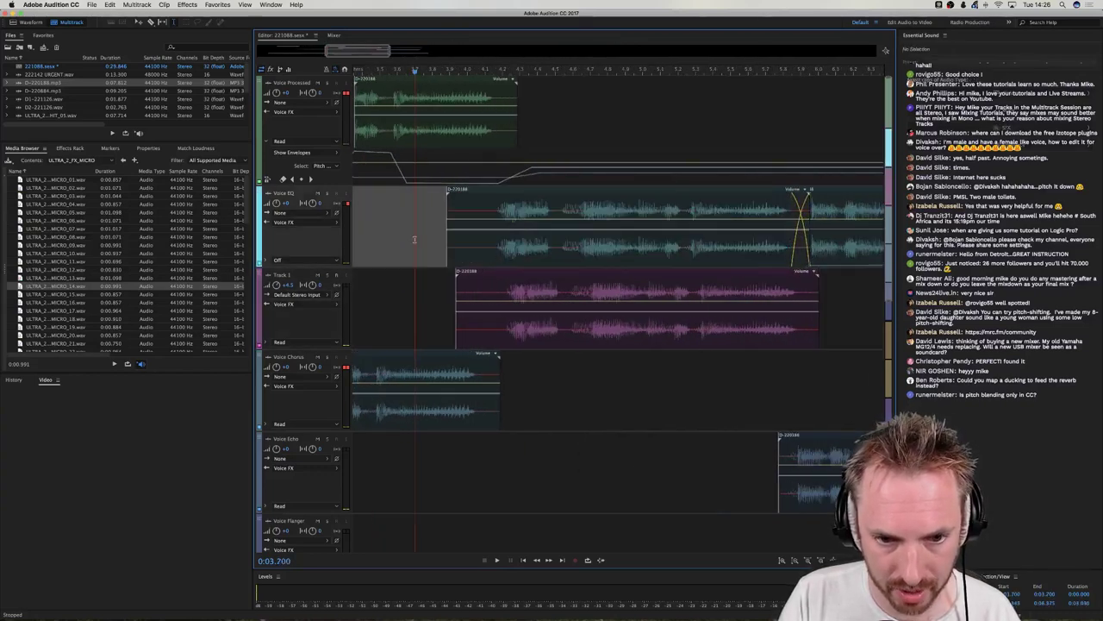
# Shift the copied Voice EQ clip slightly later and lower its clip volume envelope while listening from 0:03.700.
pyautogui.press('space')
pyautogui.click(509, 233)
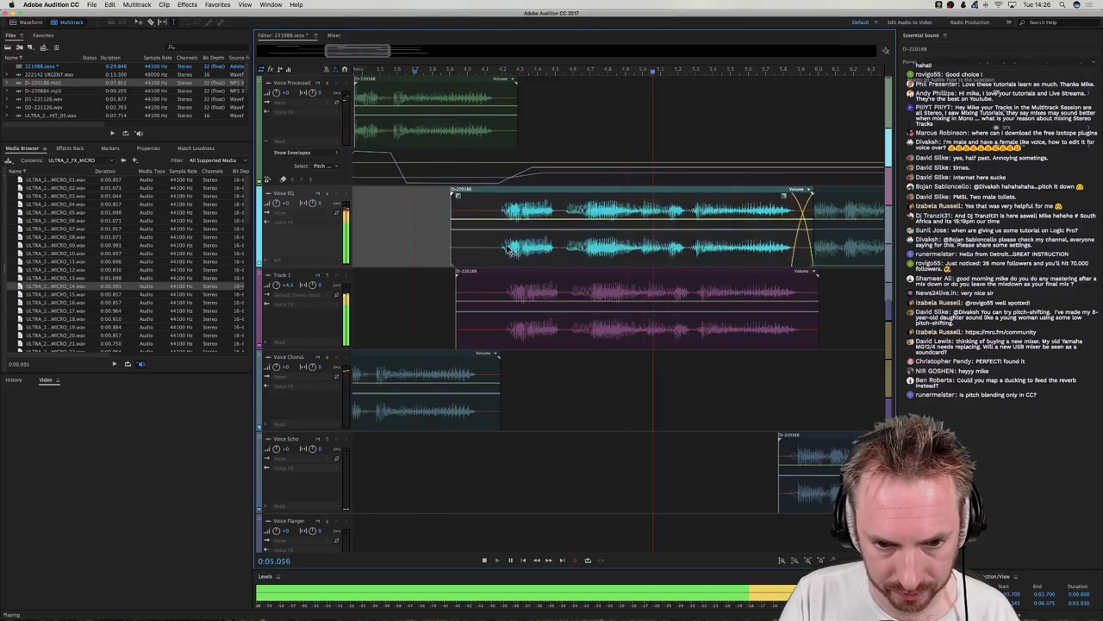
pyautogui.press('space')
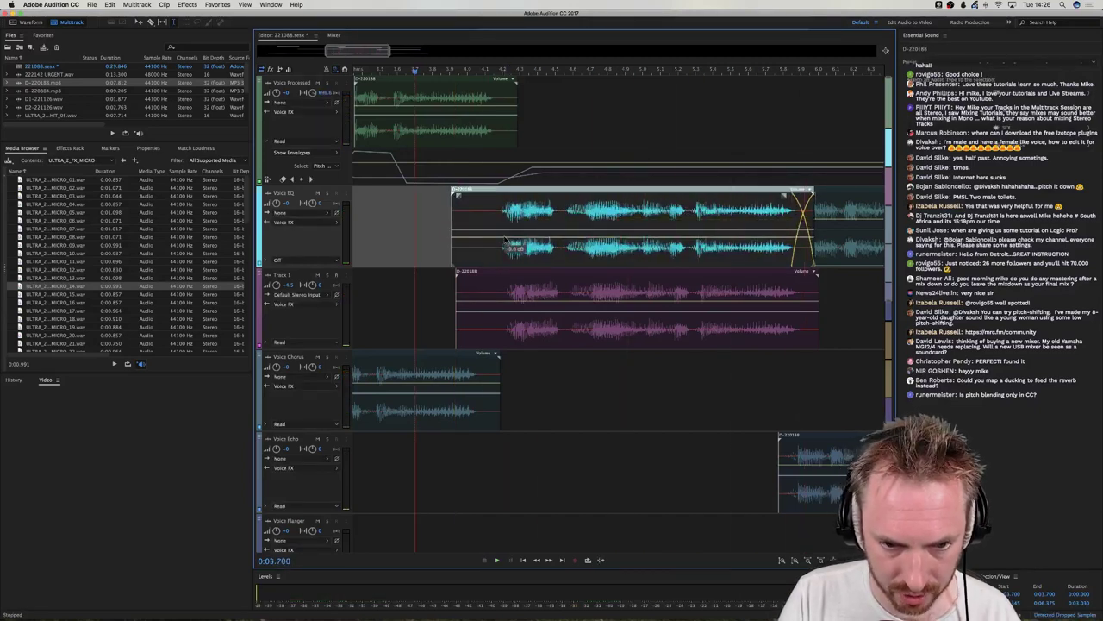
pyautogui.press('space')
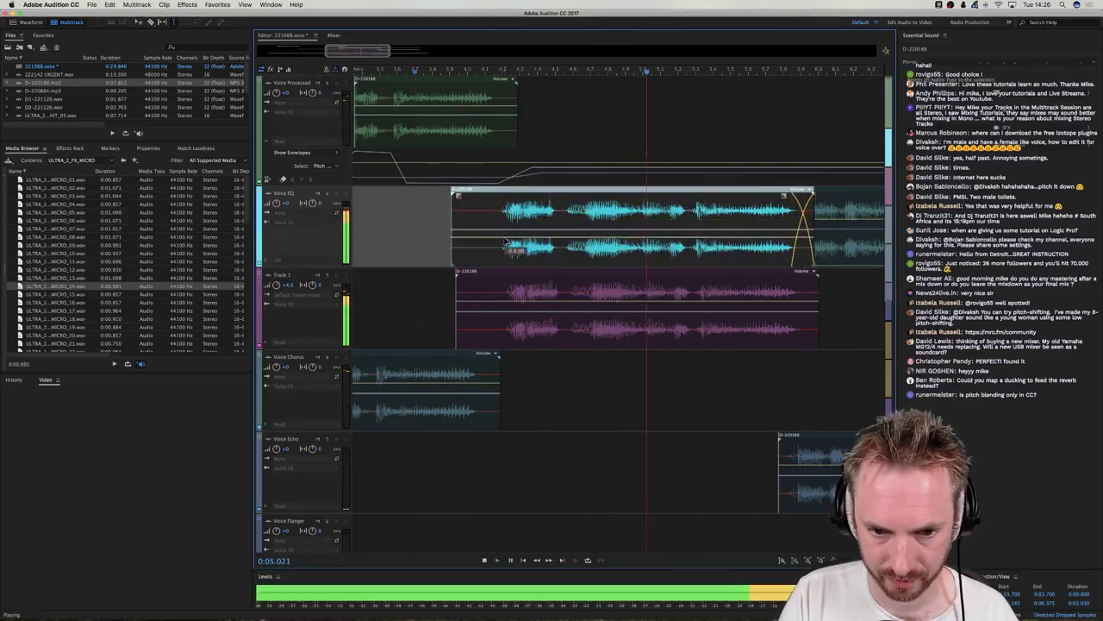
pyautogui.press('space')
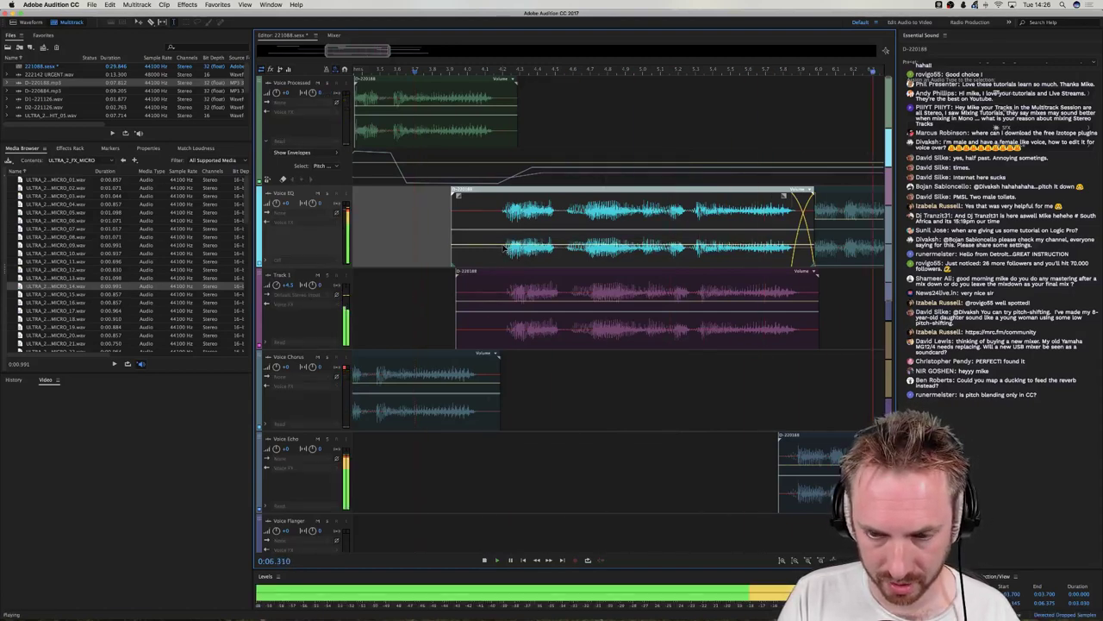
pyautogui.press('space')
# Lower the copied Voice EQ clip's volume envelope a touch further and play the layered voices with the sound effects.
pyautogui.hscroll(4, 657, 235)
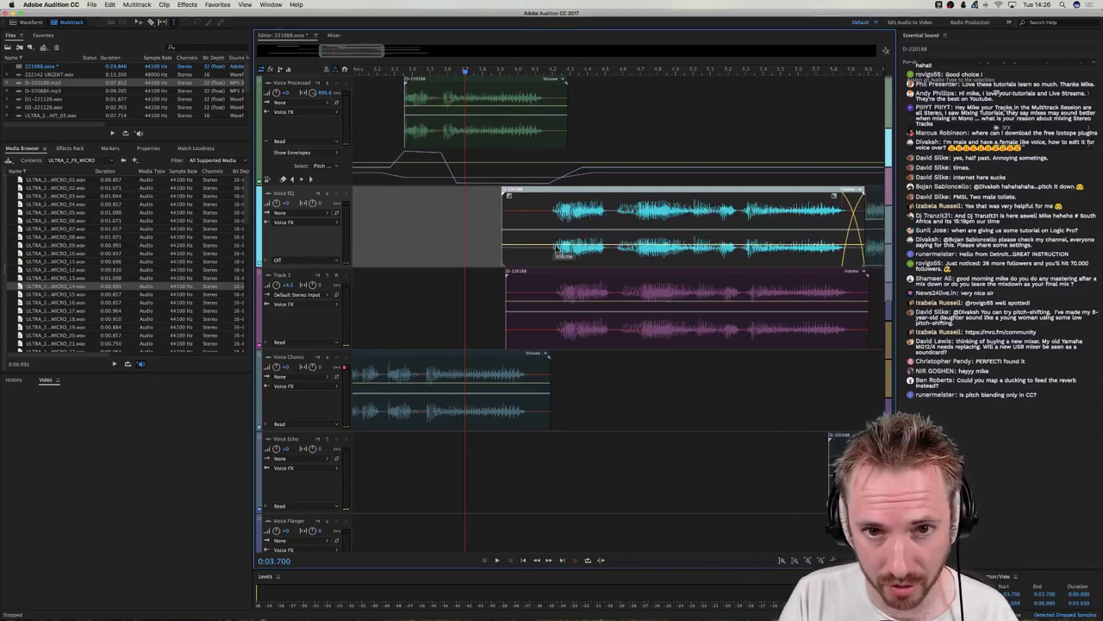
pyautogui.moveTo(549, 246); pyautogui.dragTo(550, 249)
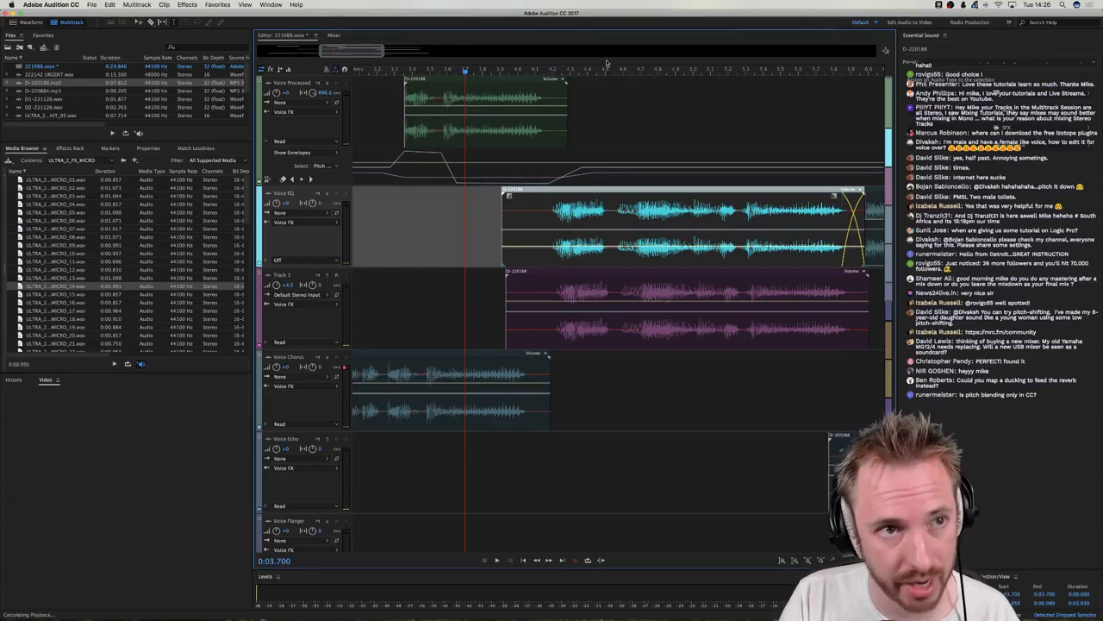
pyautogui.scroll(-6, 591, 114)
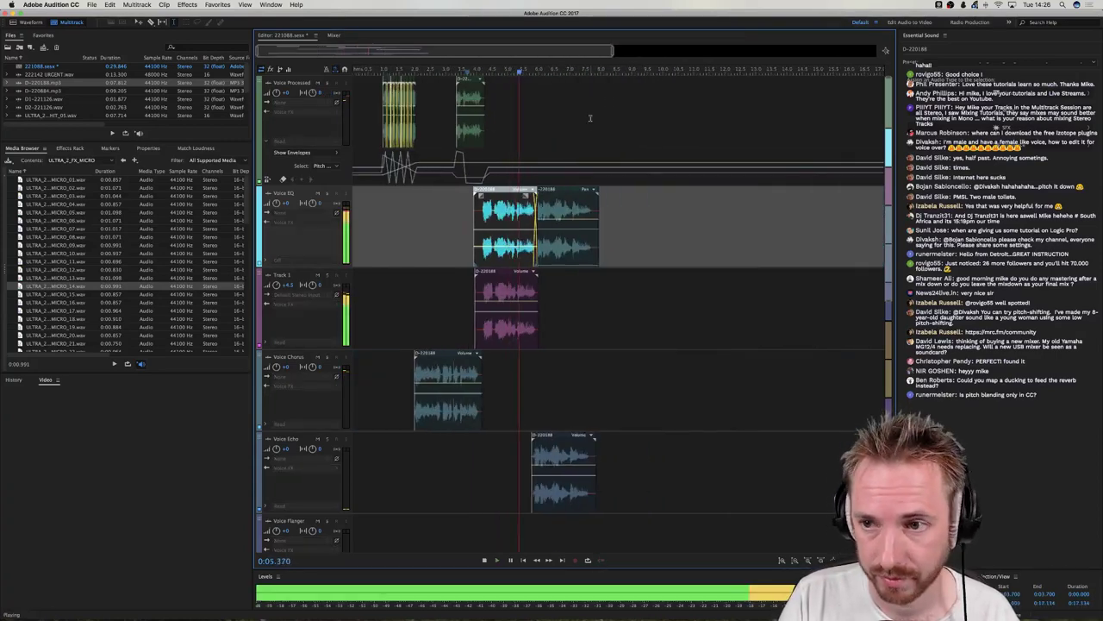
pyautogui.scroll(-10, 590, 113)
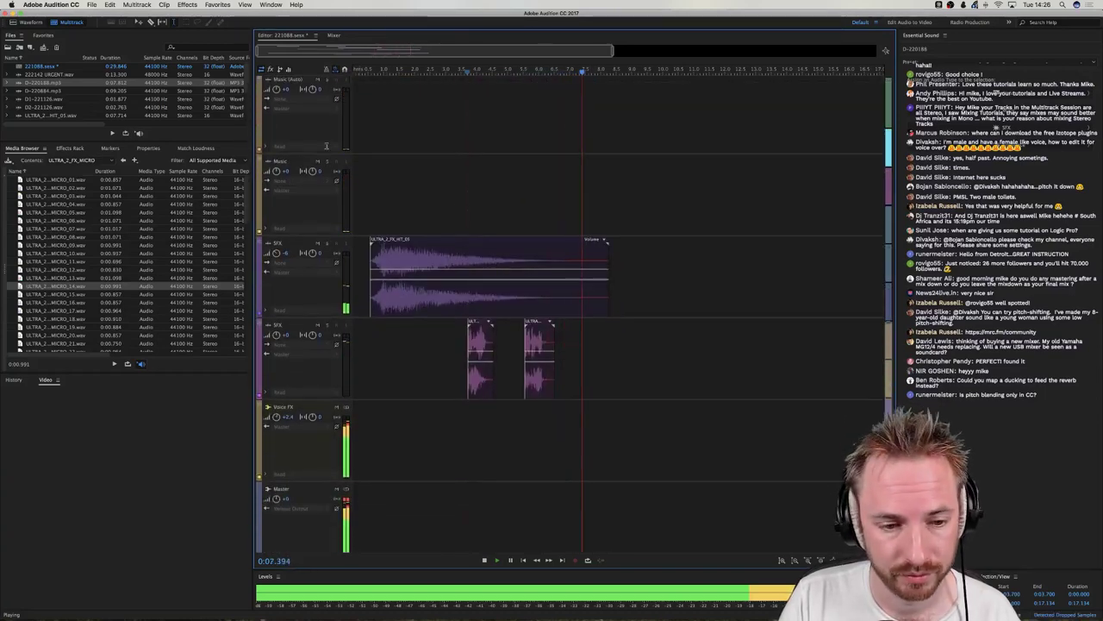
pyautogui.press('space')
# Browse to the House-Techno folder in Music Beds and place the 003 Full Mix Bass & Drums Zenhiser file on the Music track.
pyautogui.click(84, 160)
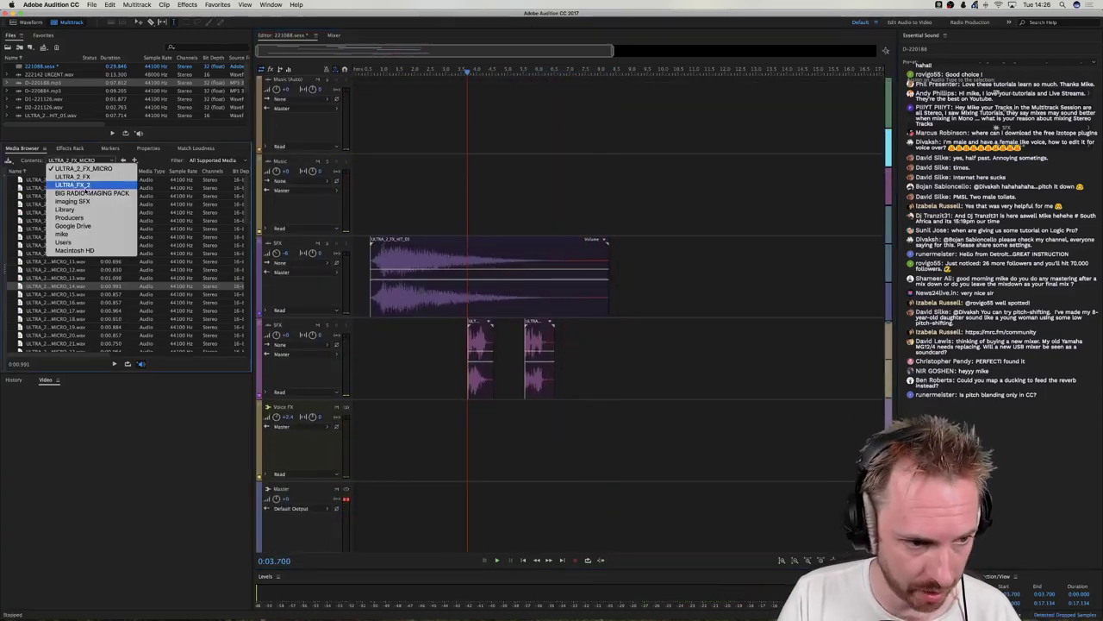
pyautogui.click(73, 209)
pyautogui.doubleClick(40, 203)
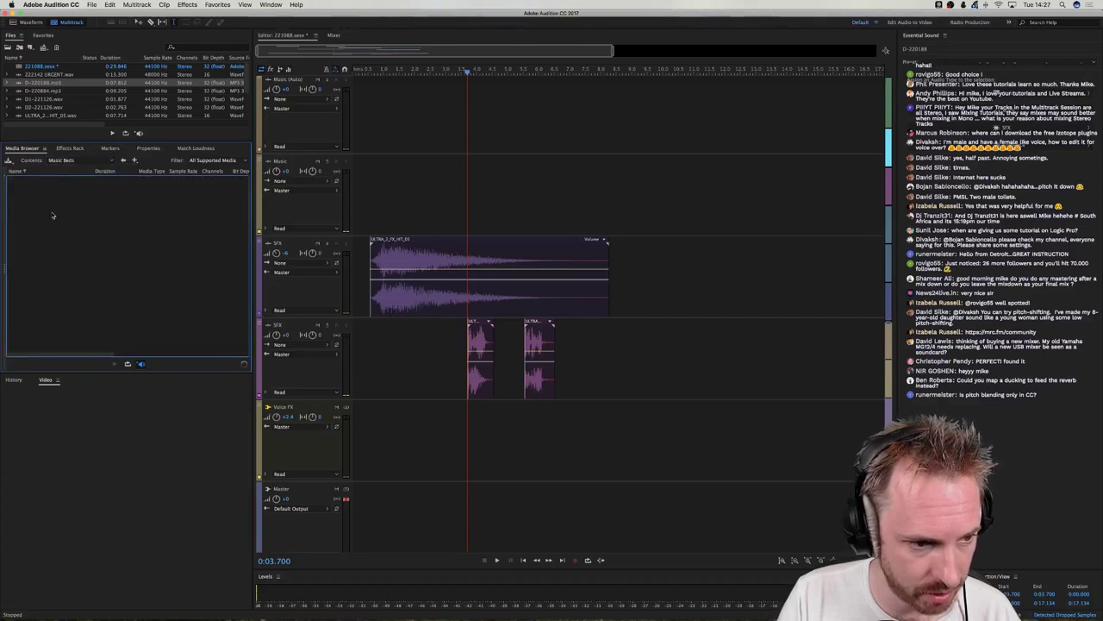
pyautogui.doubleClick(44, 327)
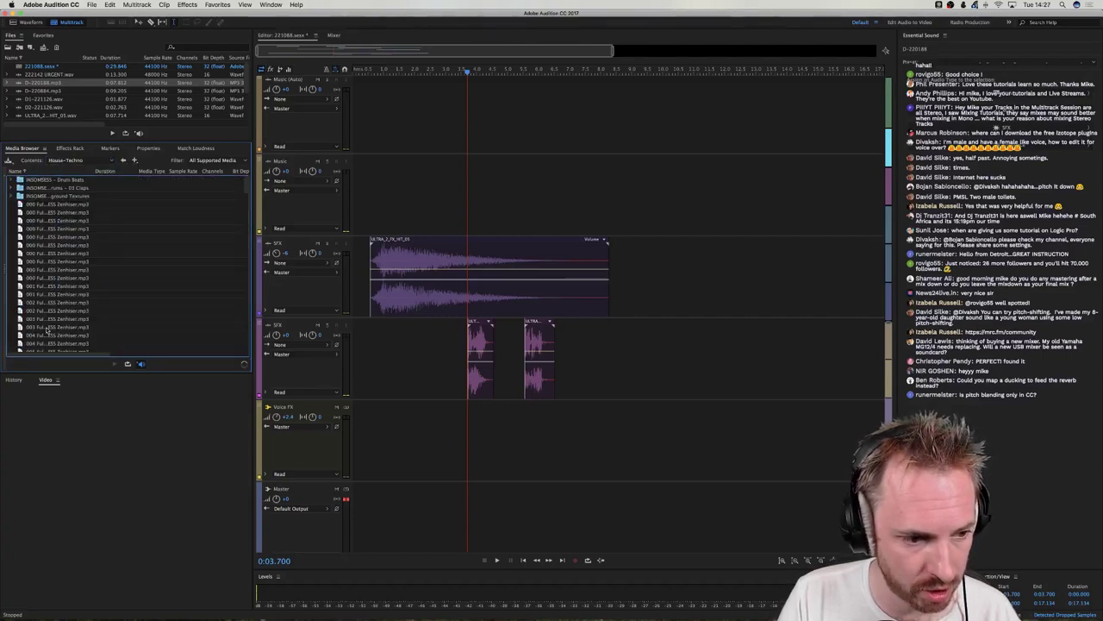
pyautogui.click(67, 317)
pyautogui.scroll(-3, 64, 326)
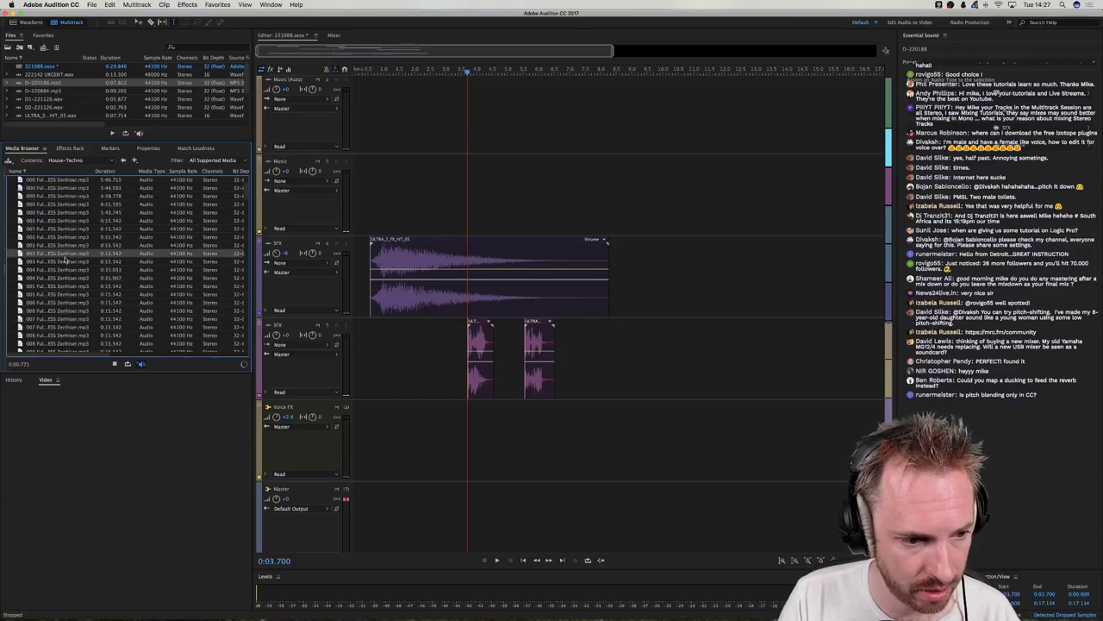
pyautogui.moveTo(470, 418); pyautogui.dragTo(462, 194)
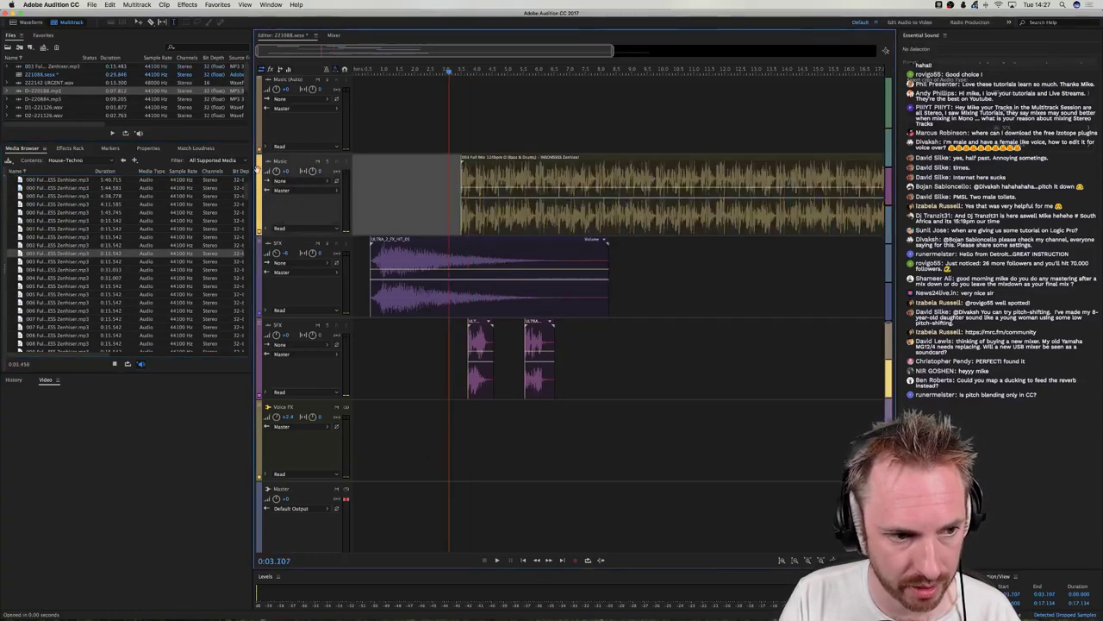
pyautogui.click(114, 363)
# Return from the music beds to the ULTRA_FX_2 folder within the Library's Imaging SFX collection.
pyautogui.click(69, 161)
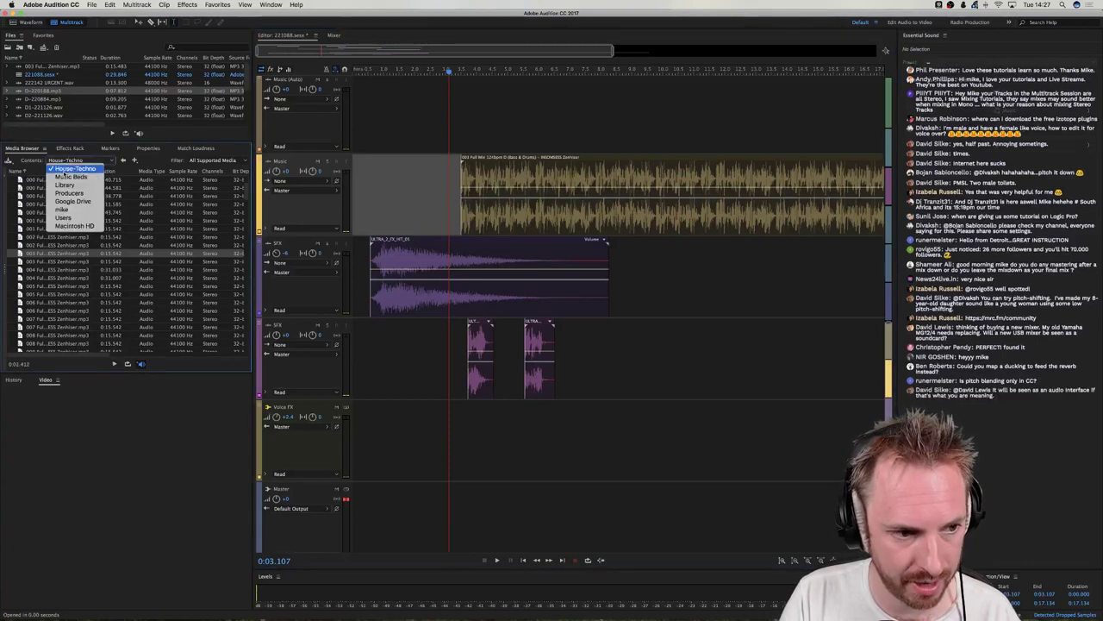
pyautogui.click(45, 196)
pyautogui.doubleClick(41, 197)
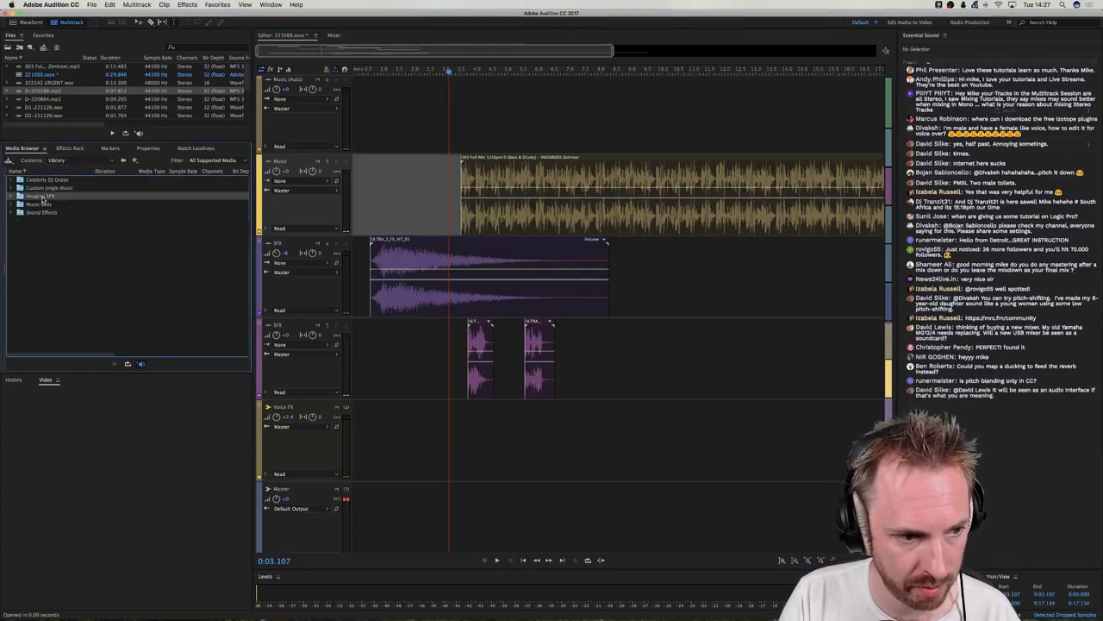
pyautogui.doubleClick(45, 179)
pyautogui.doubleClick(38, 220)
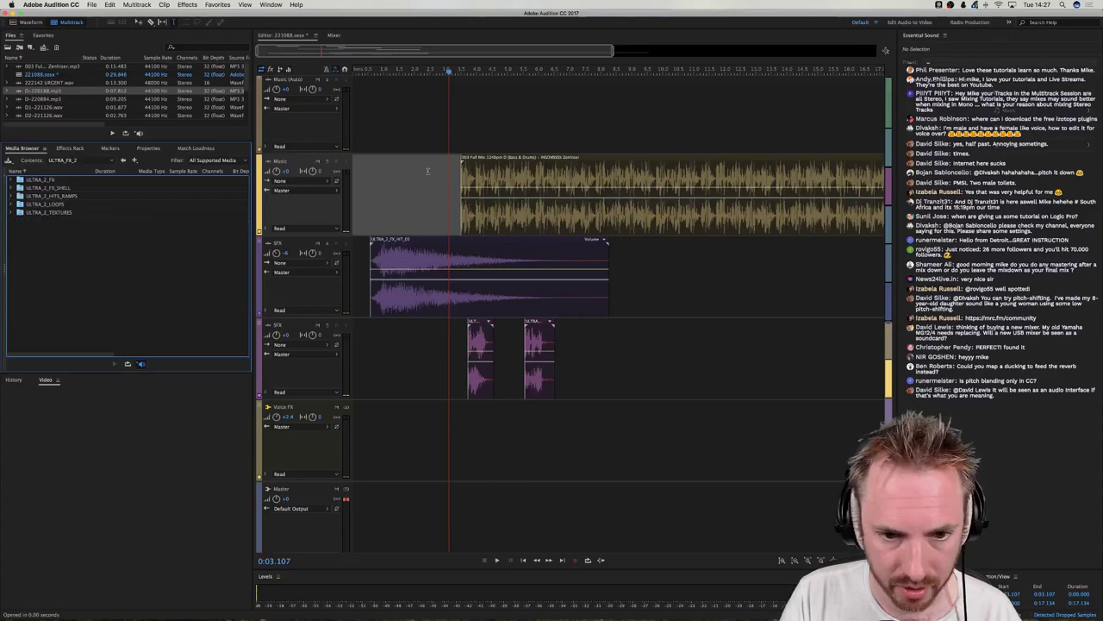
# Shift the music bed's start to about 0:03.6, then solo the Music track and play it from 0:03.405.
pyautogui.click(456, 147)
pyautogui.moveTo(462, 191); pyautogui.dragTo(454, 221)
pyautogui.scroll(3, 479, 67)
pyautogui.click(421, 220)
pyautogui.click(489, 220)
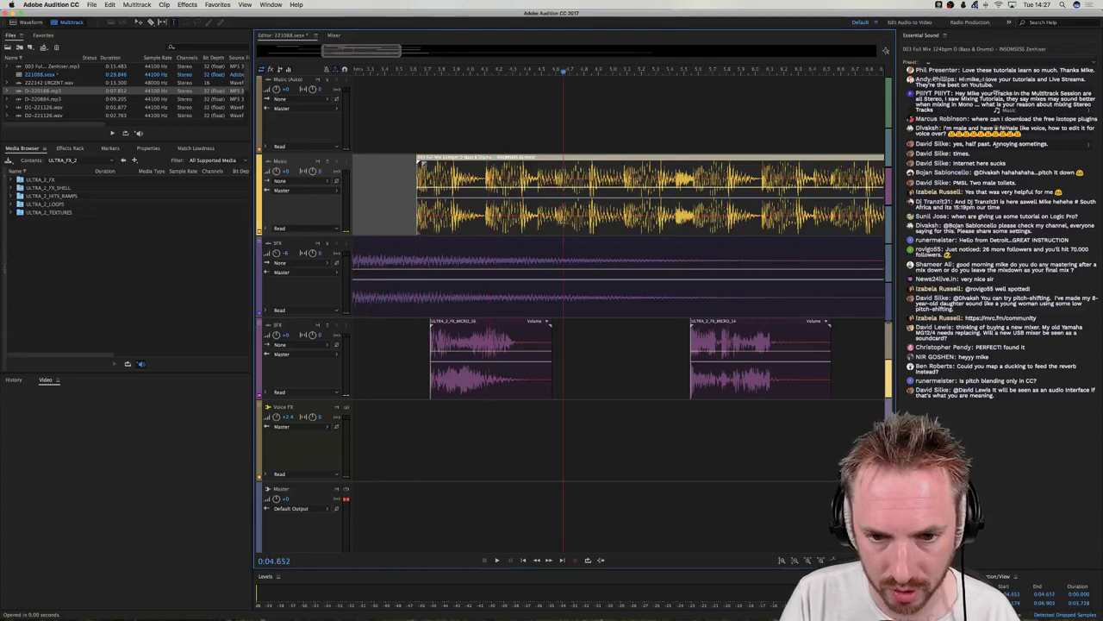
pyautogui.click(385, 194)
pyautogui.click(327, 161)
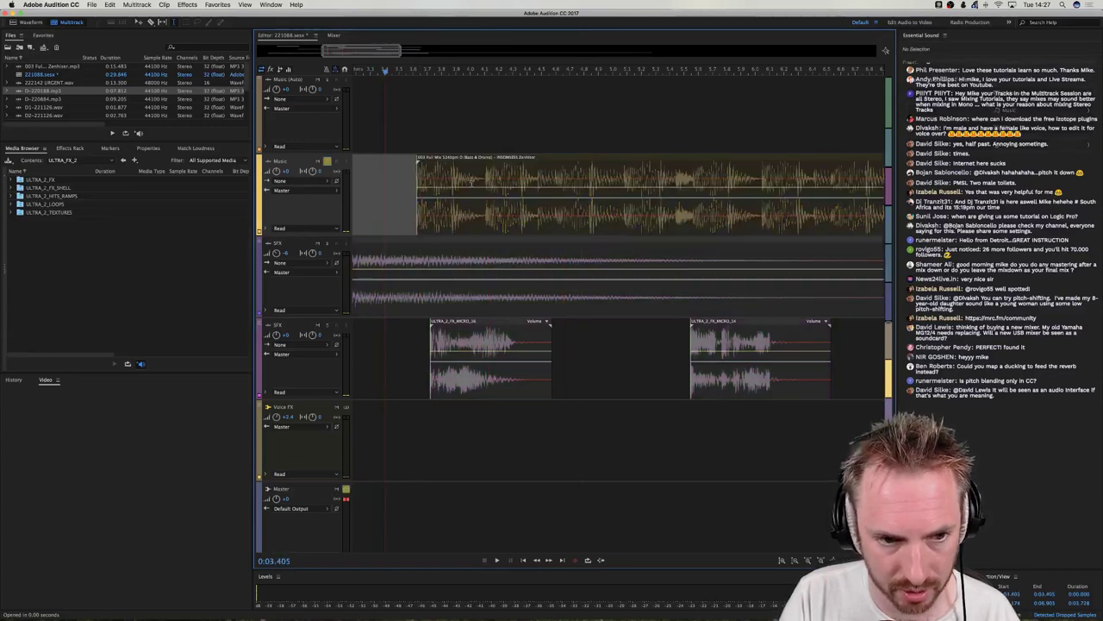
pyautogui.press('space')
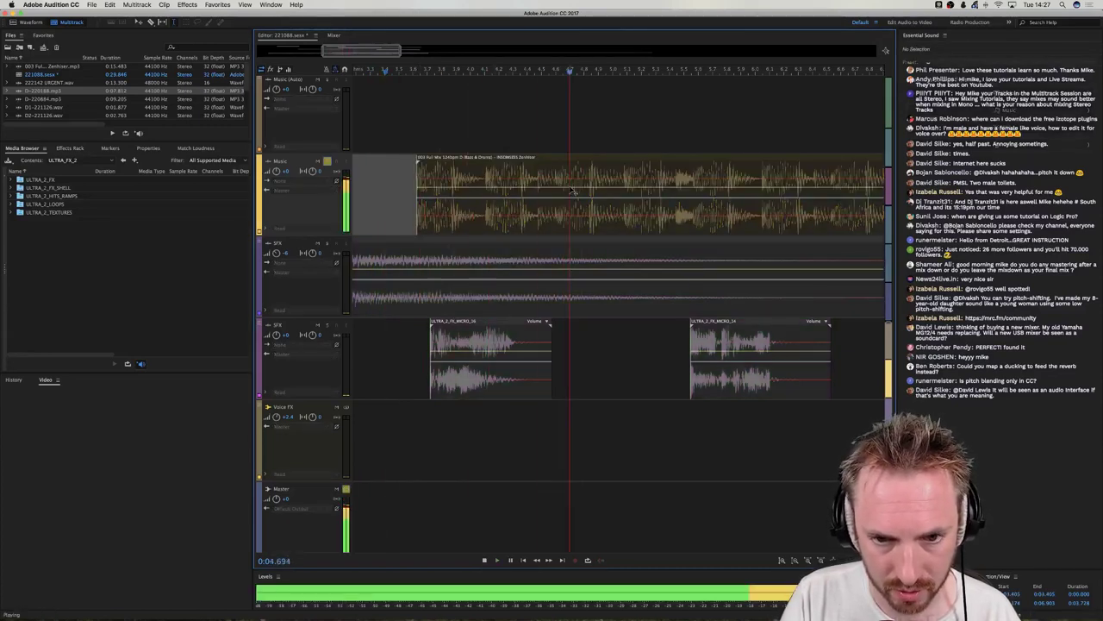
# Cut the music bed off at about 0:05.6 and delete the remainder of the clip after that point.
pyautogui.press('space')
pyautogui.moveTo(693, 185); pyautogui.dragTo(771, 185)
pyautogui.press('Delete')
pyautogui.click(730, 173)
pyautogui.click(793, 177)
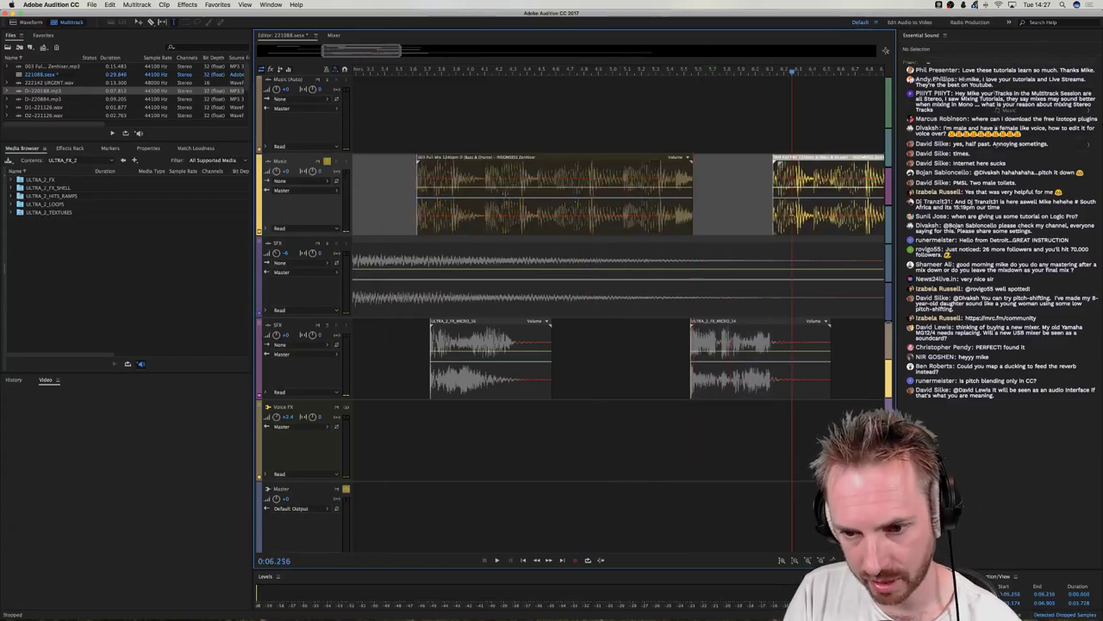
pyautogui.press('Delete')
# Shift the trimmed music bed's start to about 0:03.7, unsolo the Music track and play the mix from 0:03.012.
pyautogui.moveTo(575, 221)
pyautogui.mouseDown()
pyautogui.moveTo(609, 221)
pyautogui.moveTo(587, 222)
pyautogui.mouseUp()
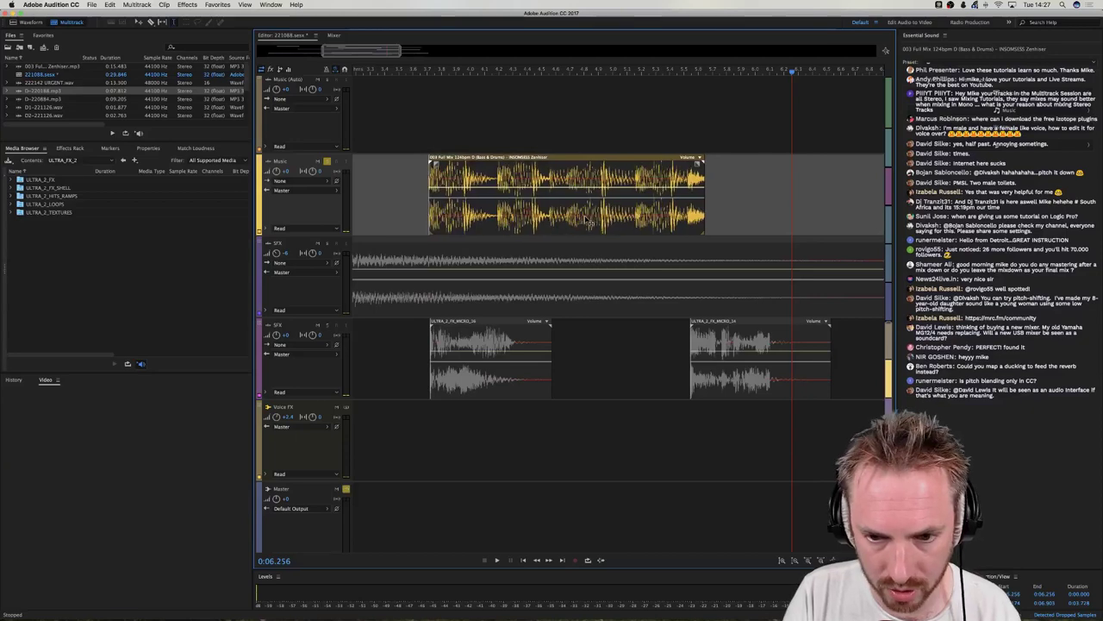
pyautogui.click(420, 172)
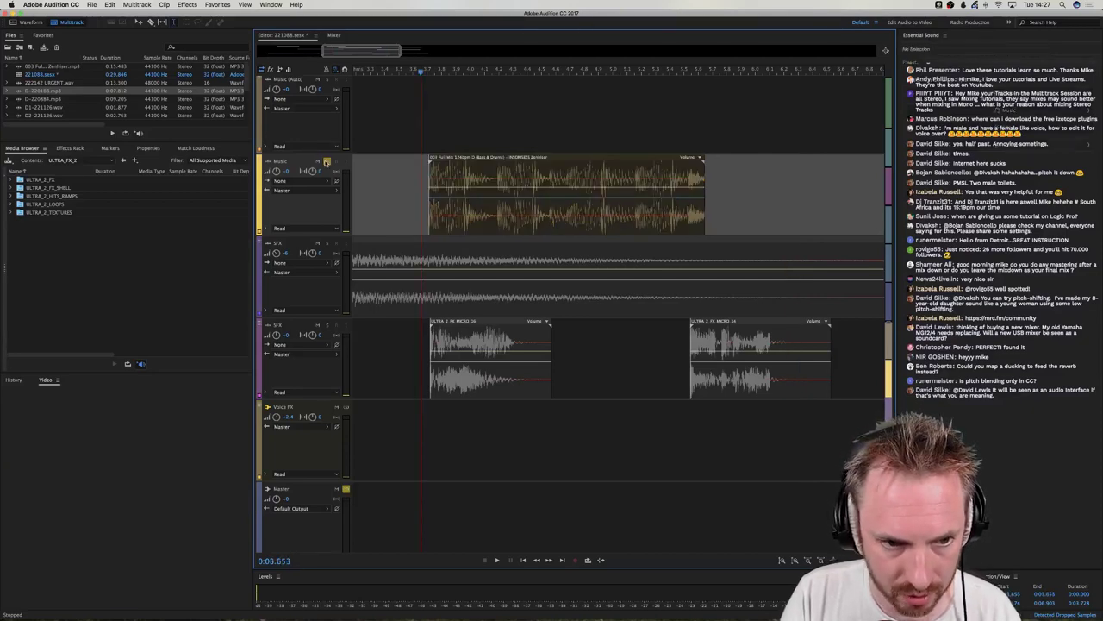
pyautogui.click(327, 161)
pyautogui.hscroll(-3, 435, 121)
pyautogui.click(406, 120)
pyautogui.press('space')
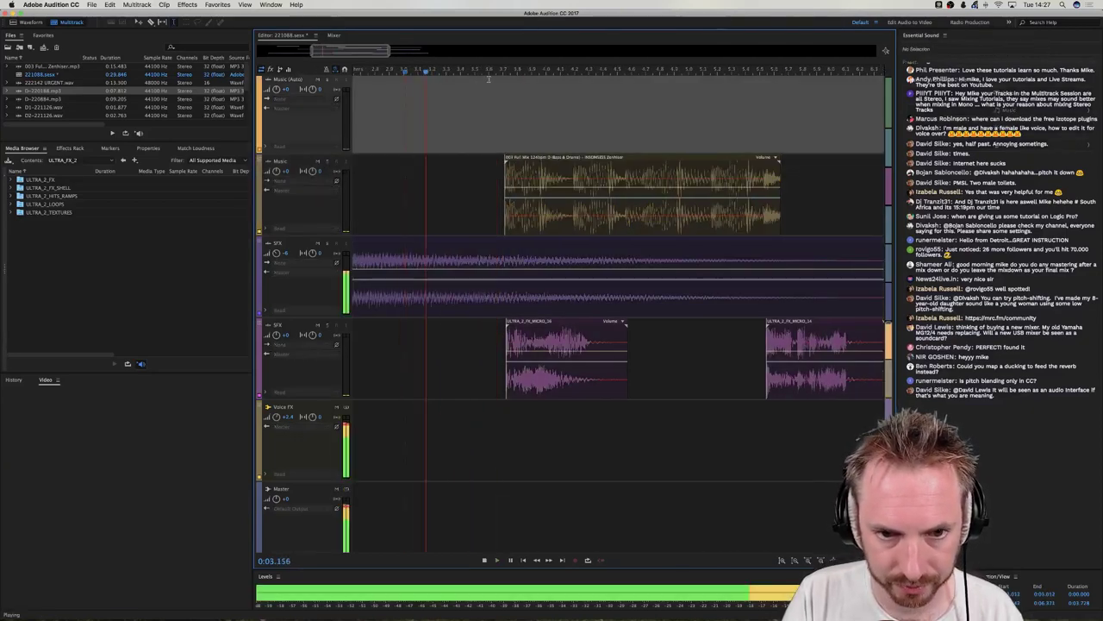
# Move the music bed to start at about 0:04.1 and play the mix with it.
pyautogui.press('space')
pyautogui.moveTo(562, 220); pyautogui.dragTo(617, 219)
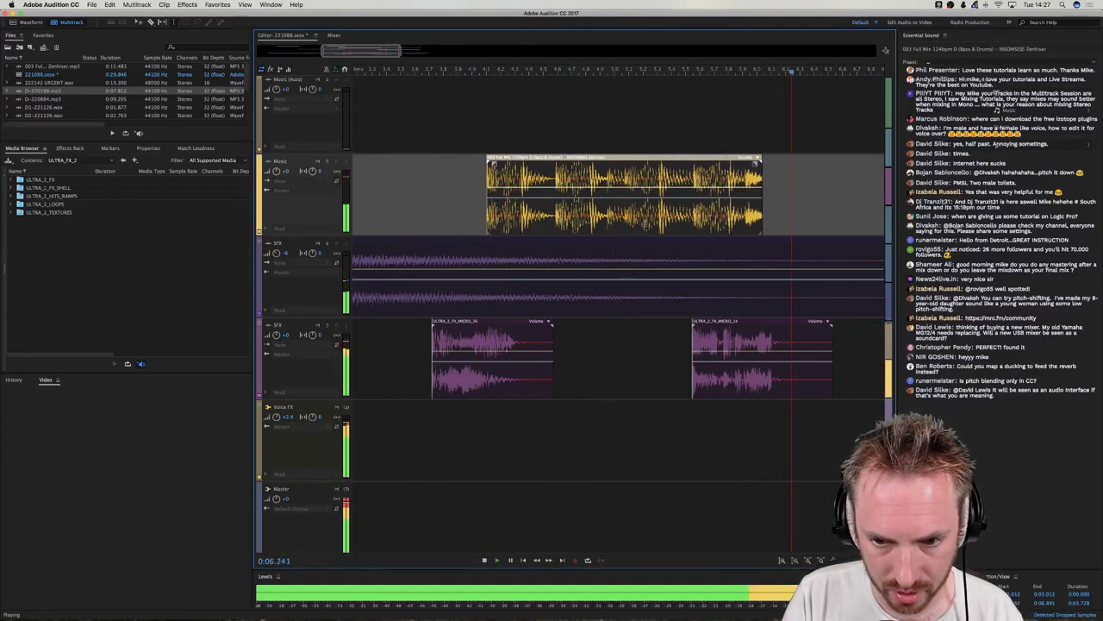
pyautogui.press('space')
pyautogui.hscroll(5, 645, 223)
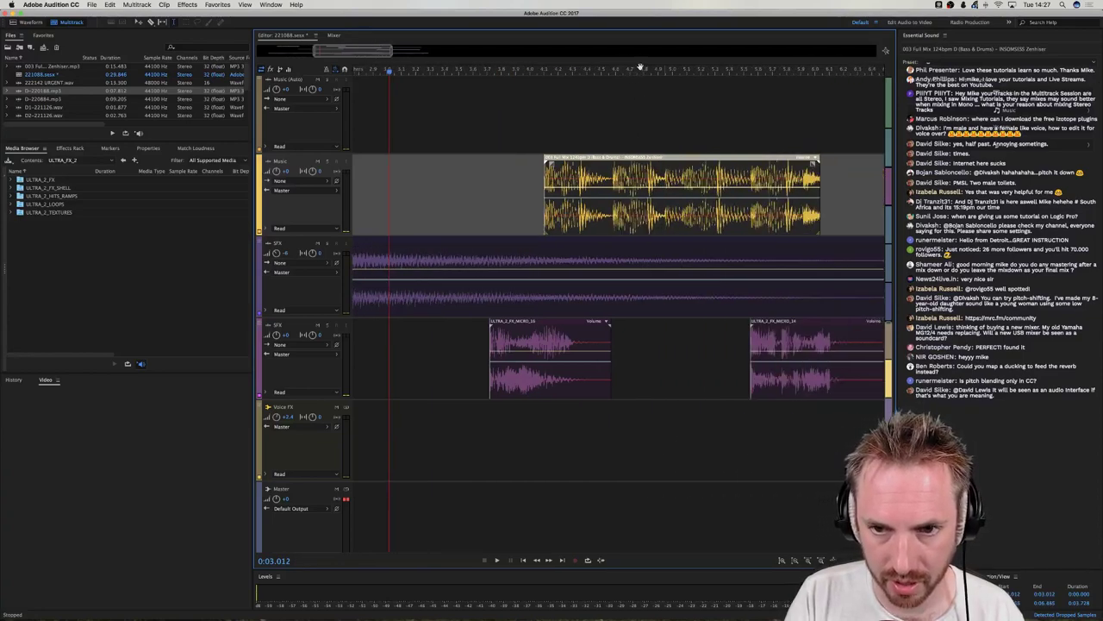
# Move the second Voice EQ clip, the Voice Echo clip and the ULTRA_2_FX_MICRO_14 clip together about half a second later in the timeline.
pyautogui.scroll(-5, 642, 72)
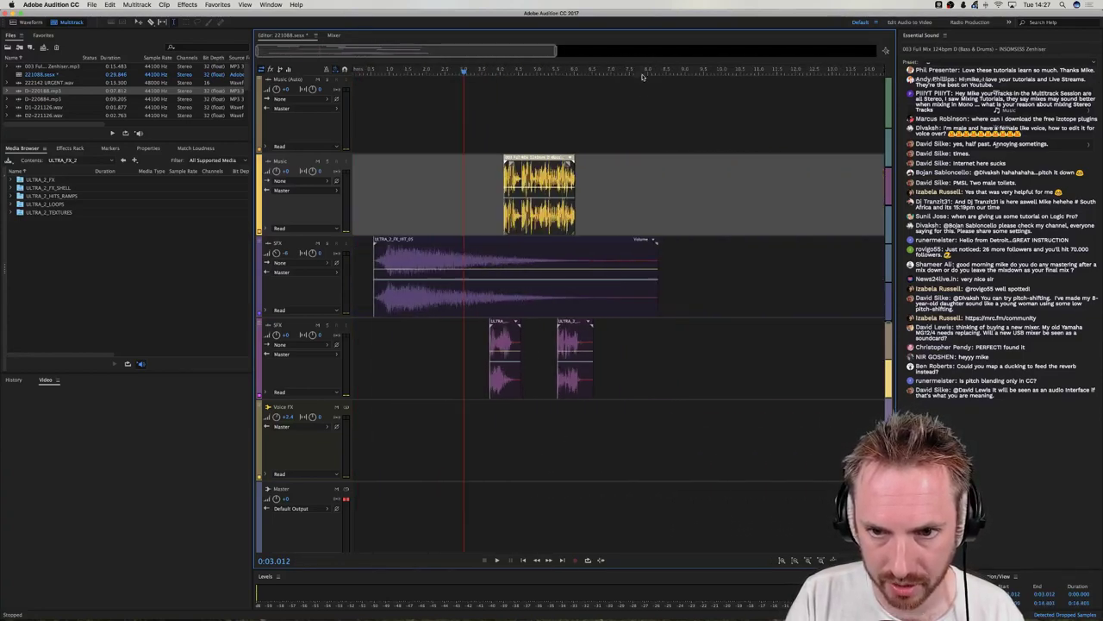
pyautogui.scroll(2, 638, 113)
pyautogui.scroll(10, 638, 112)
pyautogui.click(593, 127)
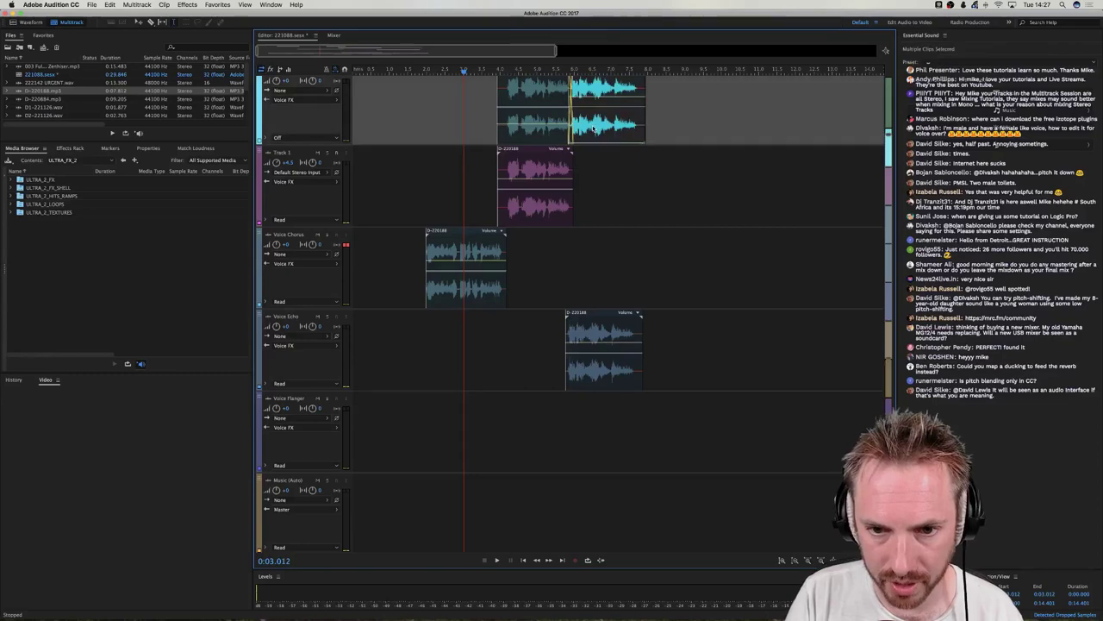
pyautogui.click(582, 377)
pyautogui.scroll(-5, 581, 366)
pyautogui.moveTo(574, 393); pyautogui.dragTo(592, 403)
pyautogui.press('super+z')
pyautogui.keyDown('super'); pyautogui.click(518, 287); pyautogui.keyUp('super')
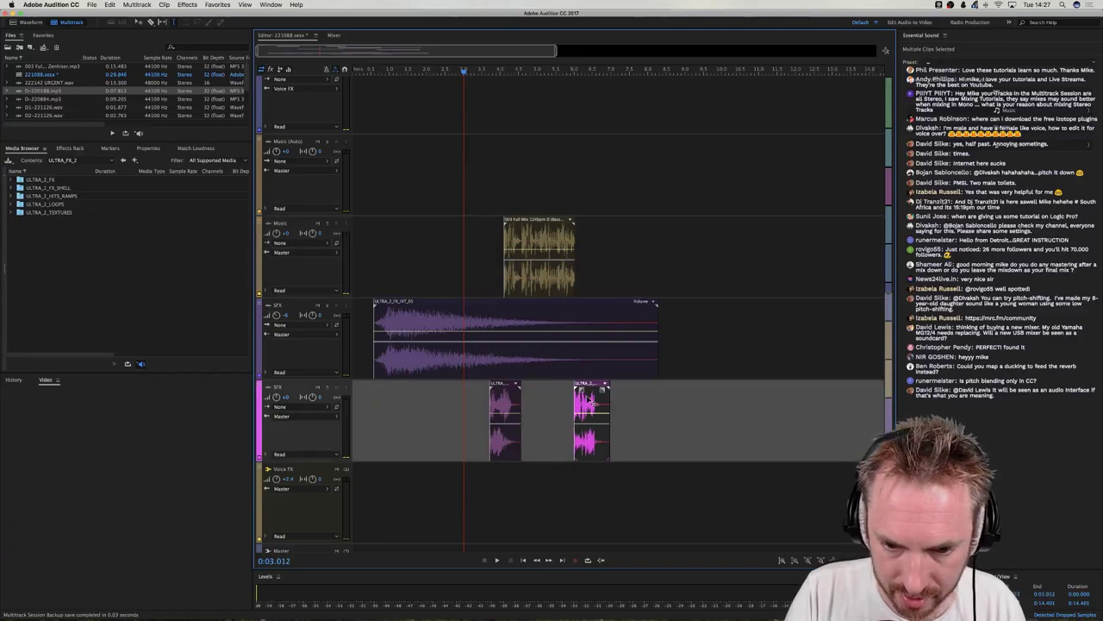
# Align the three moved clips so ULTRA_2_FX_MICRO_14 begins where the music bed ends, and play the transition from 0:05.518.
pyautogui.scroll(3, 336, 203)
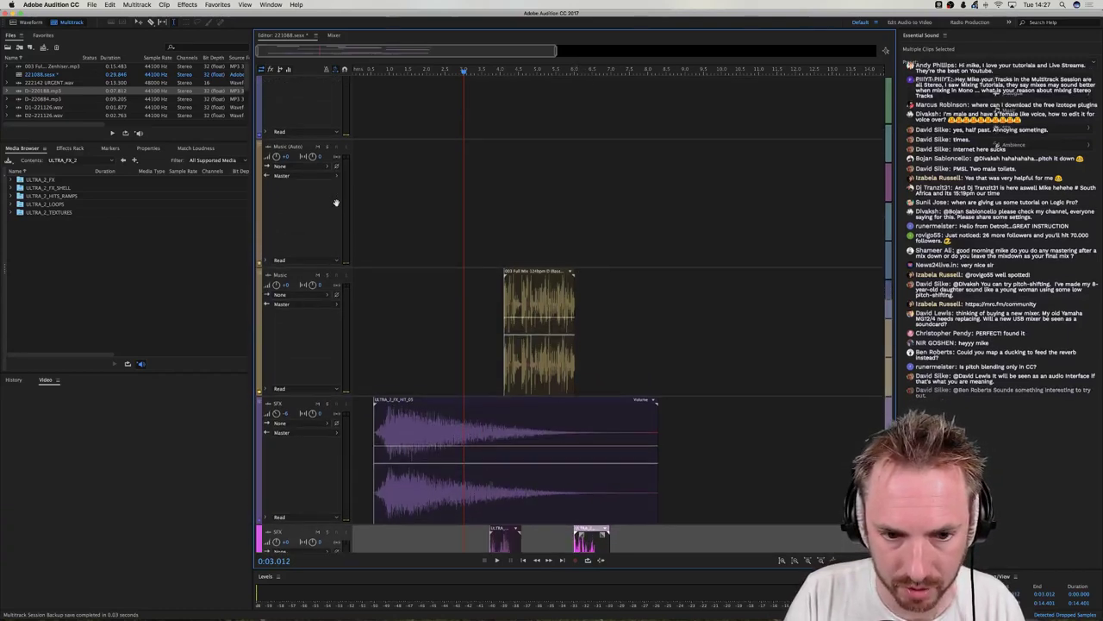
pyautogui.scroll(-8, 336, 203)
pyautogui.scroll(4, 337, 204)
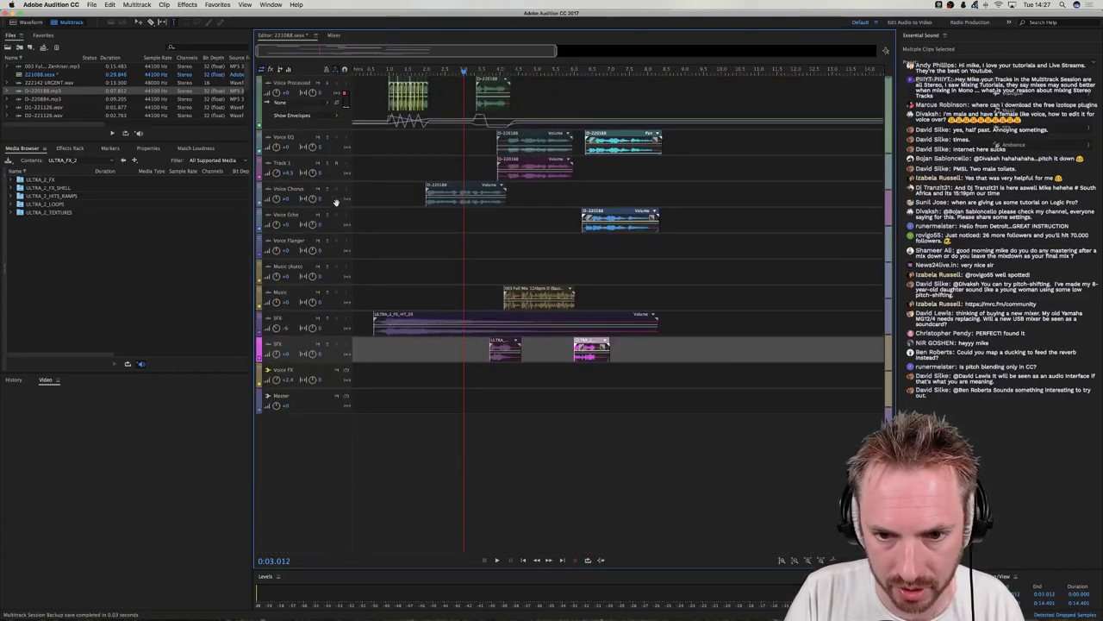
pyautogui.click(581, 71)
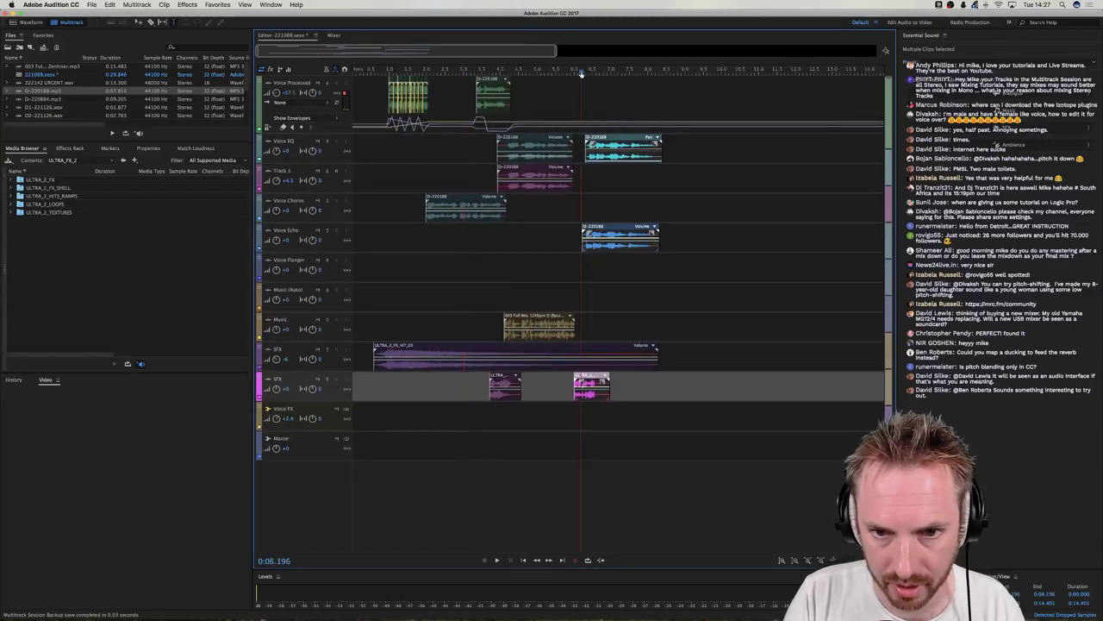
pyautogui.scroll(5, 581, 72)
pyautogui.moveTo(554, 398); pyautogui.dragTo(561, 398)
pyautogui.click(440, 72)
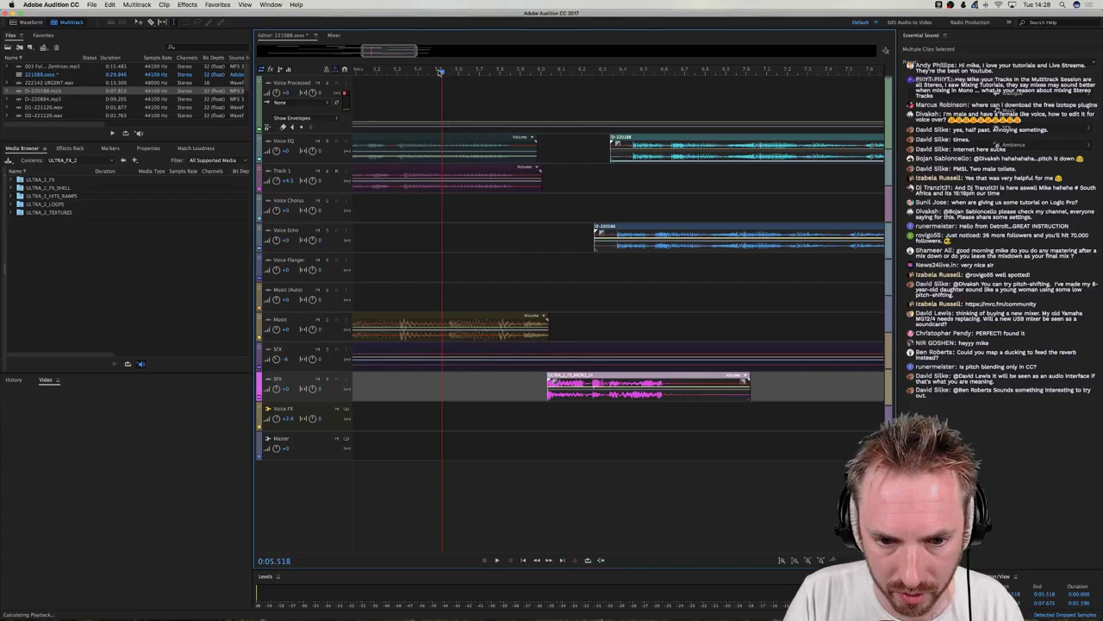
pyautogui.scroll(-3, 454, 69)
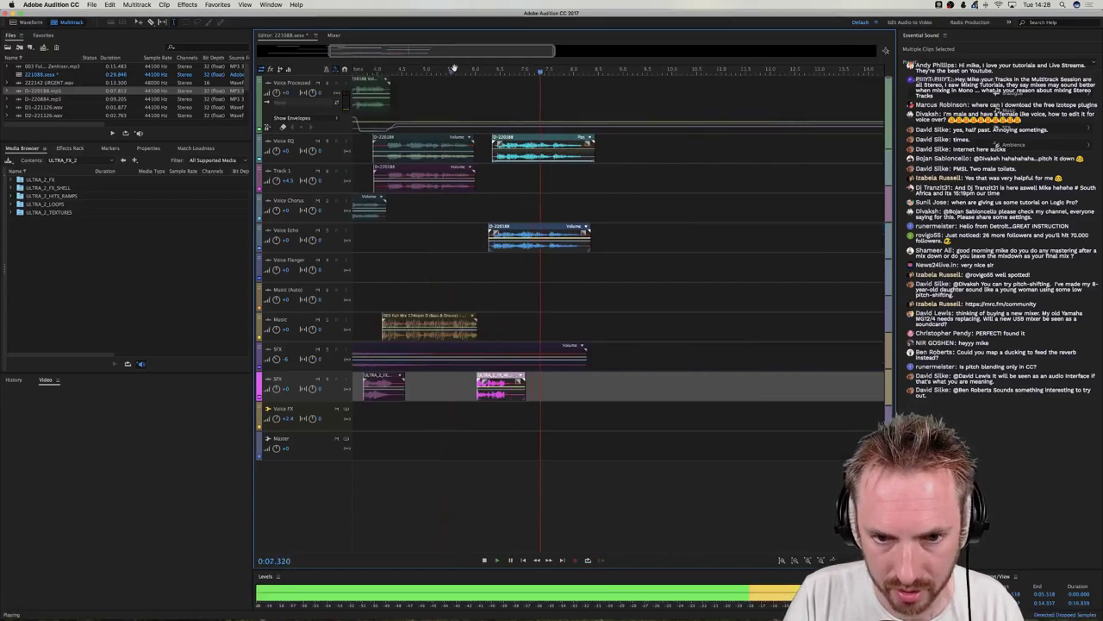
pyautogui.hscroll(-5, 455, 69)
pyautogui.press('space')
# Play the mix from 0:03.434, lower the Music track's volume to -1.5 dB and replay from 0:03.106.
pyautogui.click(436, 73)
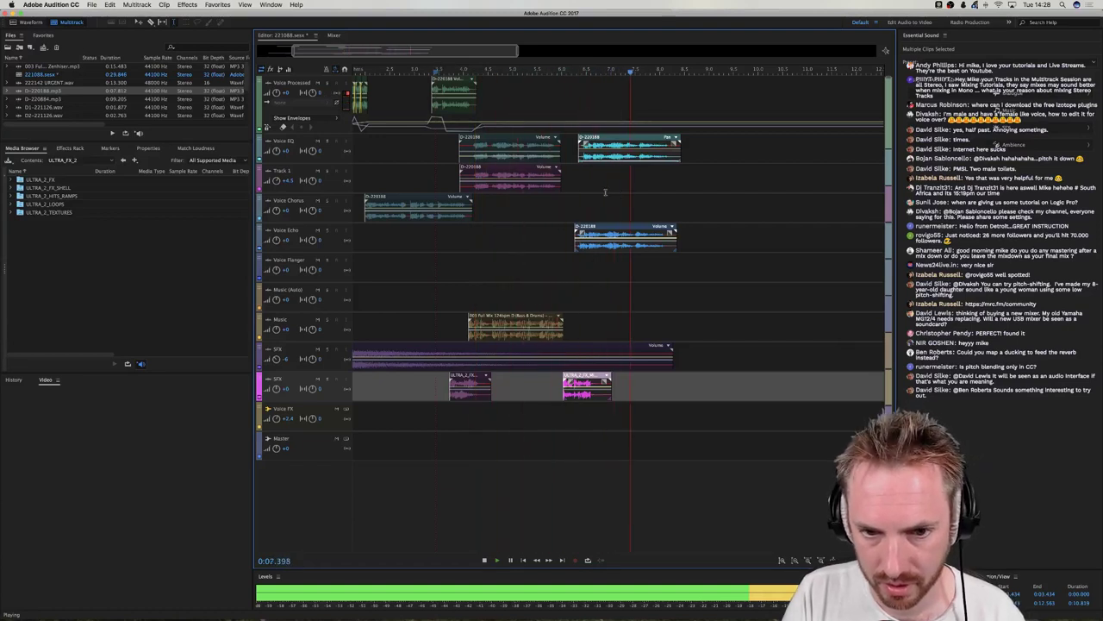
pyautogui.press('space')
pyautogui.click(276, 329)
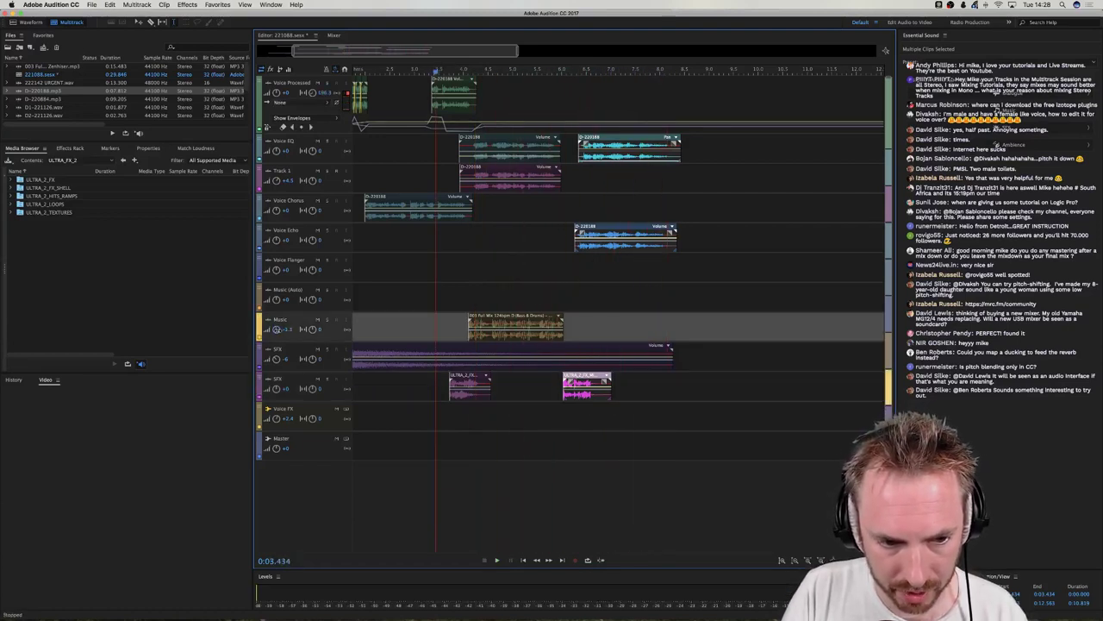
pyautogui.click(419, 302)
pyautogui.press('space')
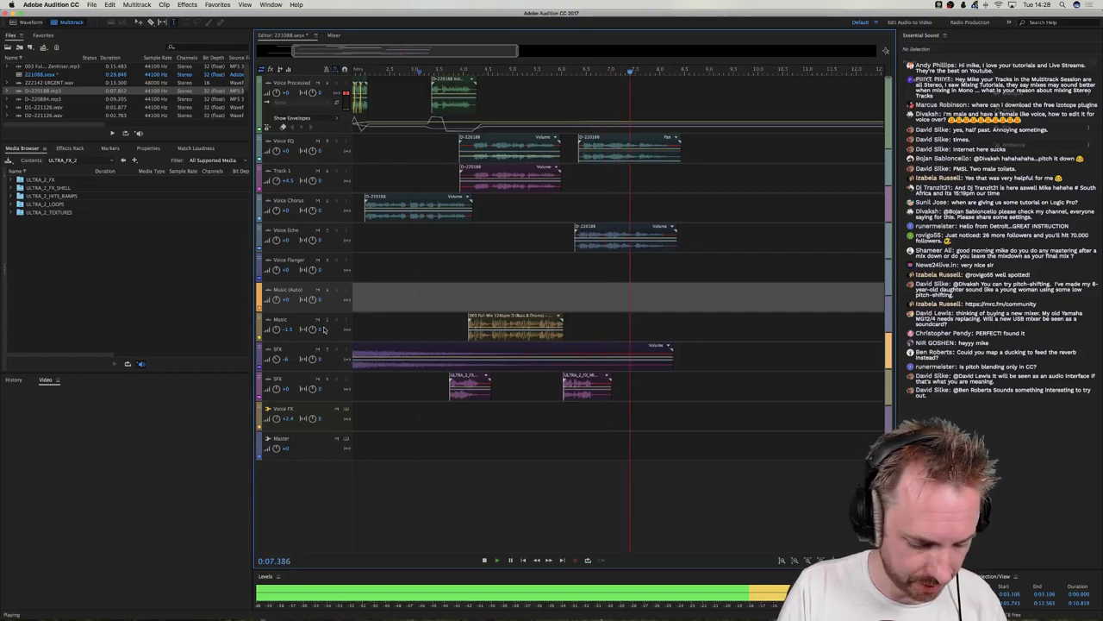
pyautogui.press('space')
# Move the first Voice EQ clip and its Track 1 copy earlier, to about 0:03.8, and play them from 0:03.683.
pyautogui.click(449, 151)
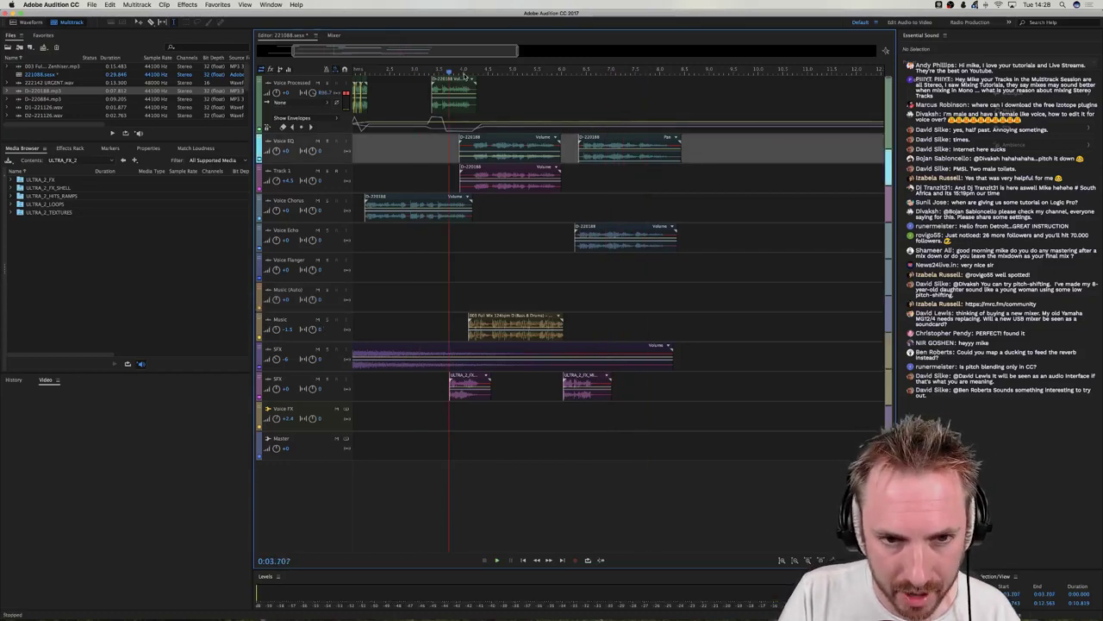
pyautogui.scroll(5, 466, 77)
pyautogui.scroll(2, 464, 75)
pyautogui.moveTo(538, 155); pyautogui.dragTo(518, 187)
pyautogui.click(389, 164)
pyautogui.click(388, 163)
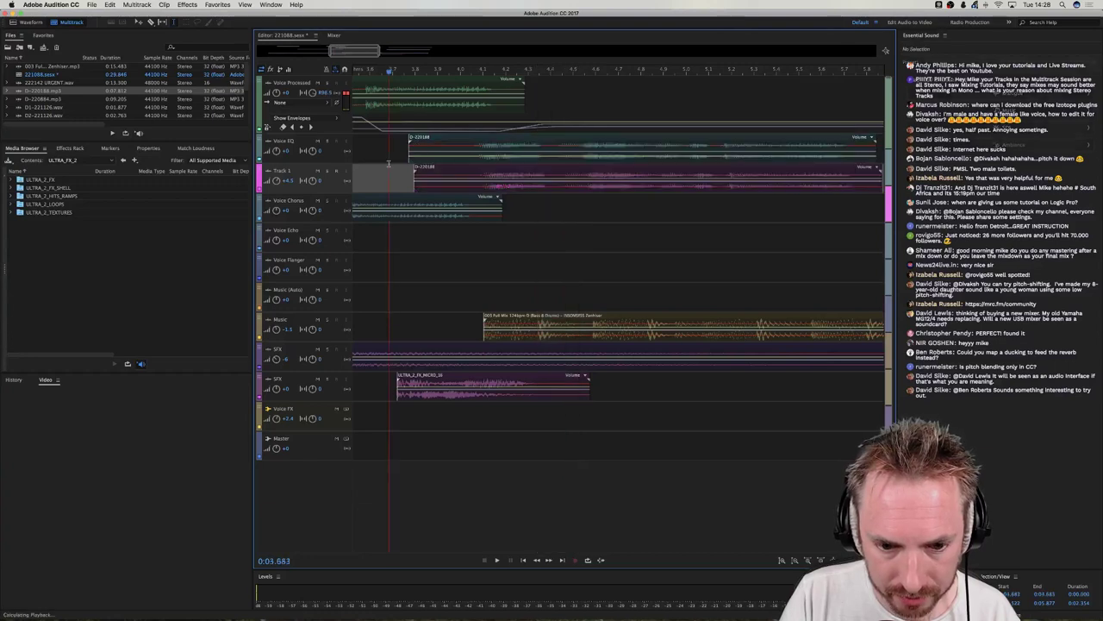
pyautogui.press('space')
pyautogui.press('space')
# Nudge the first Voice EQ clip and its Track 1 copy slightly later and replay them with the mix.
pyautogui.moveTo(566, 162); pyautogui.dragTo(601, 191)
pyautogui.click(389, 164)
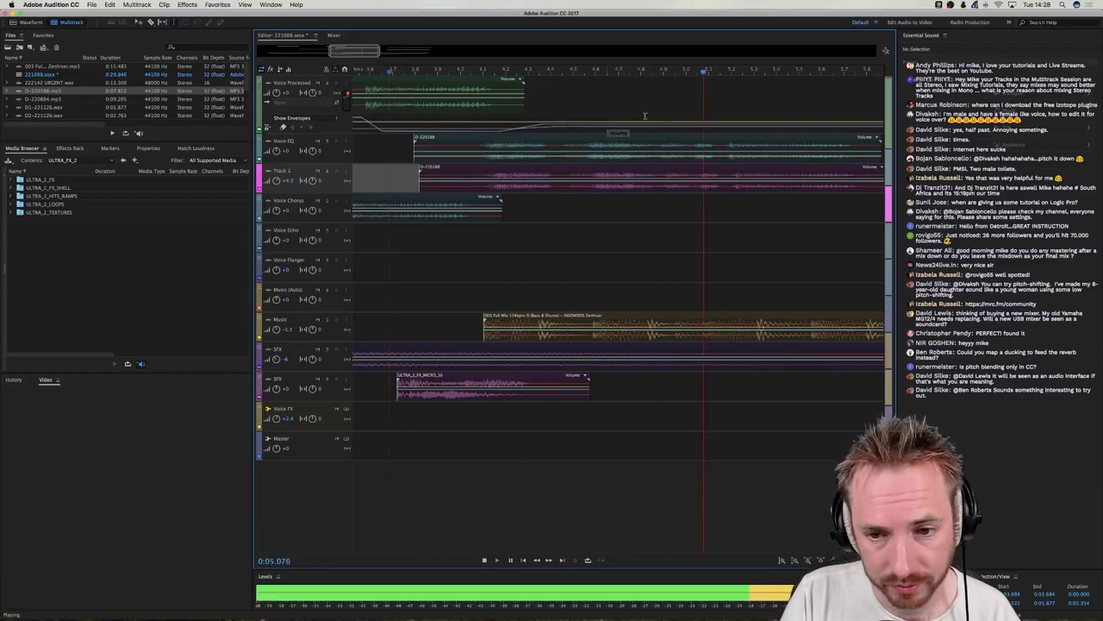
pyautogui.press('space')
pyautogui.press('space')
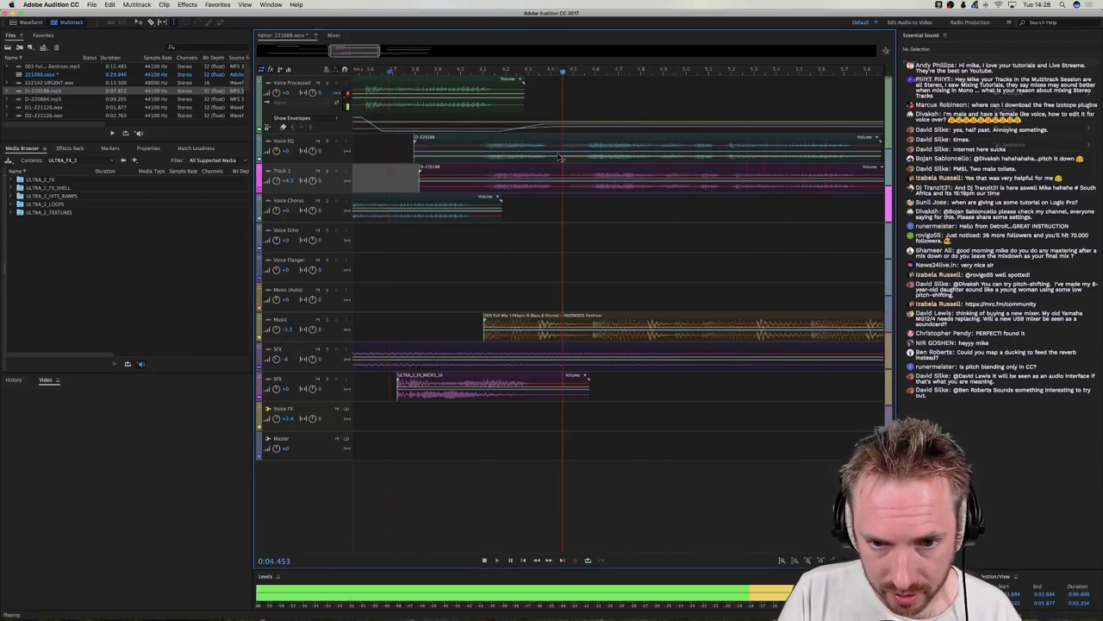
pyautogui.press('space')
# Split the Voice EQ and Track 1 voice clips at 0:04.430 and shift their second halves to start at about 0:04.5.
pyautogui.click(558, 158)
pyautogui.keyDown('super'); pyautogui.click(560, 178); pyautogui.keyUp('super')
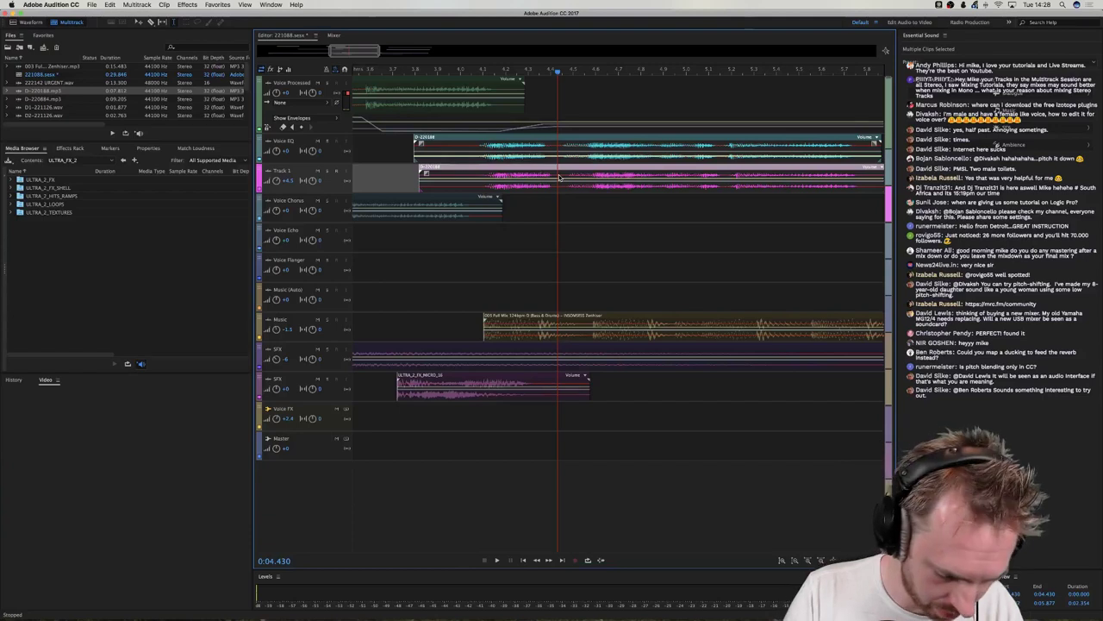
pyautogui.press('super+k')
pyautogui.moveTo(569, 159); pyautogui.dragTo(577, 164)
pyautogui.keyDown('super'); pyautogui.click(574, 178); pyautogui.keyUp('super')
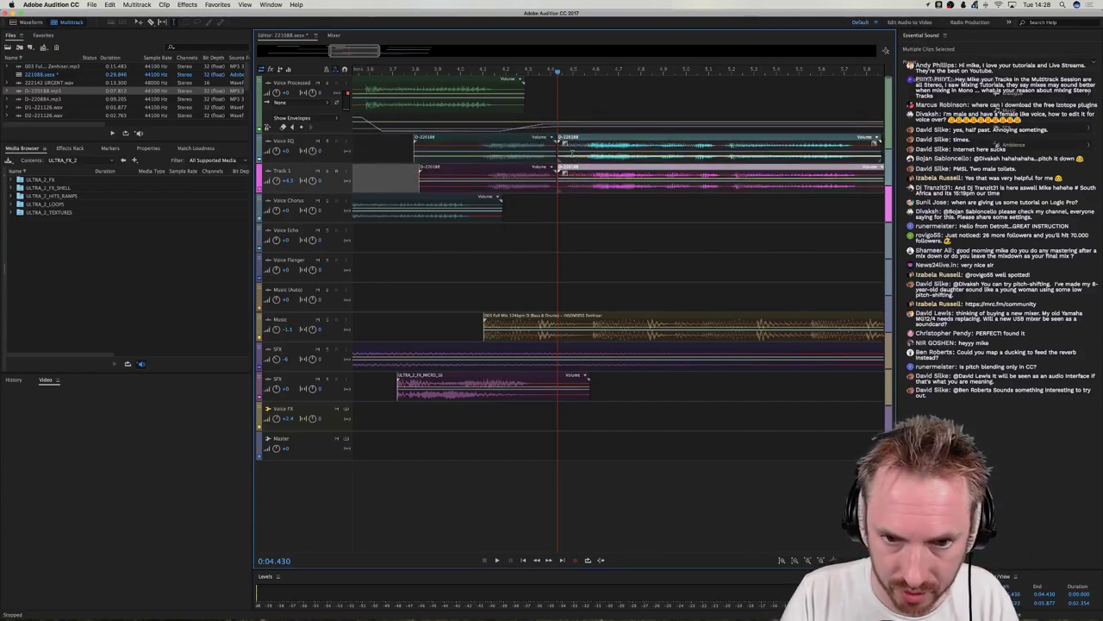
pyautogui.click(578, 157)
pyautogui.moveTo(562, 170); pyautogui.dragTo(574, 170)
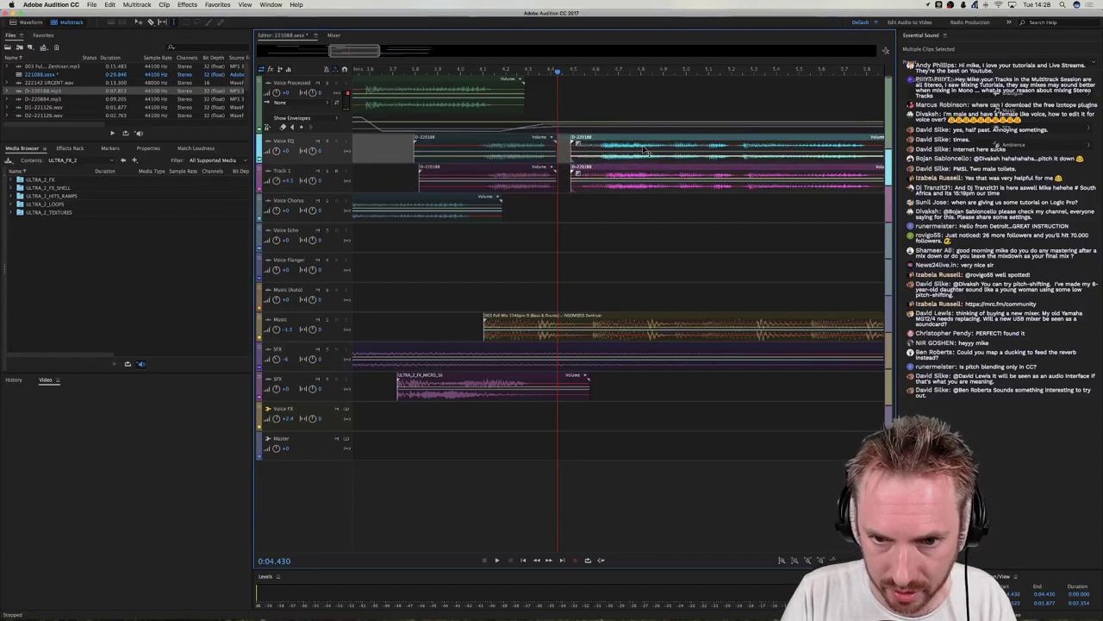
# Play the split voice from 0:03.933 and fine-tune the timing of the second halves on Voice EQ and Track 1.
pyautogui.press('space')
pyautogui.click(444, 71)
pyautogui.press('space')
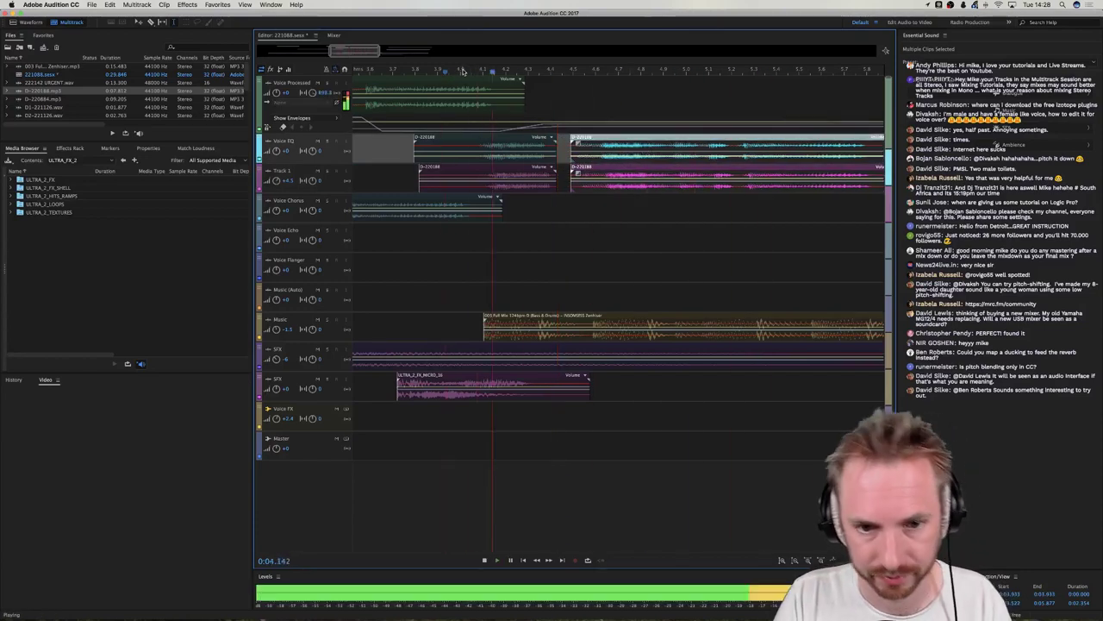
pyautogui.scroll(-2, 463, 72)
pyautogui.scroll(-1, 463, 71)
pyautogui.press('space')
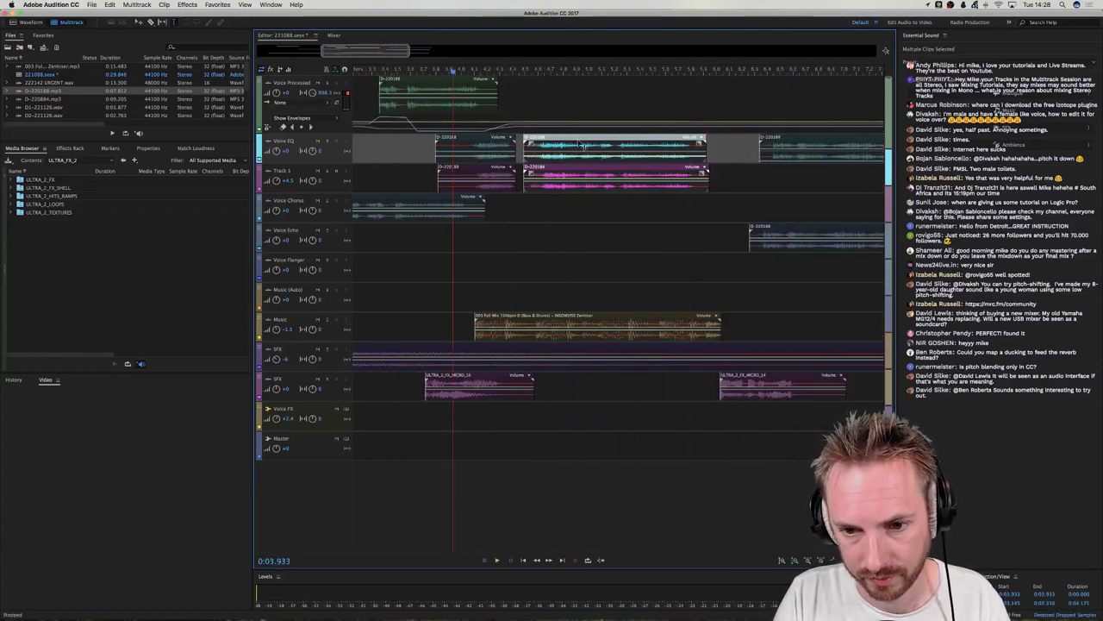
pyautogui.moveTo(634, 190); pyautogui.dragTo(637, 188)
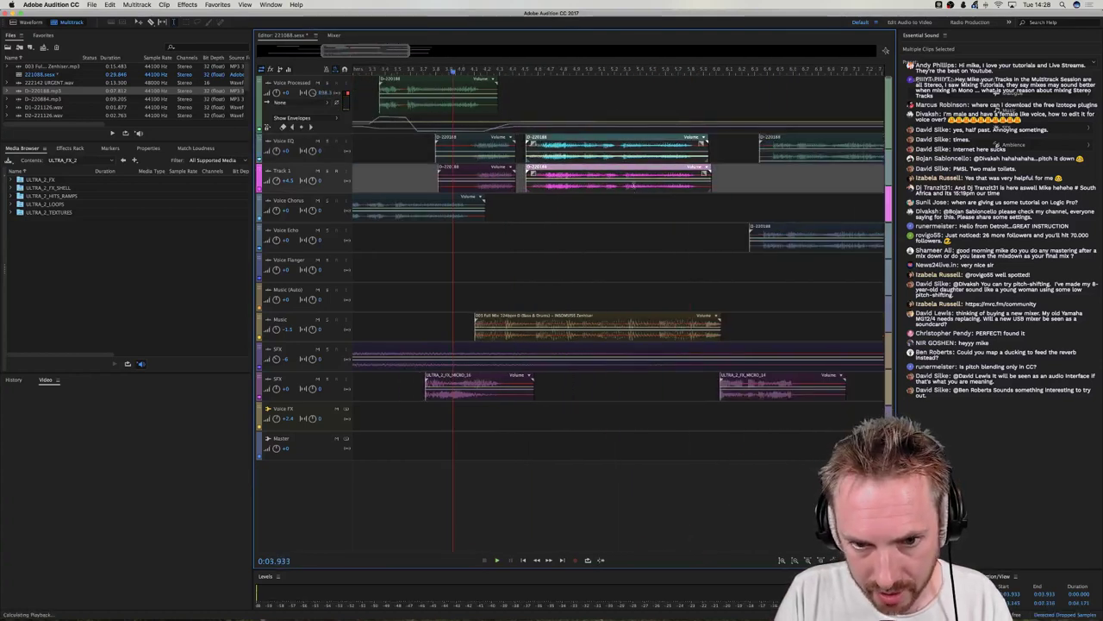
pyautogui.press('space')
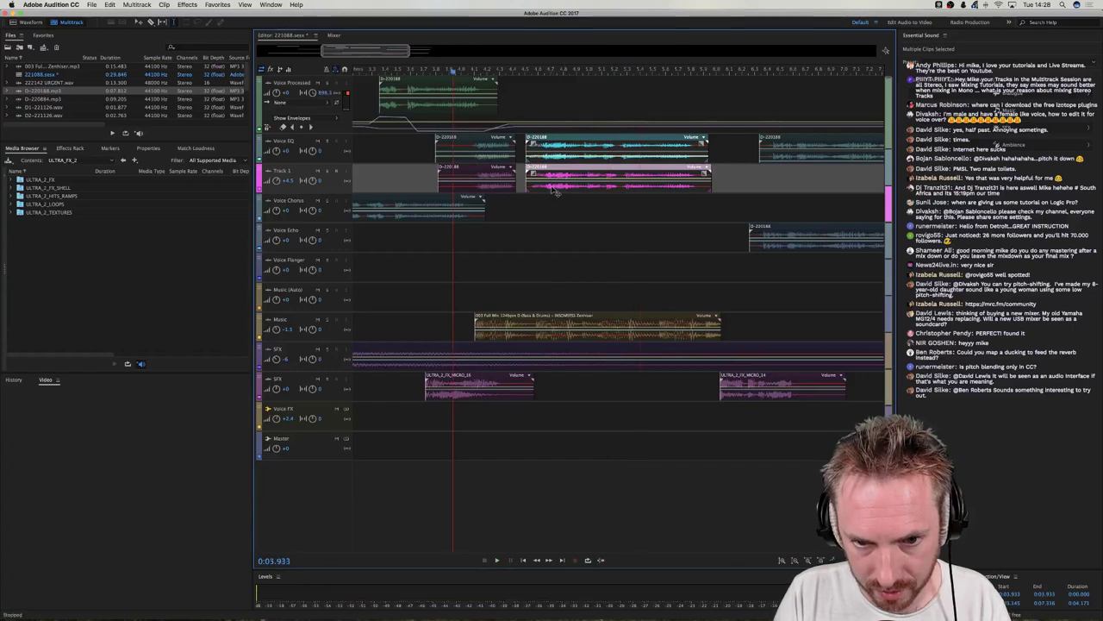
pyautogui.press('space')
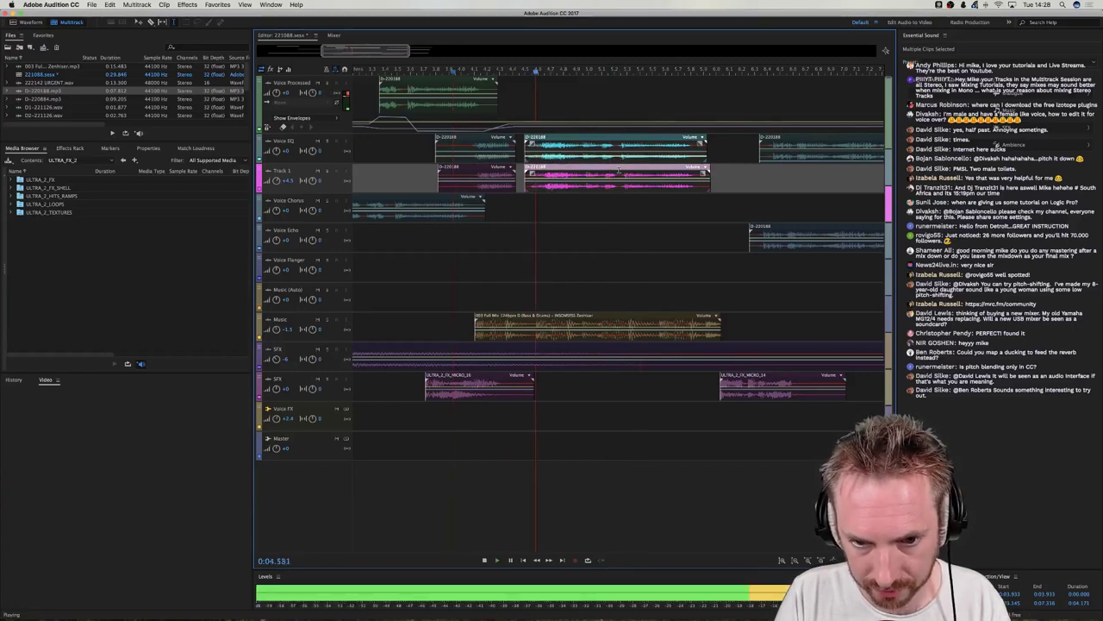
pyautogui.press('space')
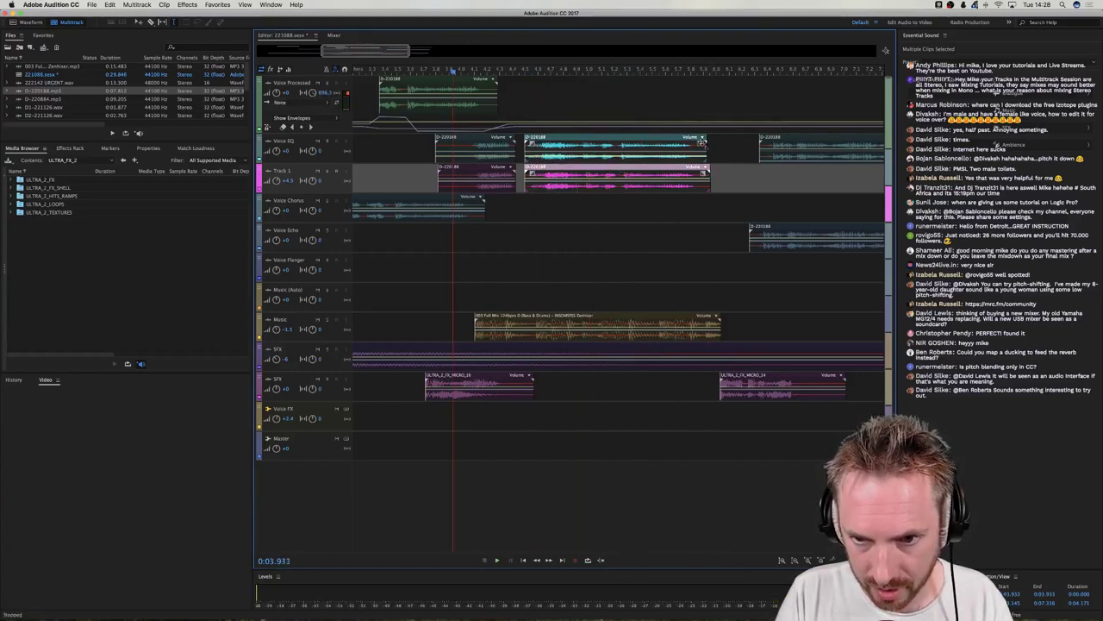
# Time-stretch the second halves on Voice EQ and Track 1 to end at about 0:06.0 and play them from 0:03.933.
pyautogui.click(710, 146)
pyautogui.press('space')
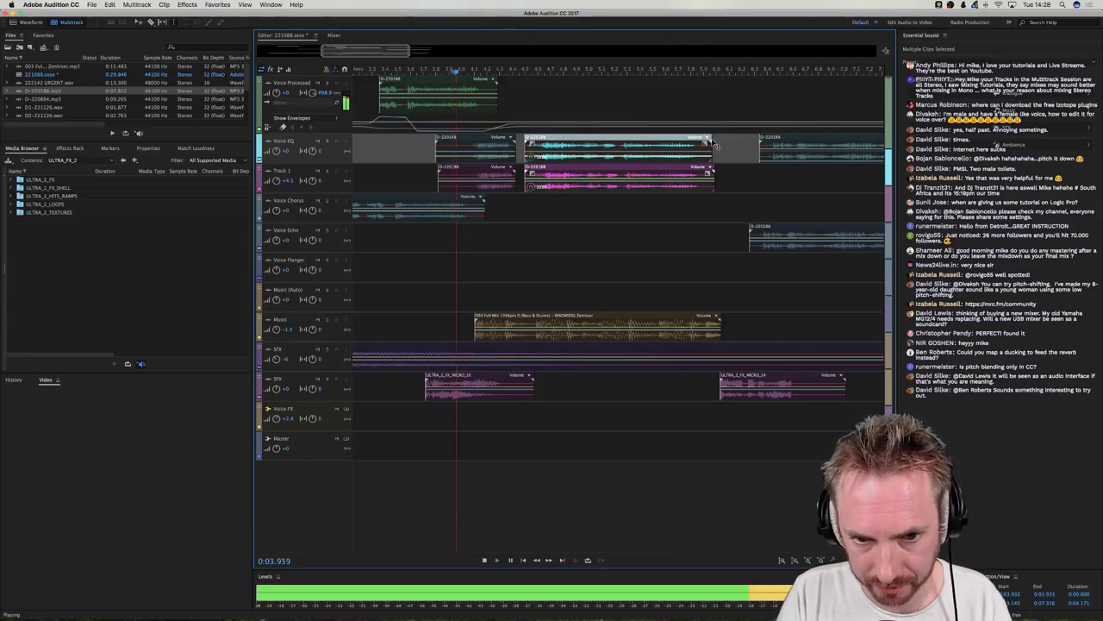
pyautogui.press('space')
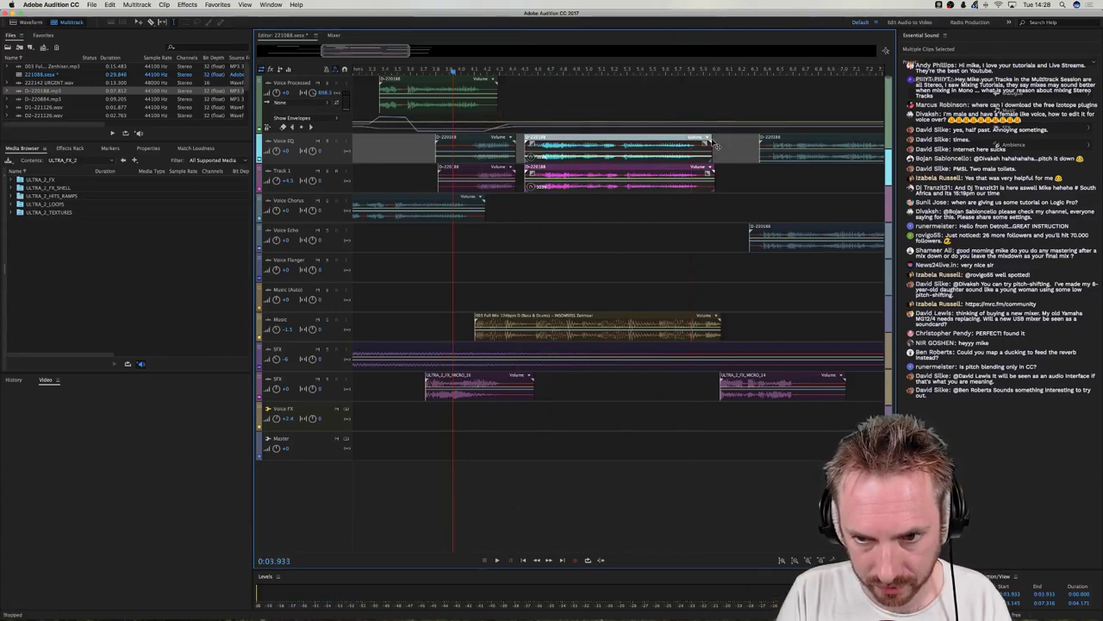
pyautogui.moveTo(714, 146); pyautogui.dragTo(723, 146)
pyautogui.press('space')
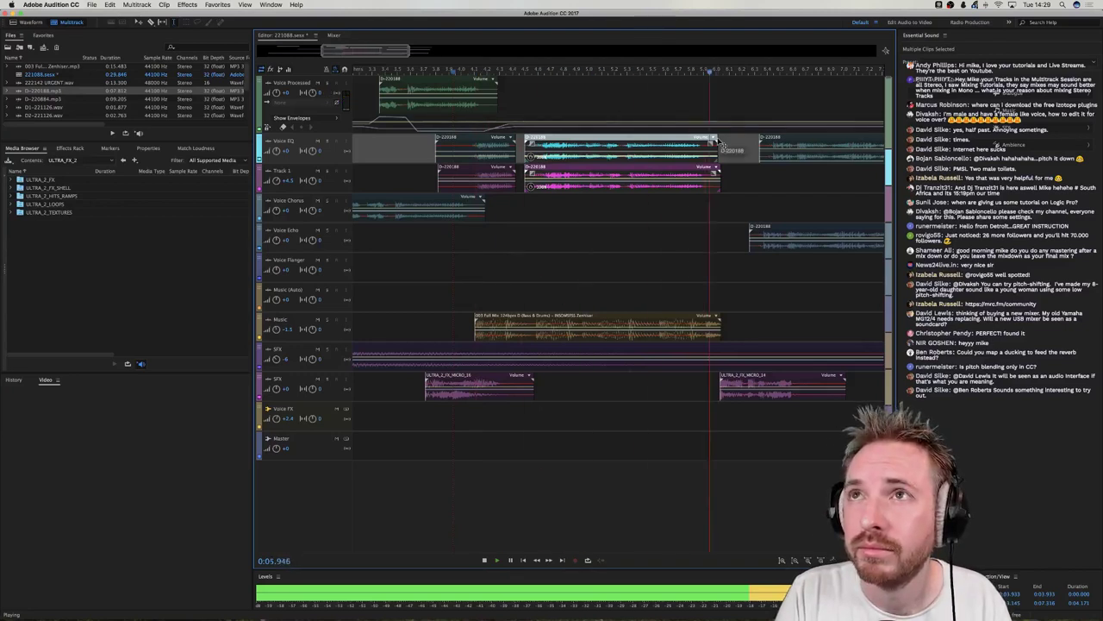
pyautogui.press('space')
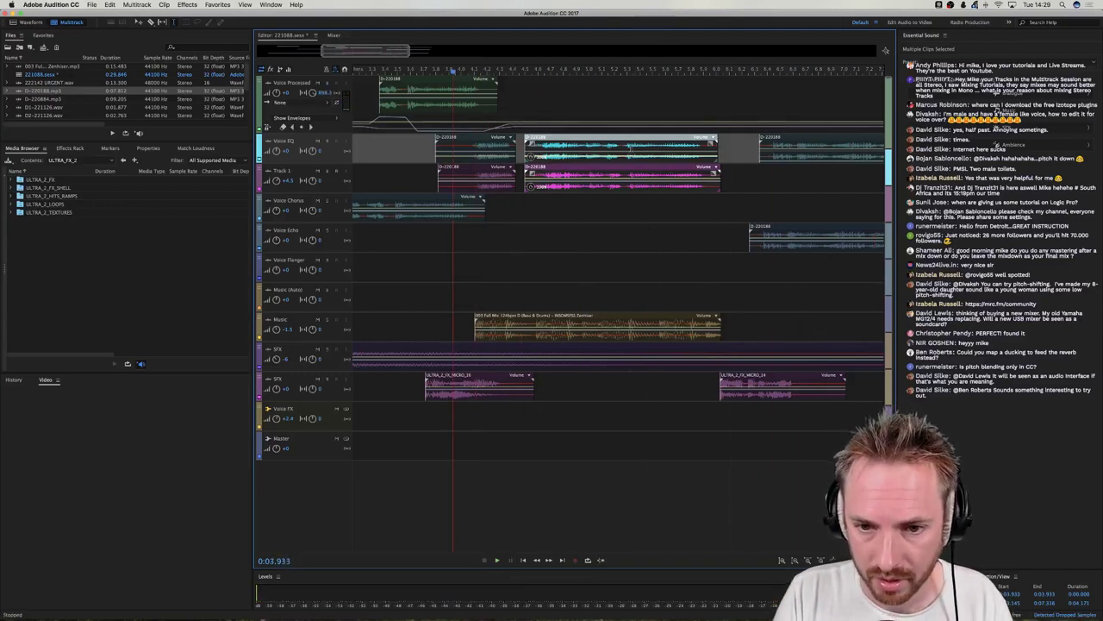
# Copy the end of the second Voice EQ clip, from 0:05.283, onto the Voice Flanger track at 0:05.765.
pyautogui.click(628, 161)
pyautogui.press('space')
pyautogui.press('space')
pyautogui.moveTo(625, 145); pyautogui.dragTo(726, 145)
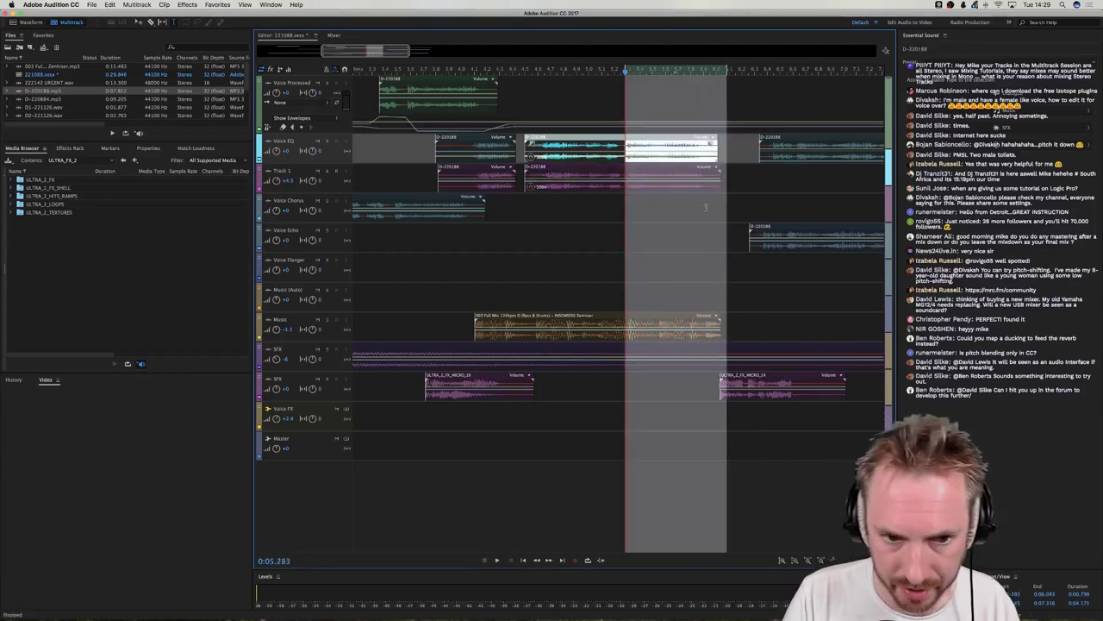
pyautogui.click(686, 275)
pyautogui.hotkey('ctrl', 'v')
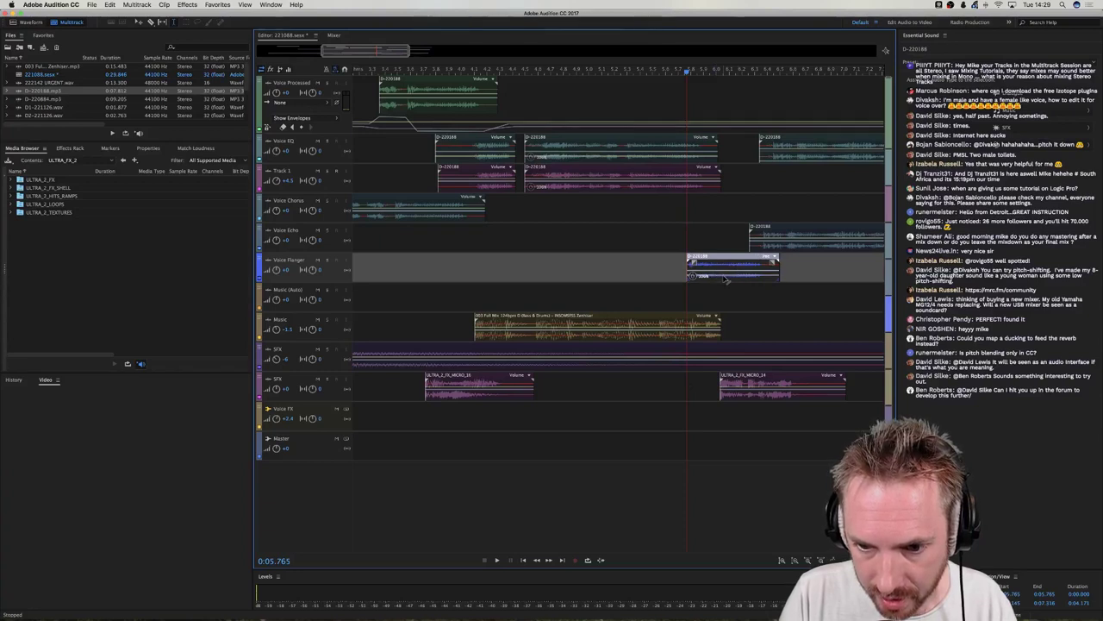
# Shift the Voice Flanger clip earlier to start at about 0:05.65 and play it against the mix.
pyautogui.click(630, 288)
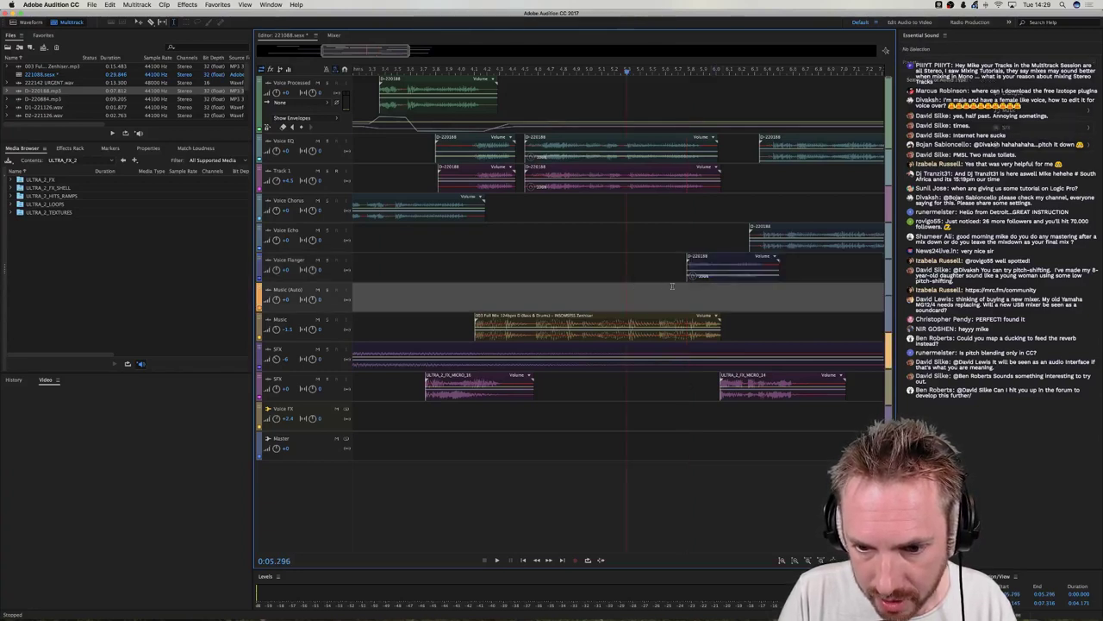
pyautogui.moveTo(694, 281); pyautogui.dragTo(678, 278)
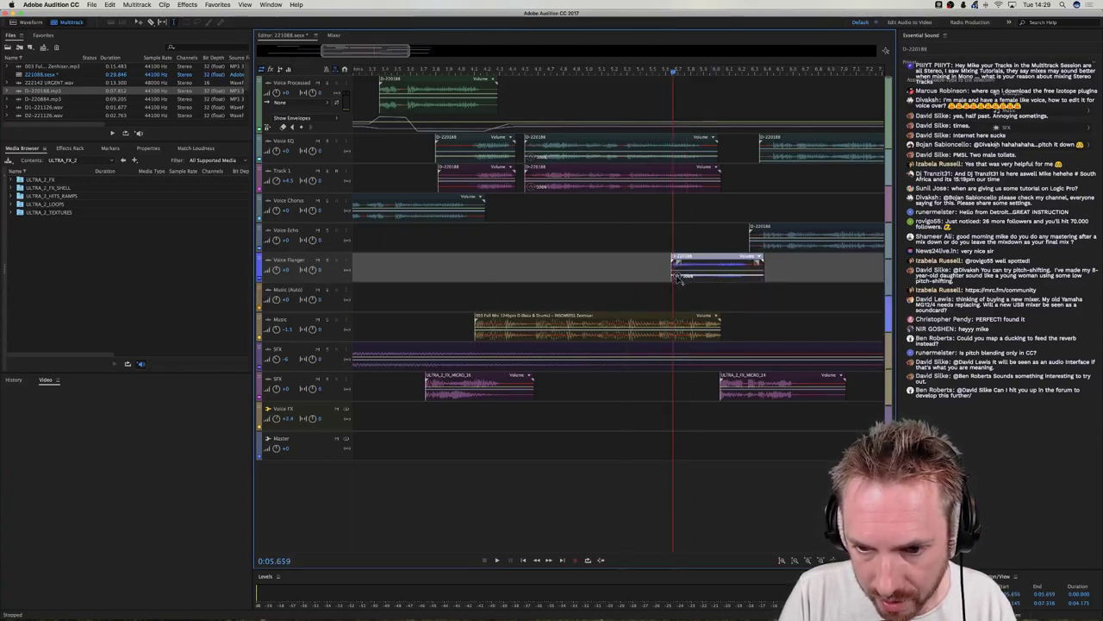
pyautogui.click(619, 266)
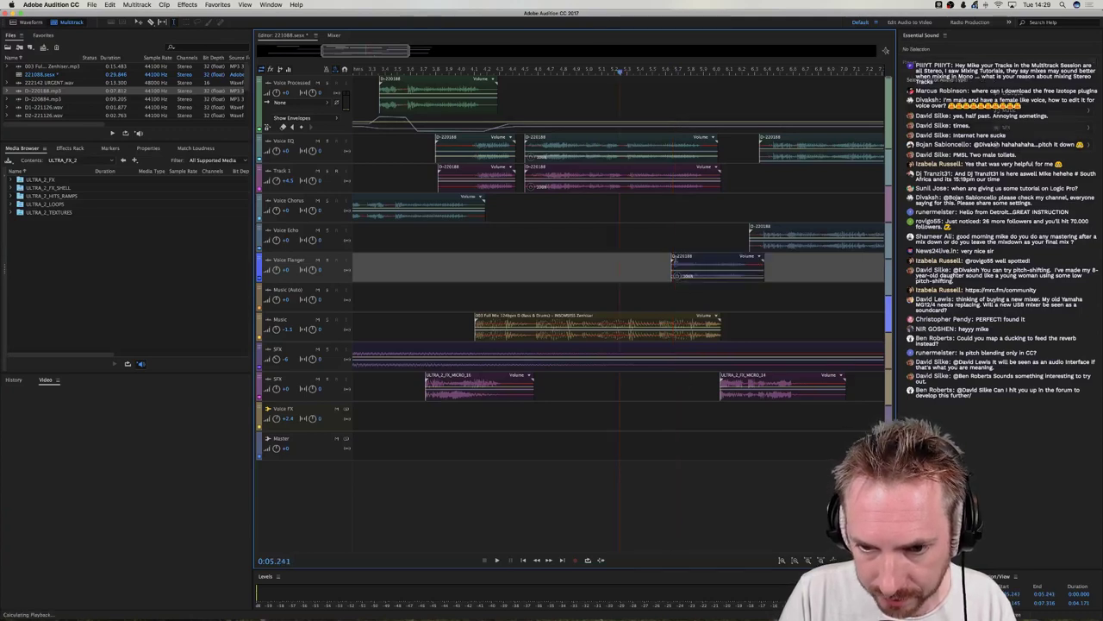
pyautogui.press('space')
pyautogui.press('space')
pyautogui.click(677, 277)
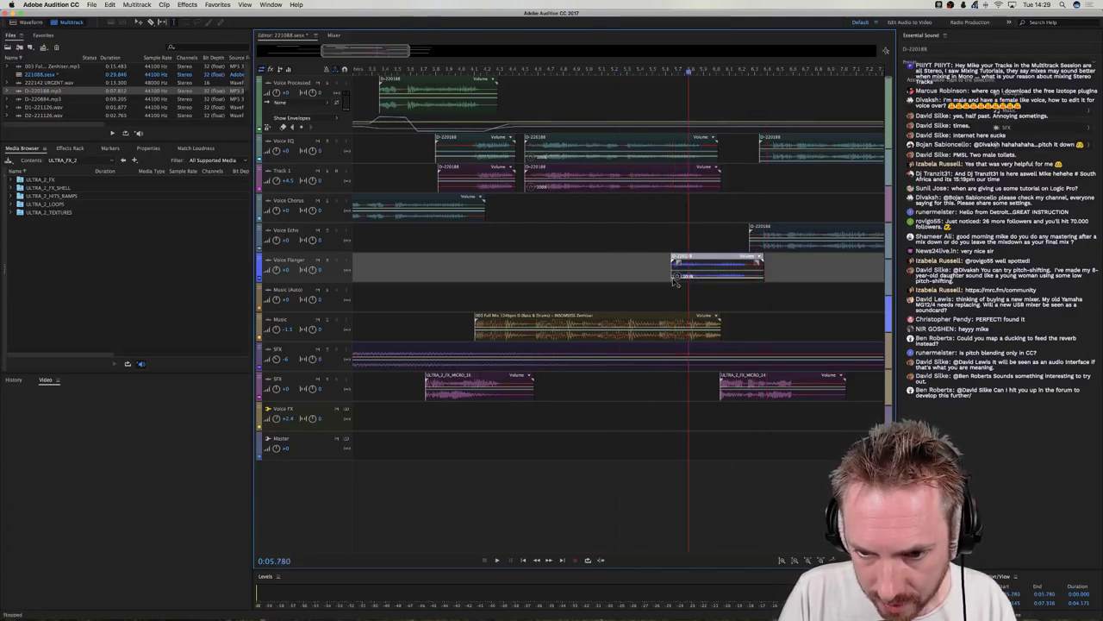
pyautogui.click(605, 264)
pyautogui.press('space')
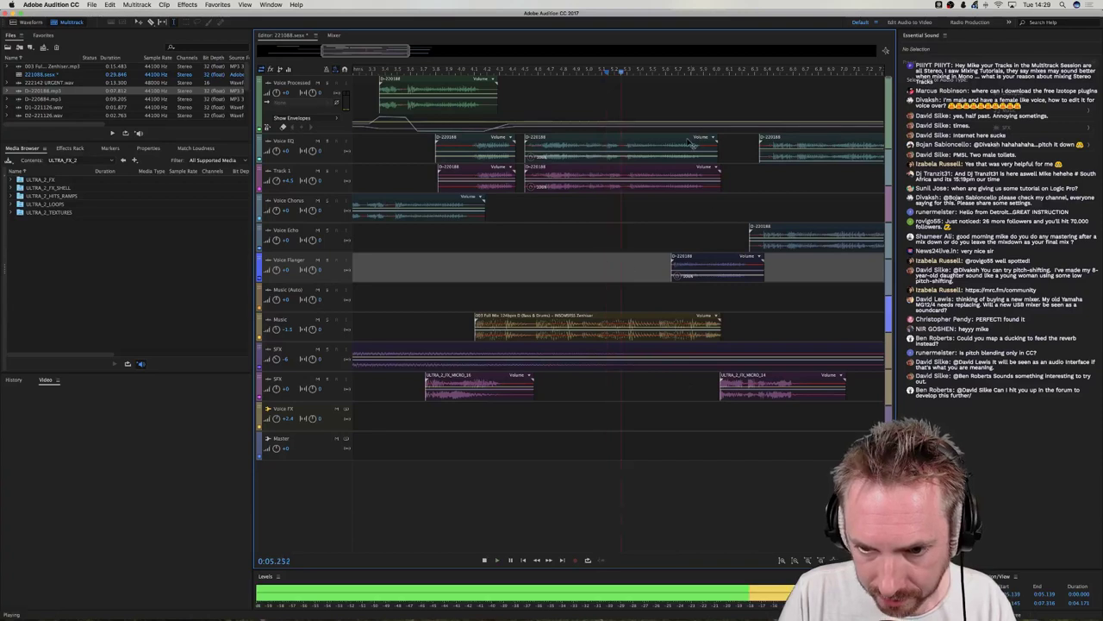
pyautogui.press('space')
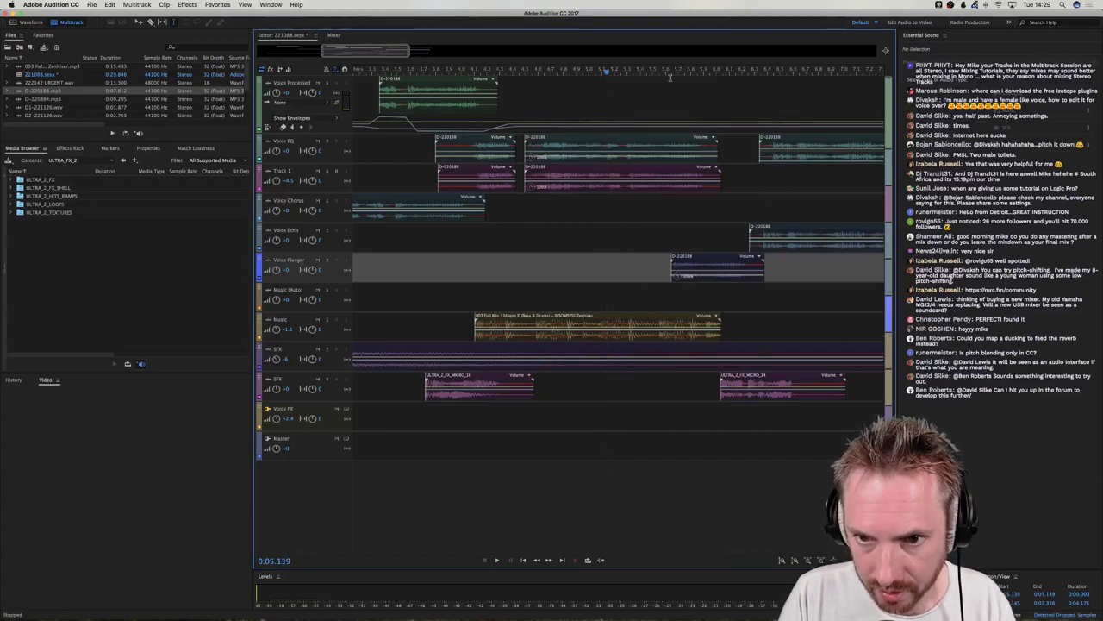
# Examine the start of the Voice Flanger clip closely and play the mix from 0:05.475.
pyautogui.scroll(5, 677, 76)
pyautogui.click(668, 276)
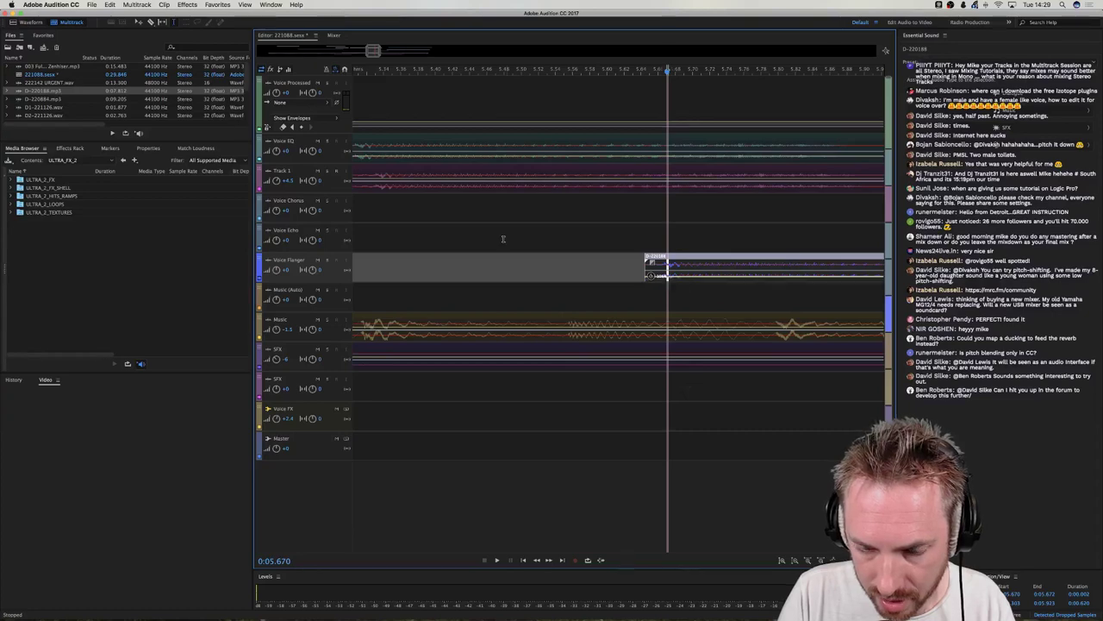
pyautogui.click(499, 238)
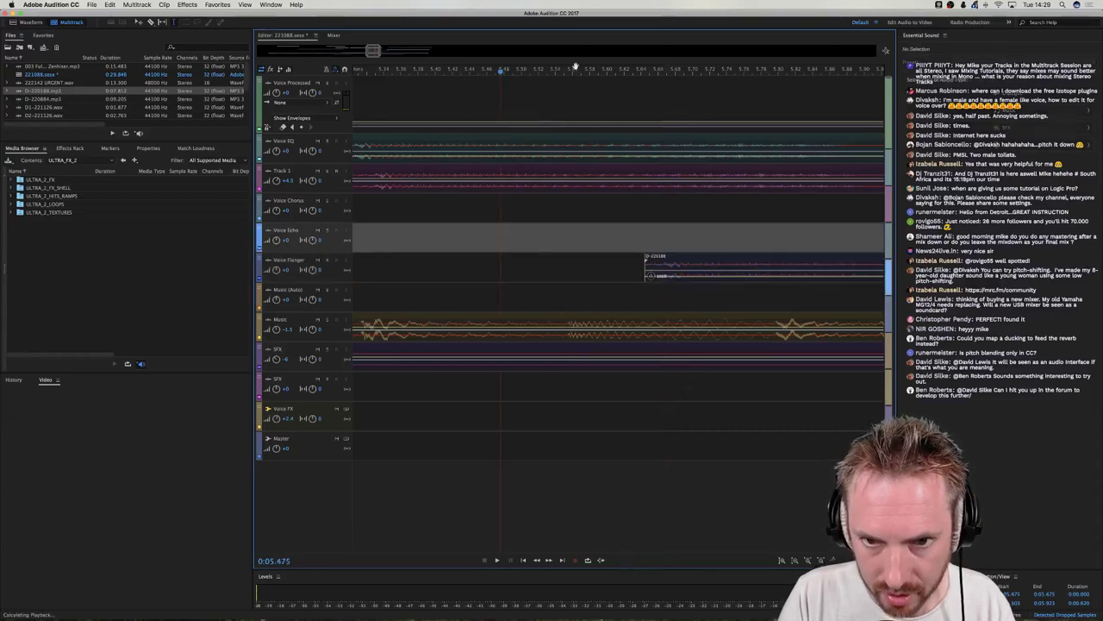
pyautogui.scroll(-6, 578, 69)
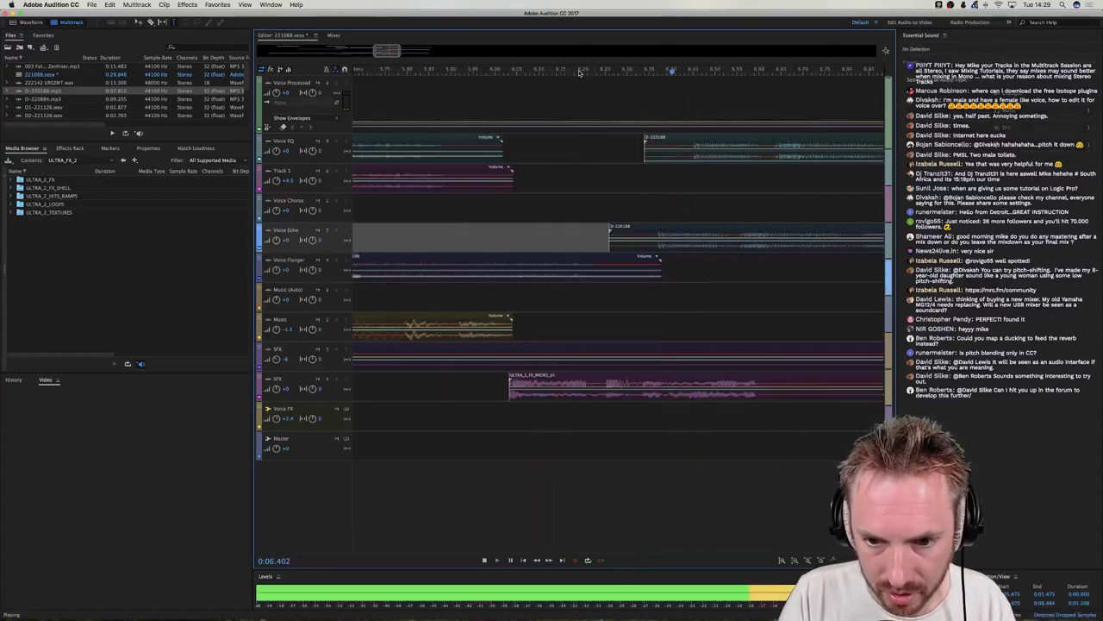
# Play the whole imaging piece from 0:00.329.
pyautogui.scroll(-3, 580, 73)
pyautogui.moveTo(377, 70); pyautogui.dragTo(361, 68)
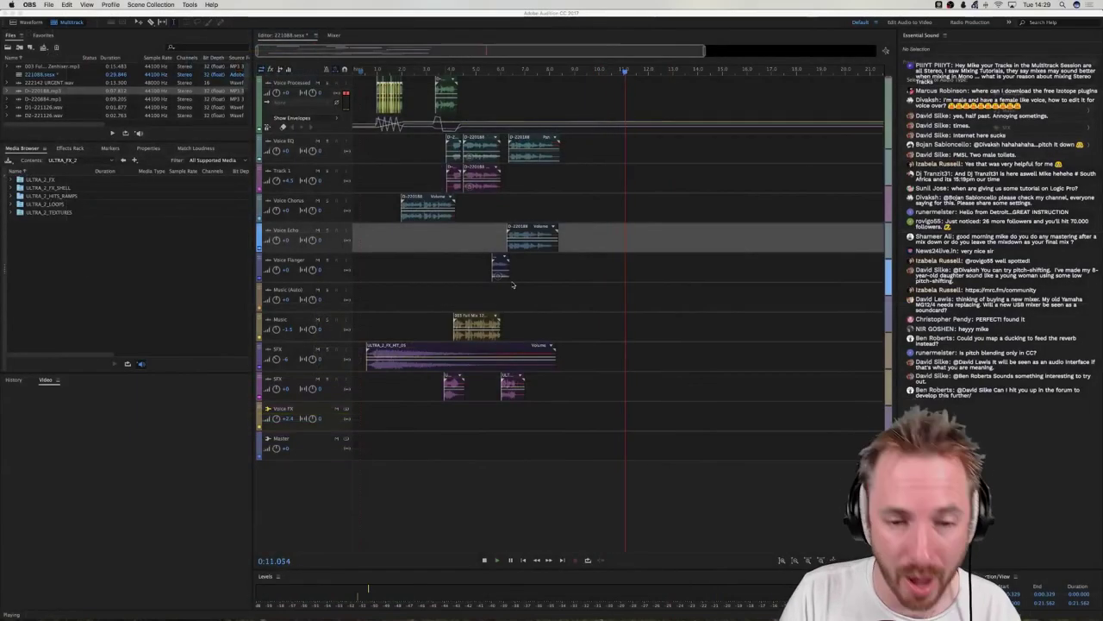
pyautogui.click(379, 228)
pyautogui.press('space')
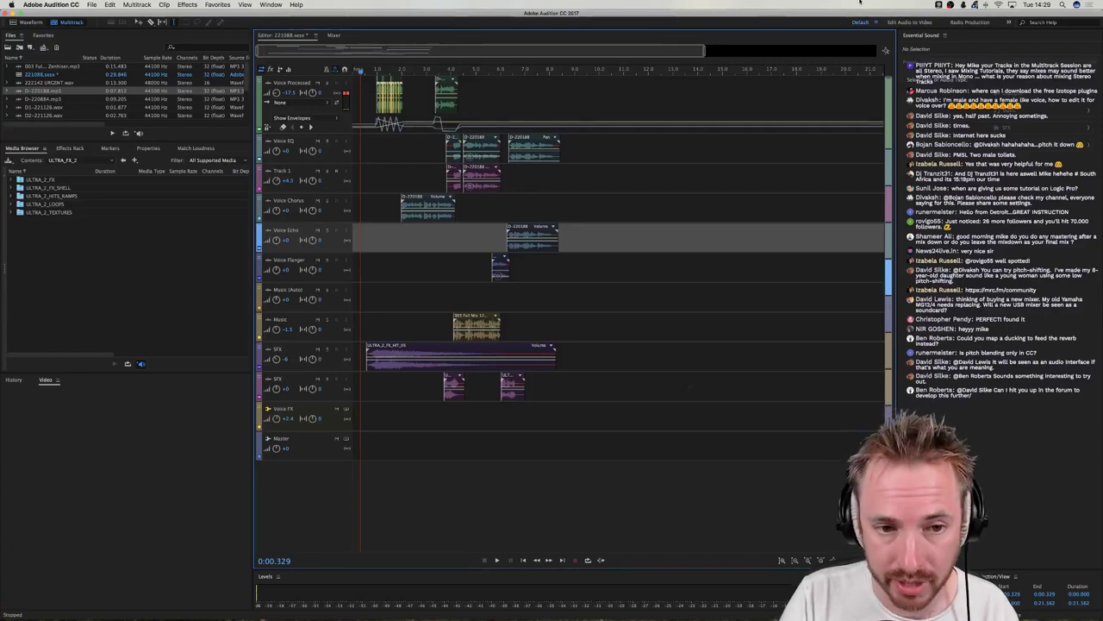
# Save the multitrack session and mix down the entire session to a new file.
pyautogui.click(393, 168)
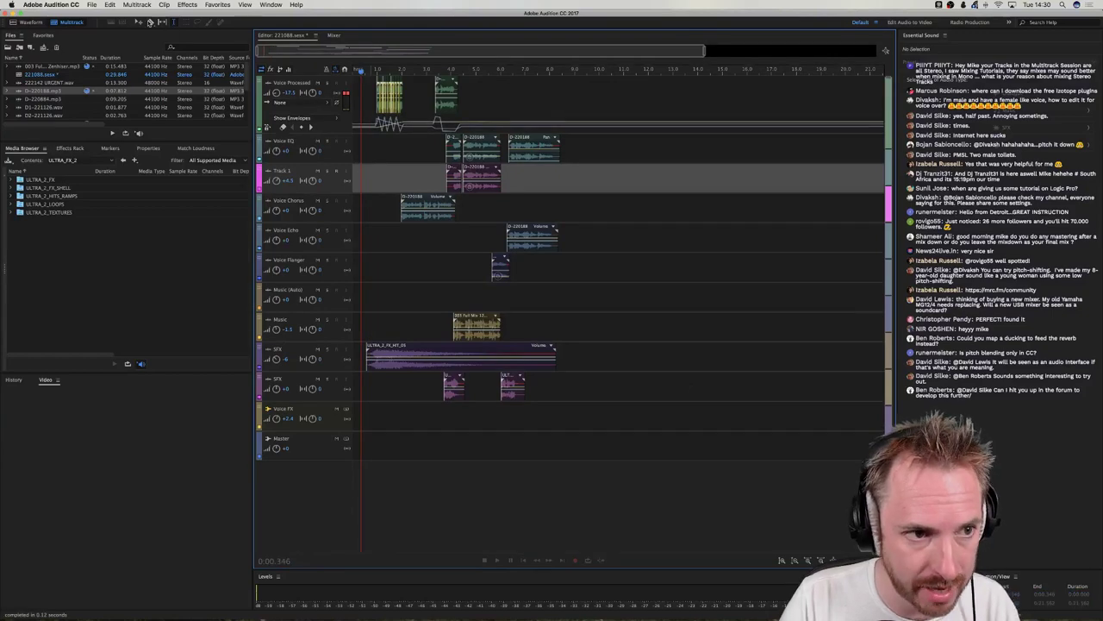
pyautogui.press('super+s')
pyautogui.click(137, 6)
pyautogui.moveTo(185, 42)
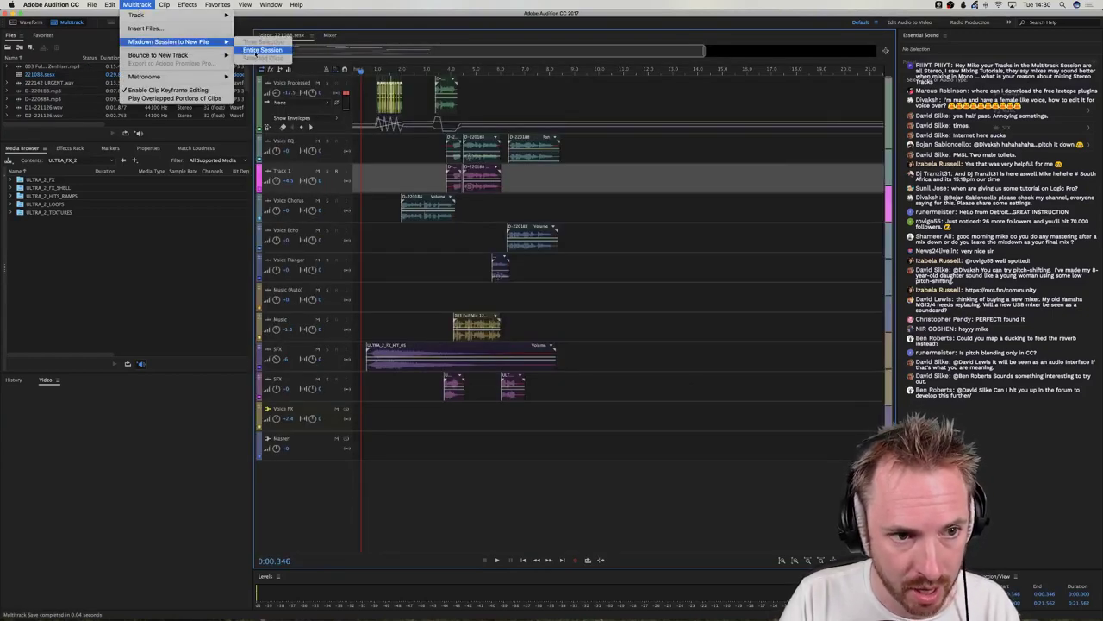
pyautogui.click(256, 52)
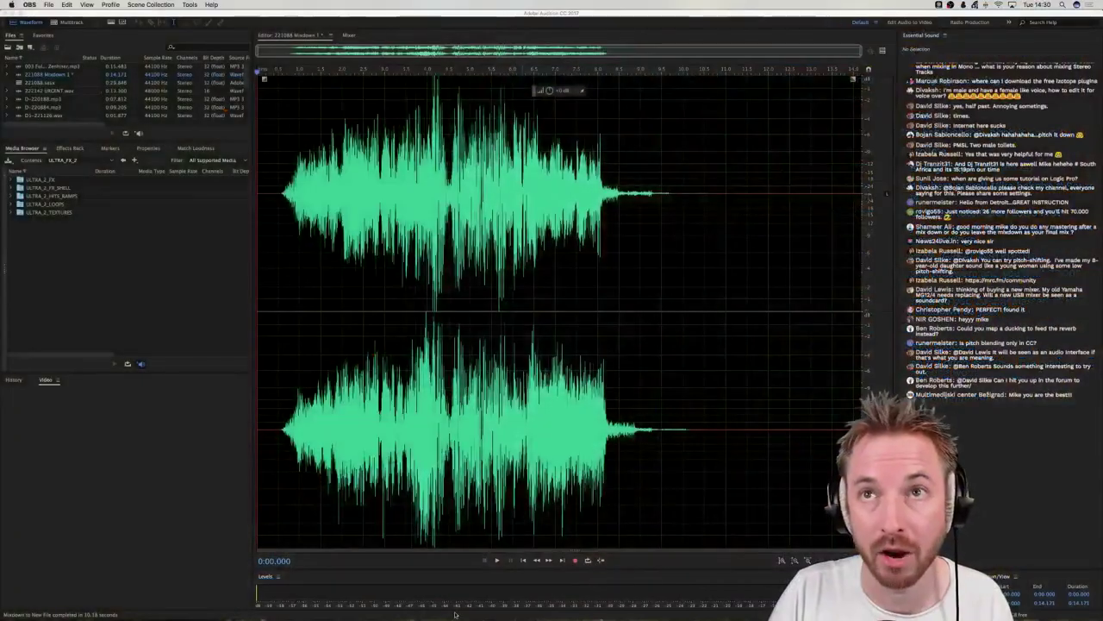
# Switch to Chrome and browse the Music Radio Creative community's latest topics and its categories.
pyautogui.moveTo(414, 603)
pyautogui.click(326, 601)
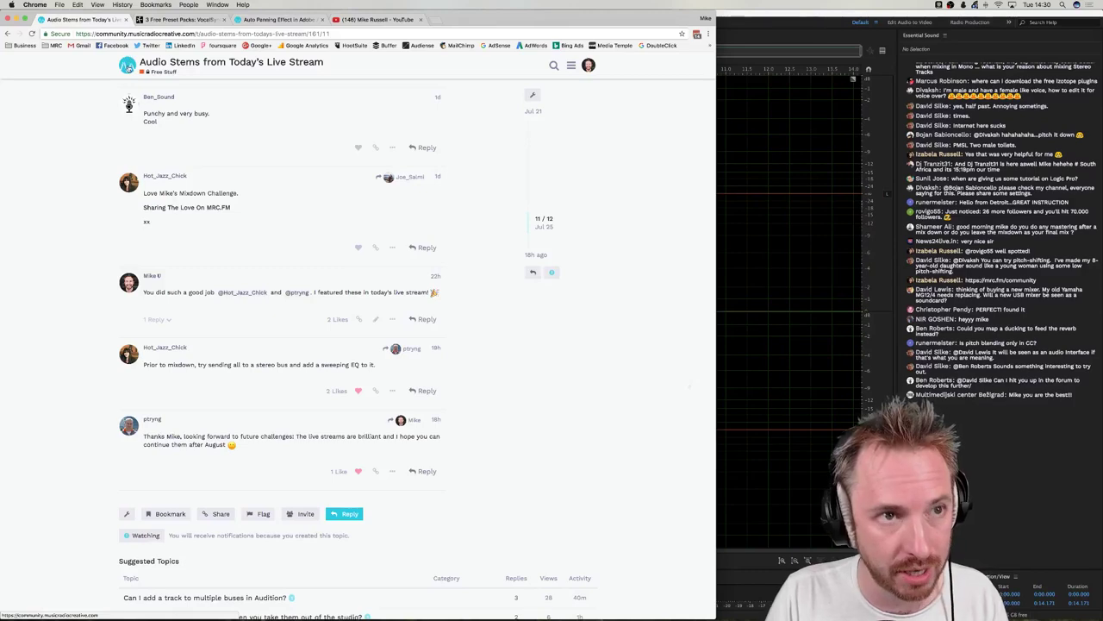
pyautogui.click(127, 67)
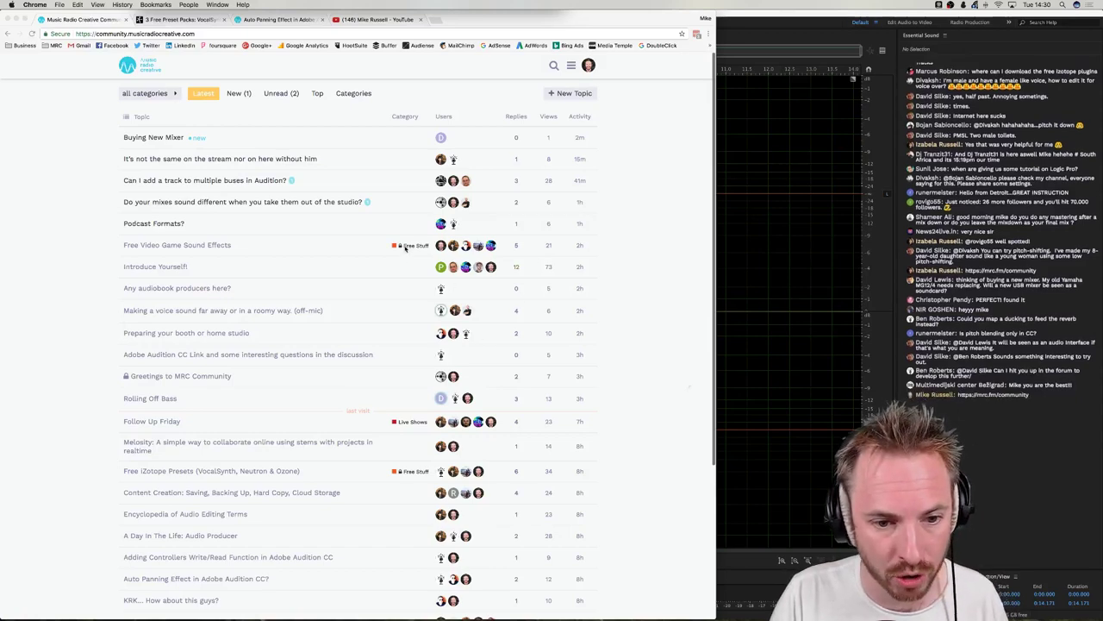
pyautogui.click(333, 92)
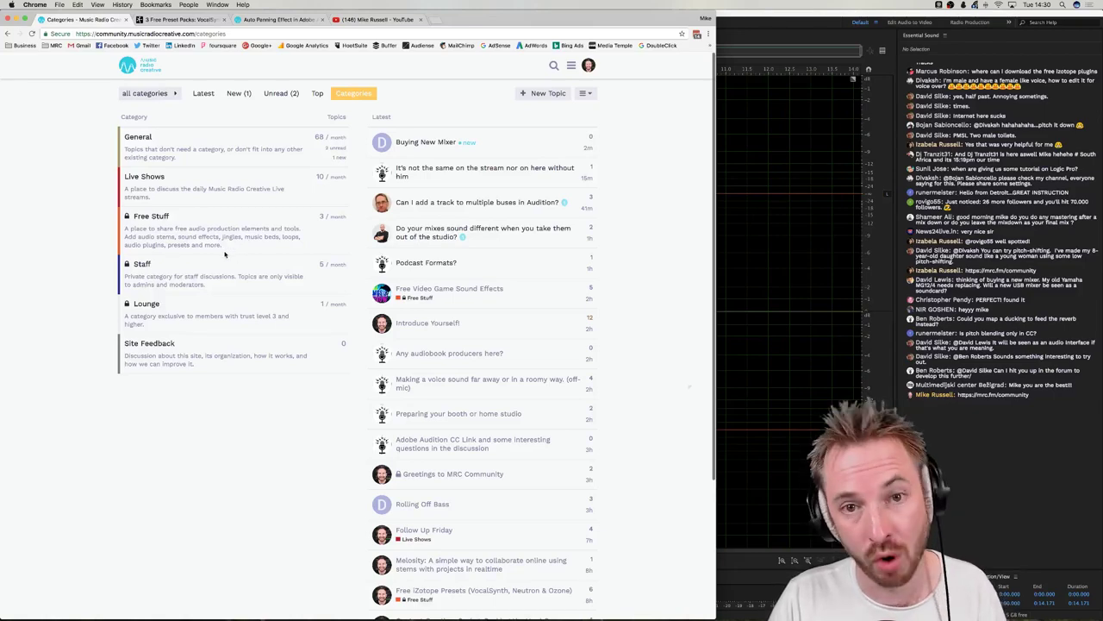
pyautogui.click(136, 69)
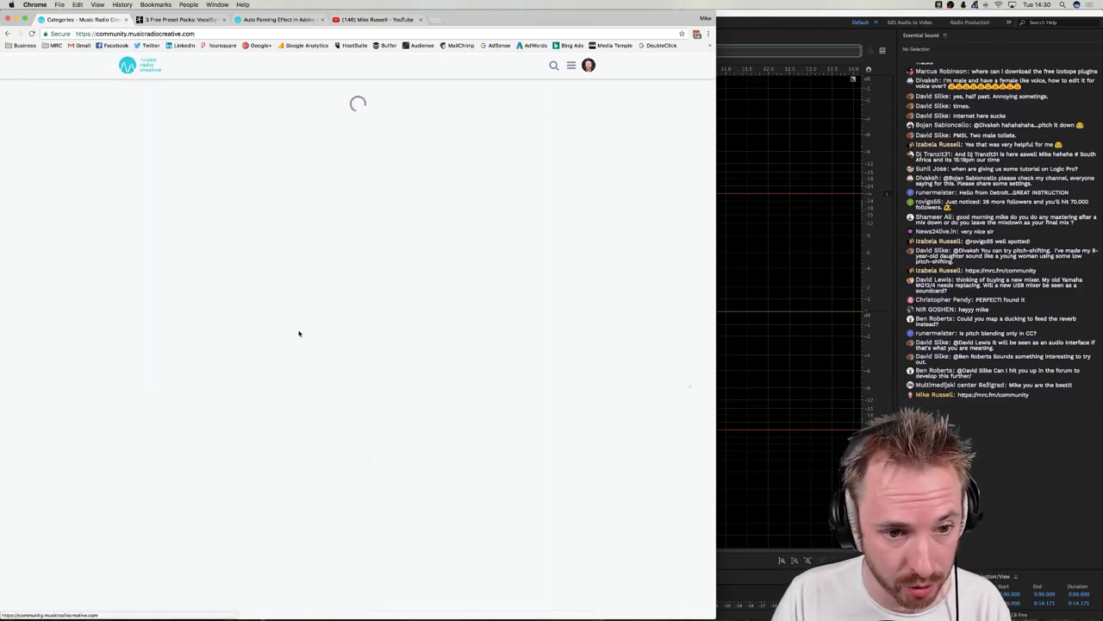
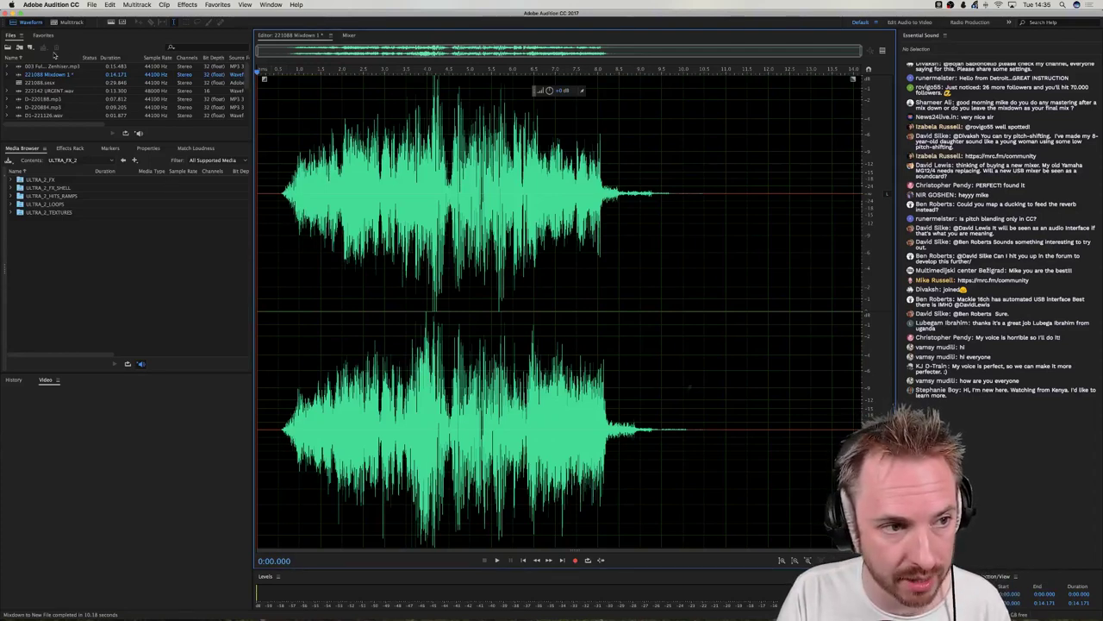
# Open the AU version of the iZotope Neutron effect for the 221088 Mixdown 1 file.
pyautogui.click(186, 5)
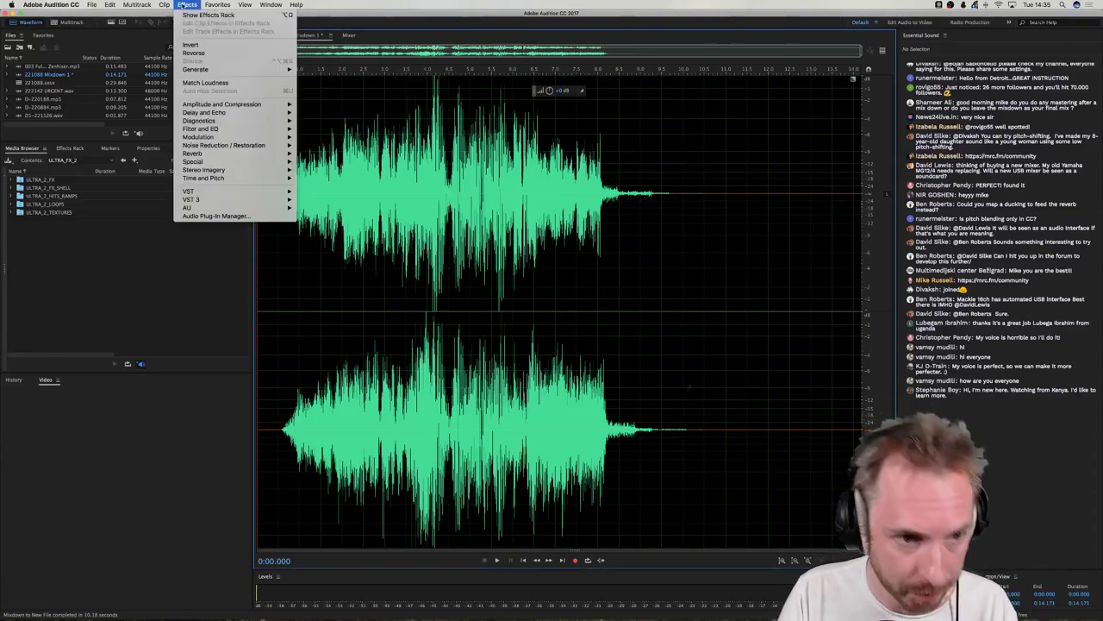
pyautogui.moveTo(214, 209)
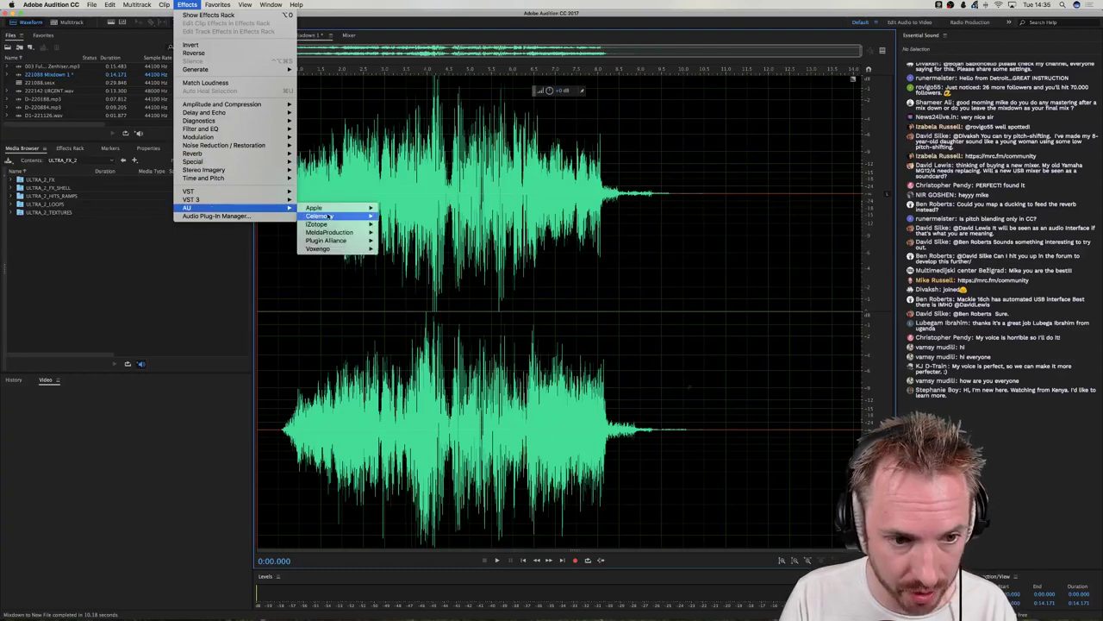
pyautogui.moveTo(322, 225)
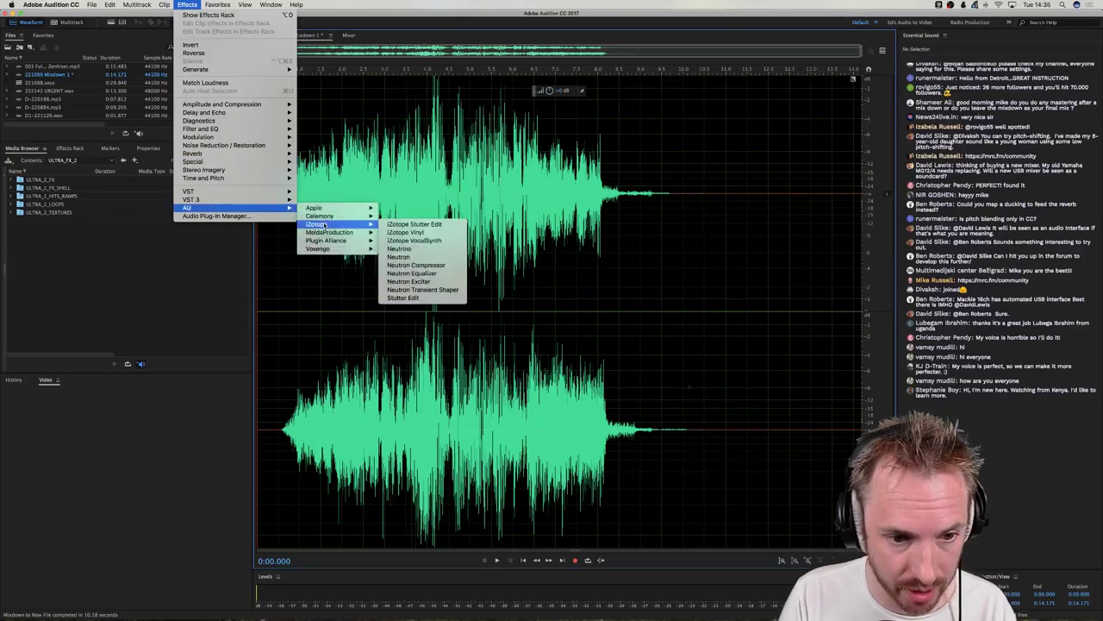
pyautogui.click(415, 257)
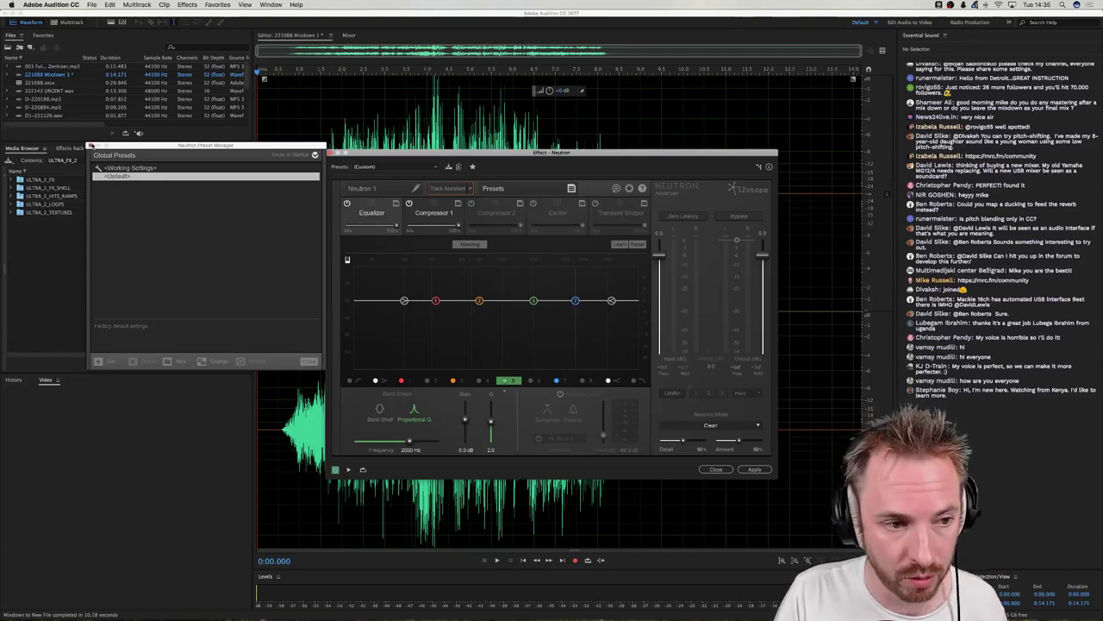
# Close Neutron's preset manager, then switch to Finder and open the Global Presets folder inside the Neutron documents folder.
pyautogui.click(91, 145)
pyautogui.moveTo(327, 604)
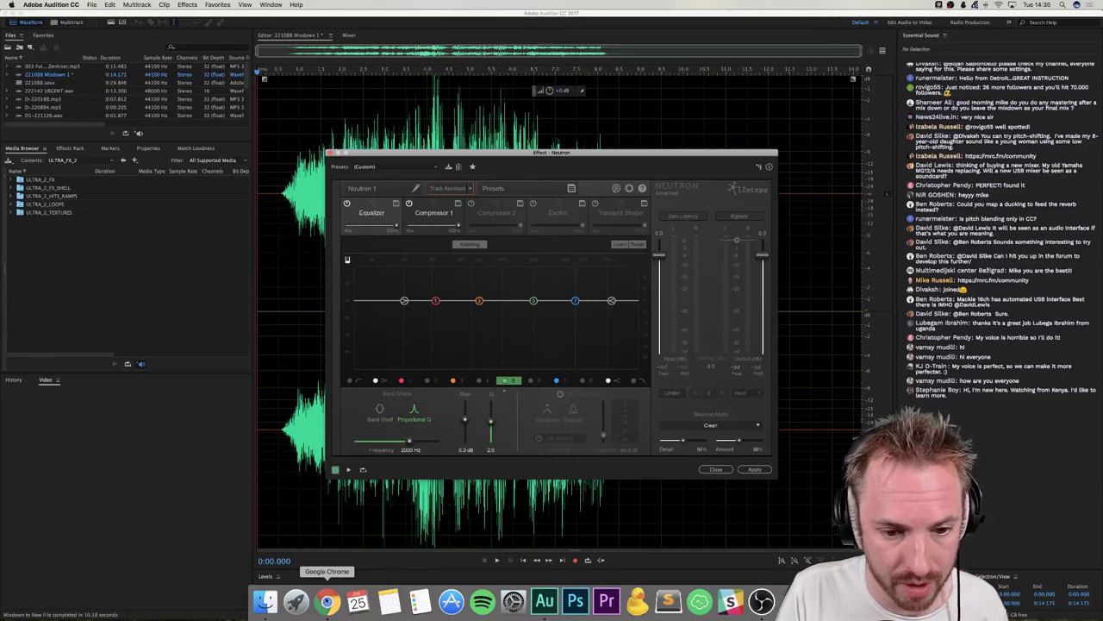
pyautogui.press('super+Tab')
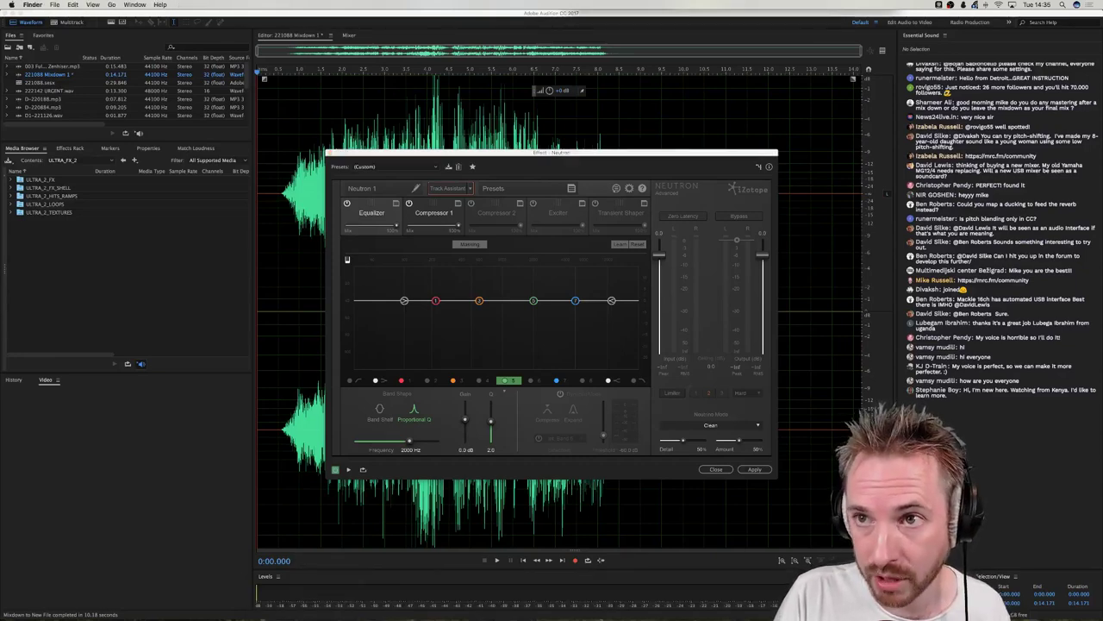
pyautogui.moveTo(534, 122); pyautogui.dragTo(495, 139)
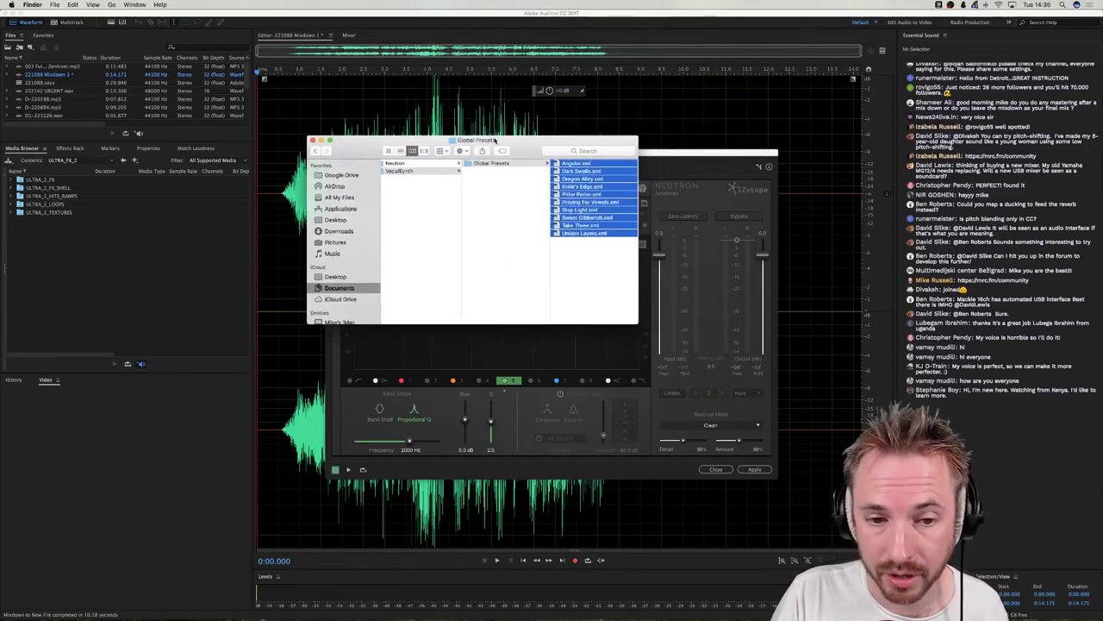
pyautogui.click(409, 164)
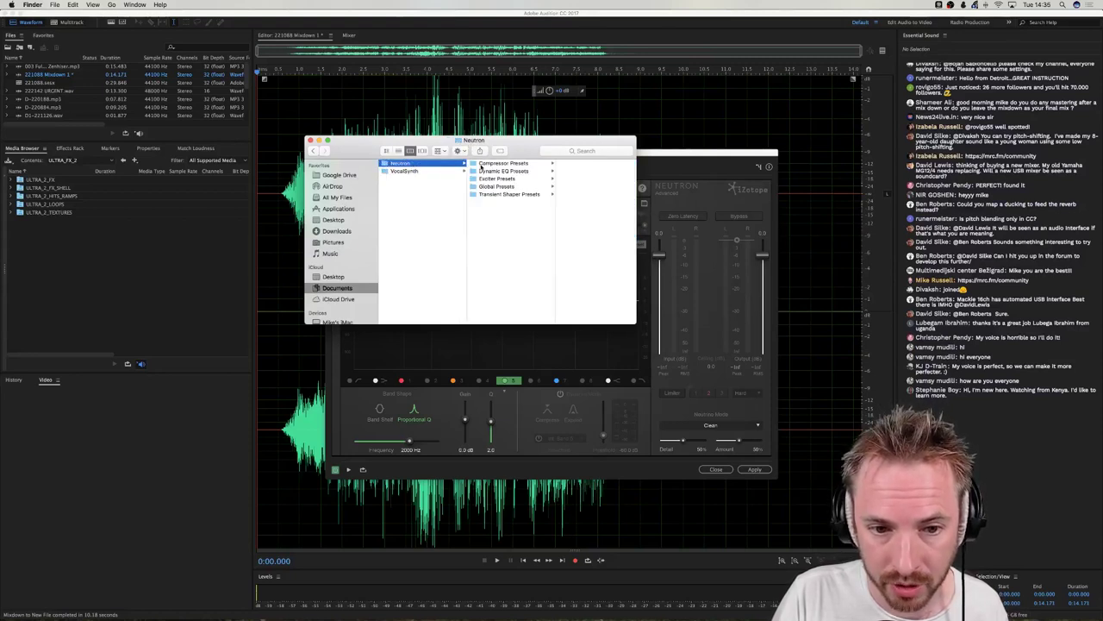
pyautogui.click(499, 186)
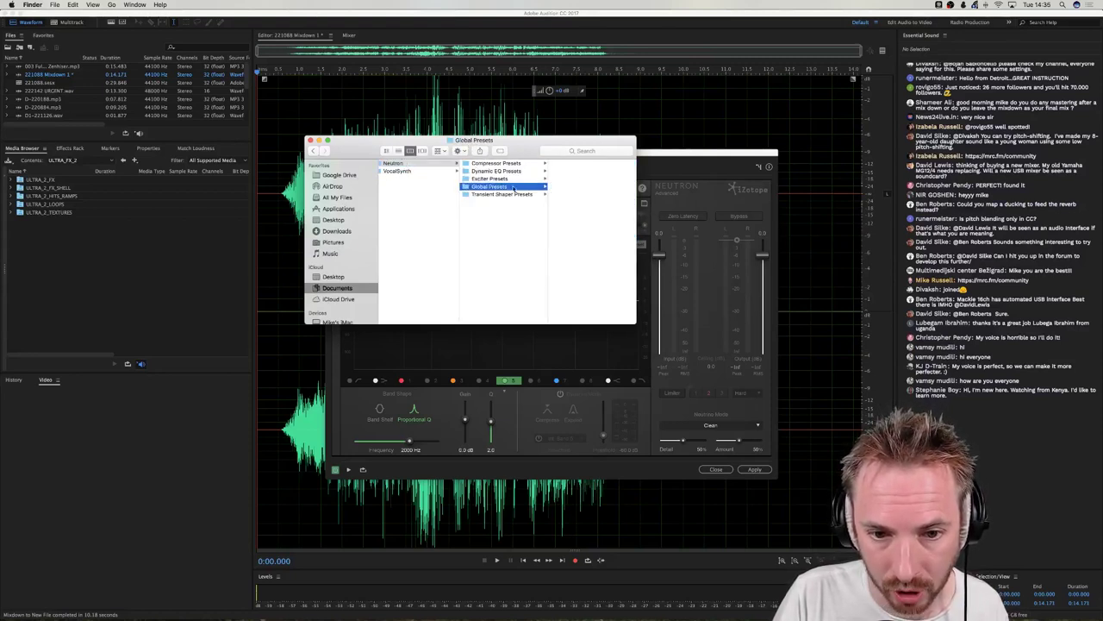
# In the Downloads folder, unzip larger-than-life-mixing-neutron.zip and open the extracted Larger Than Life Mixes folder.
pyautogui.press('super+Tab')
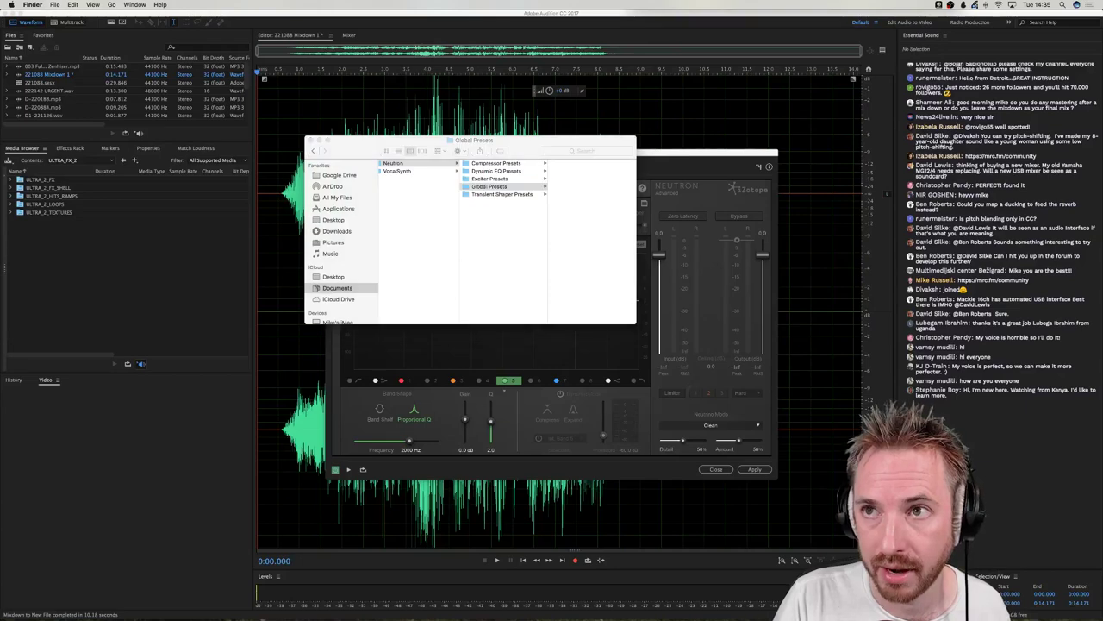
pyautogui.moveTo(779, 7); pyautogui.dragTo(700, 175)
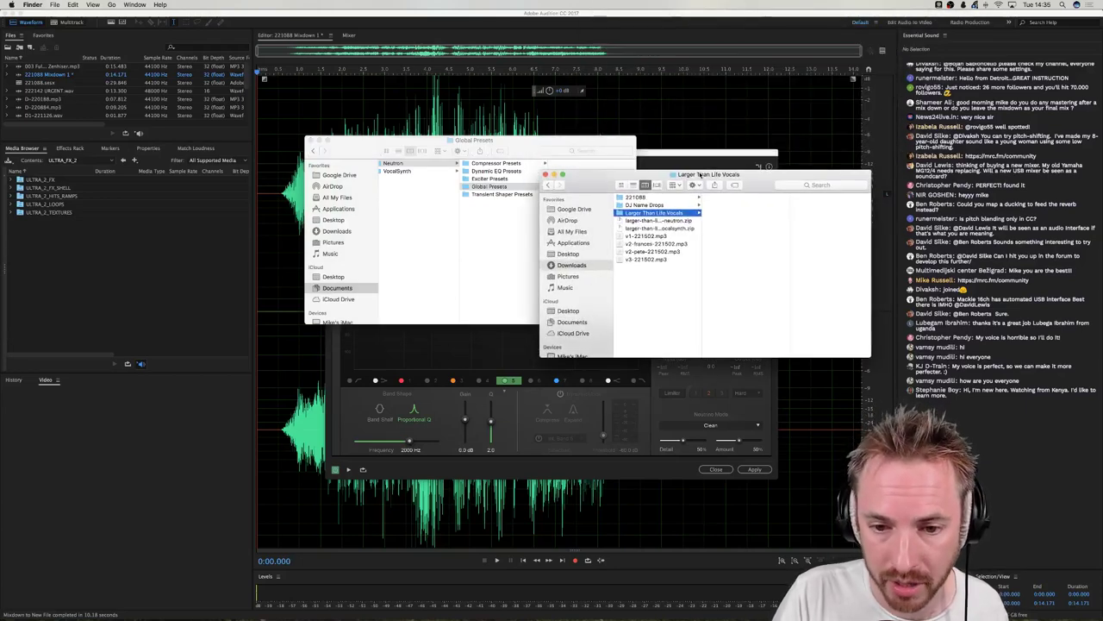
pyautogui.doubleClick(657, 222)
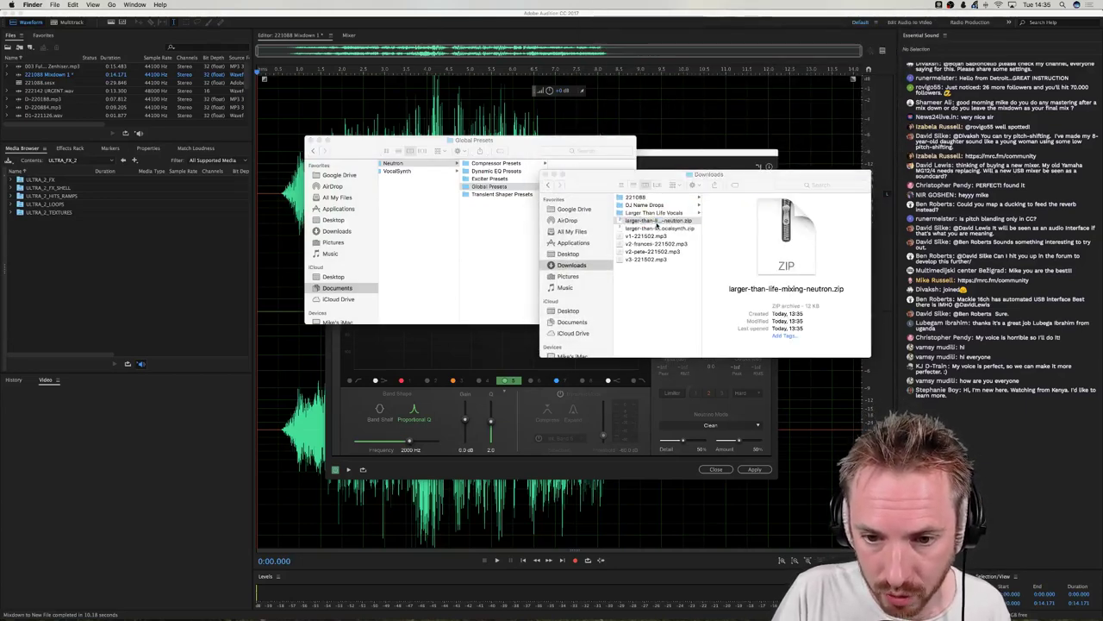
pyautogui.click(689, 212)
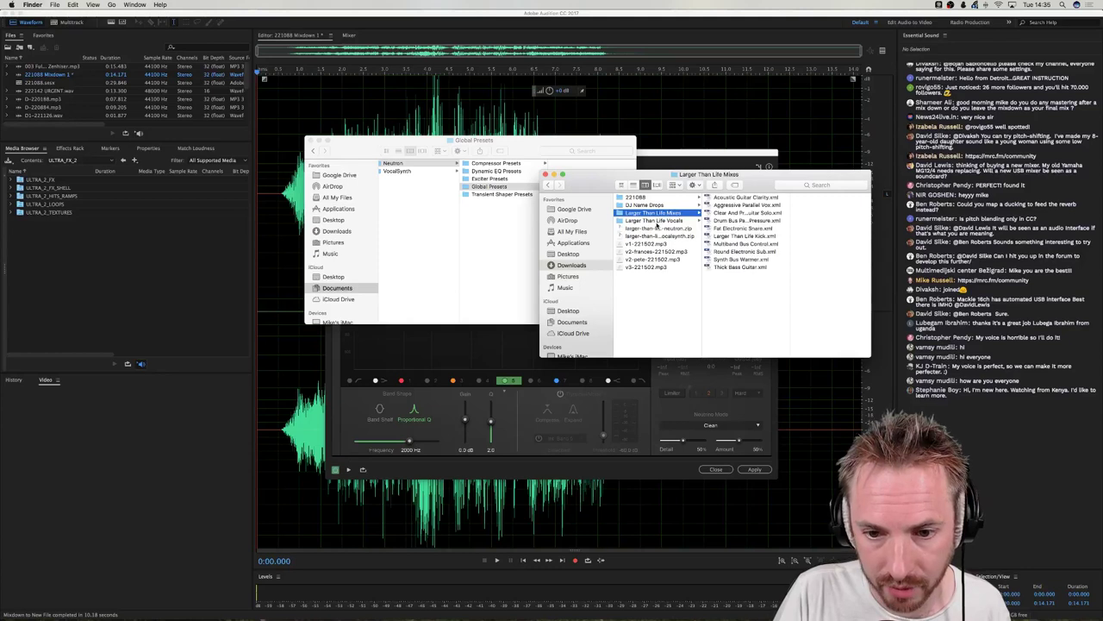
# Preview the preset XML files in Larger Than Life Mixes one by one to examine their names and comments.
pyautogui.click(743, 198)
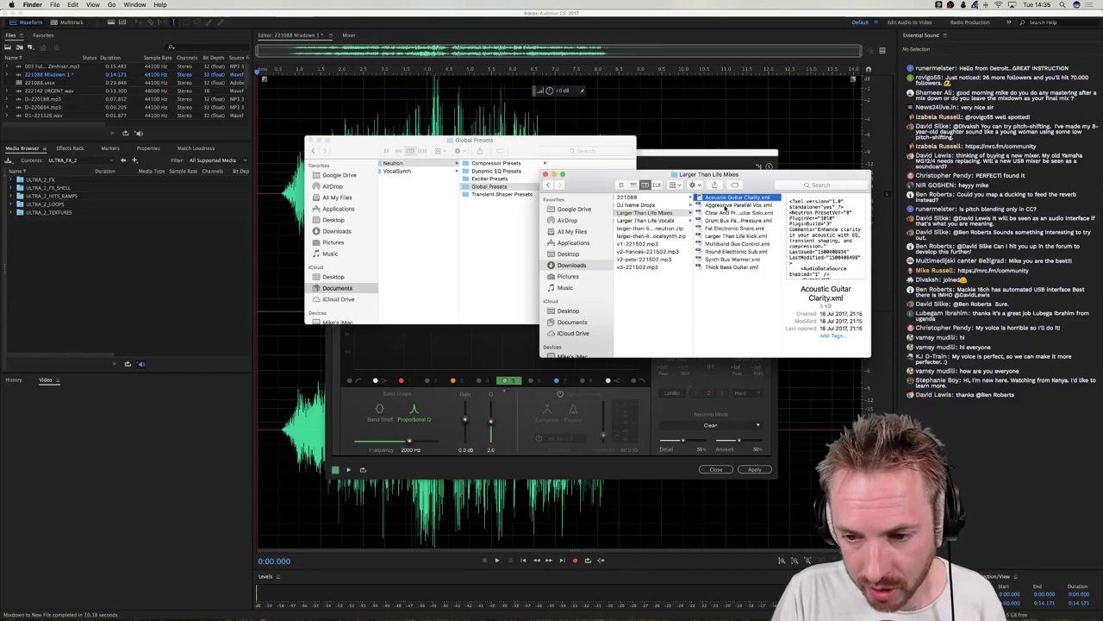
pyautogui.click(727, 206)
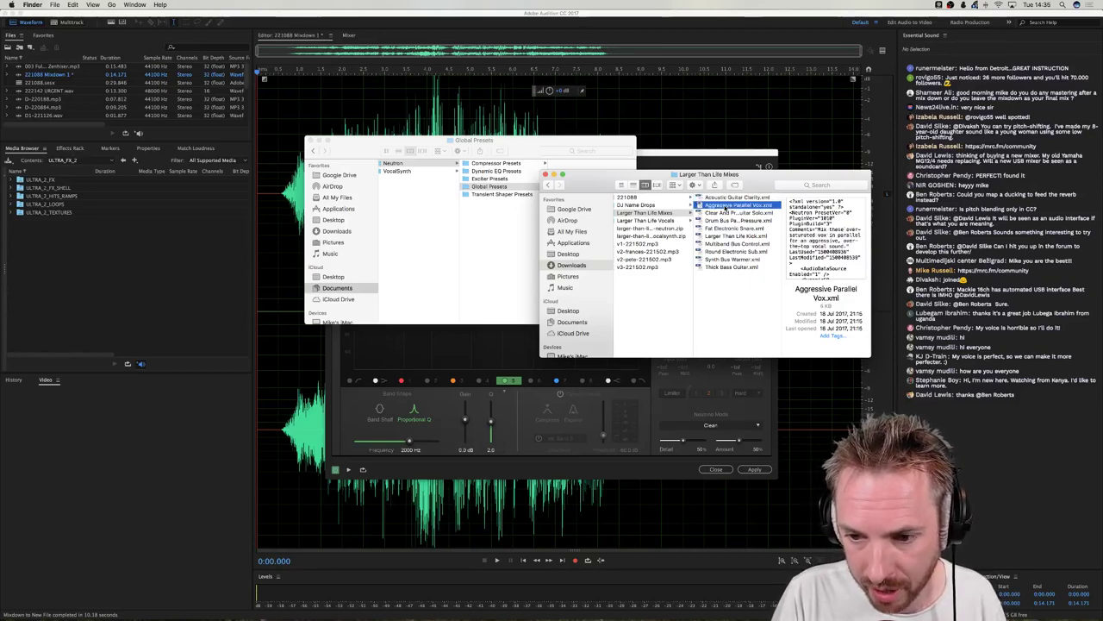
pyautogui.press('Down')
pyautogui.press('Down')
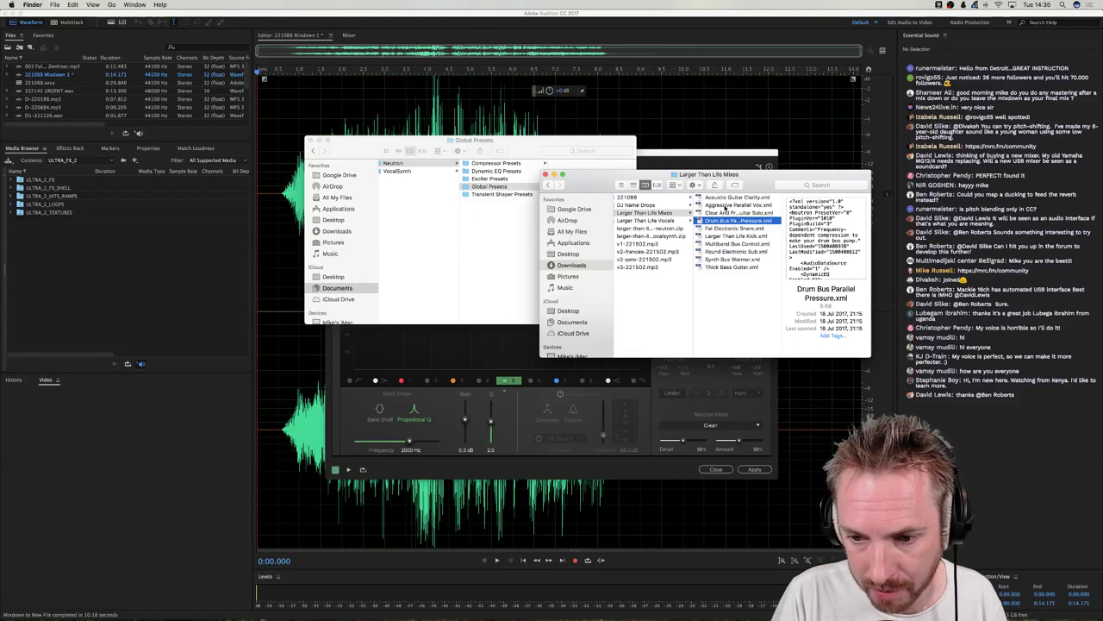
pyautogui.press('Down')
pyautogui.press('Down')
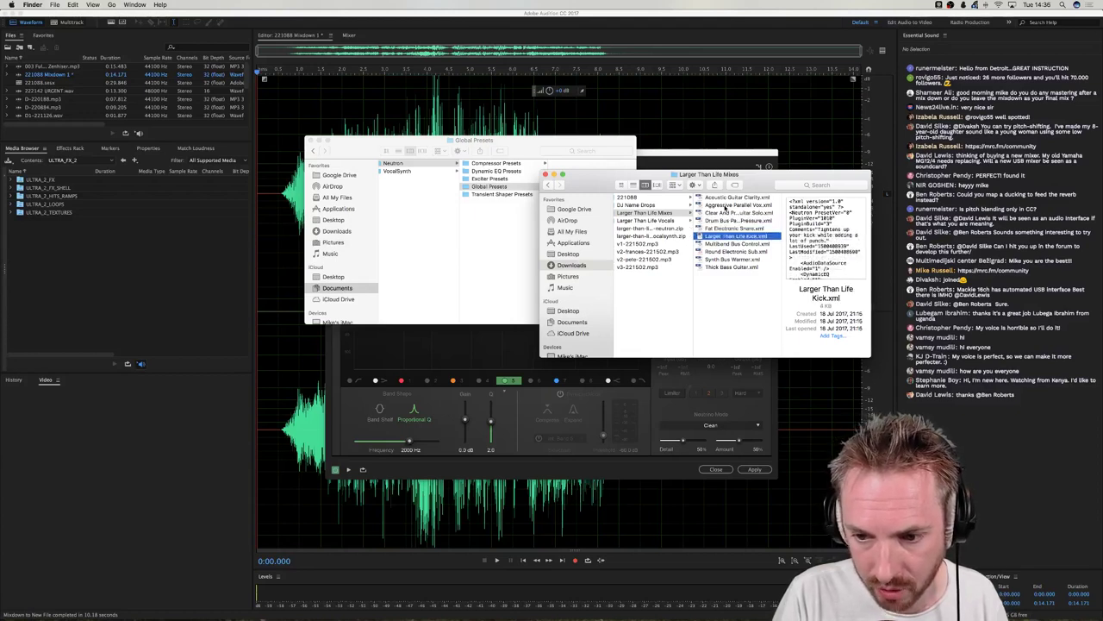
pyautogui.press('Down')
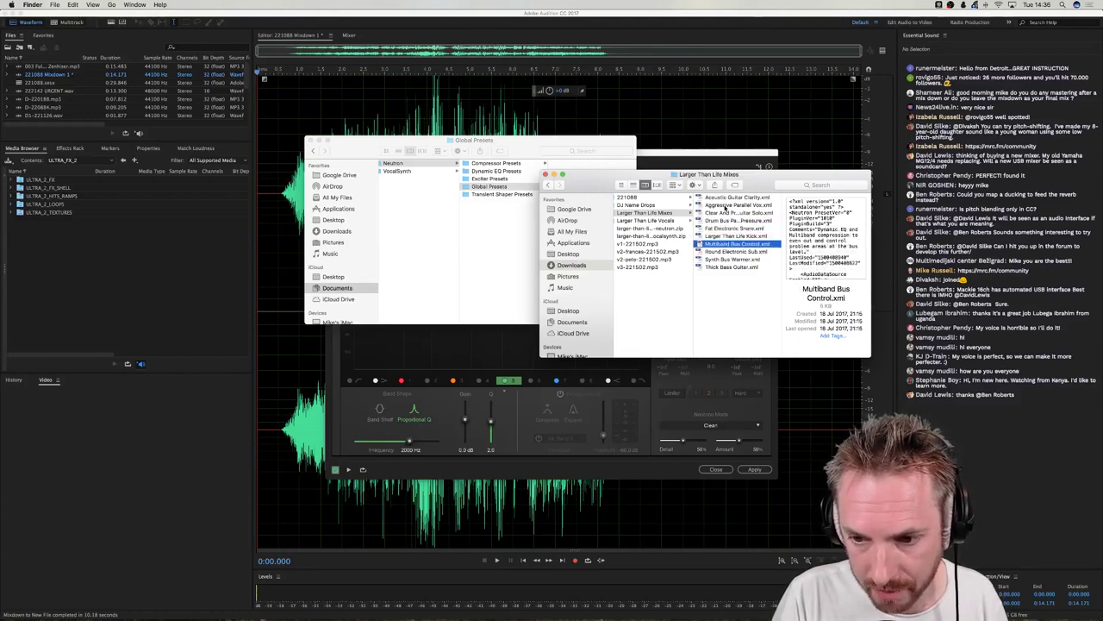
pyautogui.press('Down')
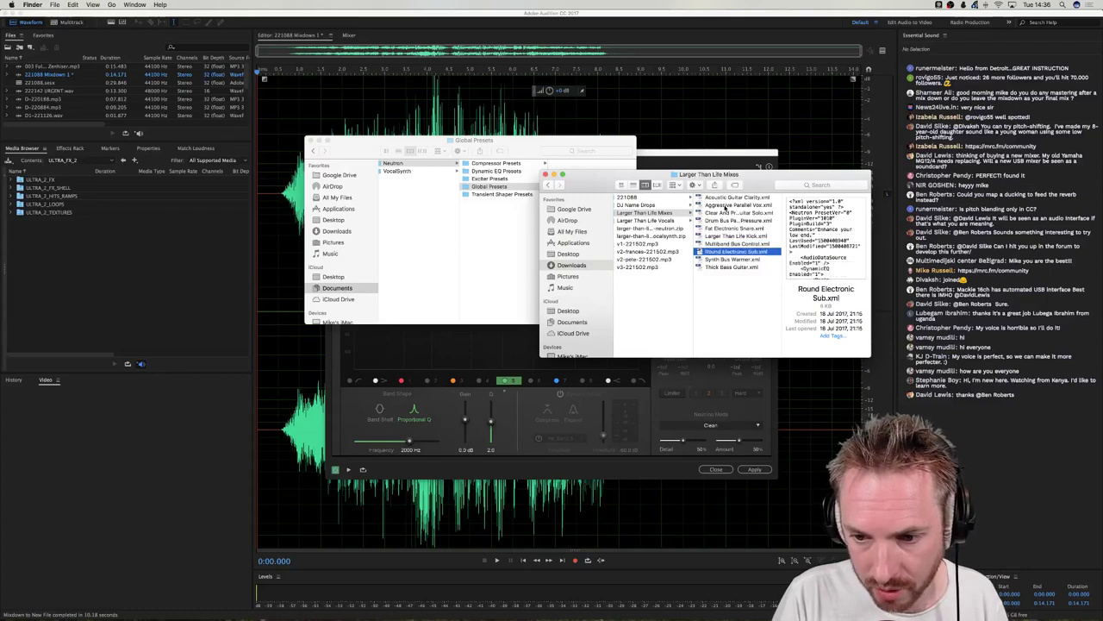
pyautogui.press('Down')
pyautogui.press('Down')
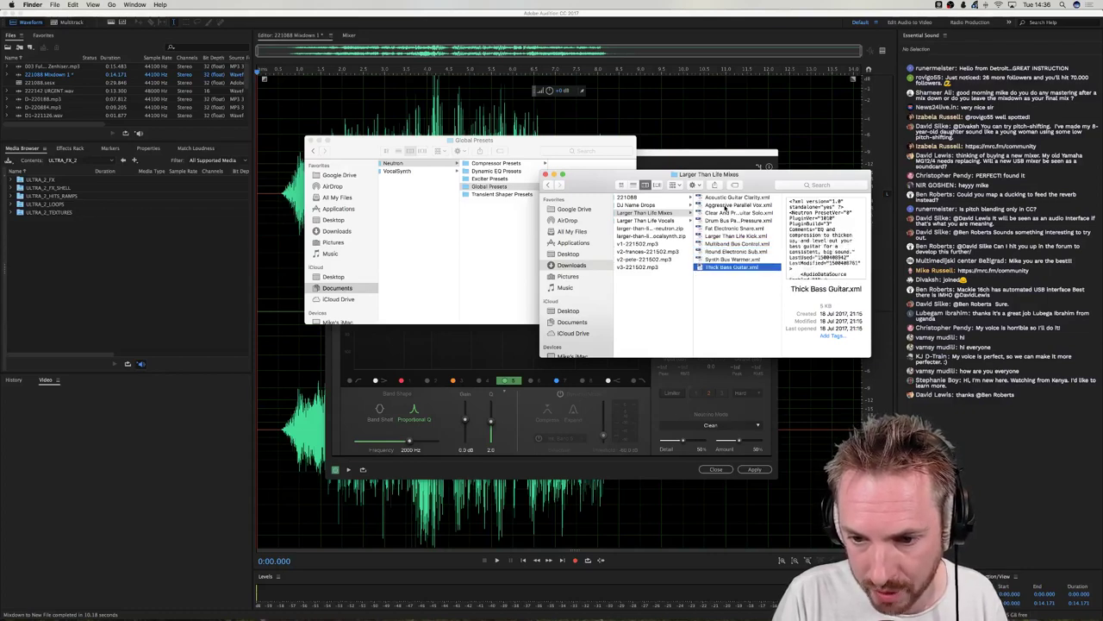
pyautogui.press('Up')
pyautogui.press('Up')
pyautogui.press('Up')
pyautogui.press('Up')
pyautogui.press('Up')
pyautogui.press('Up')
pyautogui.press('Up')
pyautogui.press('Up')
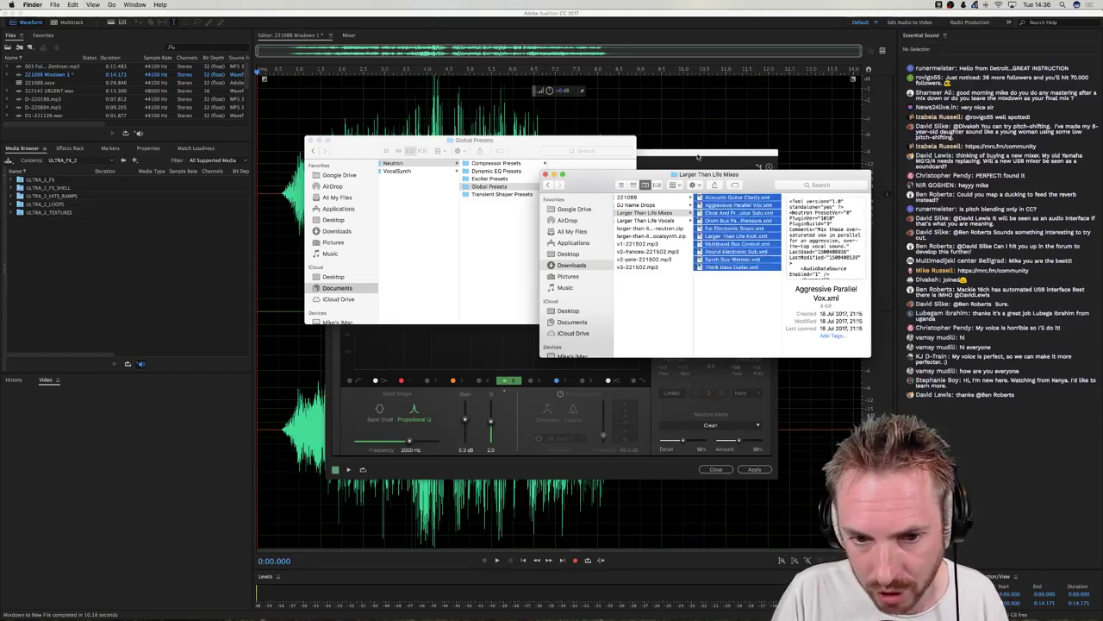
# Move all the Larger Than Life Mixes preset files into Neutron's Global Presets folder and close the Downloads window.
pyautogui.press('super+a')
pyautogui.doubleClick(596, 176)
pyautogui.moveTo(597, 176); pyautogui.dragTo(624, 288)
pyautogui.moveTo(733, 310); pyautogui.dragTo(591, 211)
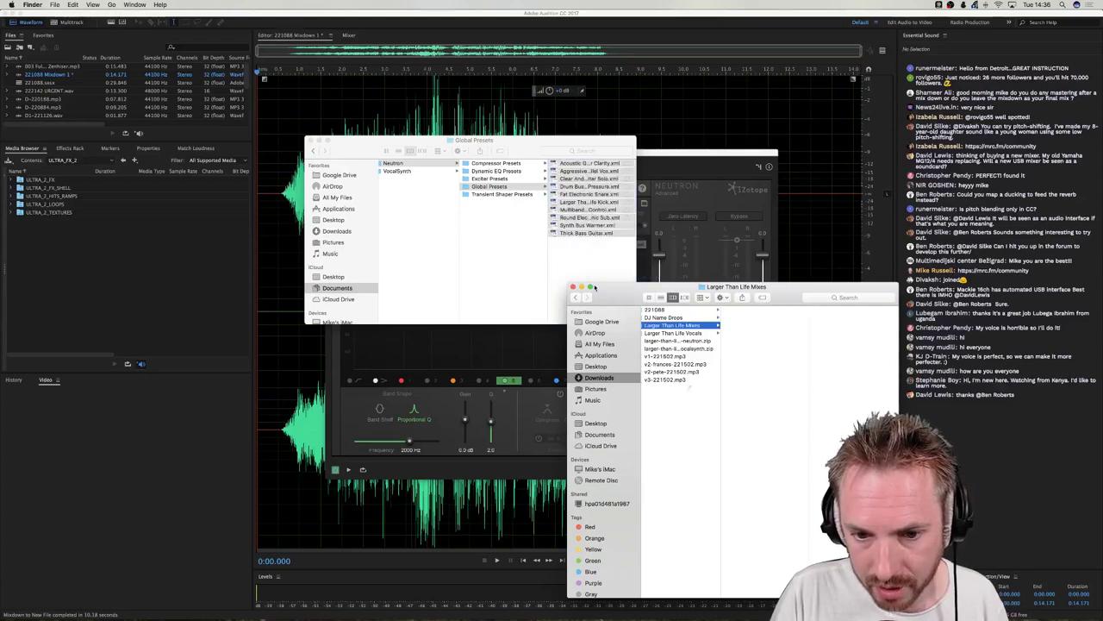
pyautogui.click(572, 286)
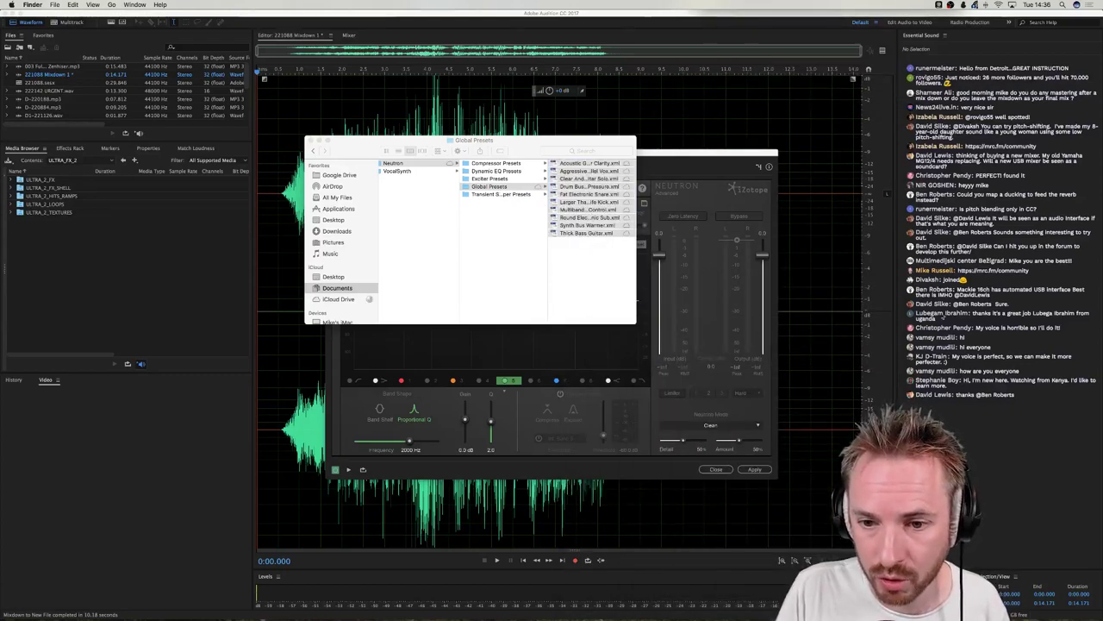
# Return to Adobe Audition, check Neutron's preset manager for the added presets, then close it and the Neutron effect window.
pyautogui.click(722, 249)
pyautogui.click(571, 189)
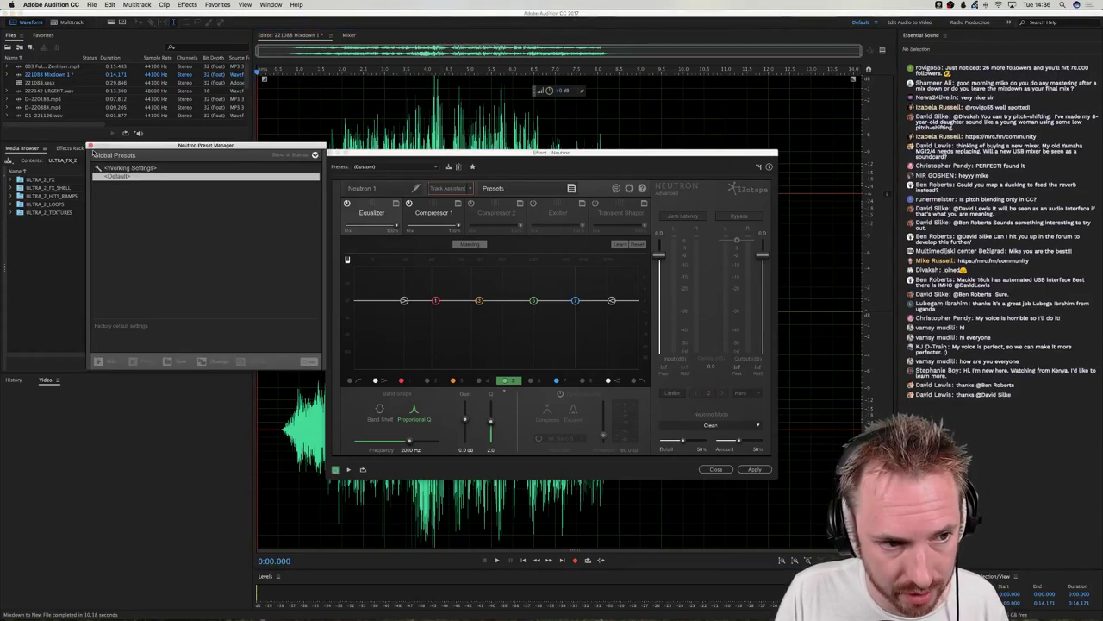
pyautogui.click(91, 144)
pyautogui.click(330, 153)
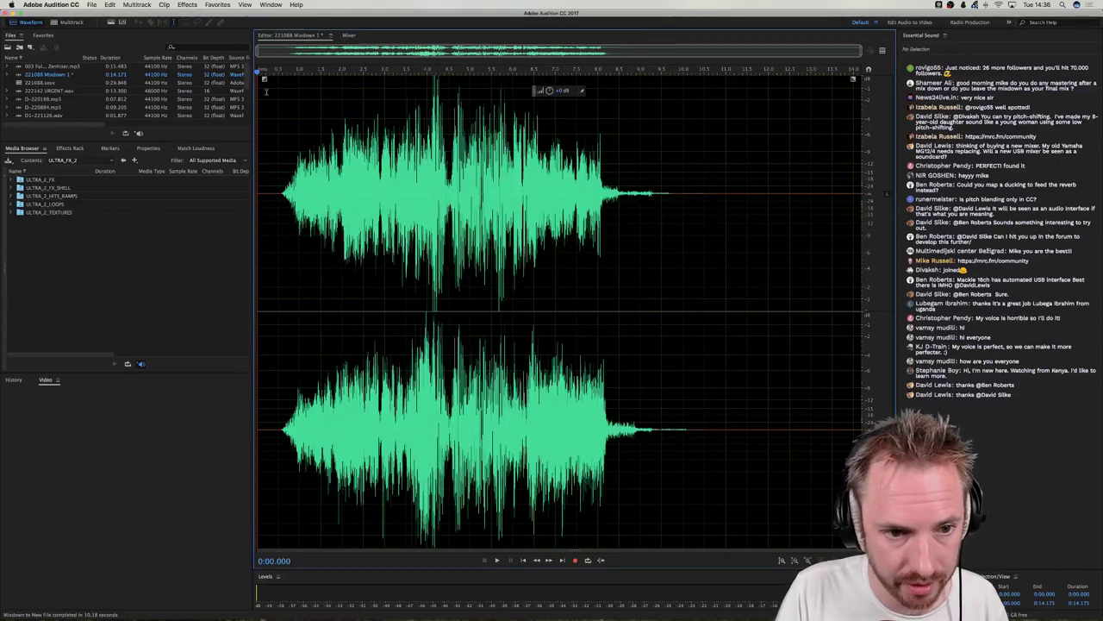
# Reopen the iZotope Neutron AU effect with its preset manager and move the manager off the waveform's start.
pyautogui.click(187, 4)
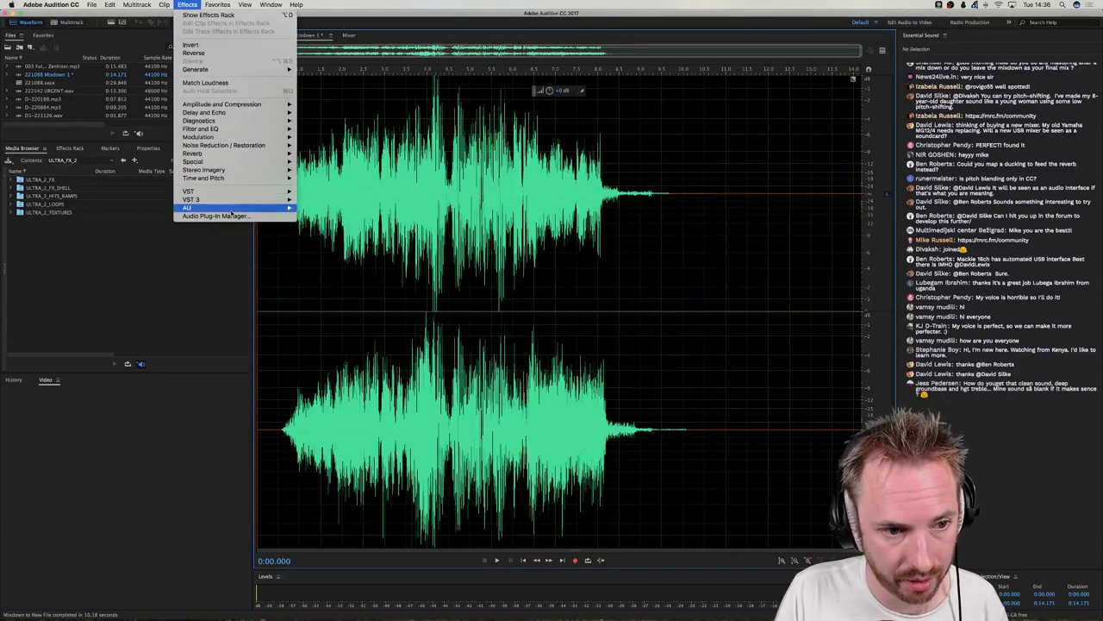
pyautogui.moveTo(240, 208)
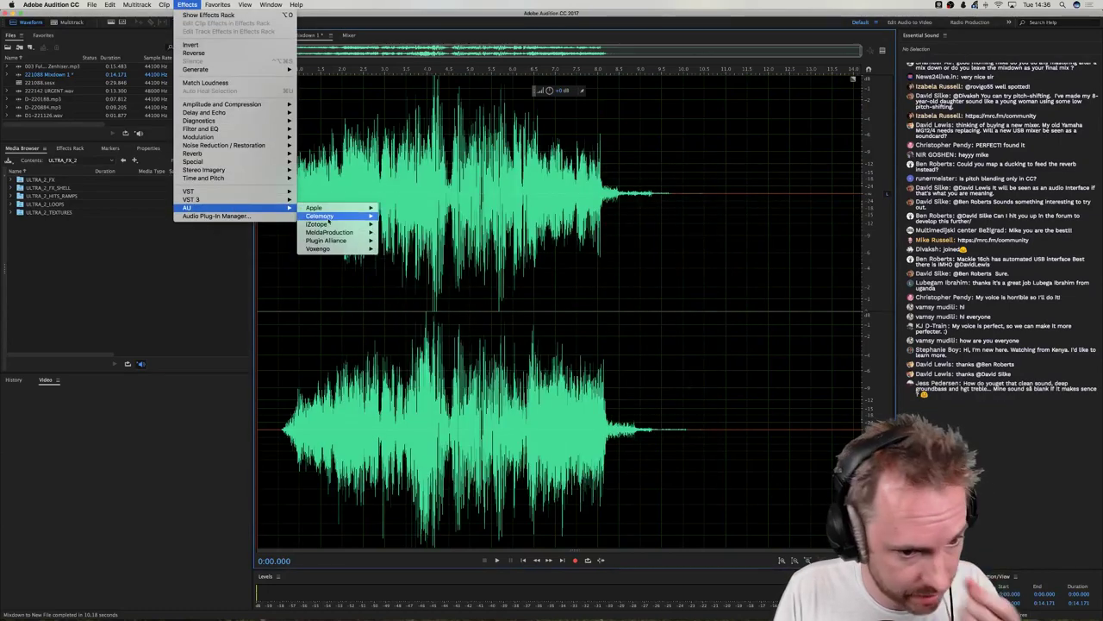
pyautogui.moveTo(337, 224)
pyautogui.click(437, 256)
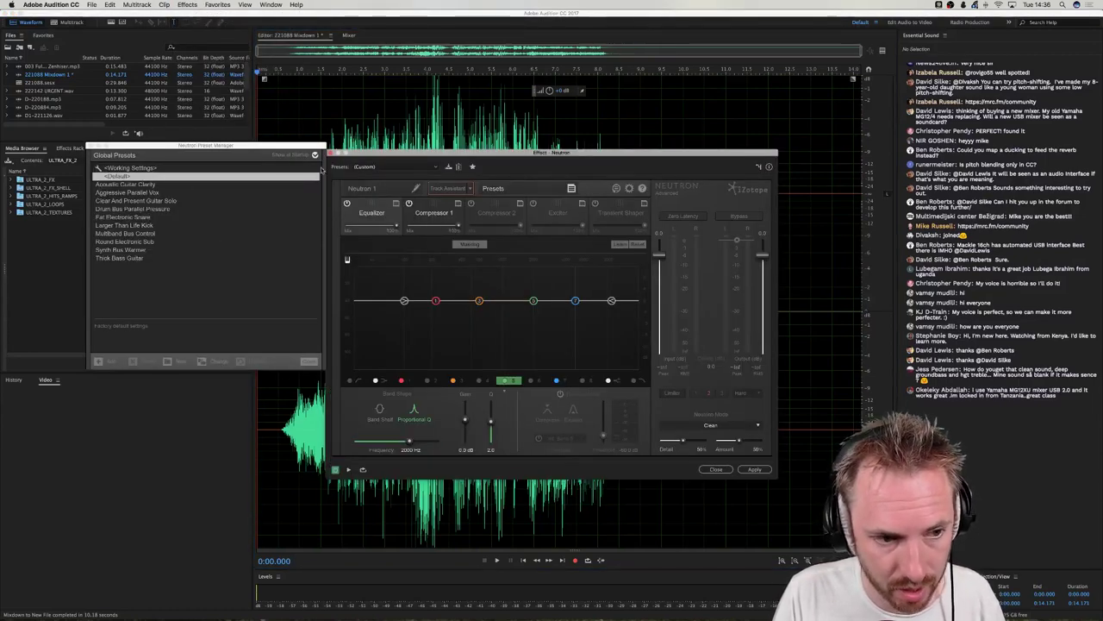
pyautogui.moveTo(289, 148); pyautogui.dragTo(801, 175)
# Play the mixdown from near its start with the Default preset, moving the preset manager clear of Neutron's equalizer.
pyautogui.click(263, 182)
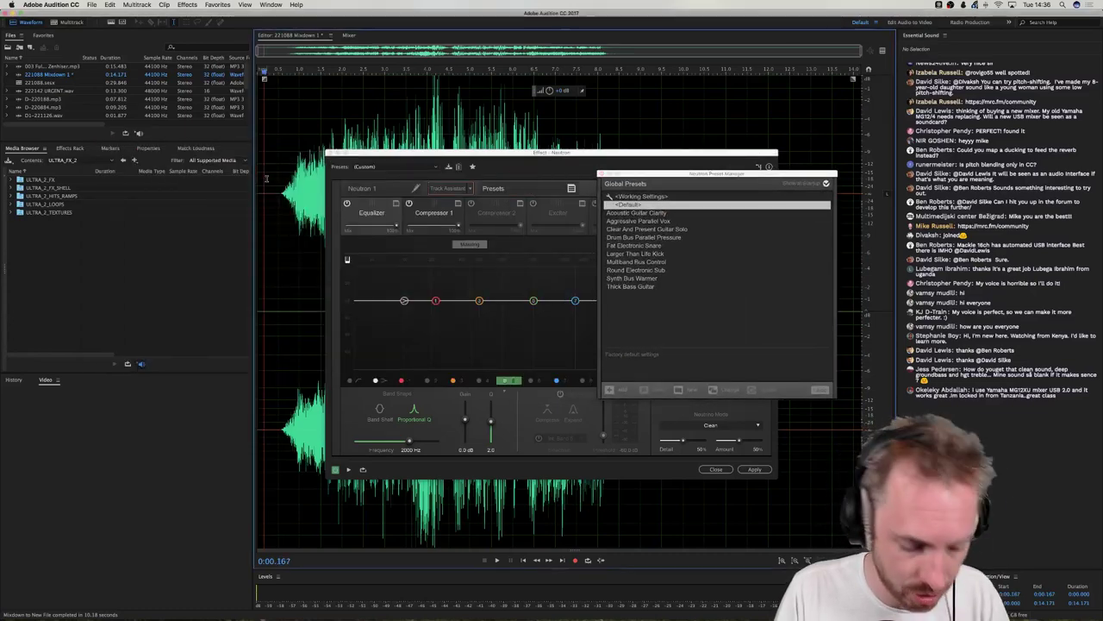
pyautogui.press('space')
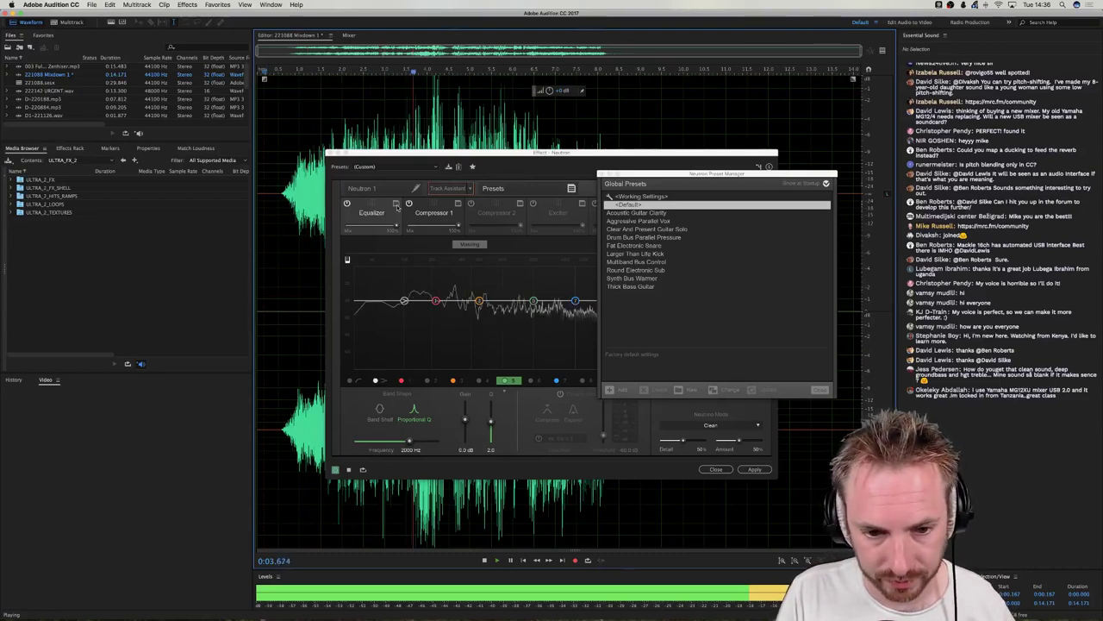
pyautogui.moveTo(647, 176); pyautogui.dragTo(705, 176)
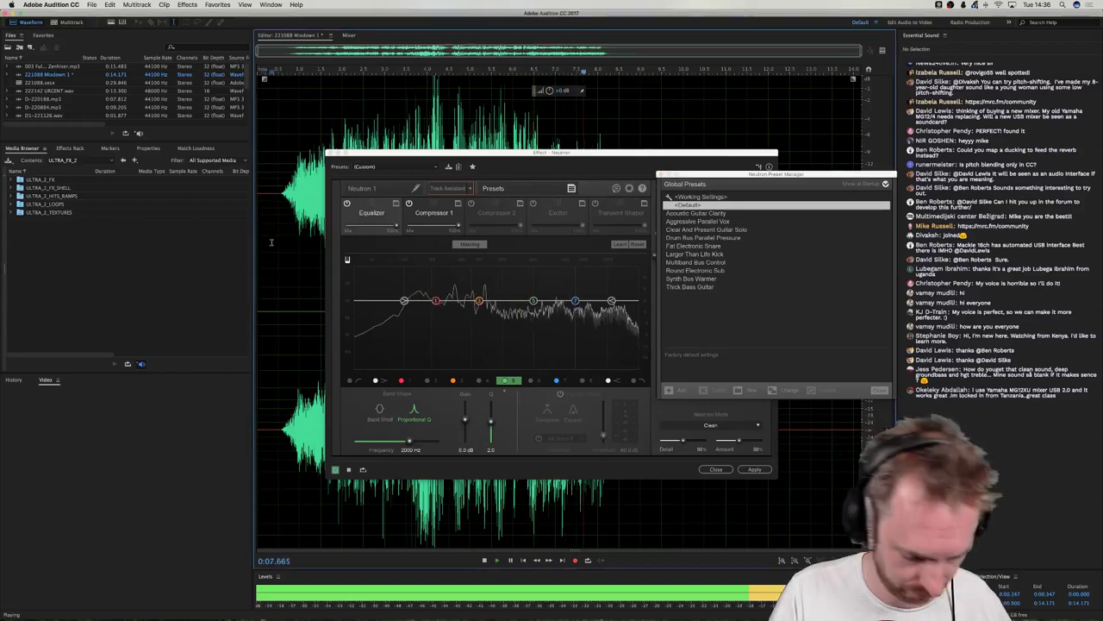
pyautogui.click(271, 242)
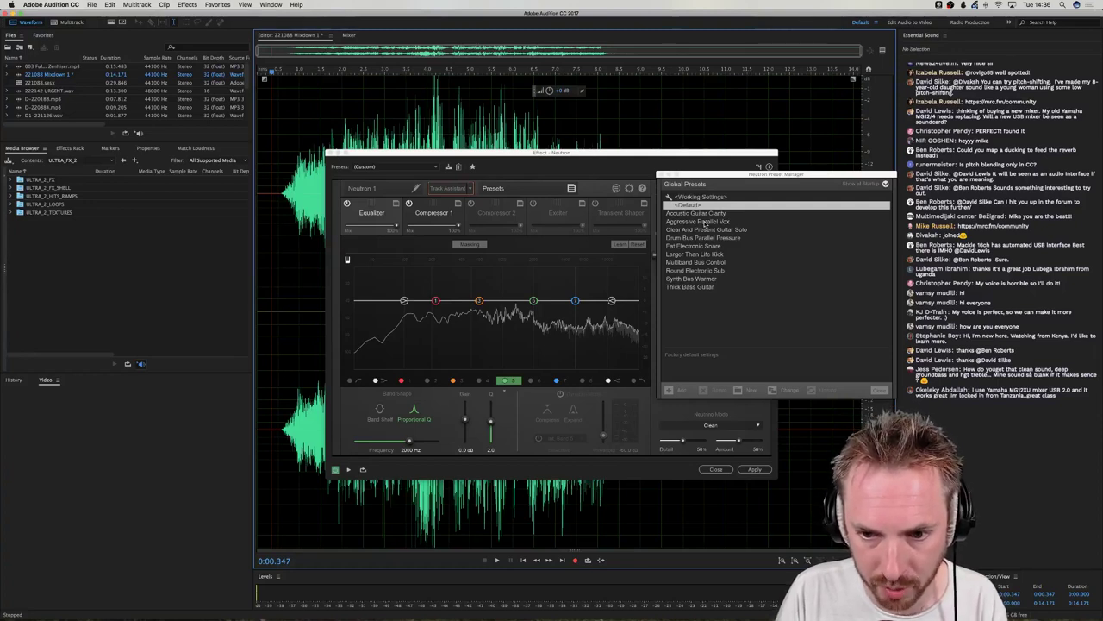
# Select the Aggressive Parallel Vox preset without renaming it and check the Compressor 1 and Equalizer modules.
pyautogui.click(720, 234)
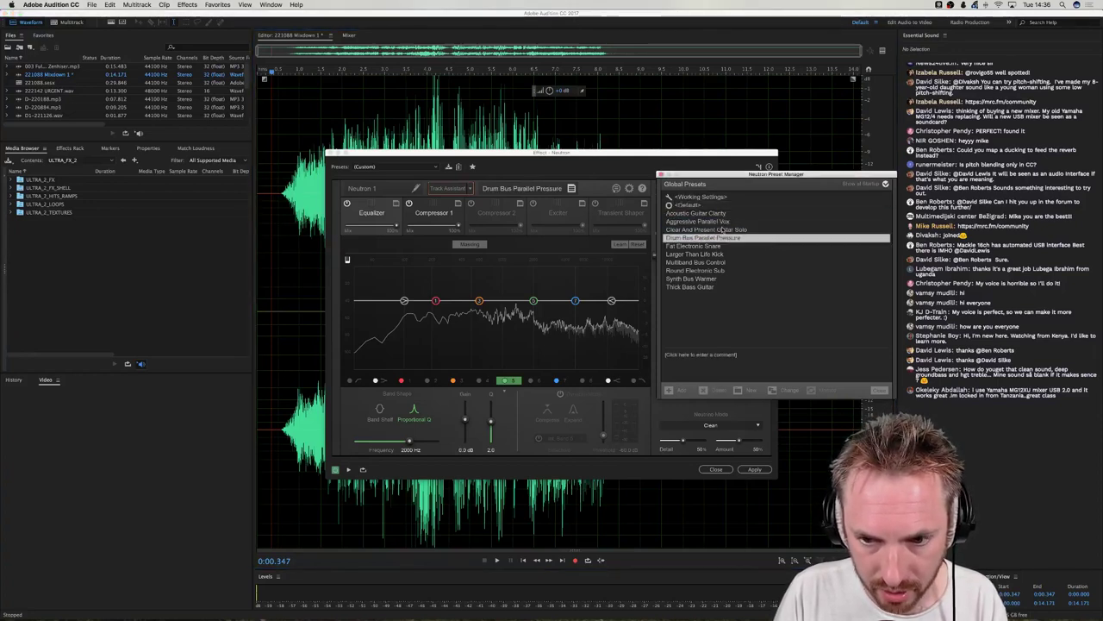
pyautogui.click(712, 223)
pyautogui.click(704, 222)
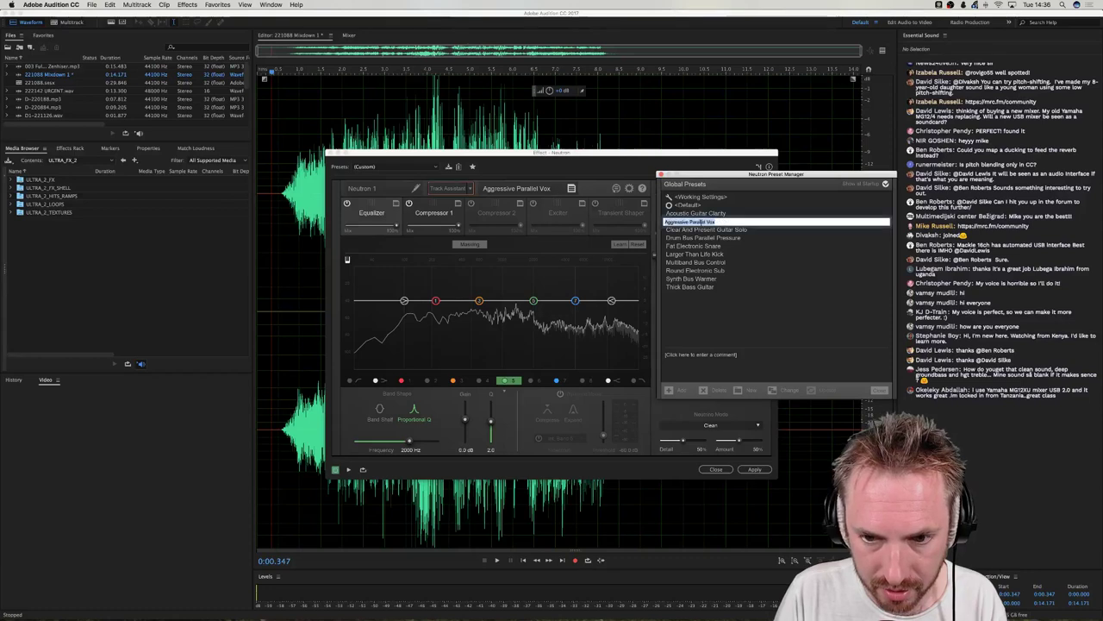
pyautogui.click(724, 222)
pyautogui.click(763, 206)
pyautogui.click(768, 223)
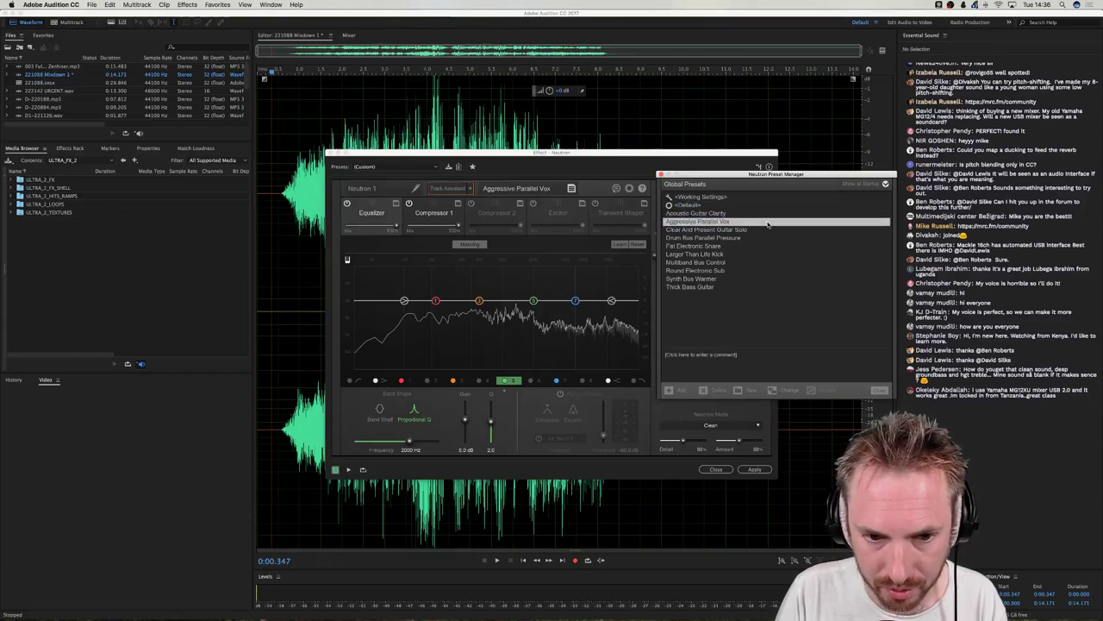
pyautogui.click(424, 214)
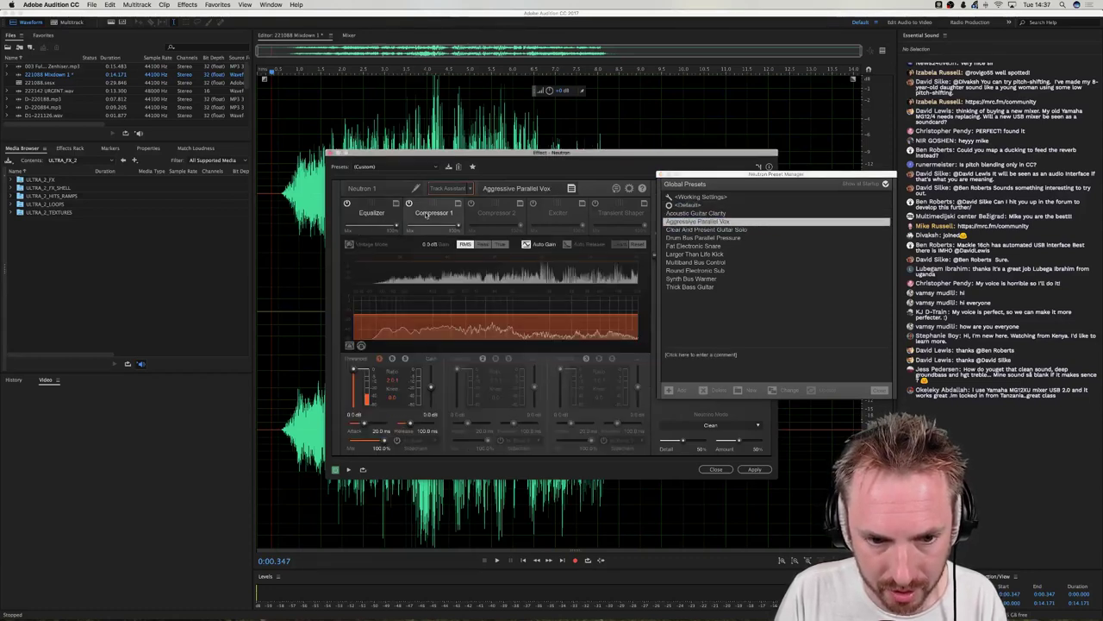
pyautogui.click(371, 212)
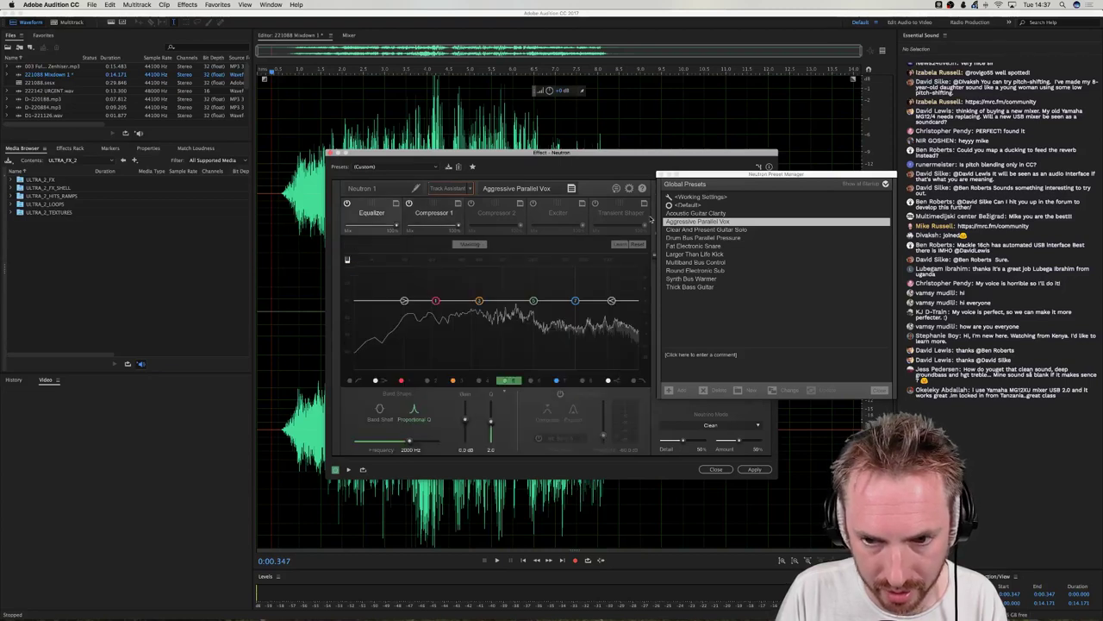
# Alternate between the Acoustic Guitar Clarity and Aggressive Parallel Vox presets, leave Acoustic Guitar Clarity selected, and close the preset manager.
pyautogui.click(697, 214)
pyautogui.click(696, 220)
pyautogui.click(696, 214)
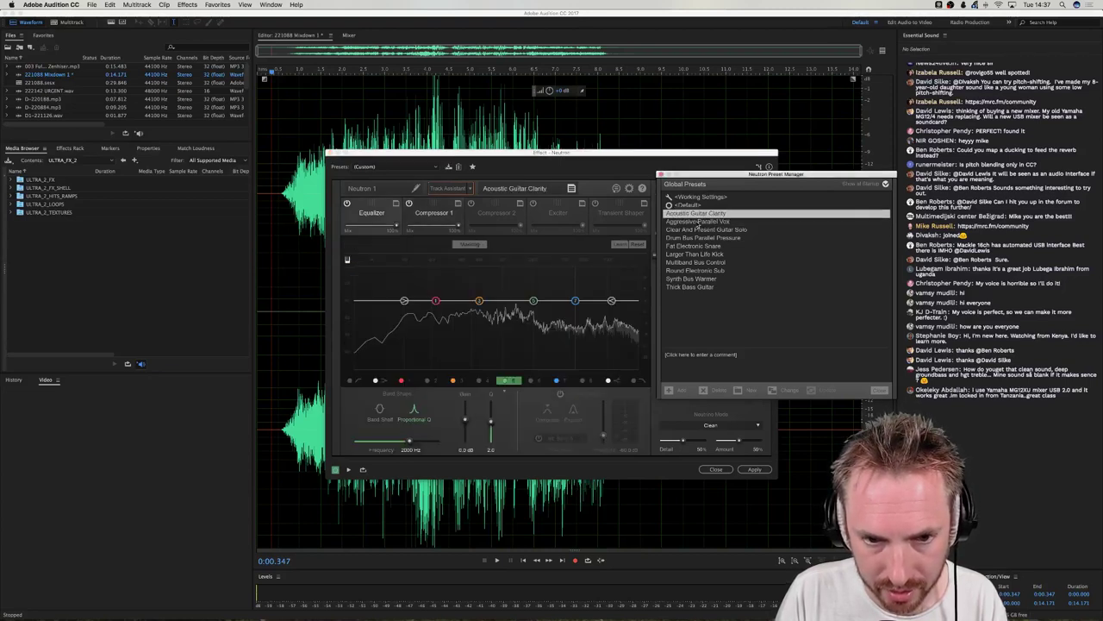
pyautogui.click(696, 221)
pyautogui.rightClick(696, 222)
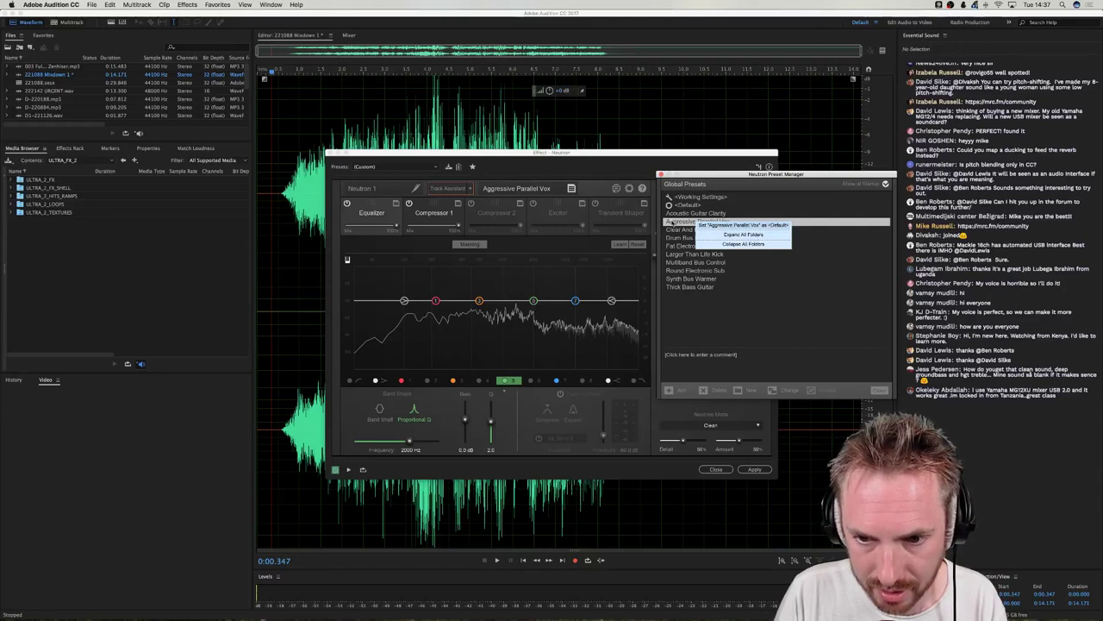
pyautogui.click(664, 222)
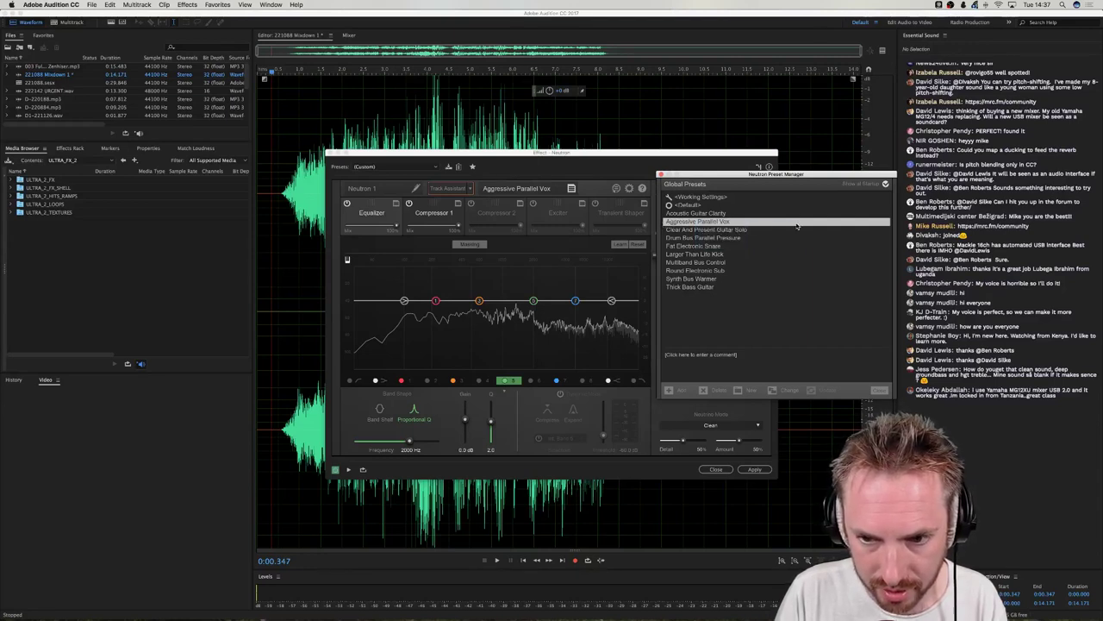
pyautogui.click(679, 212)
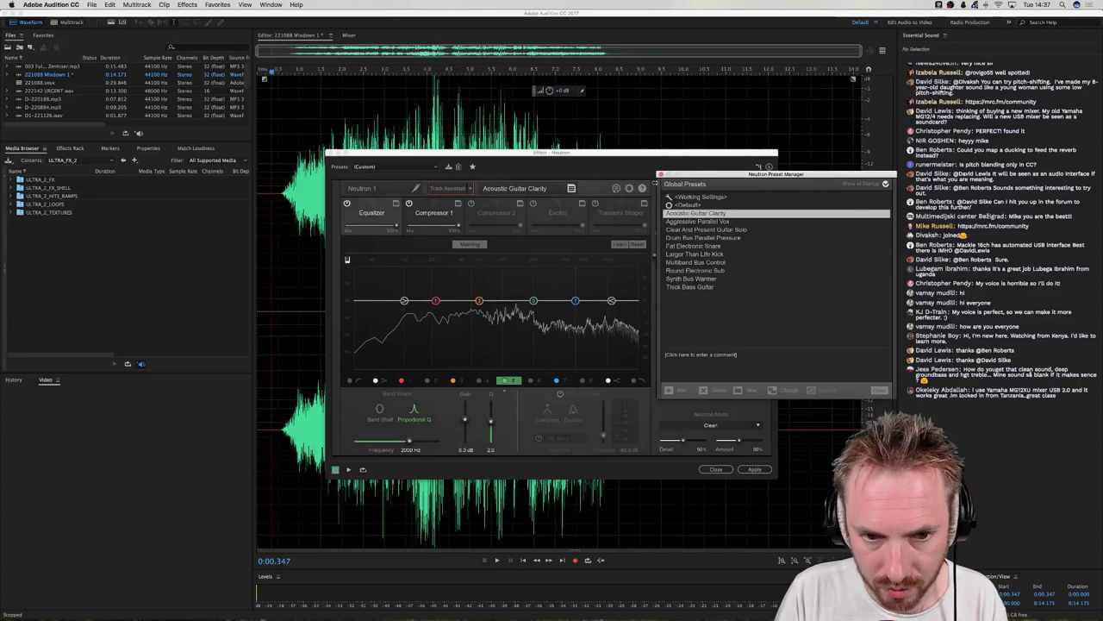
pyautogui.click(661, 174)
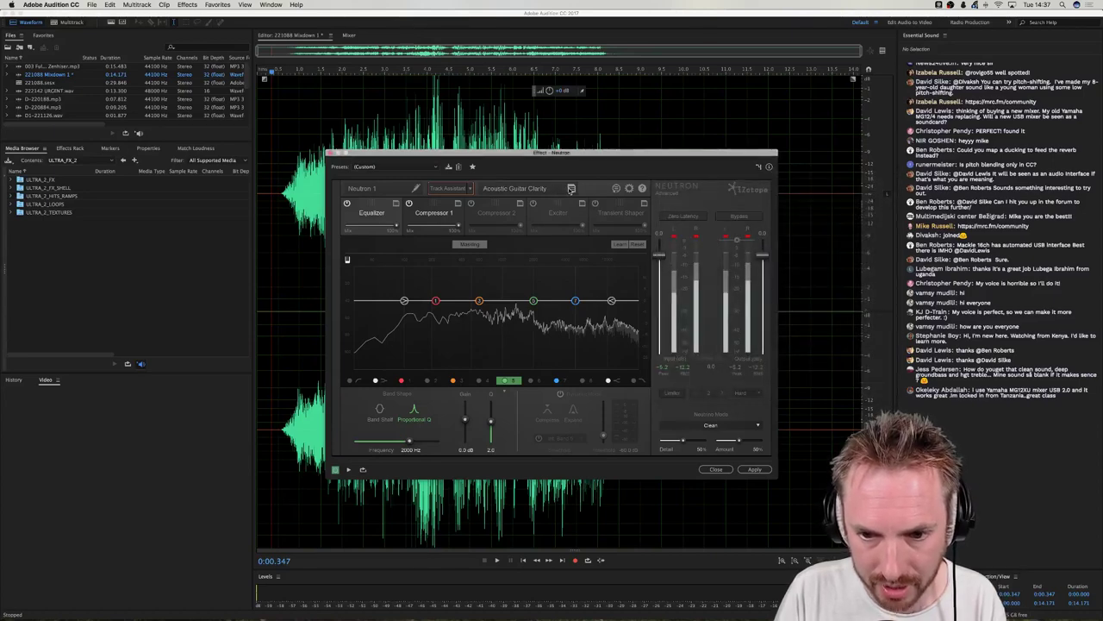
# Reopen Neutron's preset manager and try several presets, including Larger Than Life Kick and Synth Bus Warmer, ending on Clear And Present Guitar Solo.
pyautogui.click(570, 187)
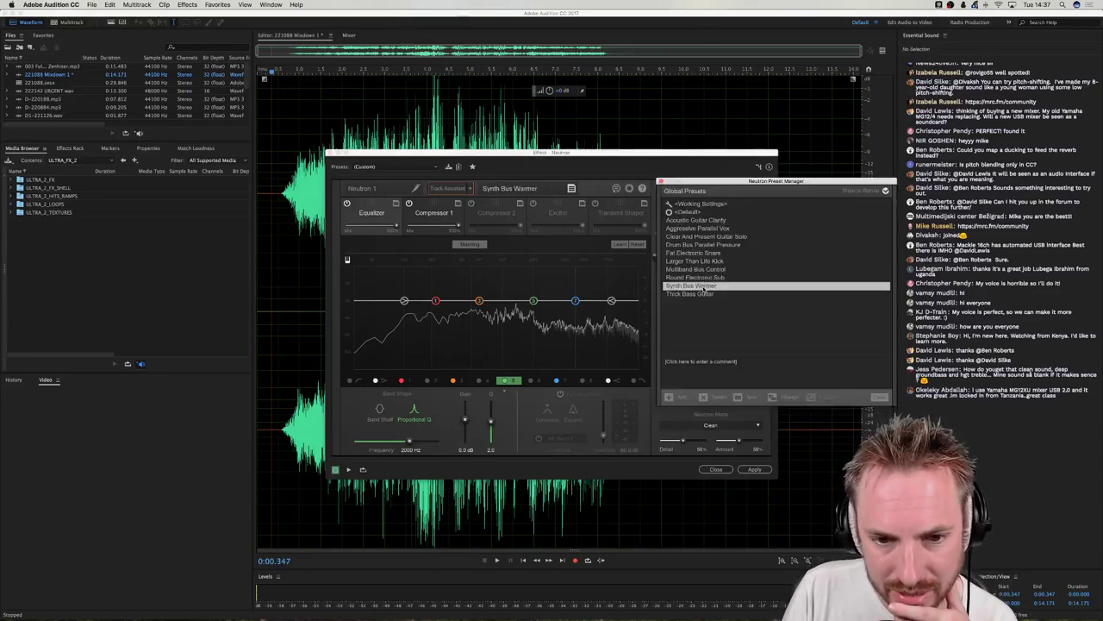
pyautogui.click(703, 245)
pyautogui.click(722, 262)
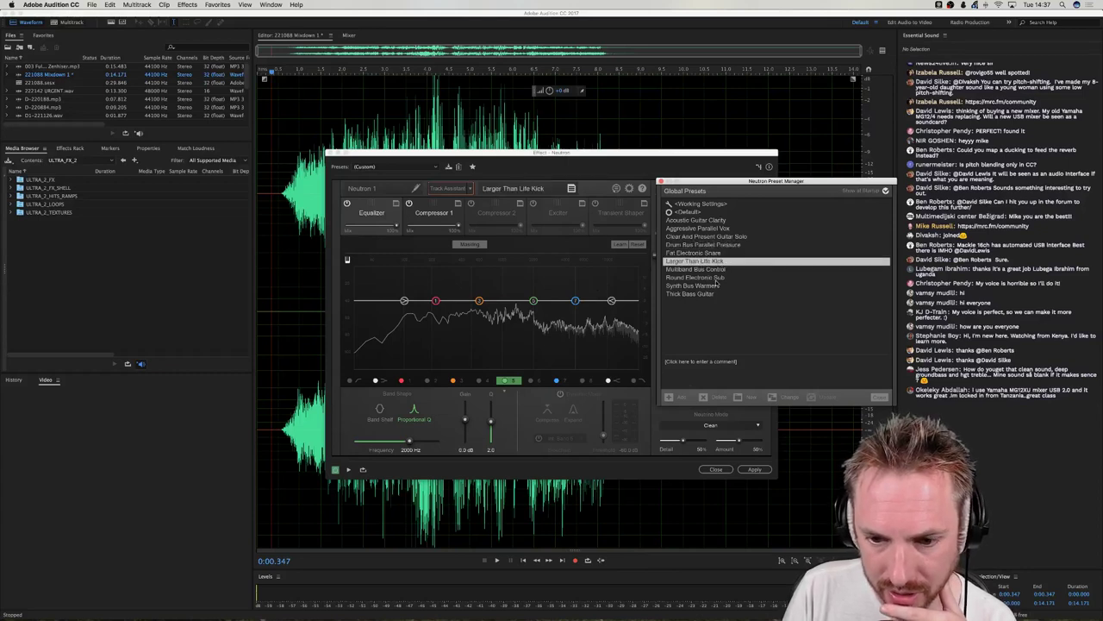
pyautogui.click(713, 285)
pyautogui.click(708, 293)
pyautogui.click(703, 270)
pyautogui.click(688, 238)
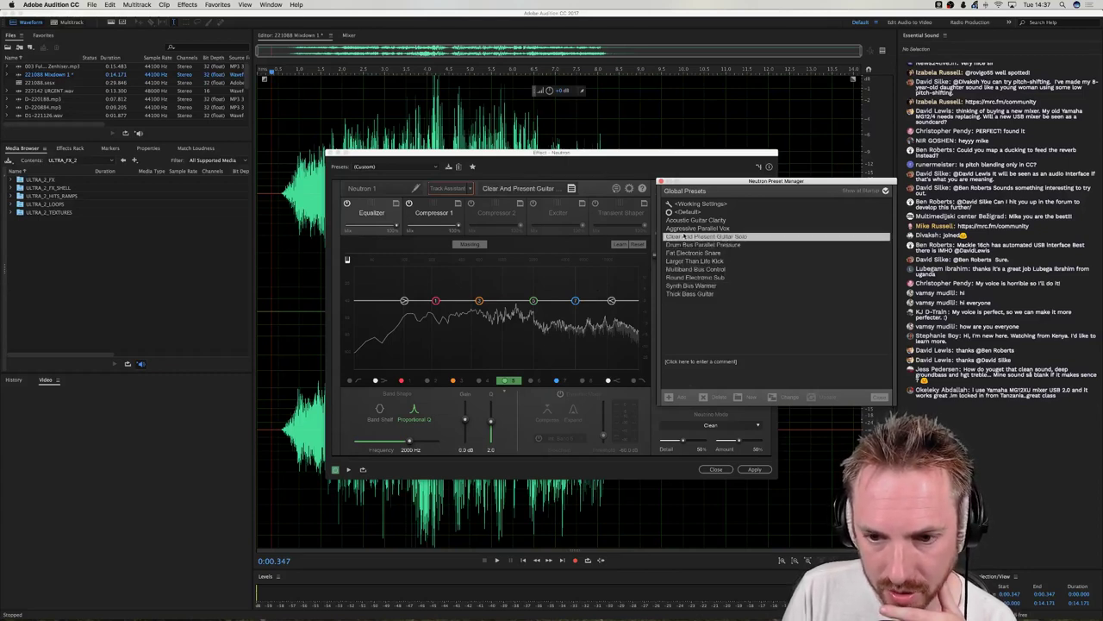
# Select the Aggressive Parallel Vox preset without renaming it or setting it as default, and close the preset manager.
pyautogui.rightClick(685, 233)
pyautogui.click(670, 228)
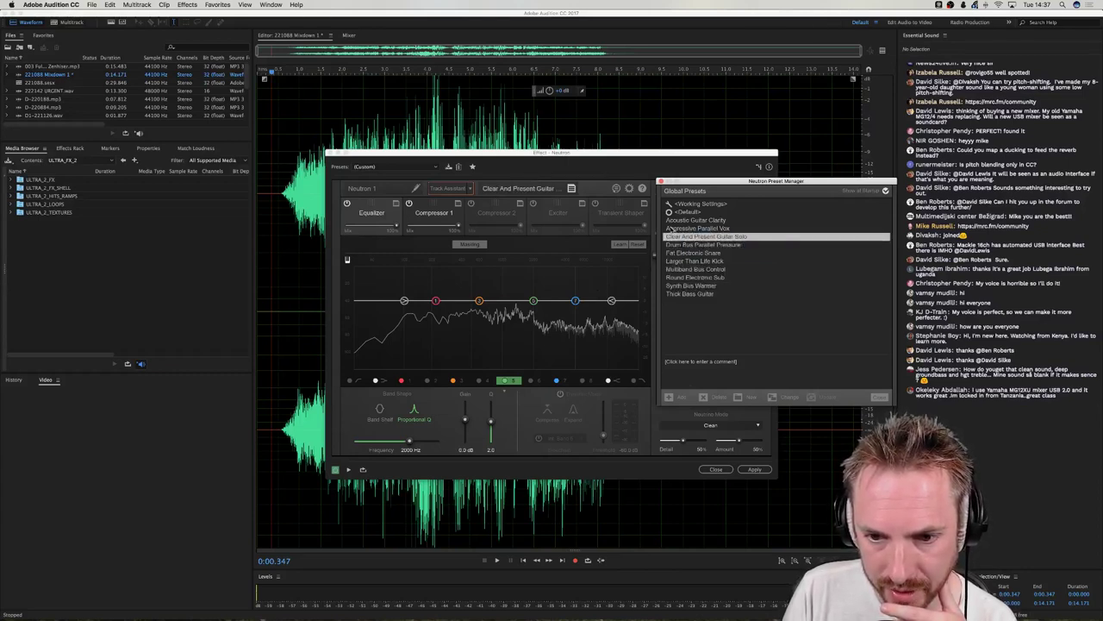
pyautogui.rightClick(672, 228)
pyautogui.click(671, 229)
pyautogui.rightClick(670, 228)
pyautogui.click(688, 242)
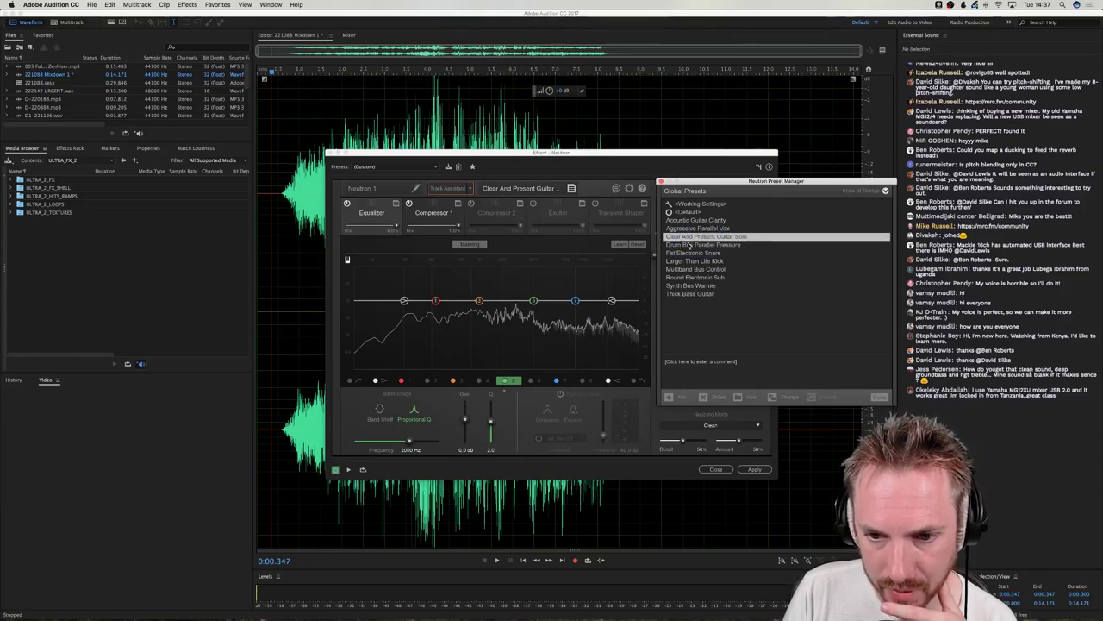
pyautogui.doubleClick(688, 230)
pyautogui.click(689, 230)
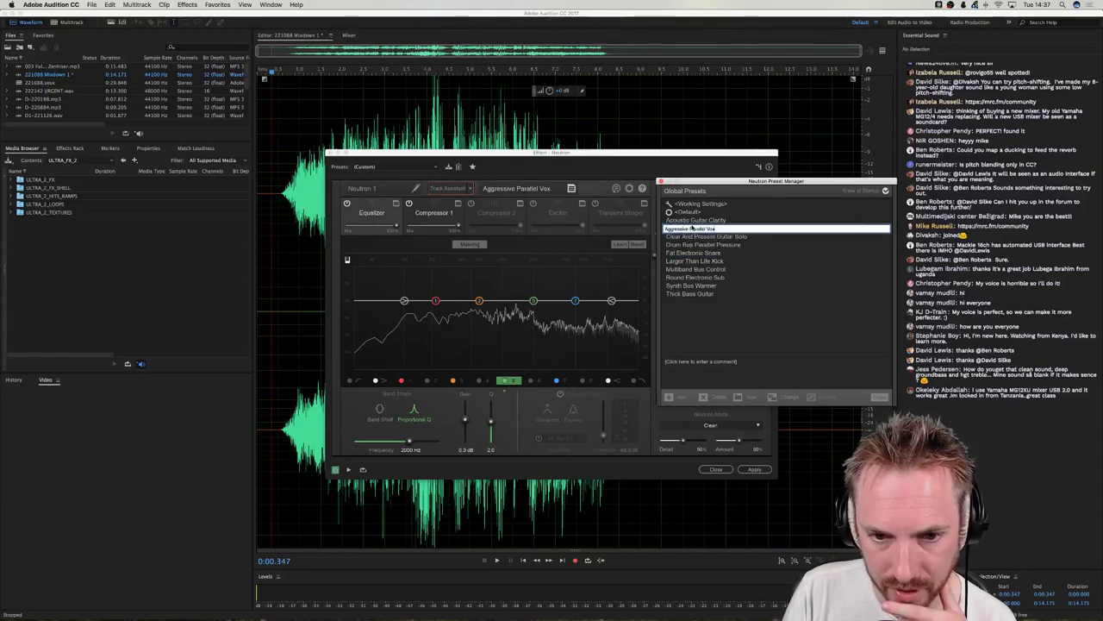
pyautogui.click(662, 182)
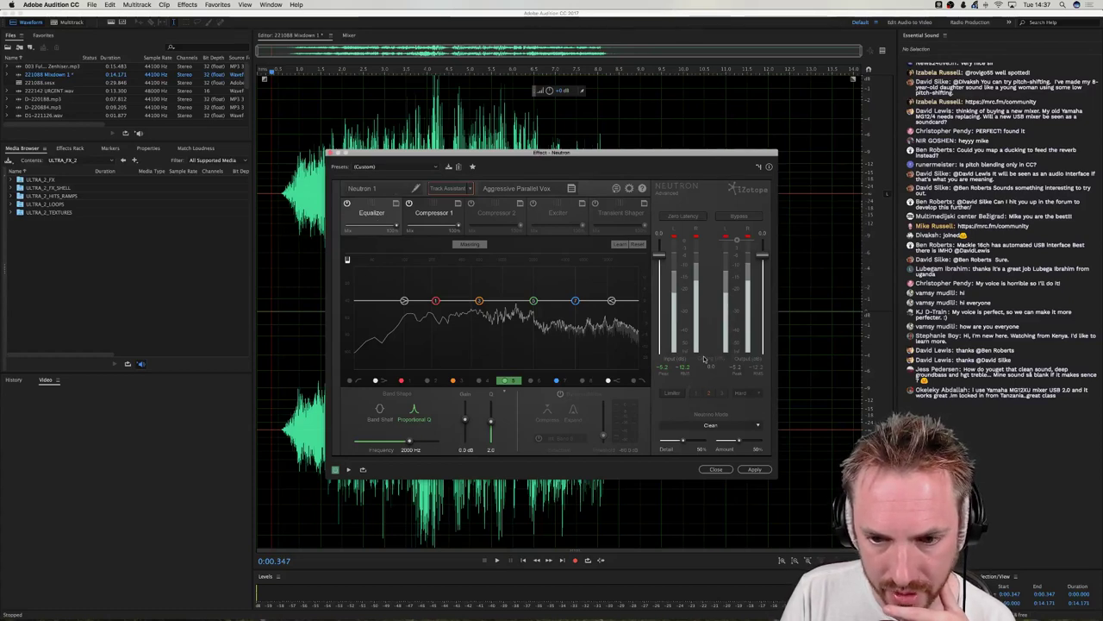
# Check Neutron's Compressor 1 and Equalizer modules with the vocal preset loaded, and move the effect window off the waveform's start.
pyautogui.click(431, 213)
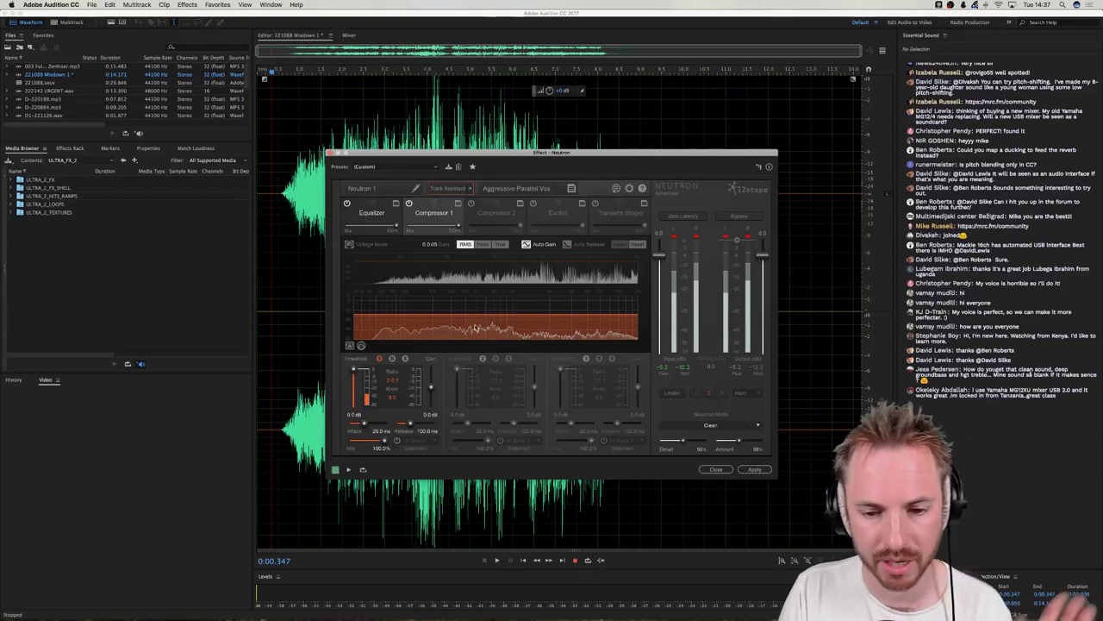
pyautogui.click(367, 215)
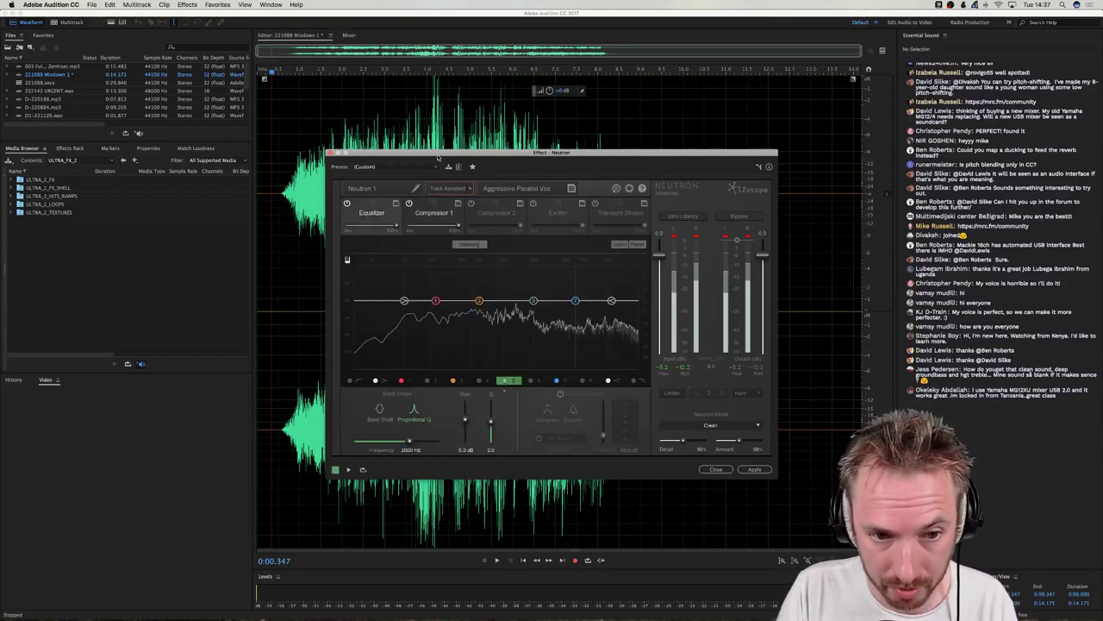
pyautogui.moveTo(438, 157); pyautogui.dragTo(510, 169)
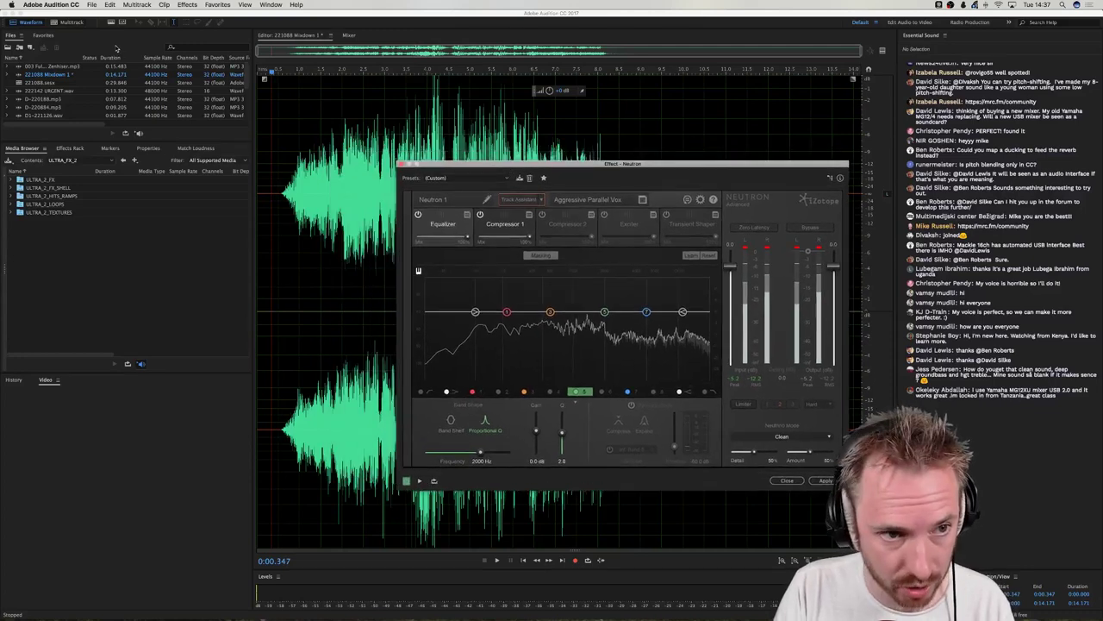
# Open the Mastering effect, bring its window over the waveform to view its controls, and close it without applying.
pyautogui.click(187, 5)
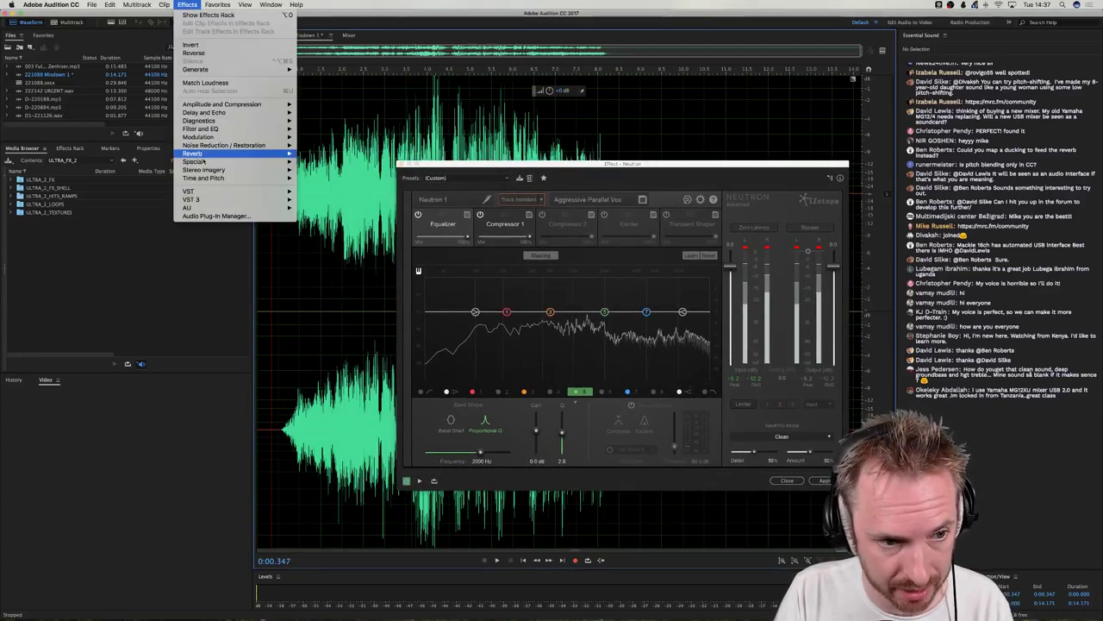
pyautogui.moveTo(250, 161)
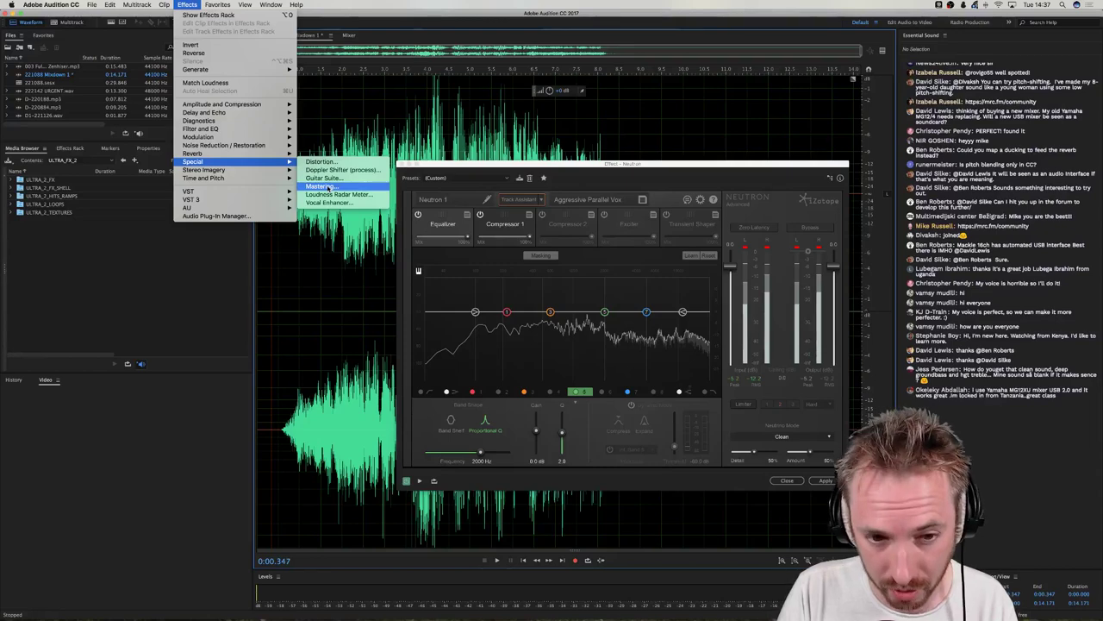
pyautogui.click(328, 188)
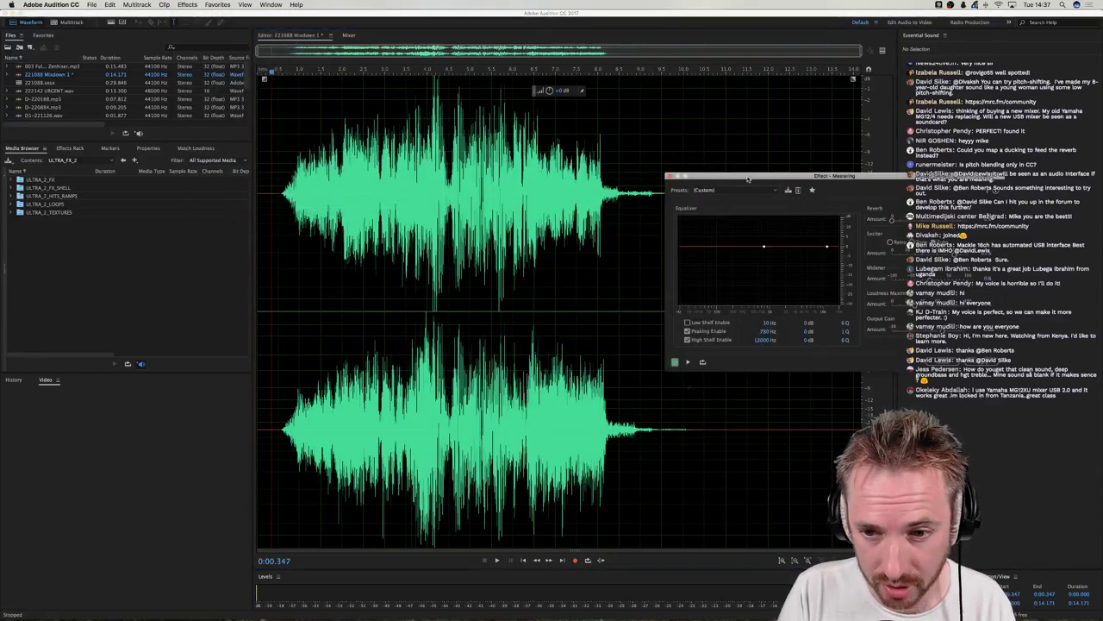
pyautogui.moveTo(750, 180); pyautogui.dragTo(432, 209)
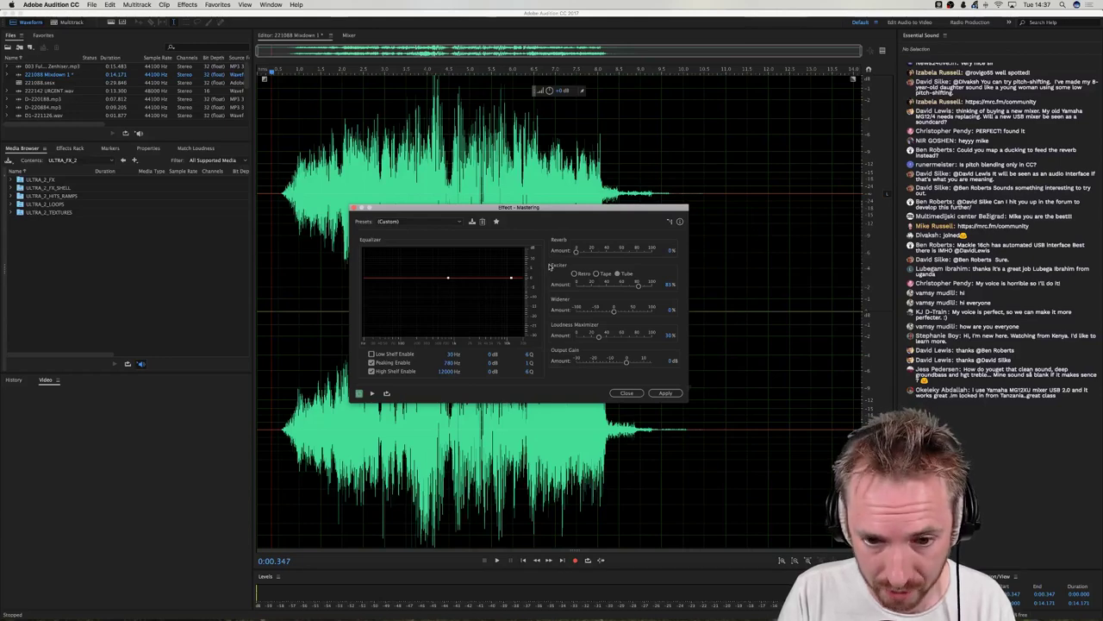
pyautogui.click(354, 208)
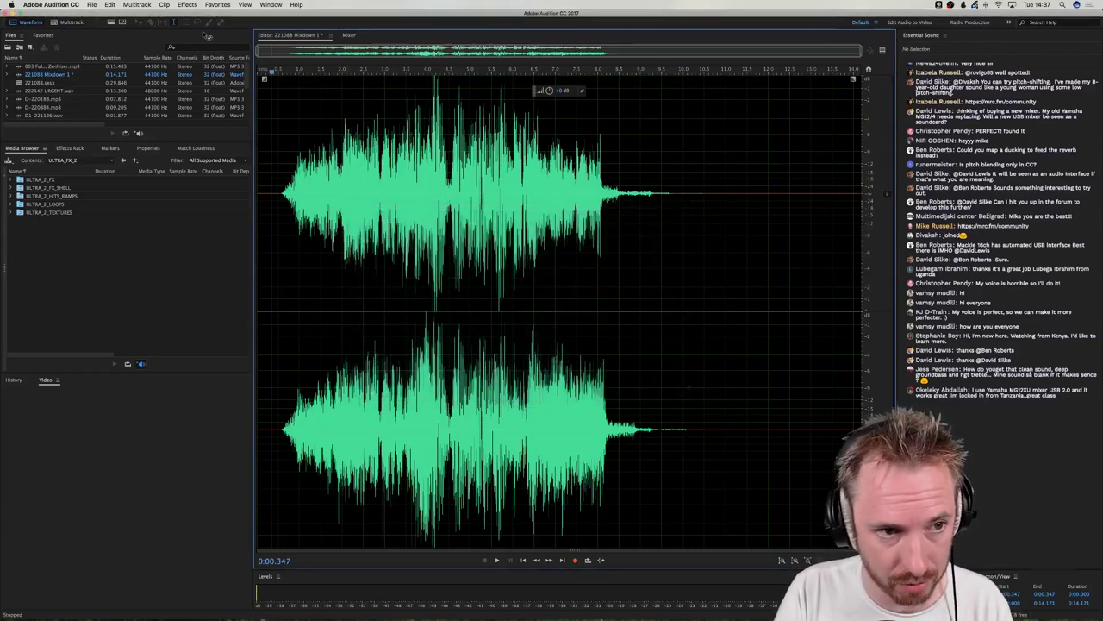
# Reopen the iZotope Neutron AU effect, close its preset manager, and center the effect window over the waveform.
pyautogui.click(187, 4)
pyautogui.moveTo(250, 208)
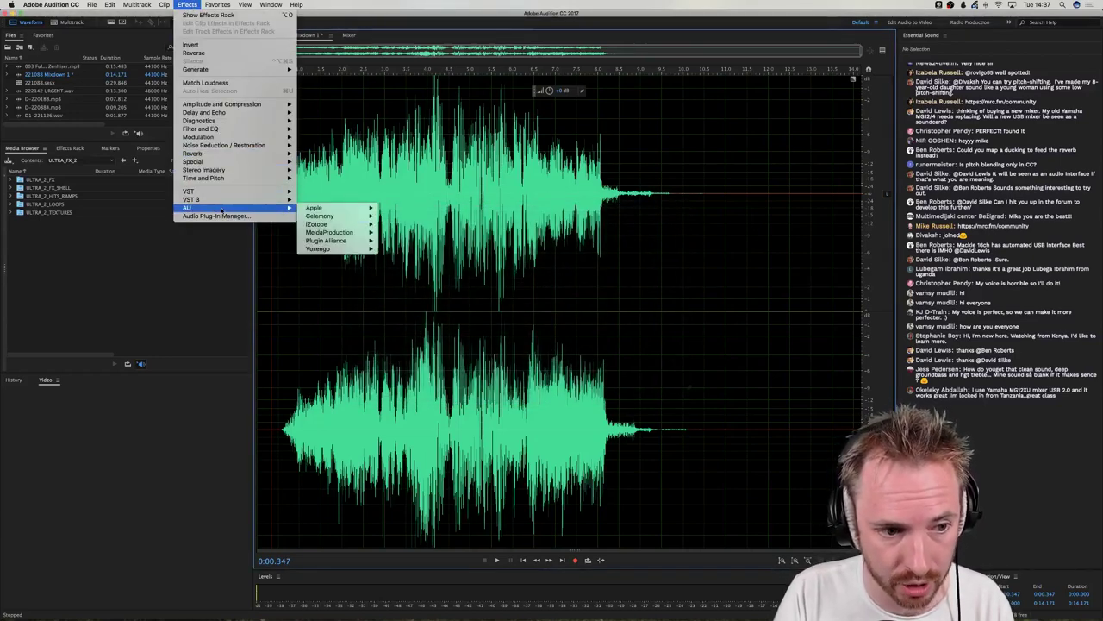
pyautogui.moveTo(335, 224)
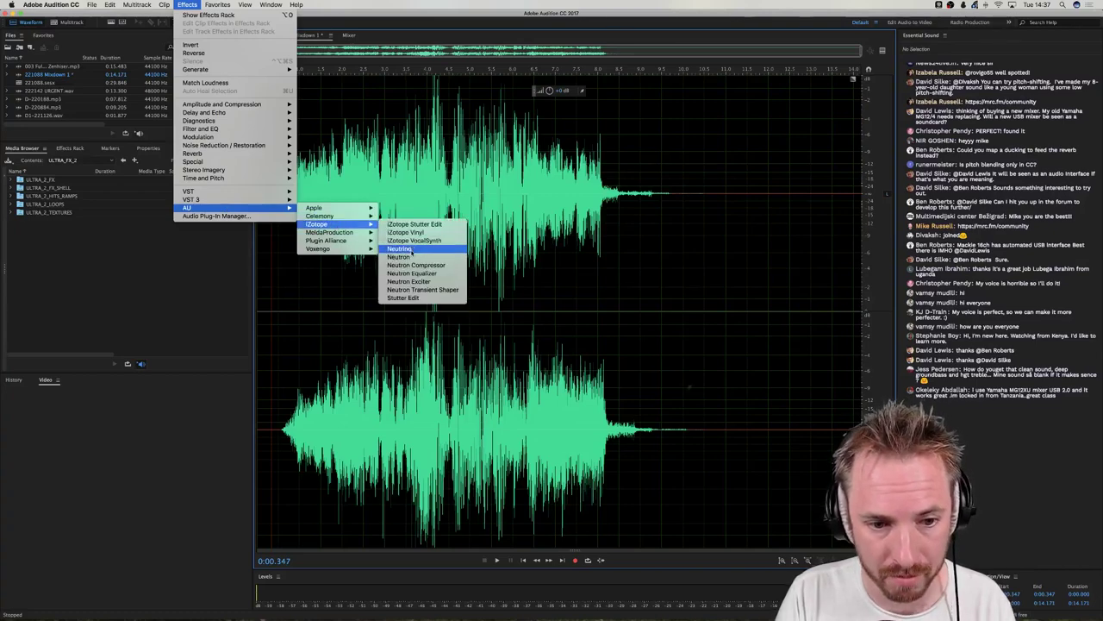
pyautogui.click(413, 256)
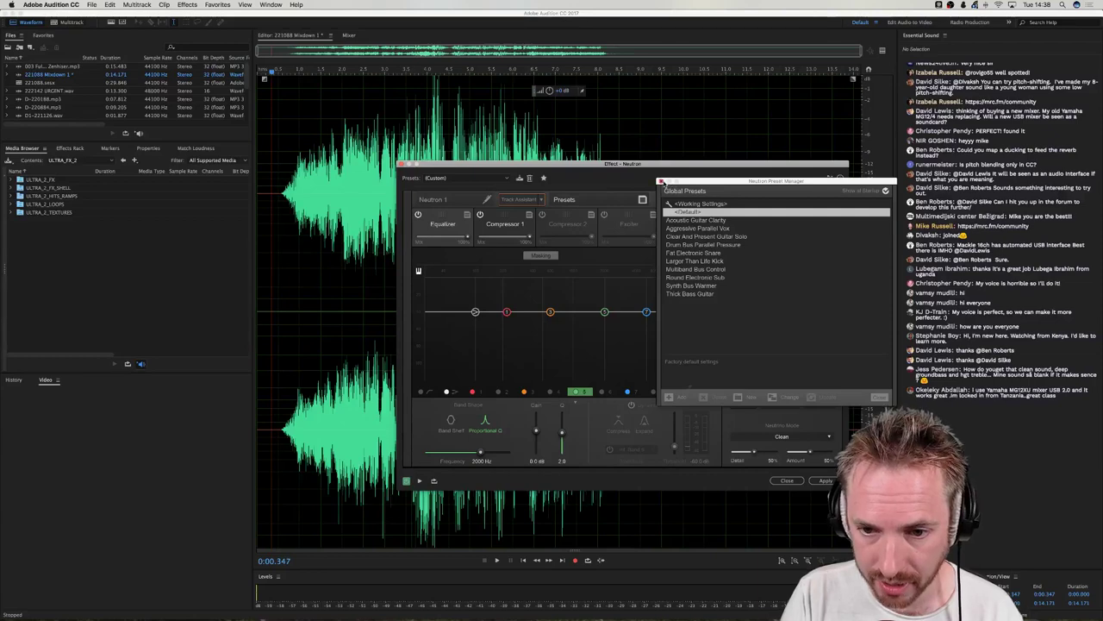
pyautogui.click(661, 181)
pyautogui.moveTo(634, 169); pyautogui.dragTo(566, 164)
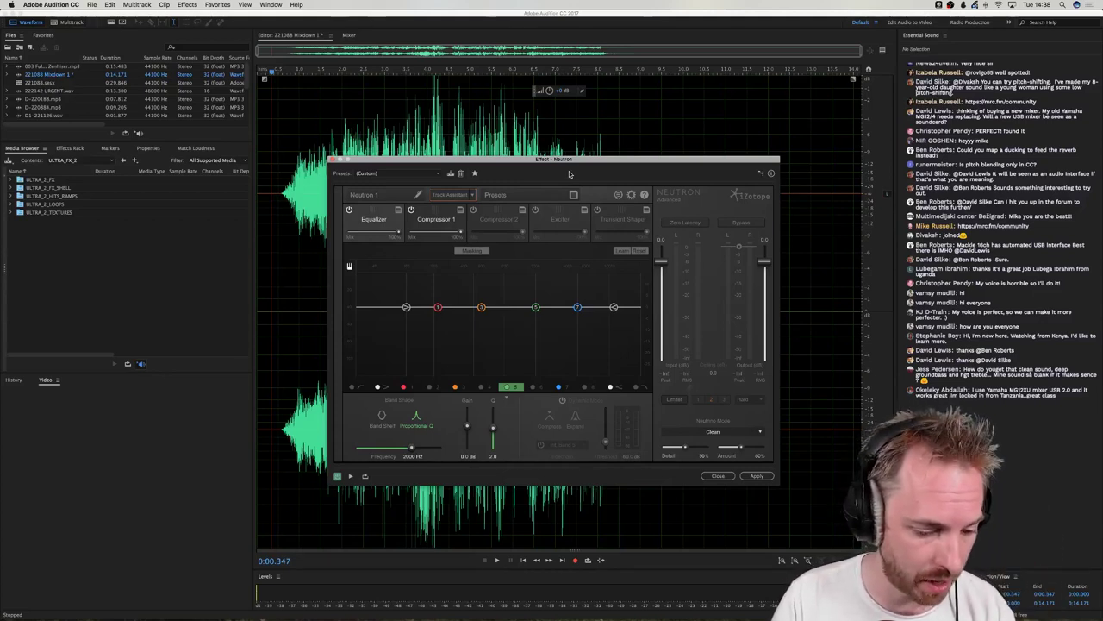
# During playback, boost Neutron's equalizer band 7 to about 5.6 dB at 8380 Hz and boost band 5 between 2000 and 4000 Hz.
pyautogui.press('super+Tab')
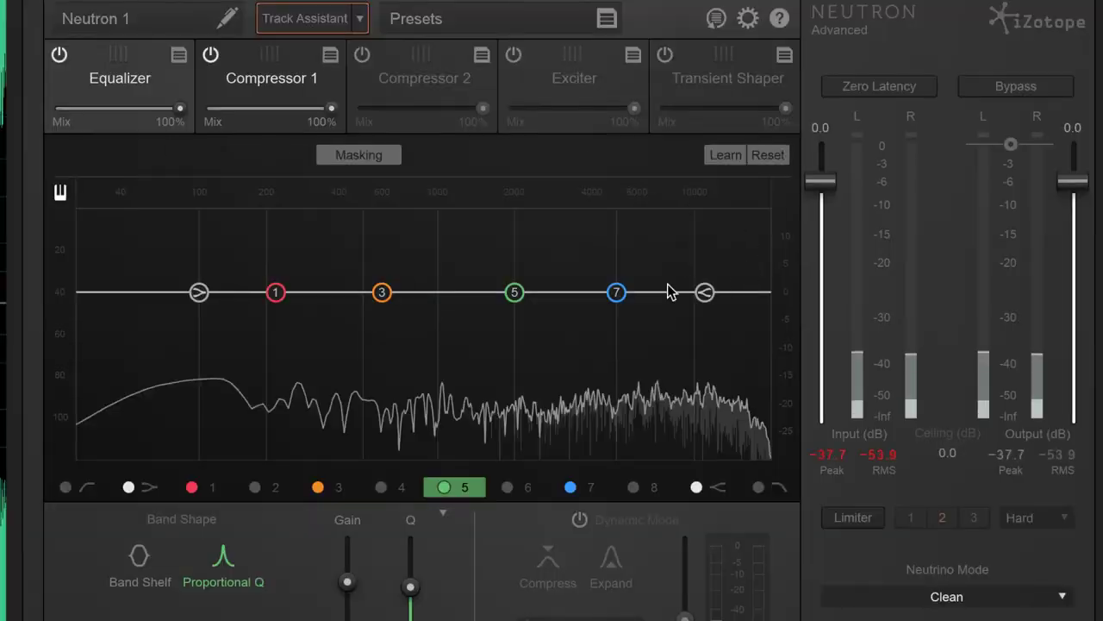
pyautogui.moveTo(616, 292); pyautogui.dragTo(675, 262)
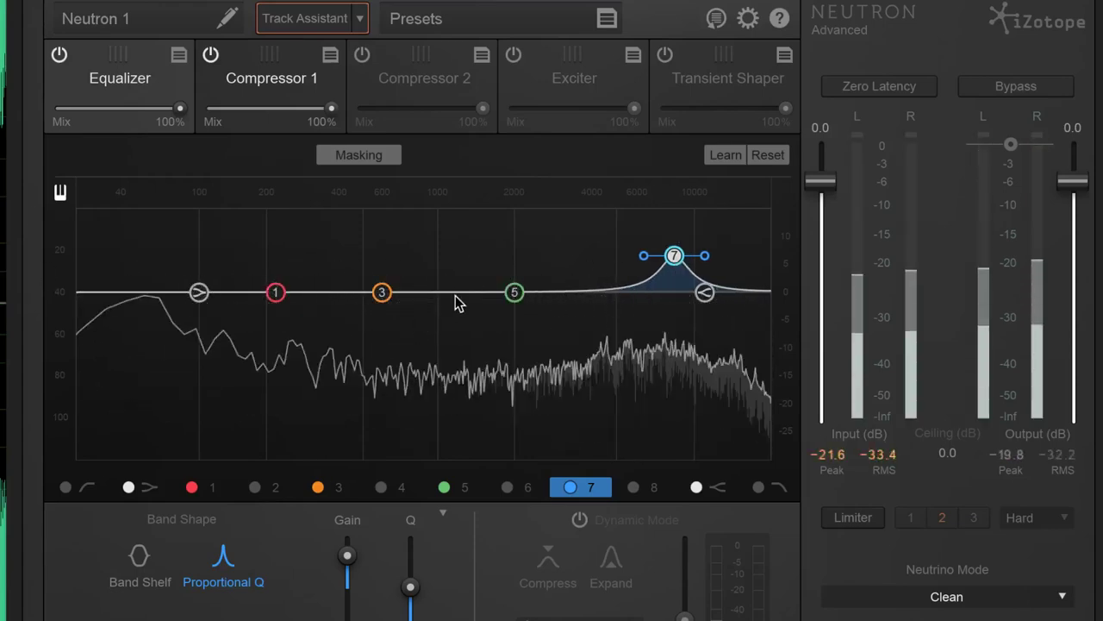
pyautogui.moveTo(515, 292); pyautogui.dragTo(568, 267)
pyautogui.moveTo(674, 256); pyautogui.dragTo(676, 265)
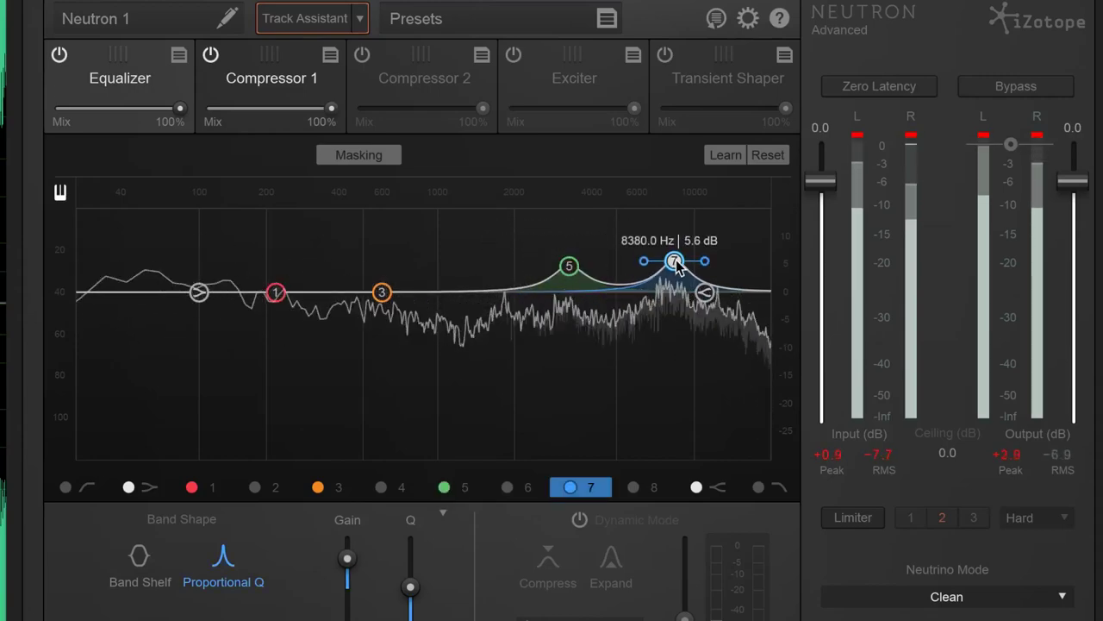
pyautogui.click(569, 266)
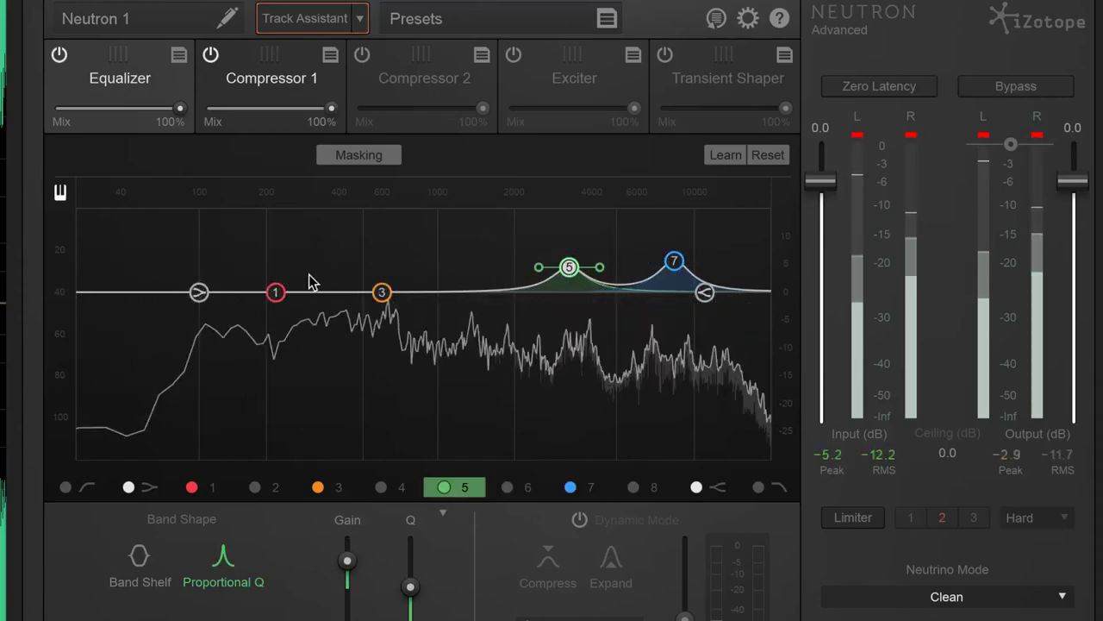
# Sweep a boosted equalizer band 3 across the mids with different Q widths, settling on a narrower boost of about 4.1 dB at 1035 Hz.
pyautogui.moveTo(382, 293); pyautogui.dragTo(359, 251)
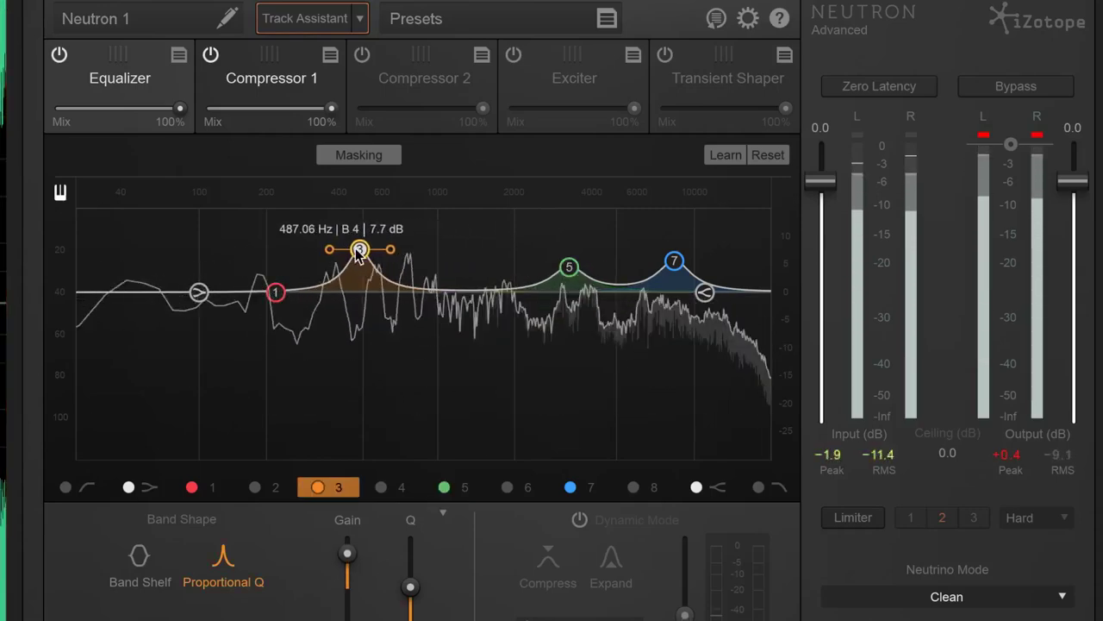
pyautogui.moveTo(218, 265); pyautogui.dragTo(435, 273)
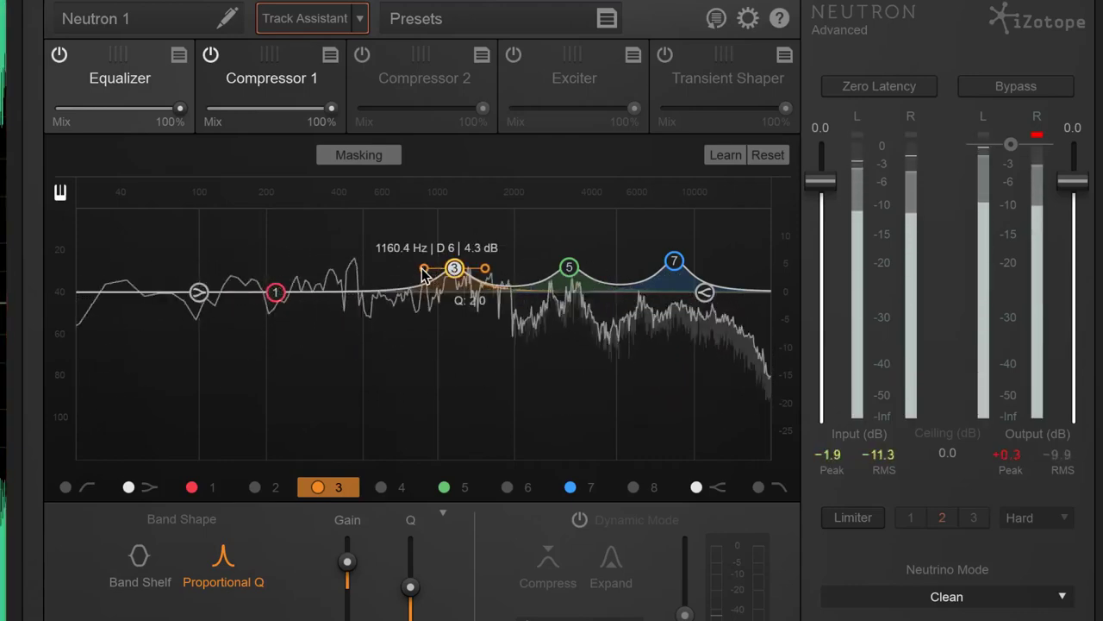
pyautogui.moveTo(423, 271); pyautogui.dragTo(410, 237)
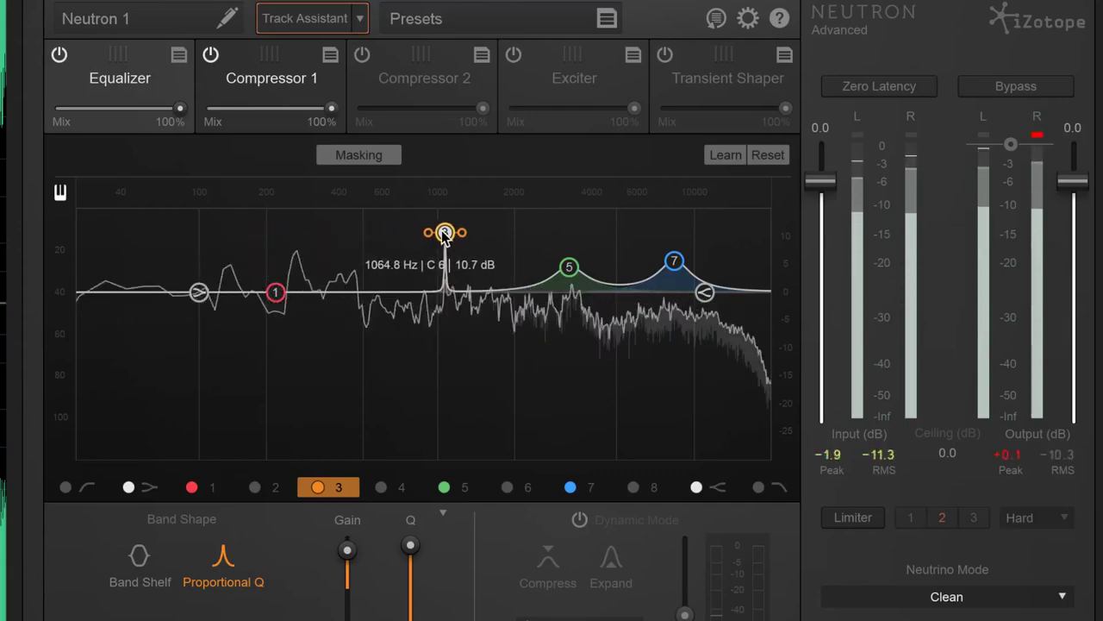
pyautogui.moveTo(429, 249); pyautogui.dragTo(442, 273)
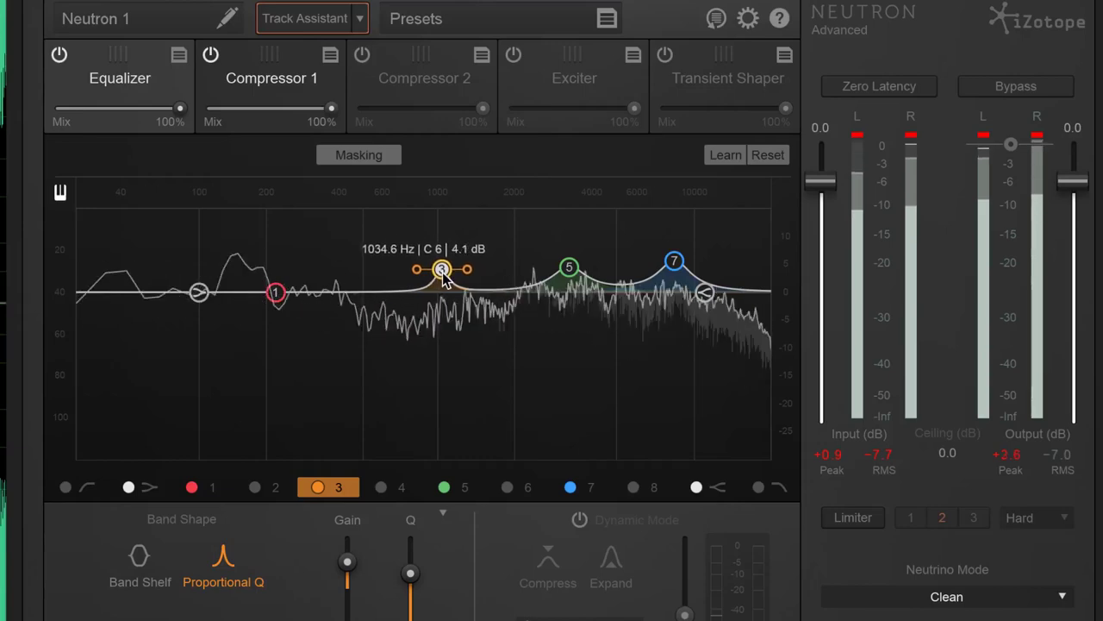
# Lower the equalizer's low shelf to about -15 dB below 40 Hz, and select band 3.
pyautogui.moveTo(199, 292); pyautogui.dragTo(99, 378)
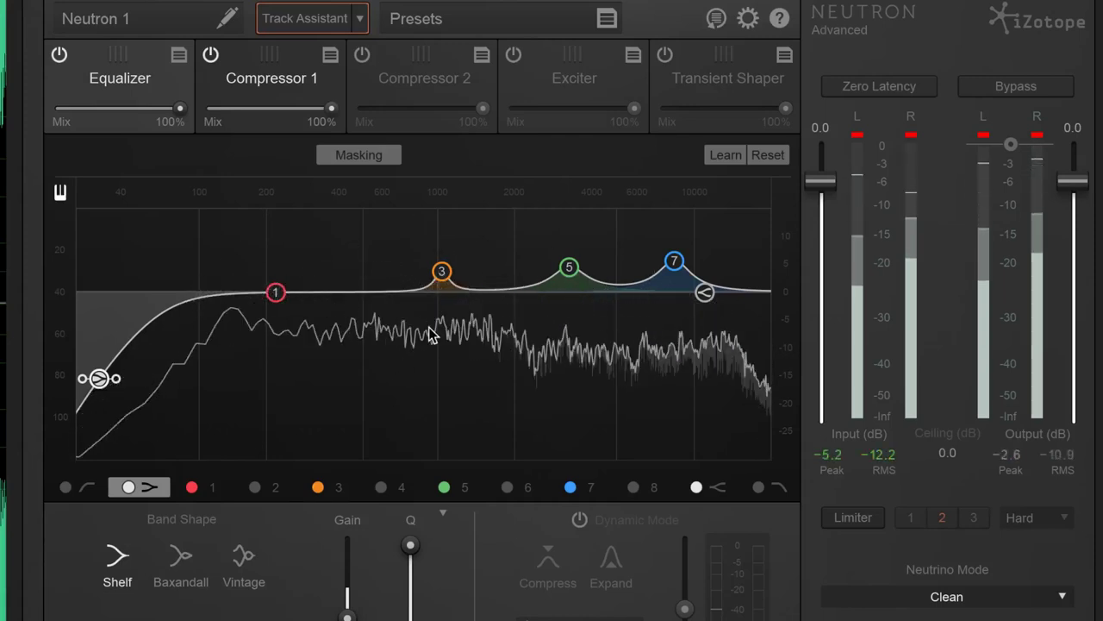
pyautogui.moveTo(100, 382); pyautogui.dragTo(101, 376)
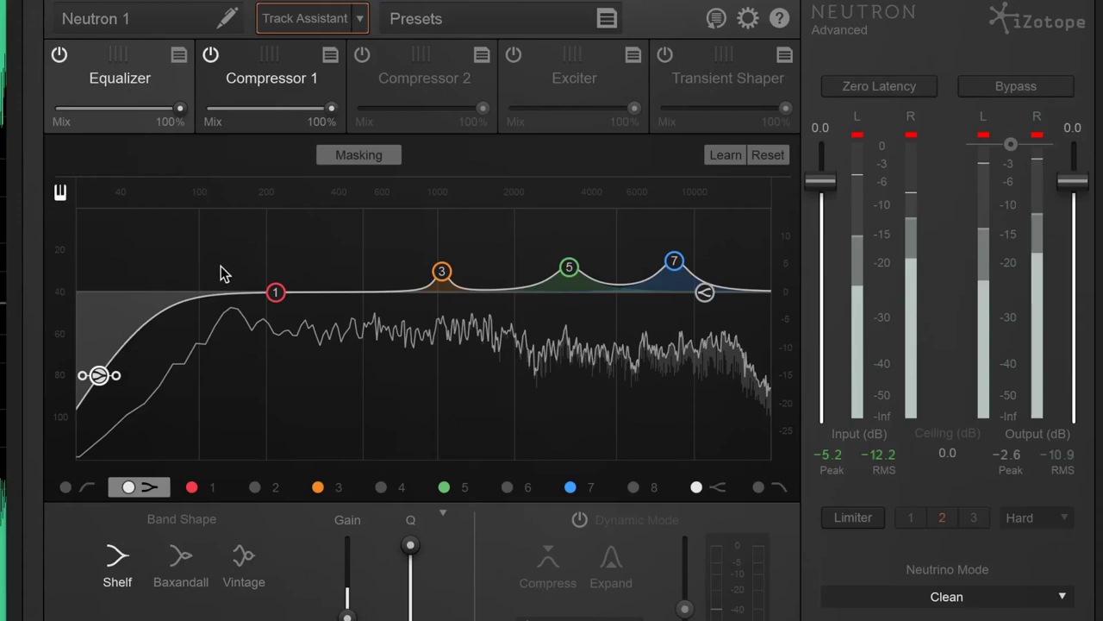
pyautogui.click(442, 273)
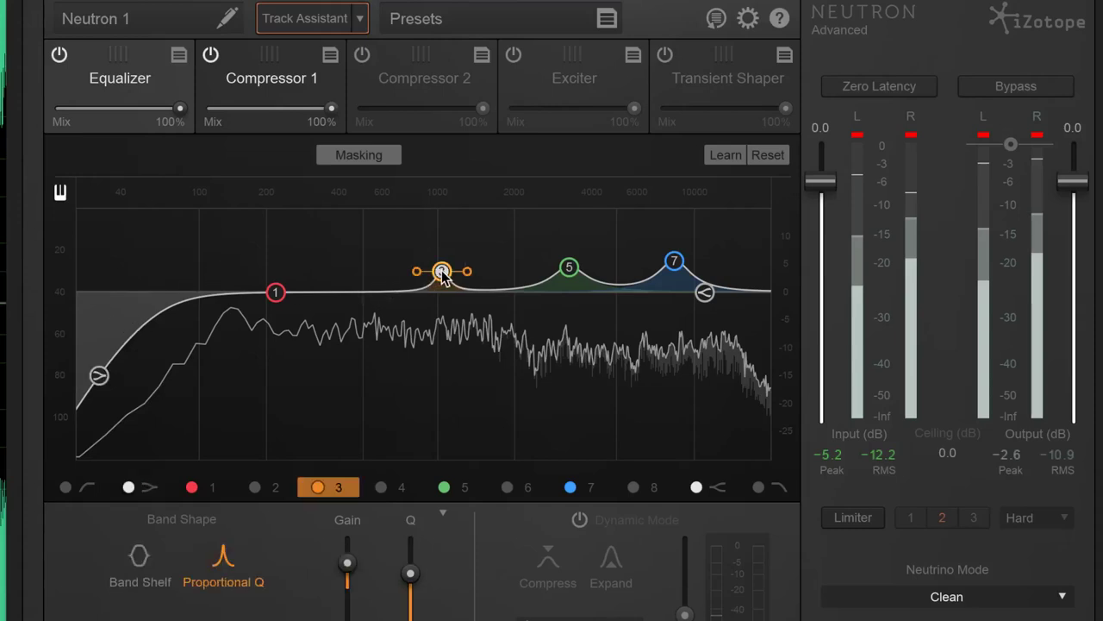
# Inspect the boosts on equalizer bands 5 and 7.
pyautogui.click(568, 268)
pyautogui.click(675, 261)
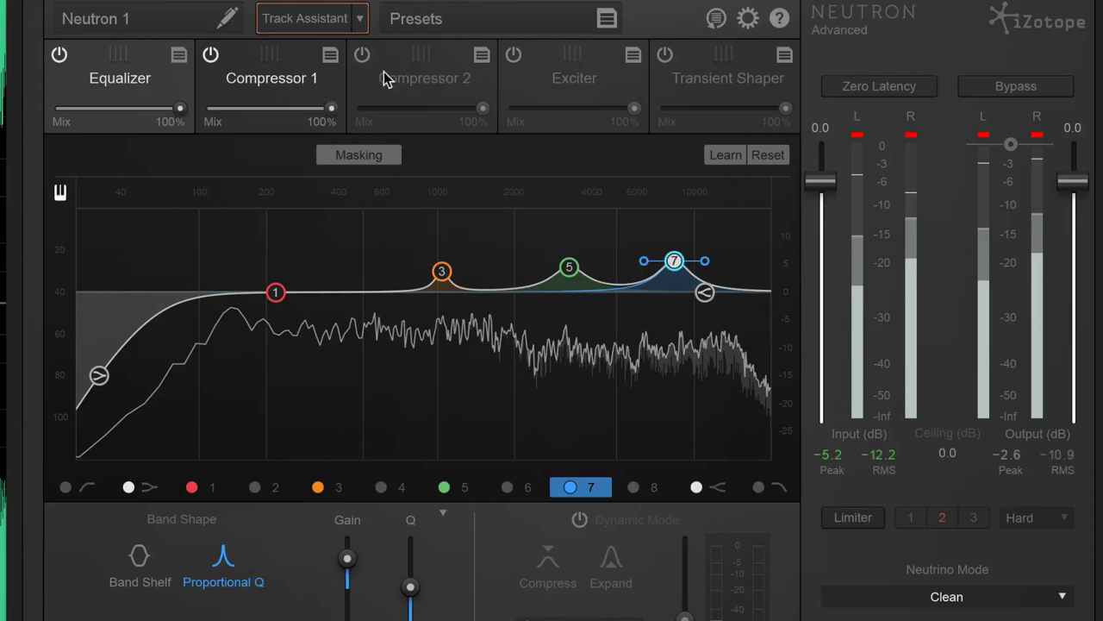
# In Compressor 1, audition the compression and set band 1's threshold to -15.0 dB and its ratio to 3.0:1.
pyautogui.click(272, 87)
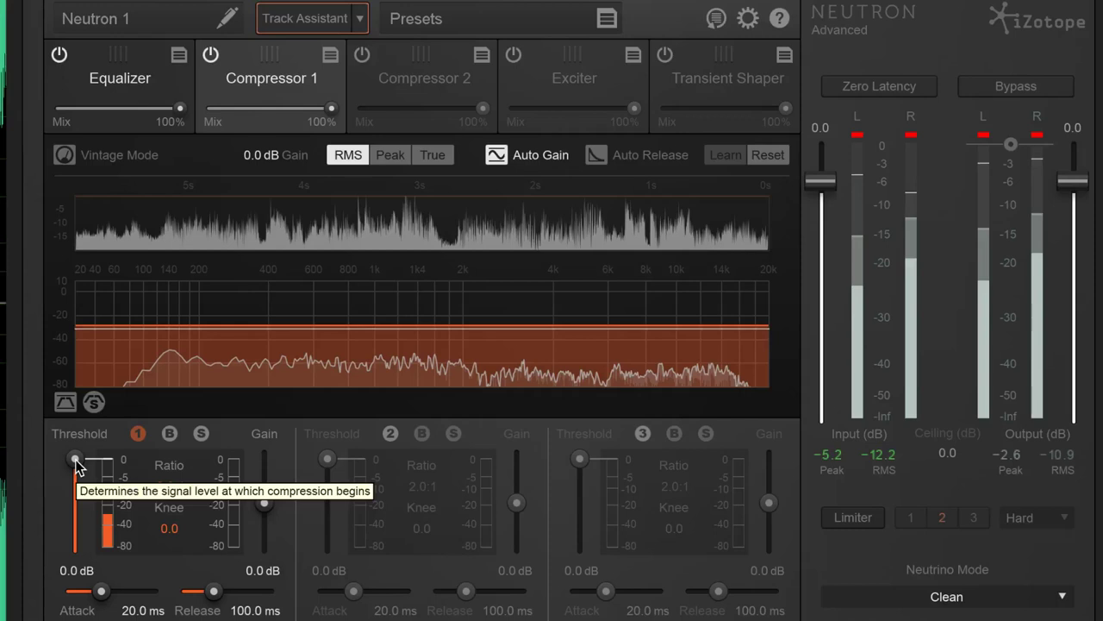
pyautogui.moveTo(76, 466); pyautogui.dragTo(68, 499)
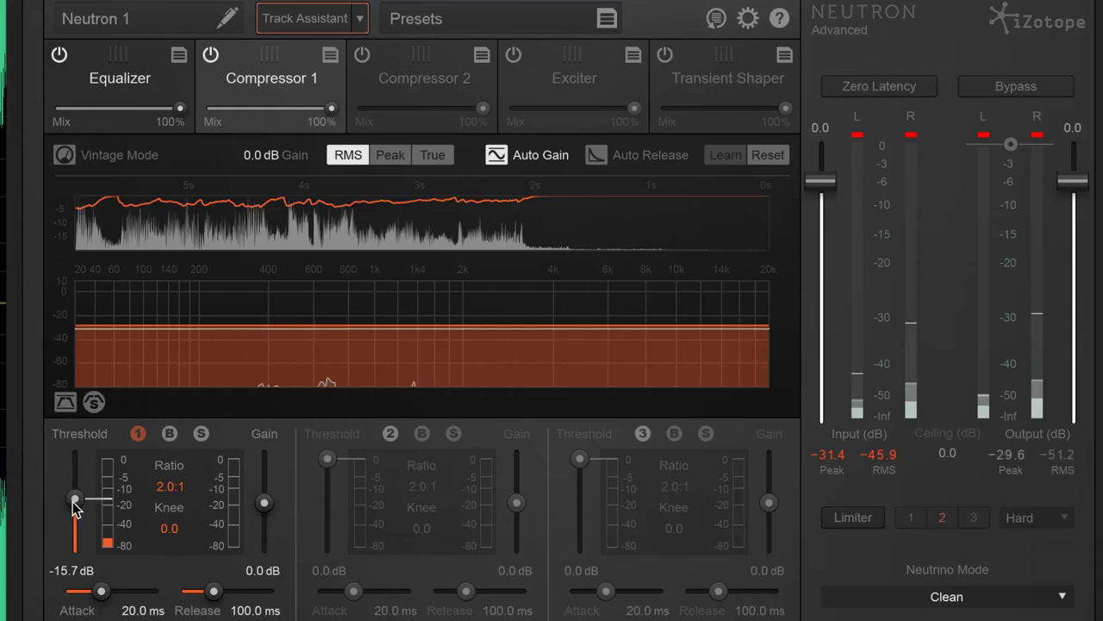
pyautogui.moveTo(75, 501); pyautogui.dragTo(75, 506)
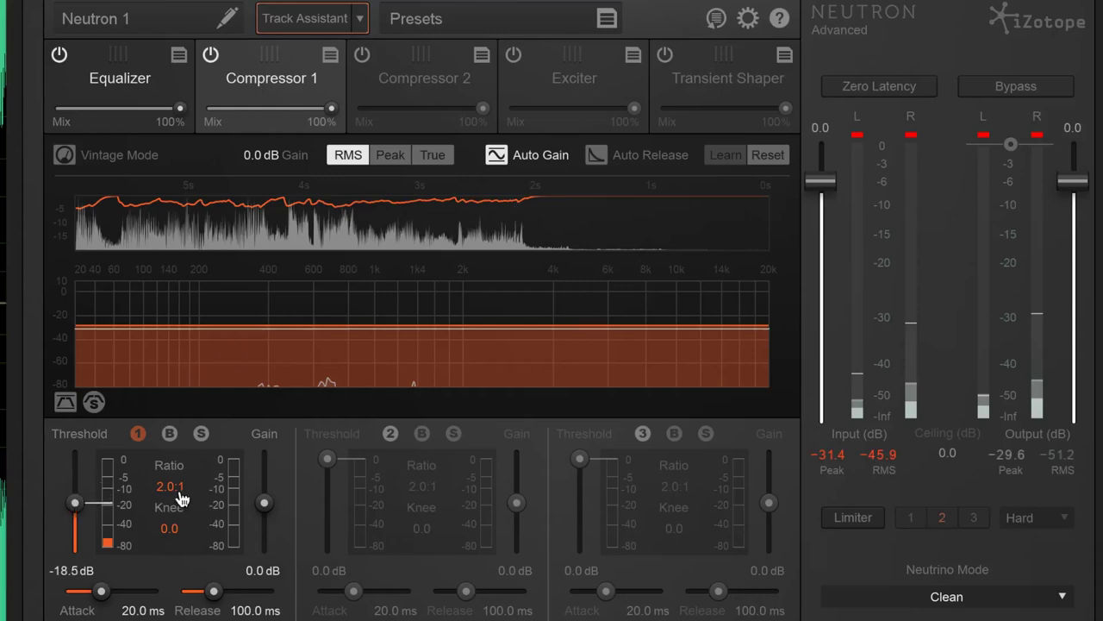
pyautogui.moveTo(172, 486); pyautogui.dragTo(179, 465)
pyautogui.moveTo(76, 508); pyautogui.dragTo(79, 507)
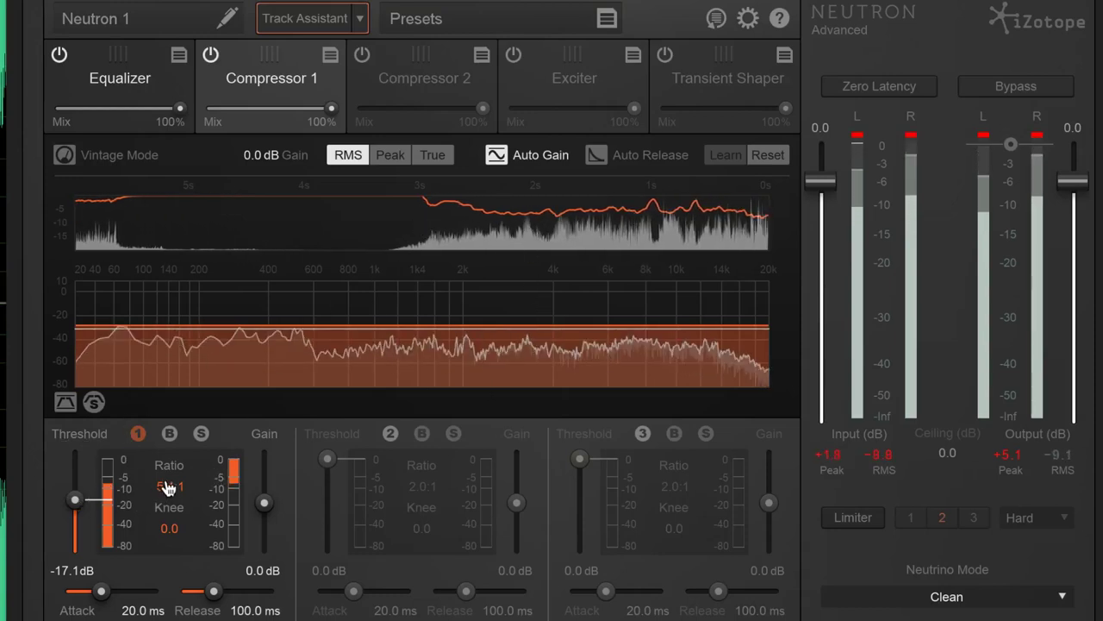
pyautogui.moveTo(169, 488); pyautogui.dragTo(170, 504)
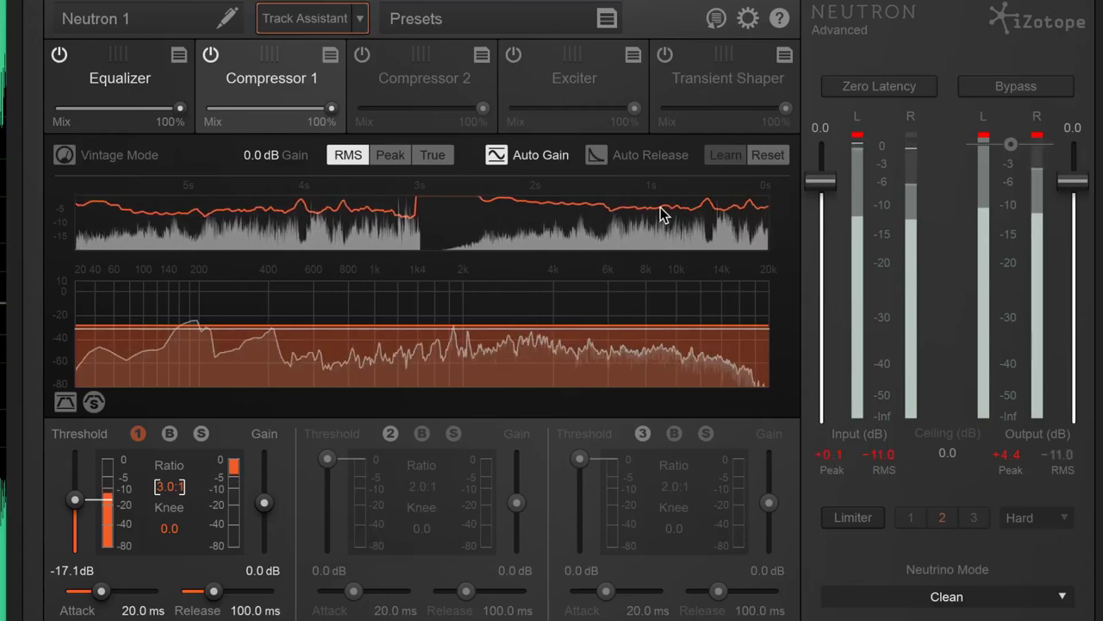
pyautogui.click(266, 216)
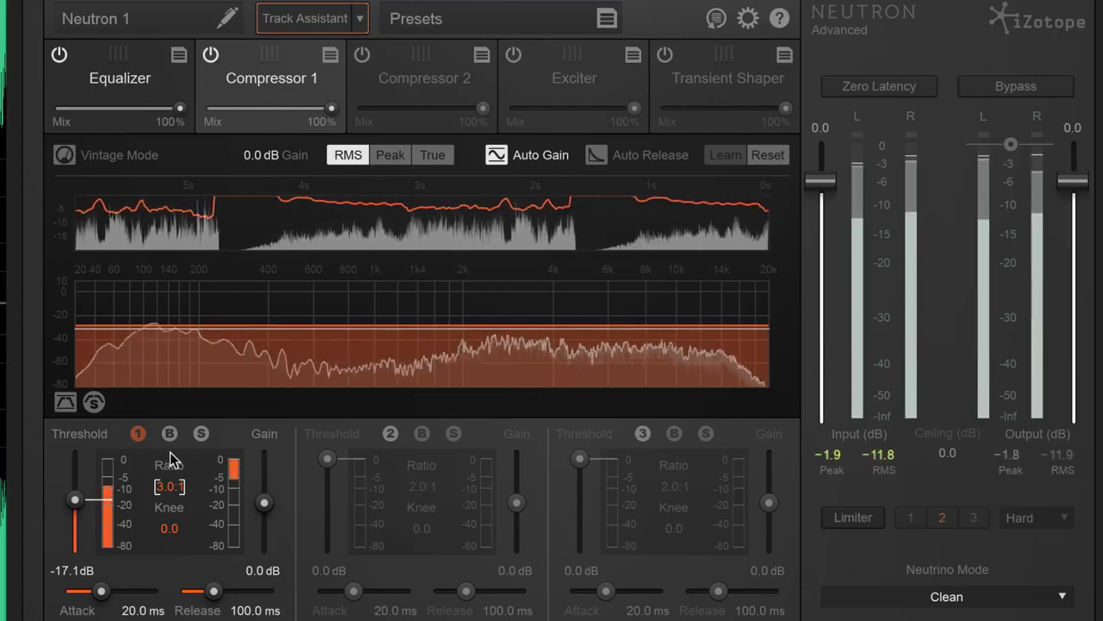
pyautogui.moveTo(77, 501); pyautogui.dragTo(78, 498)
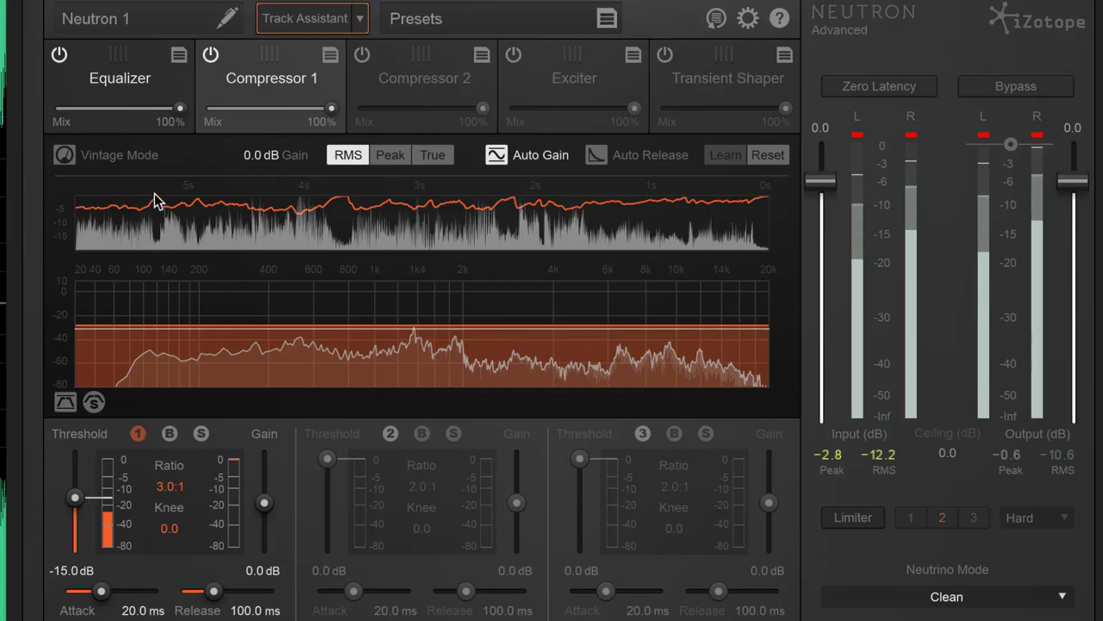
# Try splitting Compressor 1 into multiple frequency bands with bands 2 and 3, and return it to a single band.
pyautogui.click(393, 435)
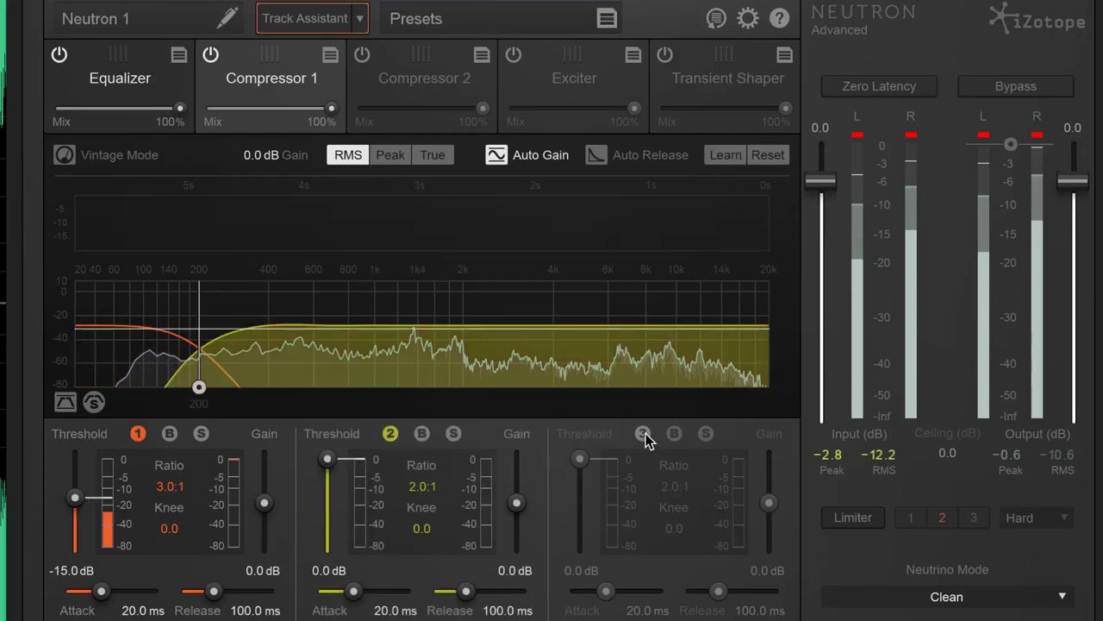
pyautogui.click(643, 435)
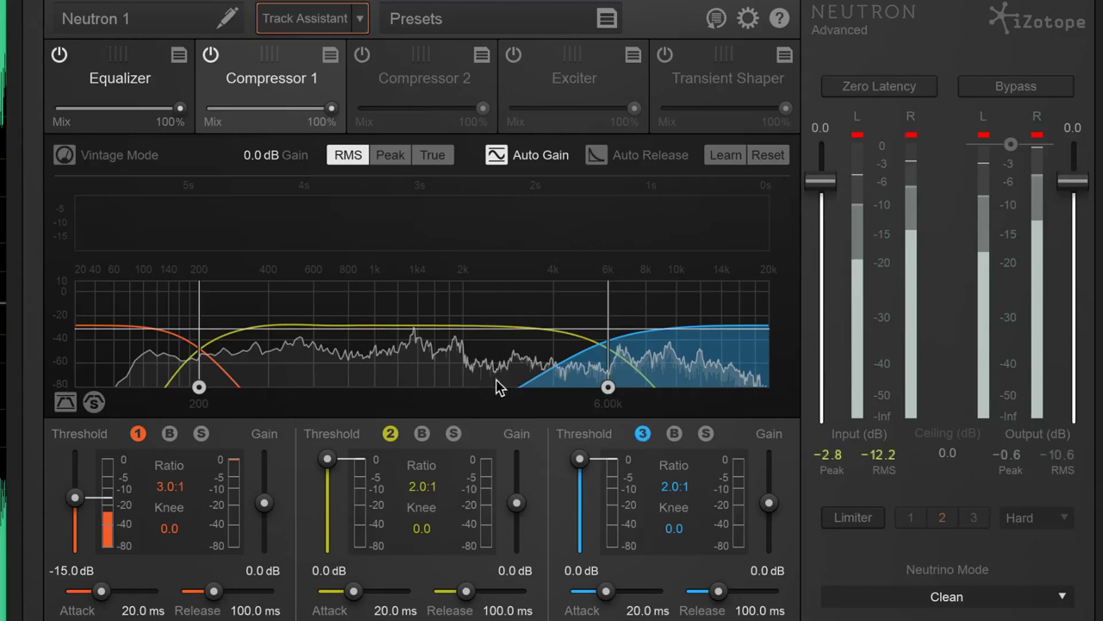
pyautogui.click(390, 434)
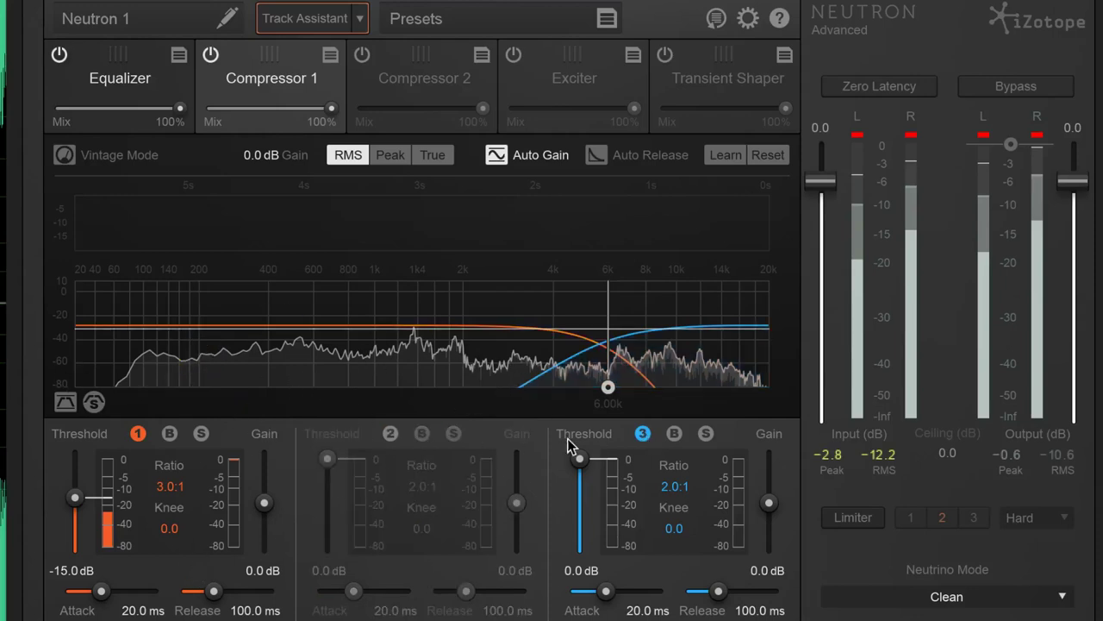
pyautogui.click(638, 434)
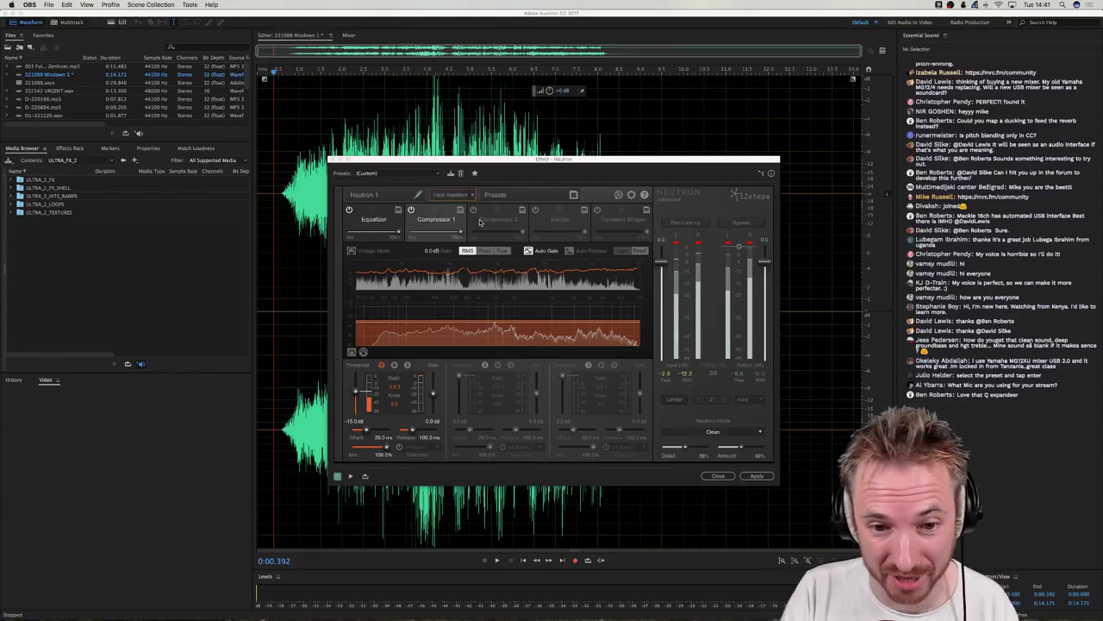
# Show Compressor 2, switch it on briefly, and bypass it again.
pyautogui.click(480, 222)
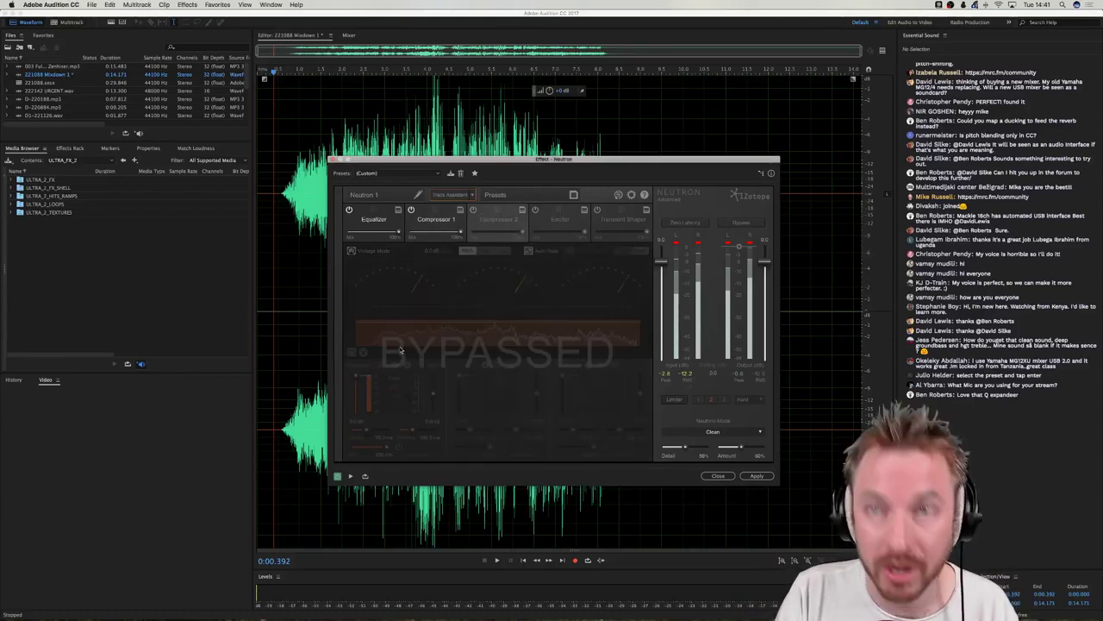
pyautogui.click(473, 210)
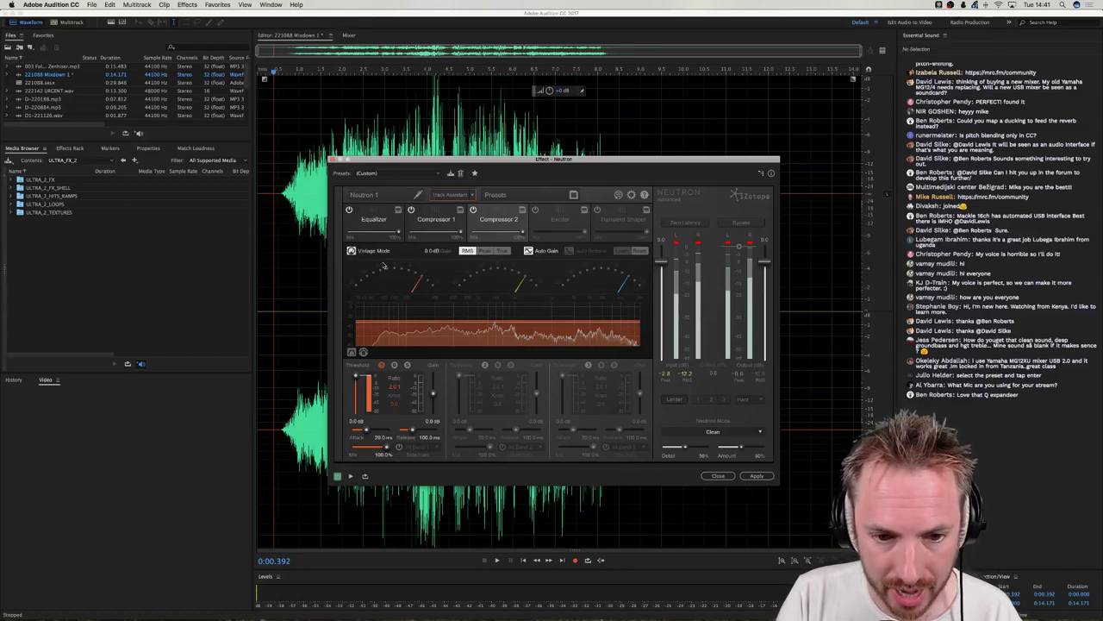
pyautogui.click(472, 210)
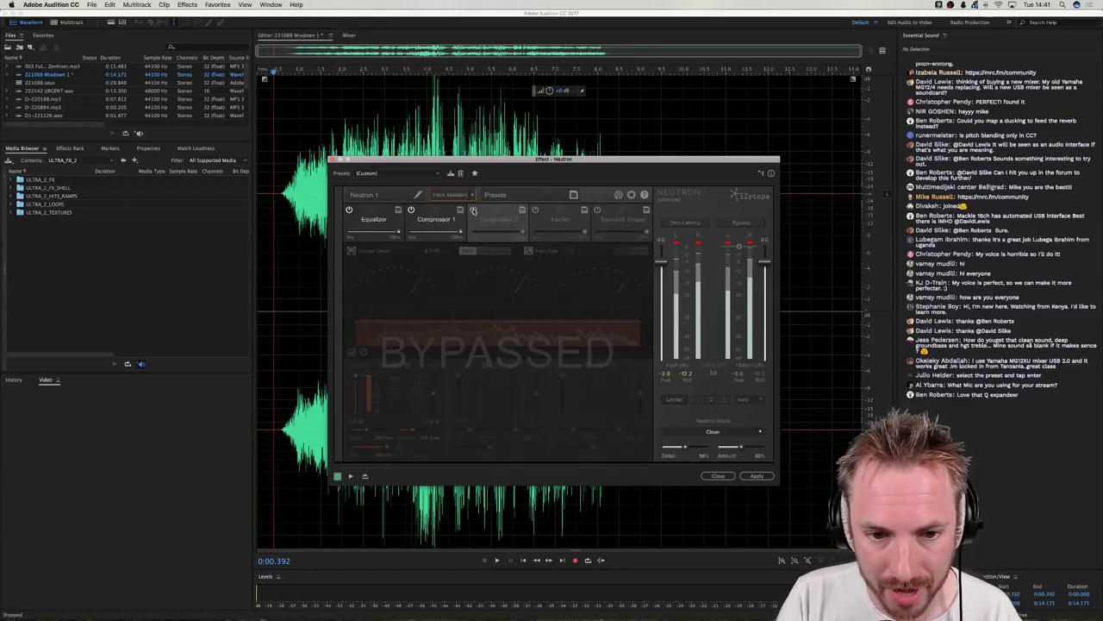
# Turn on the Exciter with its high-frequency band 3, and audition the band's saturation toward Warm before returning it near the centre.
pyautogui.click(556, 221)
pyautogui.click(534, 210)
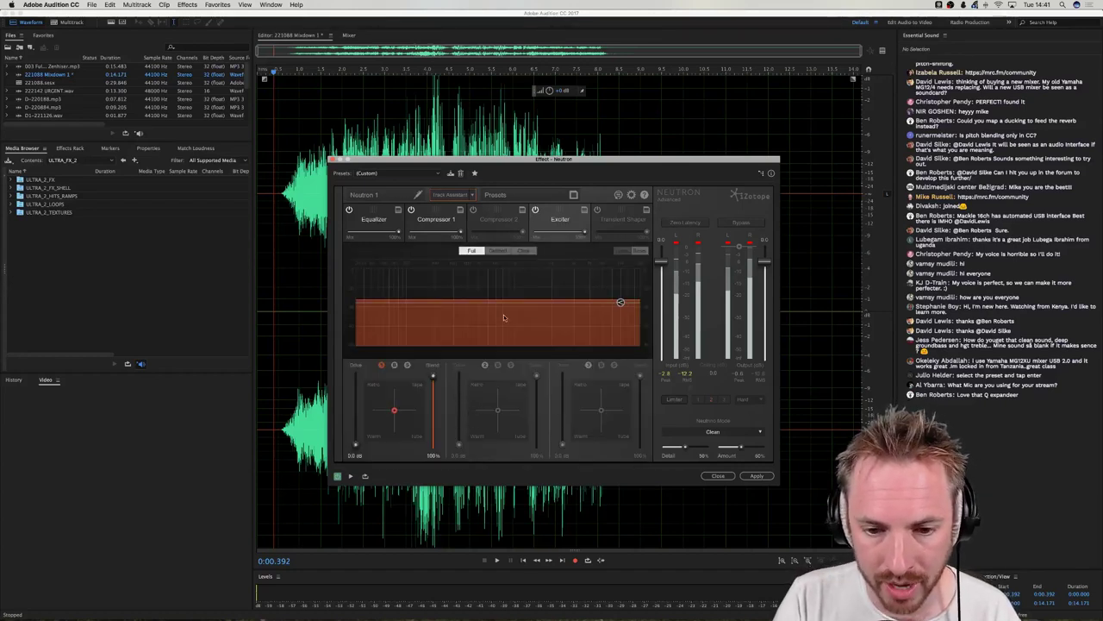
pyautogui.click(589, 365)
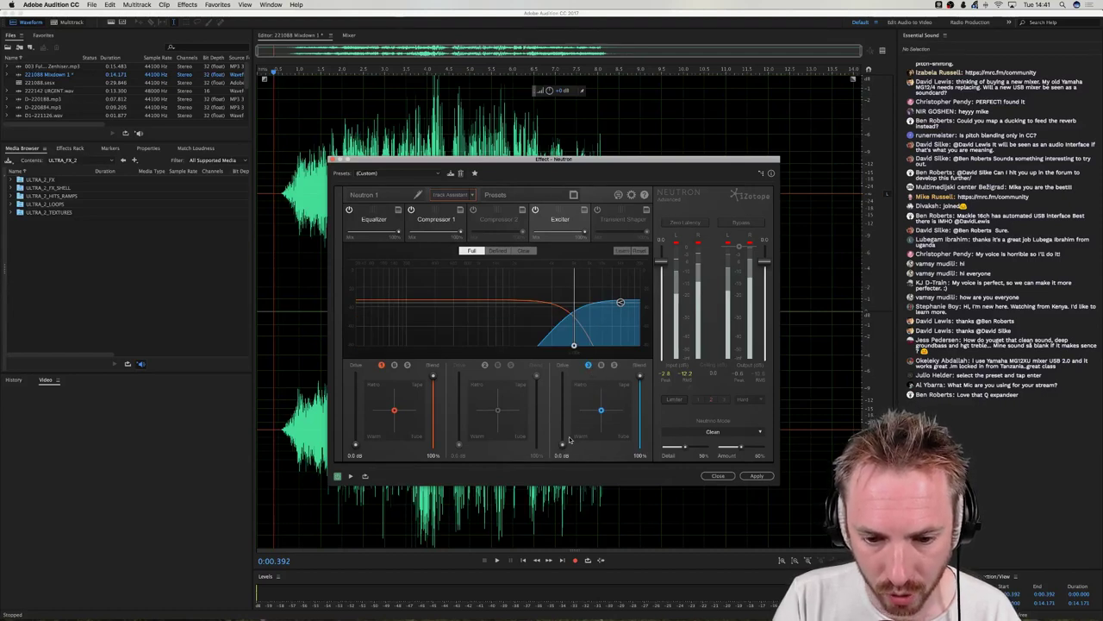
pyautogui.press('space')
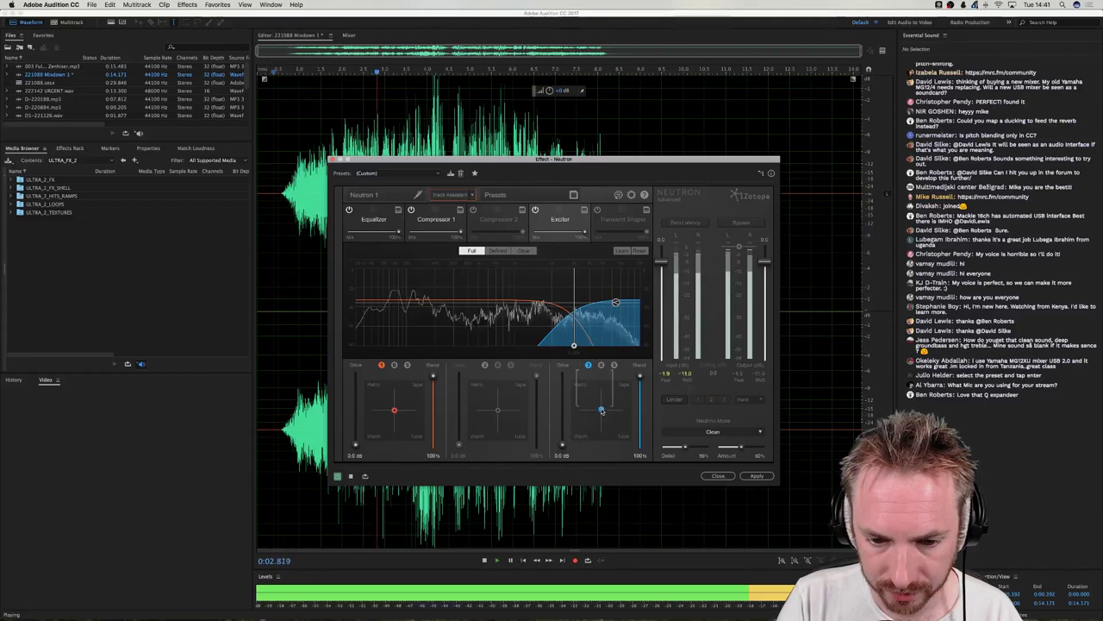
pyautogui.moveTo(602, 410); pyautogui.dragTo(583, 425)
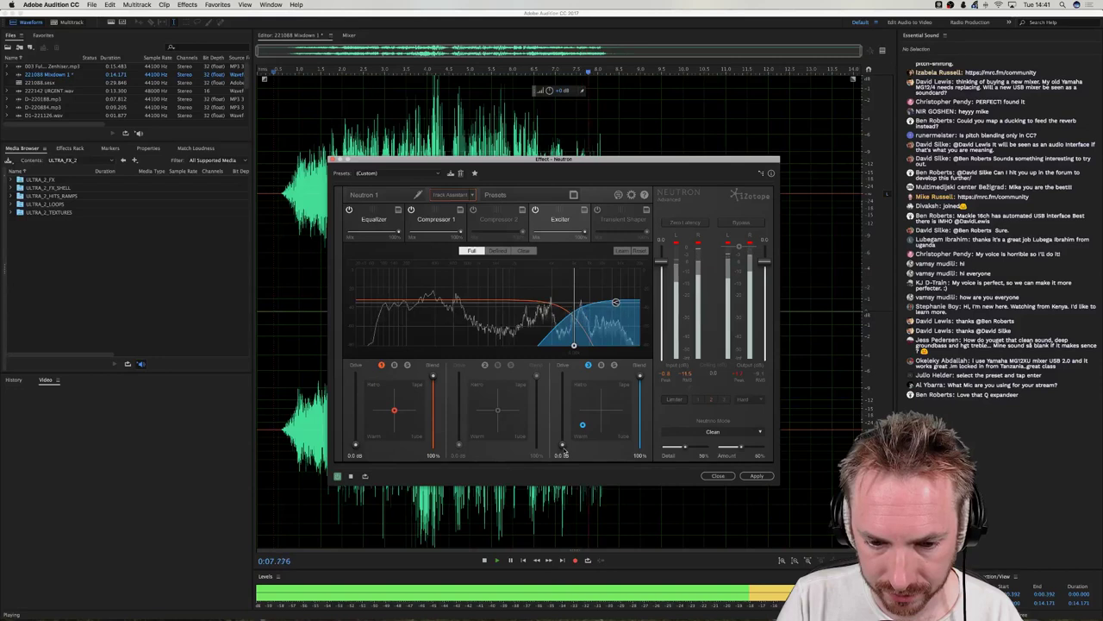
pyautogui.press('space')
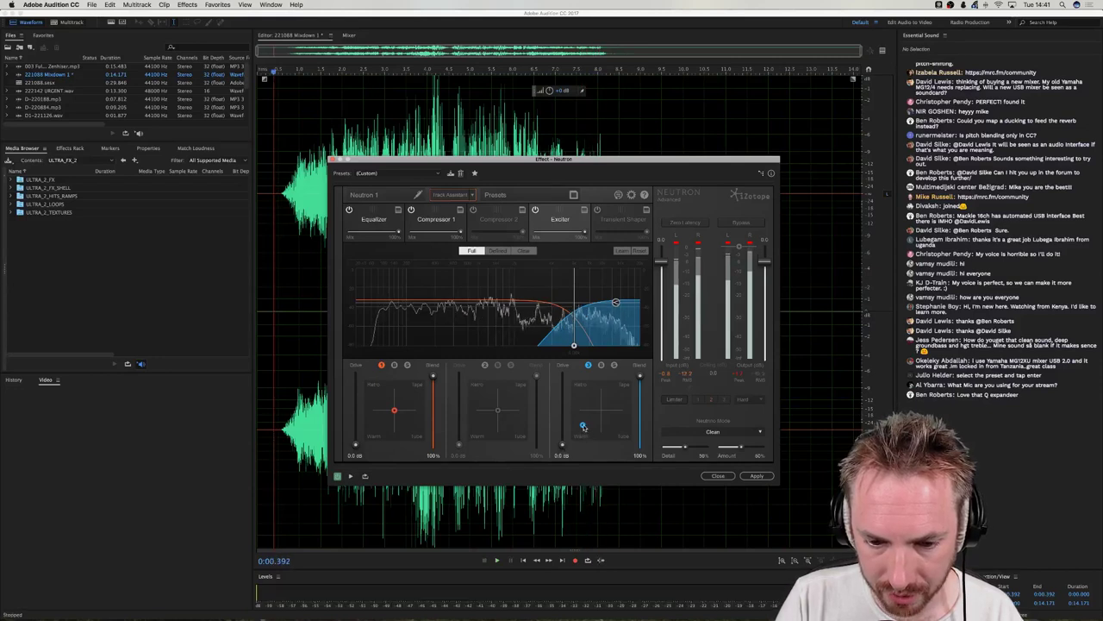
pyautogui.moveTo(583, 425); pyautogui.dragTo(598, 408)
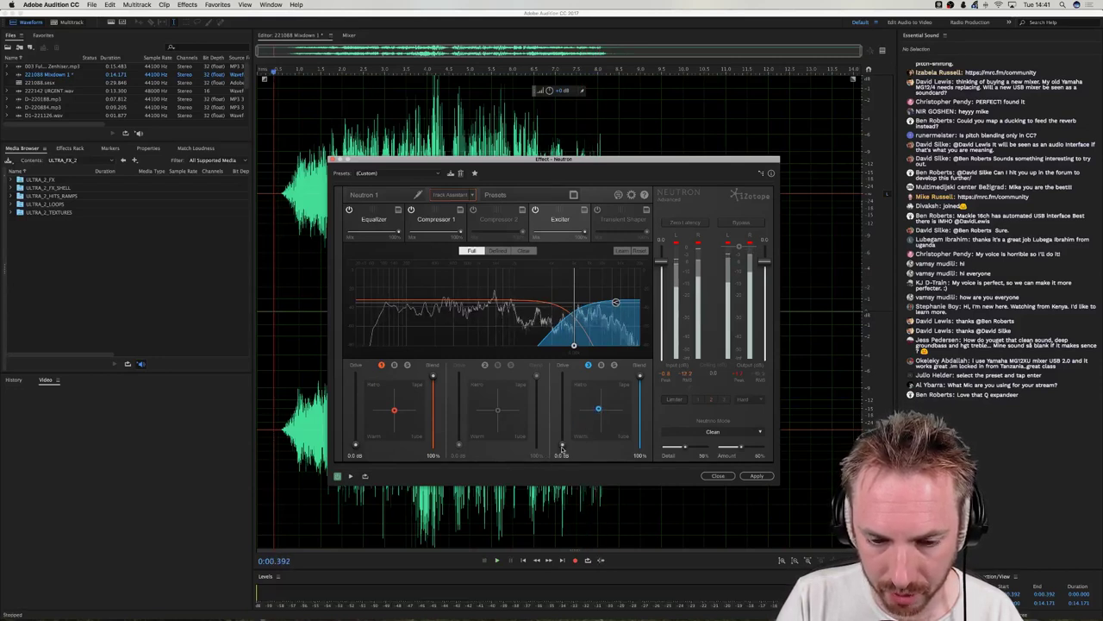
# Audition more drive on Exciter band 3, settling on 6.0 dB with the saturation blended toward Tube.
pyautogui.moveTo(562, 446); pyautogui.dragTo(615, 429)
pyautogui.press('space')
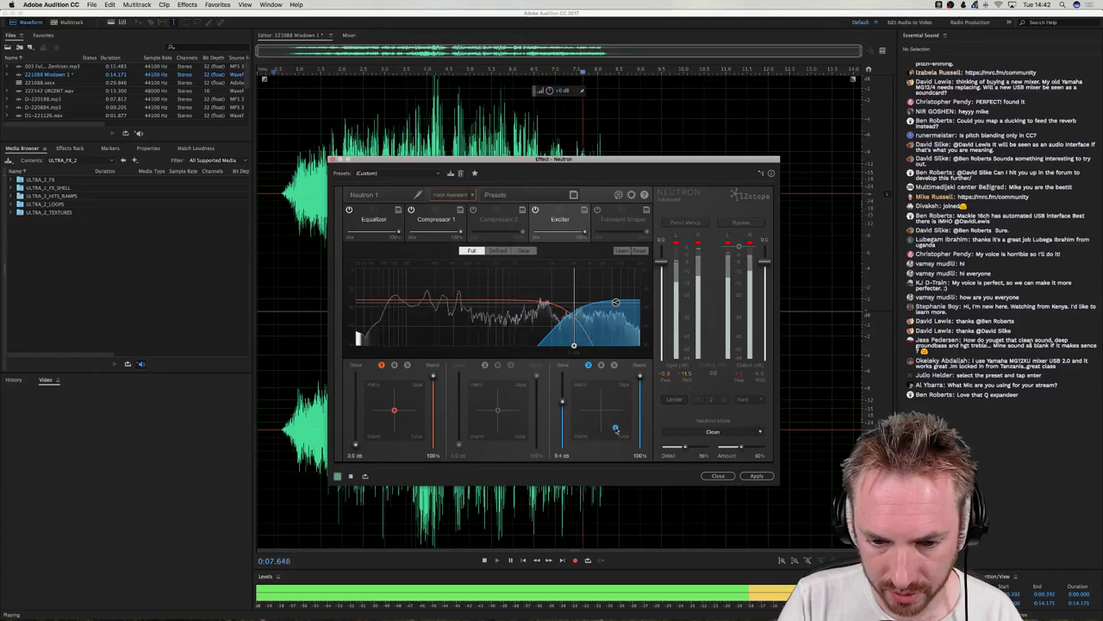
pyautogui.press('space')
pyautogui.moveTo(562, 401); pyautogui.dragTo(562, 419)
pyautogui.press('space')
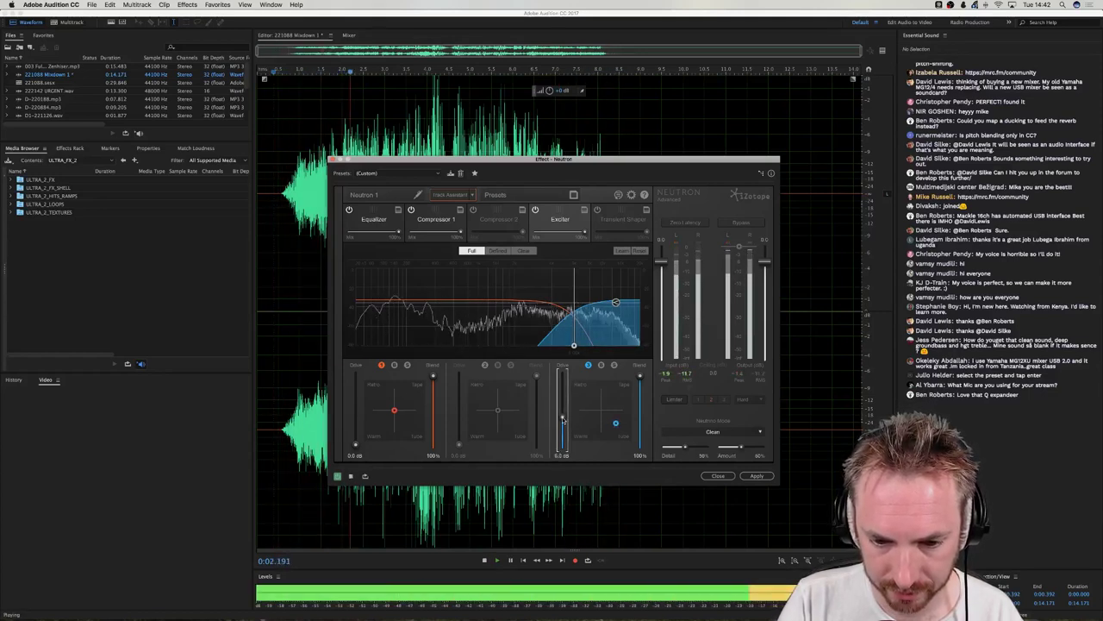
pyautogui.press('space')
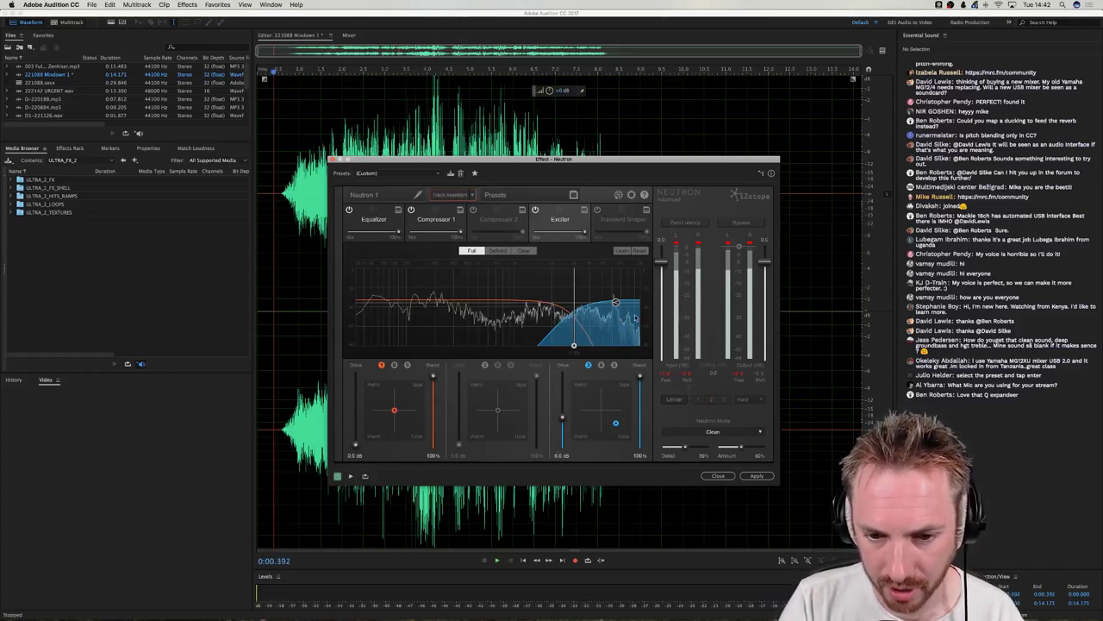
# Turn on the Transient Shaper and lower its band 1 attack to about -4.1 dB during playback.
pyautogui.click(606, 218)
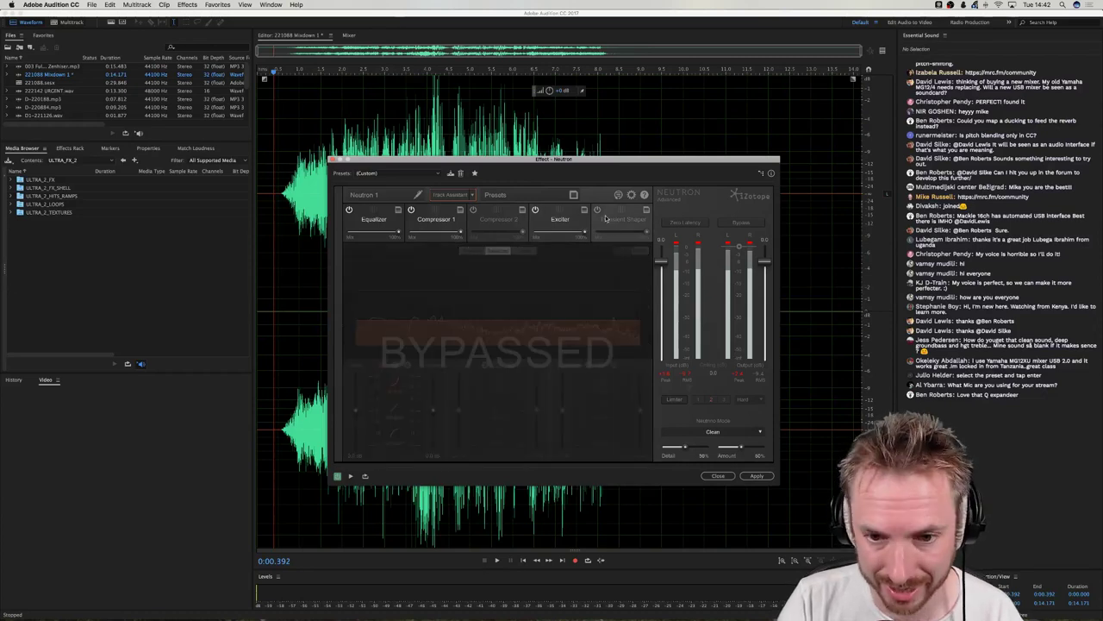
pyautogui.click(598, 211)
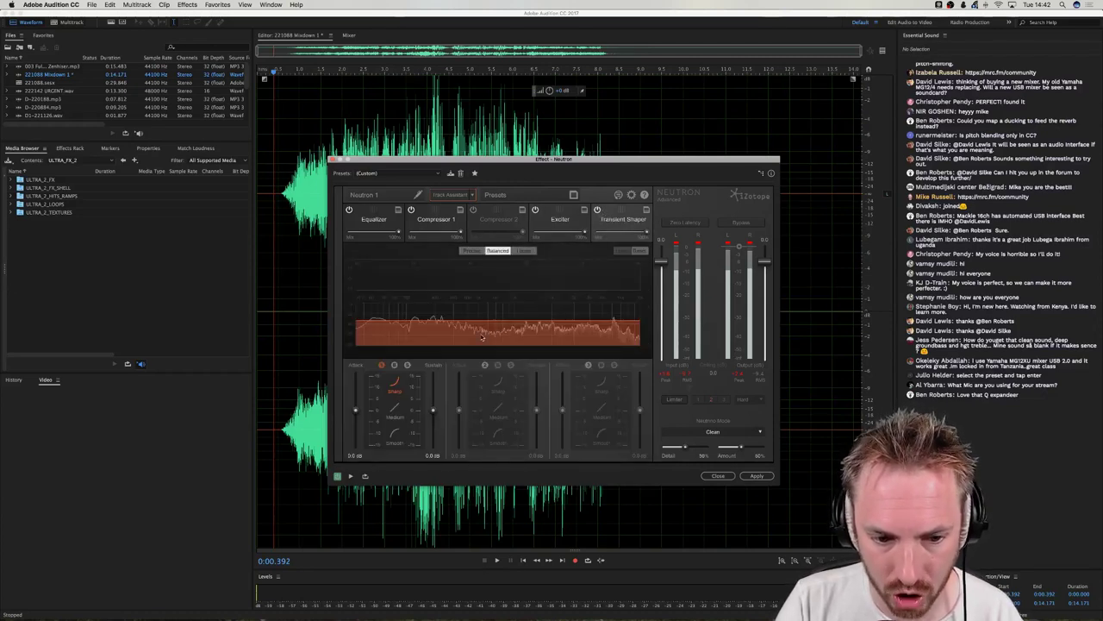
pyautogui.press('space')
pyautogui.moveTo(356, 411); pyautogui.dragTo(355, 423)
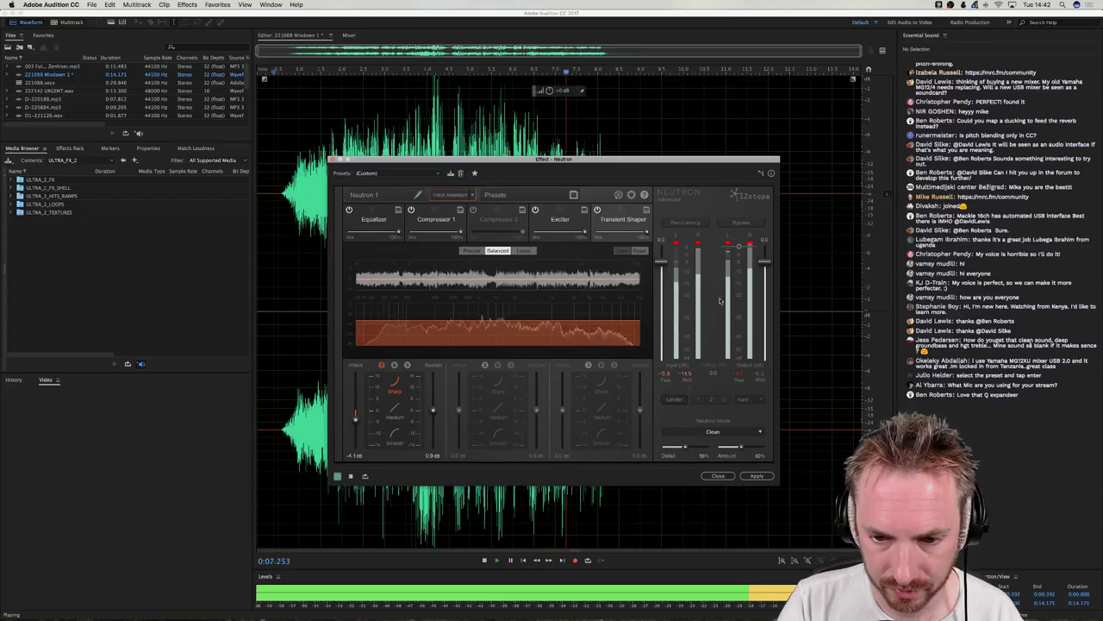
pyautogui.press('space')
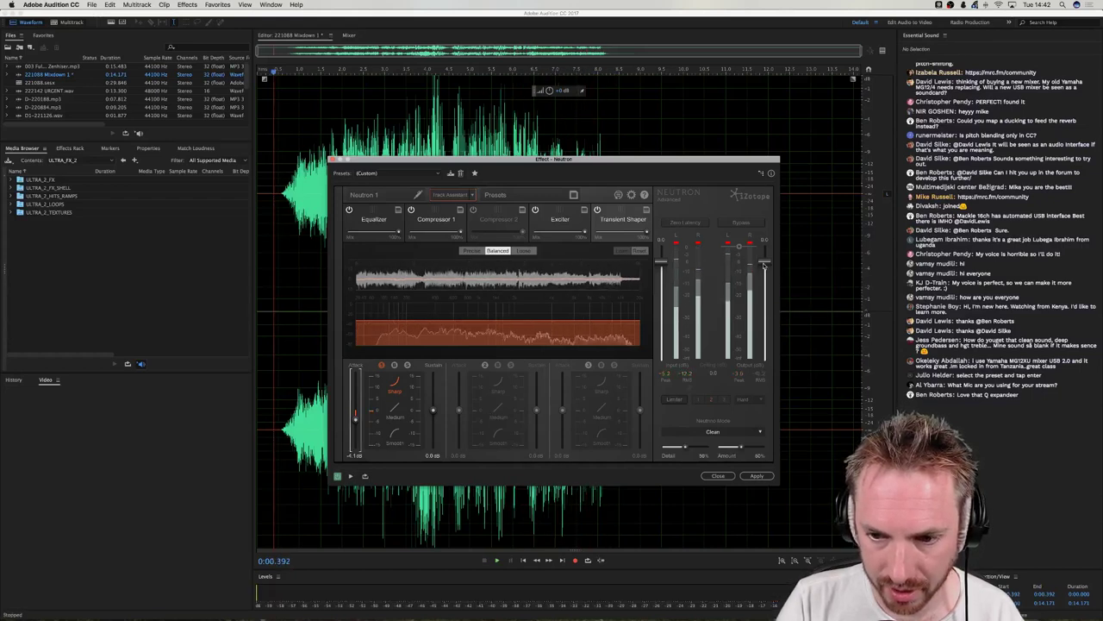
# Audition the mixdown with Neutron's output level slightly lowered, and apply the effect to the whole file.
pyautogui.press('space')
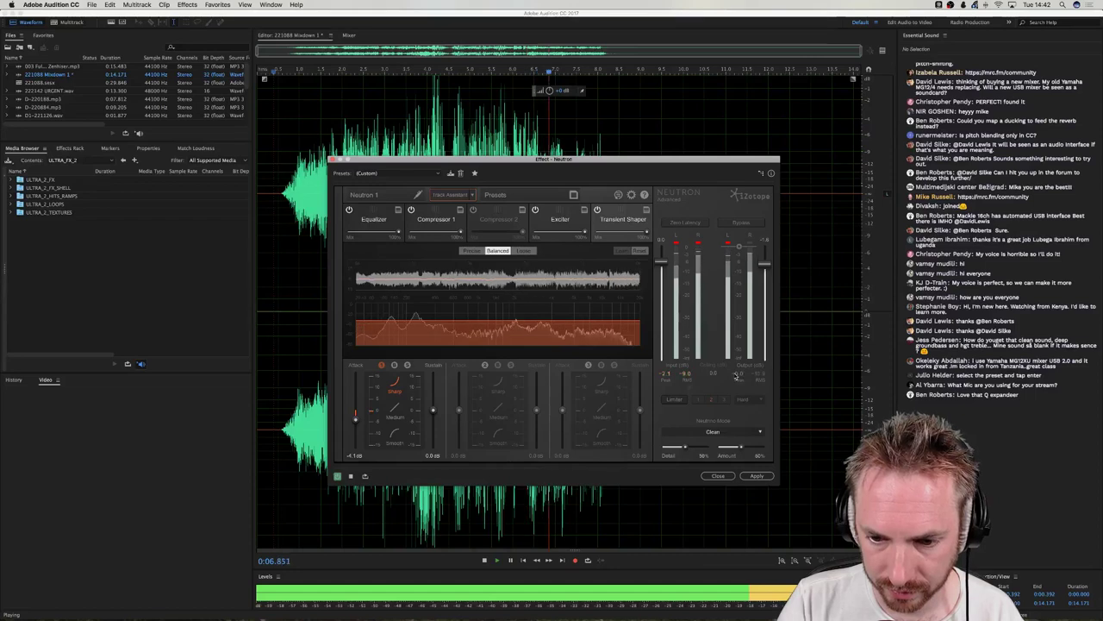
pyautogui.press('space')
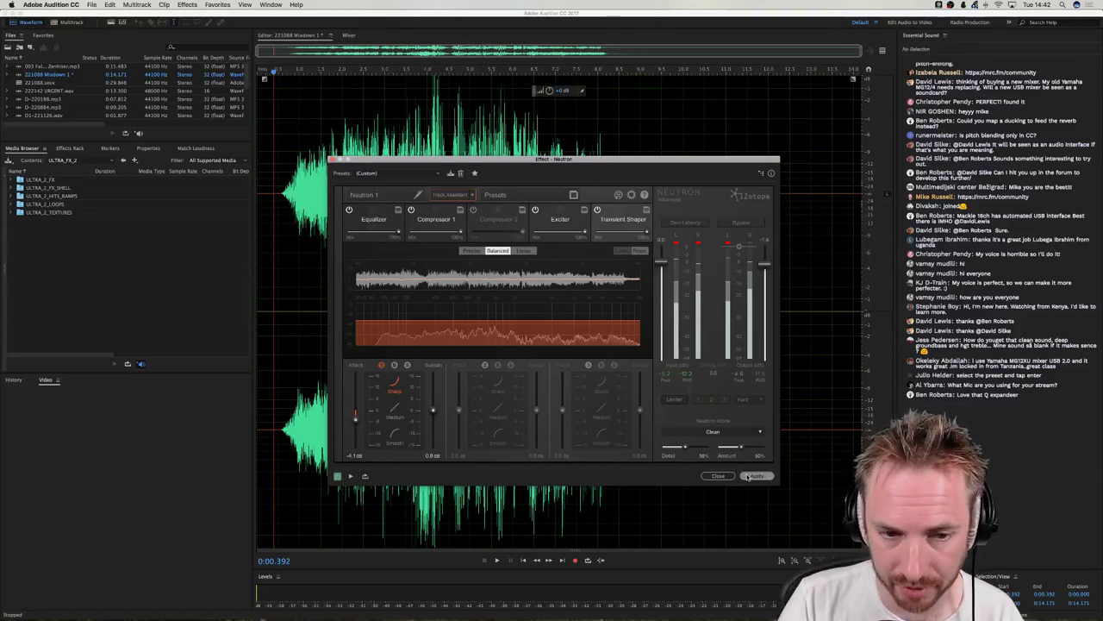
pyautogui.moveTo(445, 163); pyautogui.dragTo(156, 260)
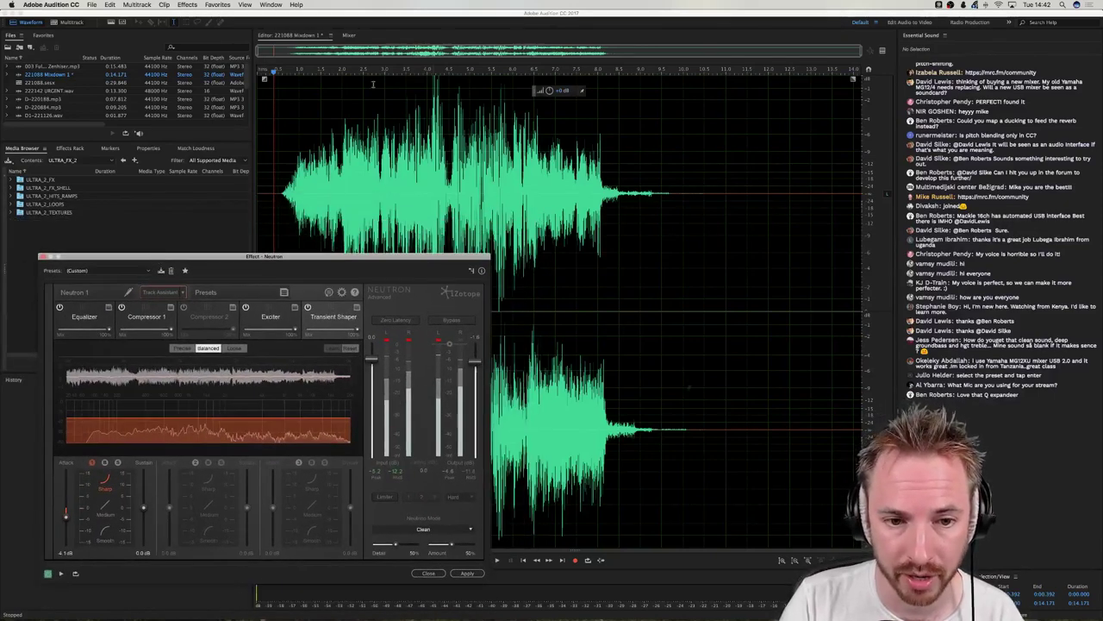
pyautogui.click(467, 573)
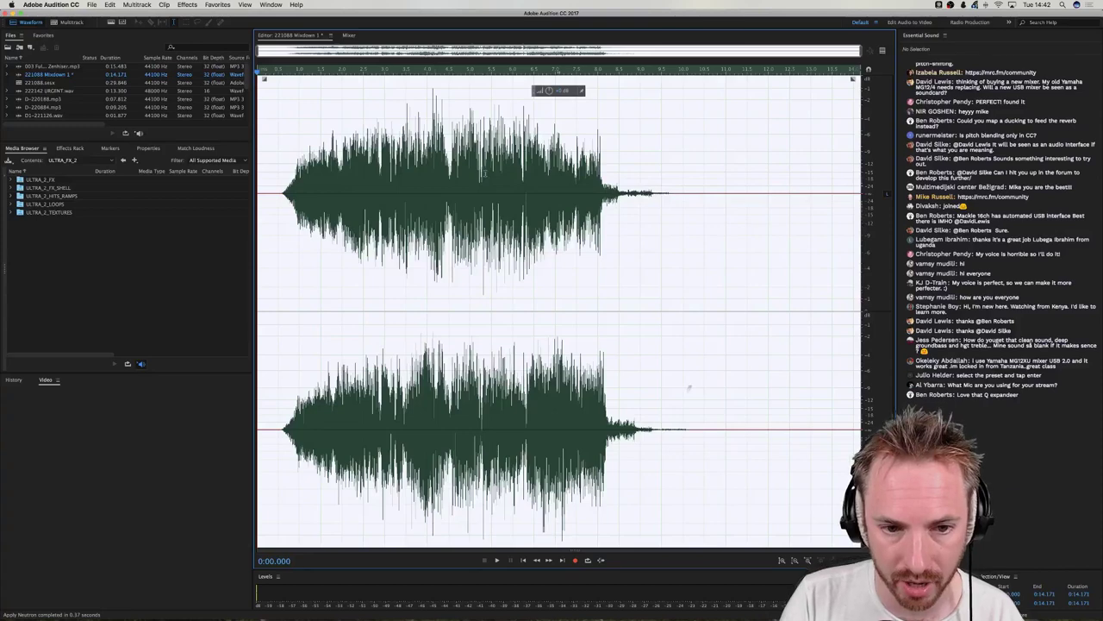
pyautogui.click(268, 208)
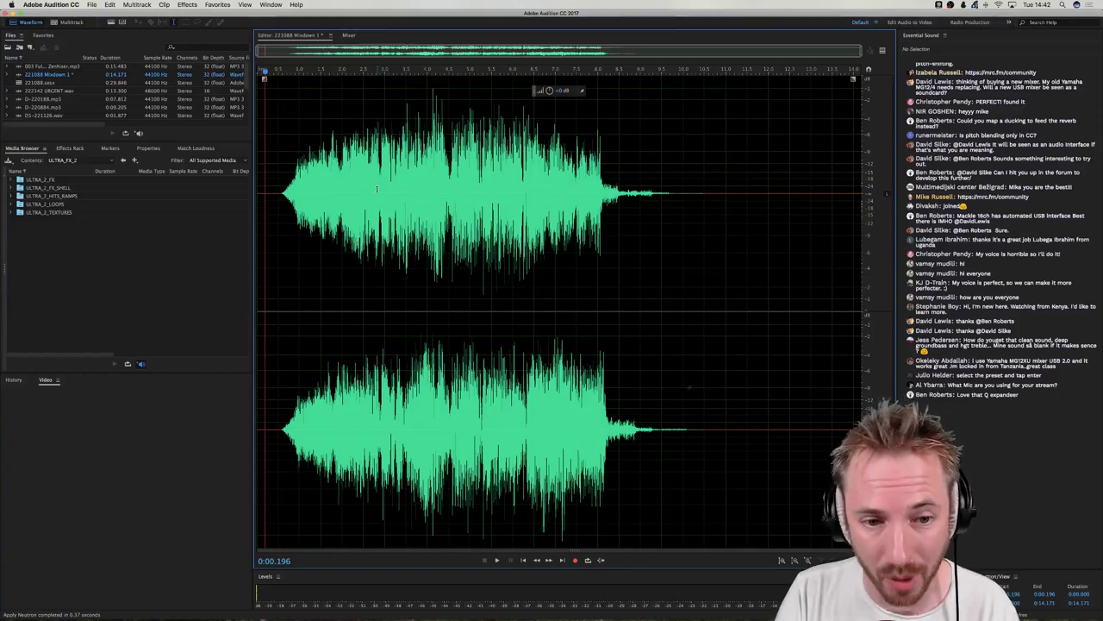
# Save the processed mixdown as a Wave PCM file named DJ Drop 1 in the Downloads folder.
pyautogui.press('super+shift+s')
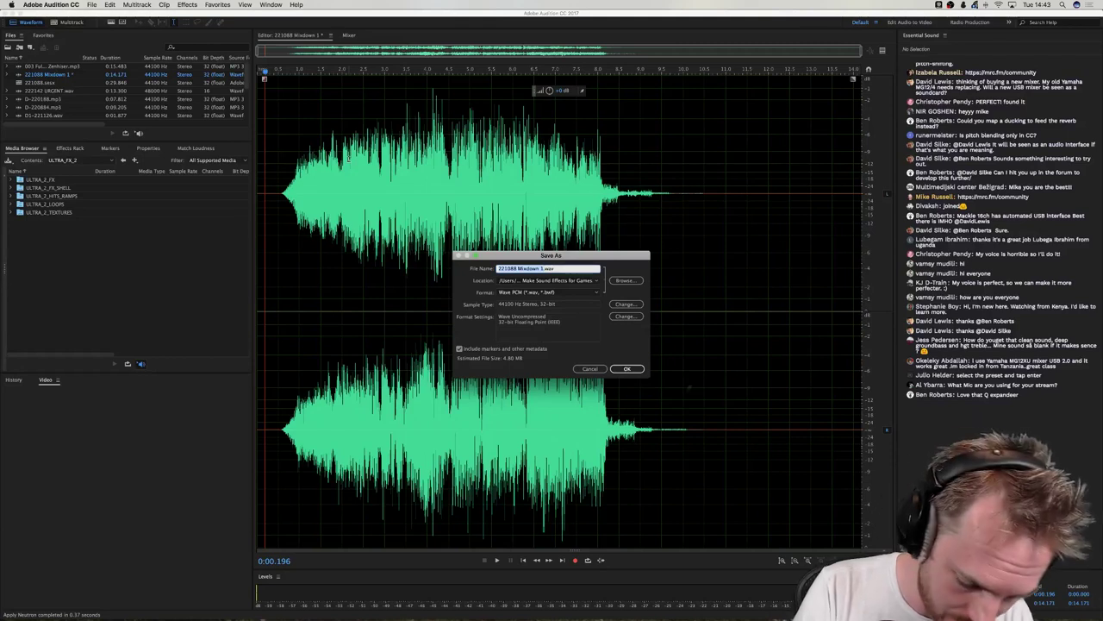
pyautogui.write('DJ Drop 1')
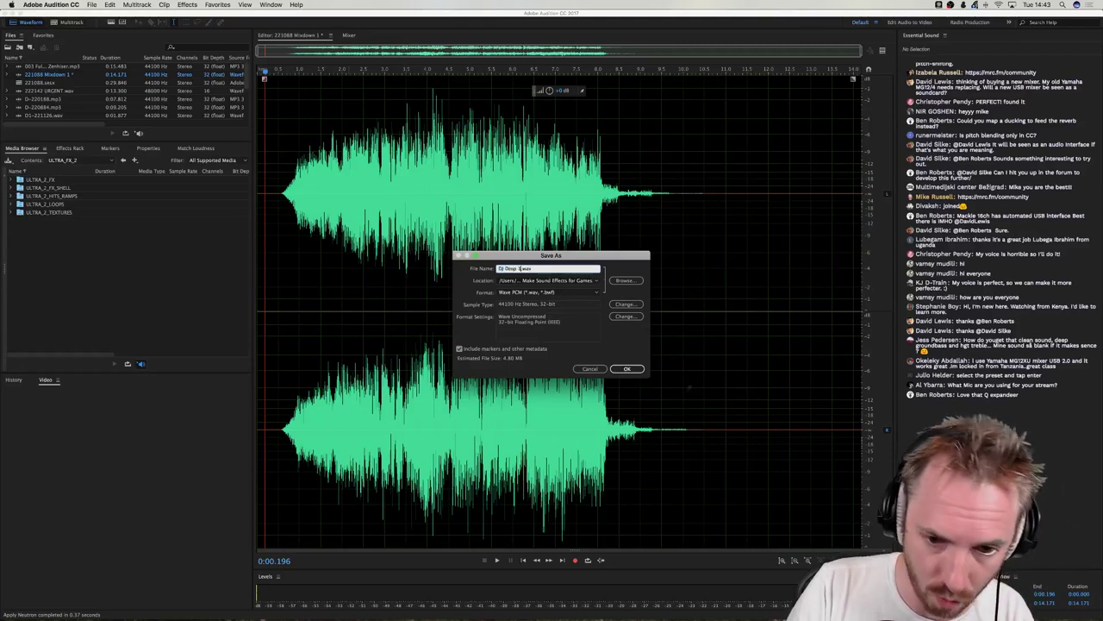
pyautogui.press('Tab')
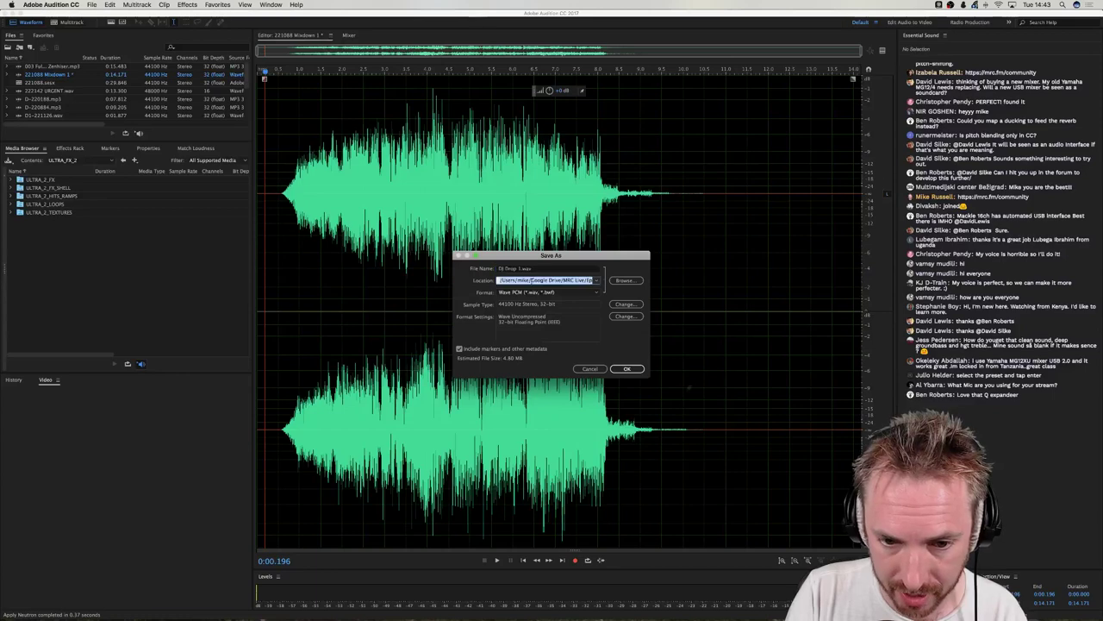
pyautogui.click(543, 280)
pyautogui.moveTo(532, 280); pyautogui.dragTo(813, 293)
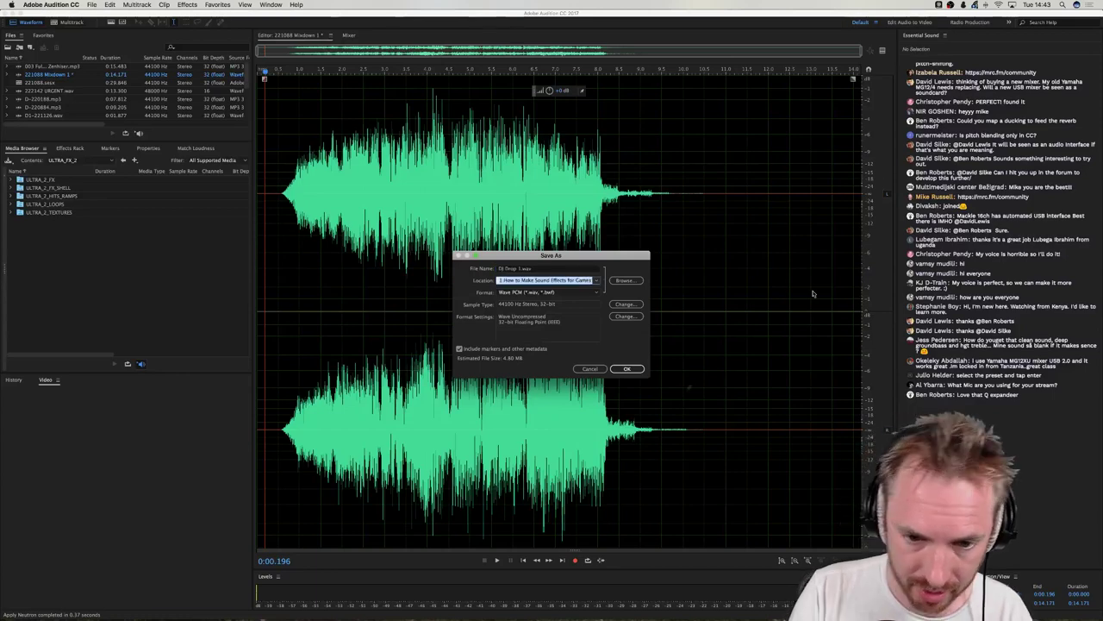
pyautogui.write('Downloads')
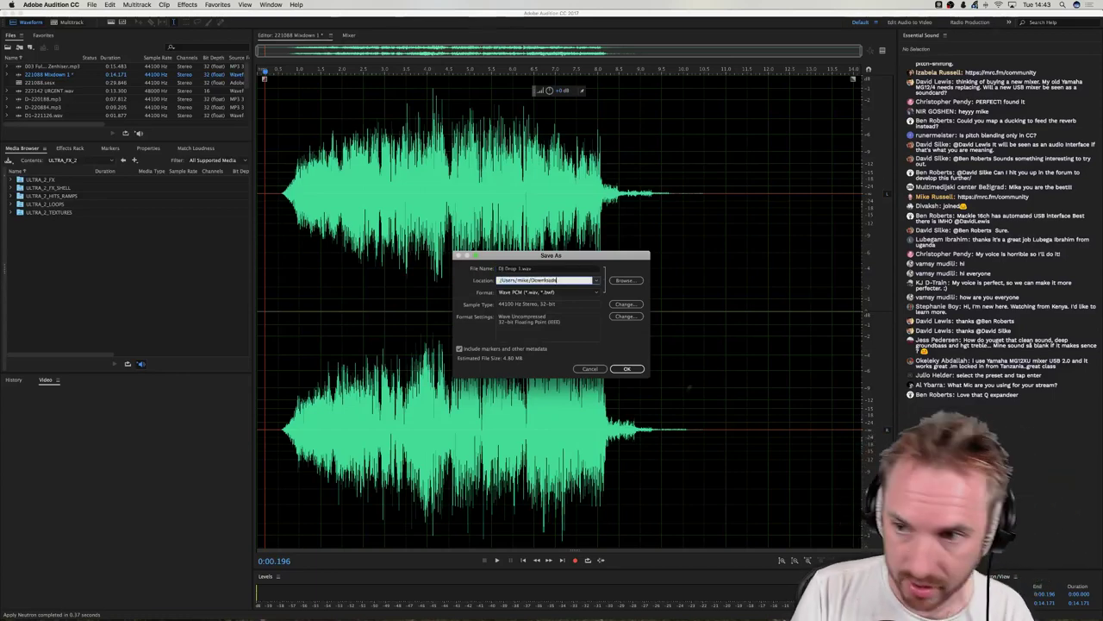
pyautogui.press('Return')
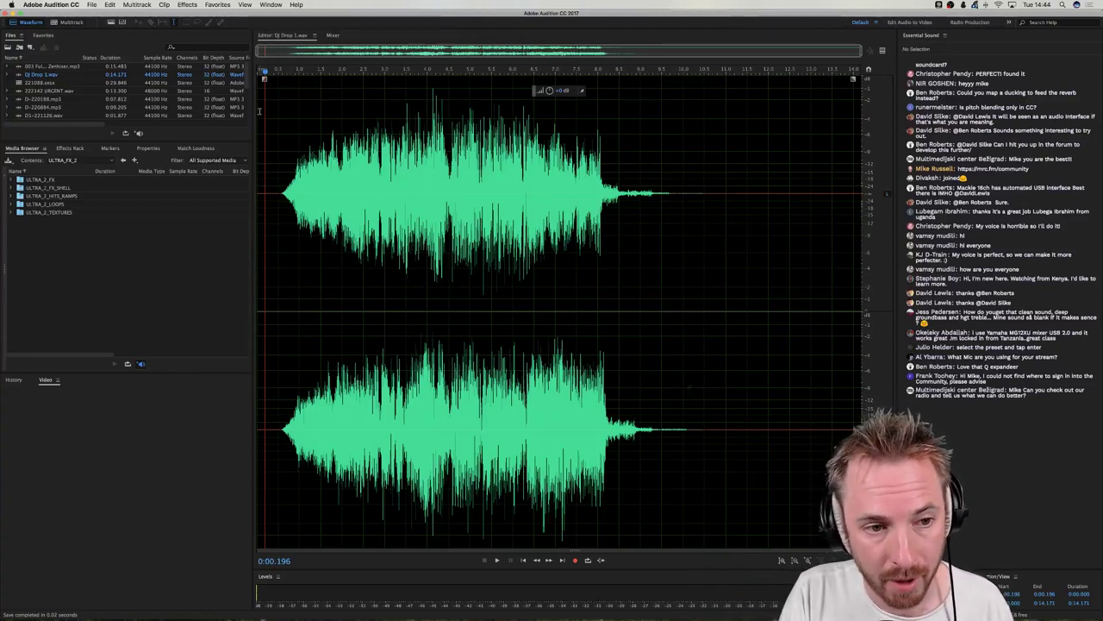
# Open the Mastering effect for the DJ Drop 1 file and load its (Default) preset.
pyautogui.click(188, 5)
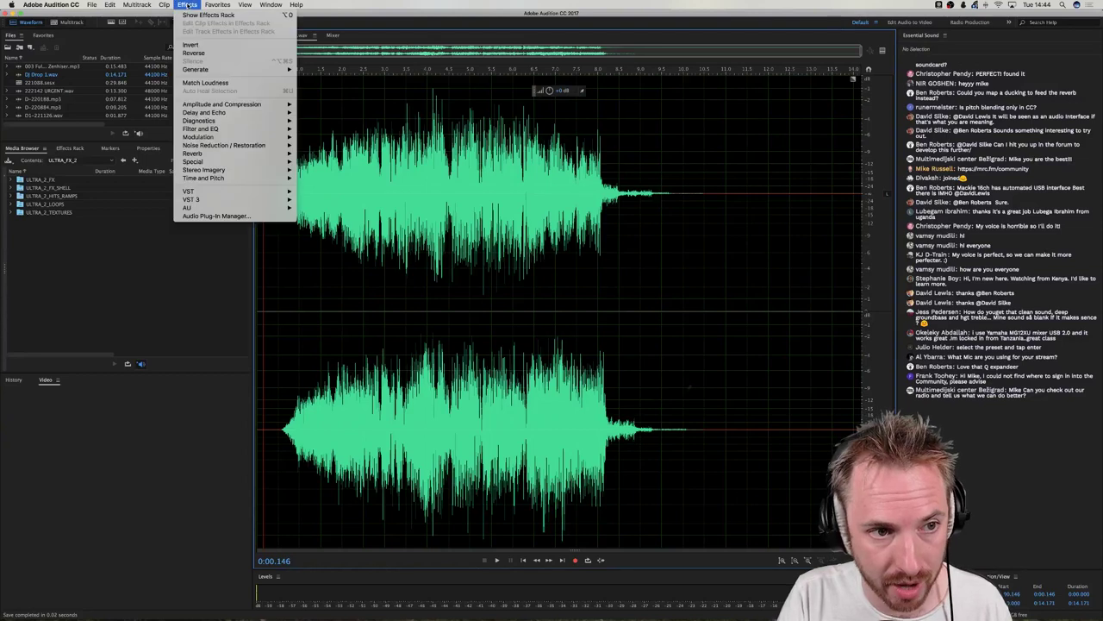
pyautogui.moveTo(187, 208)
pyautogui.moveTo(316, 224)
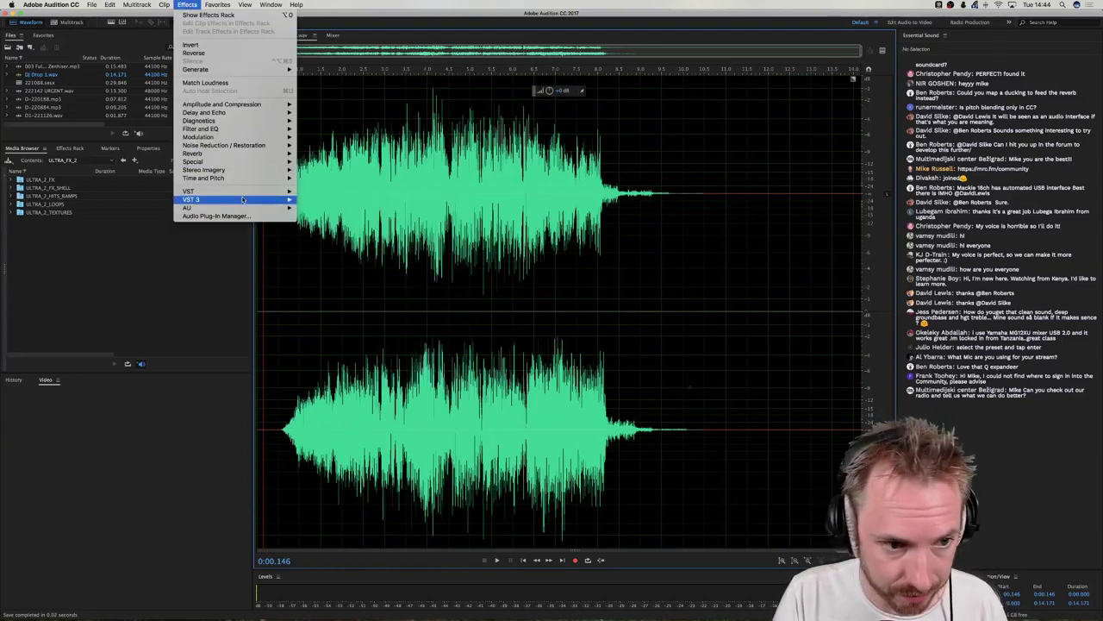
pyautogui.moveTo(193, 161)
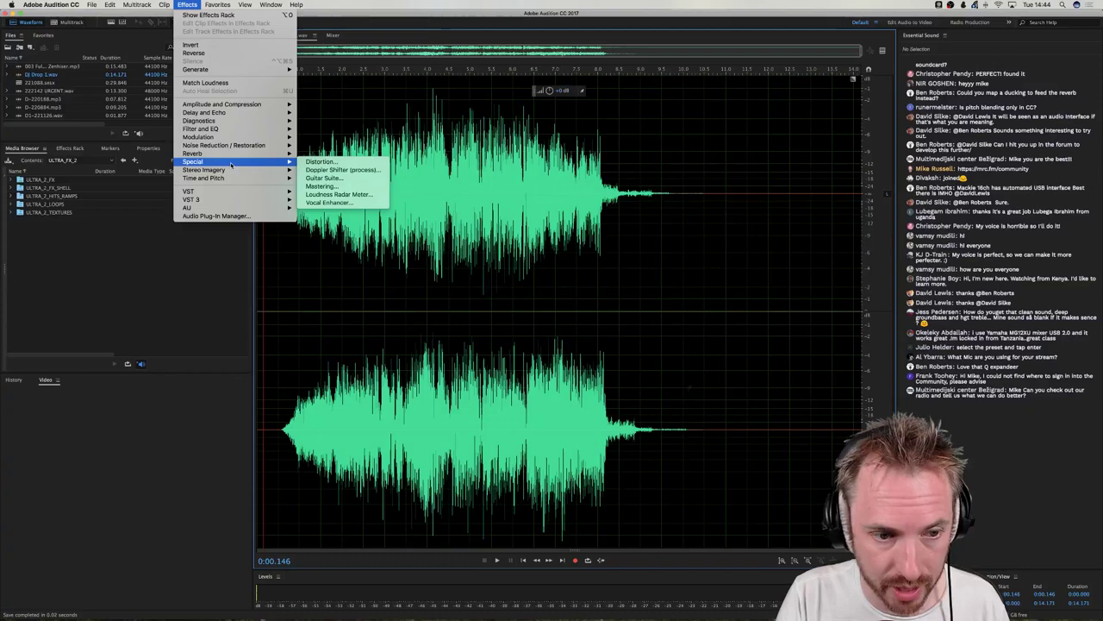
pyautogui.click(358, 186)
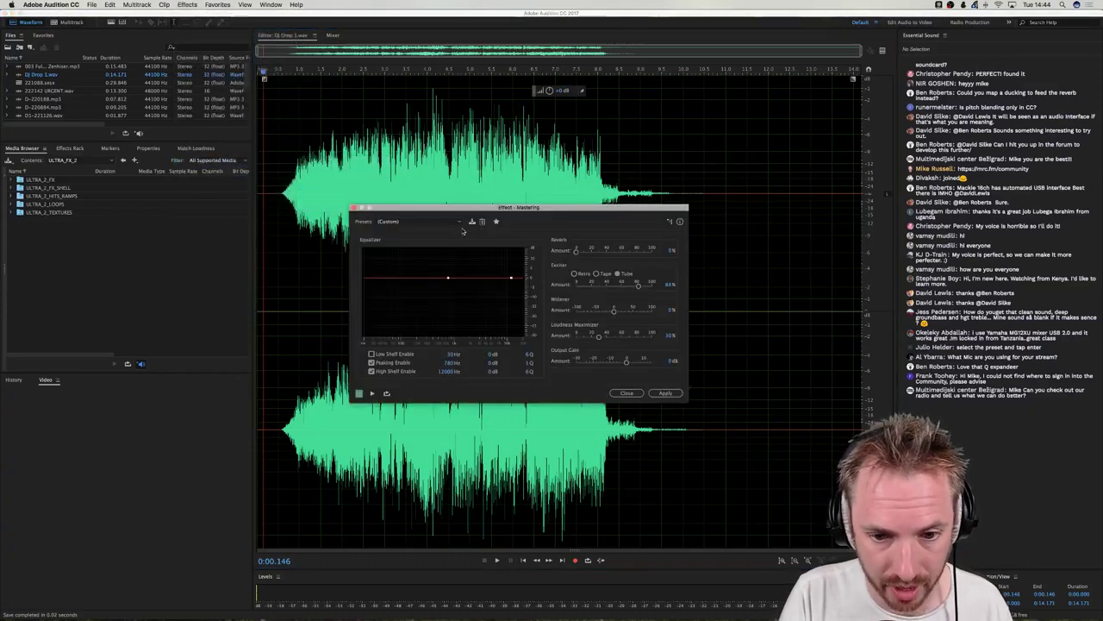
pyautogui.click(431, 221)
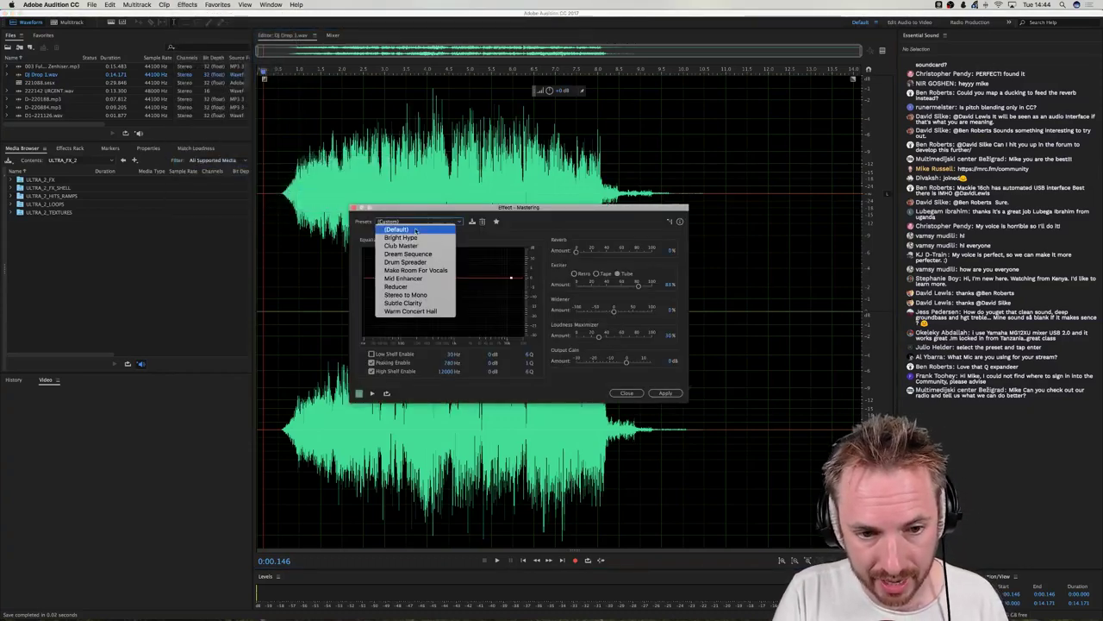
pyautogui.click(405, 227)
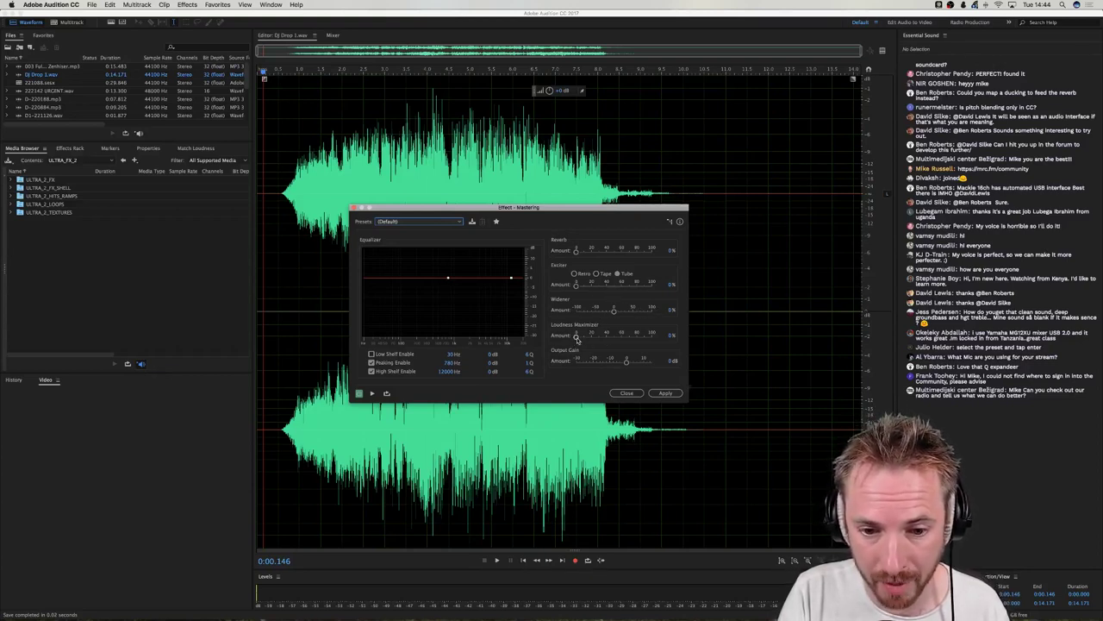
# Raise the Mastering equalizer's peaking band to about 1.5 dB near 791 Hz, and enable the low shelf at about -11.3 dB, 20 Hz.
pyautogui.click(448, 279)
pyautogui.moveTo(448, 278)
pyautogui.mouseDown()
pyautogui.moveTo(388, 274)
pyautogui.moveTo(392, 260)
pyautogui.moveTo(393, 298)
pyautogui.moveTo(384, 291)
pyautogui.moveTo(405, 276)
pyautogui.moveTo(509, 274)
pyautogui.moveTo(448, 274)
pyautogui.mouseUp()
pyautogui.click(372, 354)
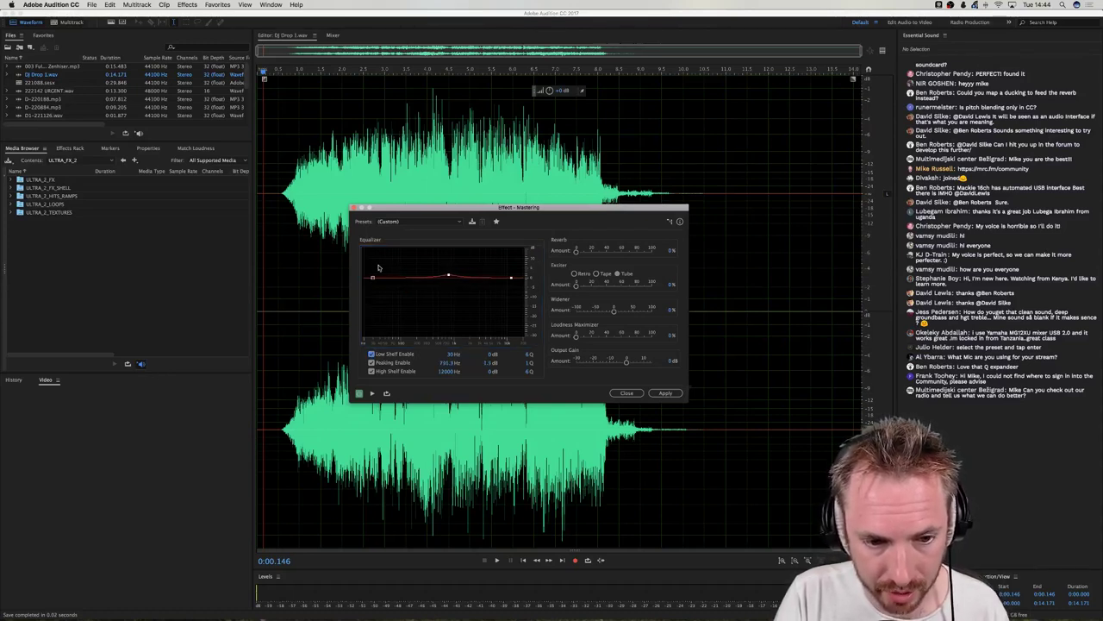
pyautogui.moveTo(368, 278); pyautogui.dragTo(362, 300)
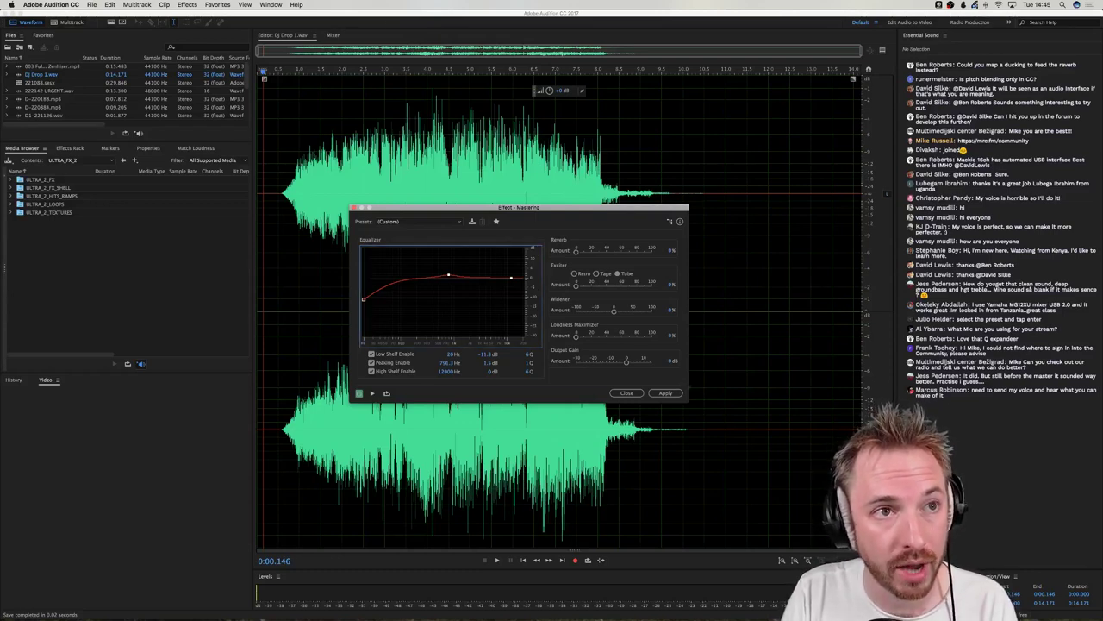
# Switch to Chrome and show the new or updated topics on the Music Radio Creative community site.
pyautogui.press('super+Tab')
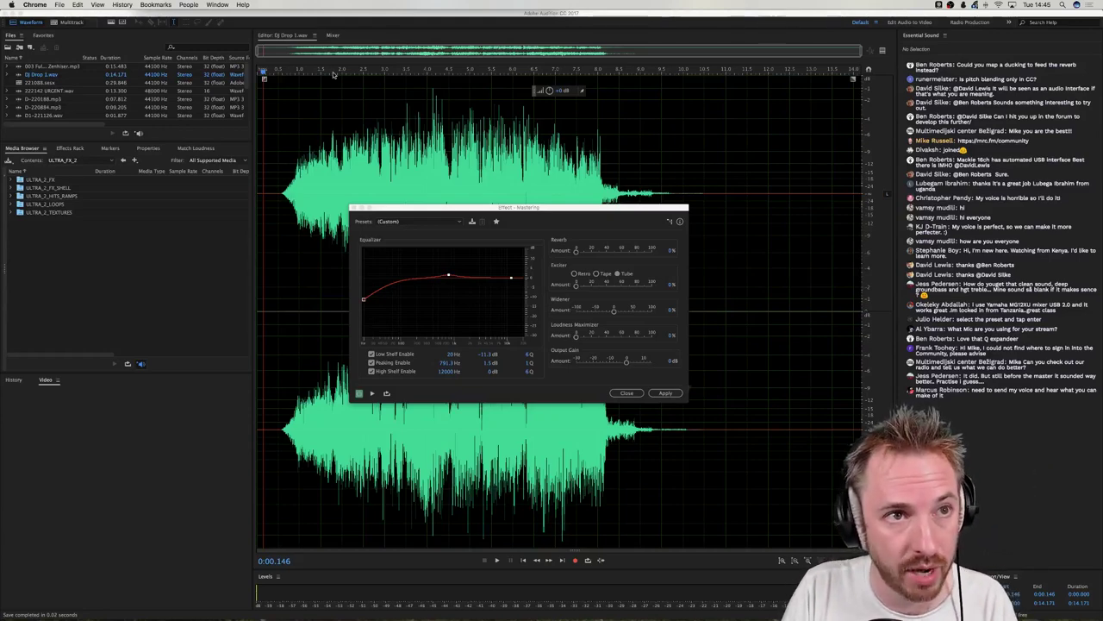
pyautogui.click(328, 601)
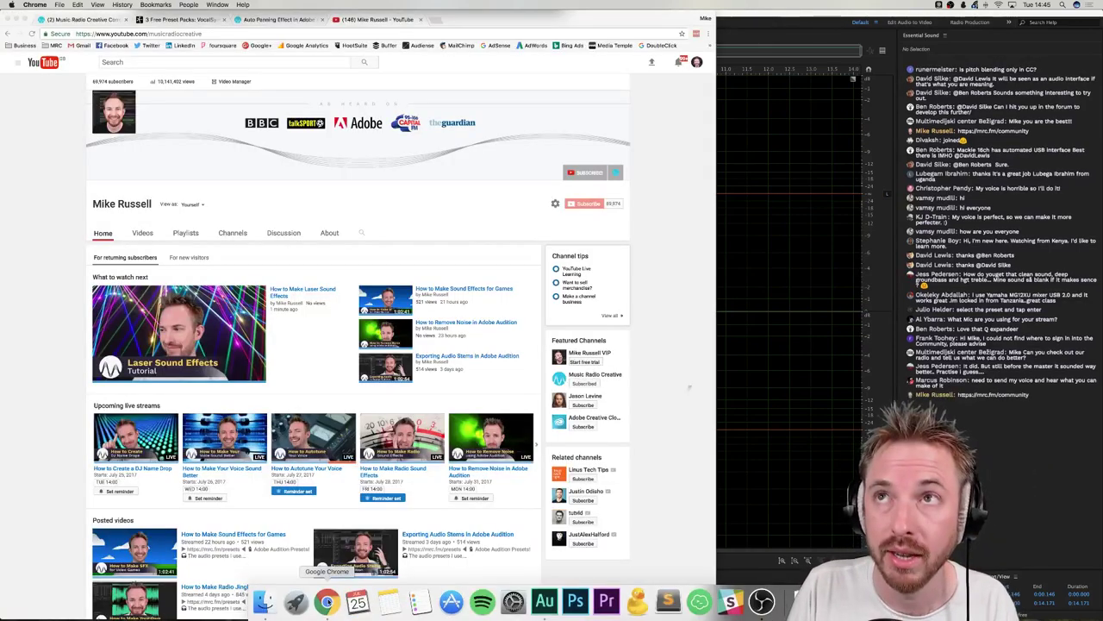
pyautogui.click(91, 19)
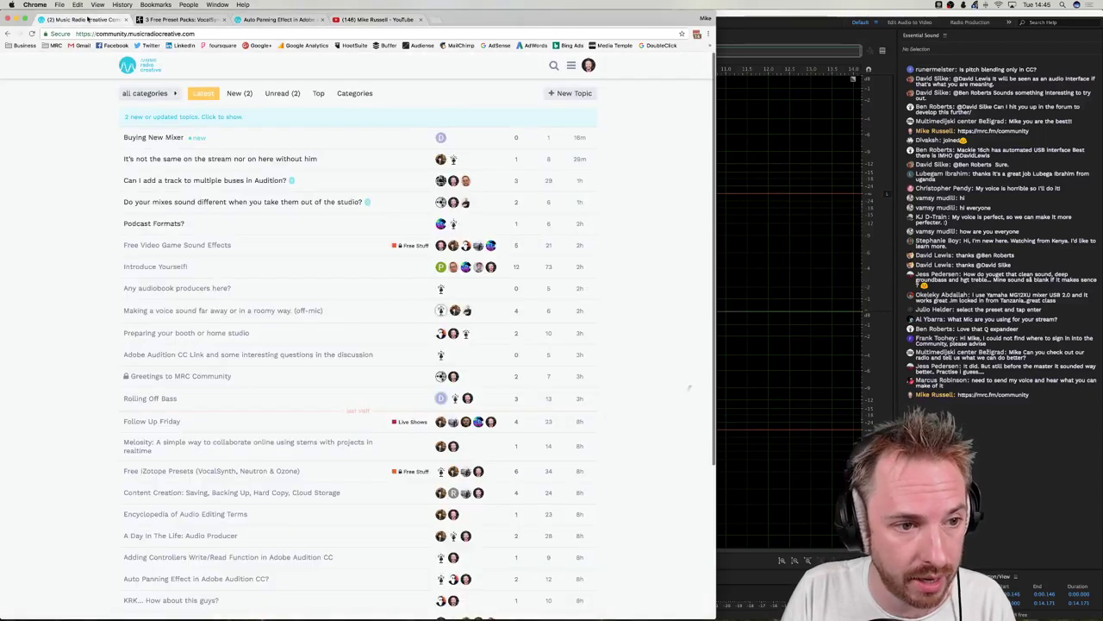
pyautogui.click(162, 118)
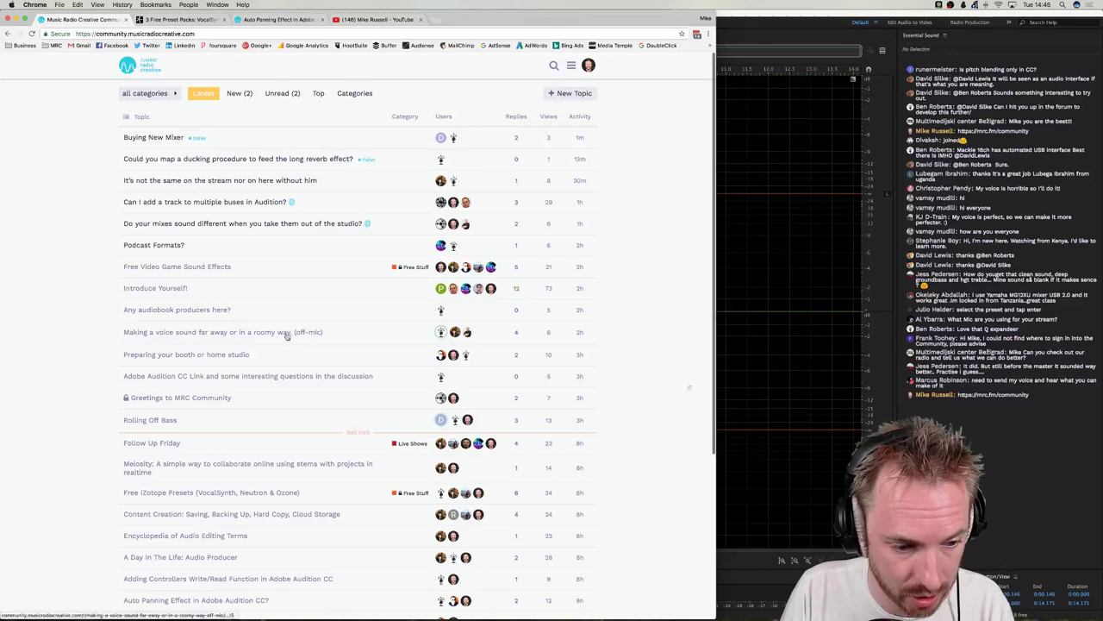
# List the community's top topics and open the topic with the list of helpful things.
pyautogui.scroll(-1, 287, 345)
pyautogui.scroll(3, 287, 345)
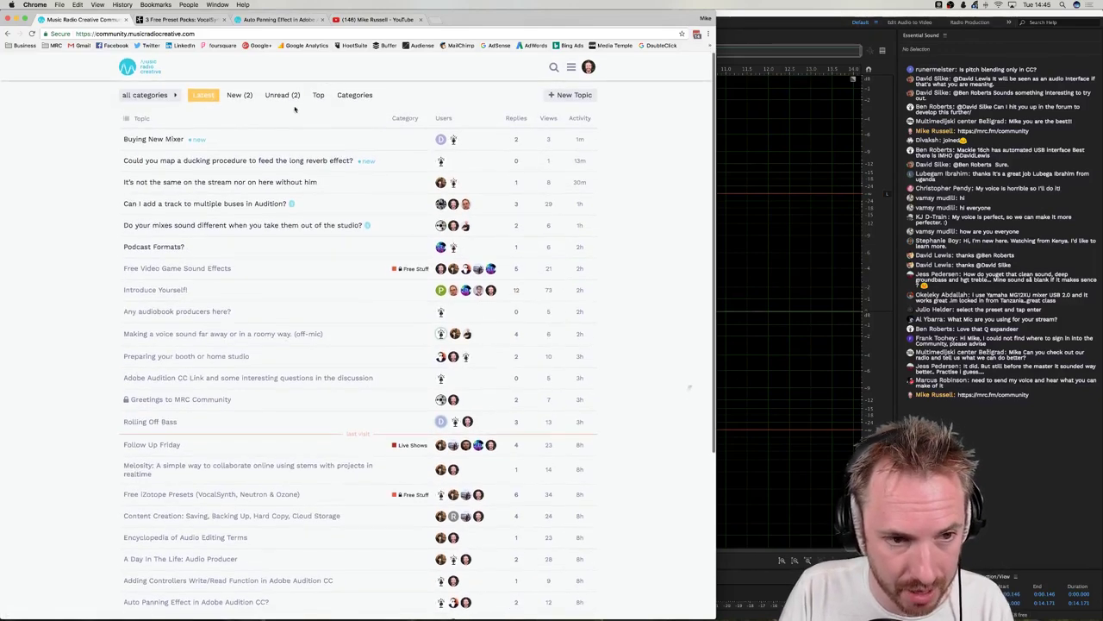
pyautogui.click(302, 93)
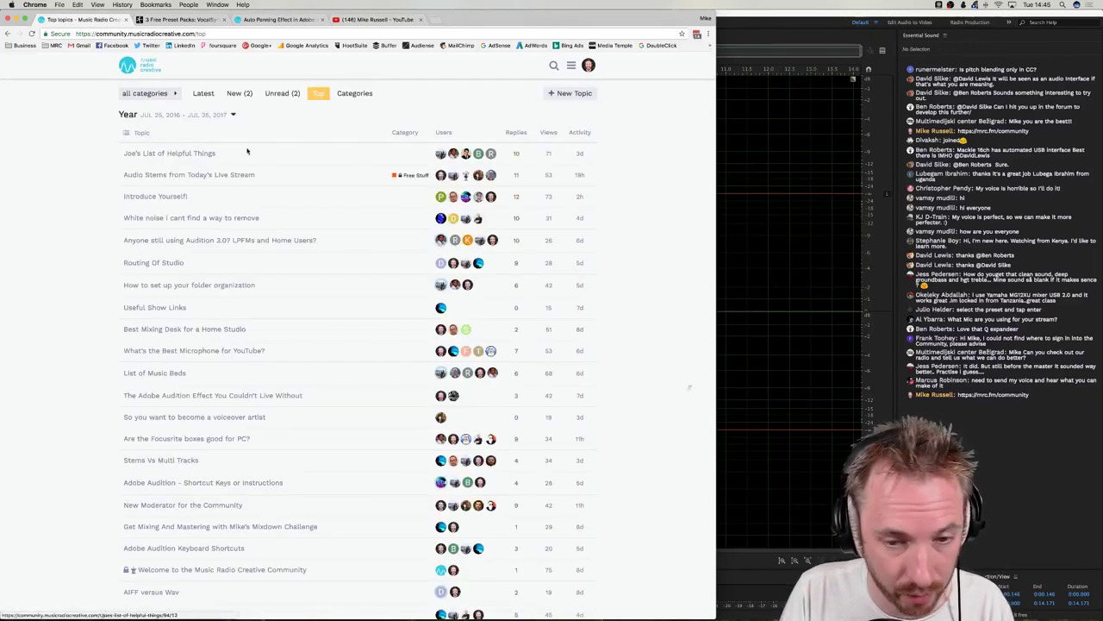
pyautogui.click(192, 156)
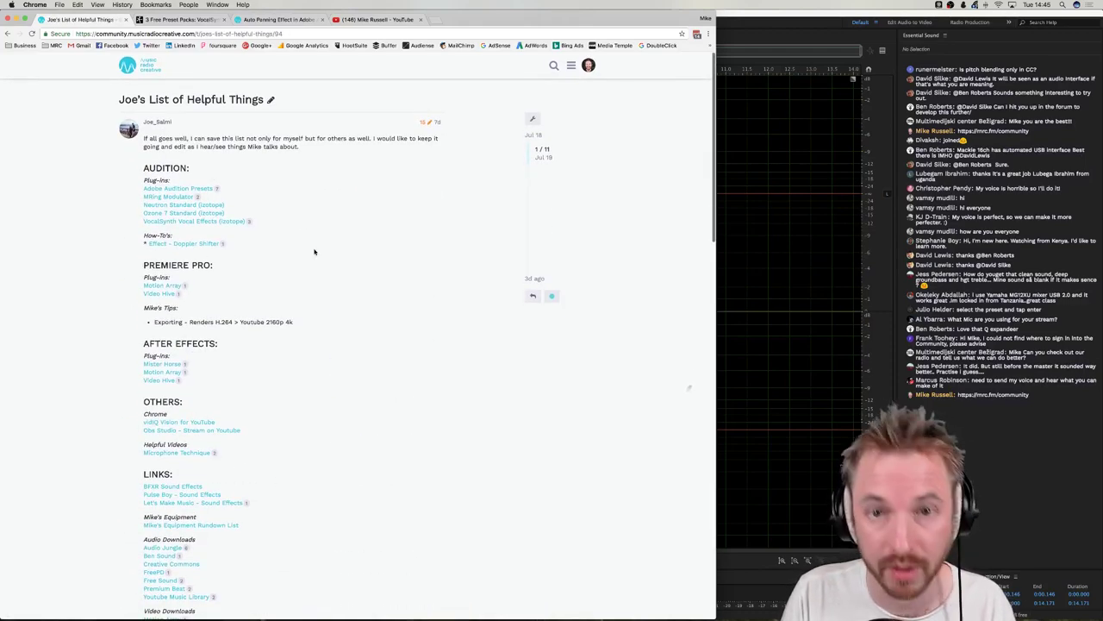
# Examine the topic's plug-in, tip, link and download lists along with the replies beneath them.
pyautogui.scroll(-5, 267, 328)
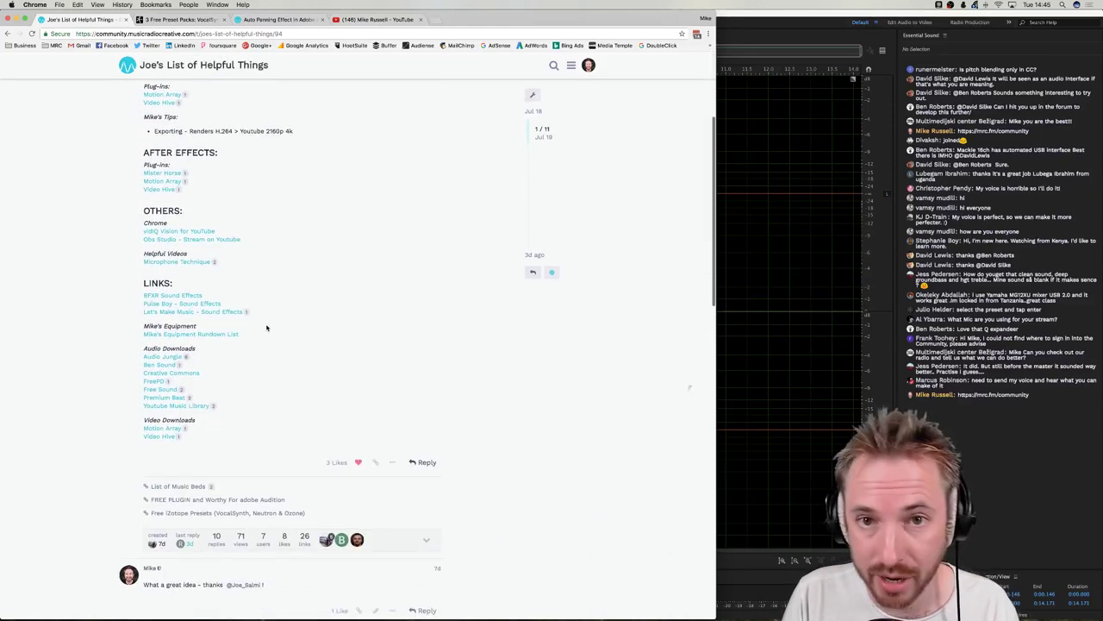
pyautogui.scroll(5, 268, 327)
pyautogui.scroll(-3, 228, 256)
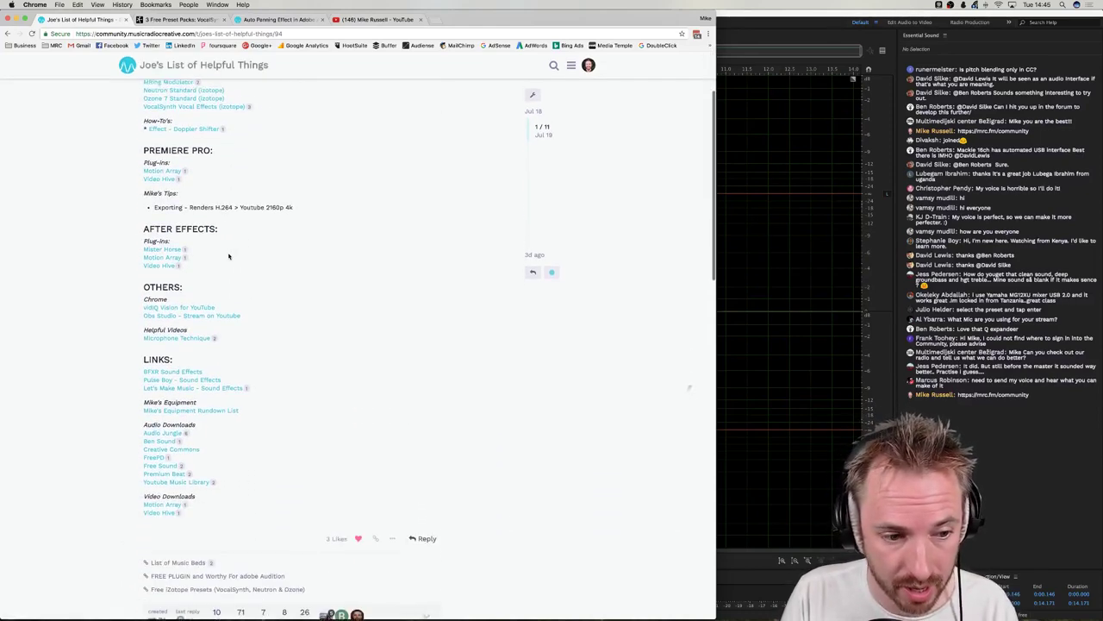
pyautogui.scroll(-15, 230, 258)
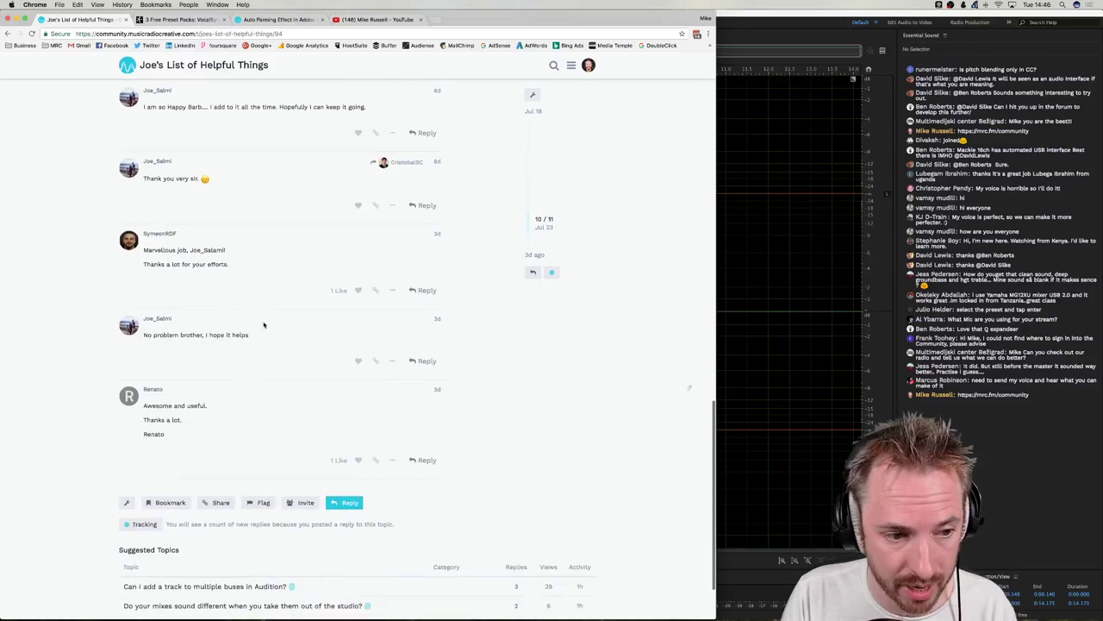
pyautogui.scroll(15, 264, 325)
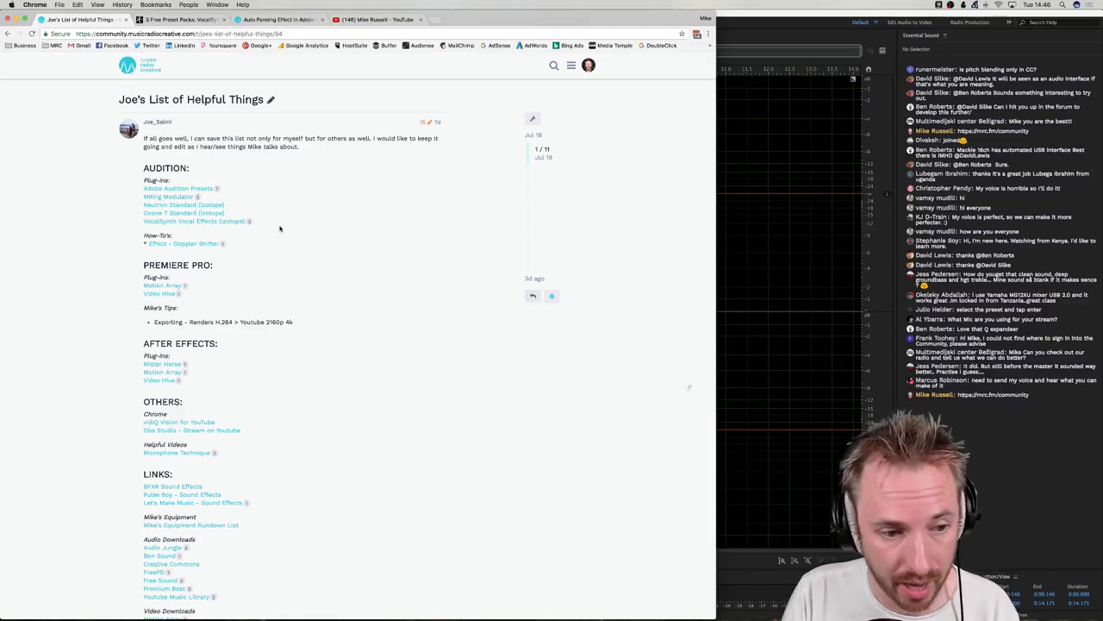
pyautogui.scroll(-5, 267, 241)
pyautogui.scroll(3, 199, 233)
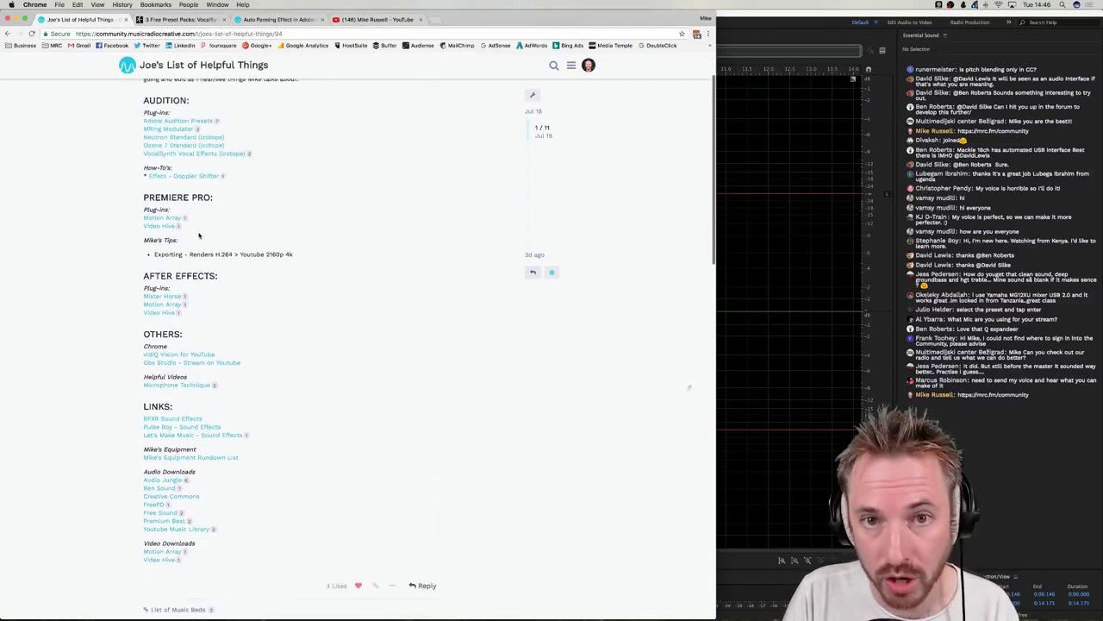
pyautogui.scroll(3, 207, 259)
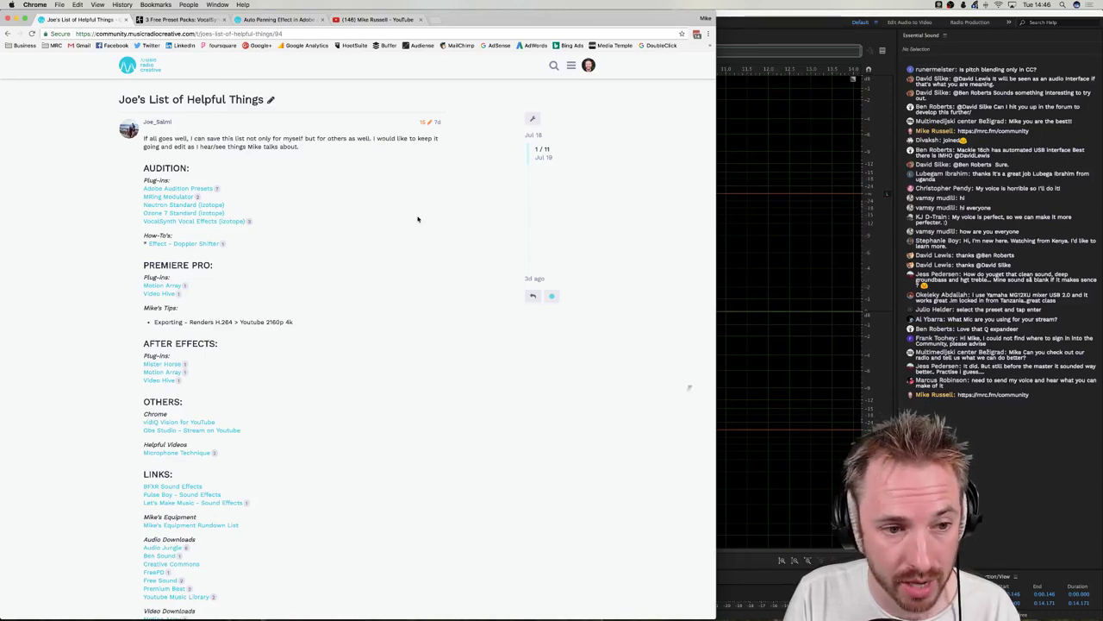
# Log out of the community from its home page and sign back in with Facebook through the account creation form.
pyautogui.click(138, 66)
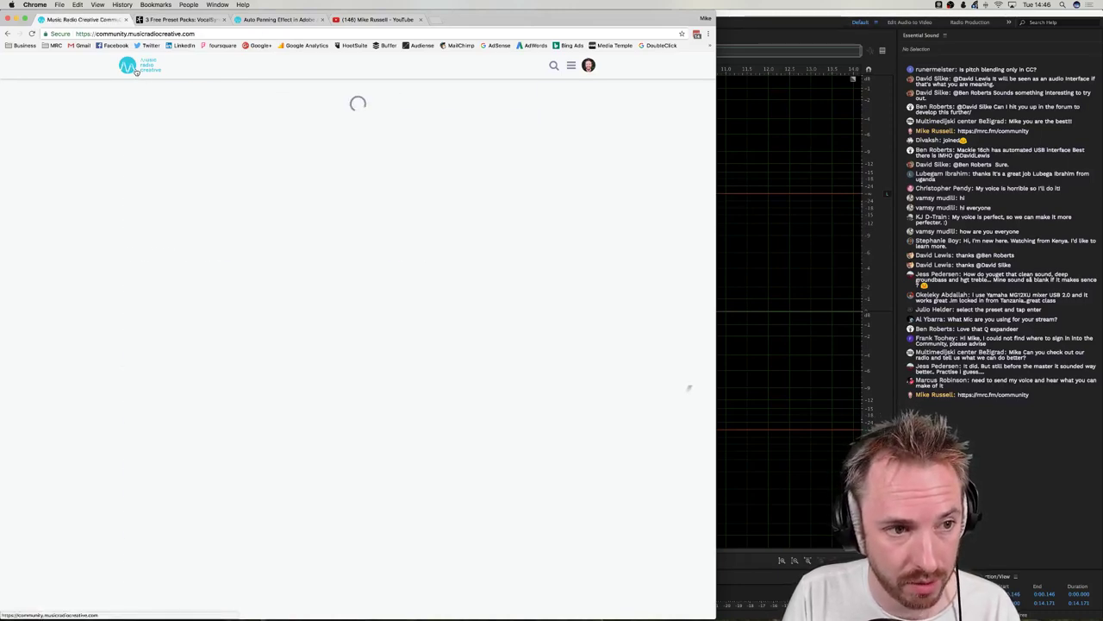
pyautogui.click(589, 67)
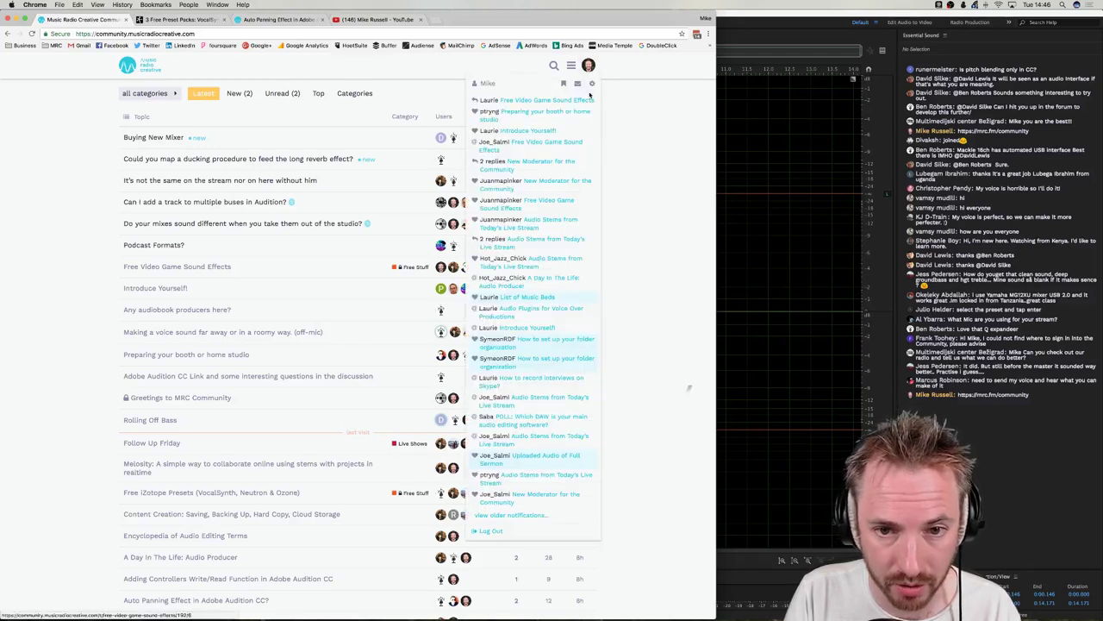
pyautogui.click(490, 530)
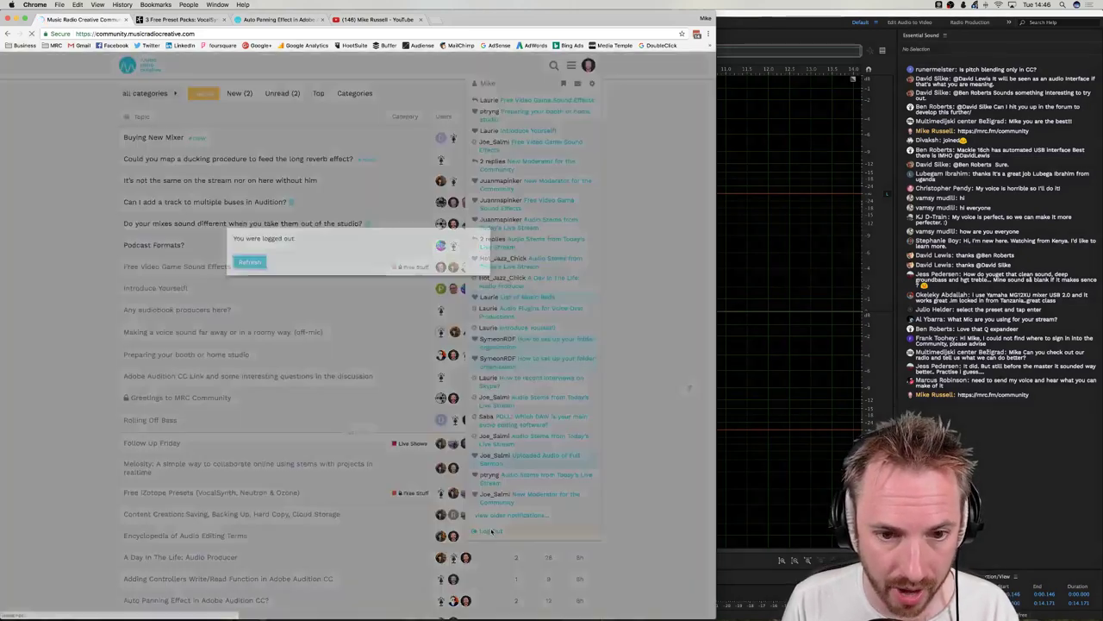
pyautogui.click(250, 257)
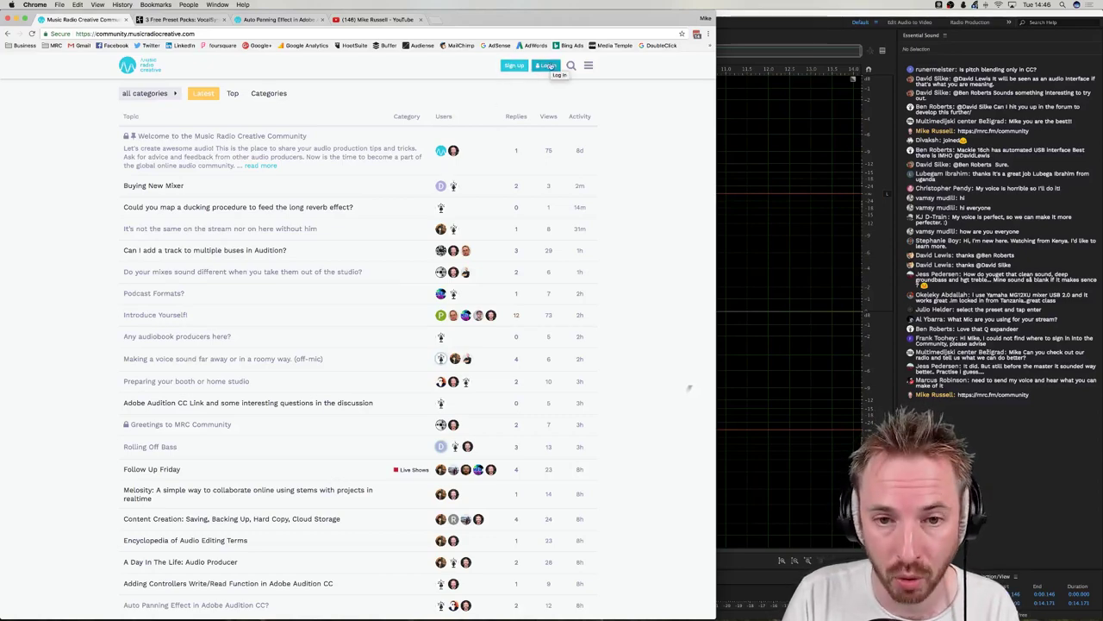
pyautogui.click(513, 65)
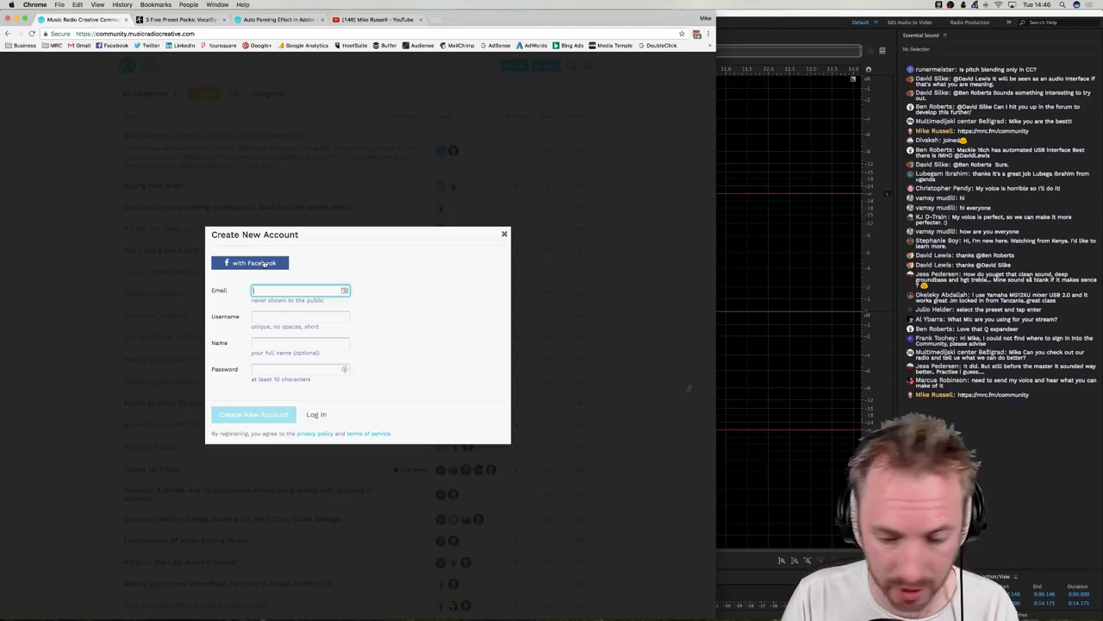
pyautogui.click(265, 263)
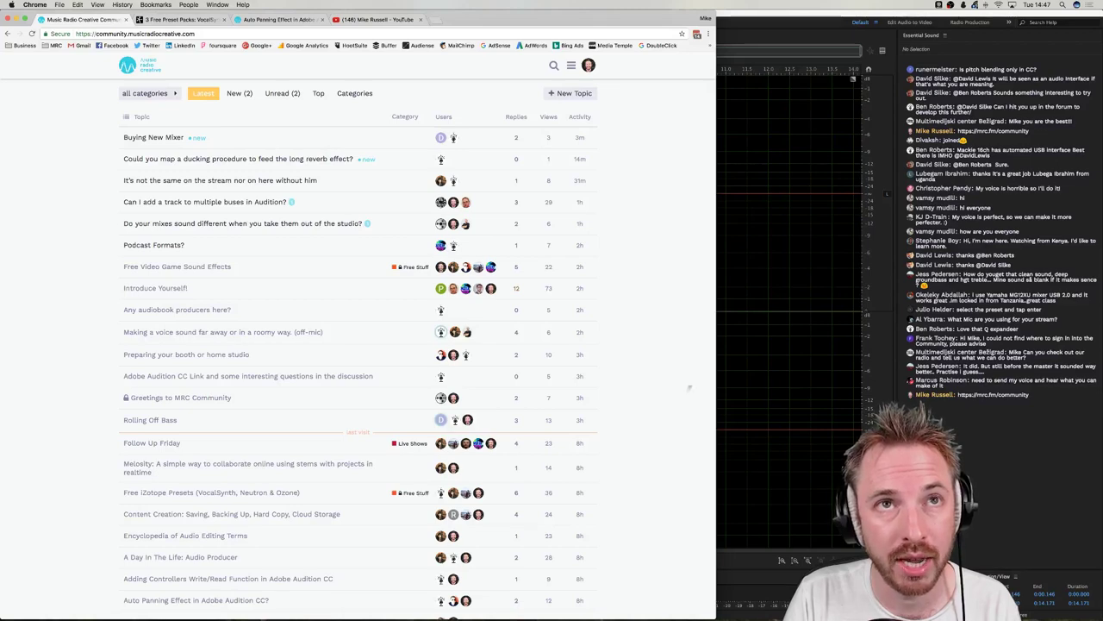
# Return to Adobe Audition and close the Mastering effect without applying it.
pyautogui.press('super+Tab')
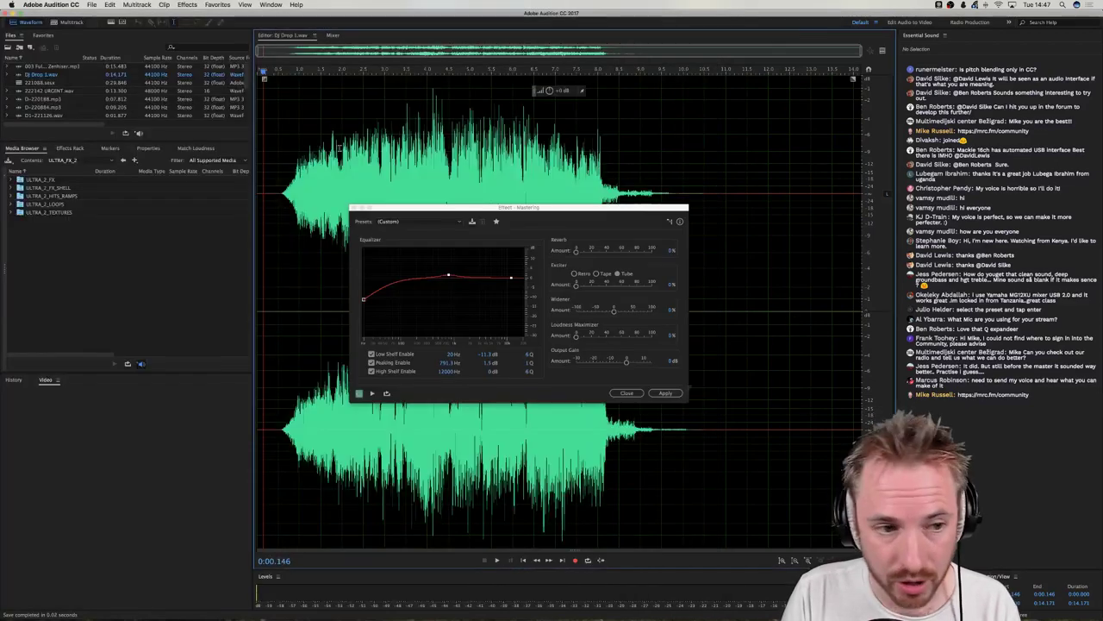
pyautogui.click(355, 209)
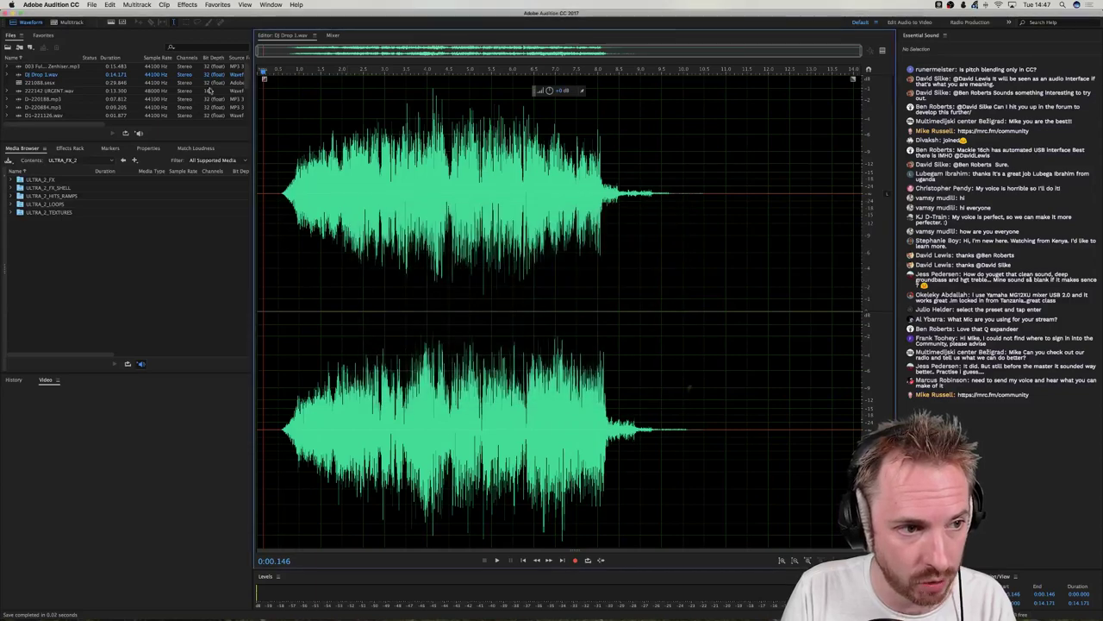
# Create a new multitrack session named DJ Drops in the Downloads folder using the MRC template.
pyautogui.click(345, 111)
pyautogui.press('super+n')
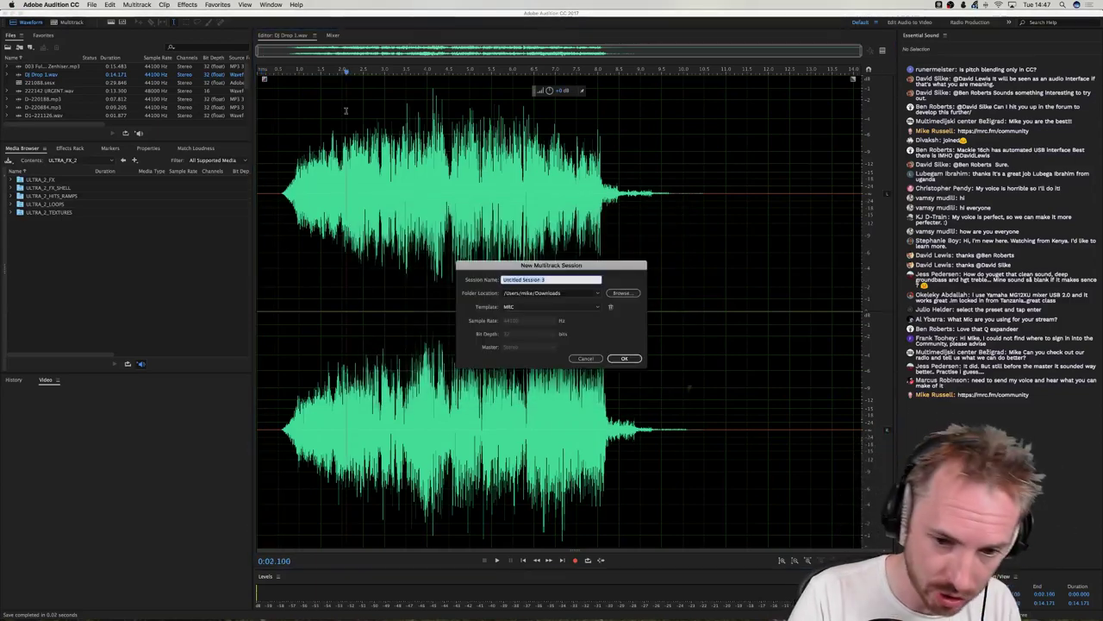
pyautogui.write('voice')
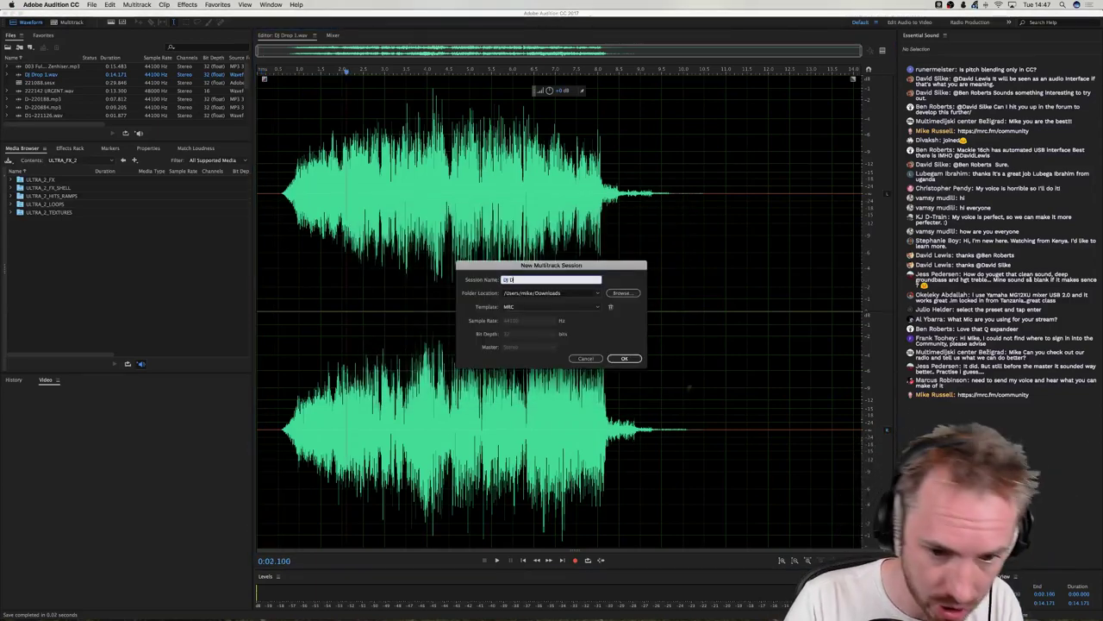
pyautogui.press('Return')
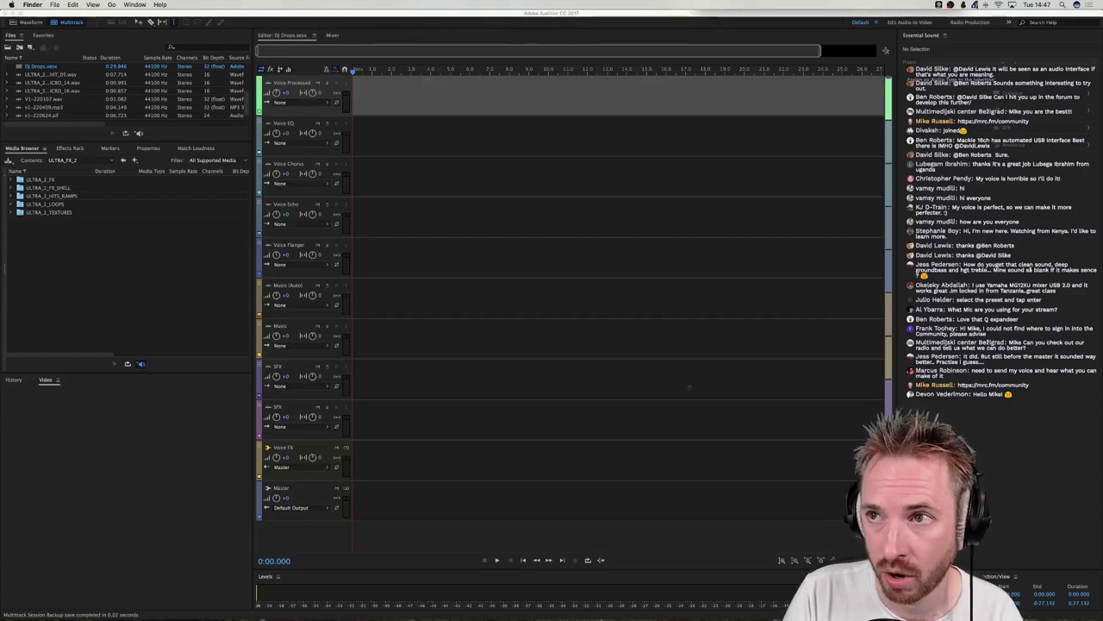
# Bring the voice recordings into the session with the first clip at the start of the Voice Processed track, and play it.
pyautogui.moveTo(601, 93); pyautogui.dragTo(349, 94)
pyautogui.moveTo(374, 129); pyautogui.dragTo(367, 109)
pyautogui.click(496, 127)
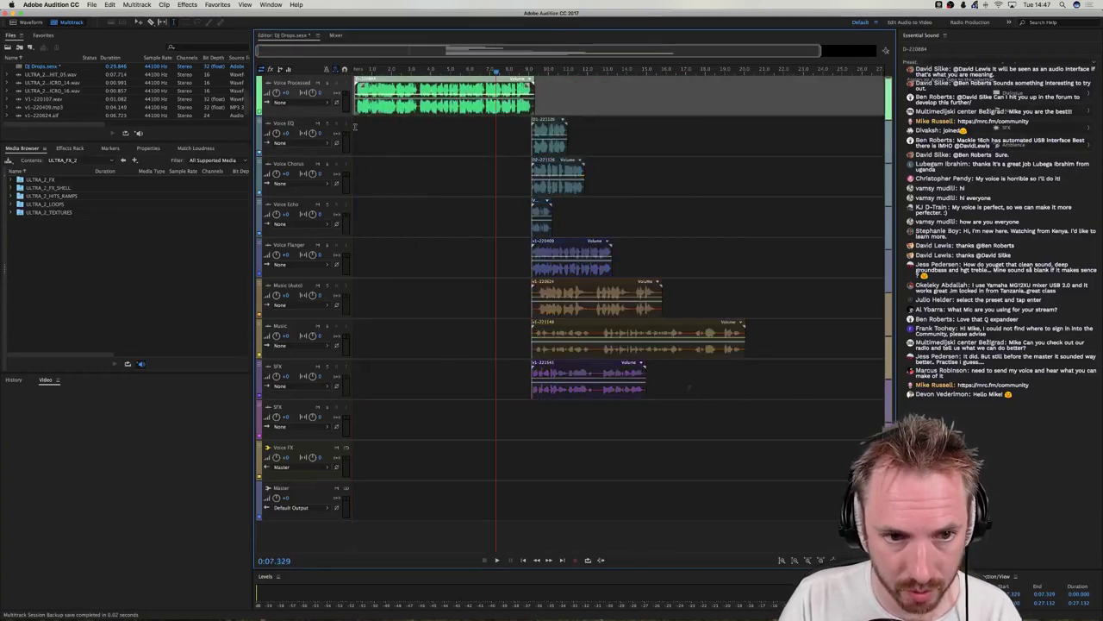
pyautogui.click(356, 126)
pyautogui.press('space')
# Delete the long first clip and move the Voice EQ clip onto the Voice Processed track at about 1 second.
pyautogui.moveTo(545, 147); pyautogui.dragTo(569, 106)
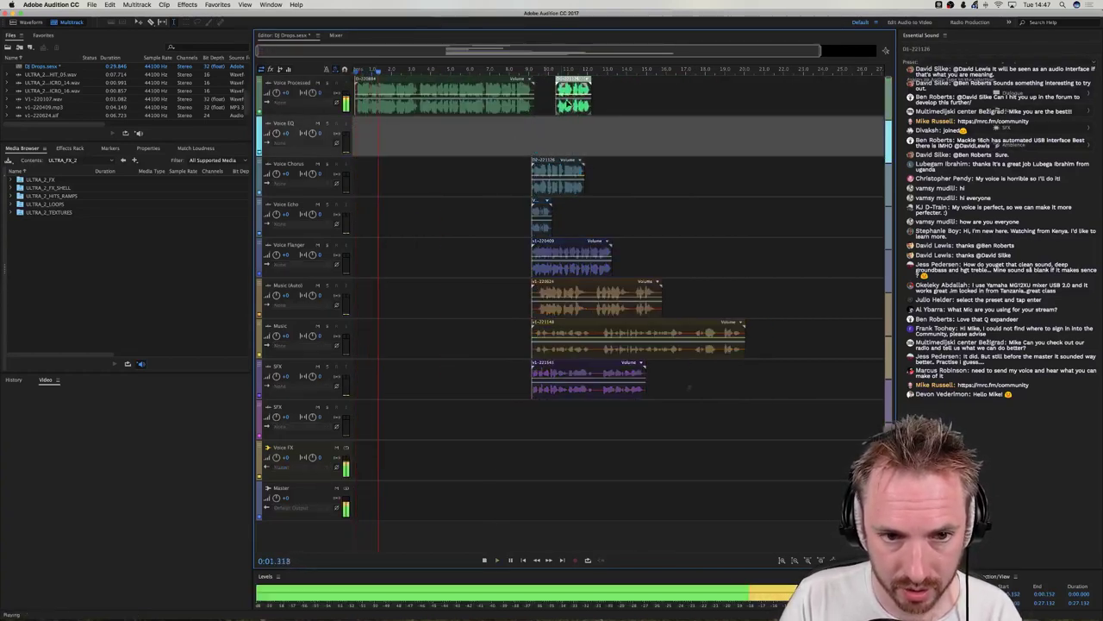
pyautogui.press('space')
pyautogui.click(488, 107)
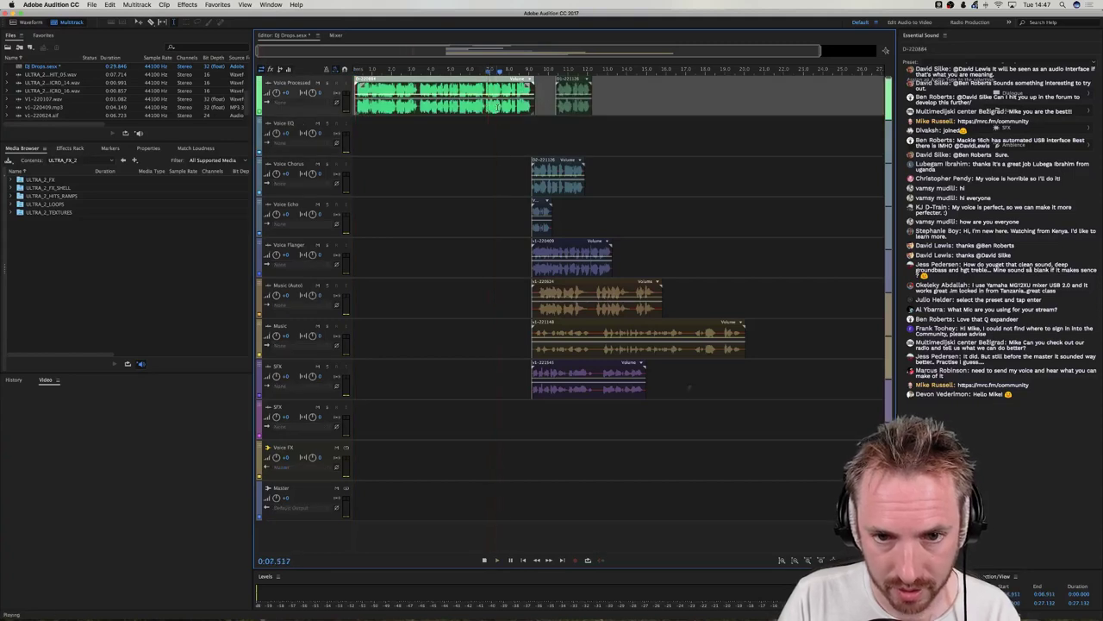
pyautogui.press('Delete')
pyautogui.moveTo(562, 105); pyautogui.dragTo(379, 105)
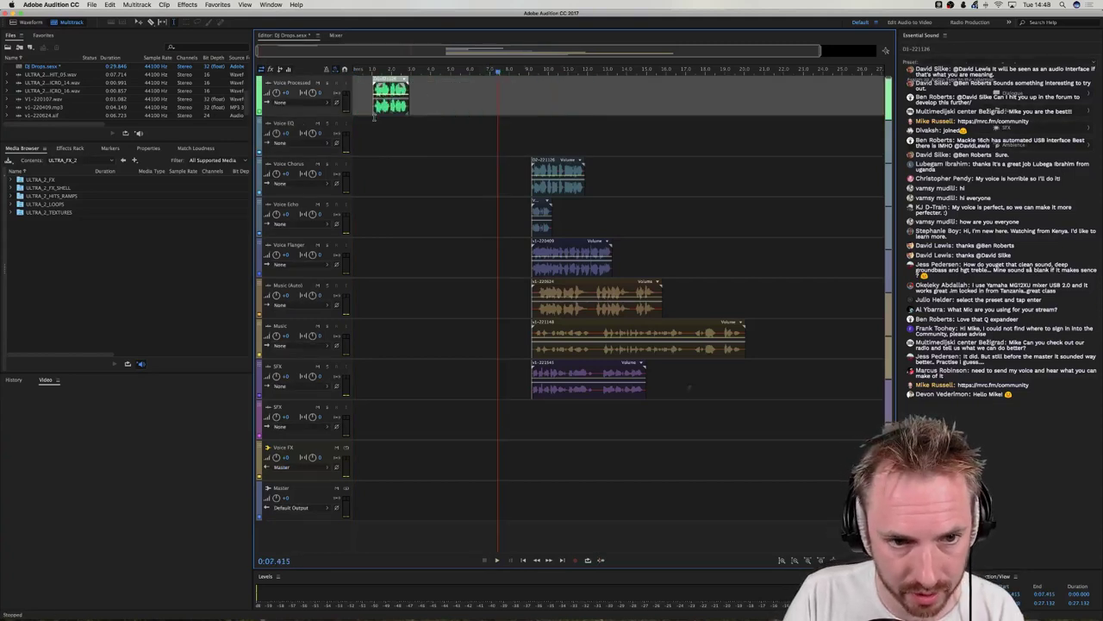
# Listen to the short clip on the Voice Processed track from its beginning.
pyautogui.click(364, 119)
pyautogui.press('space')
pyautogui.press('space')
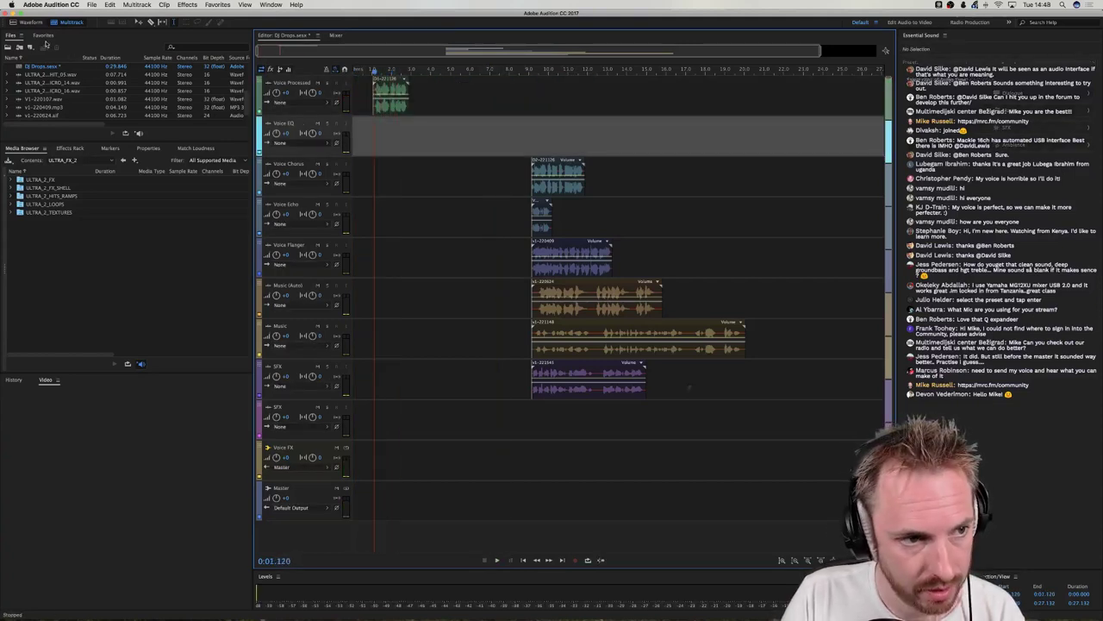
pyautogui.click(42, 22)
pyautogui.click(67, 22)
pyautogui.press('space')
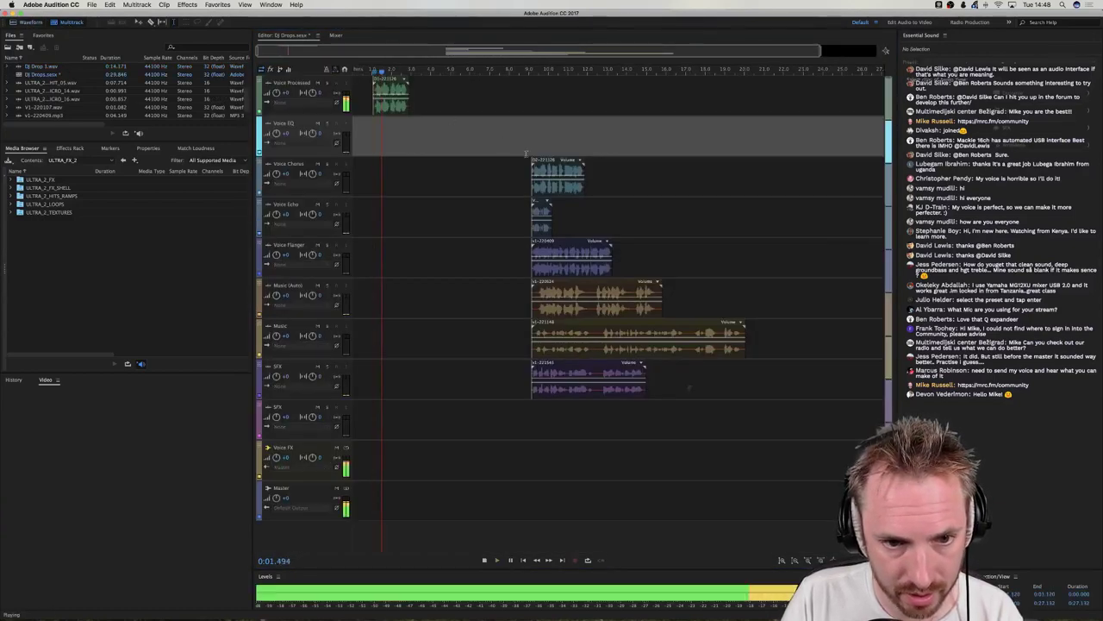
pyautogui.press('space')
# Move the short clip back down to the Voice EQ track at about 1 second and play it.
pyautogui.moveTo(390, 95); pyautogui.dragTo(390, 134)
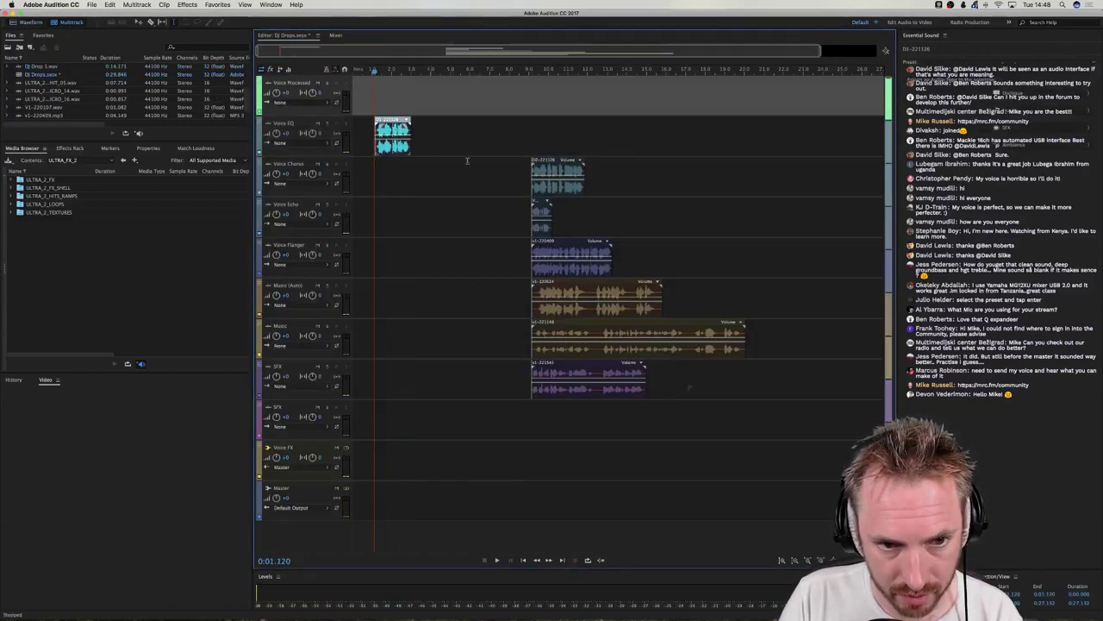
pyautogui.press('space')
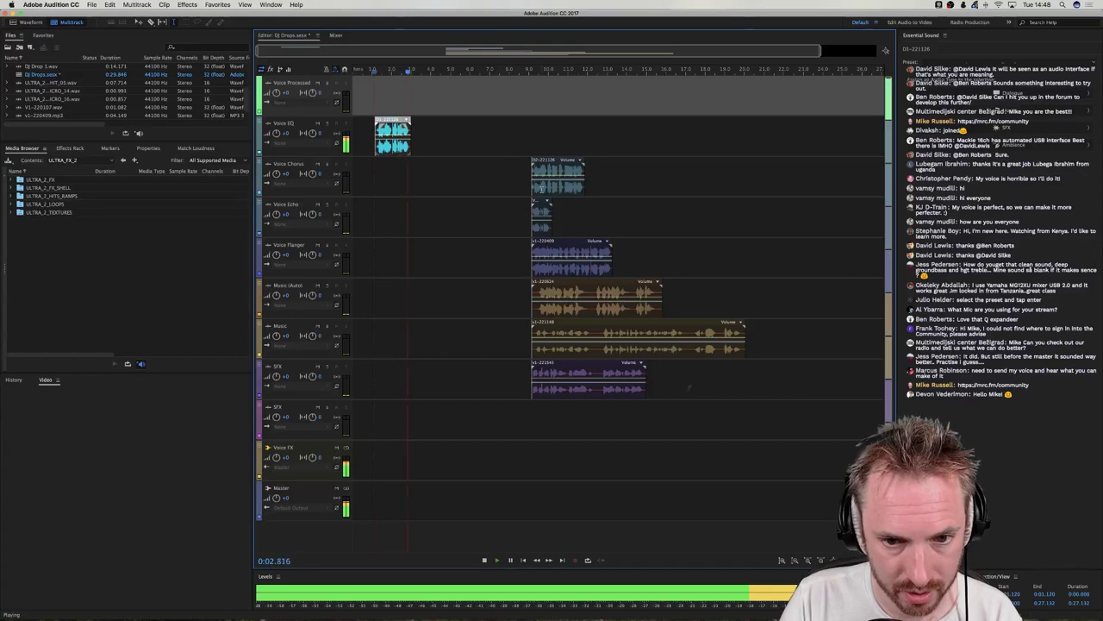
pyautogui.press('space')
# Audition the Voice Chorus clip on the Voice Processed track at about 4.3 seconds and delete it.
pyautogui.moveTo(541, 161); pyautogui.dragTo(450, 103)
pyautogui.rightClick(450, 139)
pyautogui.click(447, 105)
pyautogui.click(434, 125)
pyautogui.press('space')
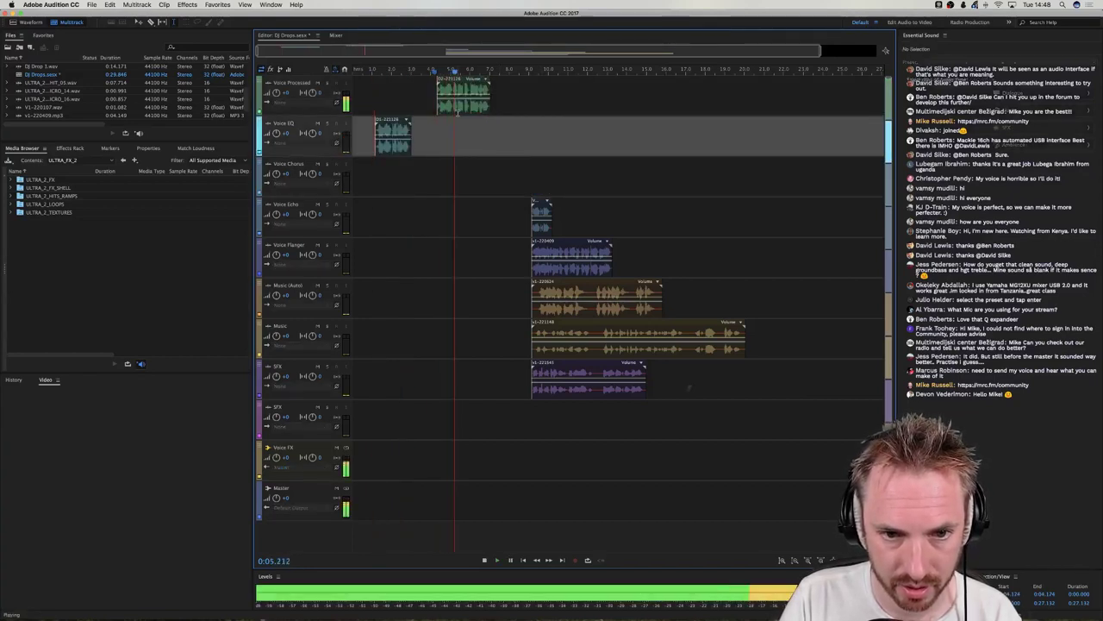
pyautogui.press('space')
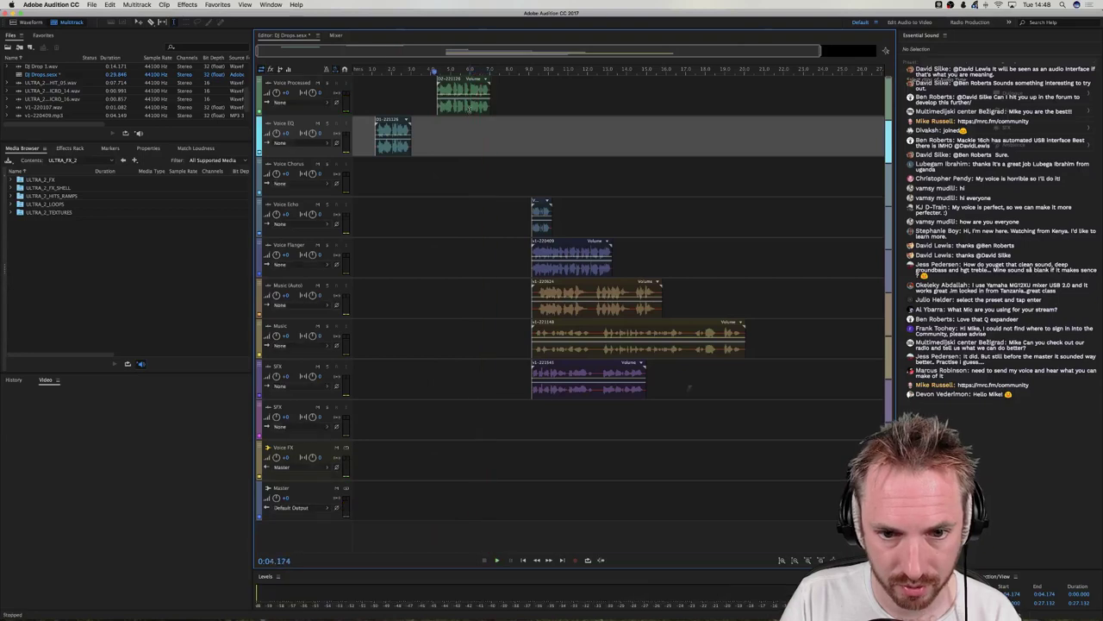
pyautogui.click(470, 111)
pyautogui.press('Delete')
# Move the Voice Echo clip onto the Voice Processed track at about 5.5 seconds and play it.
pyautogui.moveTo(541, 211); pyautogui.dragTo(472, 88)
pyautogui.click(457, 121)
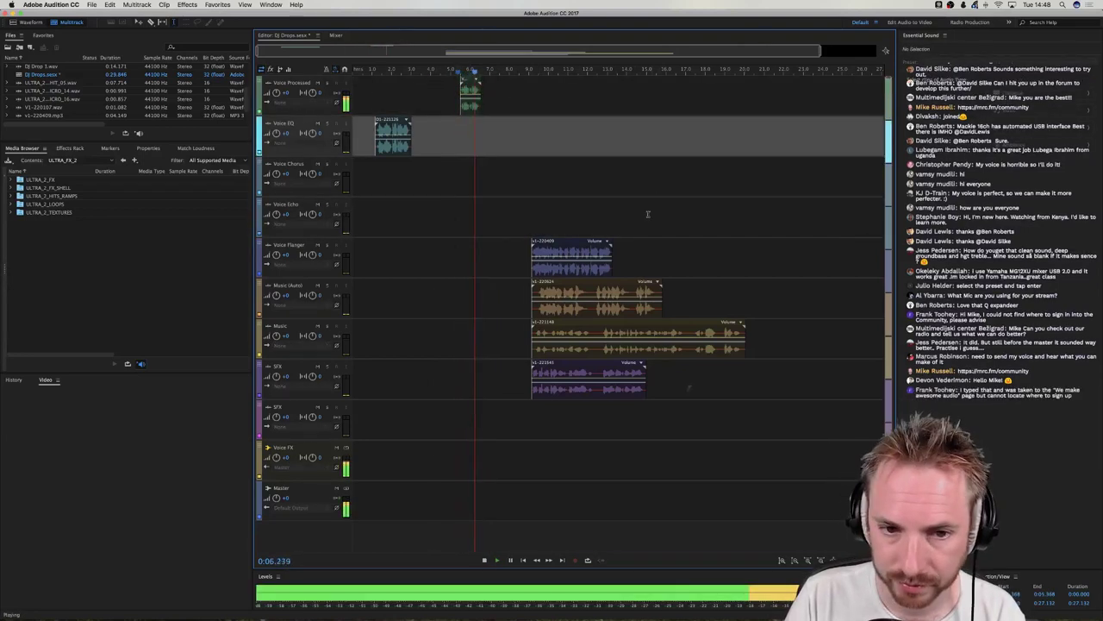
pyautogui.press('space')
# Move the Voice Flanger and Music (Auto) clips to separate positions on Voice Processed, and the Music clip farther along onto Voice Chorus.
pyautogui.moveTo(556, 248); pyautogui.dragTo(556, 90)
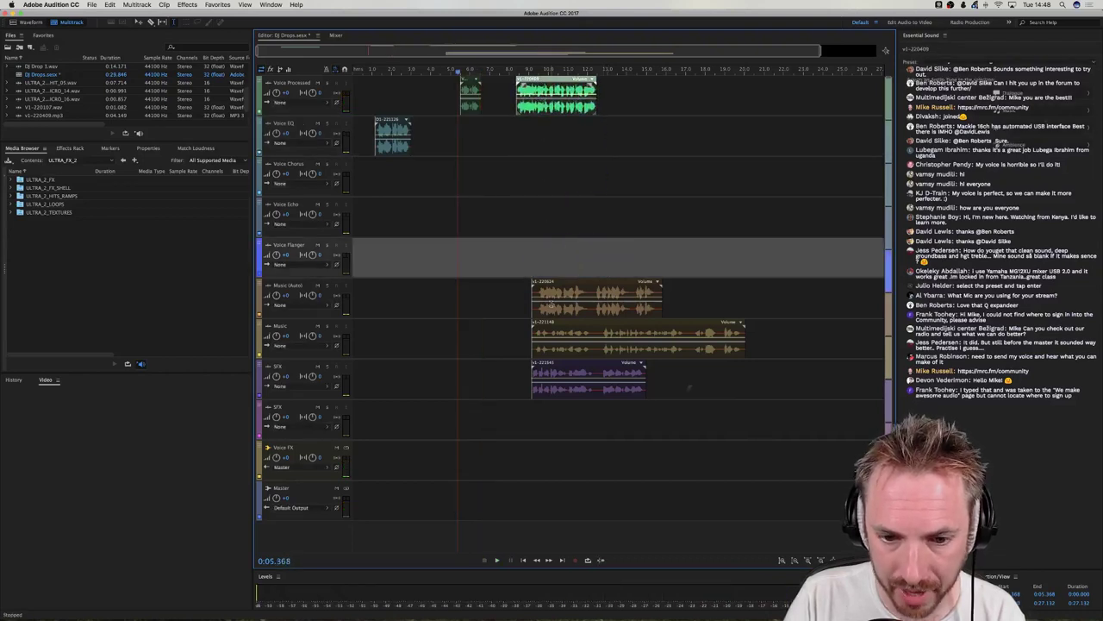
pyautogui.moveTo(554, 301); pyautogui.dragTo(702, 99)
pyautogui.moveTo(550, 353); pyautogui.dragTo(844, 181)
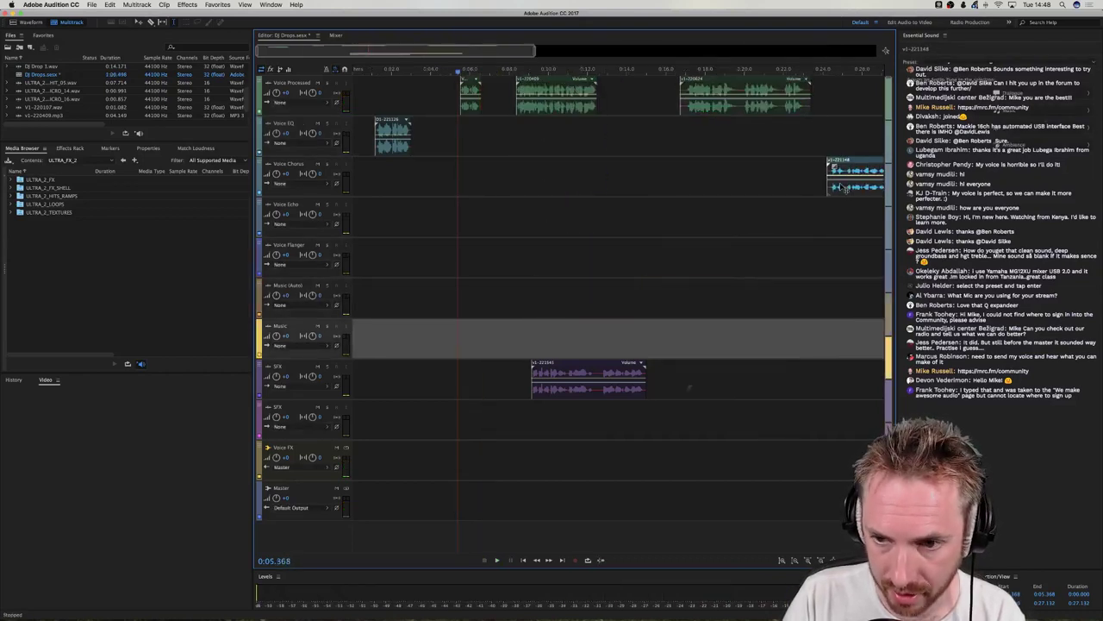
# Listen to the Voice Processed clip that starts at about 8 seconds.
pyautogui.click(508, 129)
pyautogui.press('space')
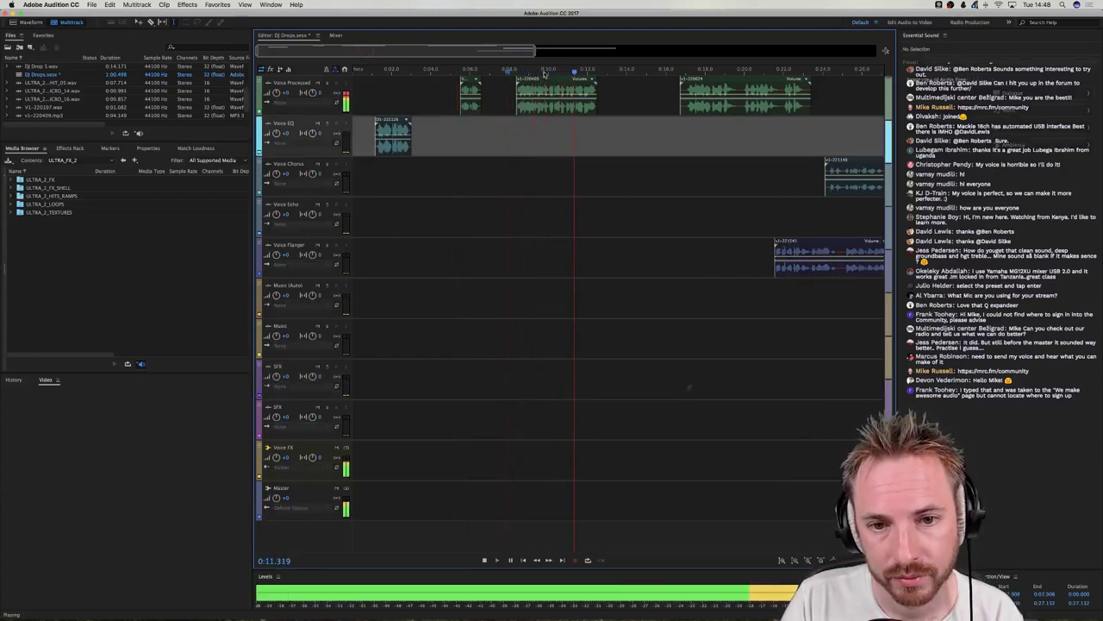
pyautogui.press('space')
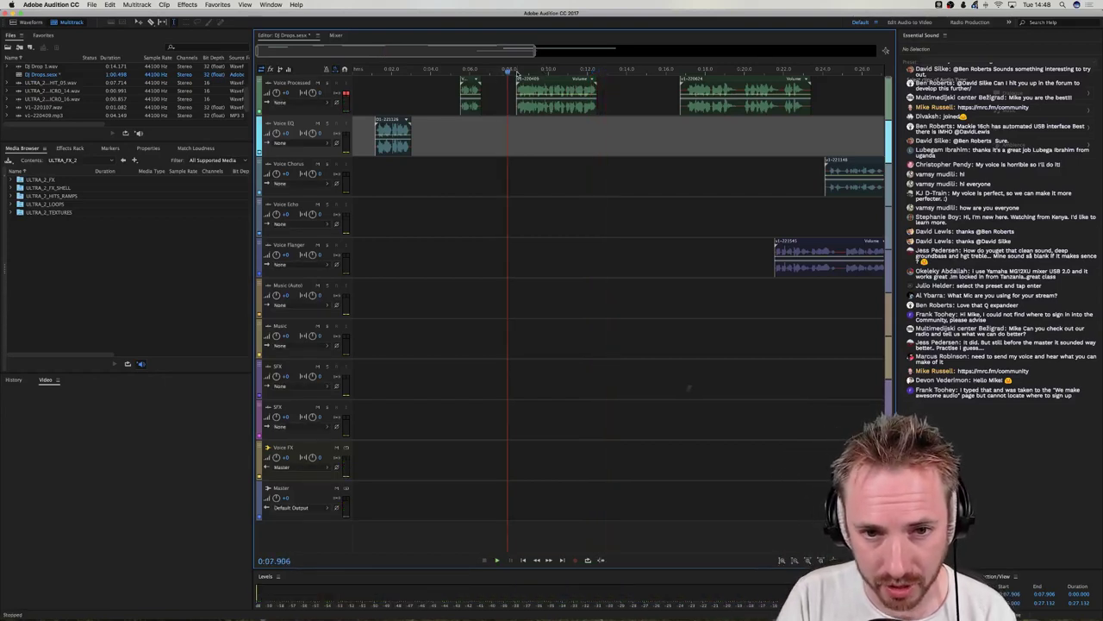
pyautogui.scroll(2, 517, 74)
pyautogui.click(506, 74)
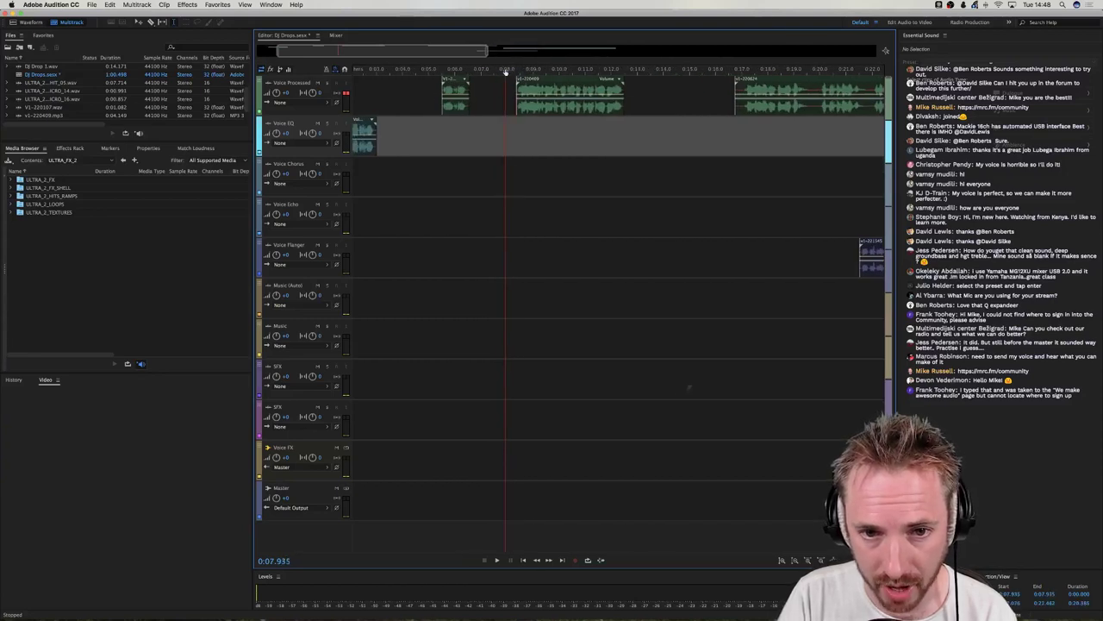
pyautogui.scroll(2, 507, 73)
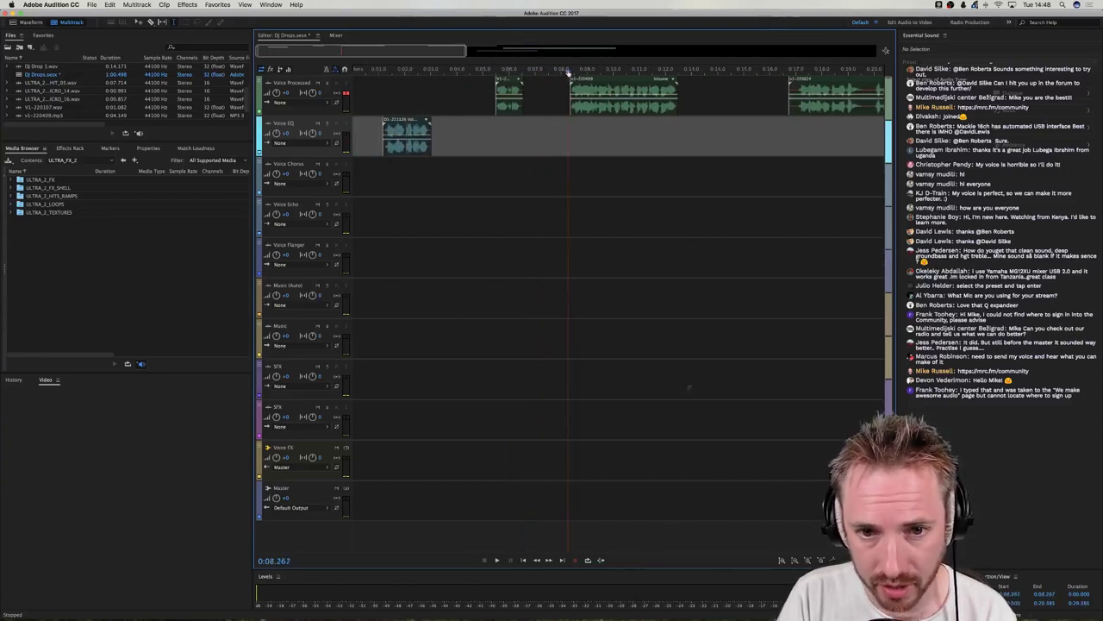
pyautogui.scroll(-3, 705, 78)
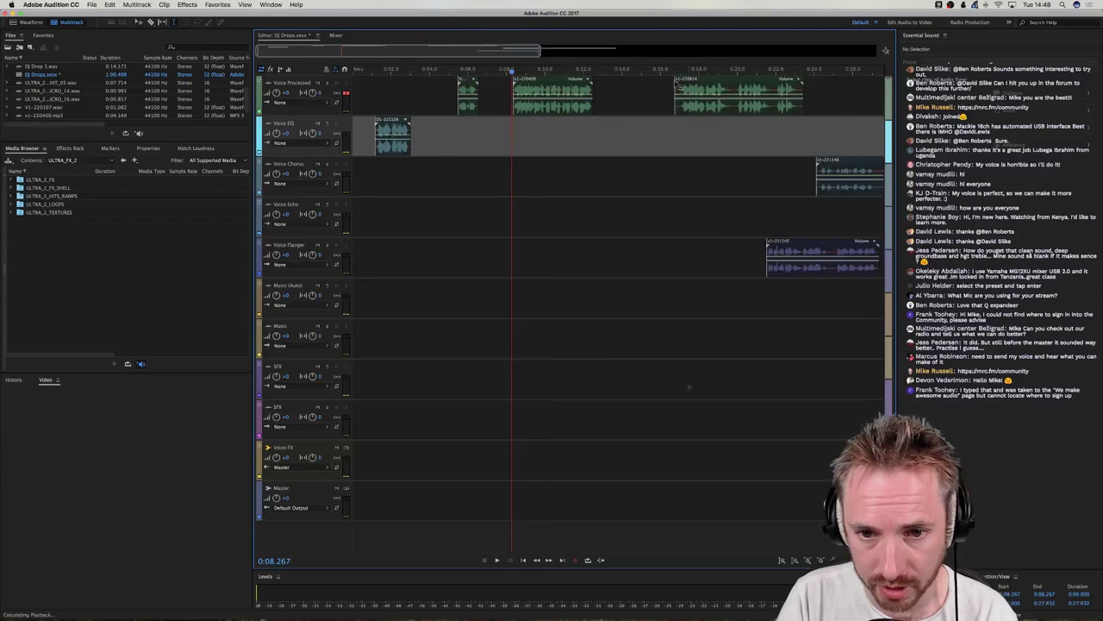
pyautogui.press('space')
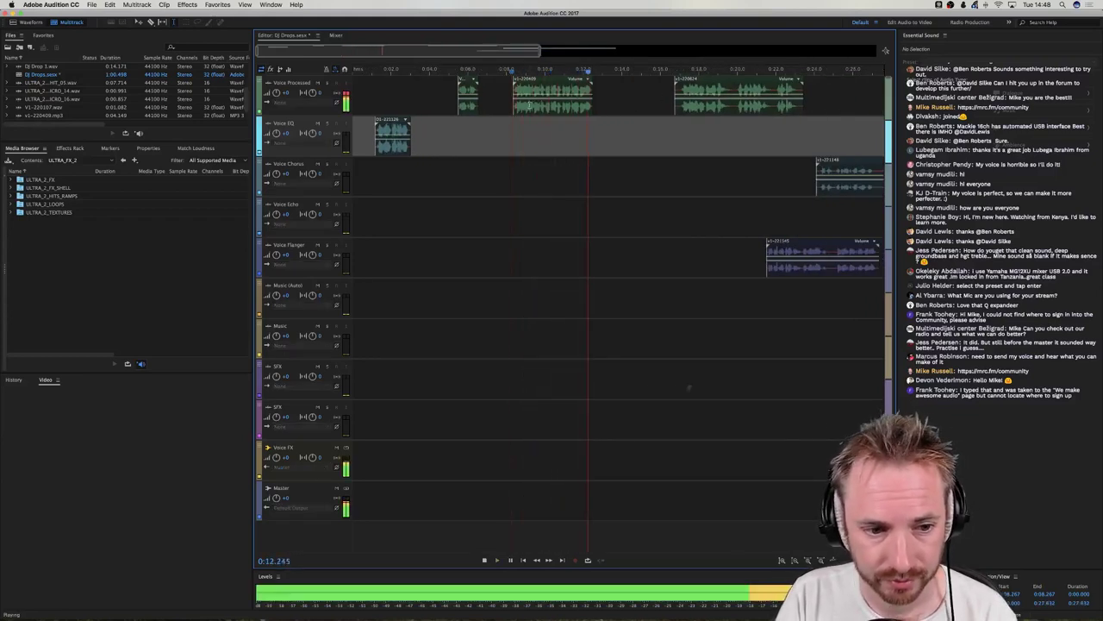
pyautogui.press('space')
# Move the clip at about 8 seconds from Voice Processed to the Voice Flanger track and play it with that track's effects.
pyautogui.moveTo(530, 105); pyautogui.dragTo(529, 268)
pyautogui.click(506, 223)
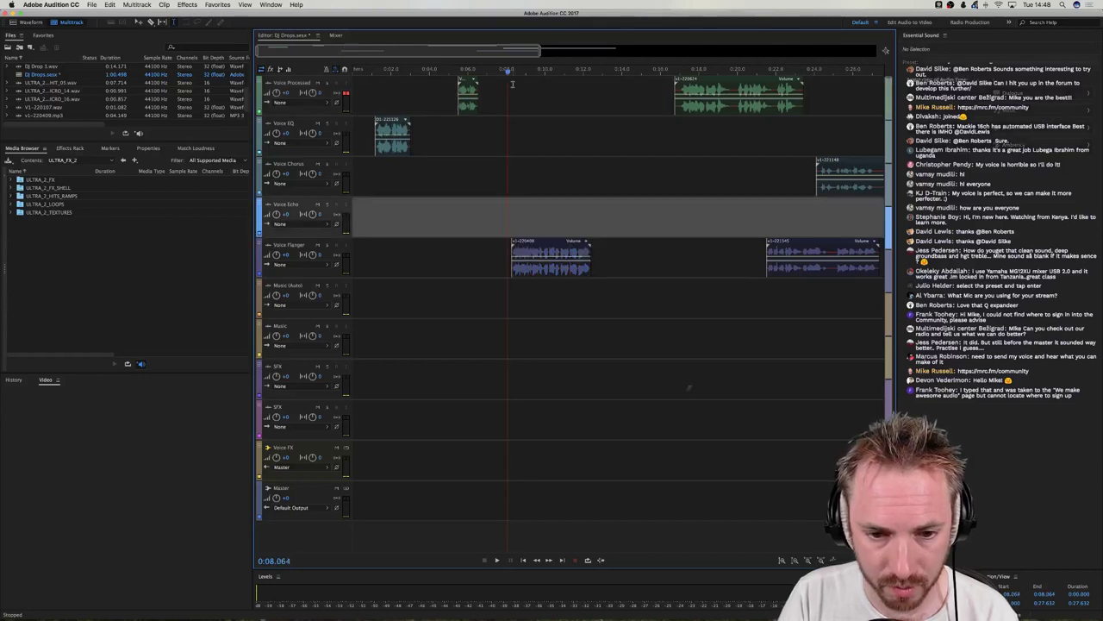
pyautogui.press('space')
pyautogui.scroll(3, 506, 136)
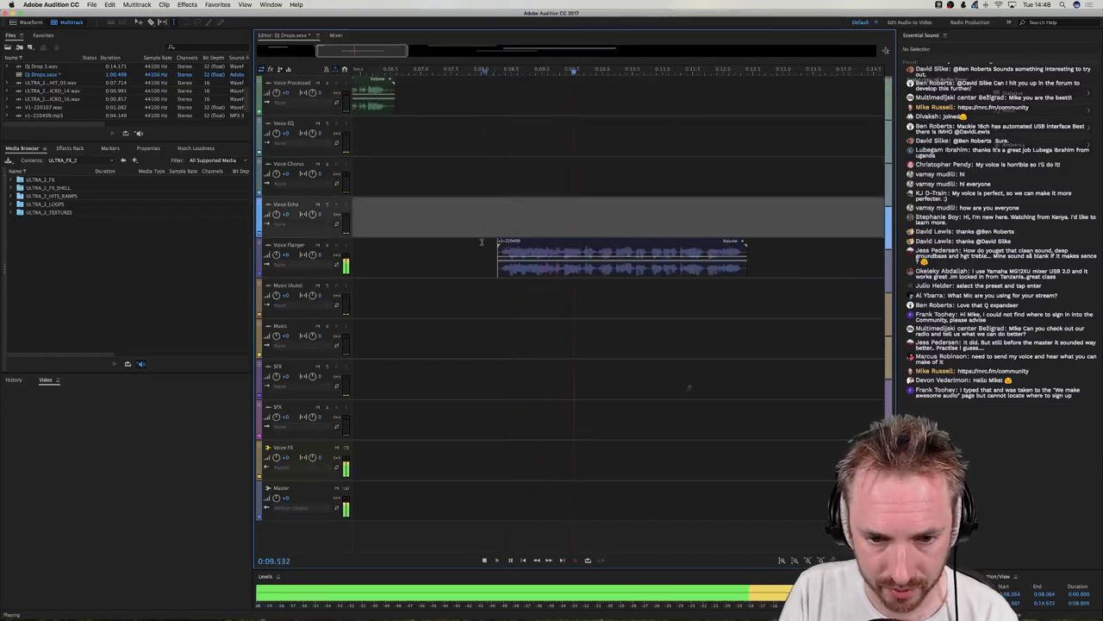
pyautogui.click(455, 262)
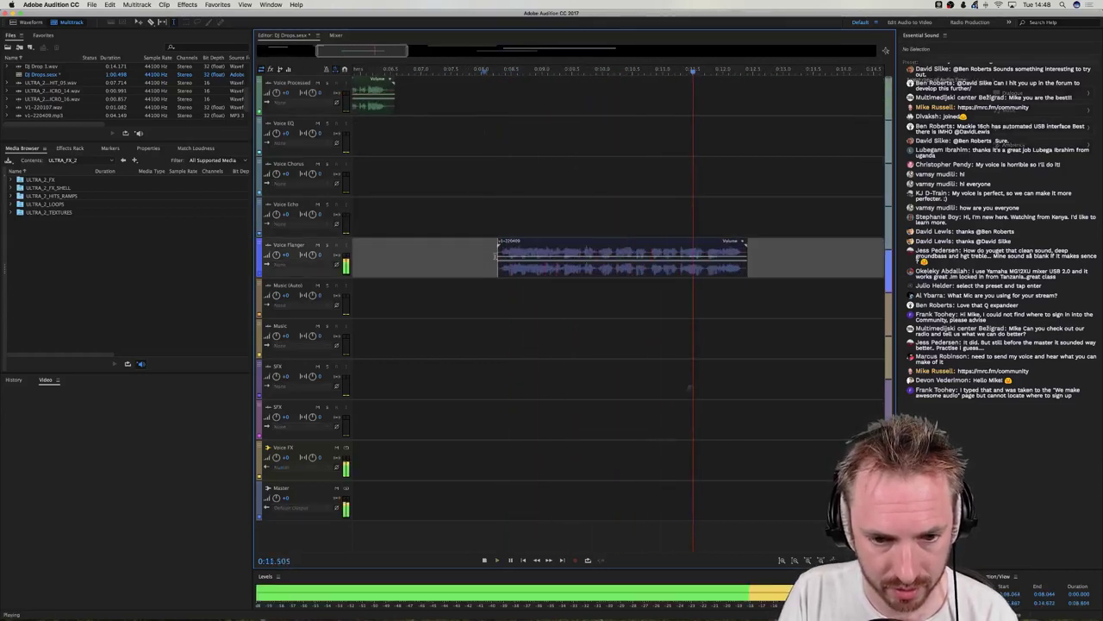
pyautogui.press('space')
# Open the Voice Flanger track's Flanger effect and set initial delay time to 20 ms and final delay time to about 6 ms.
pyautogui.click(67, 148)
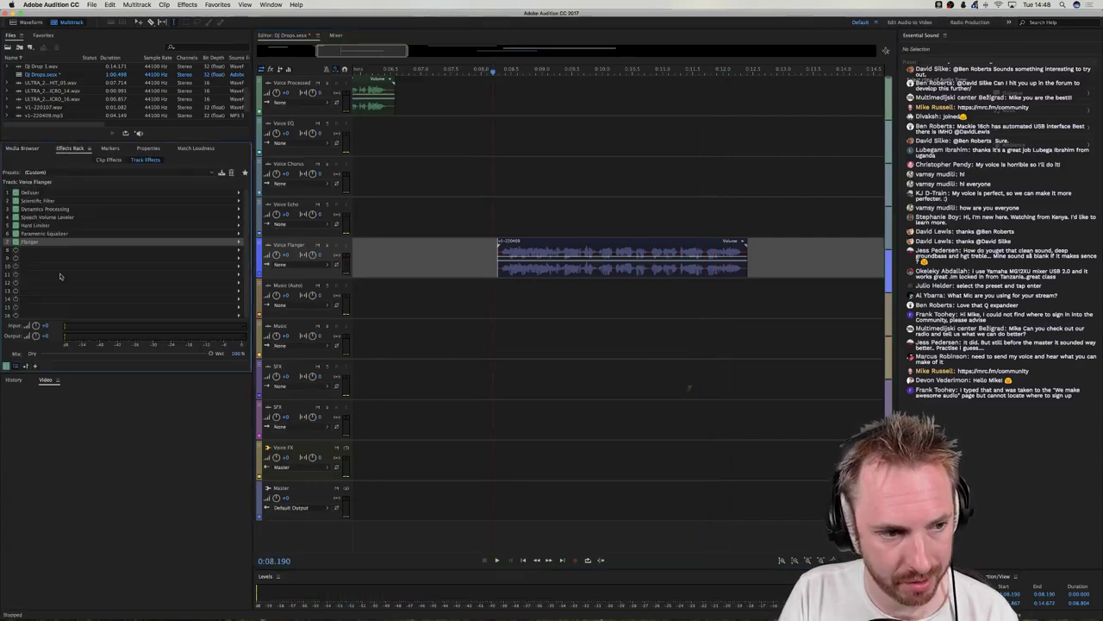
pyautogui.doubleClick(31, 244)
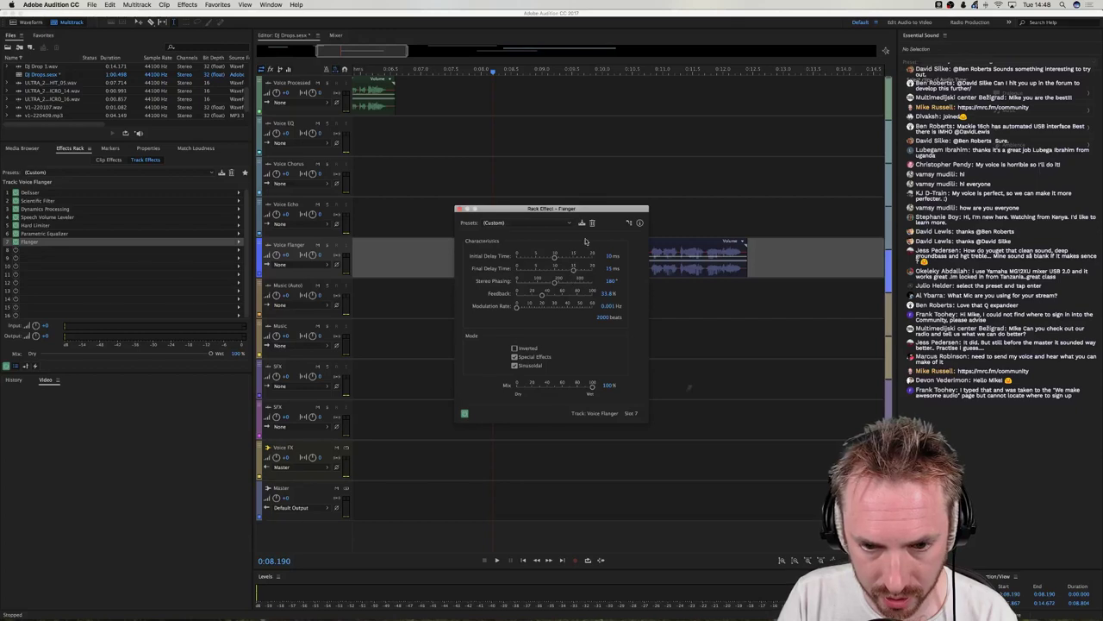
pyautogui.moveTo(532, 213); pyautogui.dragTo(351, 225)
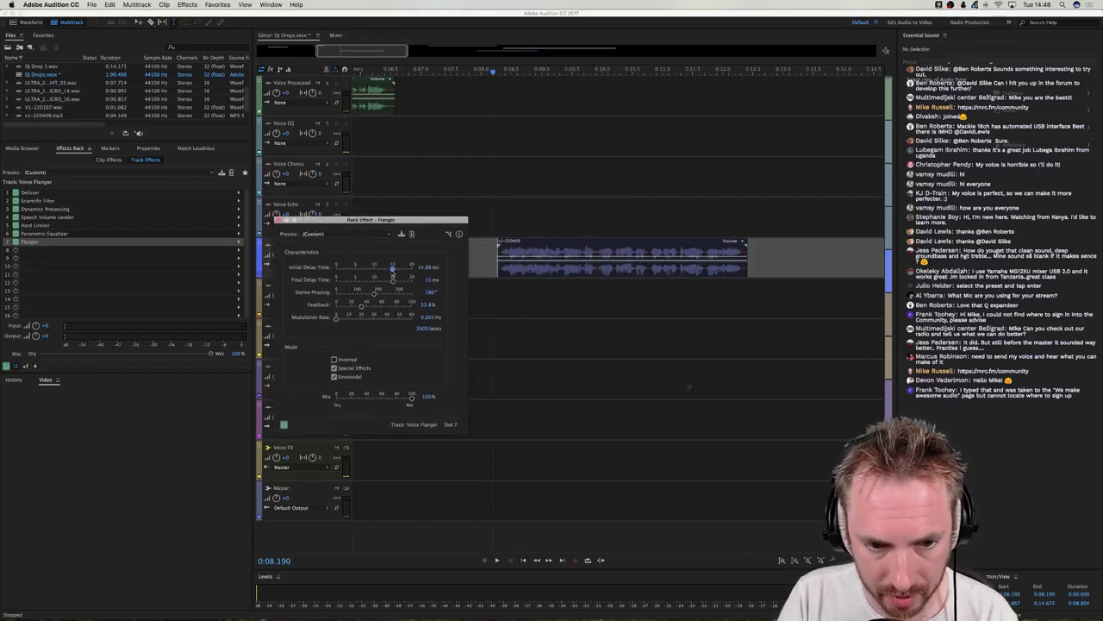
pyautogui.press('space')
pyautogui.moveTo(393, 268); pyautogui.dragTo(358, 285)
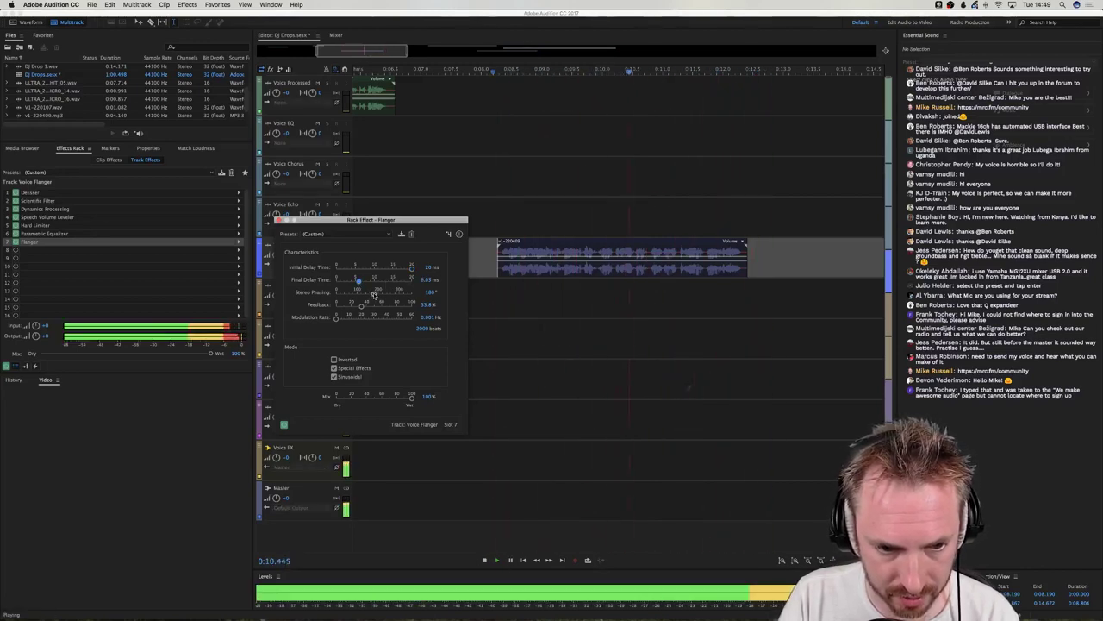
# Set the Flanger's stereo phasing to about 168°, feedback to about 16.5% and modulation rate to about 1 Hz while previewing.
pyautogui.moveTo(374, 295)
pyautogui.mouseDown()
pyautogui.moveTo(389, 295)
pyautogui.moveTo(373, 296)
pyautogui.mouseUp()
pyautogui.press('space')
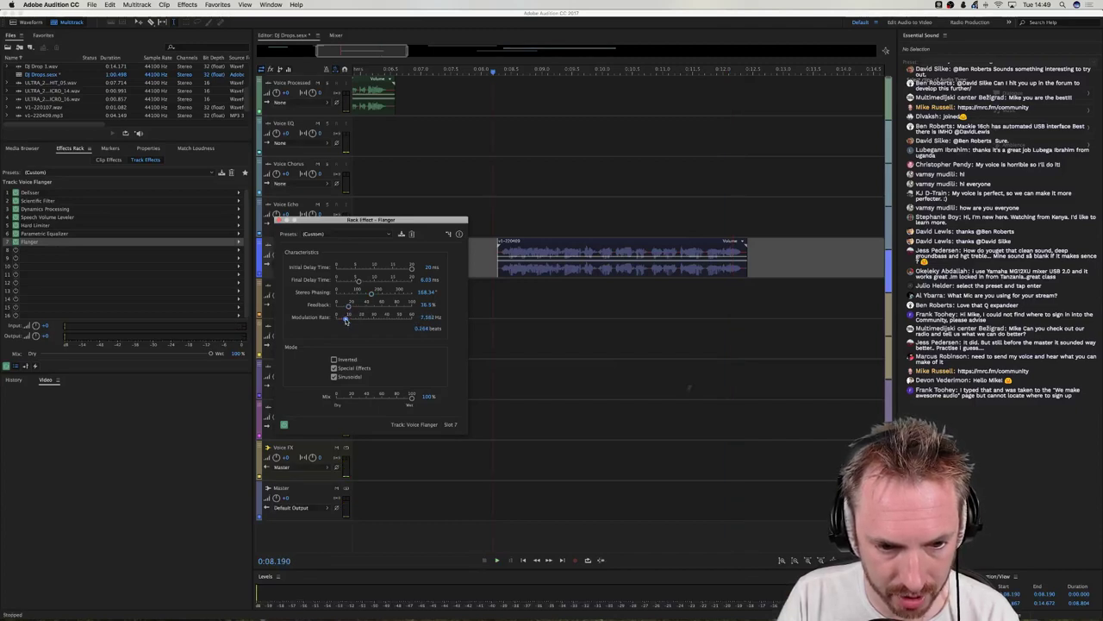
pyautogui.press('space')
pyautogui.moveTo(346, 319); pyautogui.dragTo(338, 322)
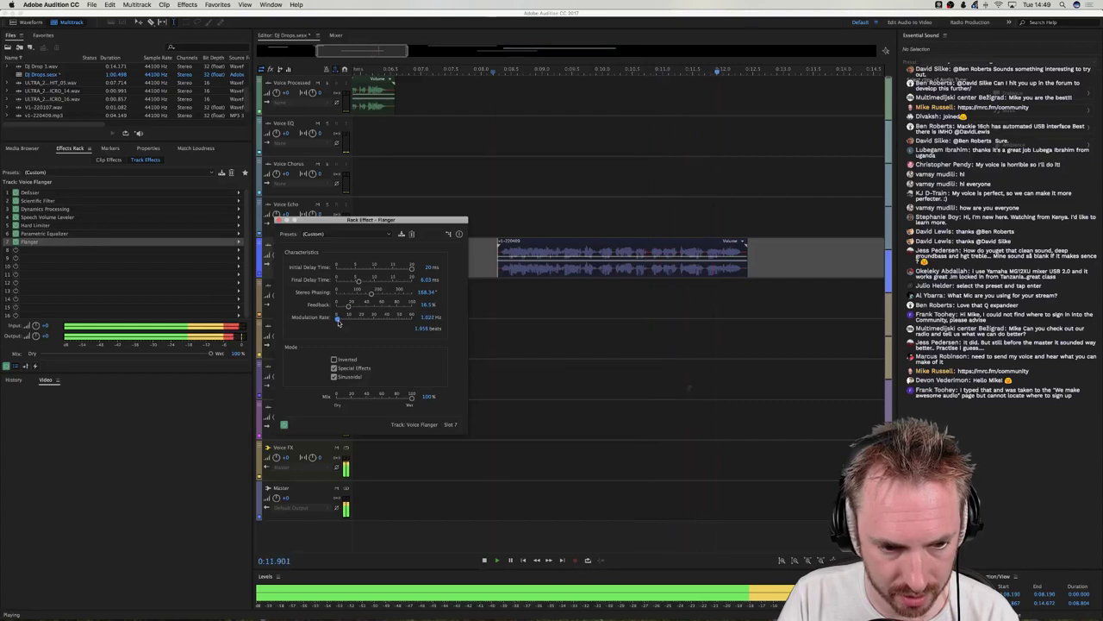
pyautogui.press('space')
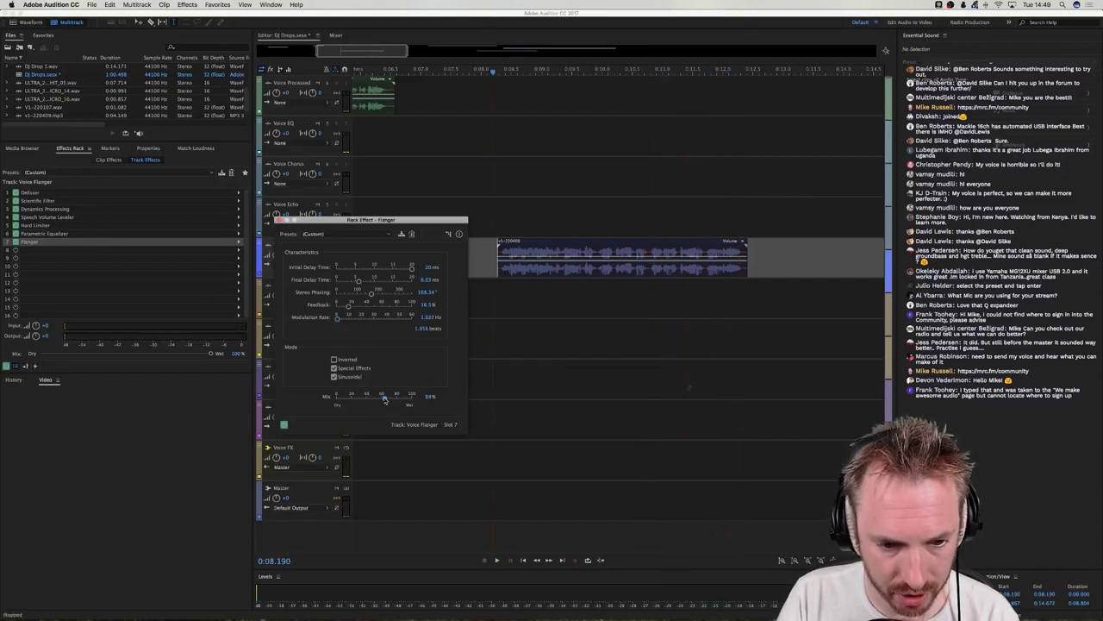
# Turn off the Flanger's Sinusoidal and Special Effects modes and lower its mix to about 57% while previewing.
pyautogui.press('space')
pyautogui.click(333, 377)
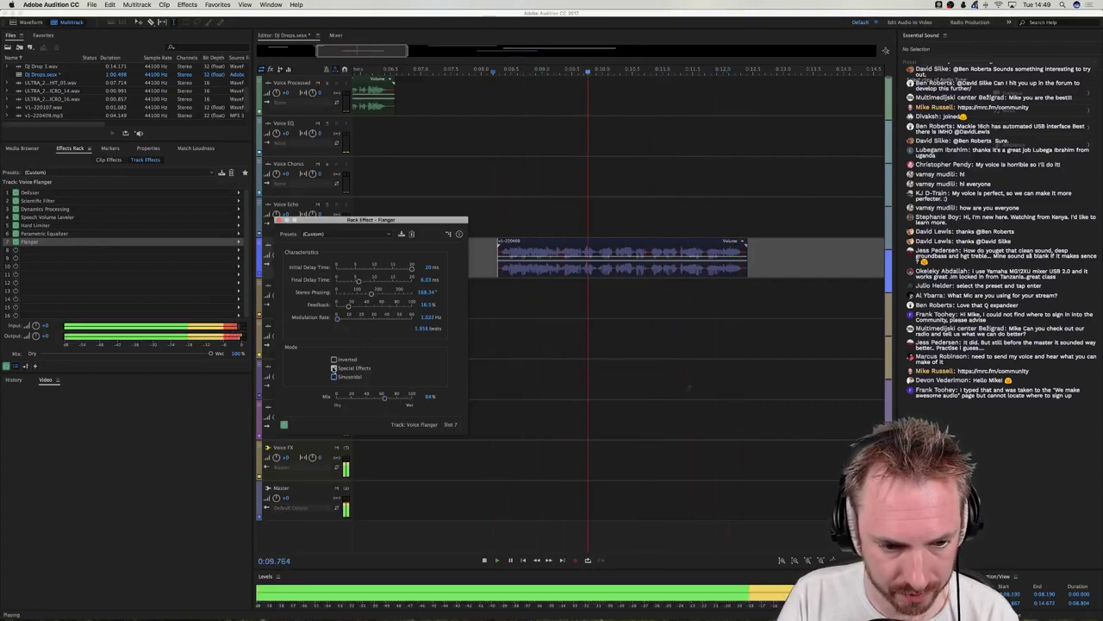
pyautogui.click(333, 368)
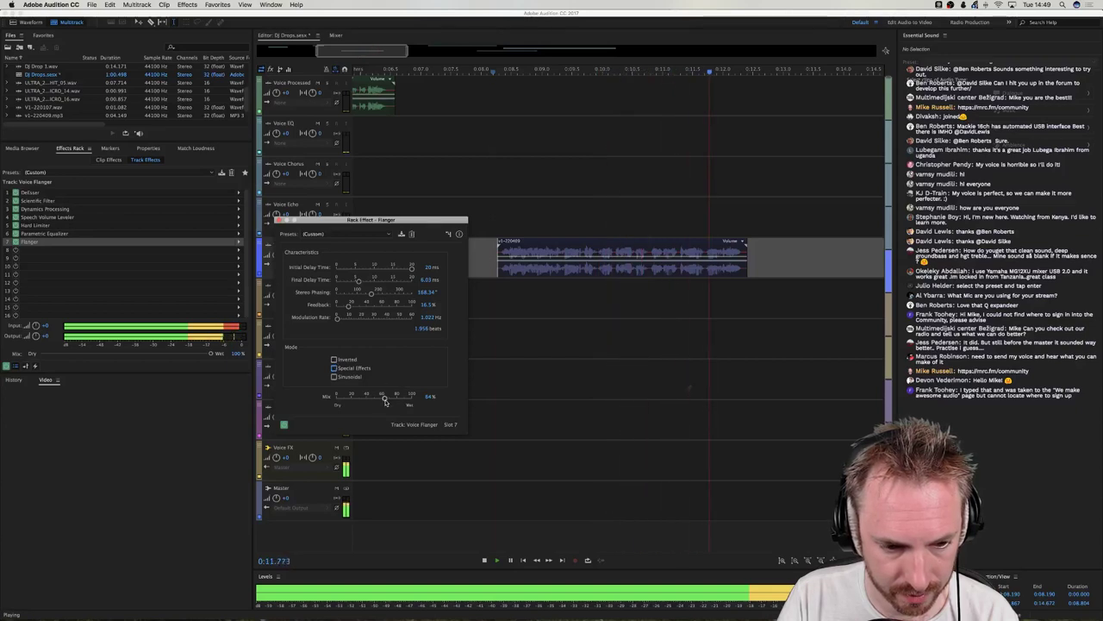
pyautogui.moveTo(385, 400); pyautogui.dragTo(379, 397)
pyautogui.press('space')
pyautogui.click(333, 377)
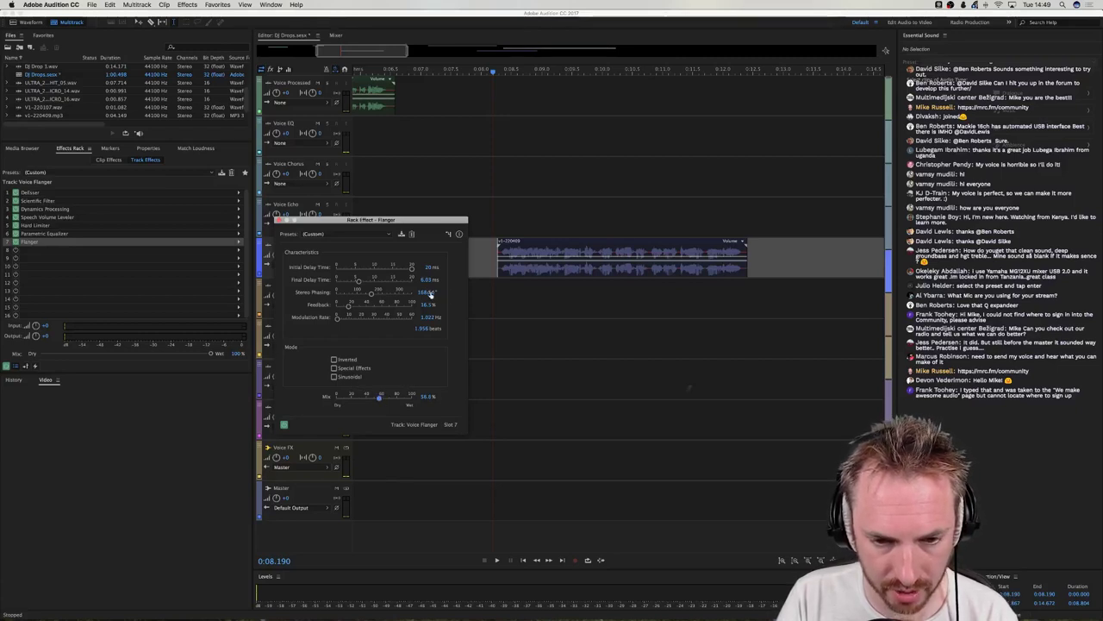
# Lower the Flanger's modulation rate to about 0.8 Hz while previewing the Voice Flanger clip.
pyautogui.press('space')
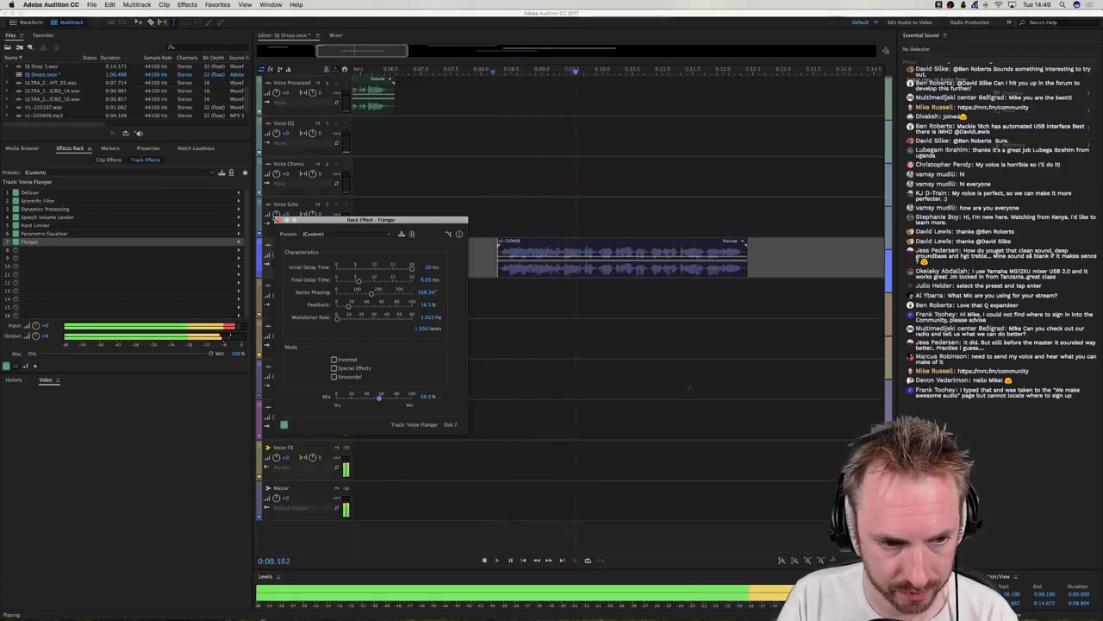
pyautogui.moveTo(338, 318); pyautogui.dragTo(336, 320)
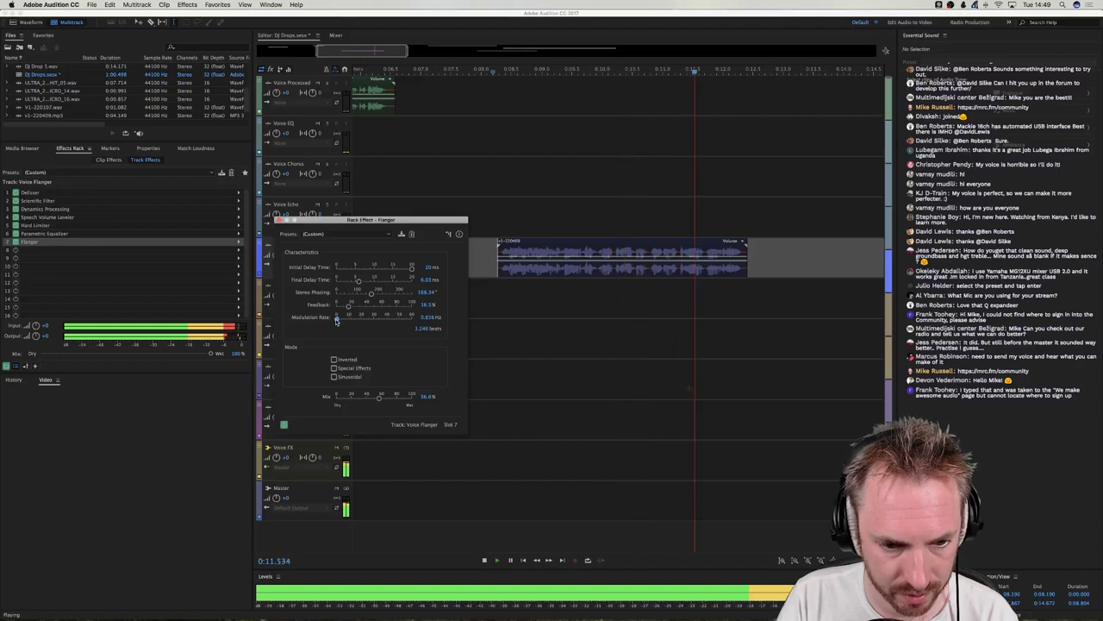
pyautogui.press('space')
pyautogui.press('space')
# Split the Voice Flanger clip at about 10.8 seconds and move the second part to the Voice Echo track.
pyautogui.click(641, 280)
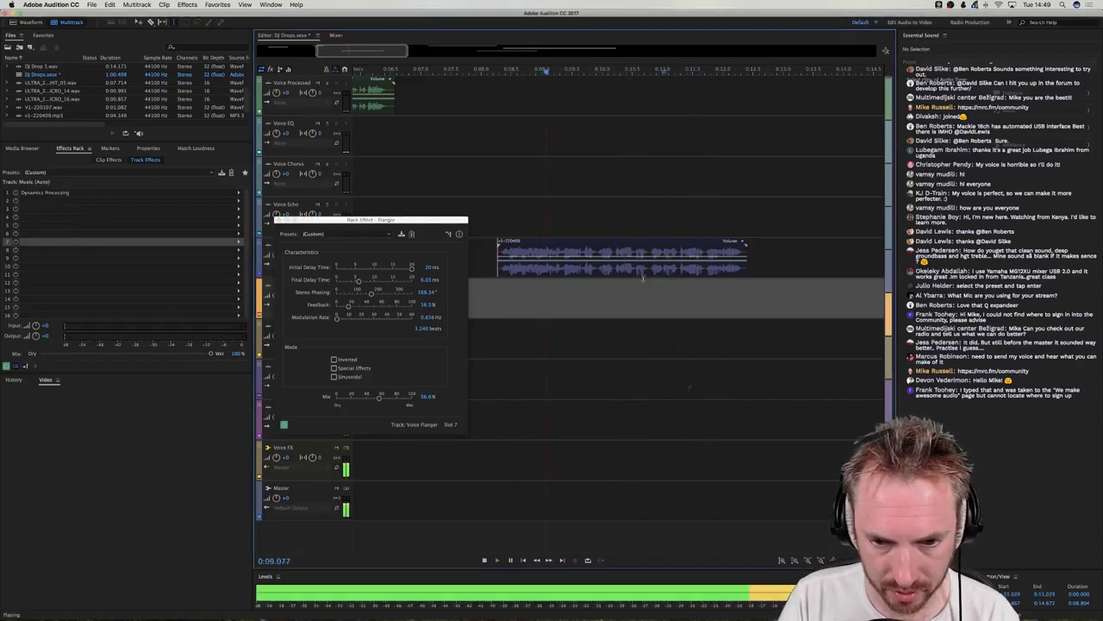
pyautogui.moveTo(664, 269); pyautogui.dragTo(657, 265)
pyautogui.press('space')
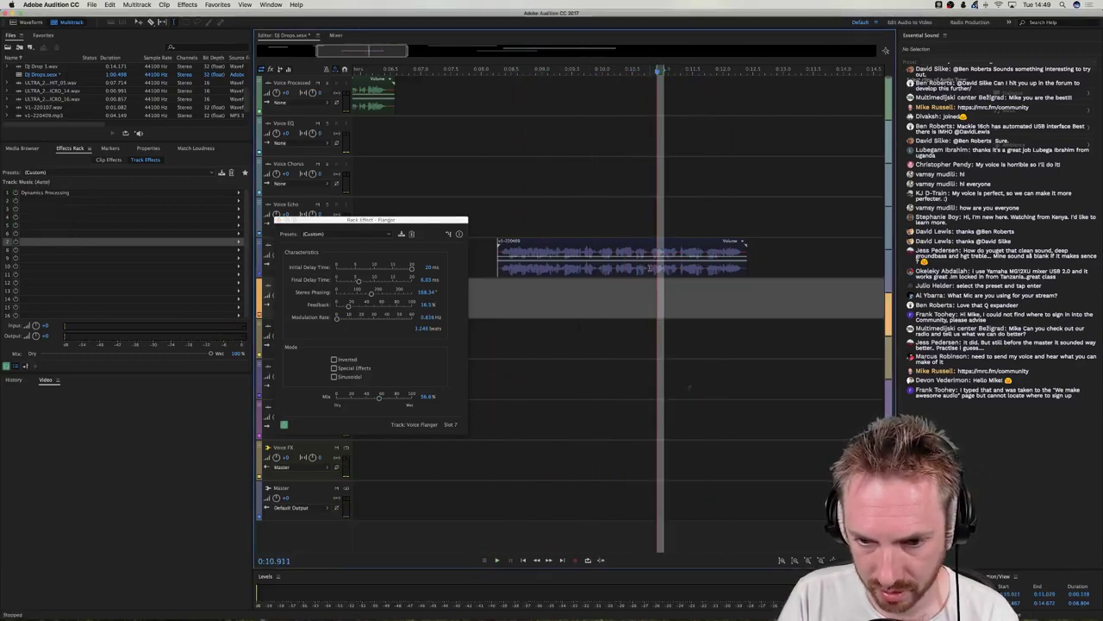
pyautogui.click(651, 266)
pyautogui.press('super+k')
pyautogui.moveTo(659, 268); pyautogui.dragTo(661, 217)
pyautogui.click(639, 207)
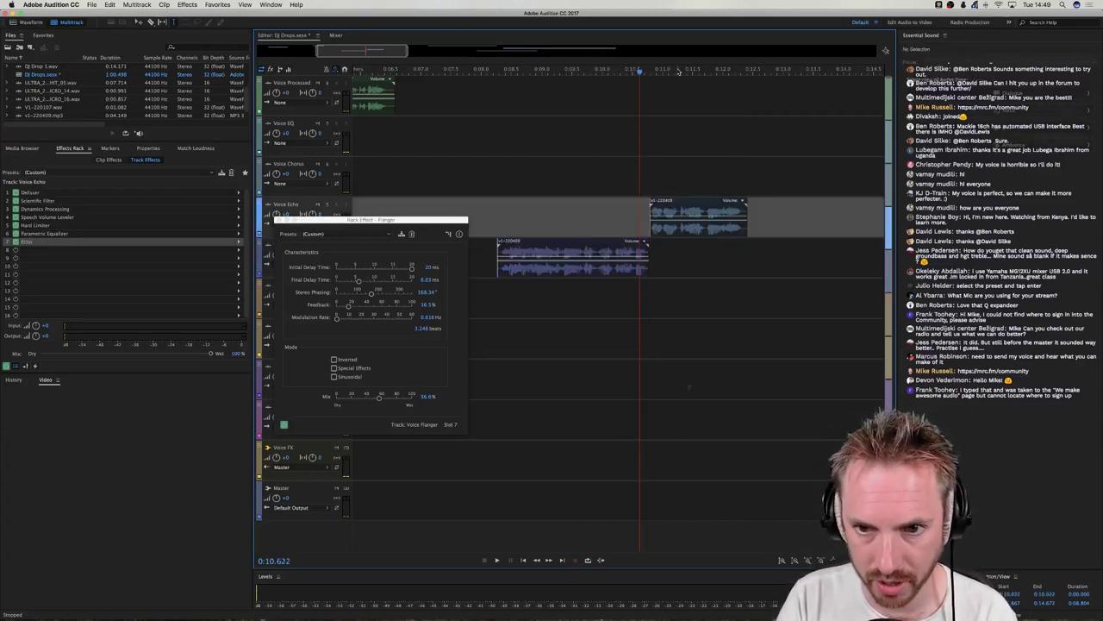
# Add MeldaProduction's MRingModulator after the Echo effect on the Voice Echo track.
pyautogui.scroll(5, 679, 72)
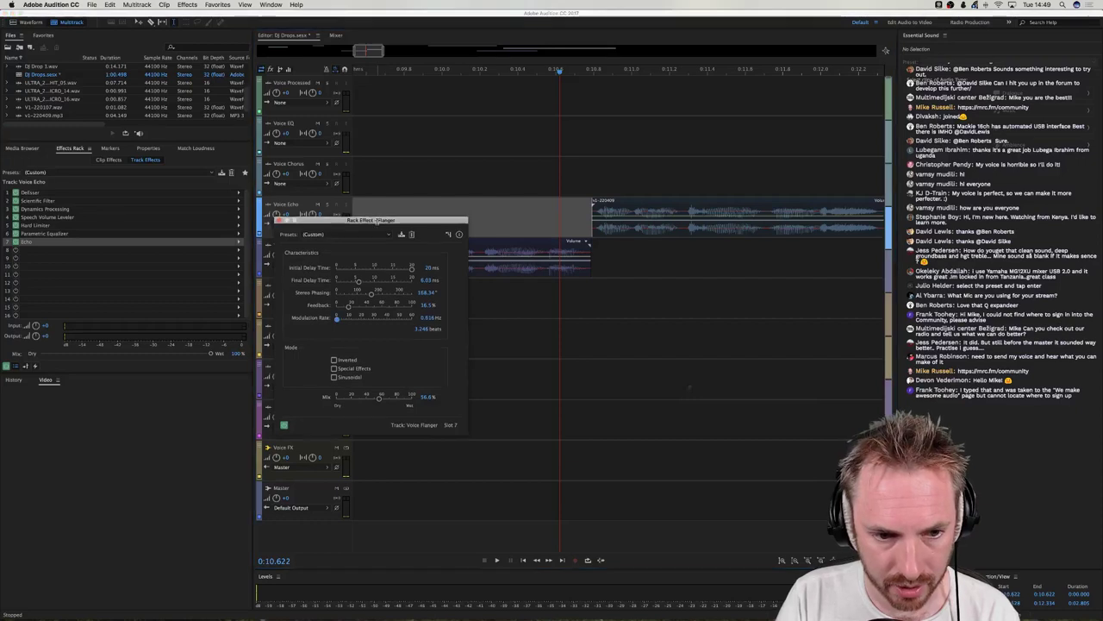
pyautogui.moveTo(377, 220); pyautogui.dragTo(487, 334)
pyautogui.click(559, 198)
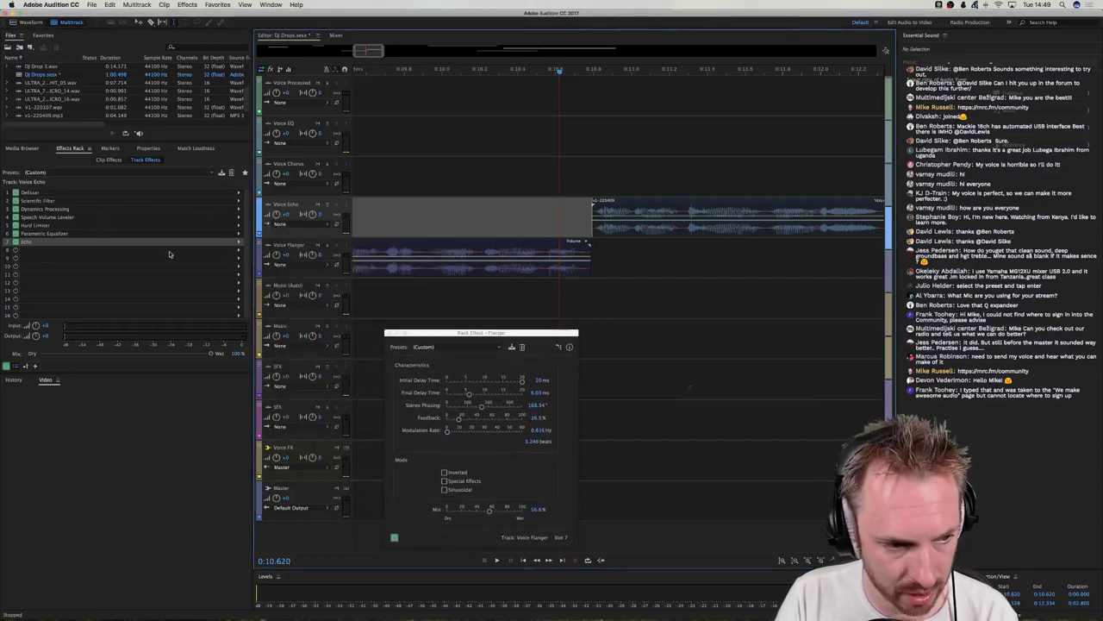
pyautogui.click(239, 253)
pyautogui.moveTo(311, 374)
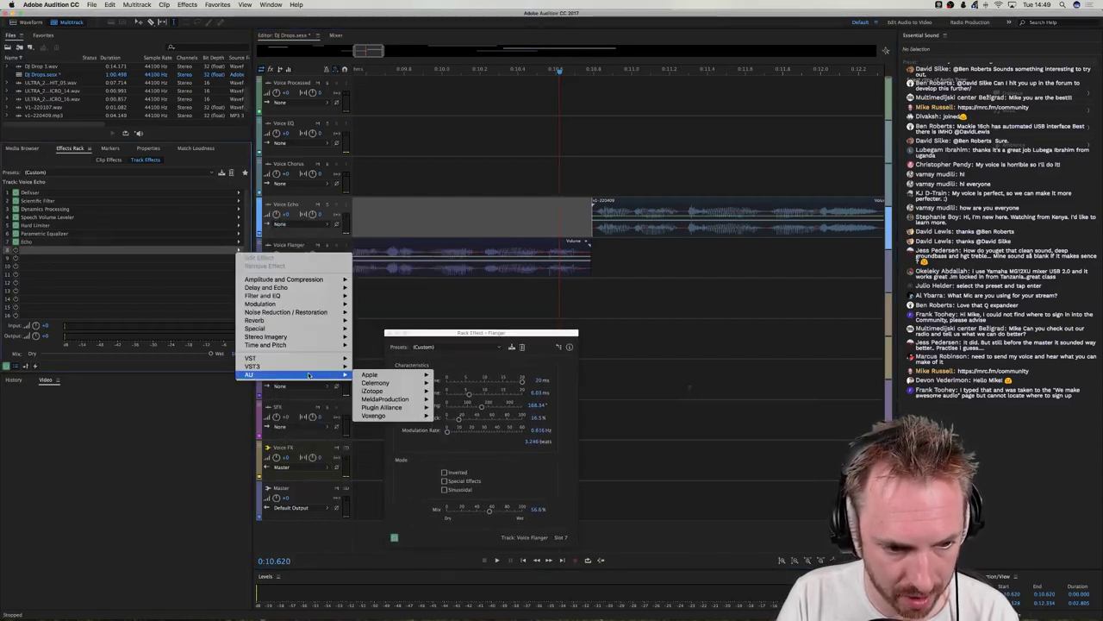
pyautogui.moveTo(379, 374)
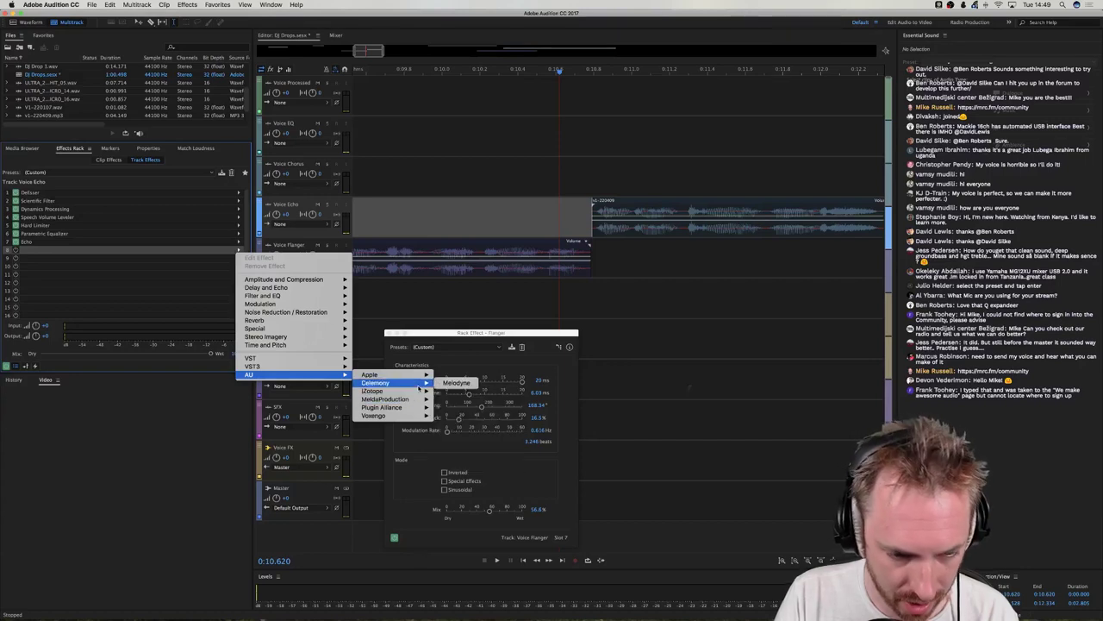
pyautogui.moveTo(415, 402)
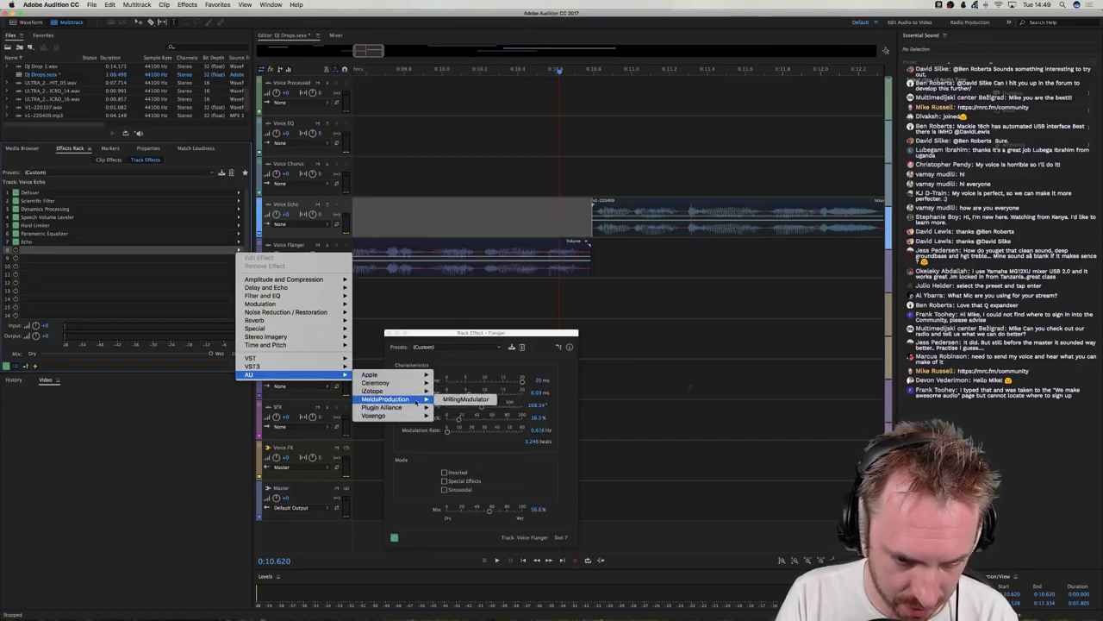
pyautogui.click(465, 401)
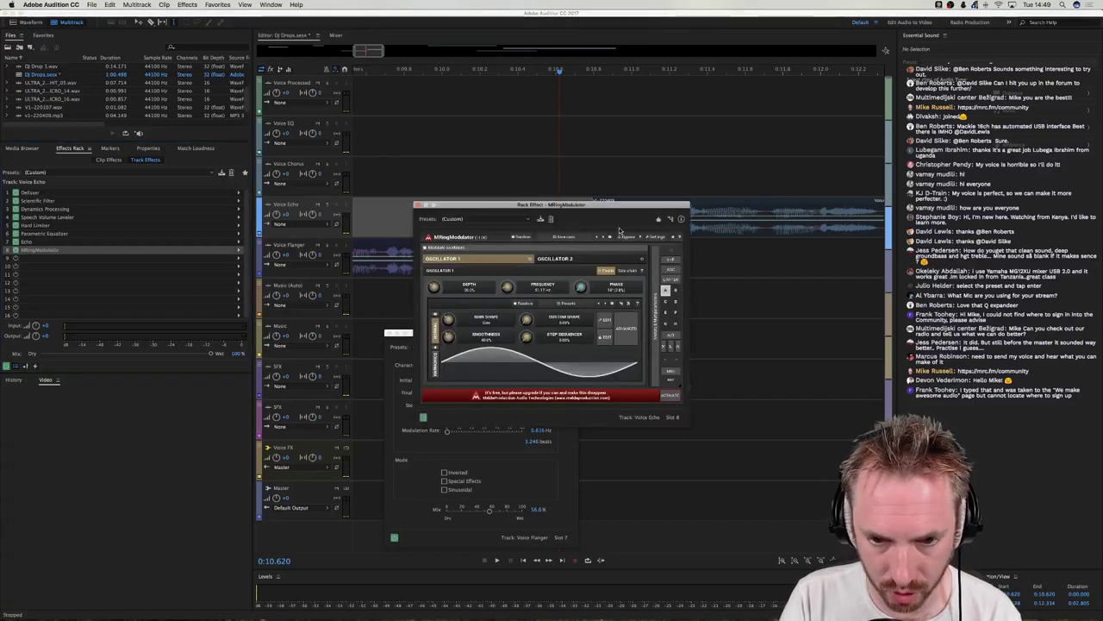
# Load several MRingModulator presets in turn, preview them on the Voice Echo clip from about 10.5 seconds, and keep one.
pyautogui.click(576, 237)
pyautogui.click(762, 273)
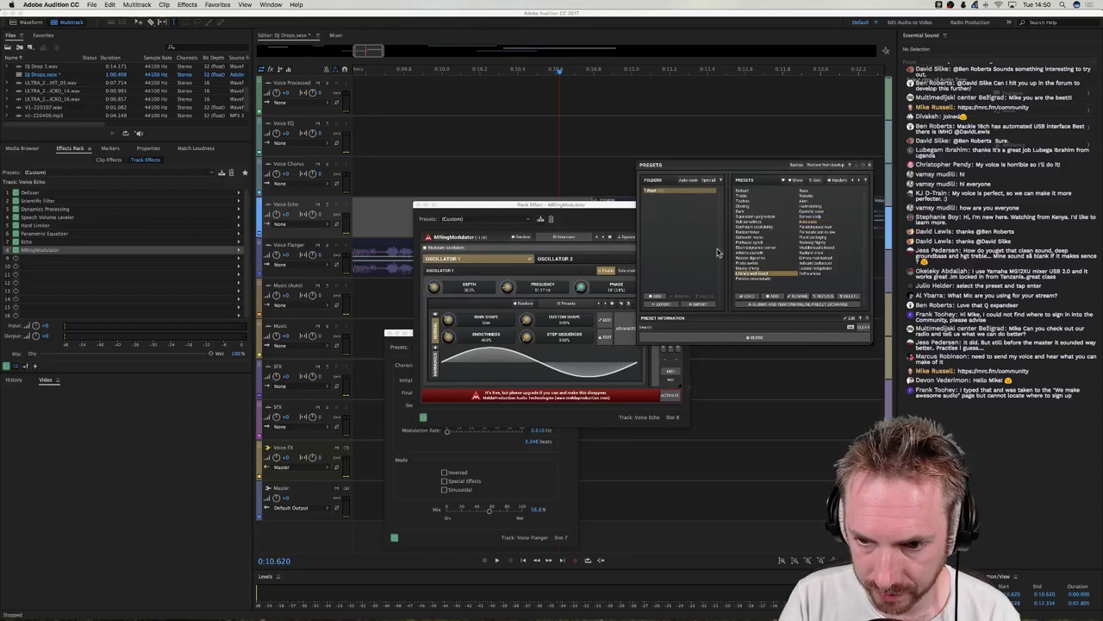
pyautogui.doubleClick(765, 275)
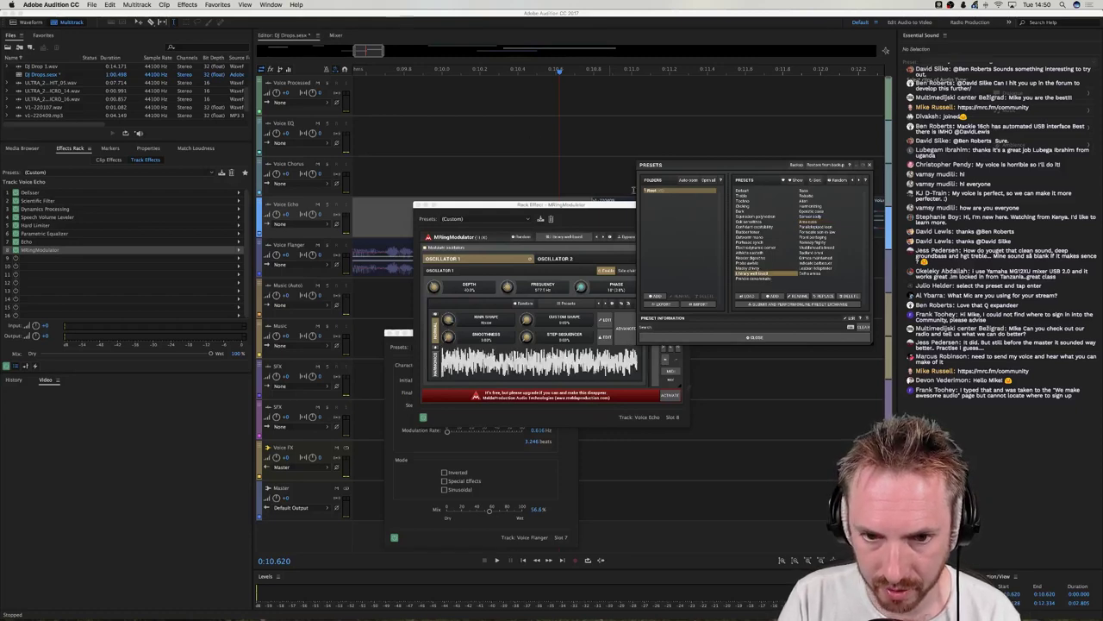
pyautogui.doubleClick(811, 211)
pyautogui.click(548, 147)
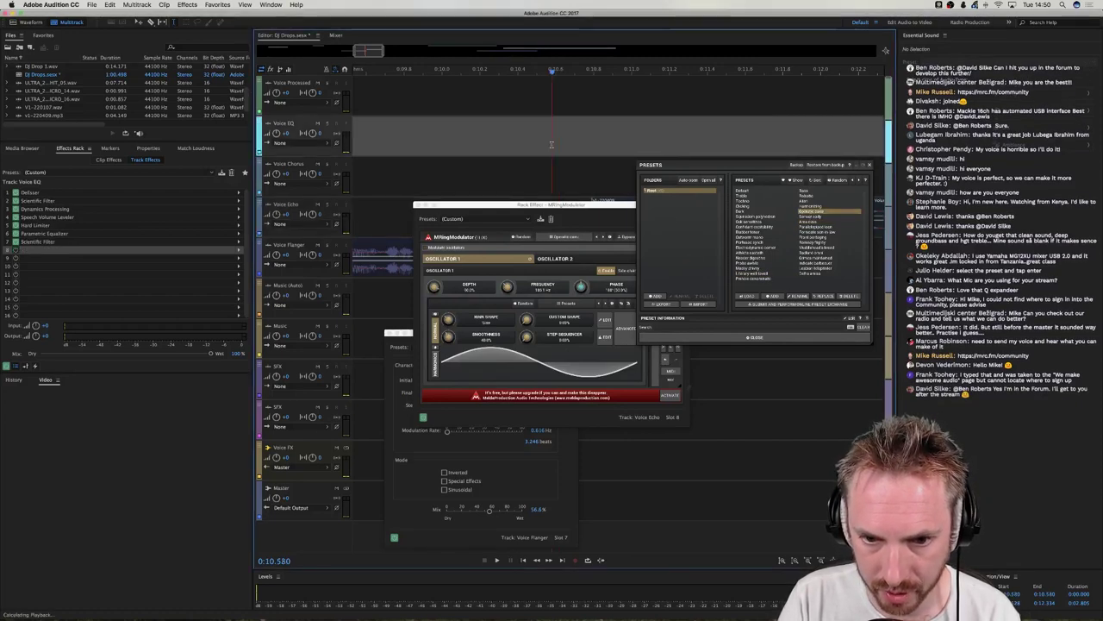
pyautogui.press('space')
pyautogui.press('space')
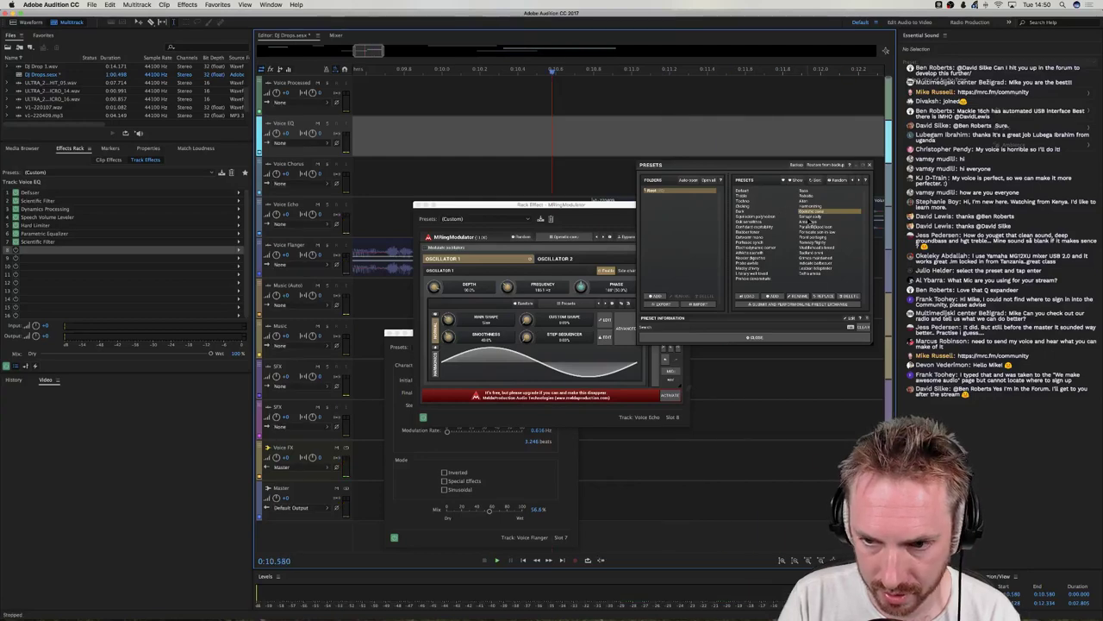
pyautogui.doubleClick(812, 218)
pyautogui.click(539, 160)
pyautogui.press('space')
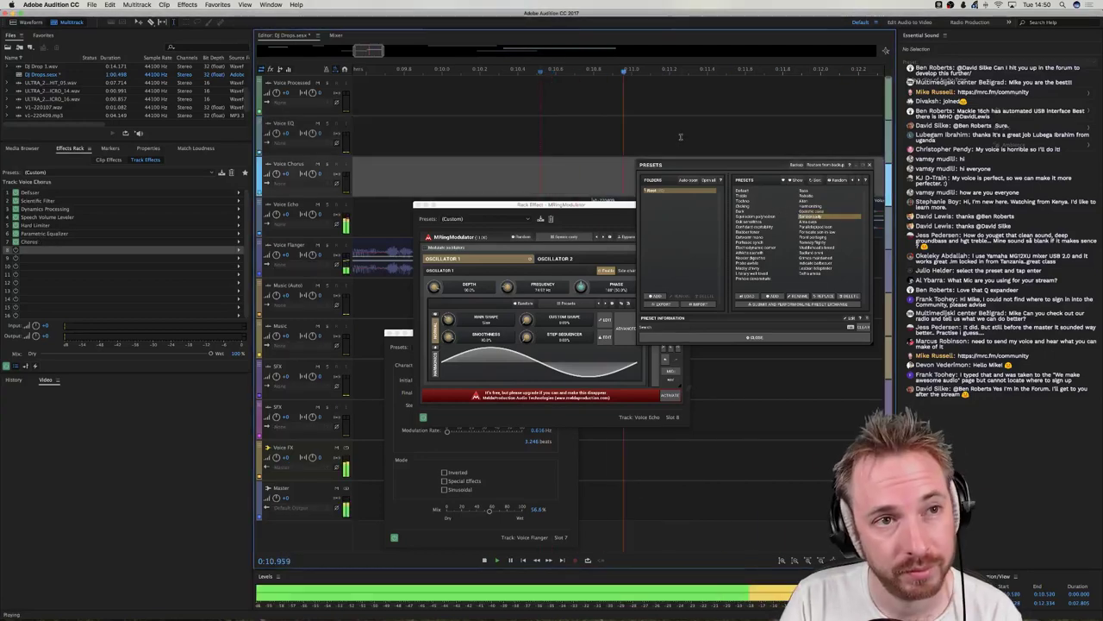
pyautogui.press('space')
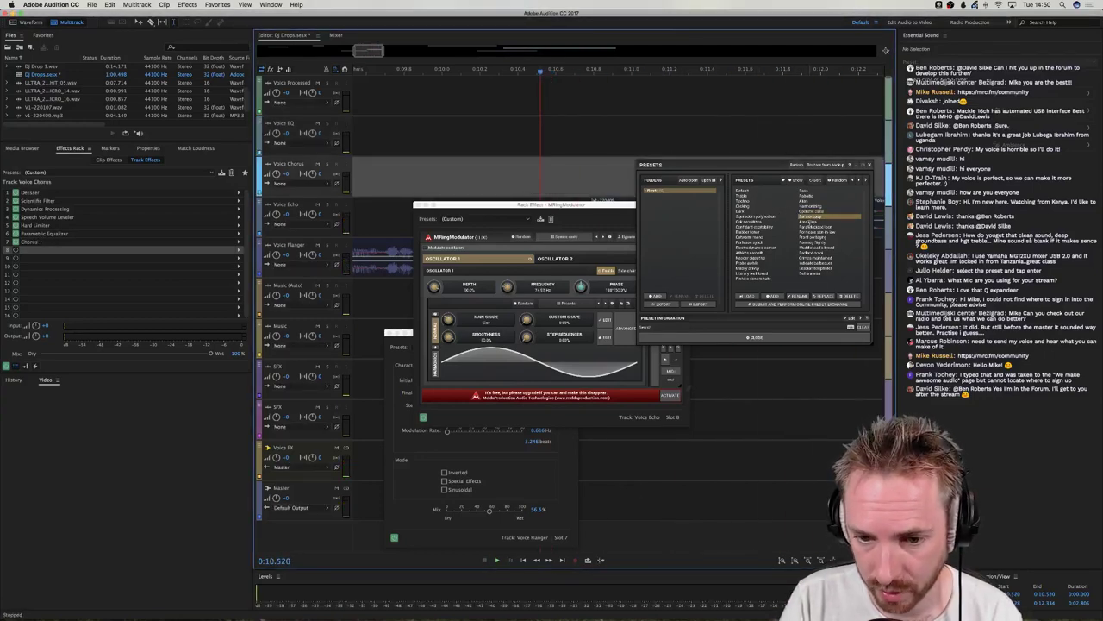
# Raise the frequency of the MRingModulator's Oscillator 1 while previewing the Voice Echo clip.
pyautogui.moveTo(507, 287); pyautogui.dragTo(507, 285)
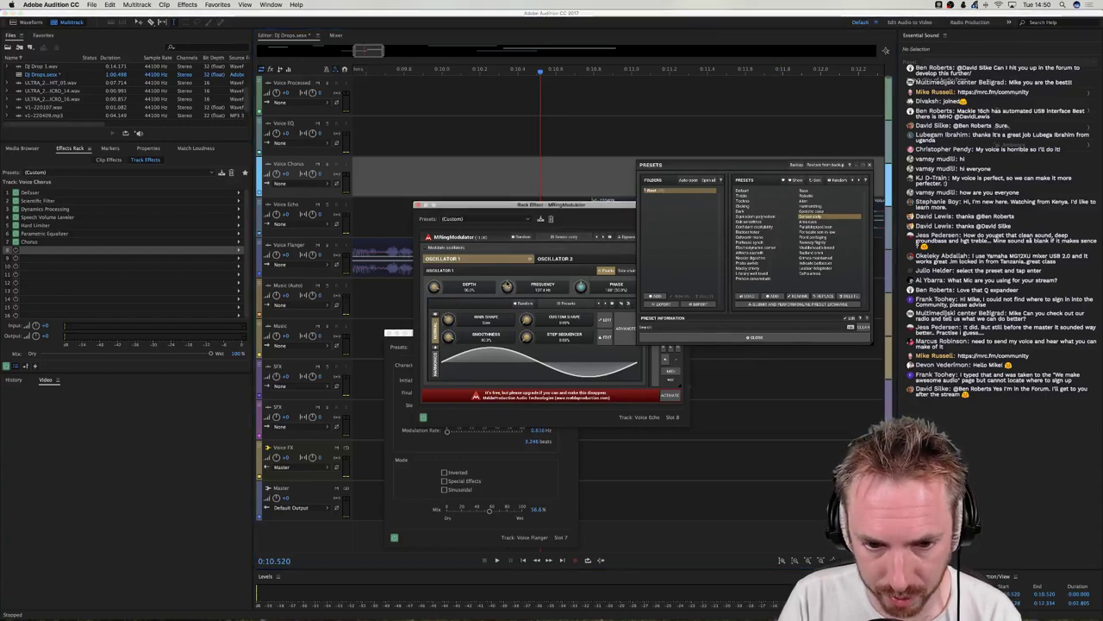
pyautogui.press('space')
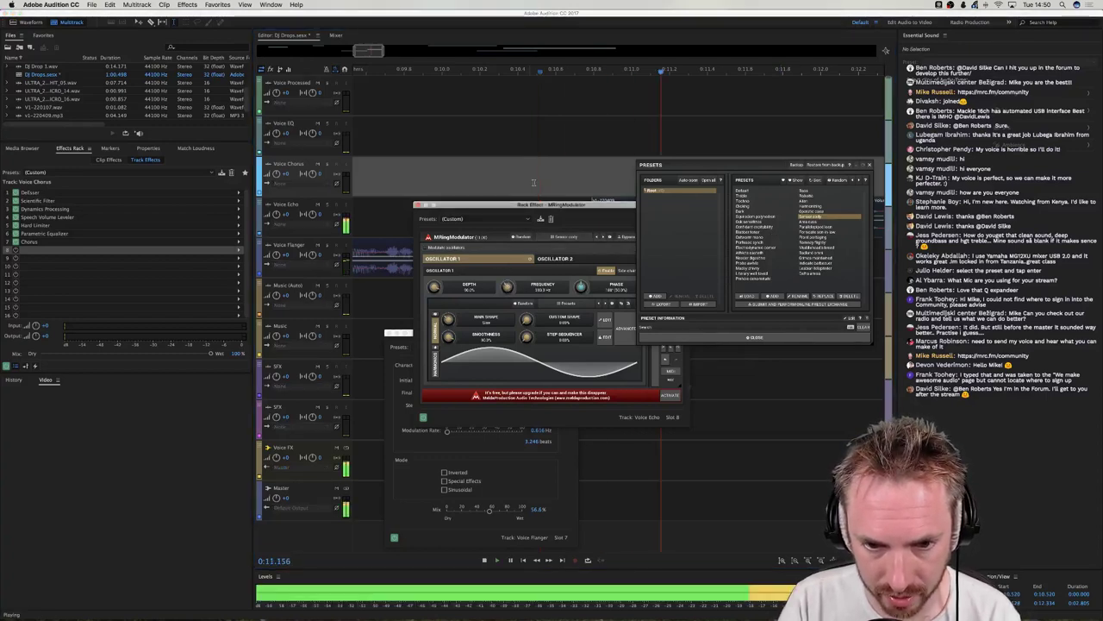
pyautogui.moveTo(508, 291)
pyautogui.mouseDown()
pyautogui.moveTo(511, 274)
pyautogui.moveTo(506, 298)
pyautogui.mouseUp()
pyautogui.press('space')
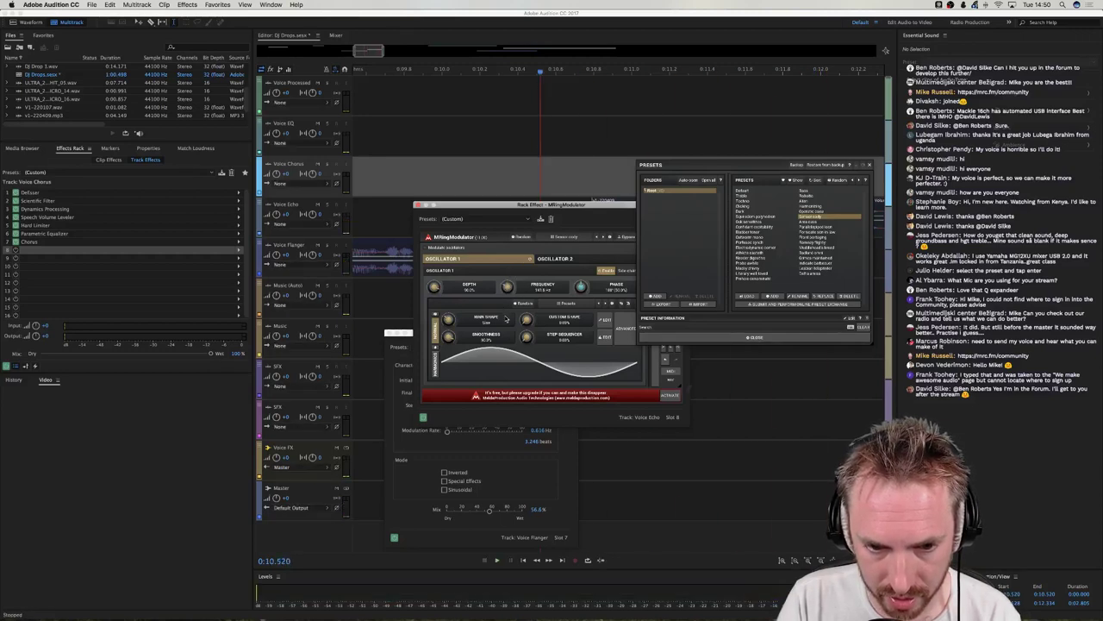
pyautogui.press('space')
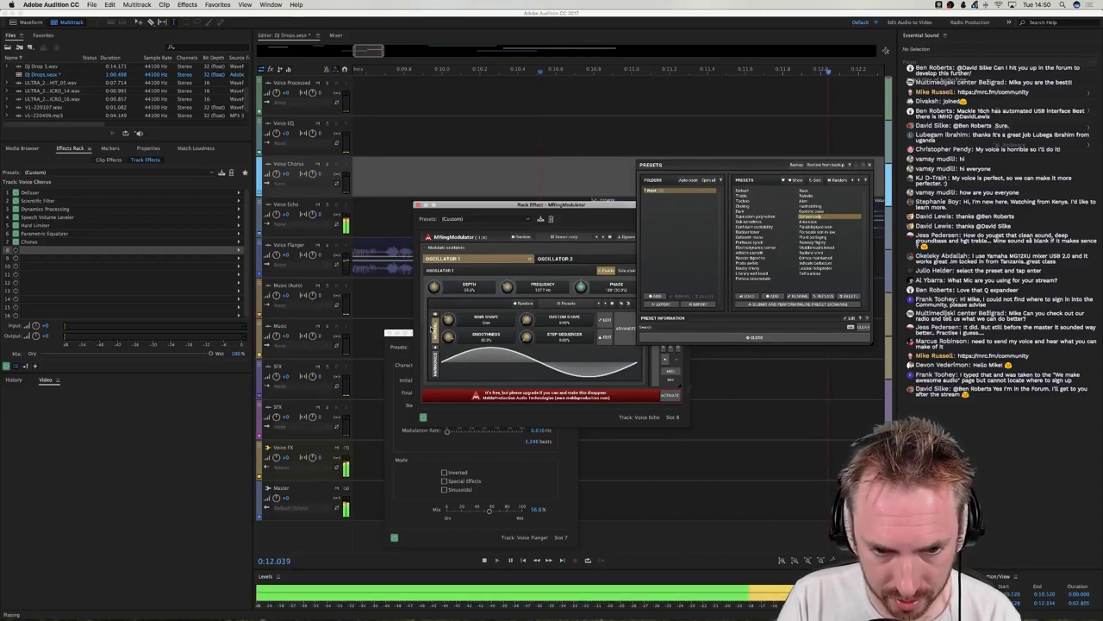
# Lower Oscillator 1's depth to about 46% and shift its main shape slightly away from a pure sine while previewing.
pyautogui.moveTo(431, 329); pyautogui.dragTo(437, 290)
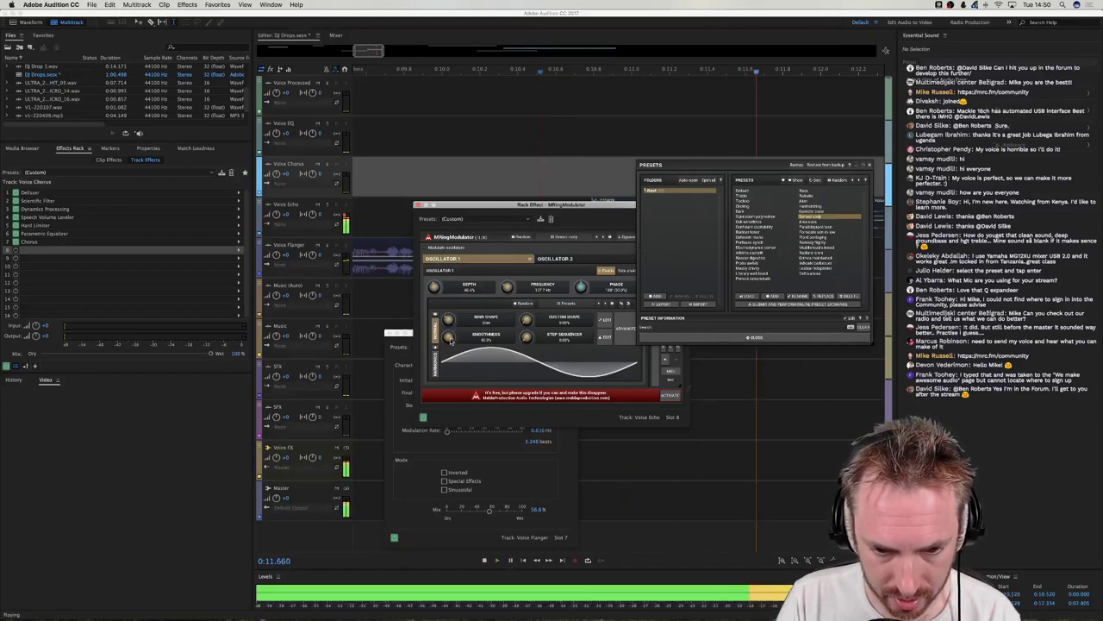
pyautogui.moveTo(448, 319); pyautogui.dragTo(452, 333)
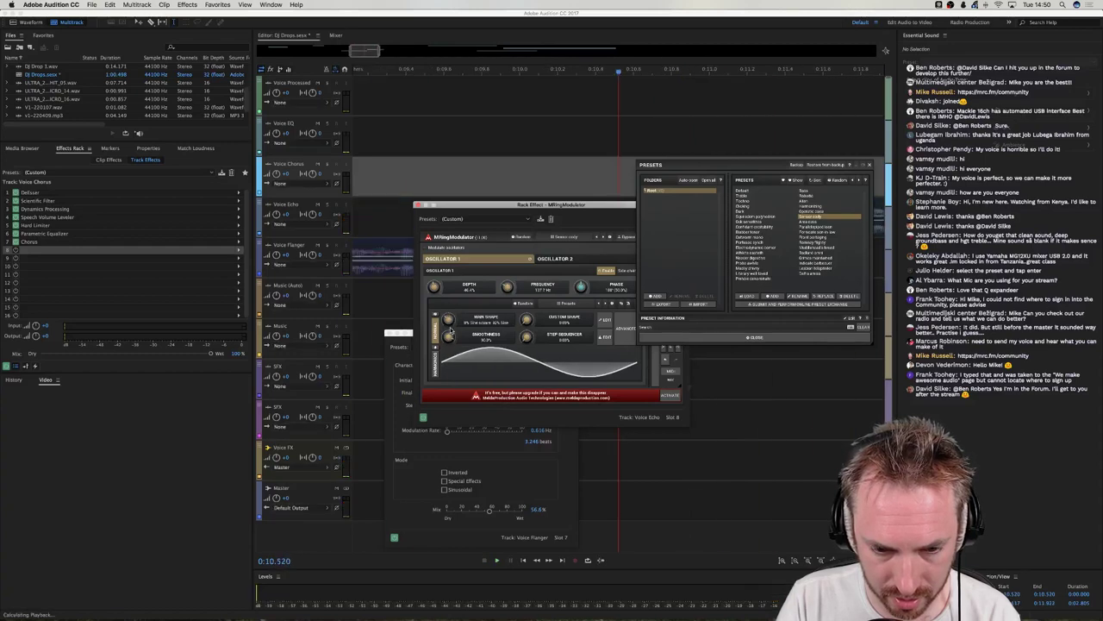
pyautogui.press('space')
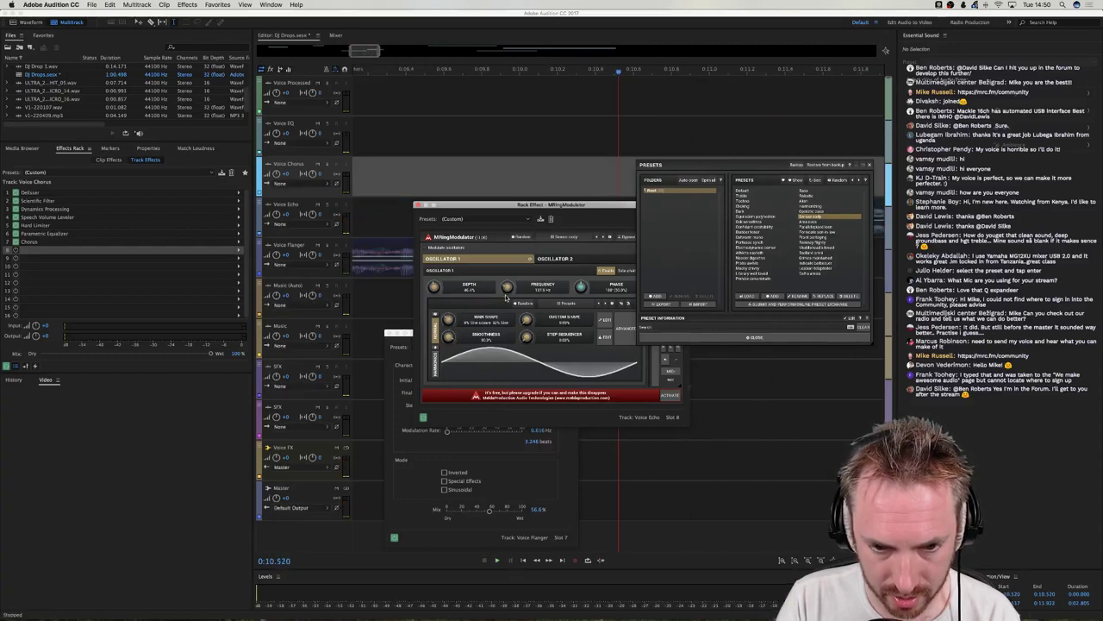
# Lower Oscillator 1's frequency, preview the result, and close the MRingModulator and Flanger windows.
pyautogui.moveTo(505, 310); pyautogui.dragTo(507, 322)
pyautogui.press('space')
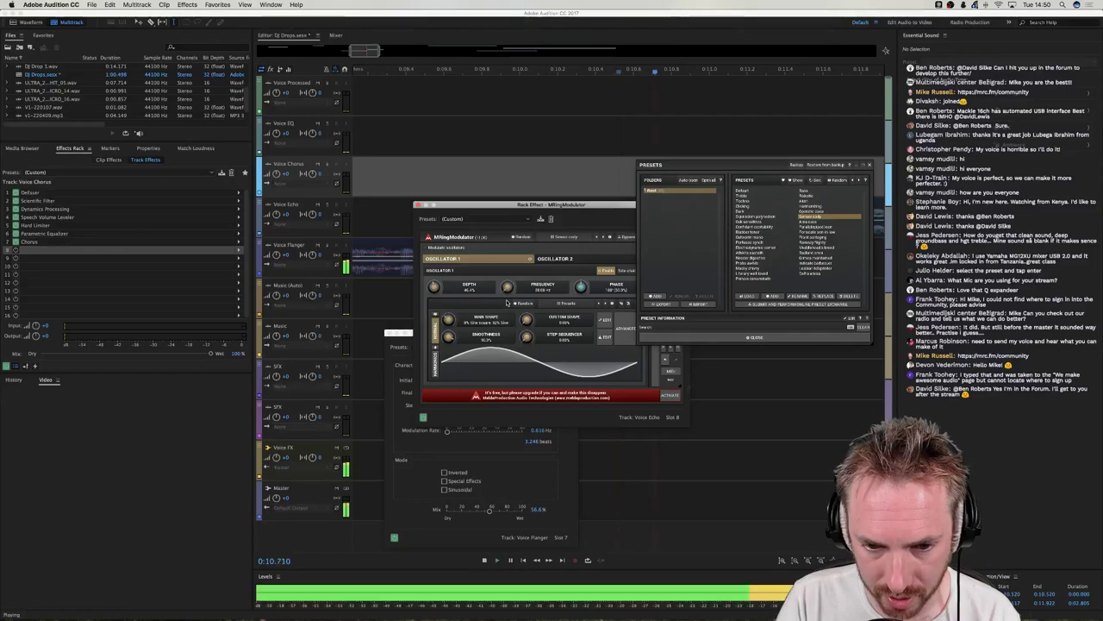
pyautogui.press('space')
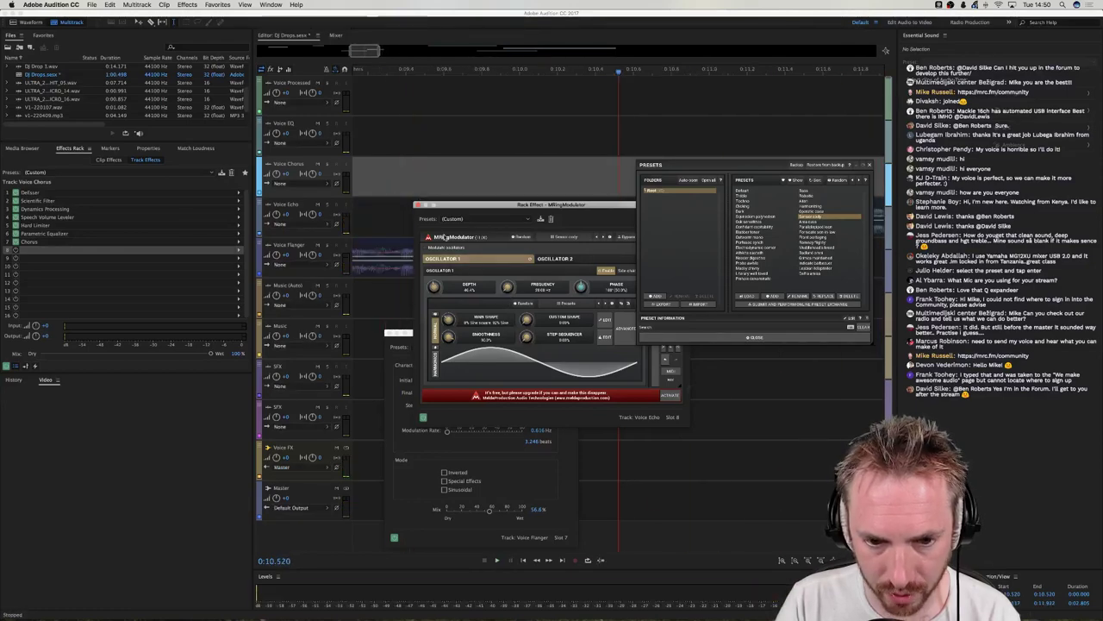
pyautogui.press('space')
pyautogui.click(417, 205)
pyautogui.press('space')
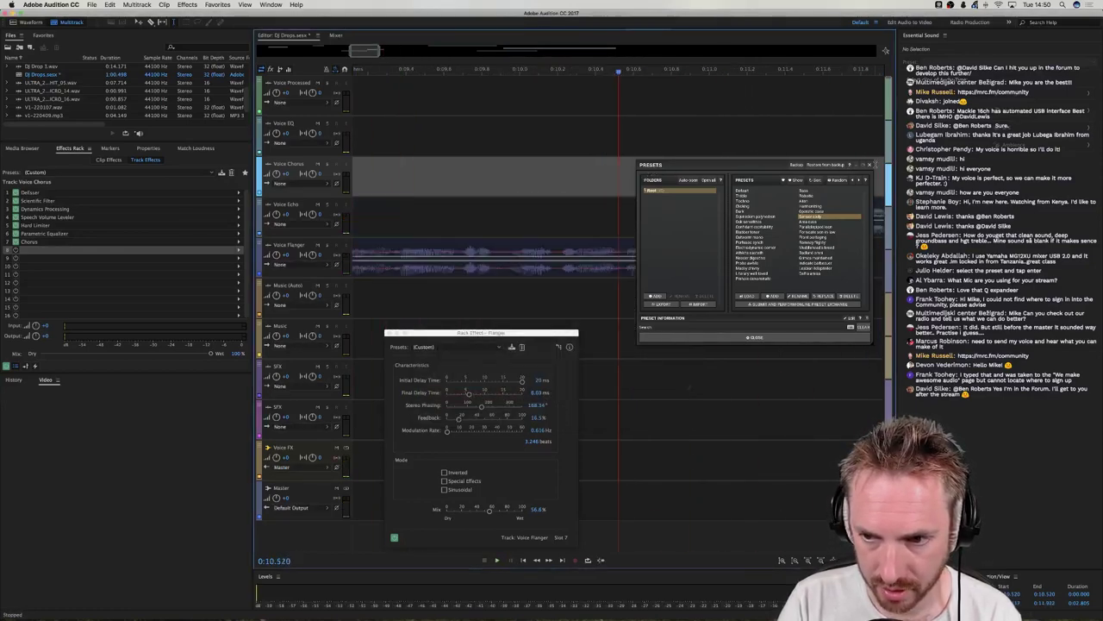
pyautogui.click(390, 333)
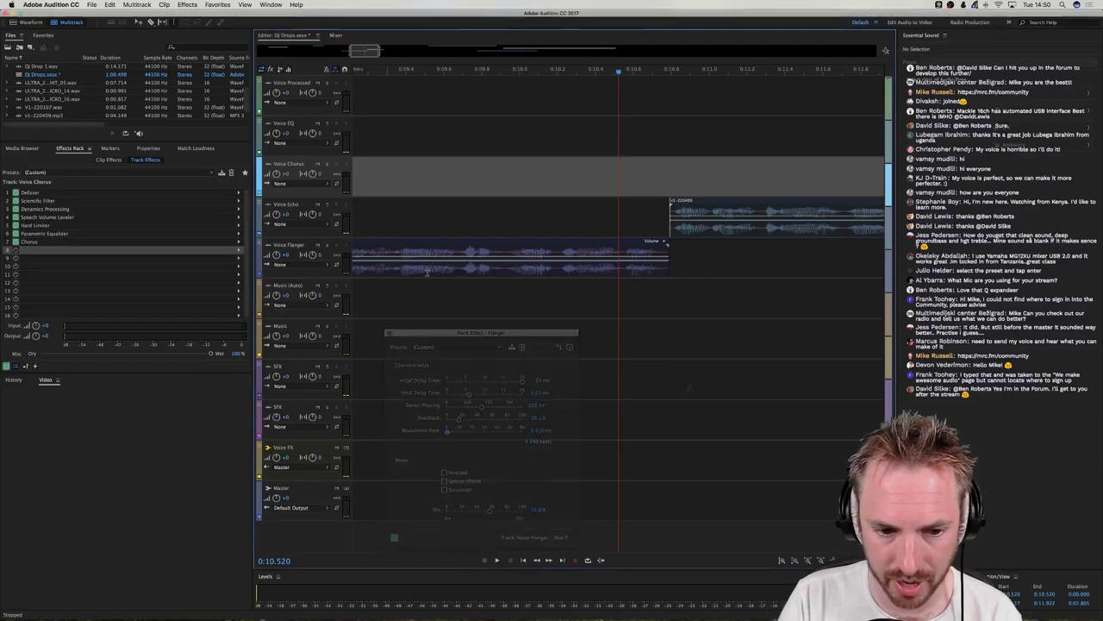
# Play back the voice clips on the Voice Flanger and Voice Echo tracks to check how they follow each other.
pyautogui.press('space')
pyautogui.scroll(-3, 528, 71)
pyautogui.scroll(-1, 528, 72)
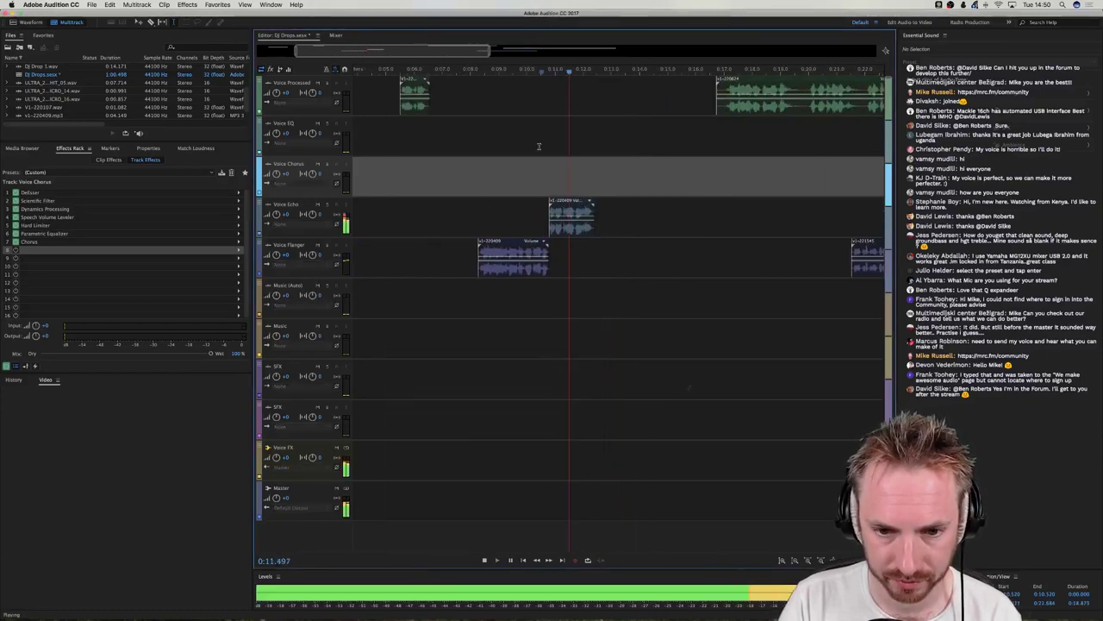
pyautogui.click(529, 217)
pyautogui.press('space')
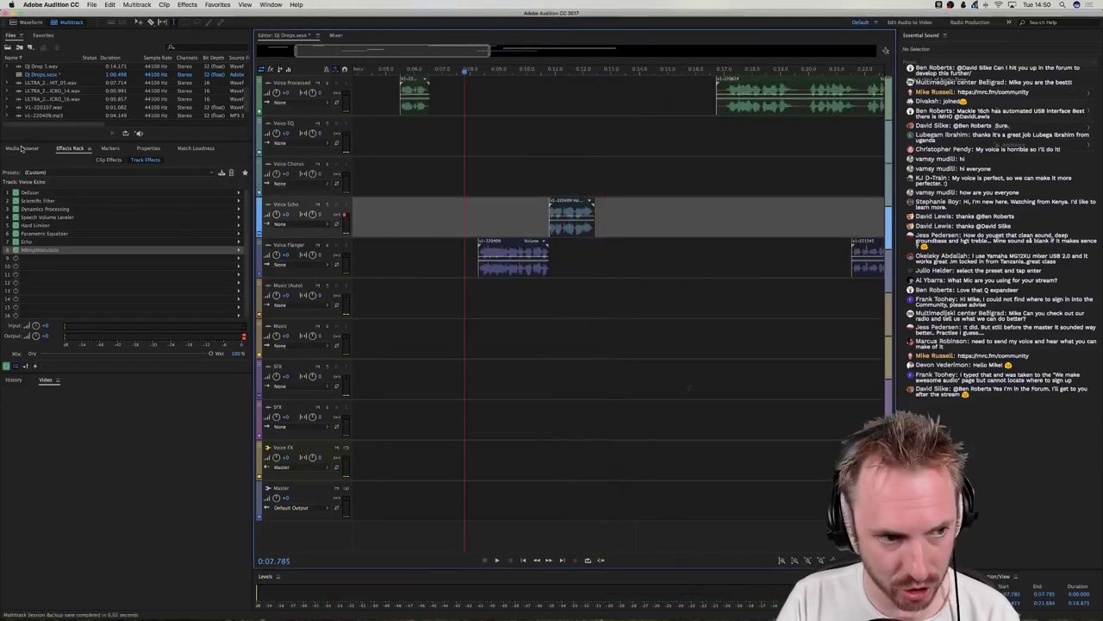
# Place ULTRA_2_FX_RAMP_14.wav from the ULTRA_2_HITS_RAMPS folder on the Music (Auto) track at about 7 seconds.
pyautogui.click(21, 149)
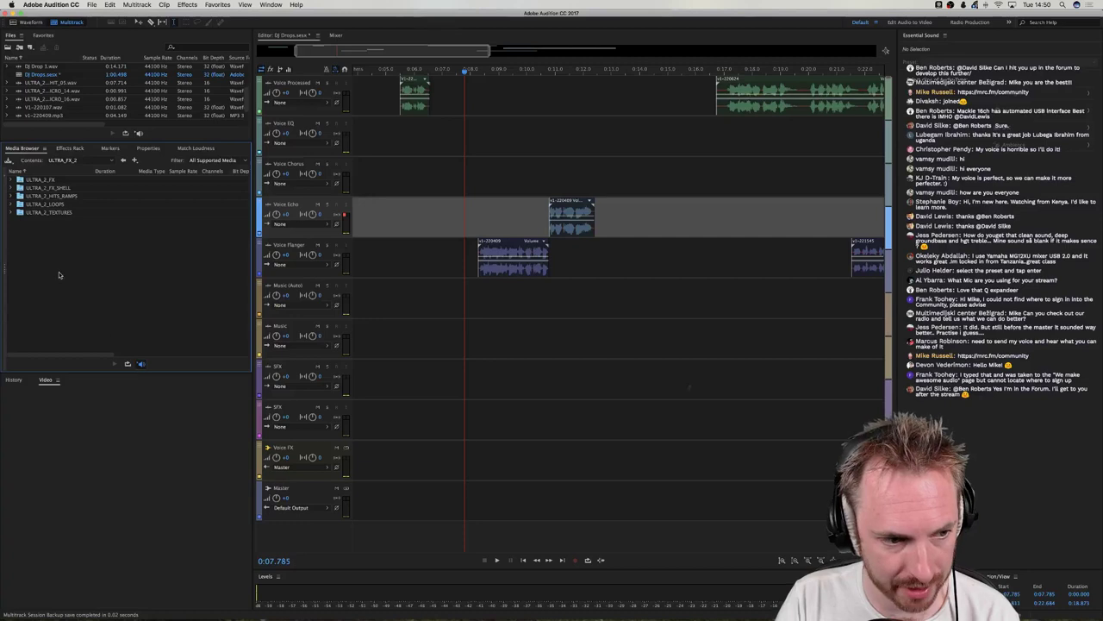
pyautogui.doubleClick(47, 196)
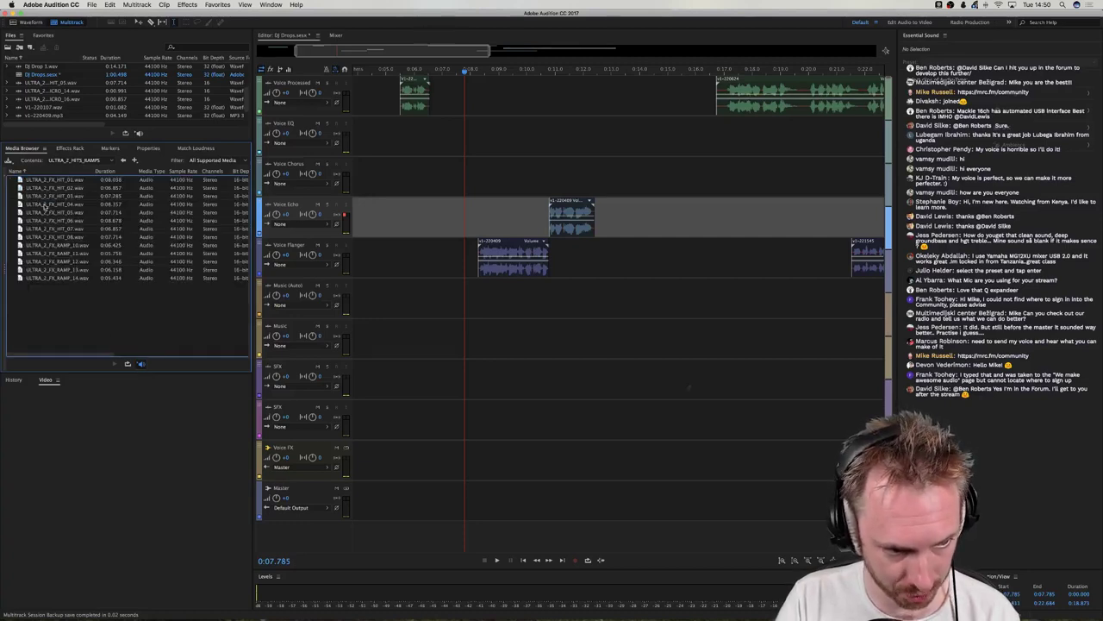
pyautogui.moveTo(260, 313); pyautogui.dragTo(534, 313)
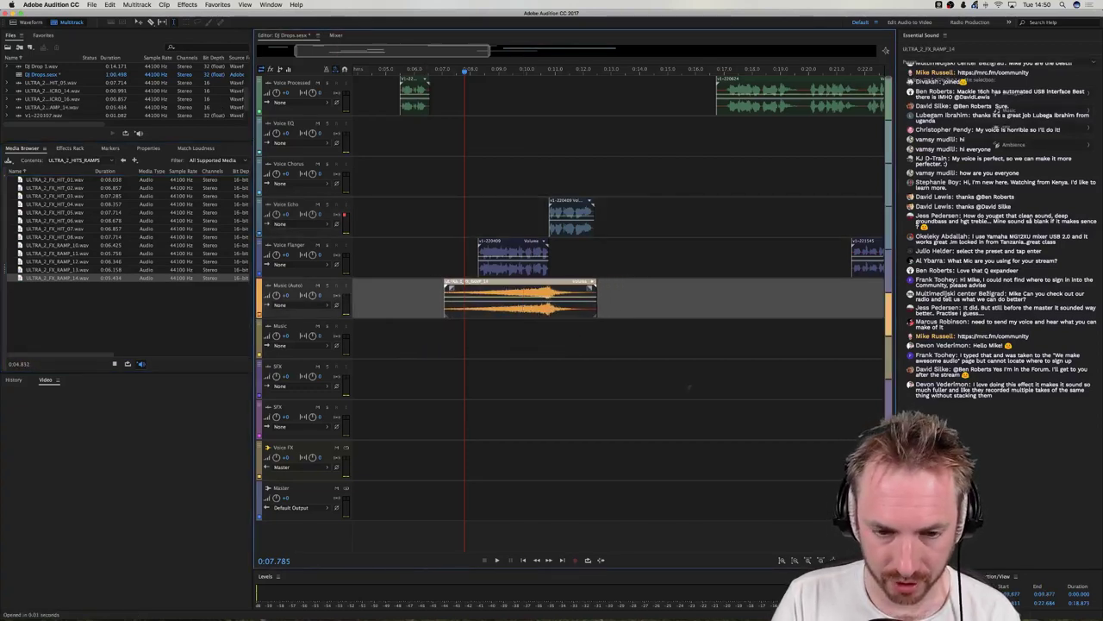
# Shift the Voice Flanger clip slightly earlier to leave a short gap before the Voice Echo clip, and preview from about 10.3 seconds.
pyautogui.click(525, 90)
pyautogui.scroll(3, 541, 73)
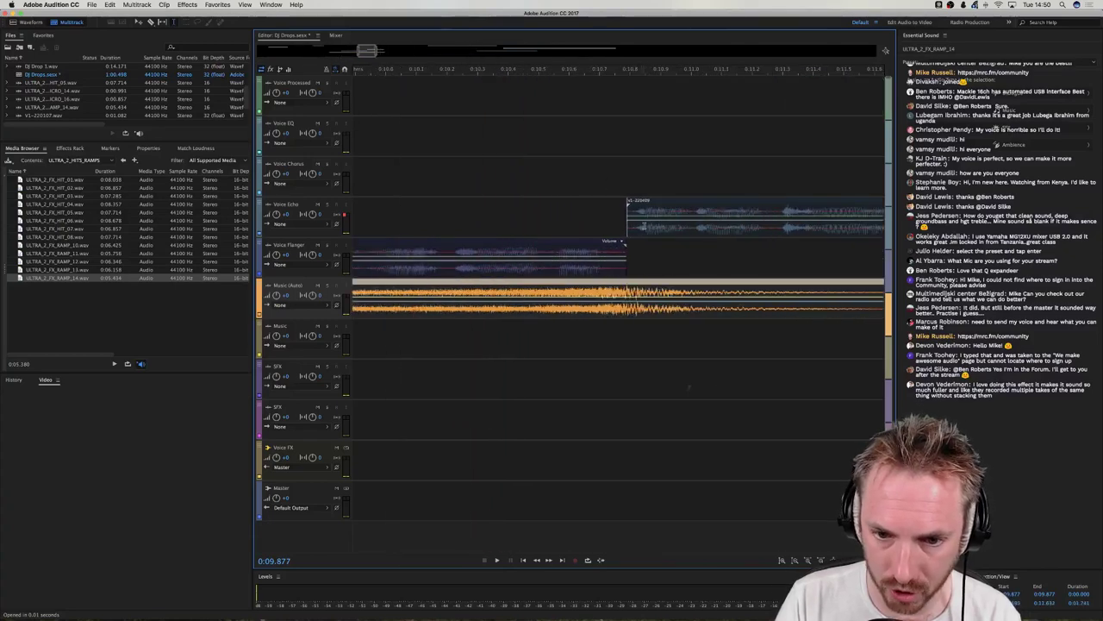
pyautogui.moveTo(644, 226); pyautogui.dragTo(577, 247)
pyautogui.click(472, 168)
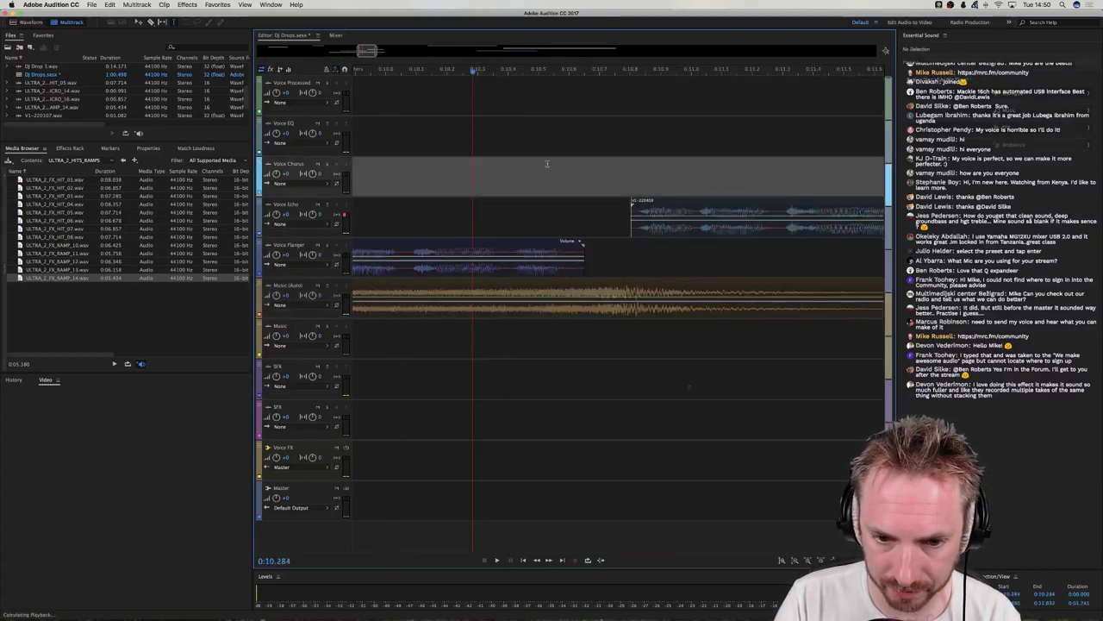
# Shift the Voice Echo clip slightly earlier, closer to the end of the Voice Flanger clip, and preview from about 10.6 seconds.
pyautogui.press('space')
pyautogui.press('space')
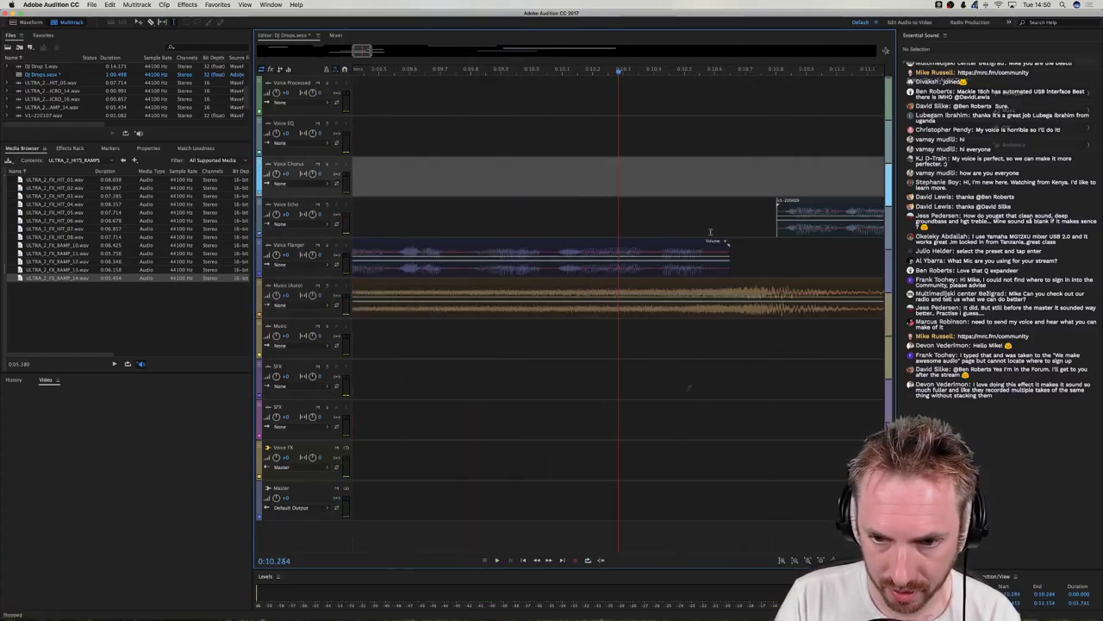
pyautogui.moveTo(779, 204); pyautogui.dragTo(755, 203)
pyautogui.click(727, 163)
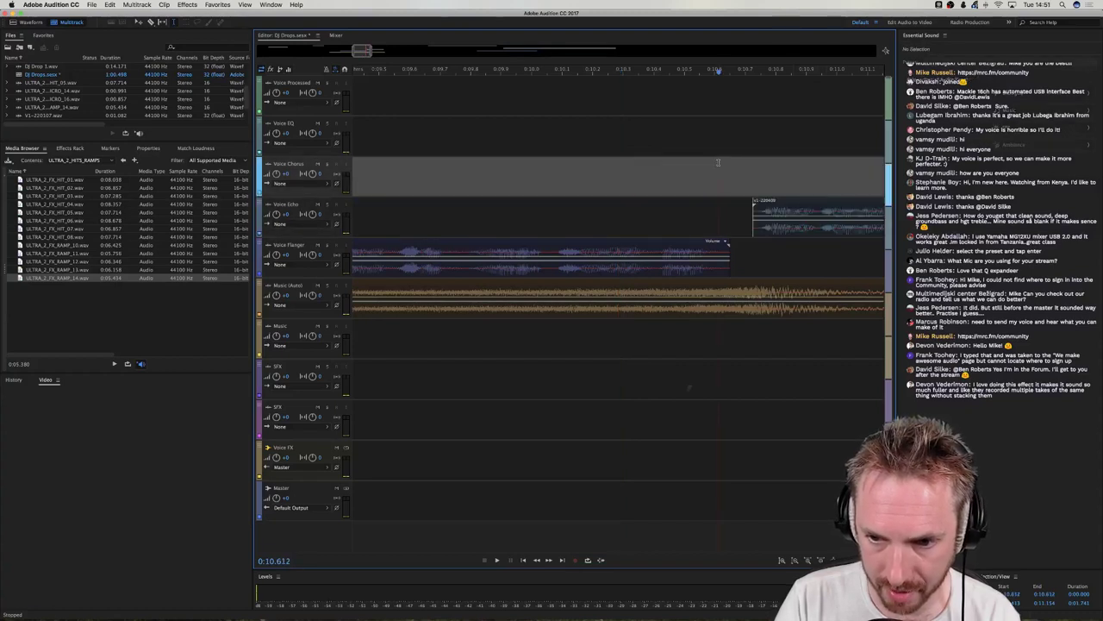
pyautogui.press('space')
pyautogui.scroll(-6, 743, 71)
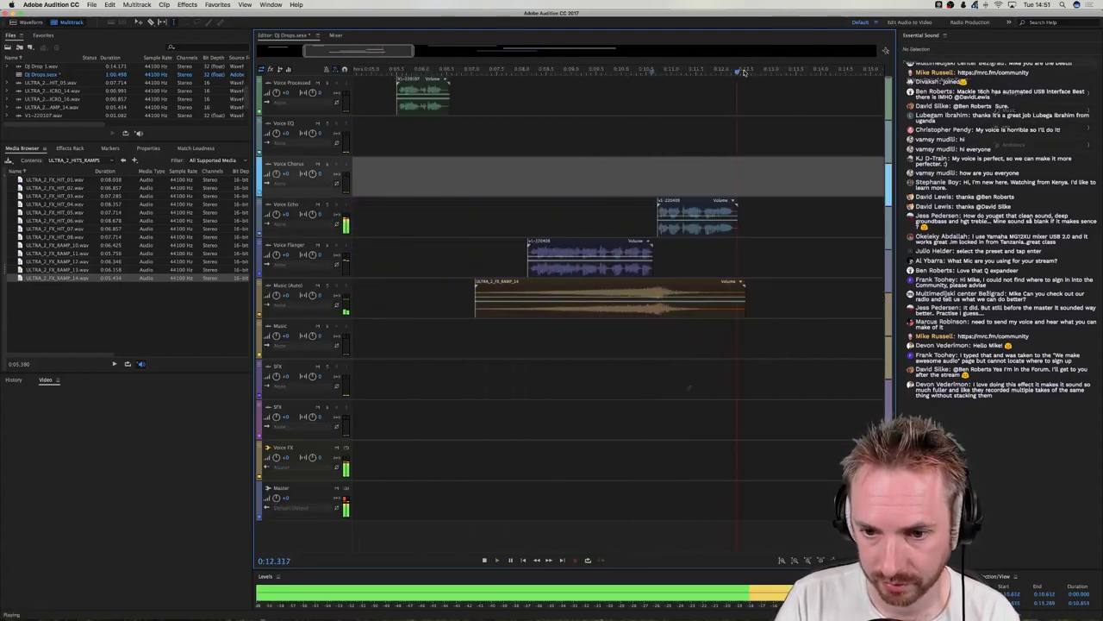
pyautogui.press('space')
# Try shifting the Voice Flanger clip slightly earlier, and preview the transition from about 10.3 seconds.
pyautogui.moveTo(656, 256); pyautogui.dragTo(649, 256)
pyautogui.click(640, 216)
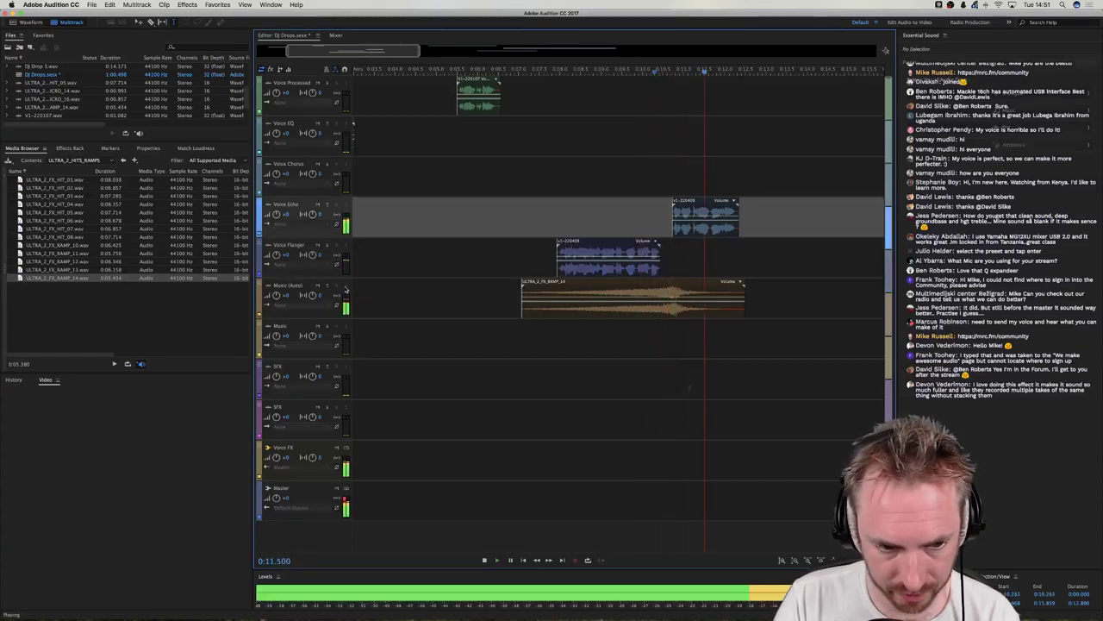
pyautogui.press('space')
# Lower the Music (Auto) volume to -1.3, and move the ULTRA_2_FX_RAMP_14 clip to the first SFX track with its volume at -6.
pyautogui.moveTo(275, 300); pyautogui.dragTo(275, 302)
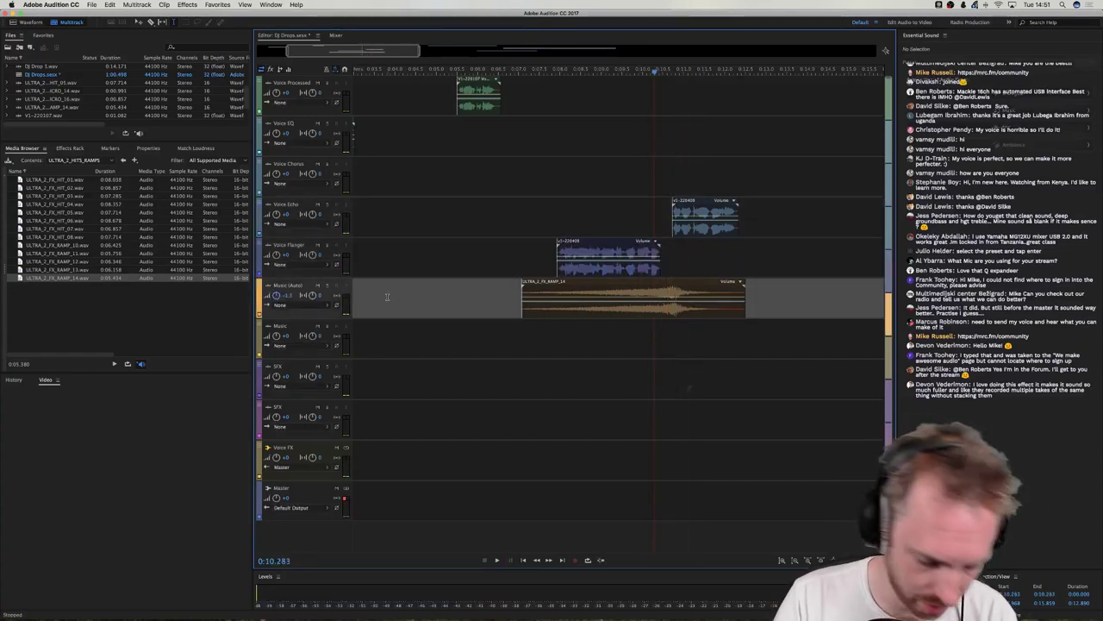
pyautogui.hotkey('alt', '.')
pyautogui.moveTo(636, 289); pyautogui.dragTo(637, 387)
pyautogui.click(274, 377)
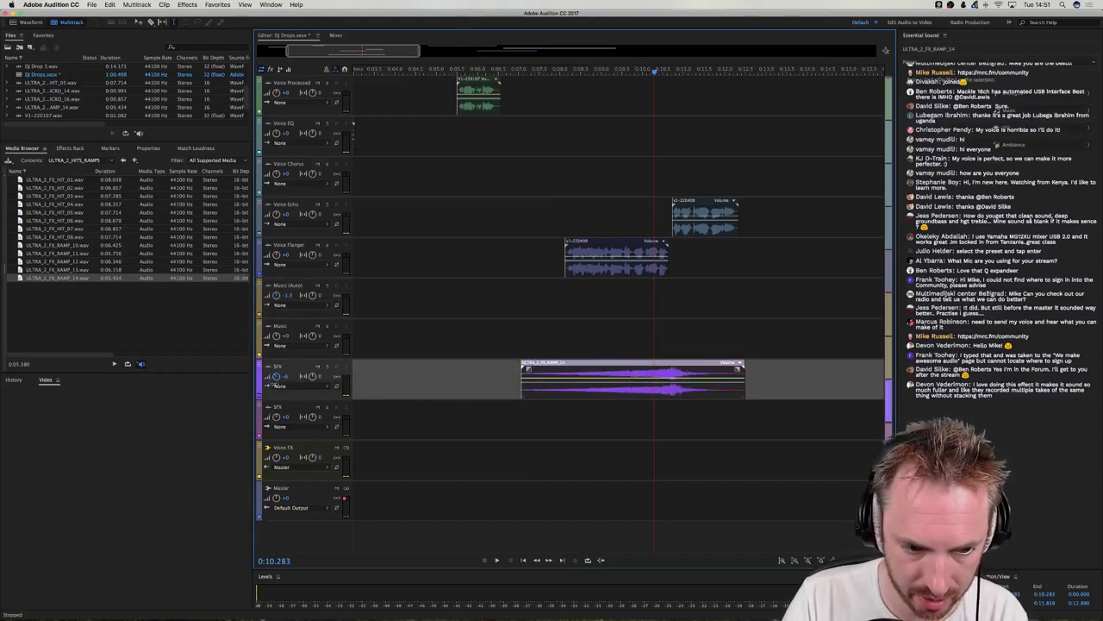
pyautogui.click(688, 344)
pyautogui.press('space')
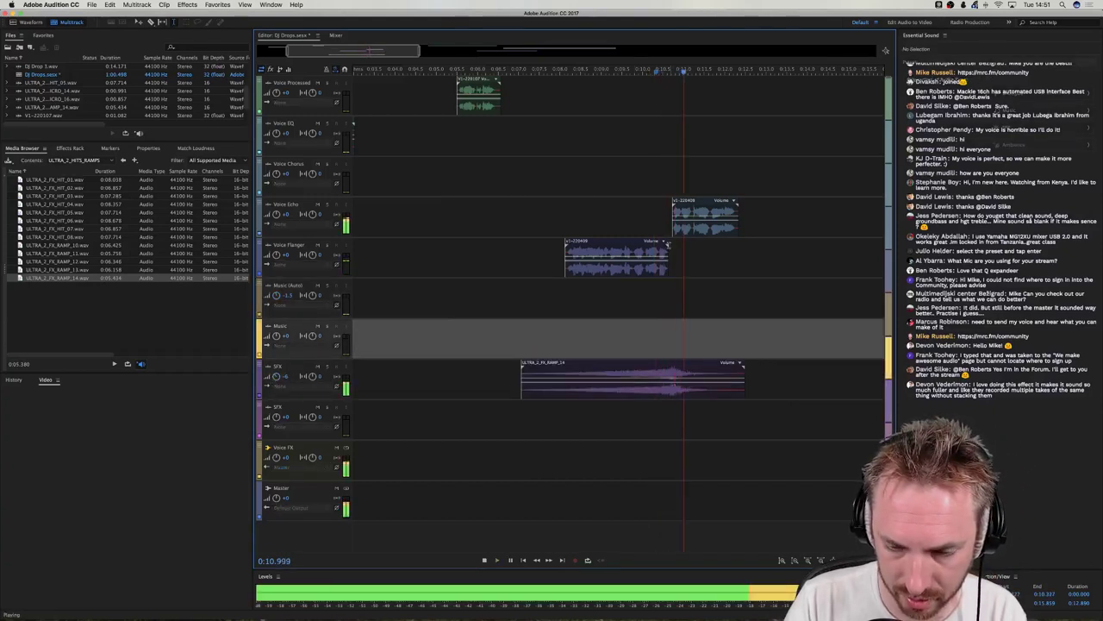
# Shift the Voice Flanger clip slightly earlier and preview the arrangement from about 7.8 seconds.
pyautogui.moveTo(646, 242); pyautogui.dragTo(642, 242)
pyautogui.press('space')
pyautogui.click(552, 298)
pyautogui.press('space')
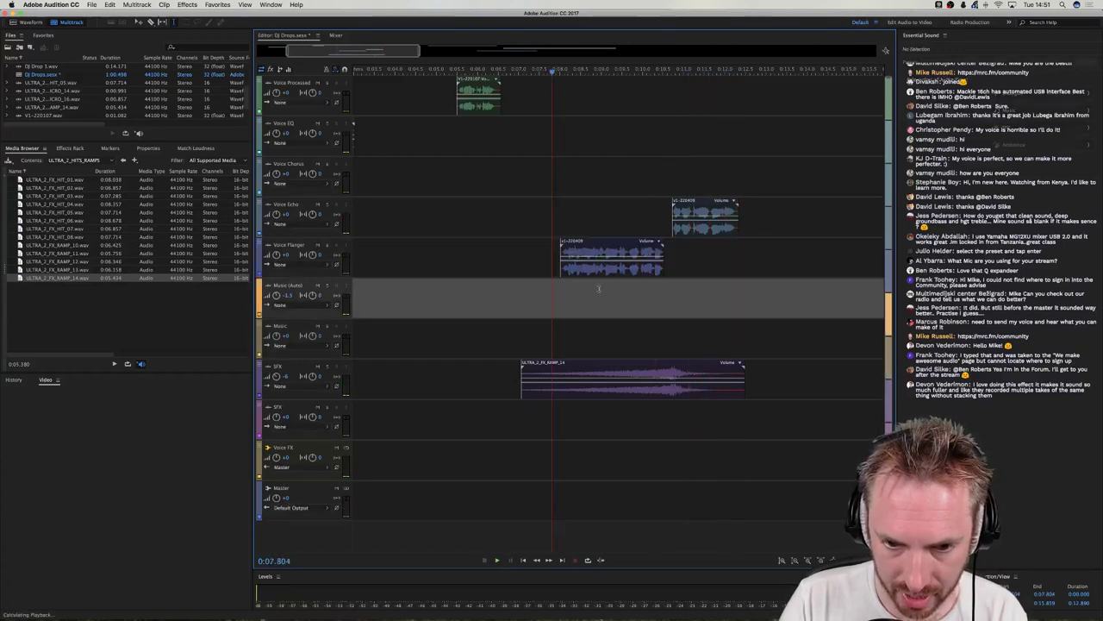
pyautogui.scroll(3, 609, 71)
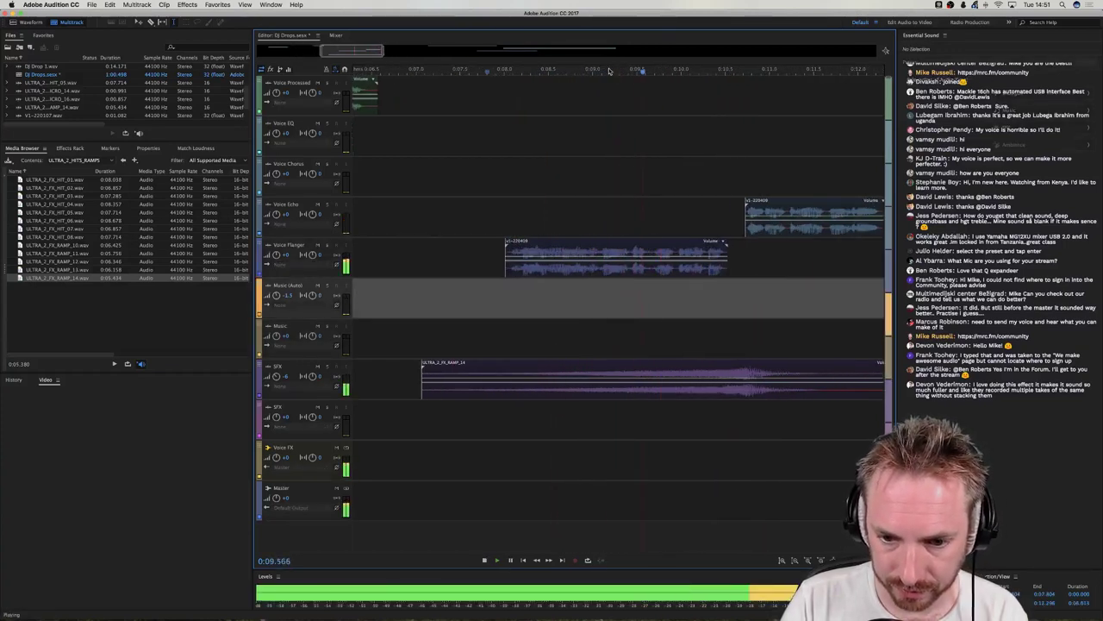
pyautogui.press('space')
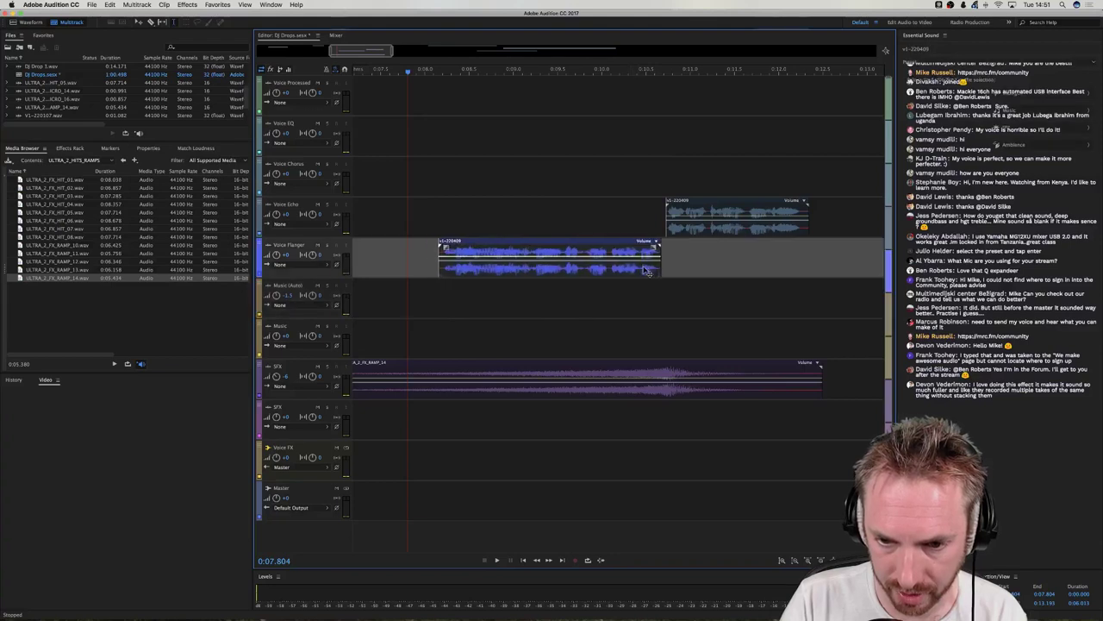
# Shift the Voice Flanger clip later so it ends where the Voice Echo clip begins, and preview from about 10.3 seconds.
pyautogui.moveTo(616, 276); pyautogui.dragTo(628, 278)
pyautogui.click(627, 281)
pyautogui.press('space')
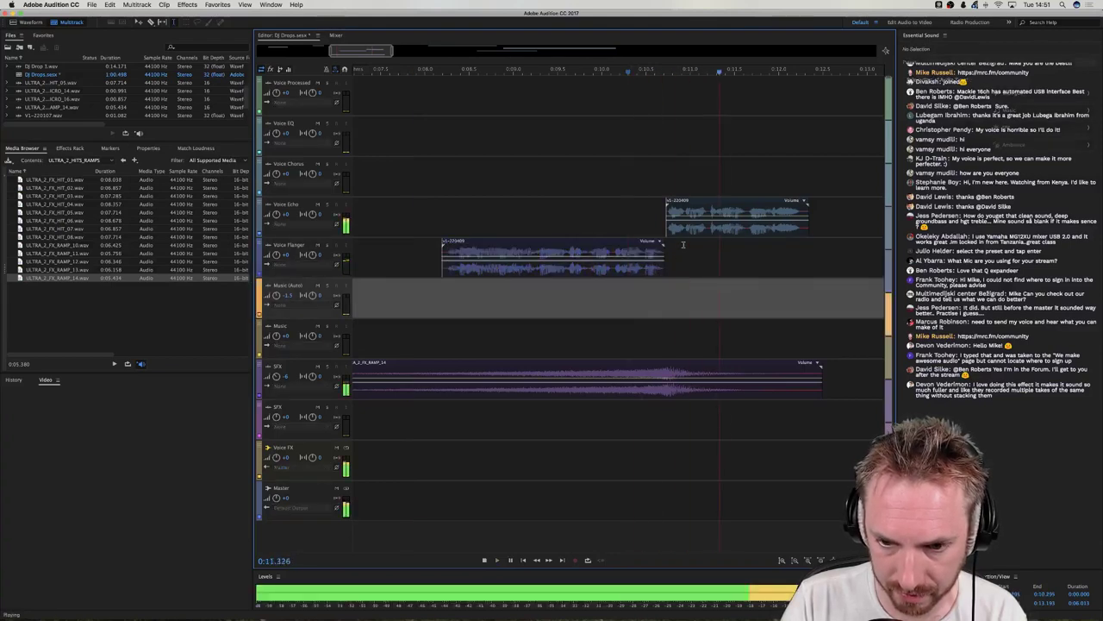
pyautogui.press('space')
# Lower the ULTRA_2_FX_RAMP_14 clip's volume envelope from its peak at about 10.7 seconds, and preview from about 10 seconds.
pyautogui.click(666, 380)
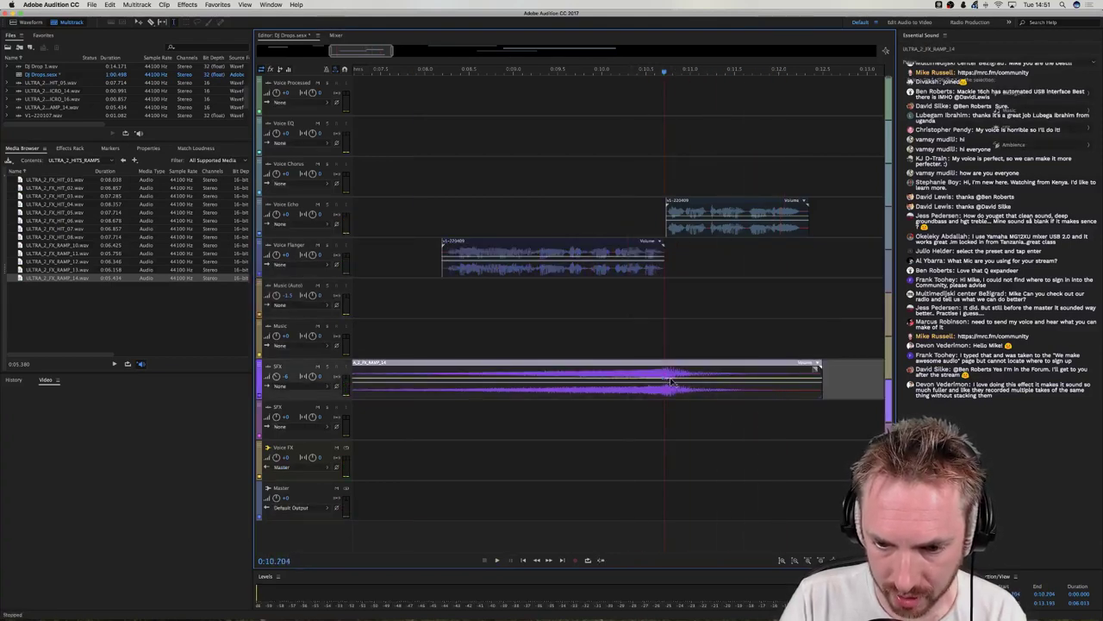
pyautogui.moveTo(671, 381); pyautogui.dragTo(671, 385)
pyautogui.click(602, 324)
pyautogui.press('space')
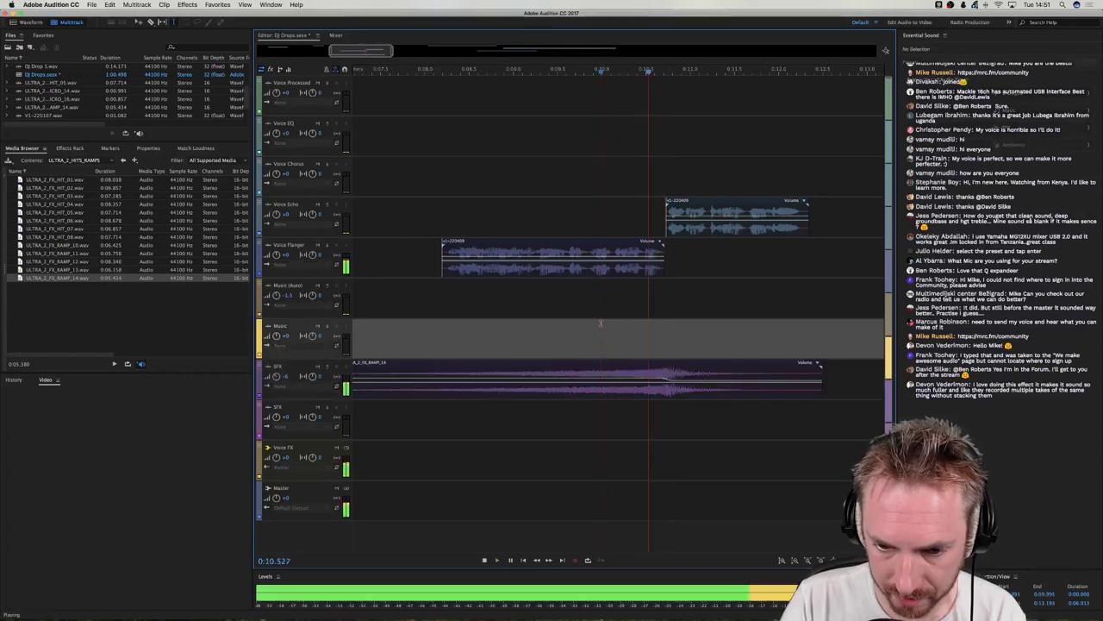
pyautogui.press('space')
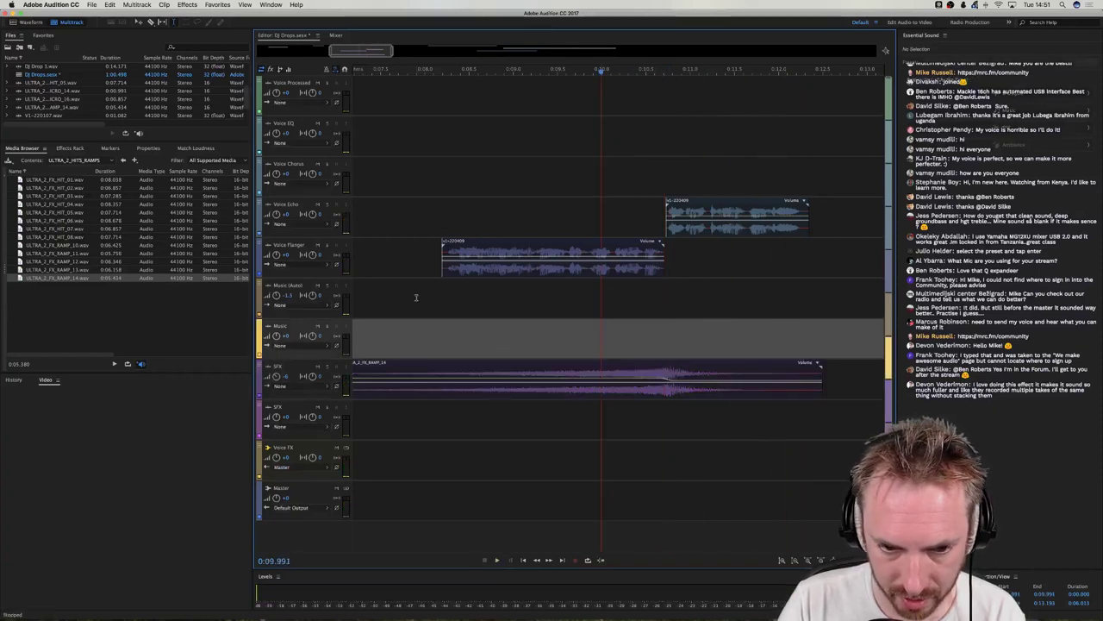
pyautogui.click(419, 297)
pyautogui.press('space')
pyautogui.press('space')
pyautogui.hscroll(-2, 456, 267)
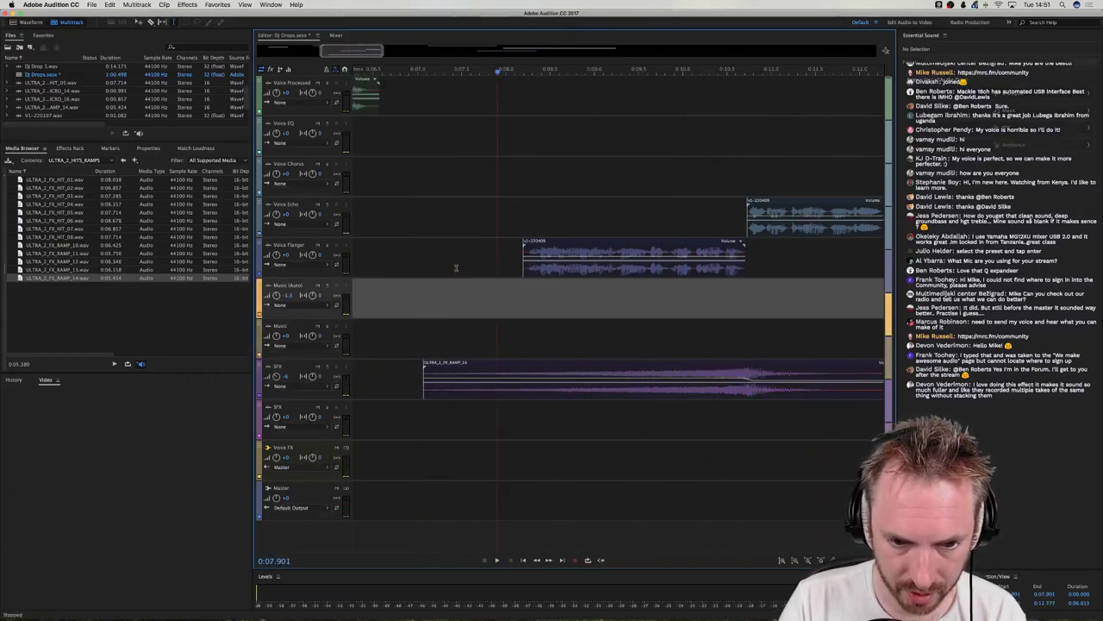
# Trim the Voice Flanger clip's start, lay four copies of its opening fragment before it as a stutter, and preview from about 6.9 seconds.
pyautogui.moveTo(560, 268); pyautogui.dragTo(537, 268)
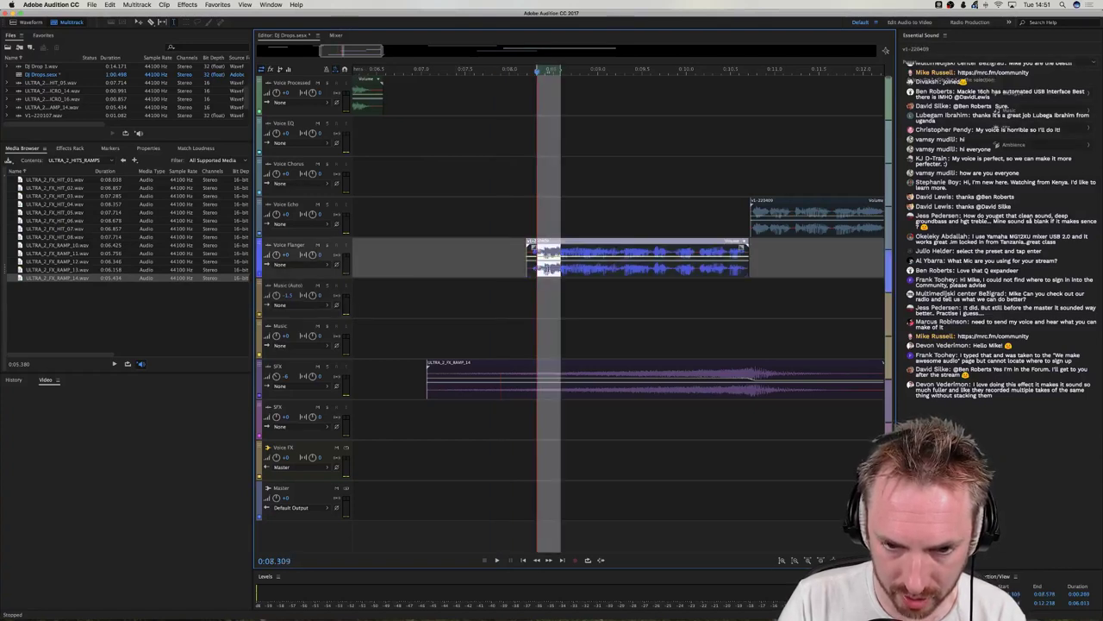
pyautogui.click(553, 267)
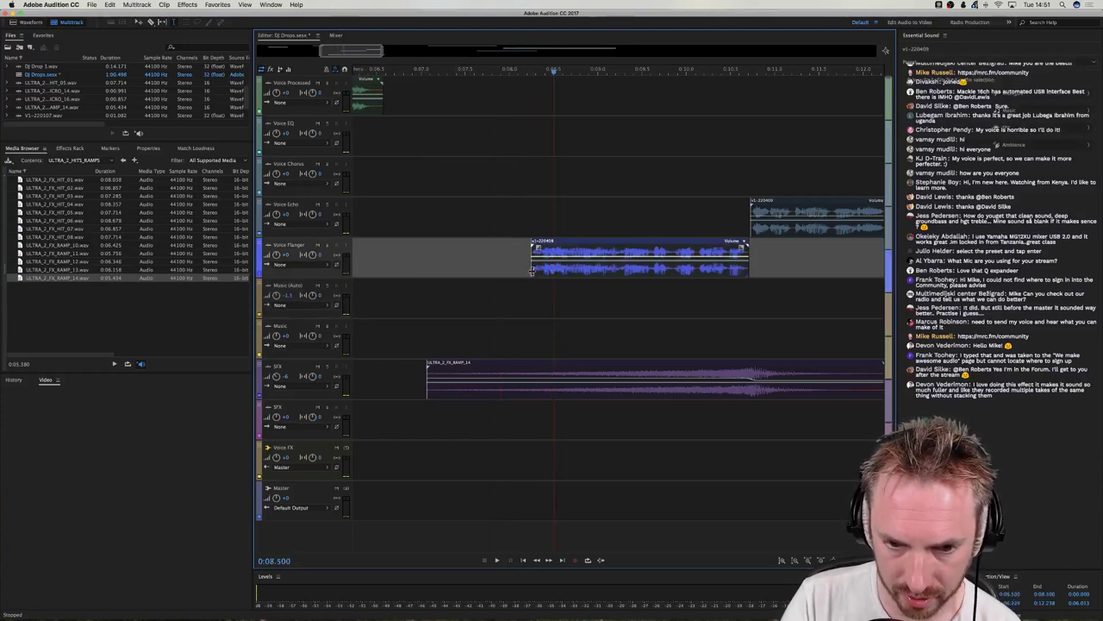
pyautogui.moveTo(556, 268); pyautogui.dragTo(481, 274)
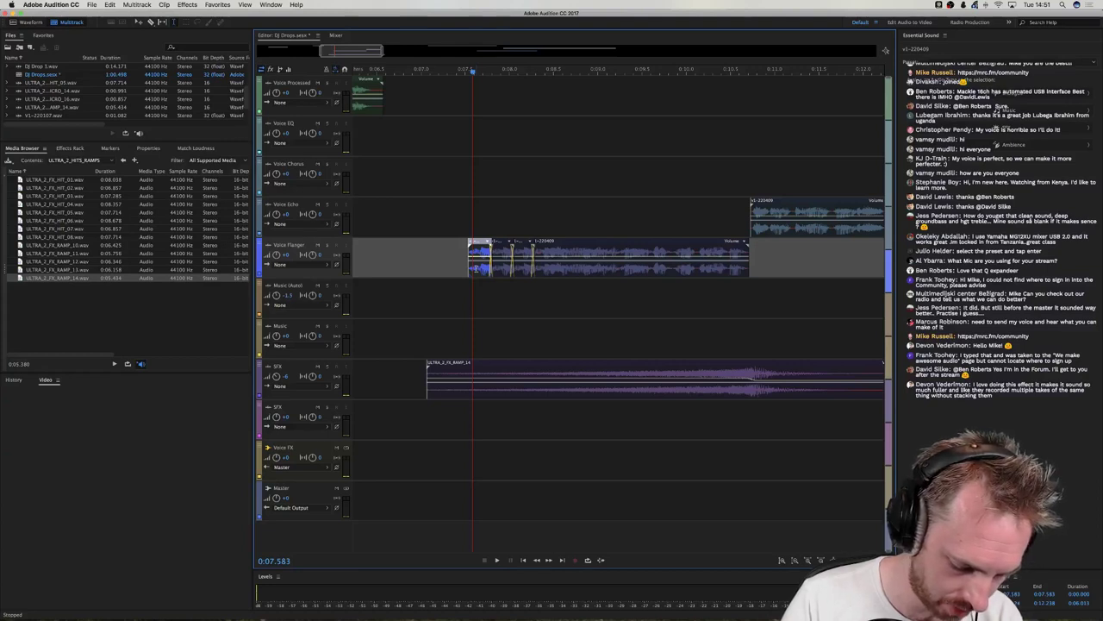
pyautogui.moveTo(468, 268); pyautogui.dragTo(462, 274)
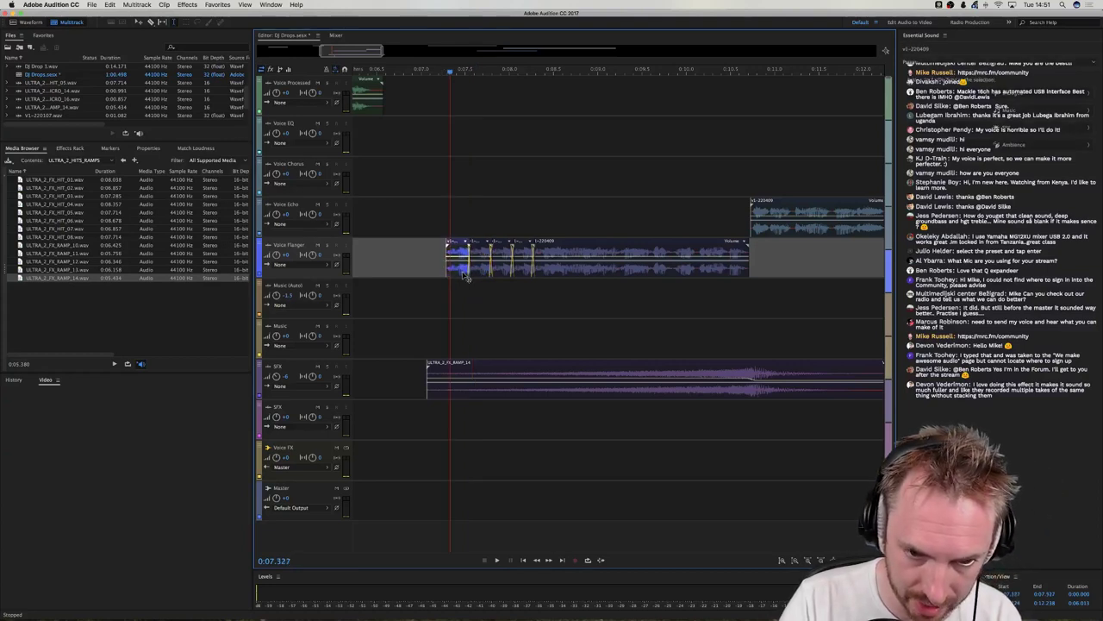
pyautogui.click(416, 266)
pyautogui.press('space')
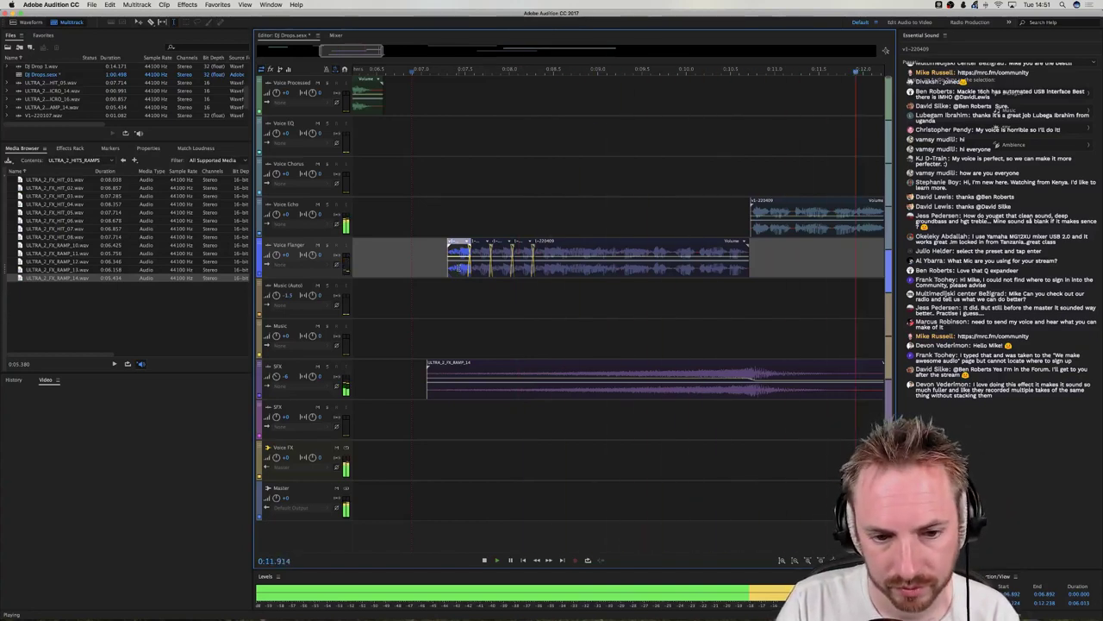
pyautogui.press('space')
pyautogui.press('space')
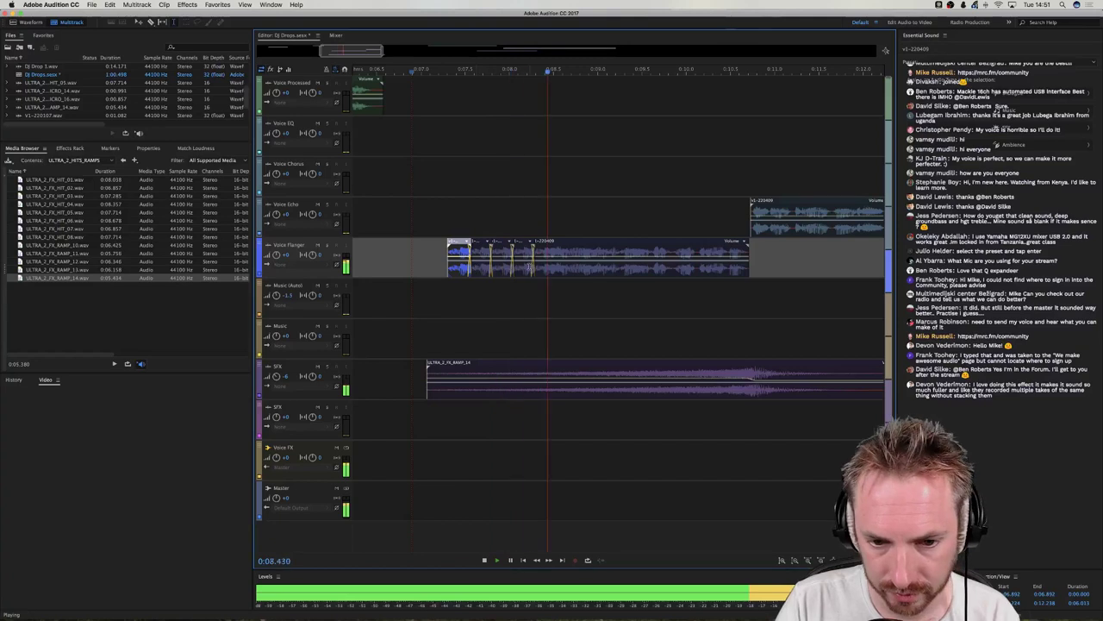
pyautogui.press('space')
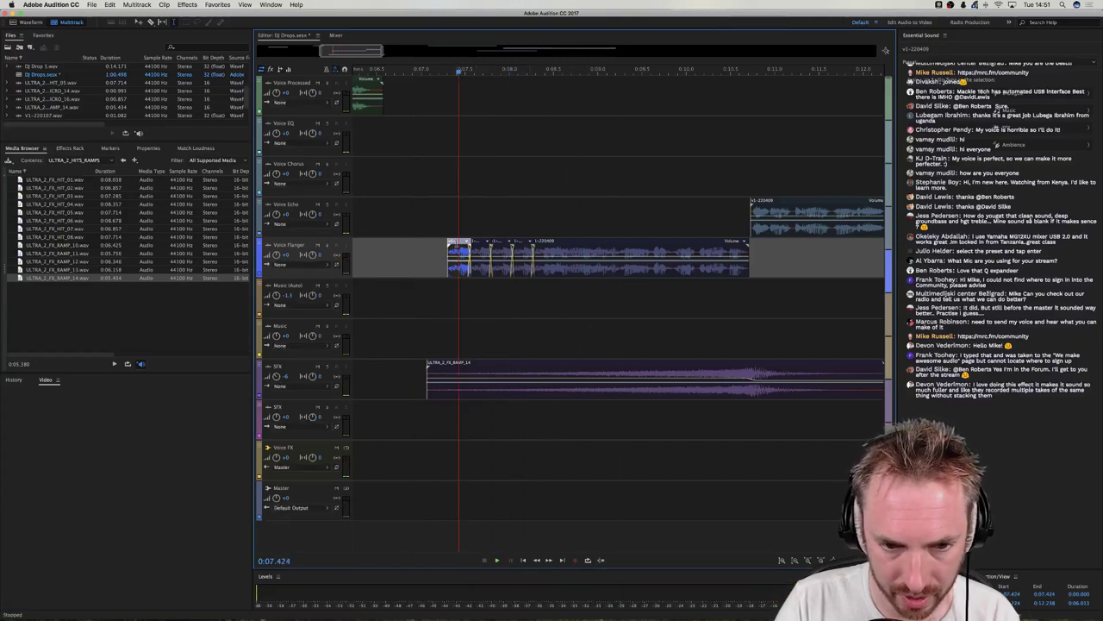
# Pan the stutter fragments on the Voice Flanger track alternately left and right, and preview from about 6.7 seconds.
pyautogui.click(475, 266)
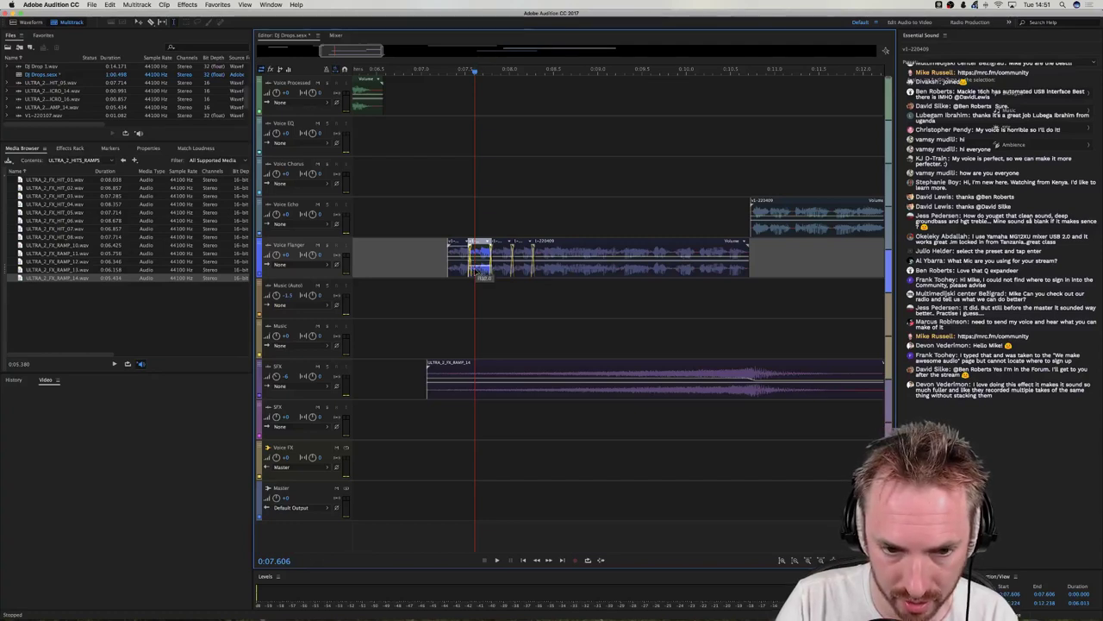
pyautogui.click(500, 266)
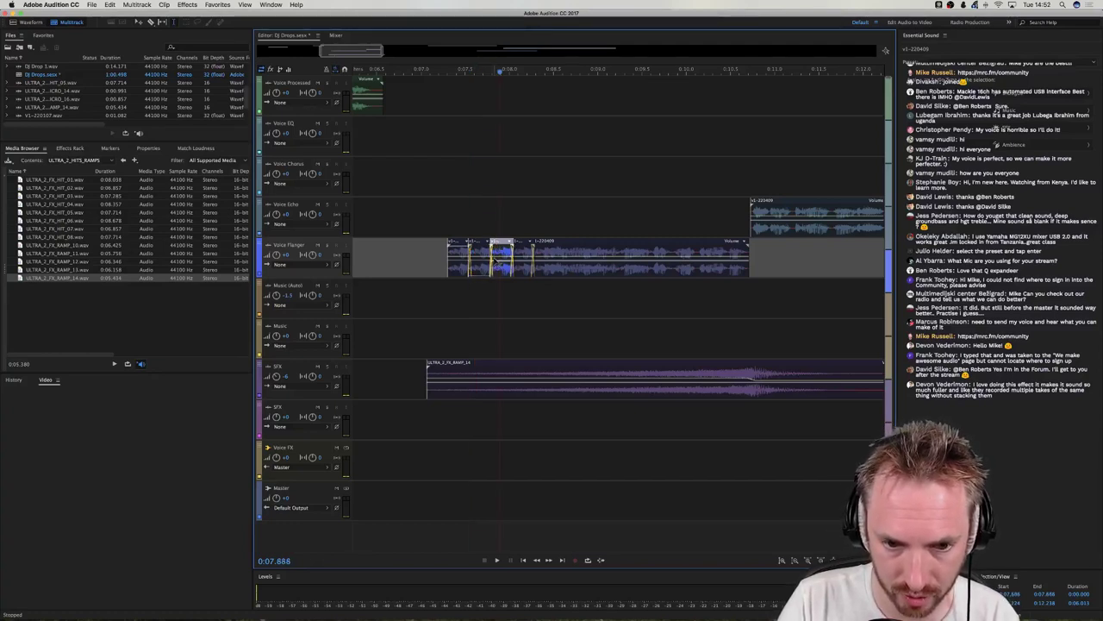
pyautogui.click(522, 259)
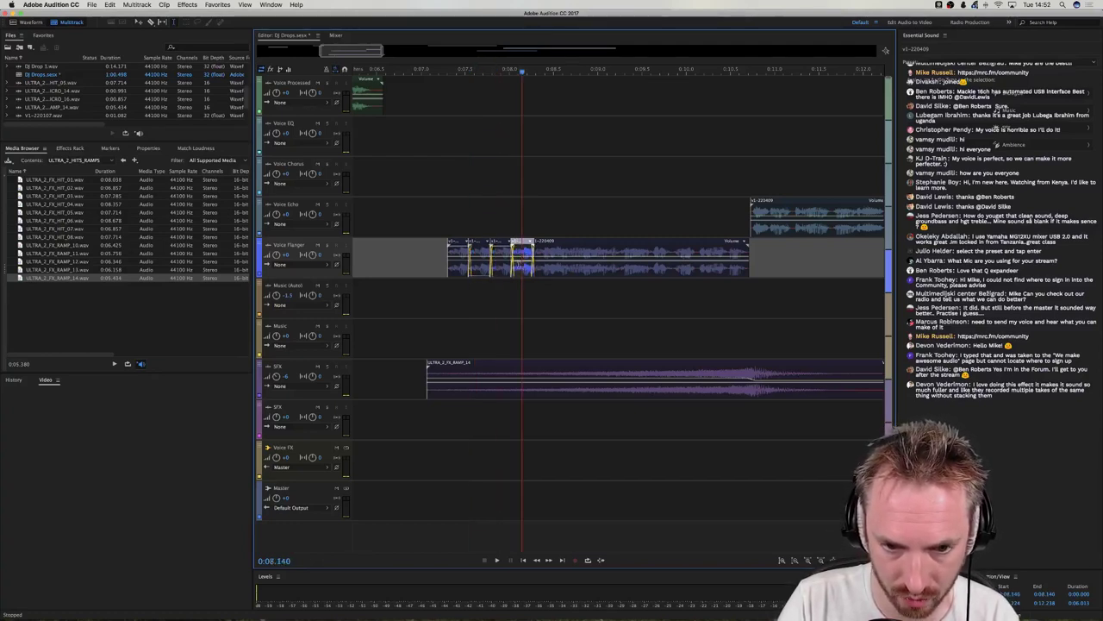
pyautogui.click(390, 277)
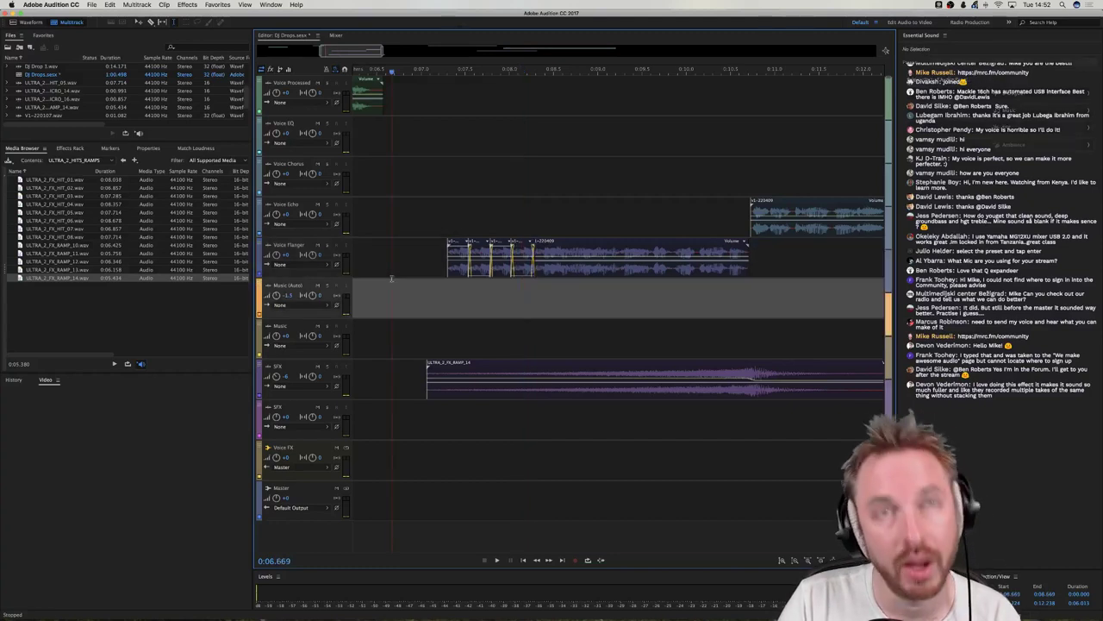
pyautogui.press('space')
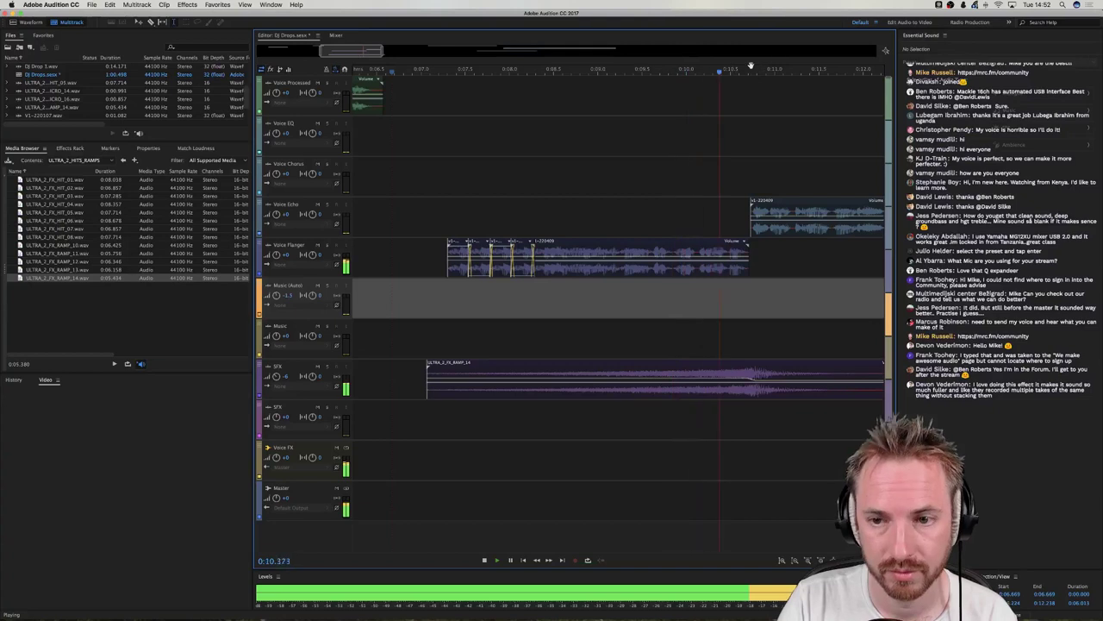
pyautogui.scroll(-4, 746, 73)
pyautogui.click(556, 216)
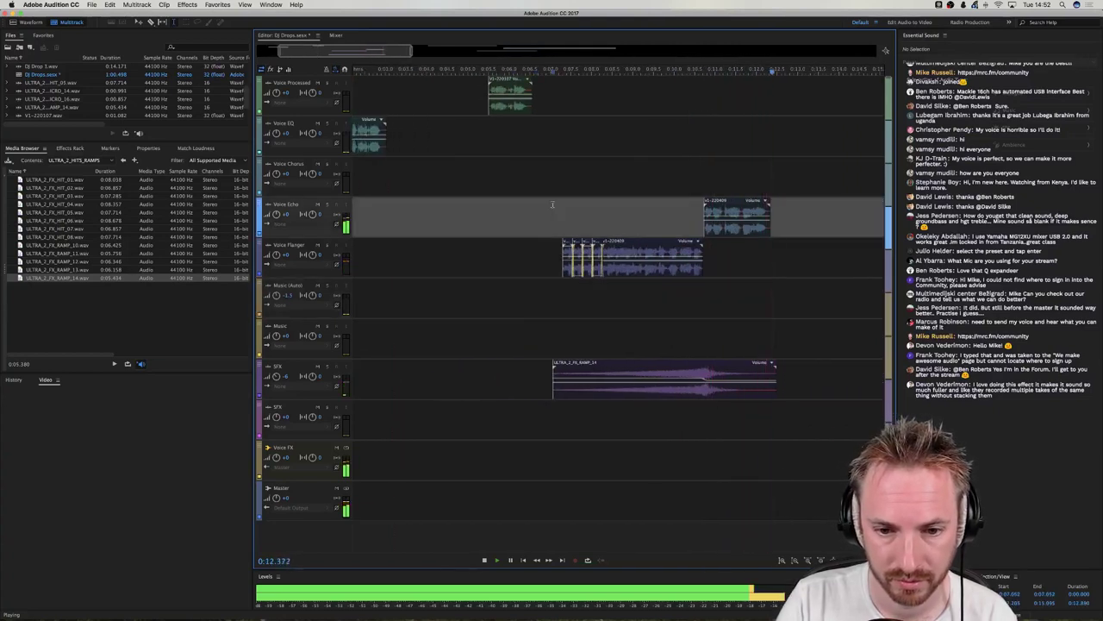
pyautogui.press('space')
# Open the ULTRA_2_FX_ folder inside ULTRA_FX_2 and audition its sound effects up to ULTRA_2_FX_058.wav.
pyautogui.click(93, 163)
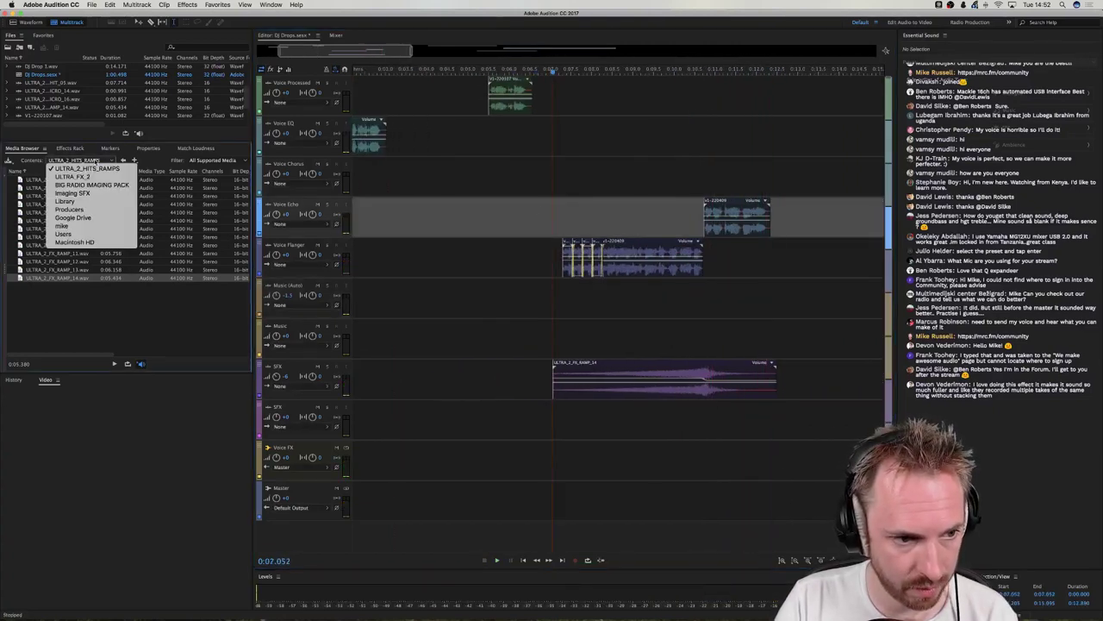
pyautogui.click(57, 207)
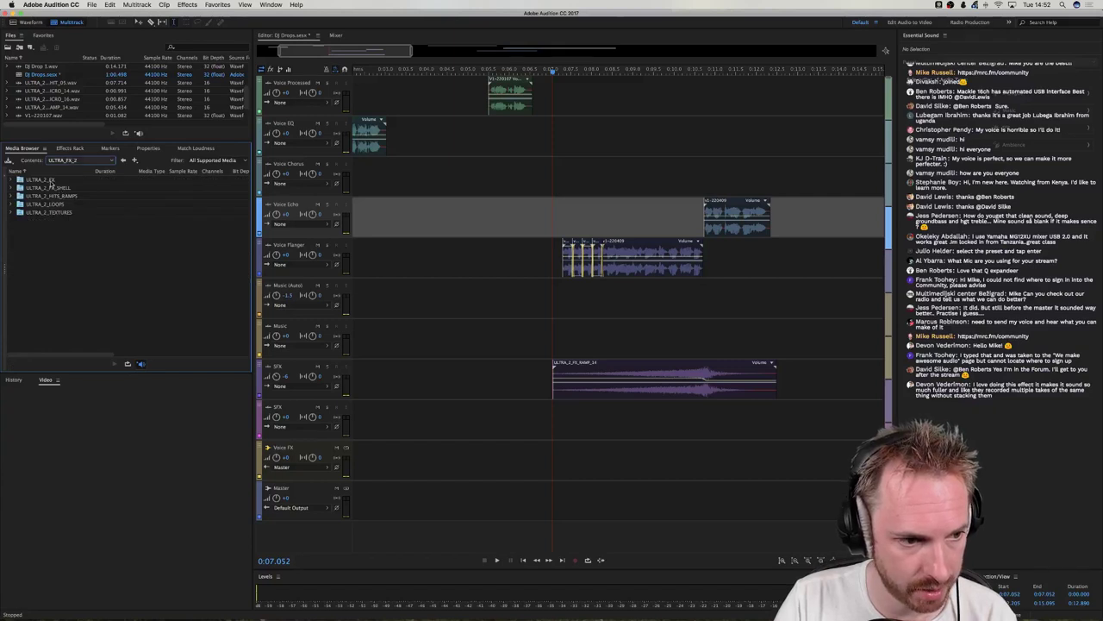
pyautogui.doubleClick(43, 179)
pyautogui.doubleClick(39, 180)
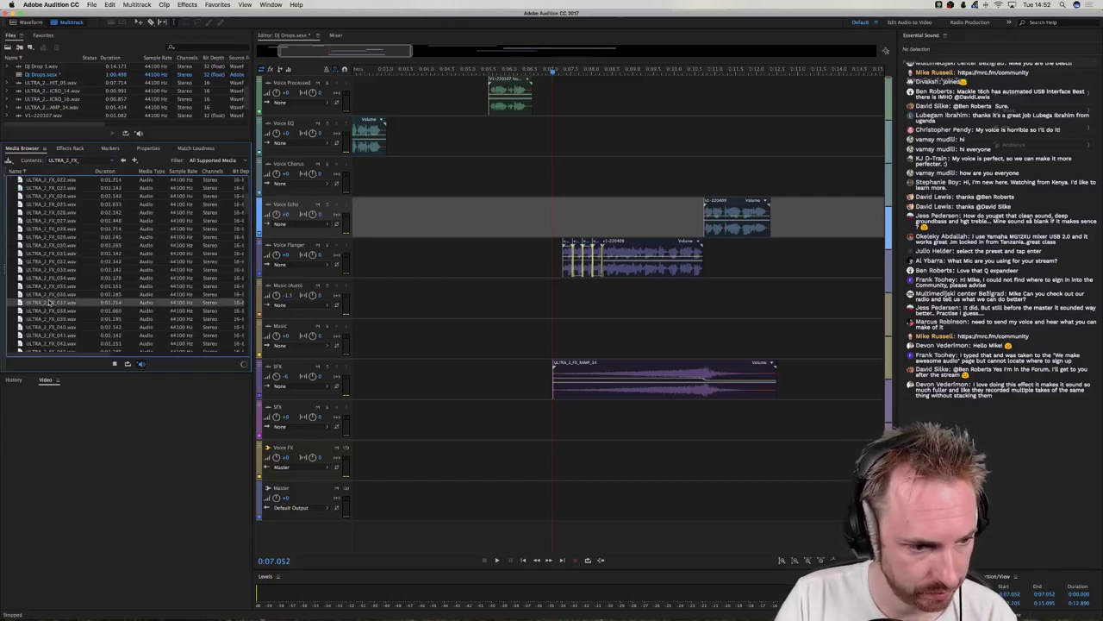
pyautogui.scroll(-3, 47, 303)
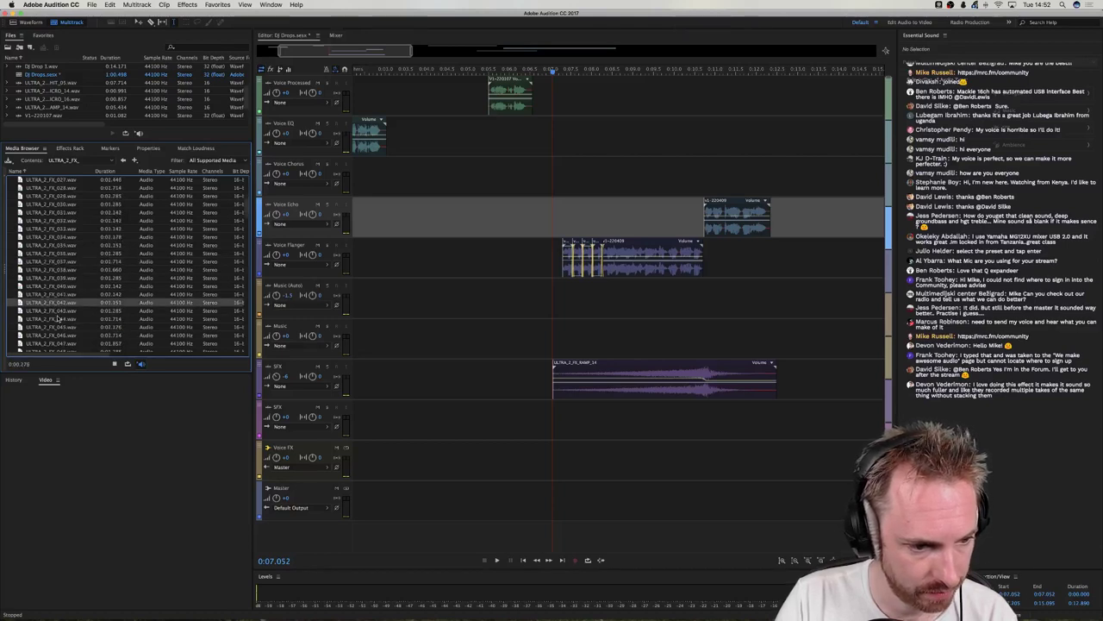
pyautogui.scroll(-5, 58, 318)
pyautogui.click(43, 318)
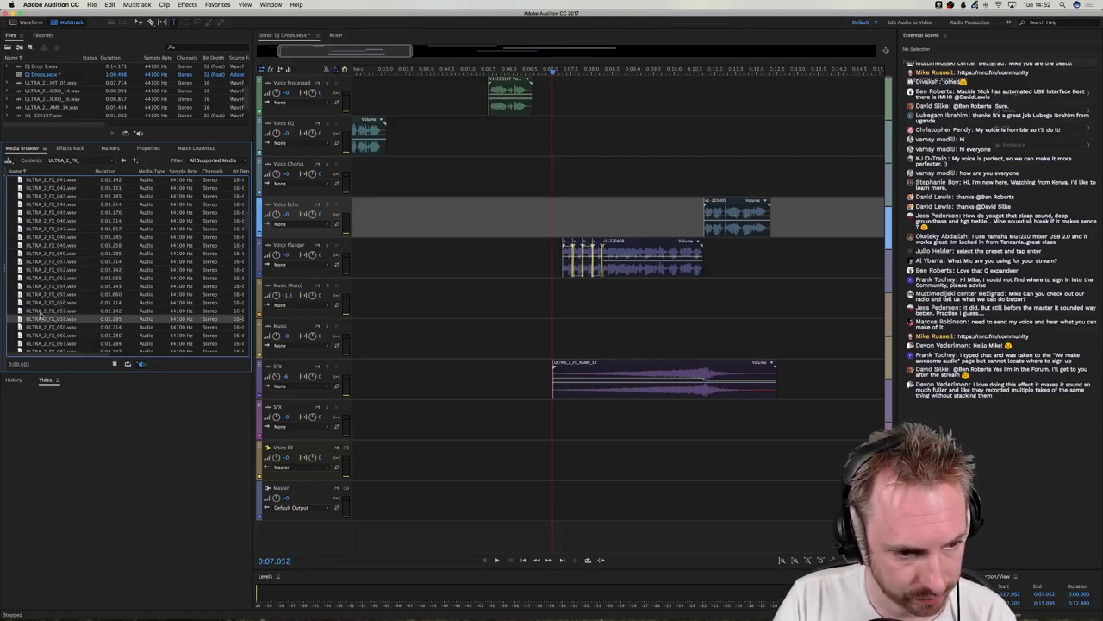
# Place ULTRA_2_FX_058.wav on the second SFX track at about 6.8 seconds, and preview from just before it.
pyautogui.moveTo(43, 318); pyautogui.dragTo(555, 421)
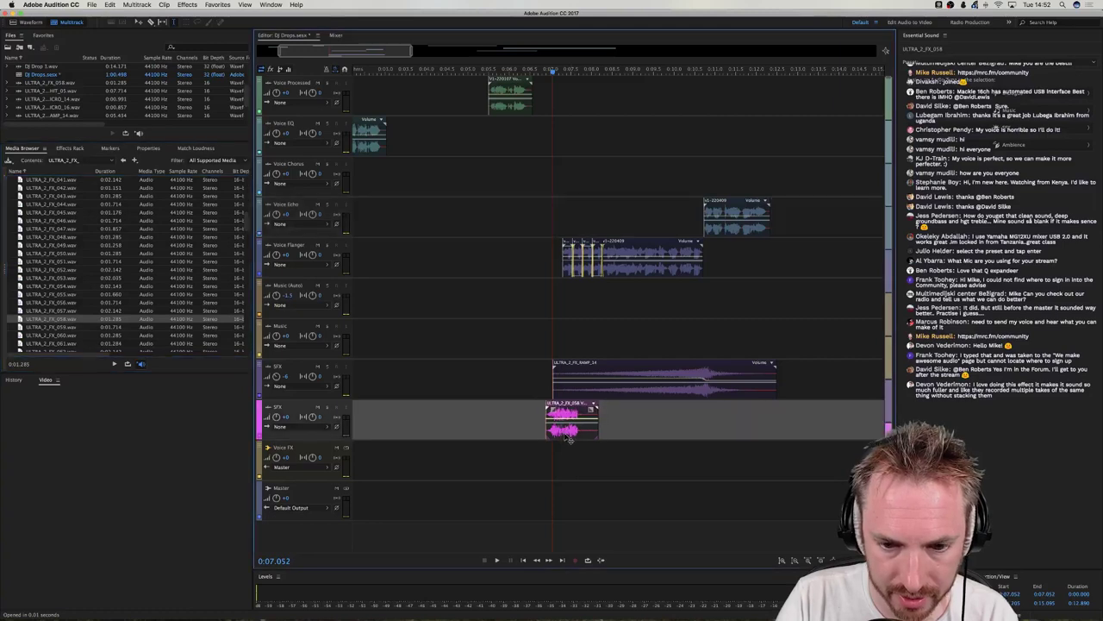
pyautogui.click(537, 372)
pyautogui.press('space')
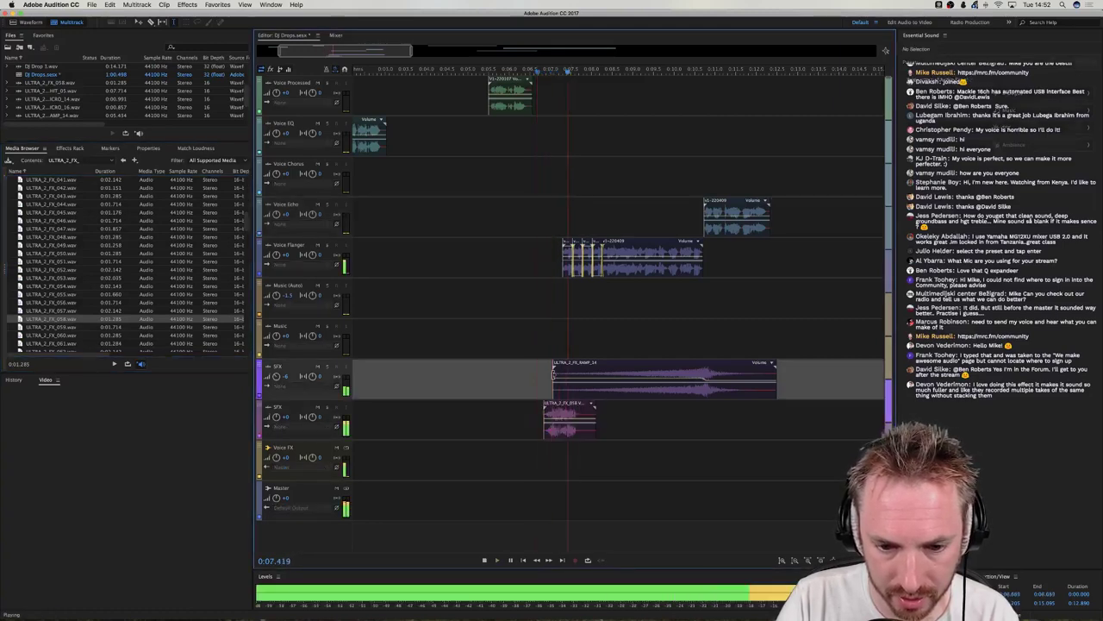
# Move the ULTRA_2_FX_058 clip earlier on the second SFX track to about 6.6 seconds, and preview from there.
pyautogui.press('space')
pyautogui.moveTo(571, 418); pyautogui.dragTo(546, 415)
pyautogui.press('space')
pyautogui.press('space')
pyautogui.click(534, 384)
pyautogui.press('space')
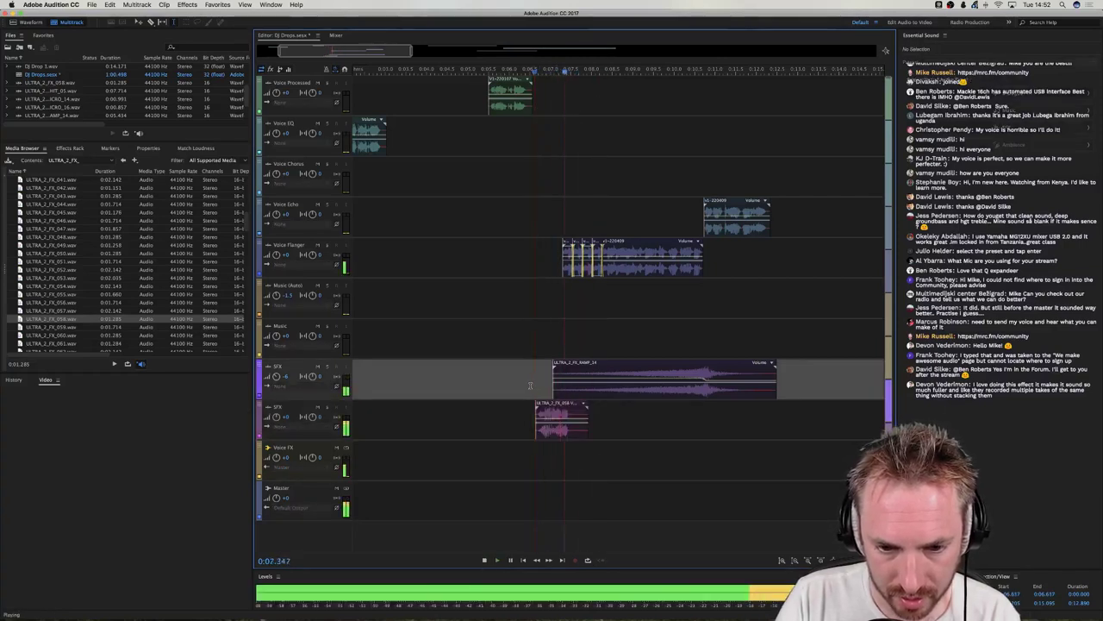
pyautogui.press('space')
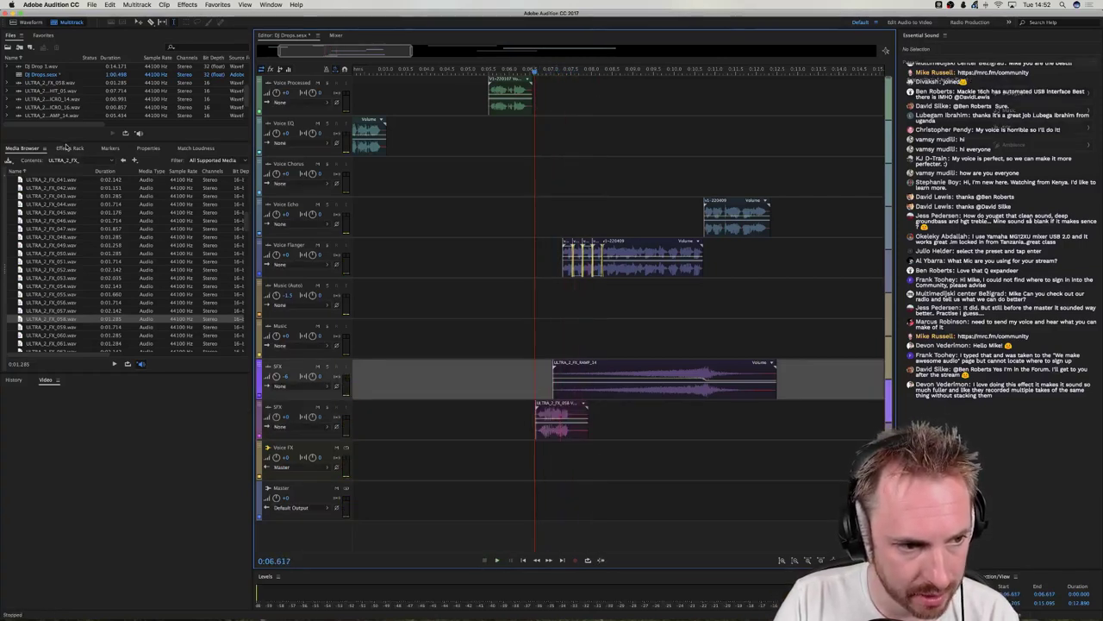
# Open the House-Techno folder in Music Beds and audition its tracks up to the first 025 full mix.
pyautogui.click(68, 159)
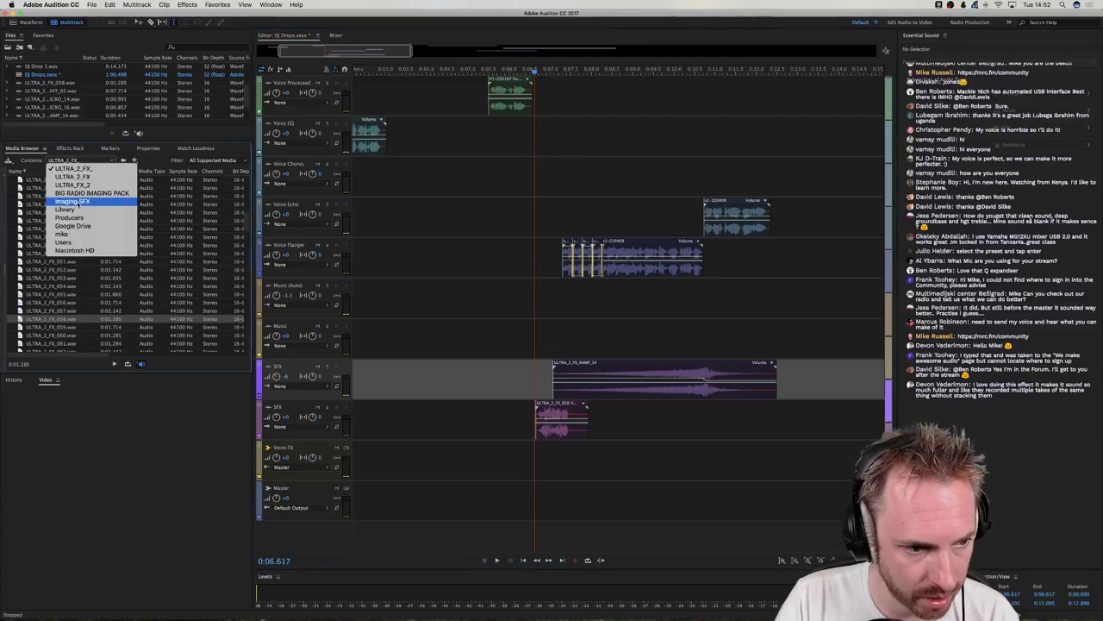
pyautogui.click(78, 202)
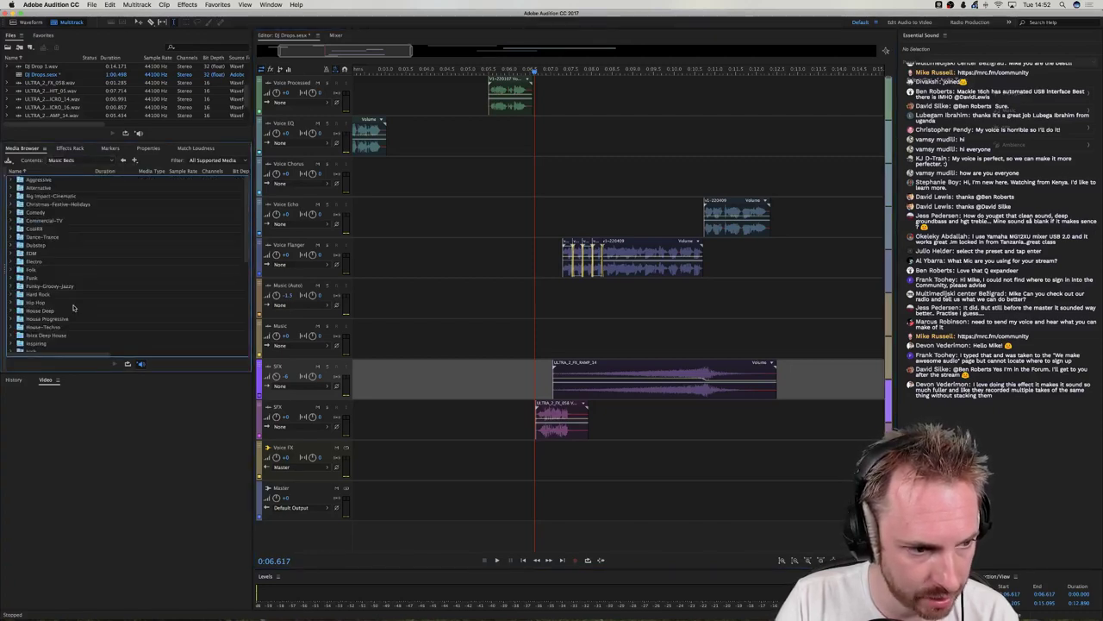
pyautogui.doubleClick(53, 326)
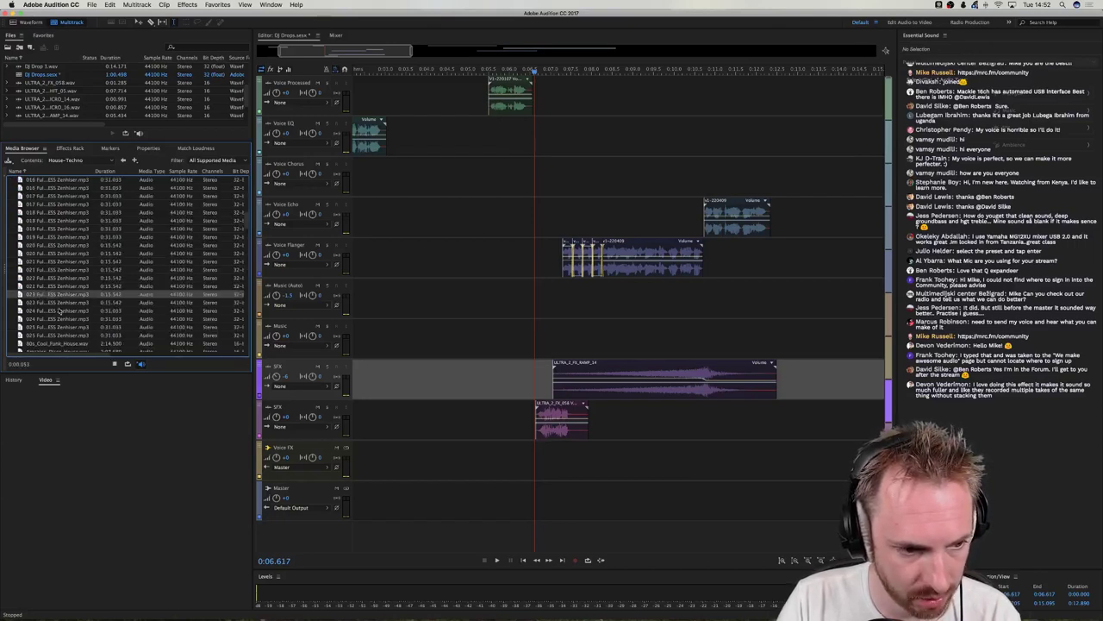
pyautogui.scroll(-3, 54, 298)
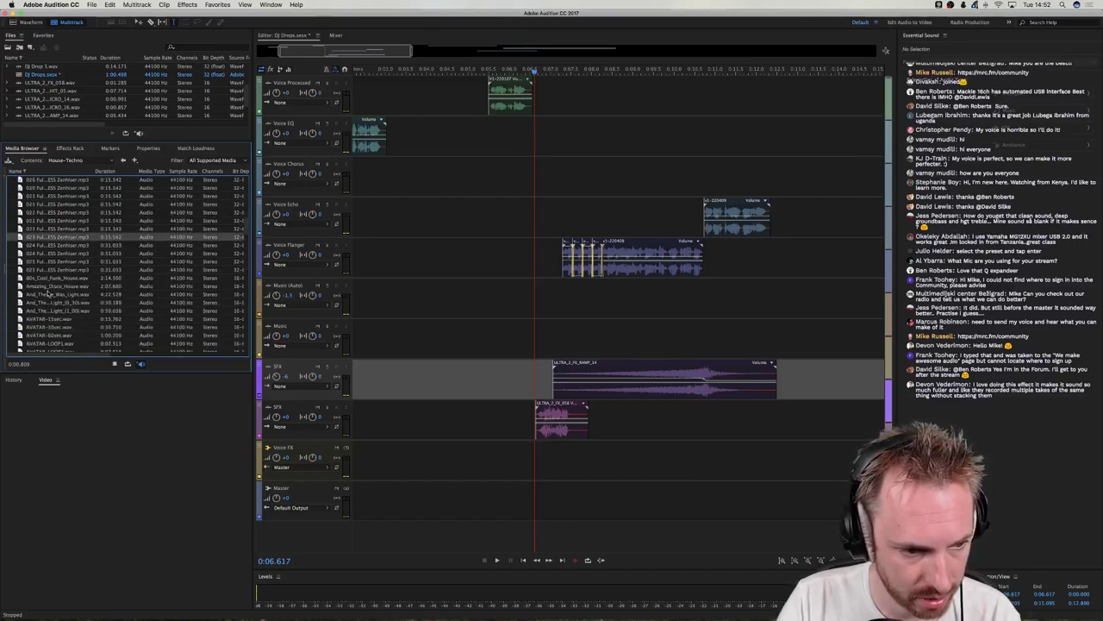
pyautogui.click(45, 220)
pyautogui.click(49, 262)
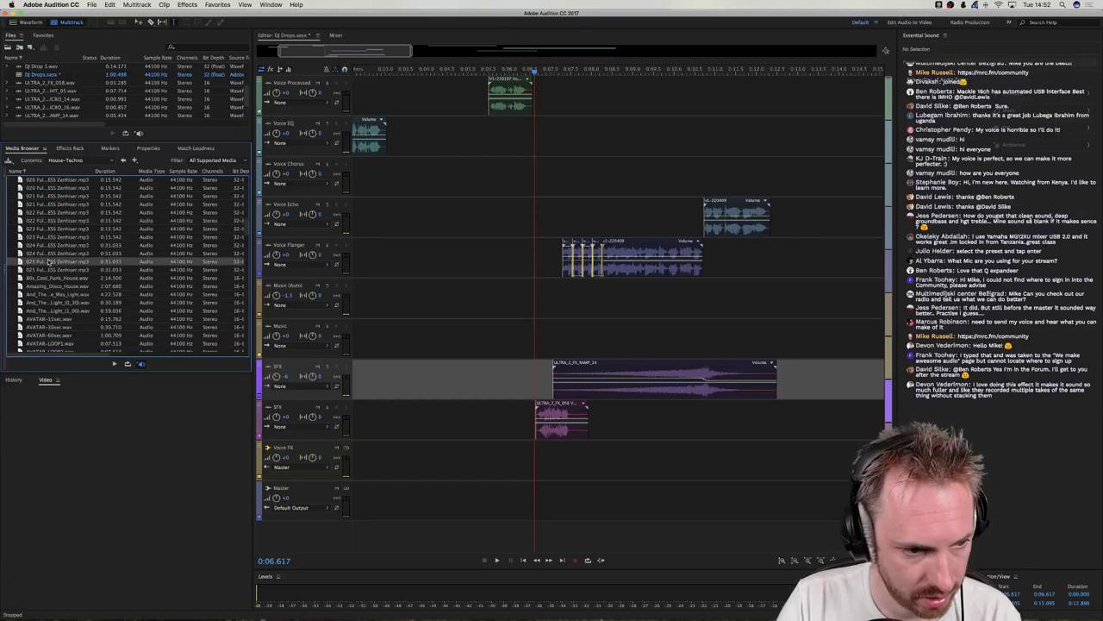
# Add the 025 full mix to a new track at about 7.3 seconds, and shift the Voice Processed clip back to about 3 seconds.
pyautogui.moveTo(48, 263); pyautogui.dragTo(559, 469)
pyautogui.click(507, 458)
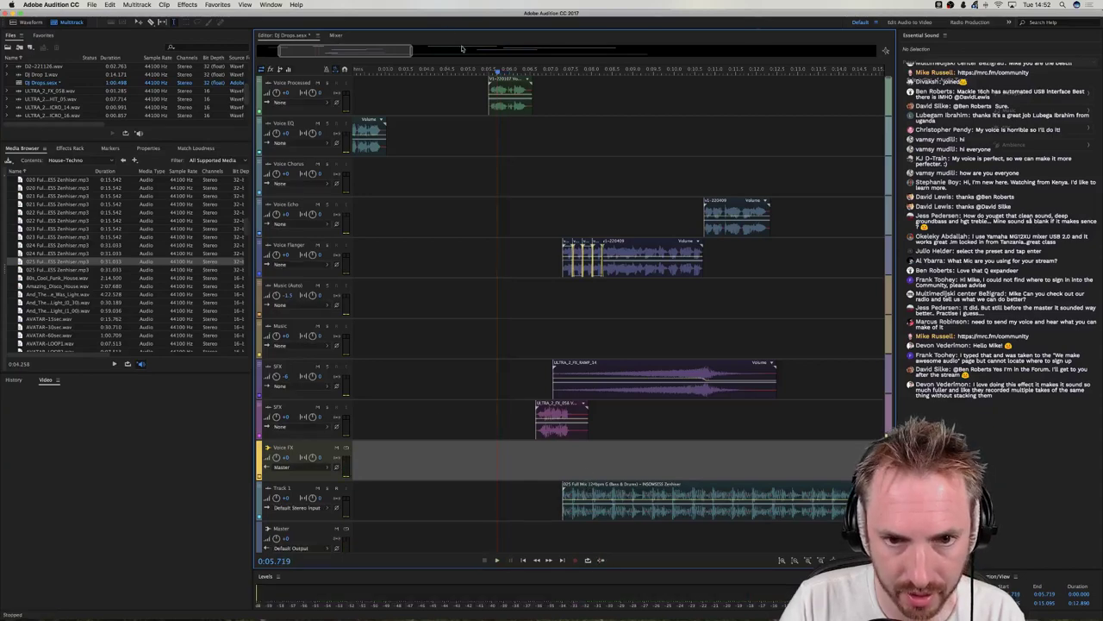
pyautogui.moveTo(508, 96); pyautogui.dragTo(408, 97)
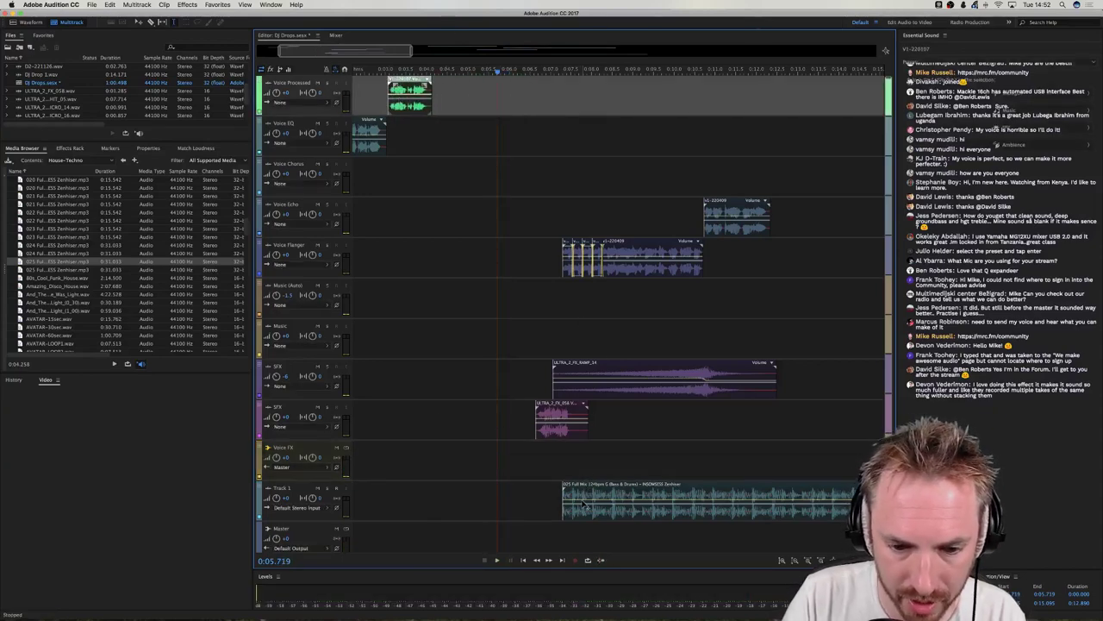
# Move the 025 full mix onto the Music (Auto) track, starting with the vocal stutter, and preview from about 6.8 seconds.
pyautogui.moveTo(584, 506); pyautogui.dragTo(632, 310)
pyautogui.click(543, 294)
pyautogui.scroll(5, 554, 75)
pyautogui.press('space')
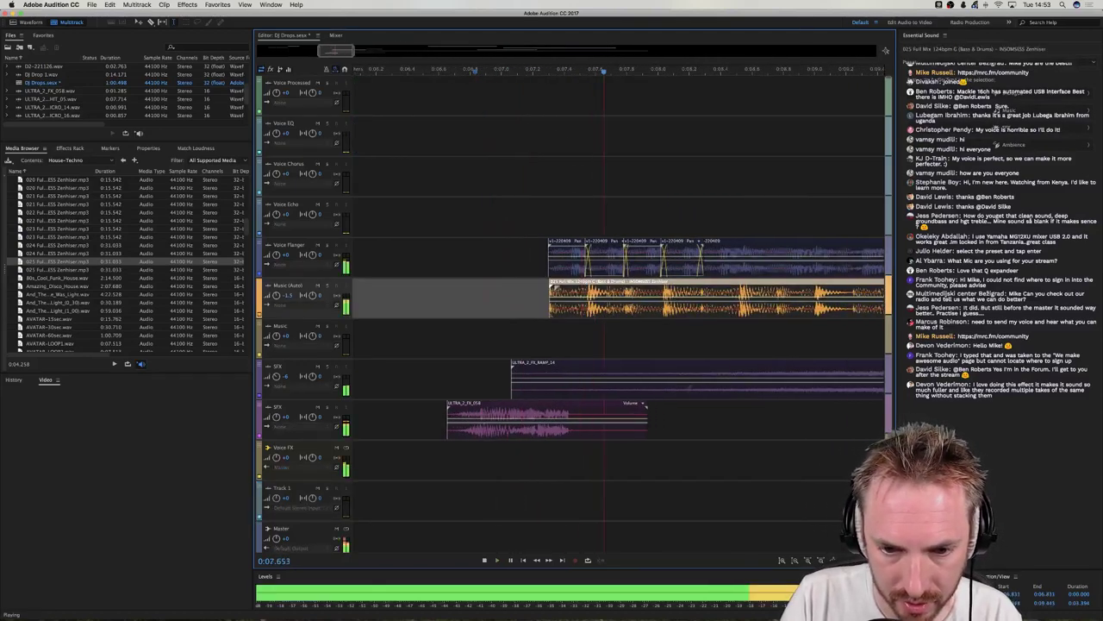
pyautogui.press('space')
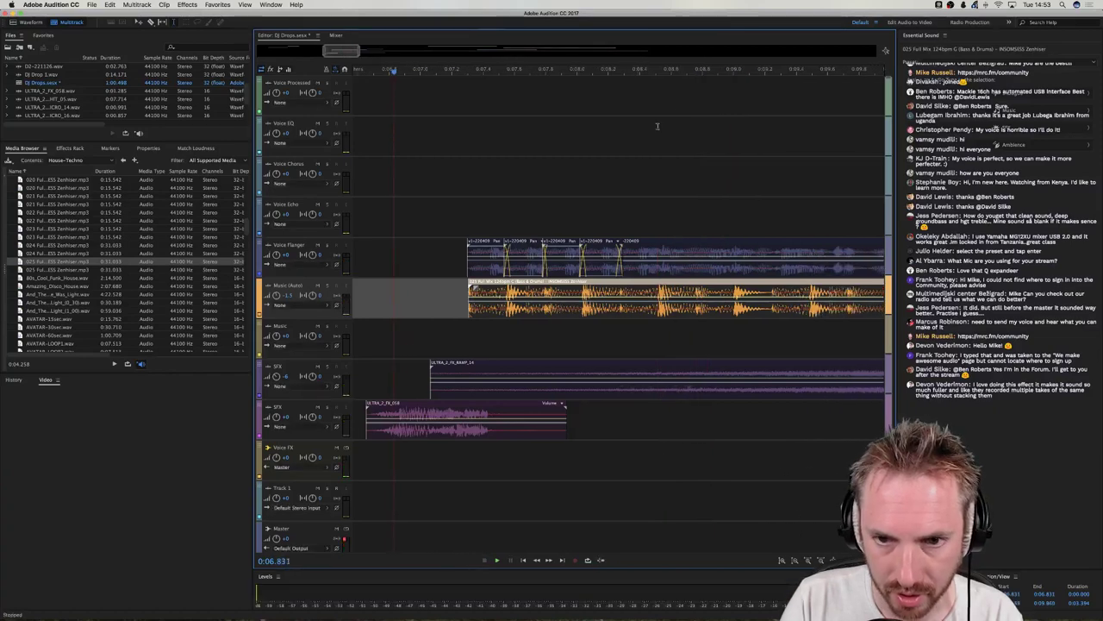
pyautogui.scroll(-5, 642, 77)
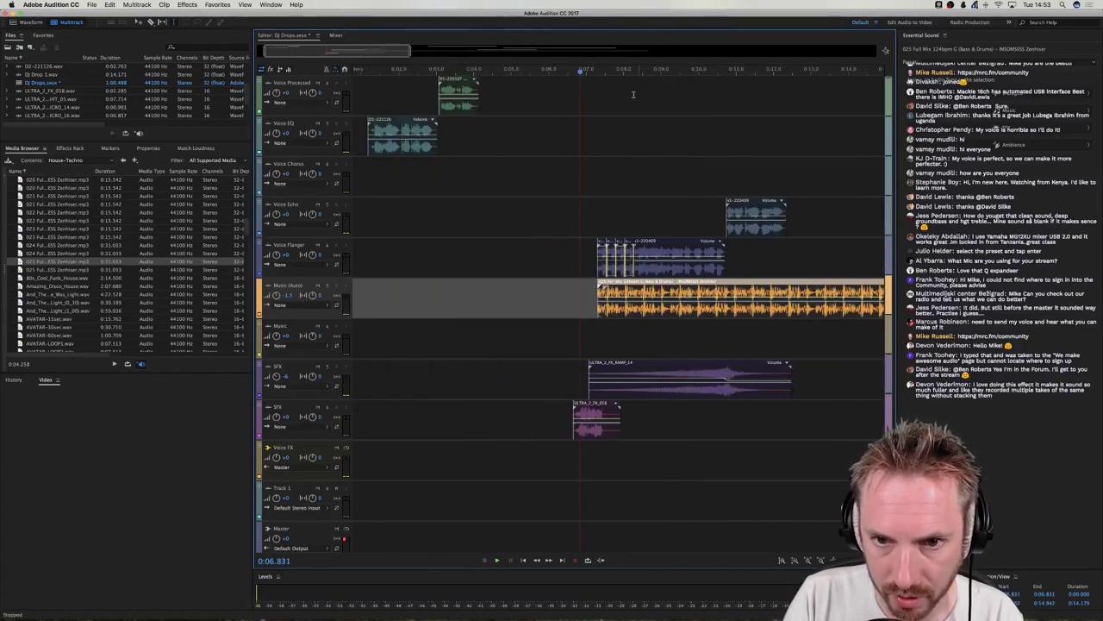
pyautogui.press('space')
pyautogui.scroll(3, 633, 95)
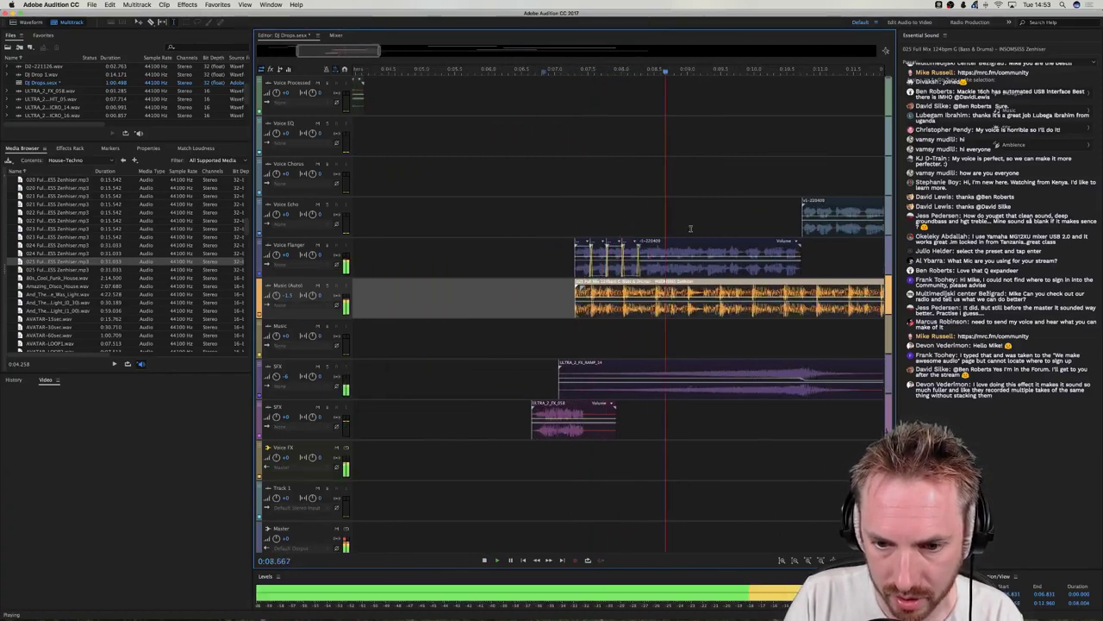
pyautogui.hscroll(2, 690, 228)
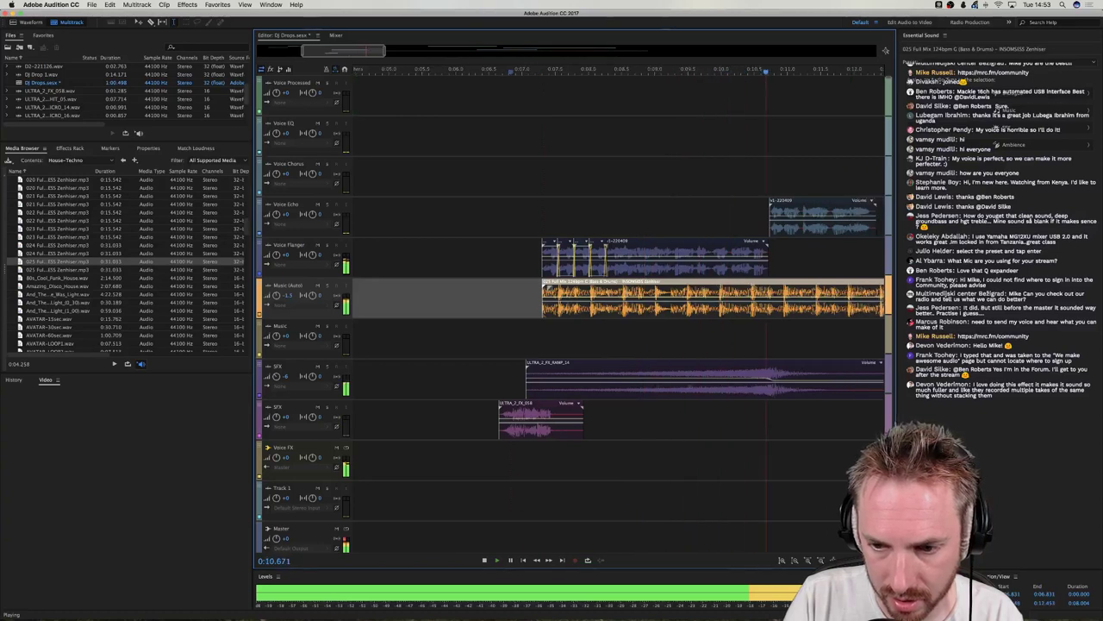
pyautogui.press('space')
# Cut the Music (Auto) clip at about 10.8 seconds and delete everything after it.
pyautogui.moveTo(778, 288); pyautogui.dragTo(801, 296)
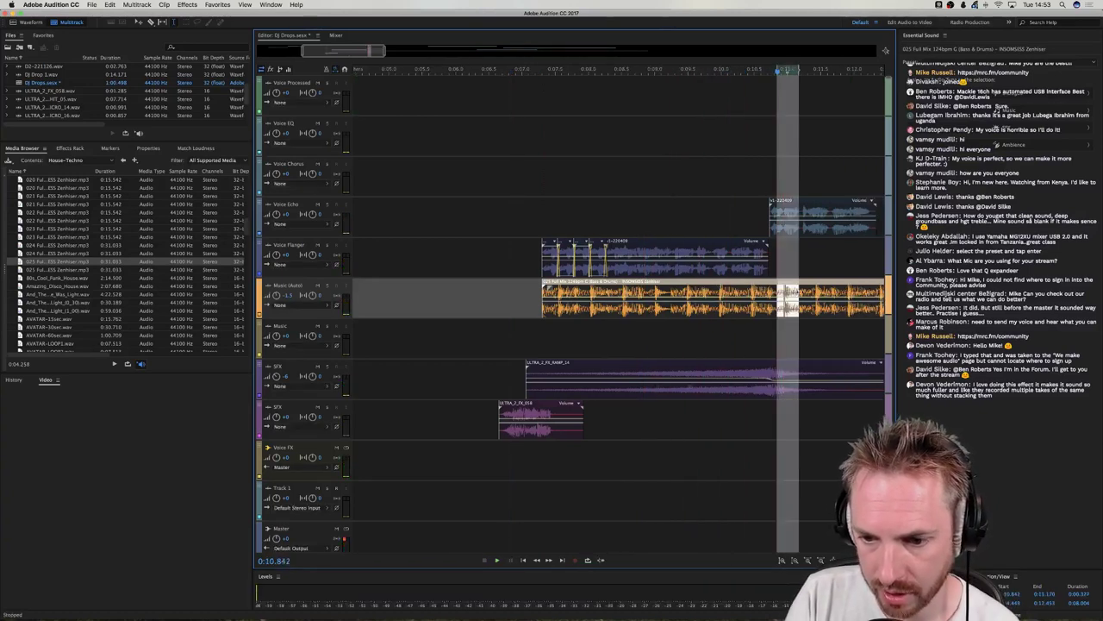
pyautogui.press('Delete')
pyautogui.click(803, 332)
pyautogui.click(827, 298)
pyautogui.press('Delete')
# Lower the Music (Auto) track's volume while previewing from about 6.9 seconds.
pyautogui.click(516, 300)
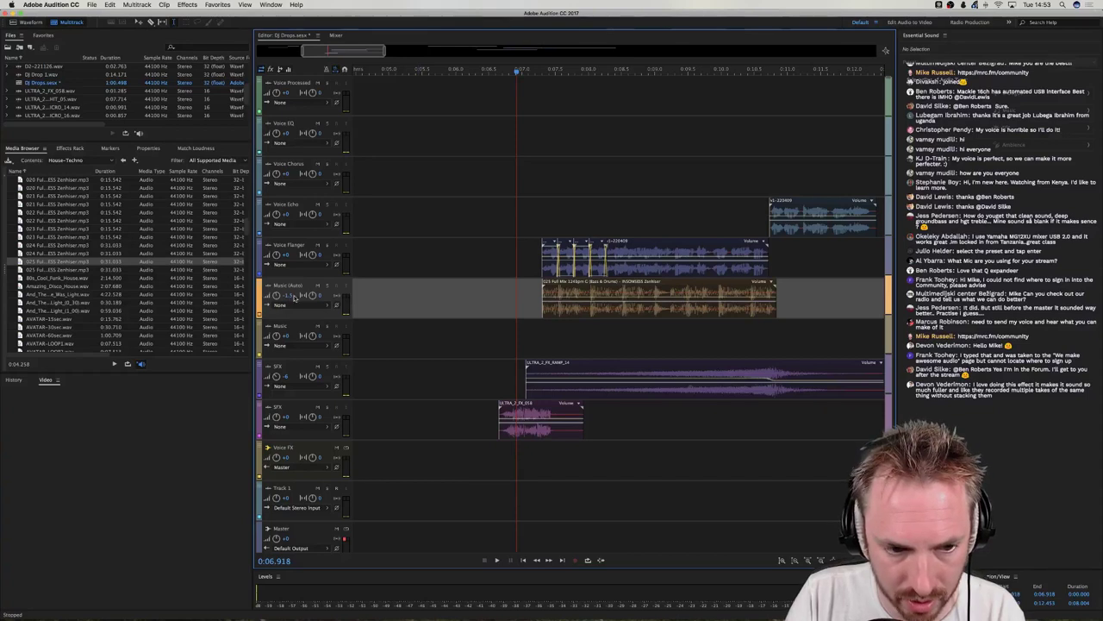
pyautogui.press('space')
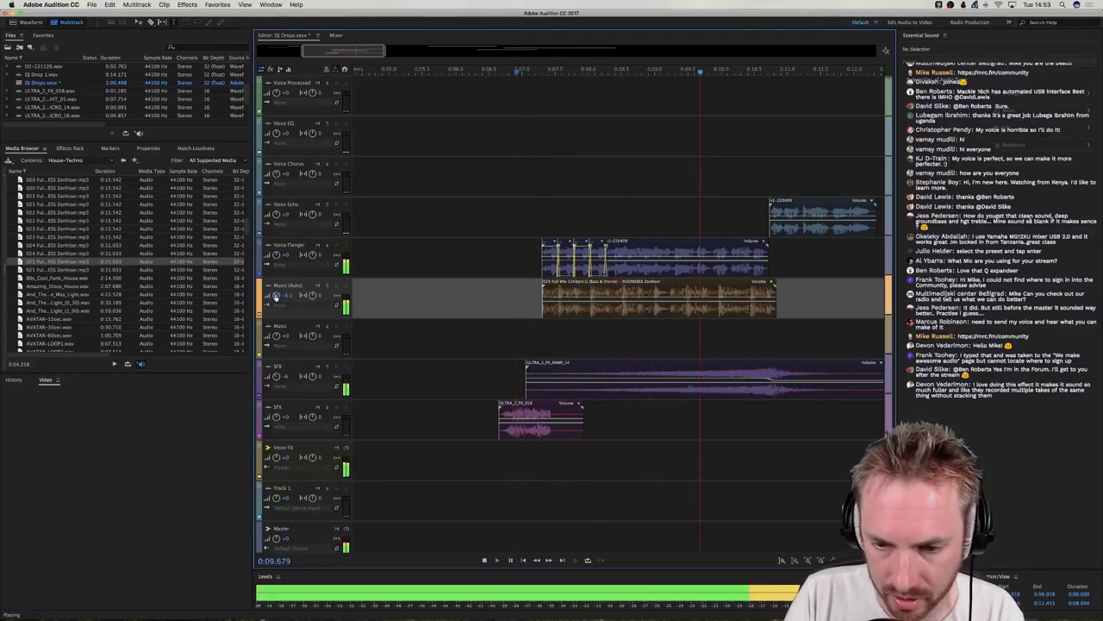
pyautogui.press('space')
pyautogui.click(759, 330)
# Open the Aiv9 Impakts folder inside Imaging SFX's BIG RADIO IMAGING PACK and audition Aiv9 Impakt 11.wav.
pyautogui.click(74, 160)
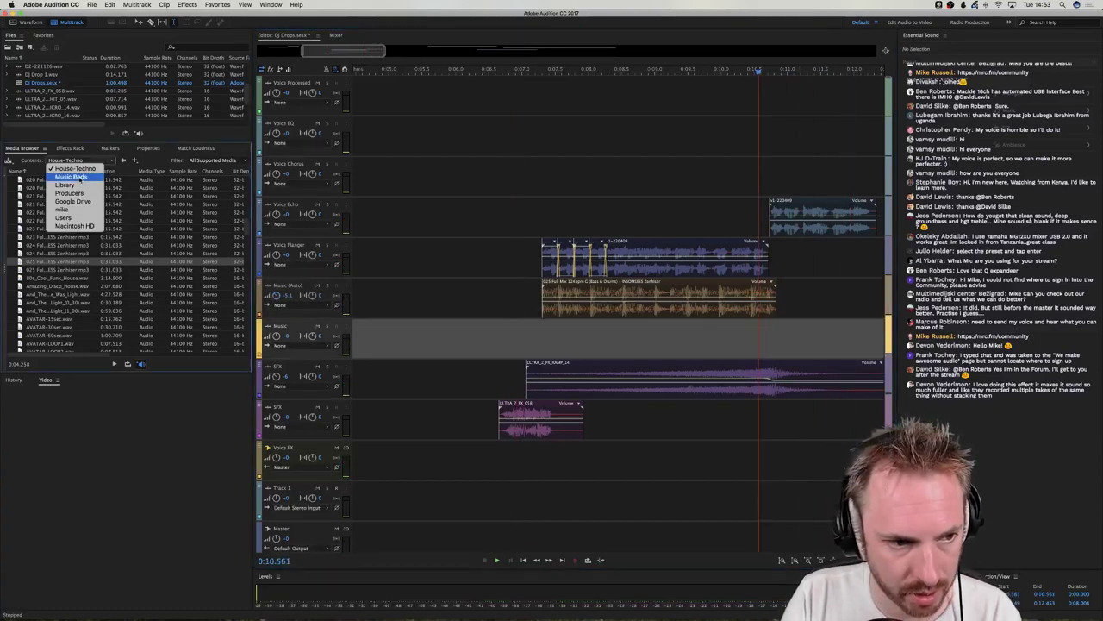
pyautogui.click(62, 184)
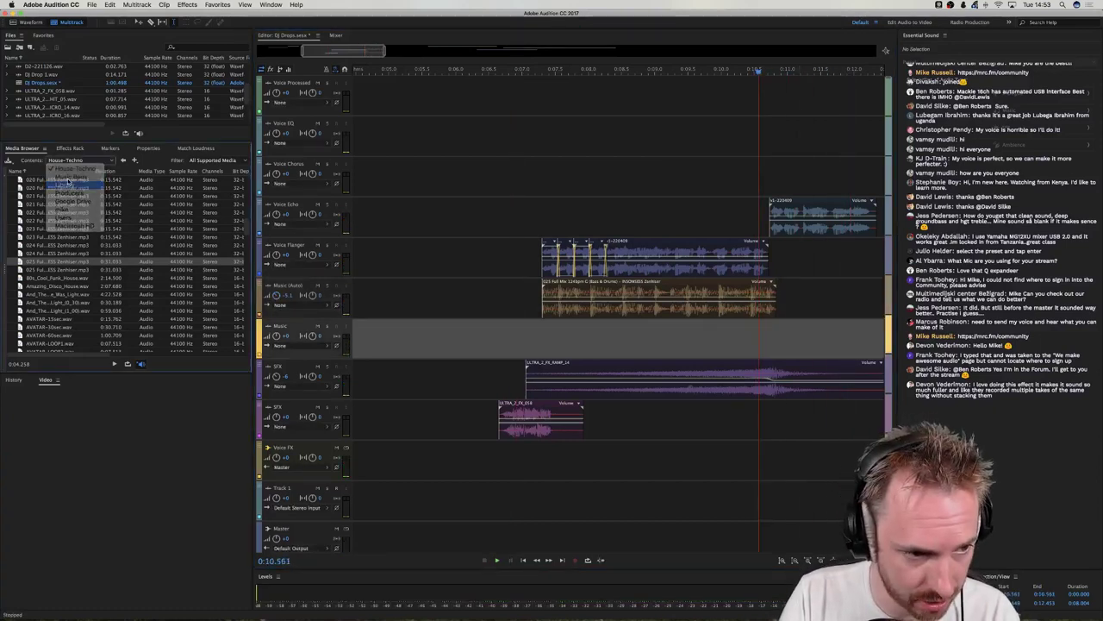
pyautogui.doubleClick(56, 197)
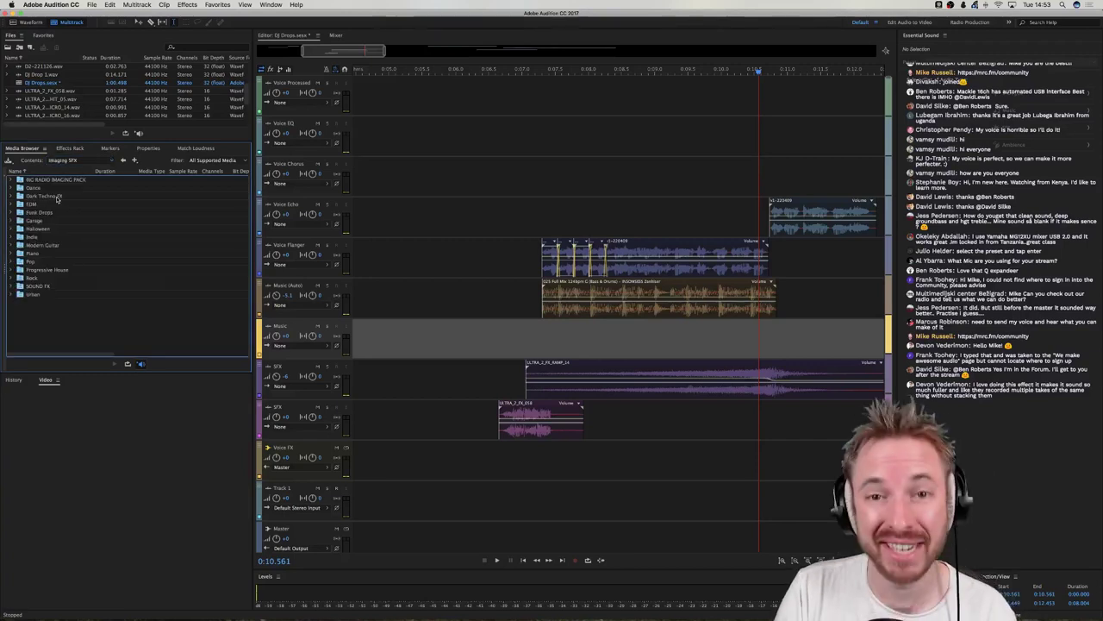
pyautogui.doubleClick(41, 181)
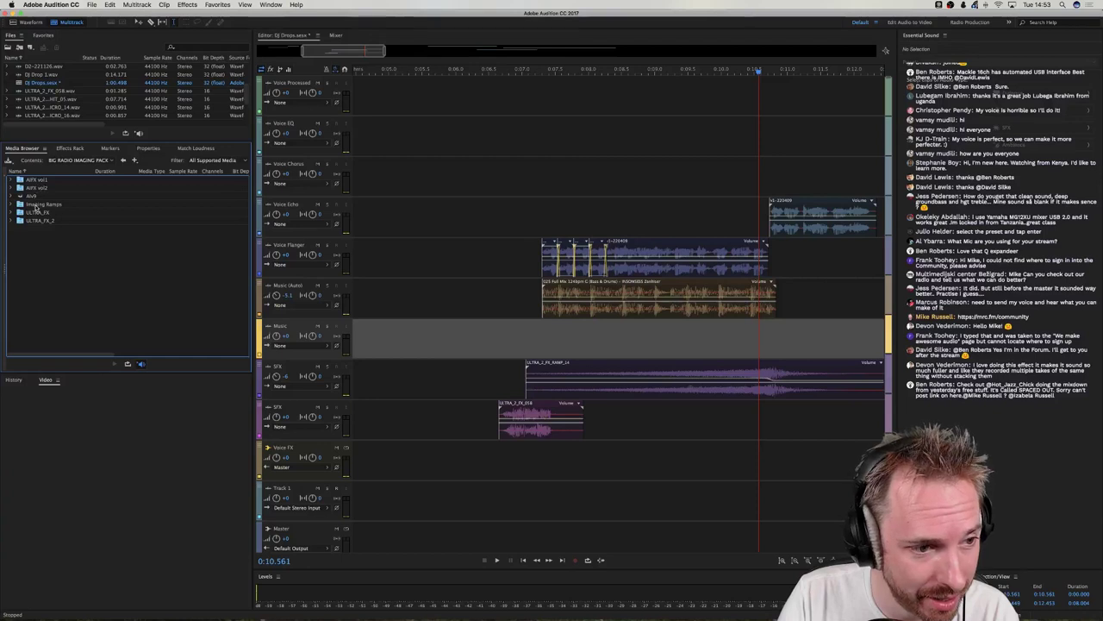
pyautogui.doubleClick(41, 198)
pyautogui.doubleClick(55, 206)
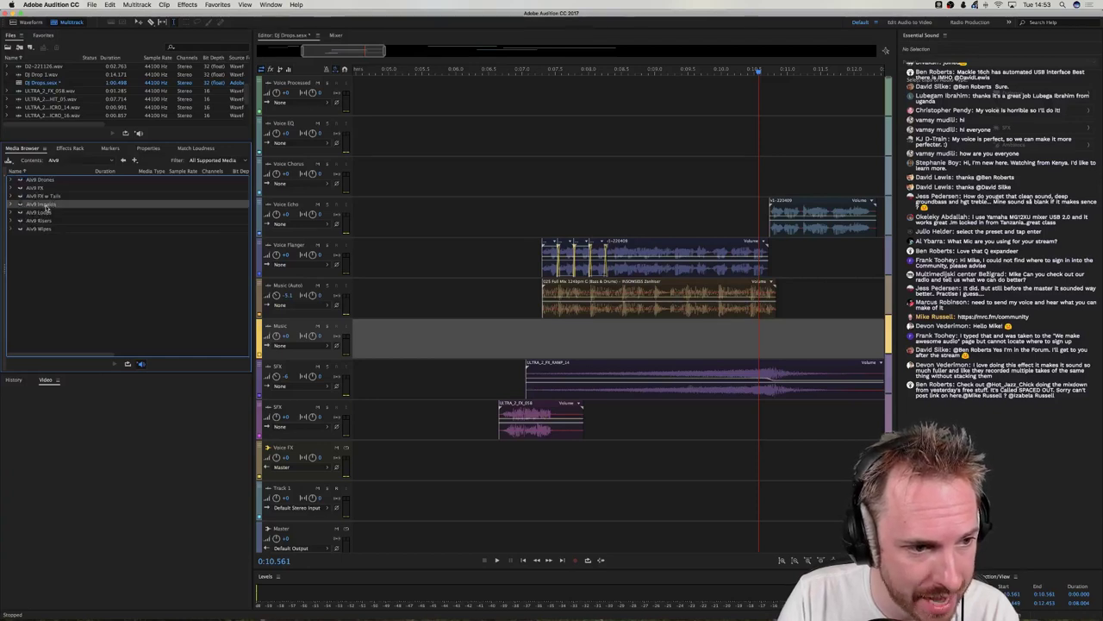
pyautogui.click(57, 262)
# Try Aiv9 Impakt 11.wav on the second SFX track at about 10.7 seconds, preview it, and delete the clip.
pyautogui.moveTo(30, 261); pyautogui.dragTo(701, 444)
pyautogui.click(731, 340)
pyautogui.hscroll(3, 731, 340)
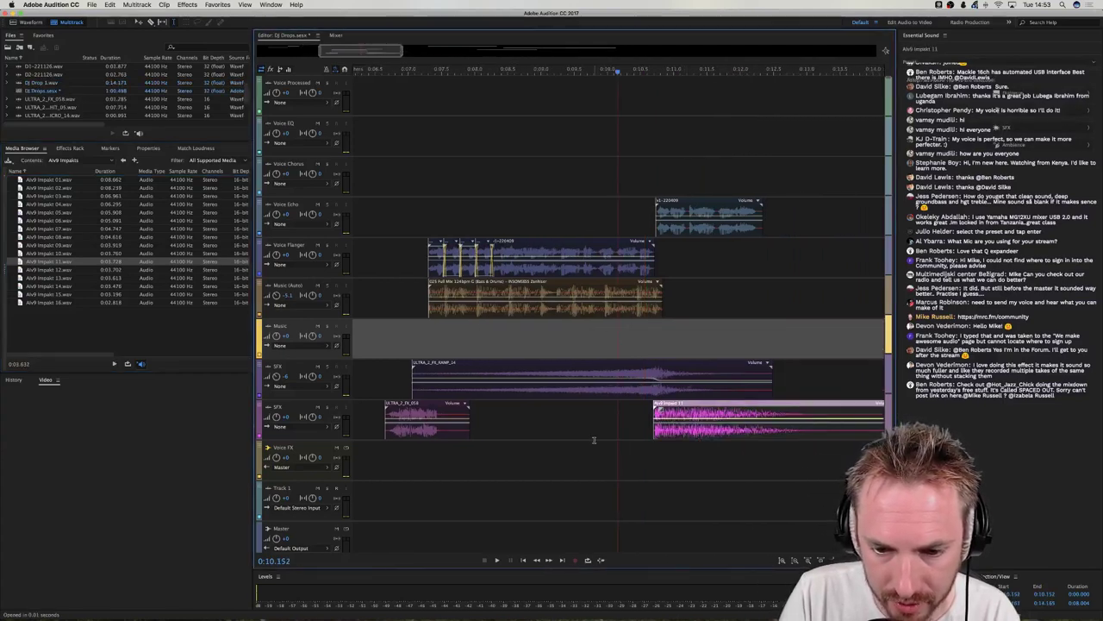
pyautogui.press('space')
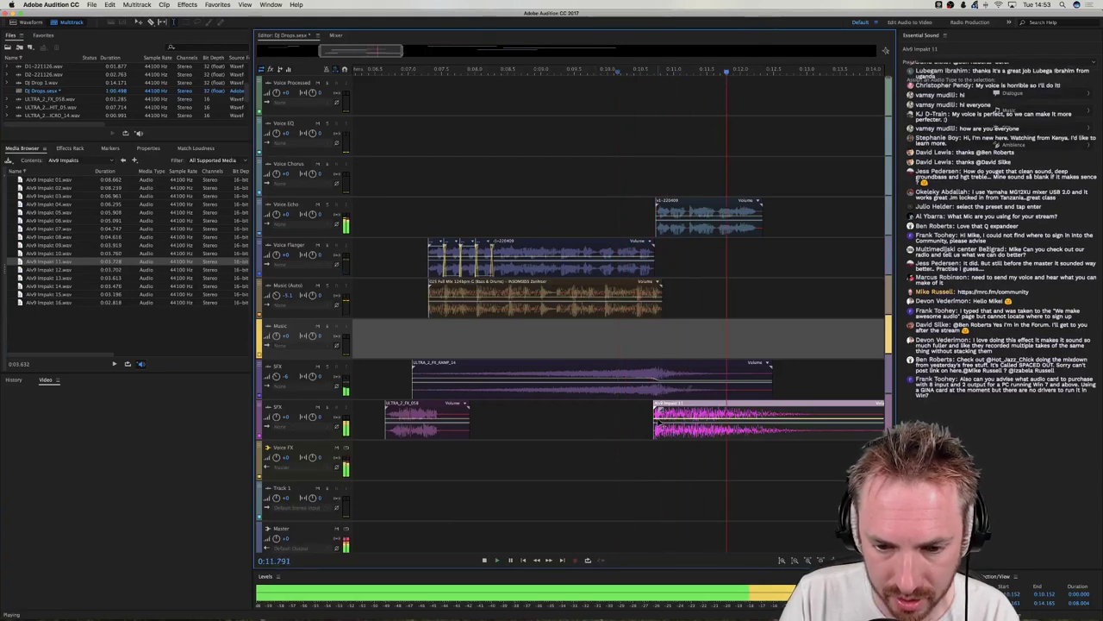
pyautogui.click(595, 427)
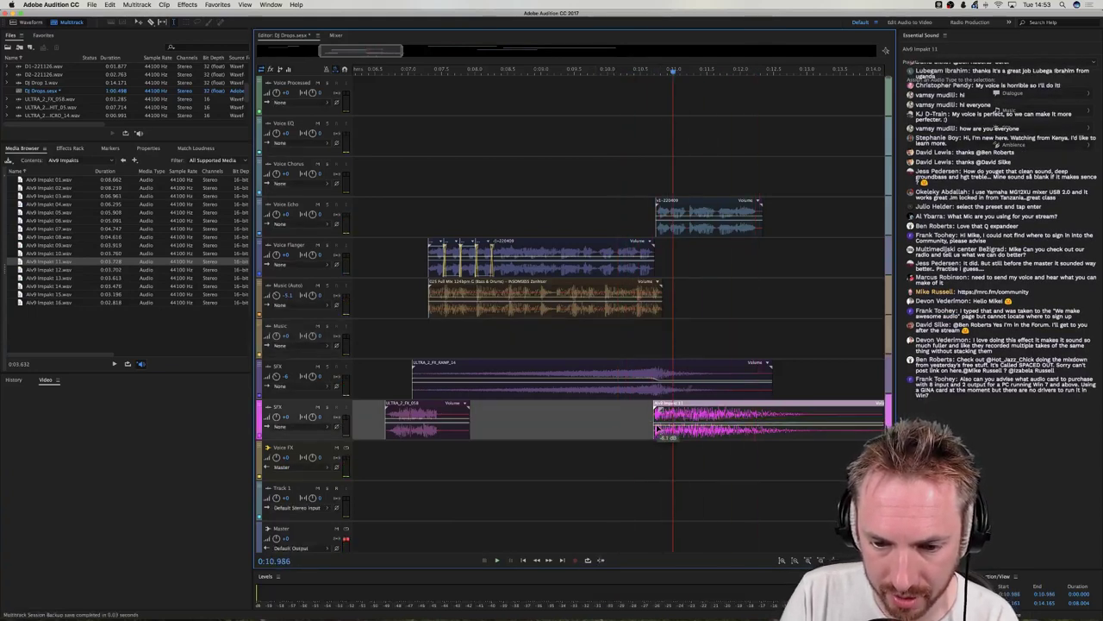
pyautogui.click(630, 427)
pyautogui.press('space')
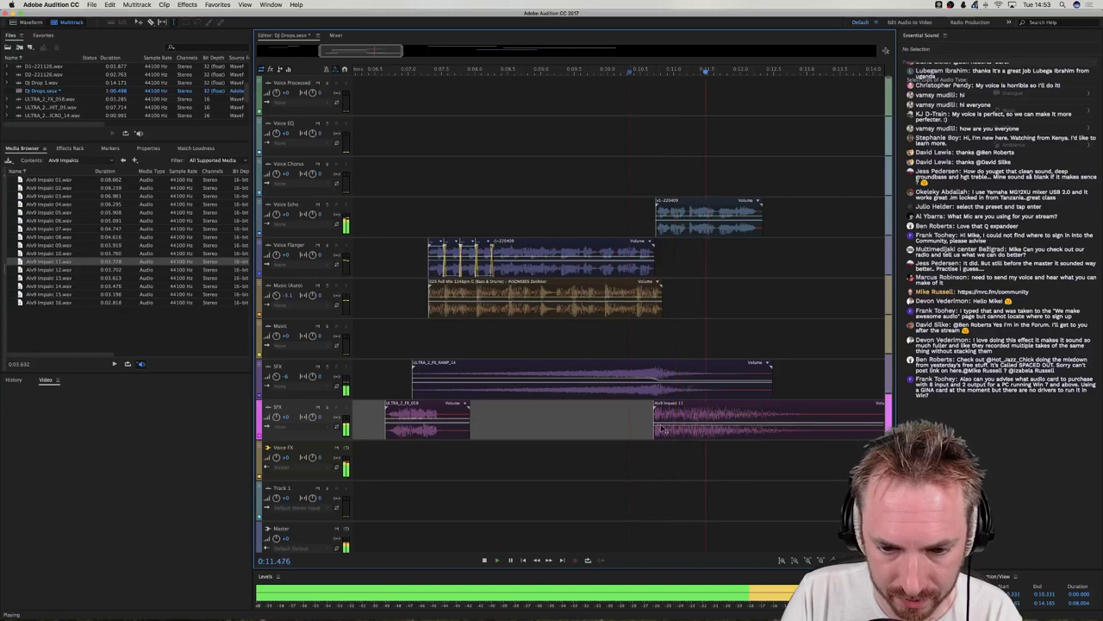
pyautogui.press('space')
pyautogui.click(663, 412)
pyautogui.press('Delete')
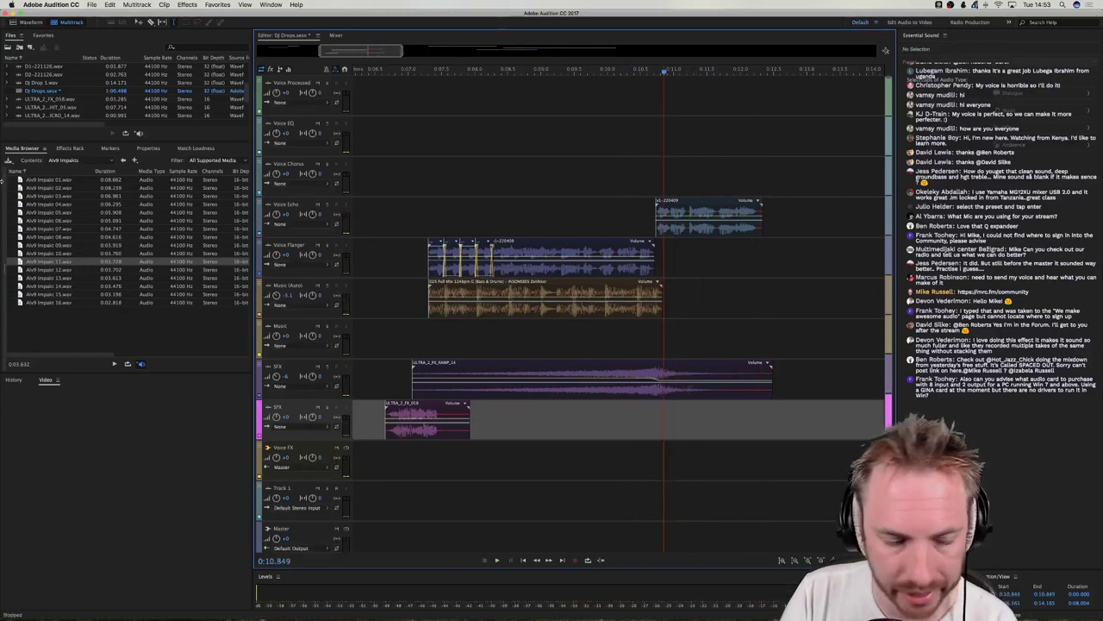
# Place Aiv9 Impakt 05.wav on the second SFX track at about 10.7 seconds, and start a preview from about 9.6 seconds.
pyautogui.moveTo(49, 215); pyautogui.dragTo(675, 438)
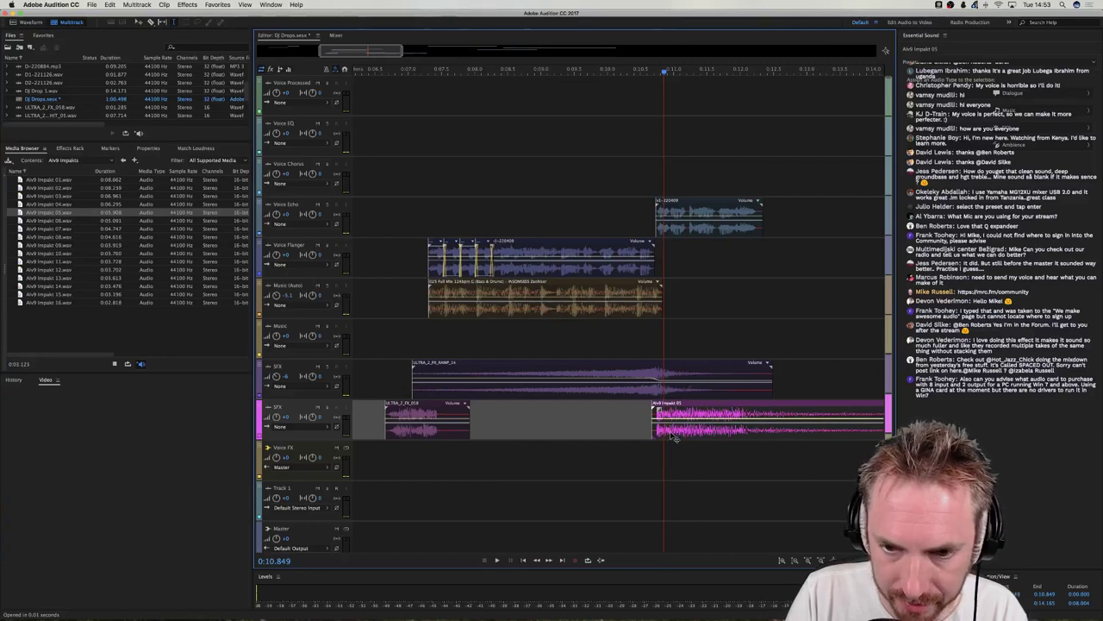
pyautogui.click(660, 244)
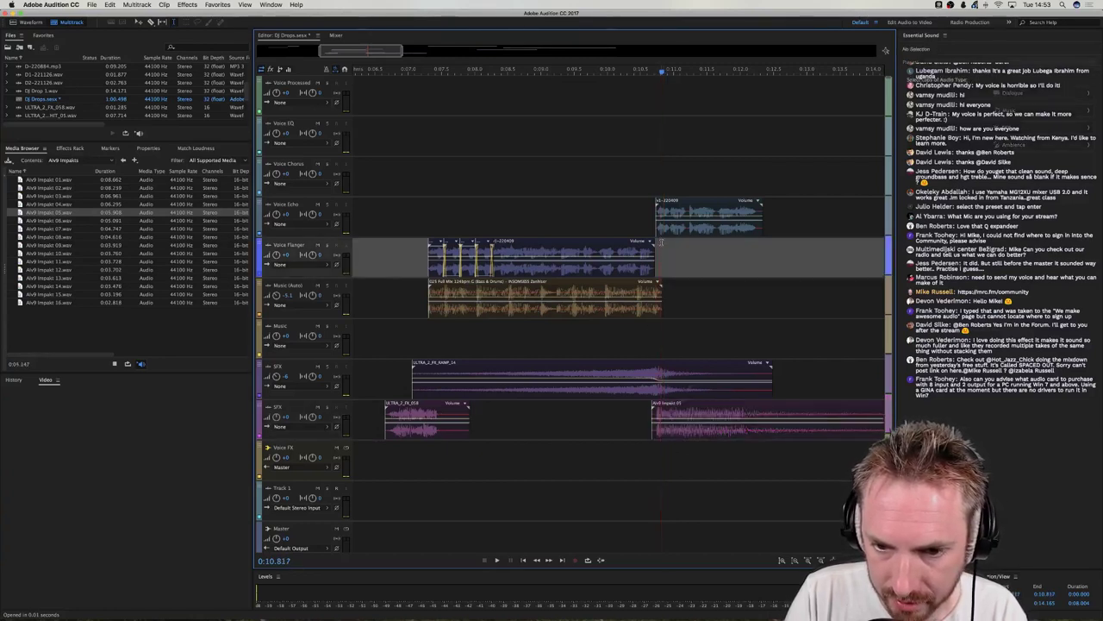
pyautogui.moveTo(666, 405); pyautogui.dragTo(668, 405)
pyautogui.click(581, 415)
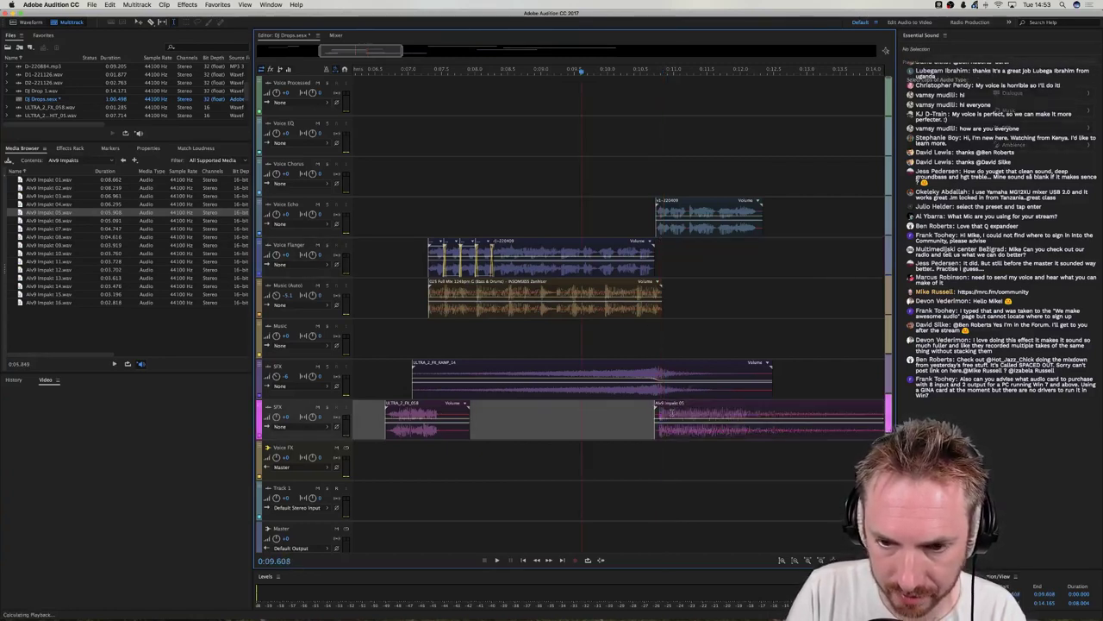
pyautogui.press('space')
pyautogui.scroll(8, 692, 72)
pyautogui.press('space')
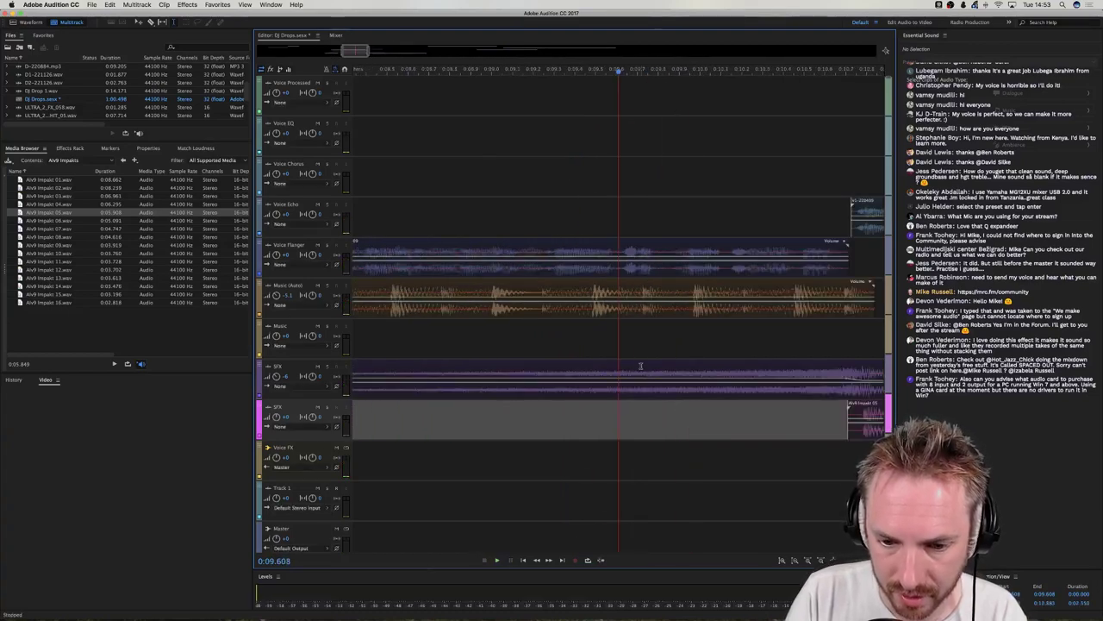
# Nudge the Aiv9 Impakt 05 clip slightly earlier so its hit meets the start of the Voice Echo clip, and preview the transition.
pyautogui.hscroll(5, 727, 385)
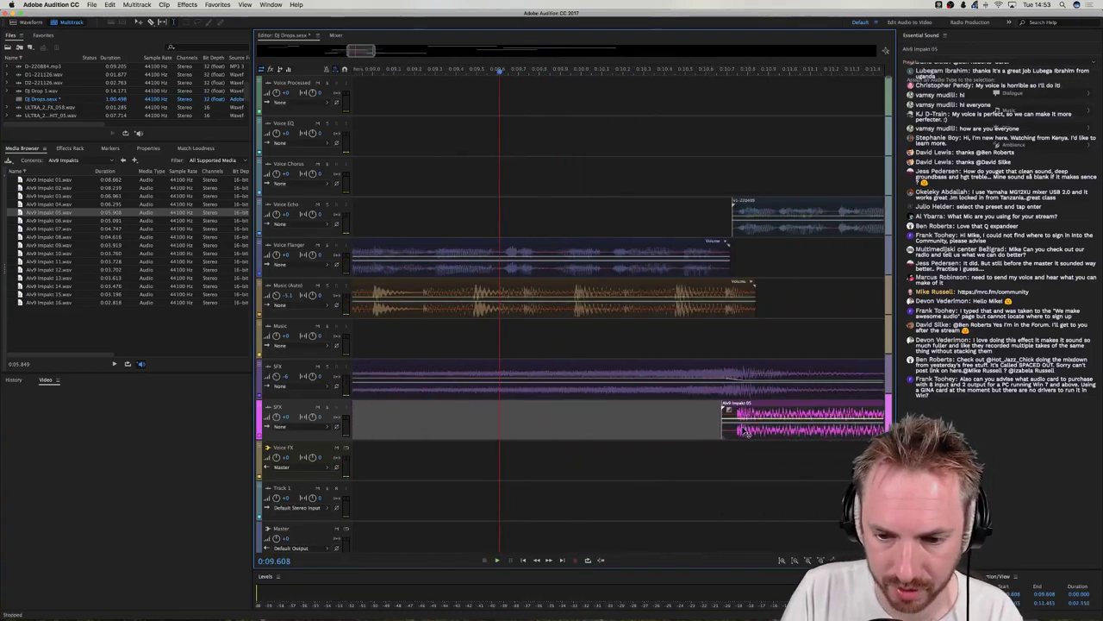
pyautogui.click(690, 379)
pyautogui.press('space')
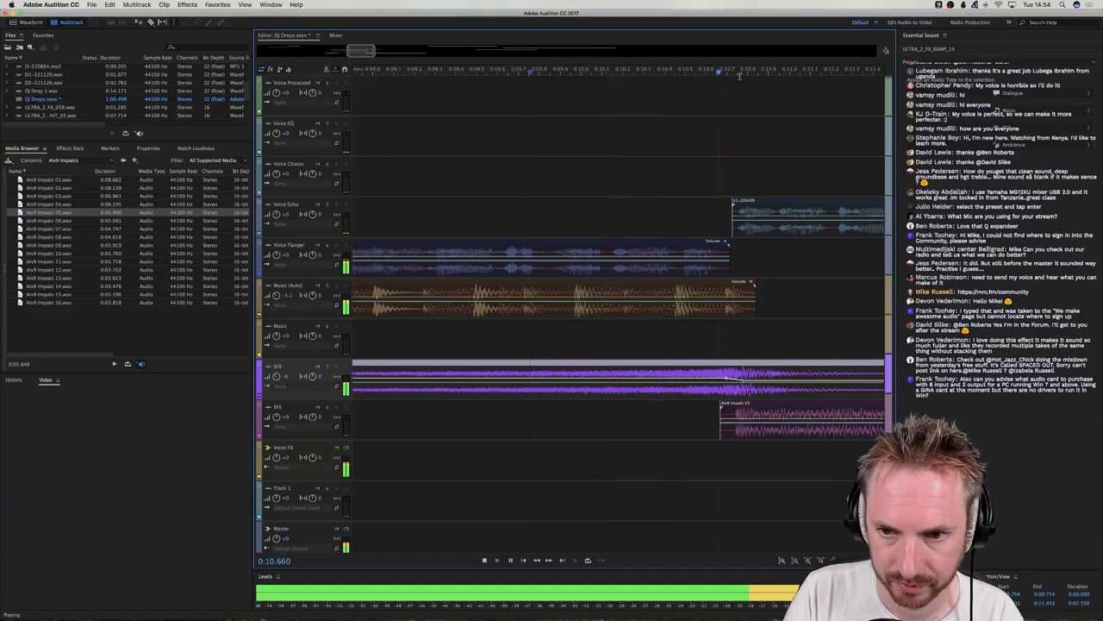
pyautogui.press('space')
pyautogui.scroll(-3, 741, 72)
pyautogui.press('space')
pyautogui.hscroll(4, 768, 195)
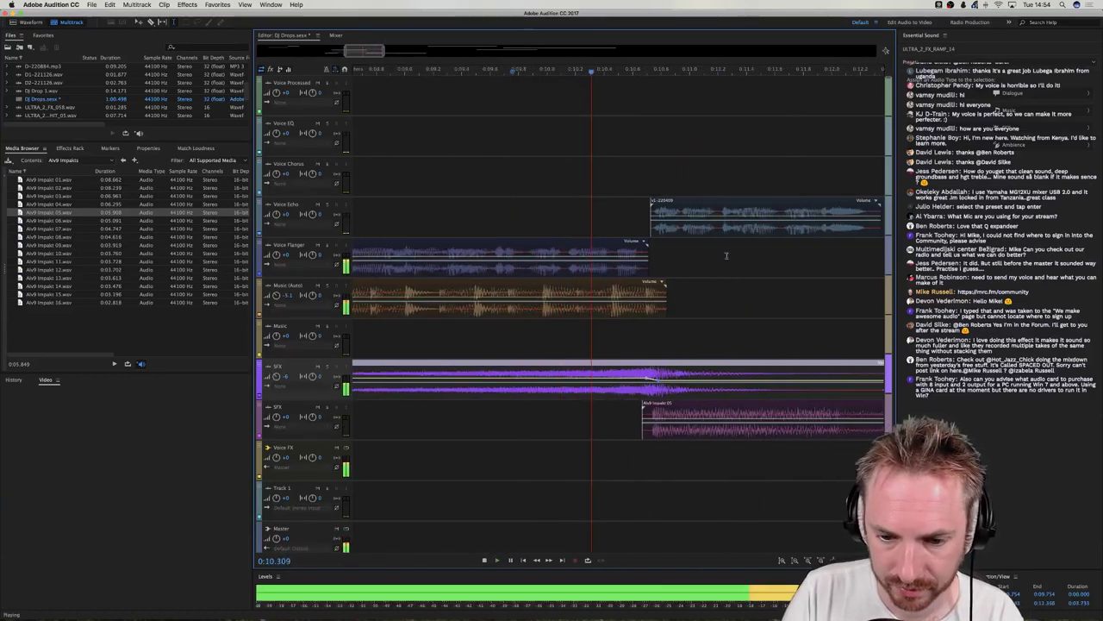
pyautogui.click(577, 418)
pyautogui.click(644, 423)
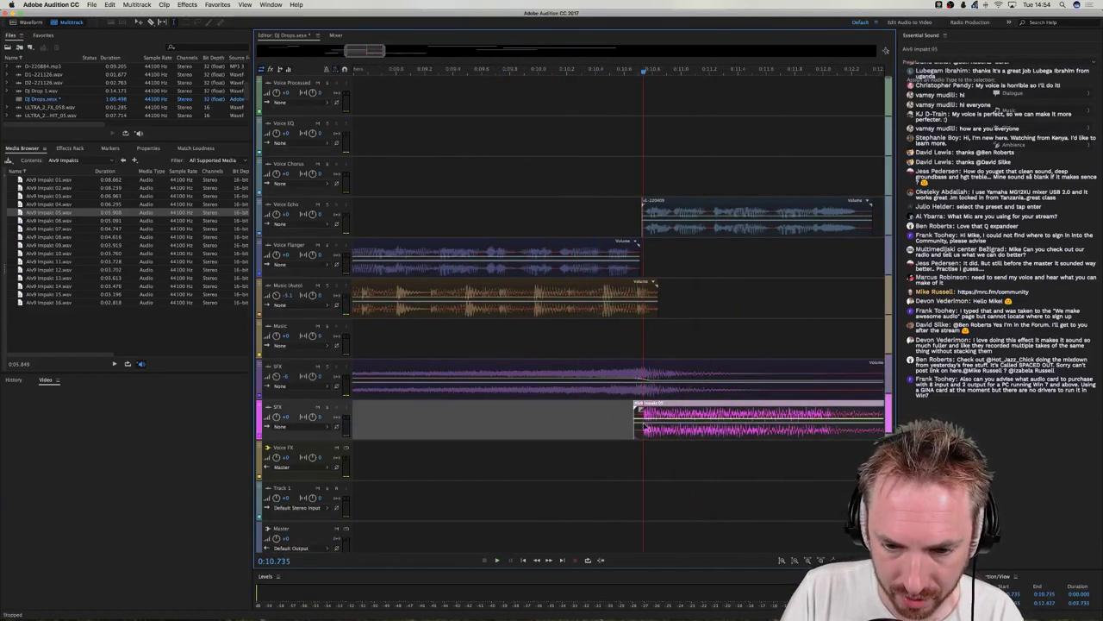
# Play the transition into the Voice Echo clip from about 9.9 seconds to check the Aiv9 Impakt 05 timing.
pyautogui.click(523, 418)
pyautogui.press('space')
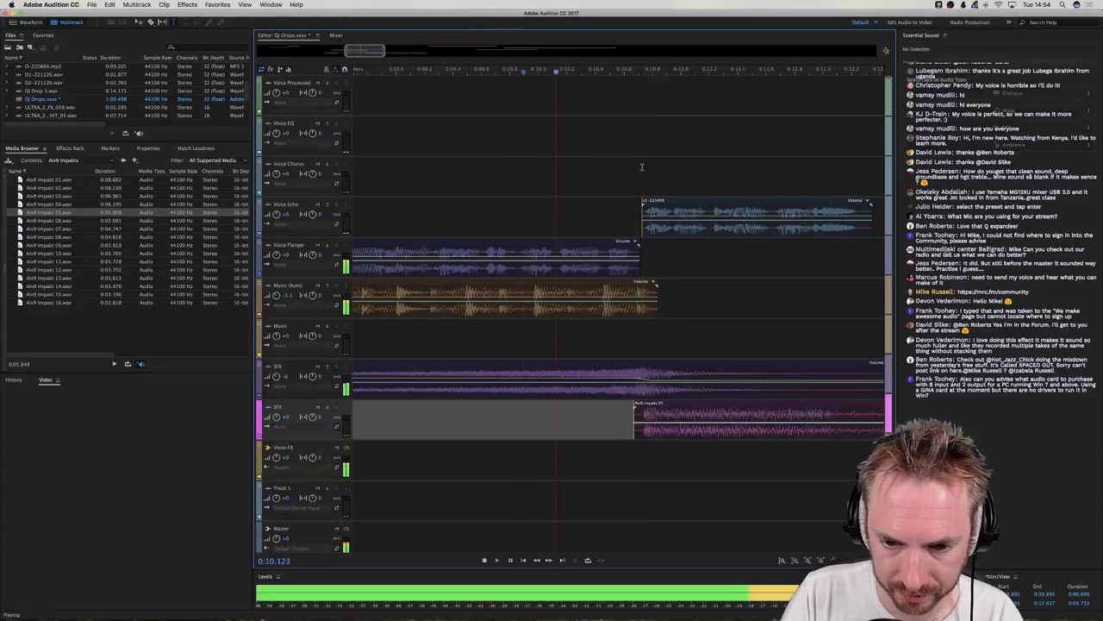
pyautogui.scroll(-4, 616, 222)
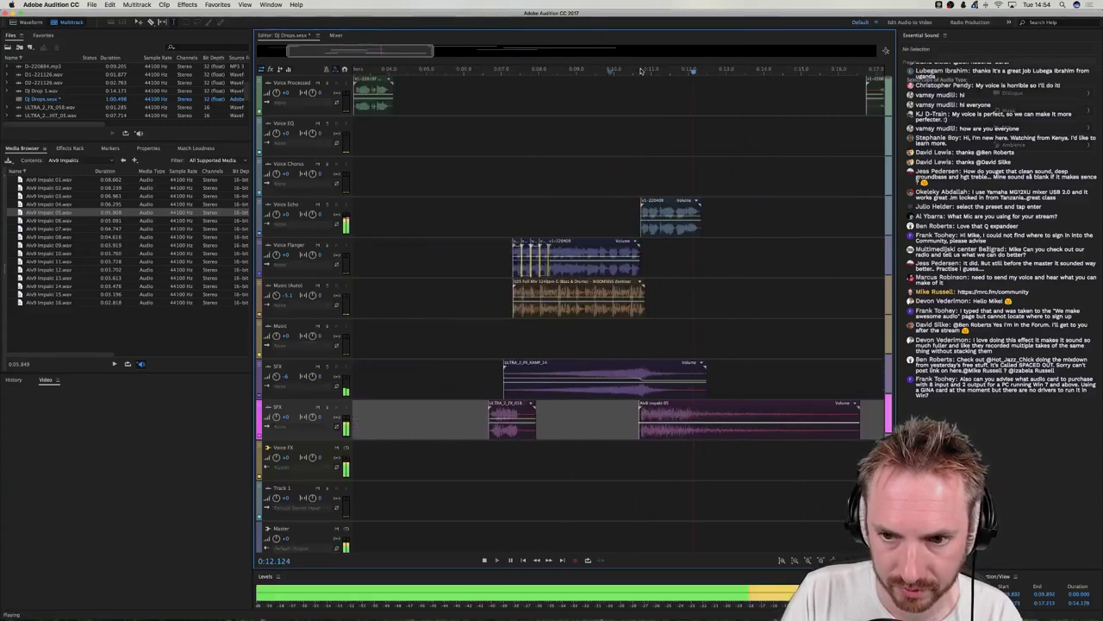
pyautogui.press('space')
# Preview the whole Voice Flanger, music and effects section from about 6.5 seconds through the impact's tail.
pyautogui.click(498, 224)
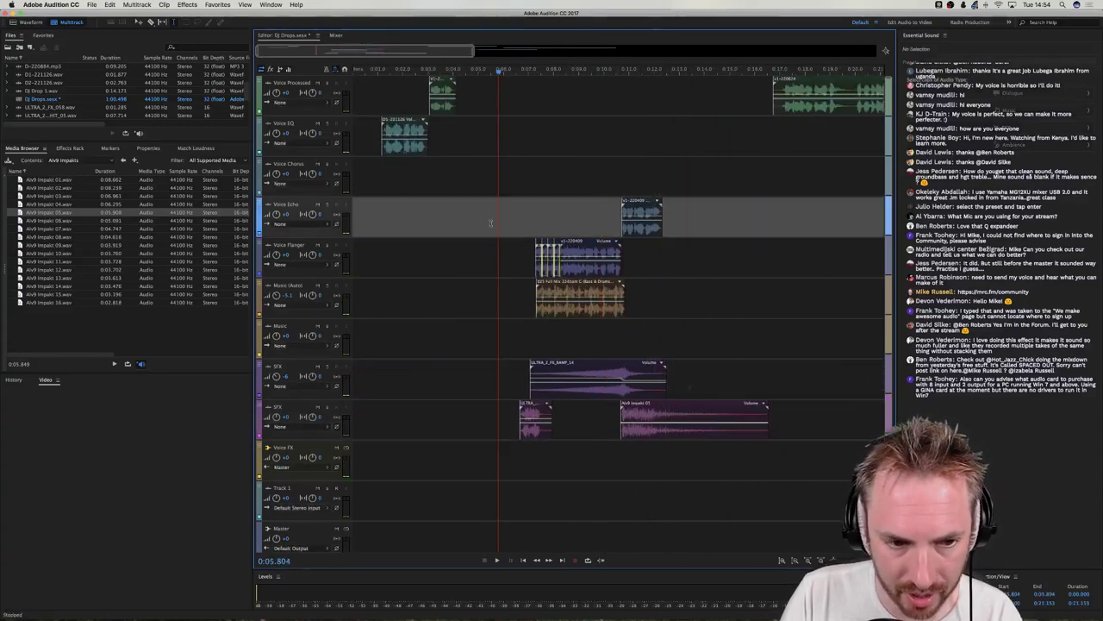
pyautogui.click(490, 264)
pyautogui.click(518, 228)
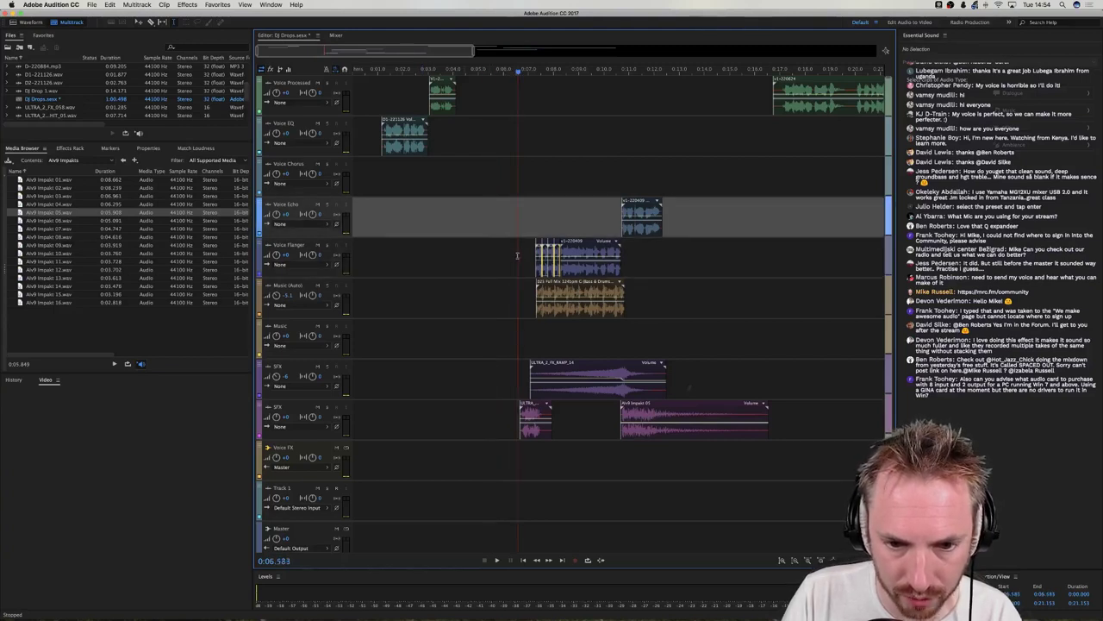
pyautogui.click(515, 255)
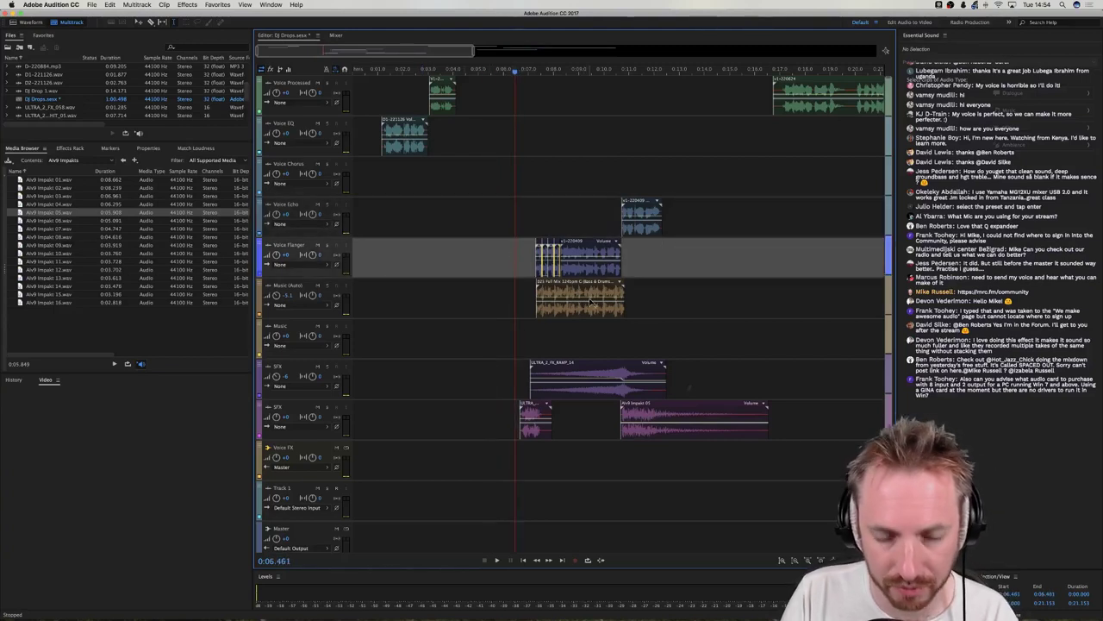
pyautogui.press('space')
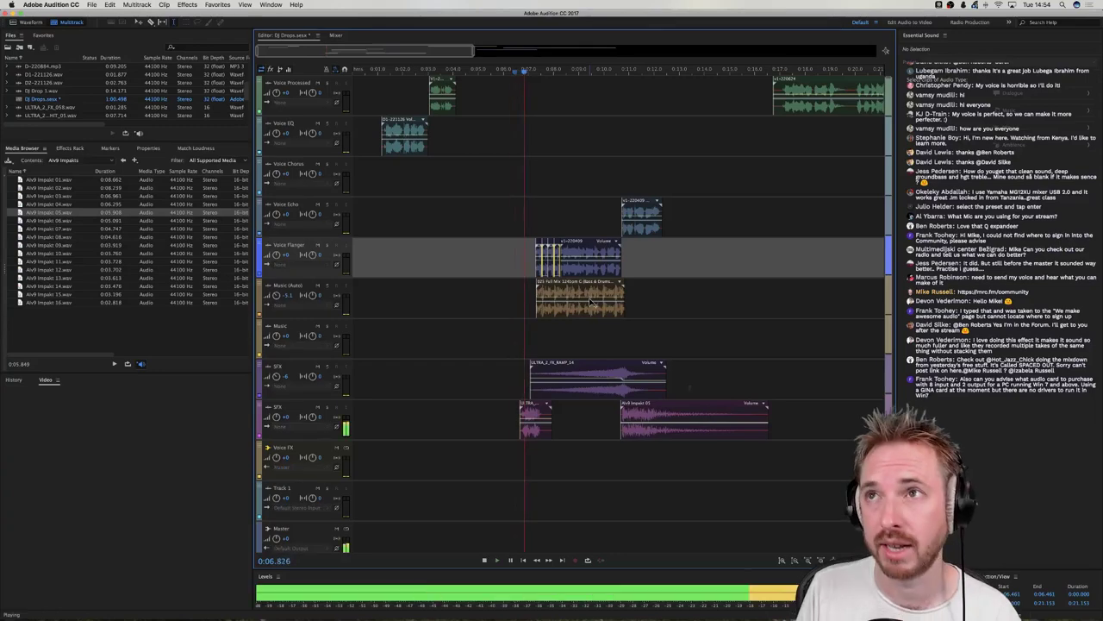
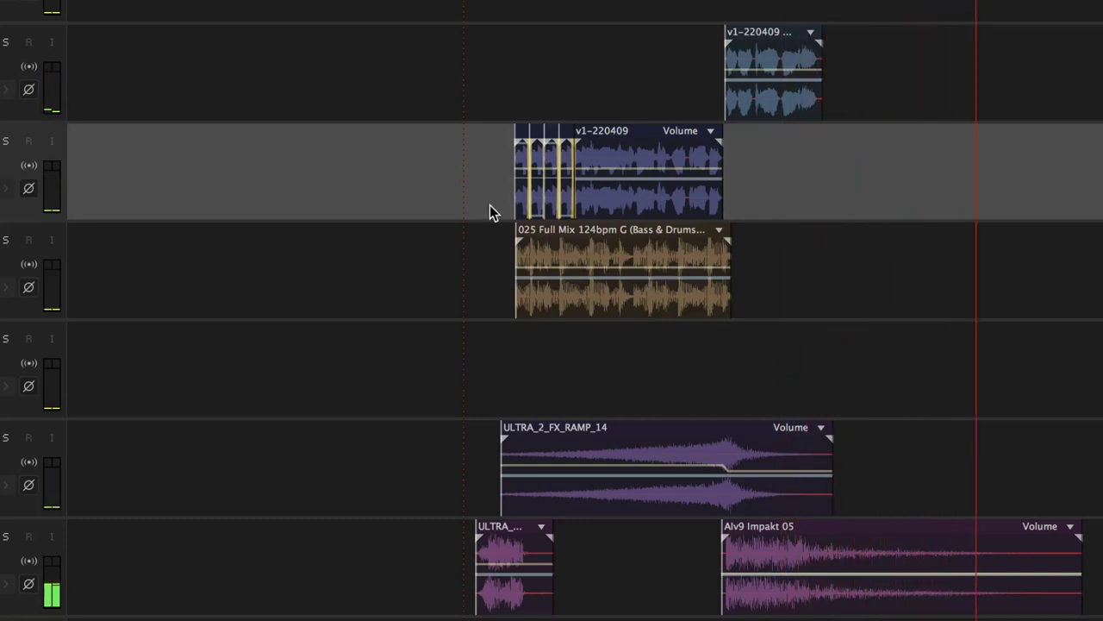
pyautogui.press('space')
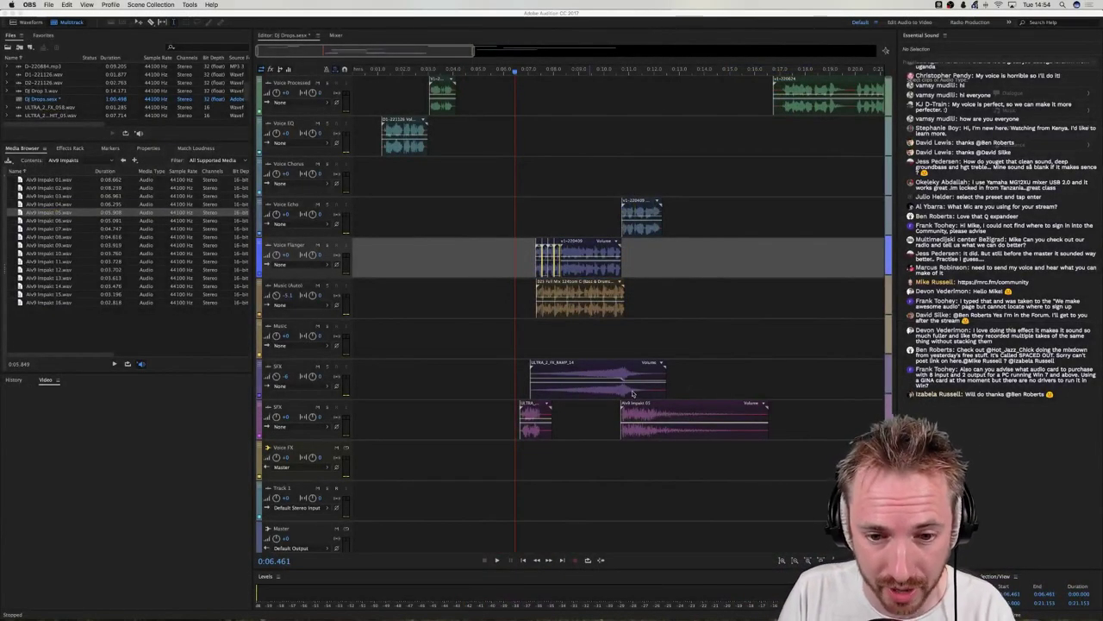
# Solo the voice tracks and Music (Auto), and play them from about 7.1 seconds without the sound effects.
pyautogui.click(530, 312)
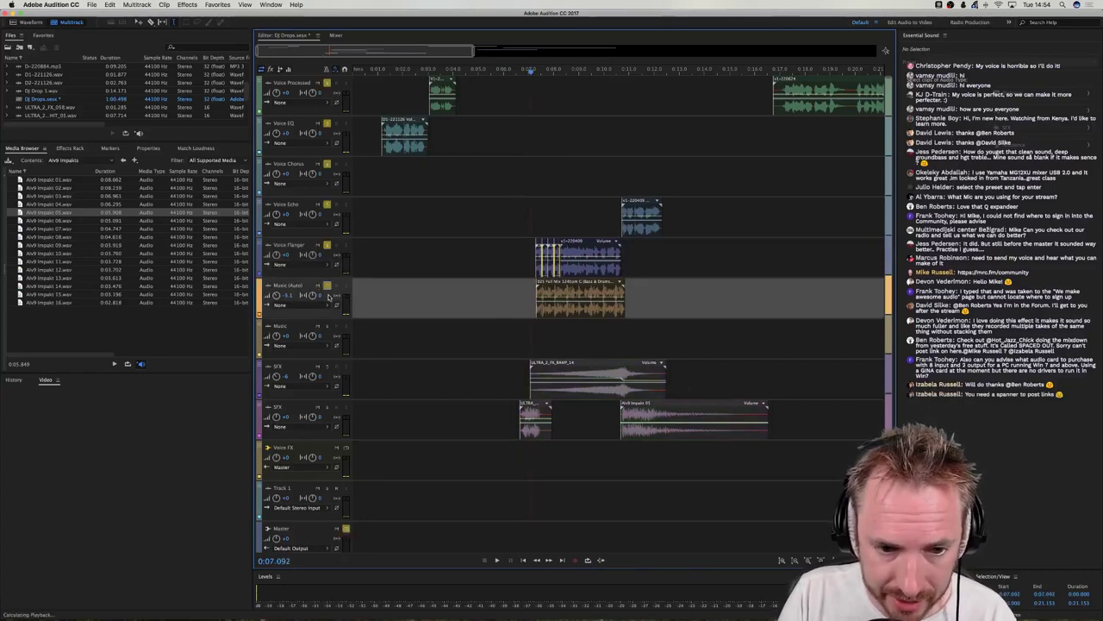
pyautogui.press('space')
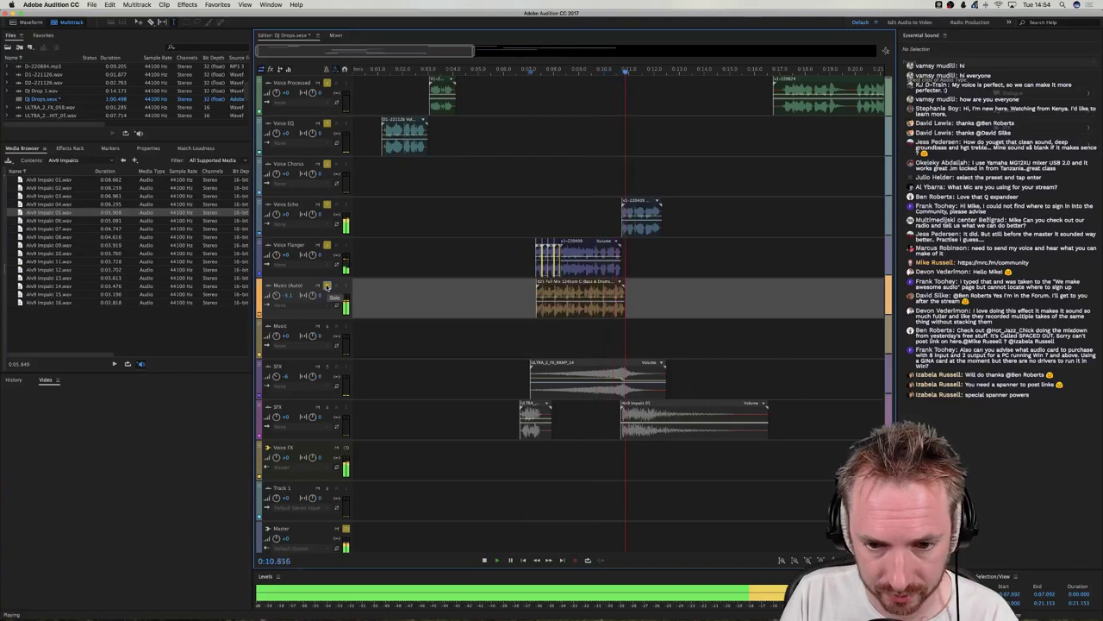
pyautogui.press('space')
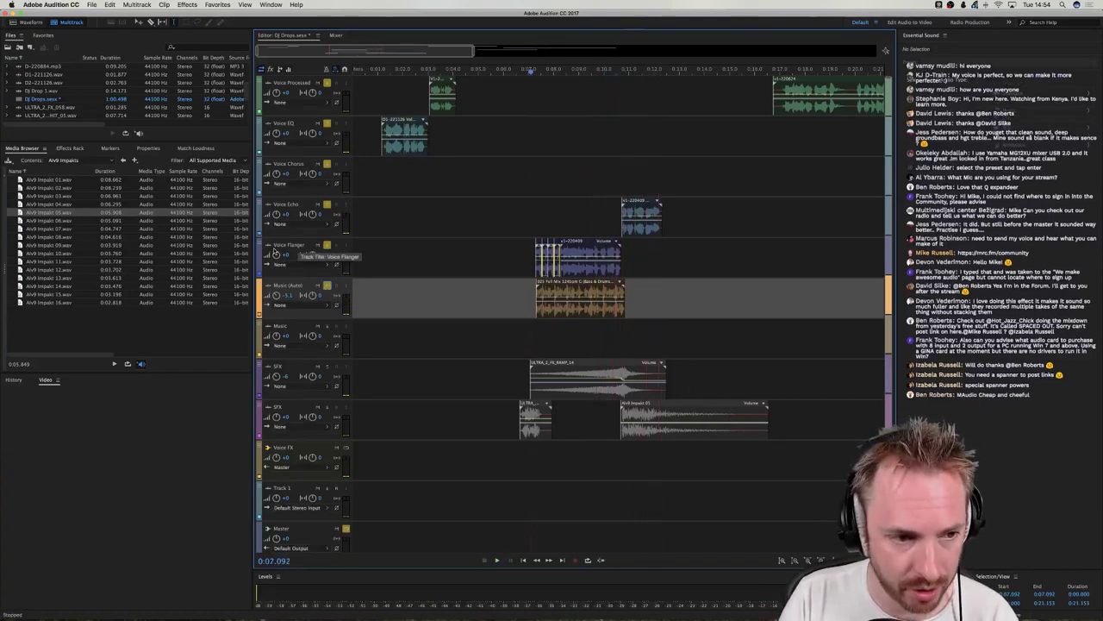
# Add a Parametric Equalizer to the second effect slot of the Music (Auto) track and load its Default preset.
pyautogui.click(74, 148)
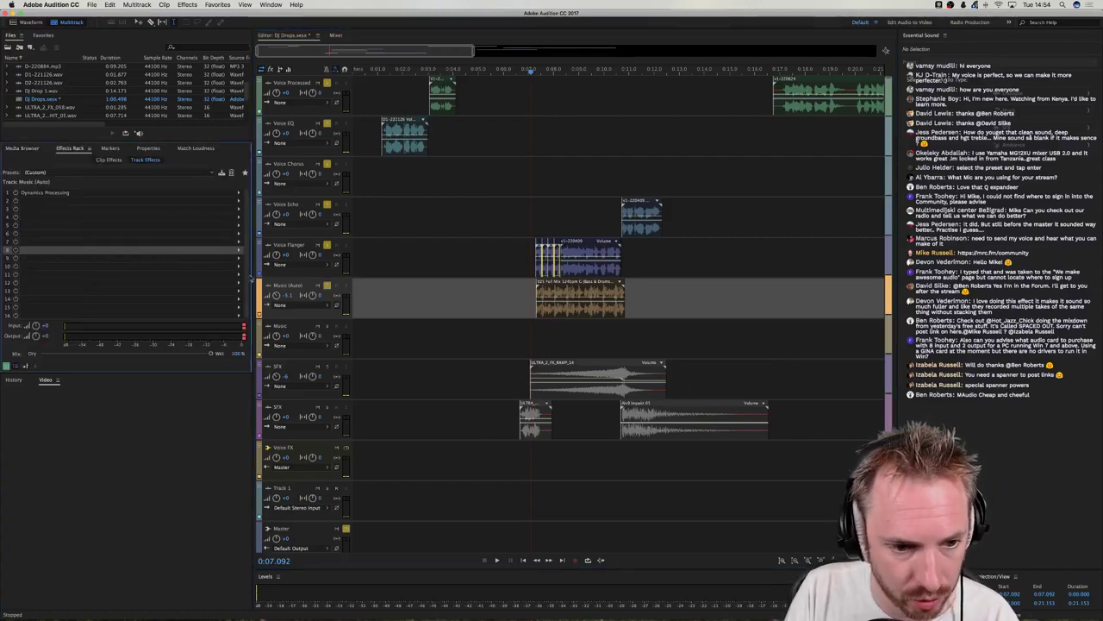
pyautogui.click(237, 204)
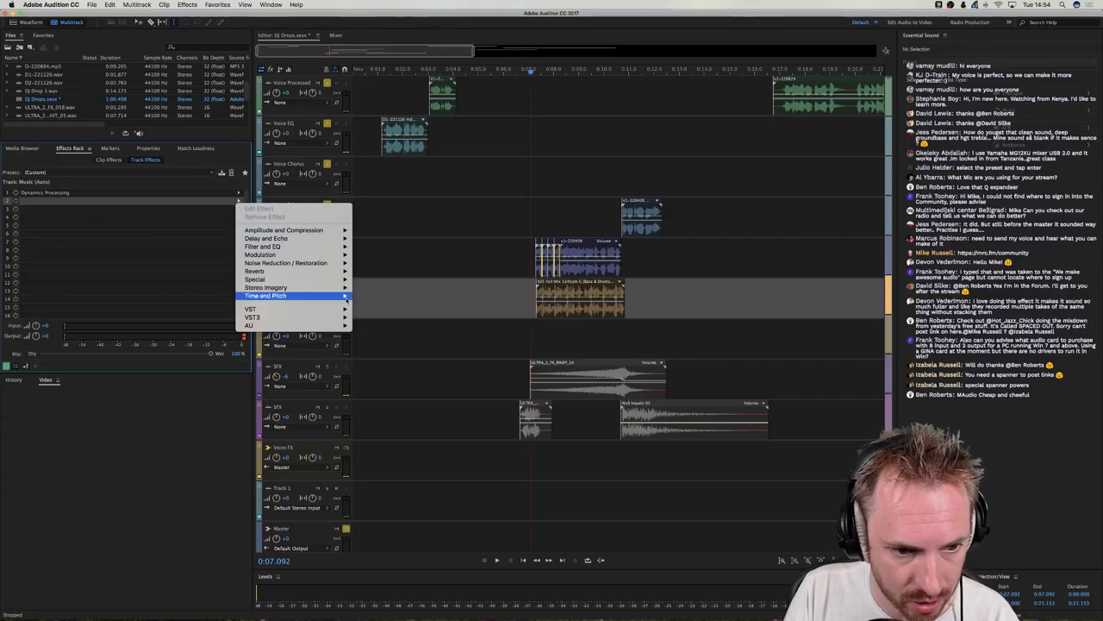
pyautogui.moveTo(315, 268)
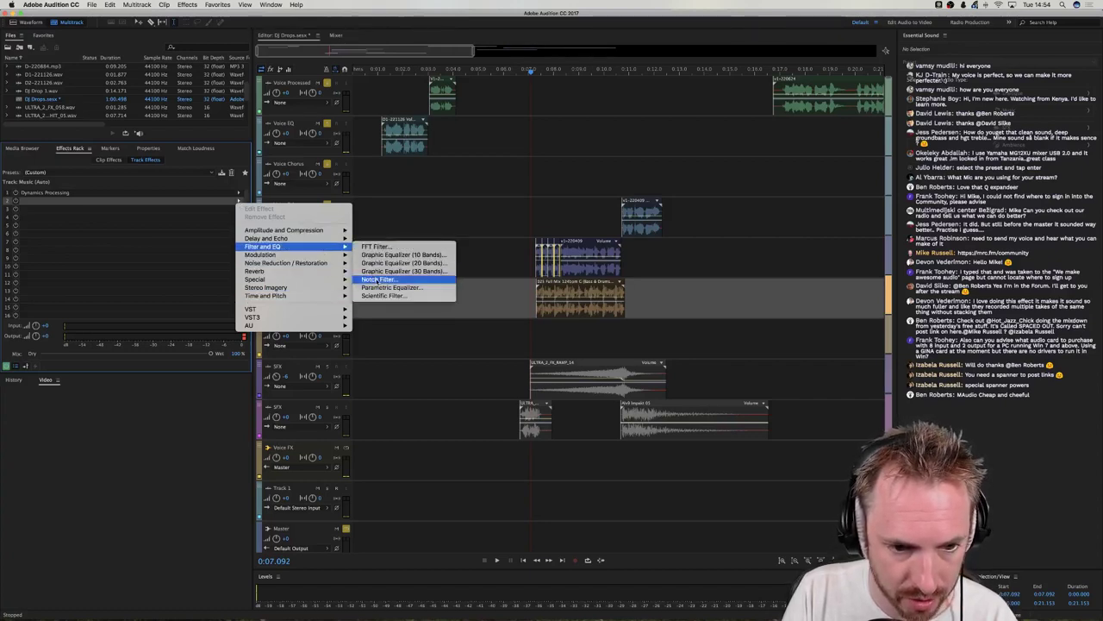
pyautogui.click(389, 288)
pyautogui.click(472, 218)
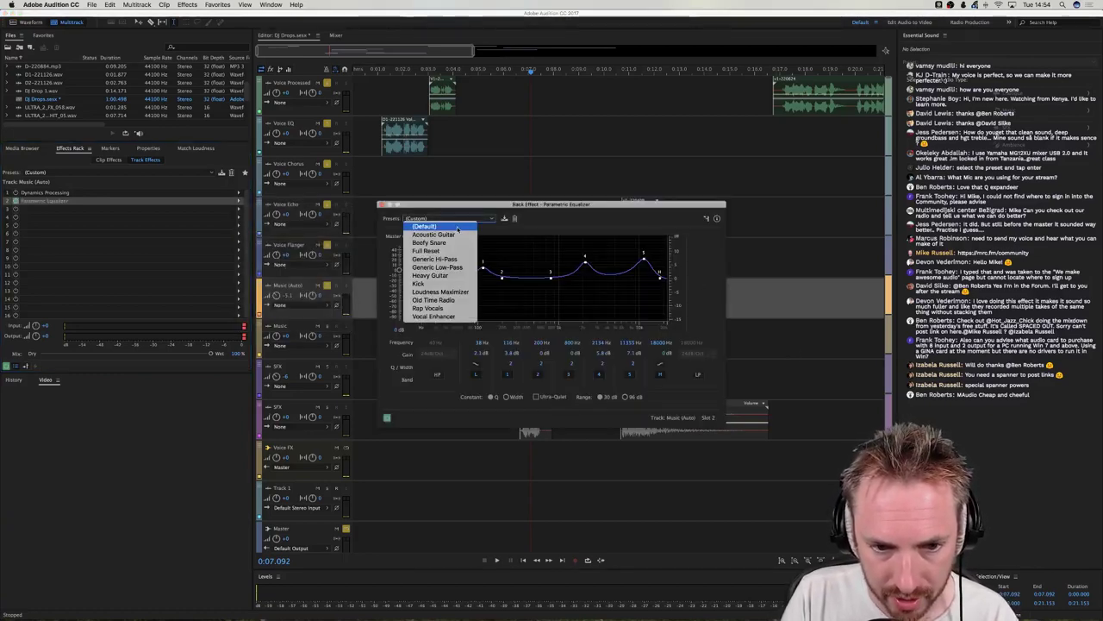
pyautogui.click(444, 226)
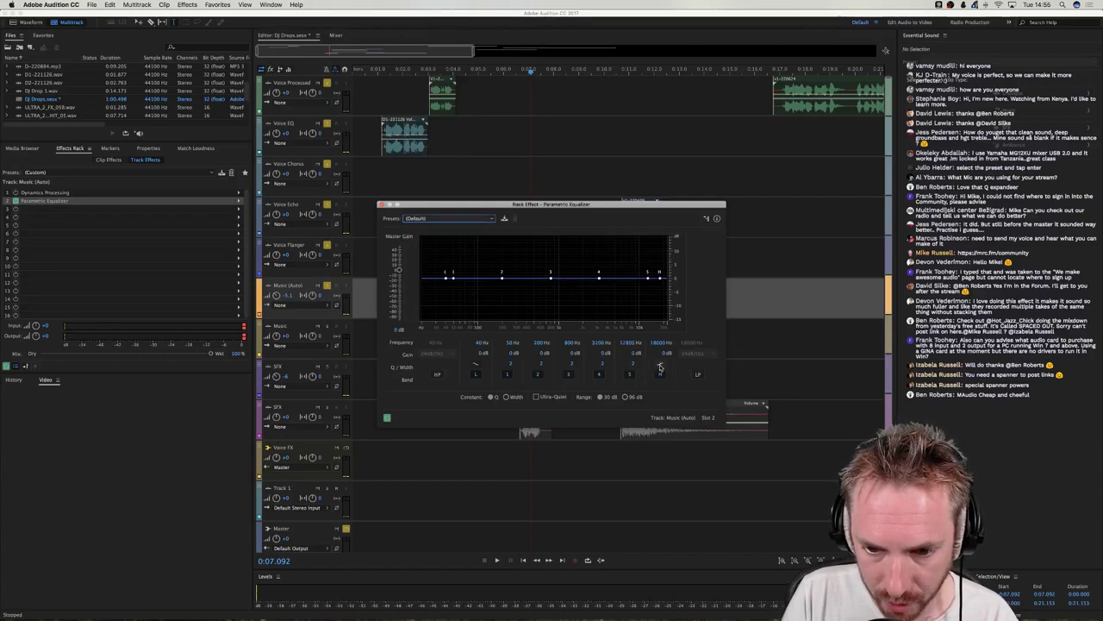
# Pull the equalizer's high shelf down to about -9.6 dB near 3.9 kHz and compare its slopes, keeping the steeper one.
pyautogui.click(660, 366)
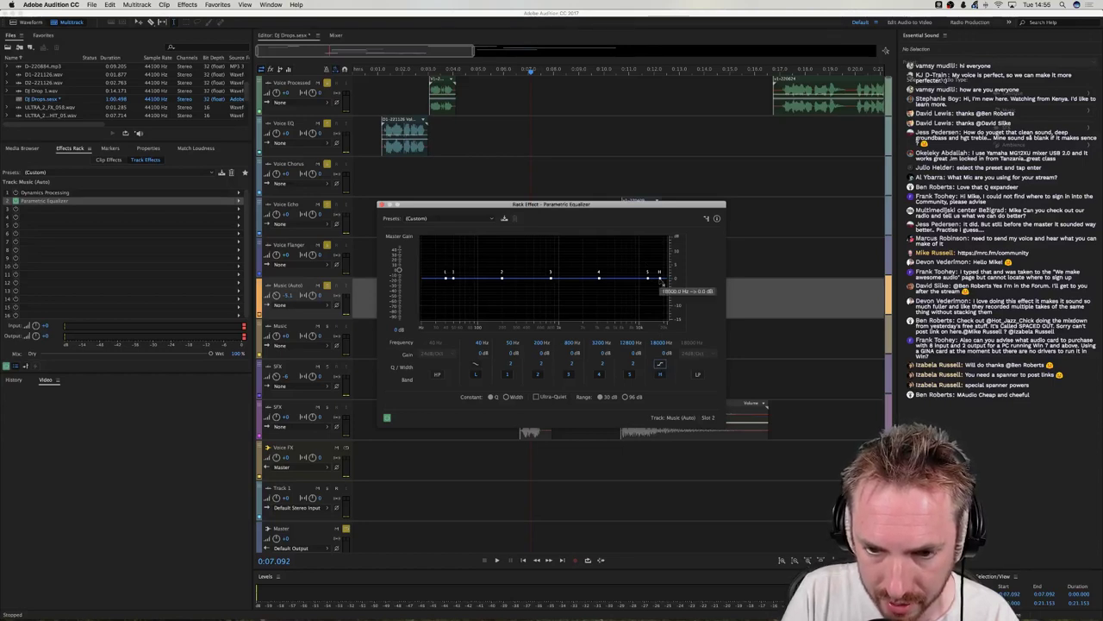
pyautogui.moveTo(656, 283); pyautogui.dragTo(608, 303)
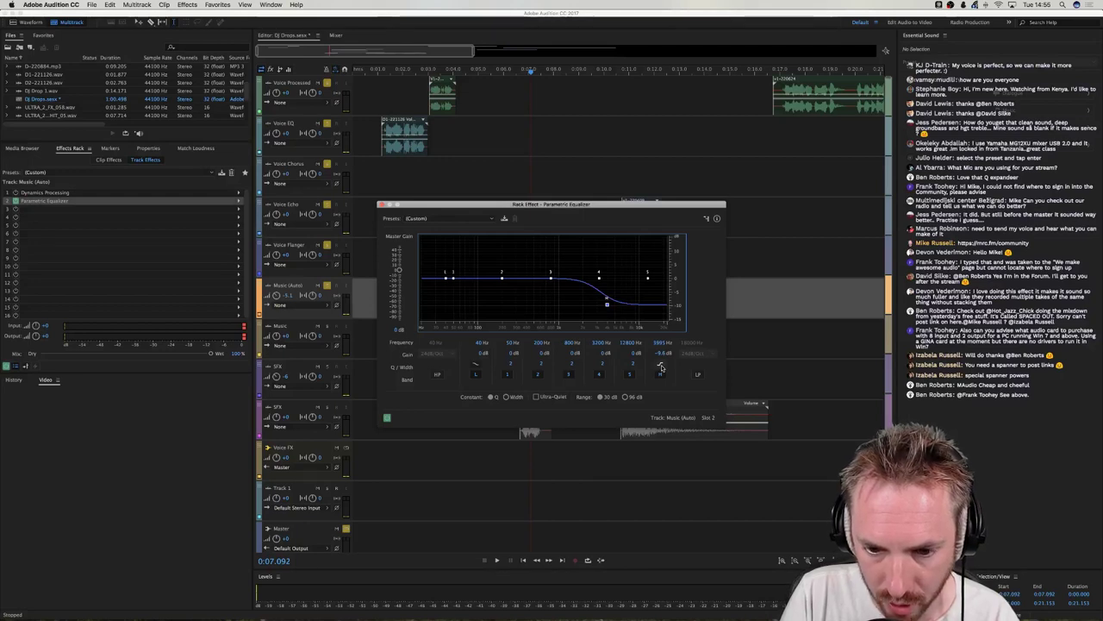
pyautogui.click(661, 366)
pyautogui.click(661, 365)
pyautogui.click(661, 365)
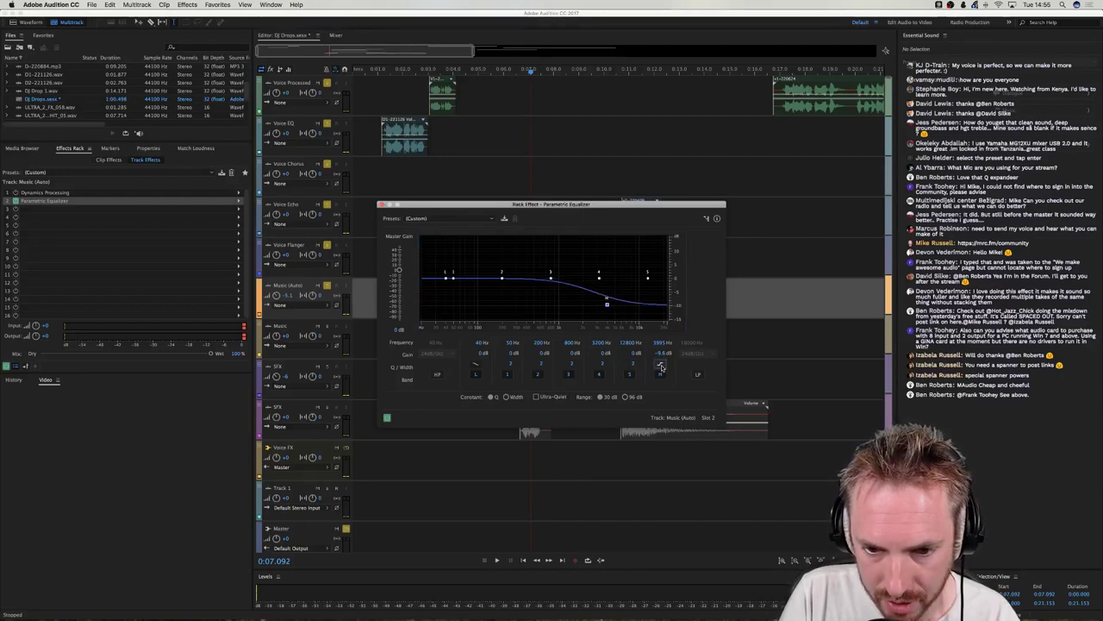
pyautogui.click(661, 366)
pyautogui.click(661, 366)
pyautogui.click(661, 367)
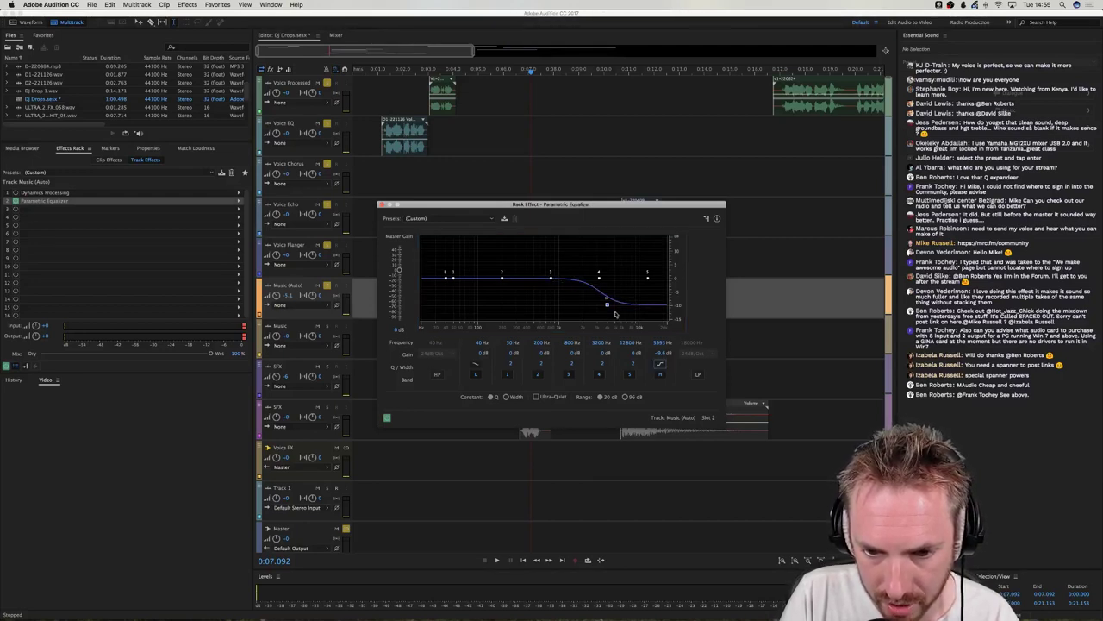
# Lower the high shelf to -15 dB at about 750 Hz, and mute Voice Flanger to preview the filtered music.
pyautogui.moveTo(608, 309); pyautogui.dragTo(549, 319)
pyautogui.press('space')
pyautogui.press('space')
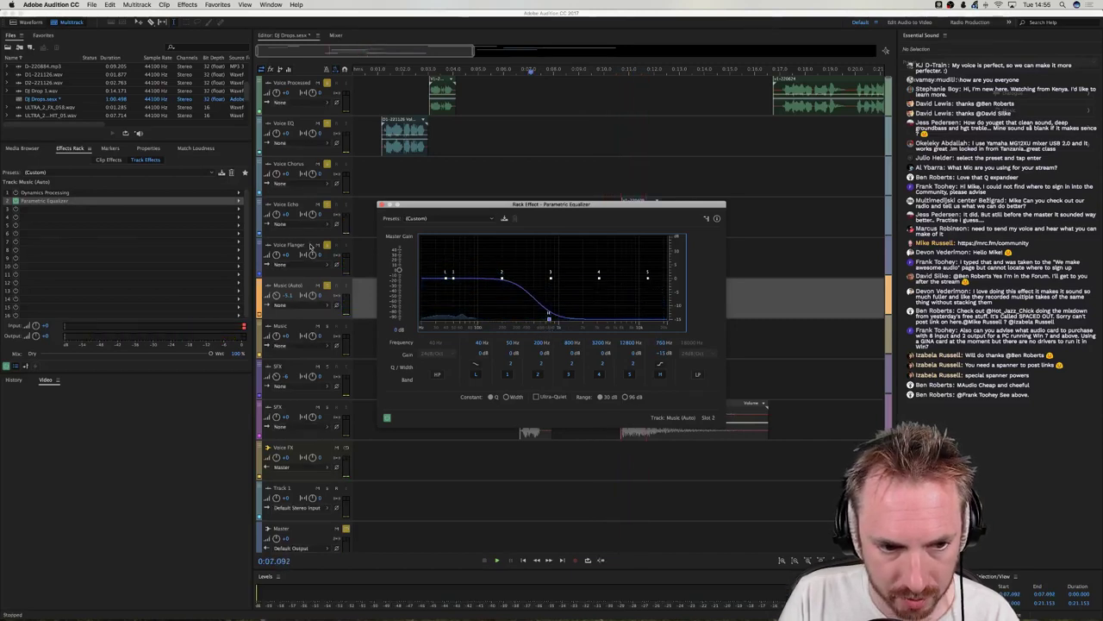
pyautogui.click(318, 245)
pyautogui.press('space')
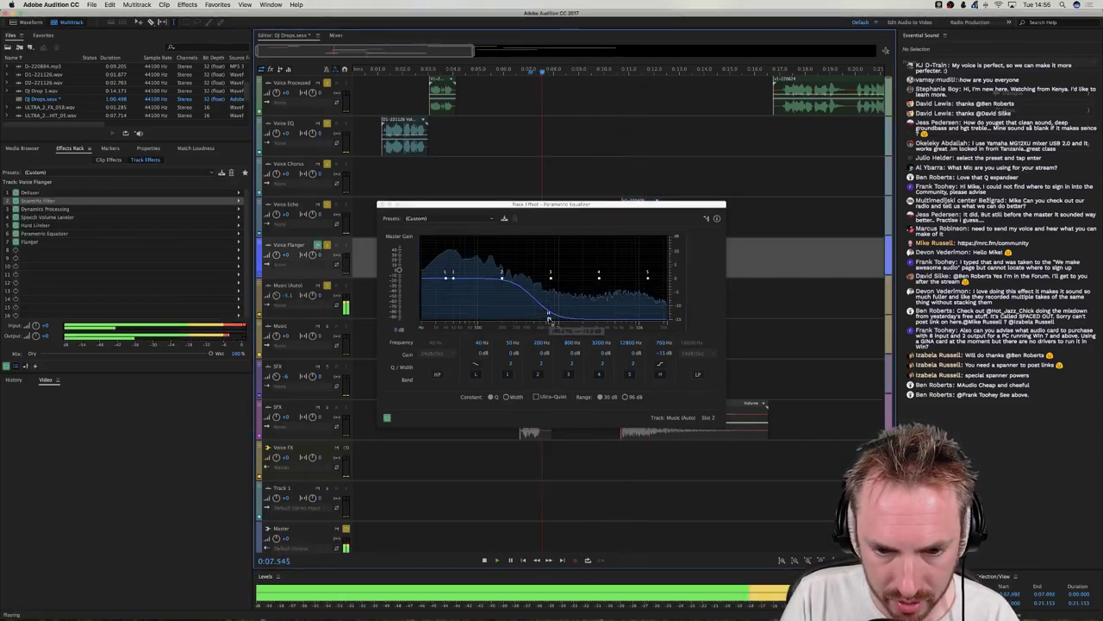
# Lower the high shelf's frequency to about 550 Hz at -15 dB and replay the music bed.
pyautogui.moveTo(550, 319)
pyautogui.mouseDown()
pyautogui.moveTo(664, 328)
pyautogui.moveTo(447, 341)
pyautogui.moveTo(516, 345)
pyautogui.moveTo(562, 317)
pyautogui.moveTo(664, 320)
pyautogui.moveTo(537, 318)
pyautogui.mouseUp()
pyautogui.press('space')
pyautogui.press('space')
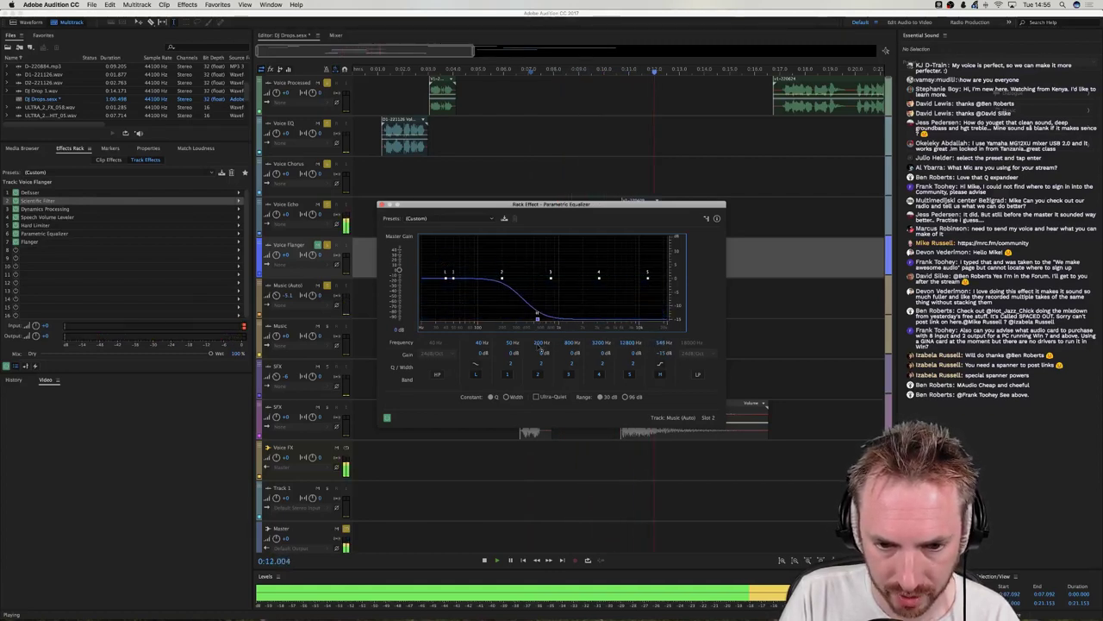
pyautogui.press('space')
pyautogui.press('space')
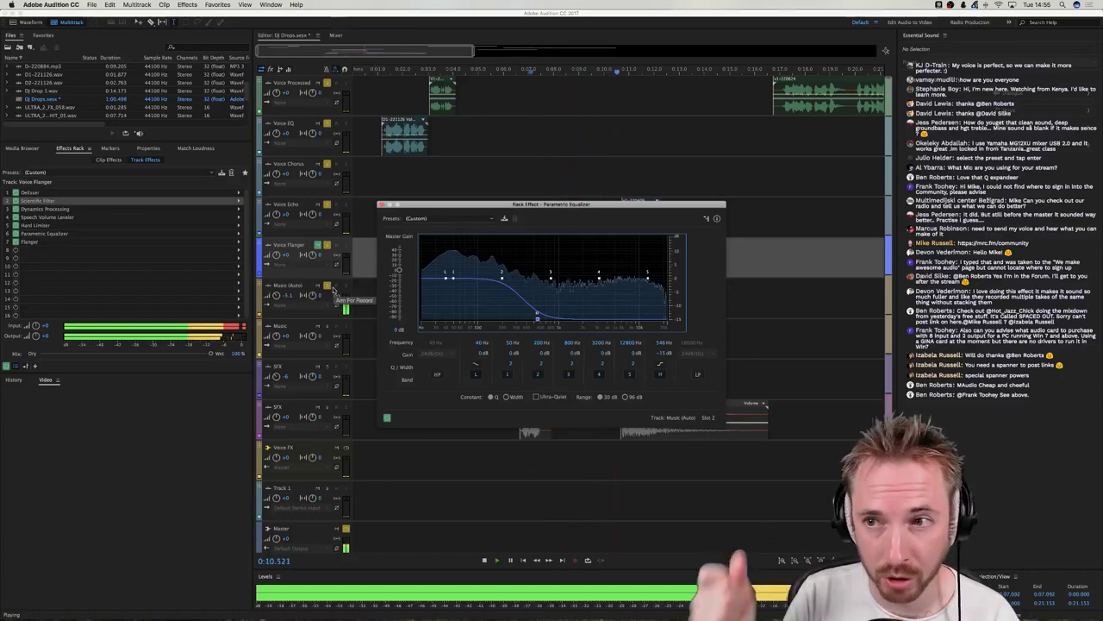
pyautogui.press('space')
# Unmute Voice Flanger, clear the track solos and close the Parametric Equalizer.
pyautogui.click(318, 245)
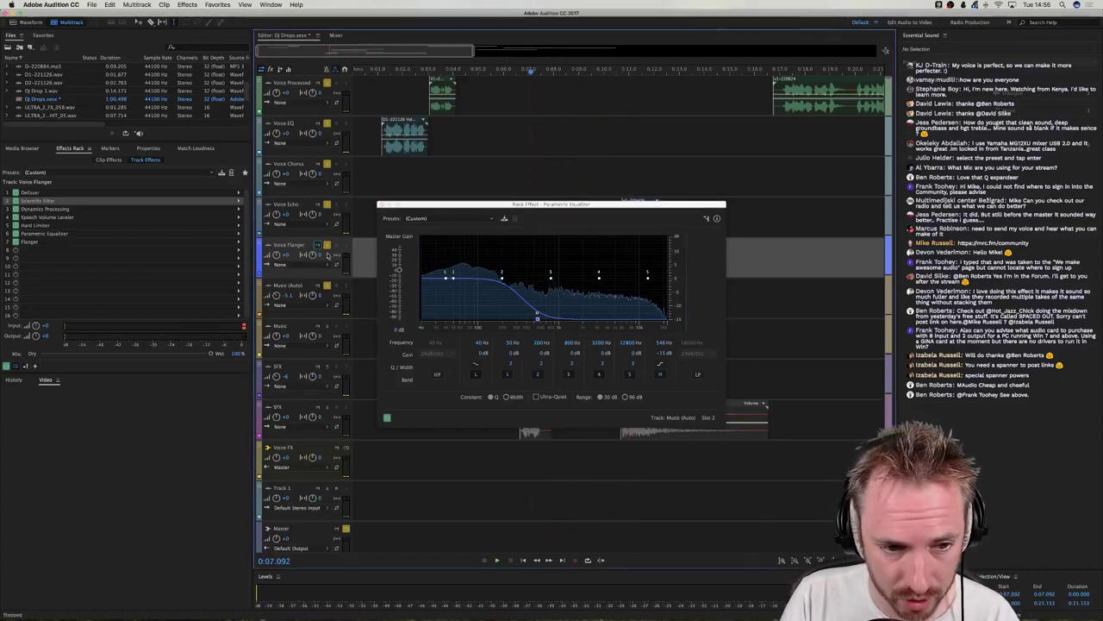
pyautogui.click(330, 291)
pyautogui.click(381, 204)
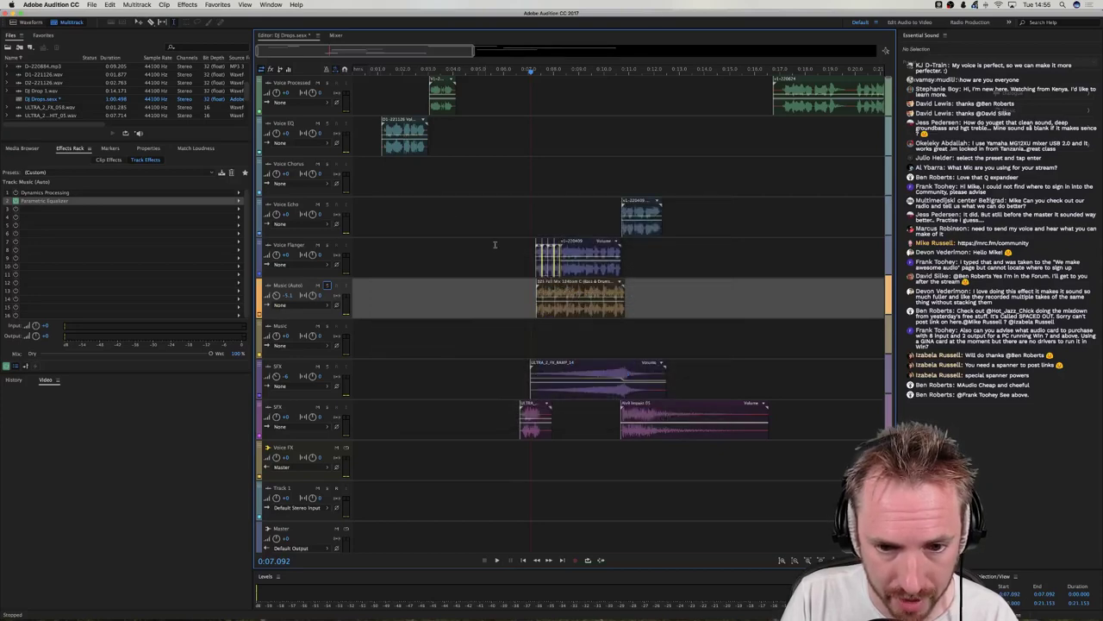
# Preview the full mix with the filtered music from about 6.2 seconds.
pyautogui.click(505, 258)
pyautogui.press('space')
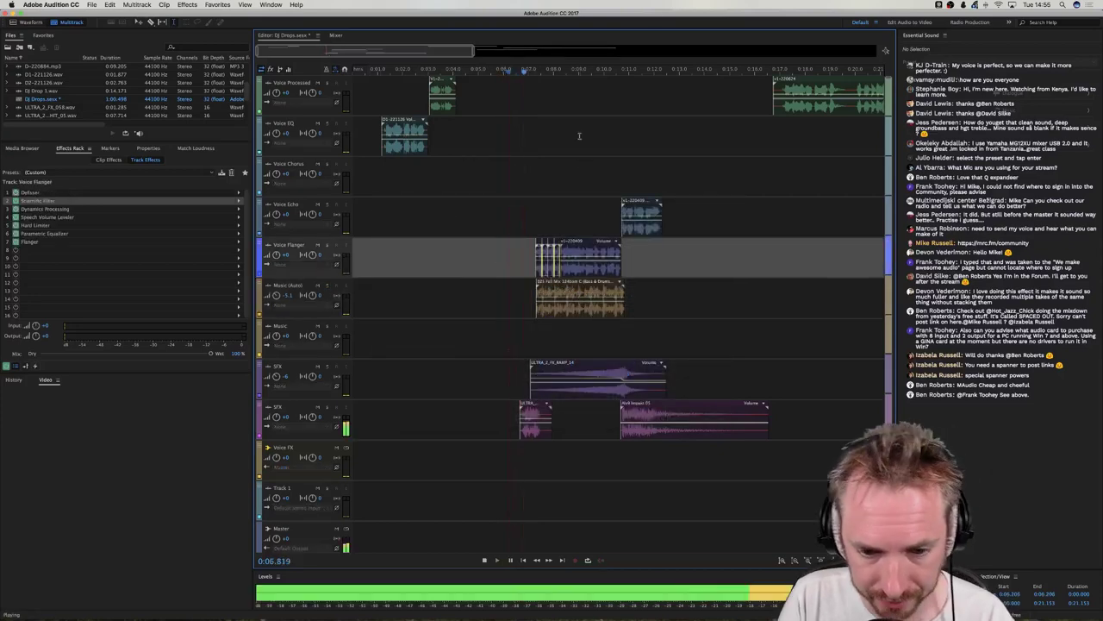
pyautogui.scroll(-2, 576, 67)
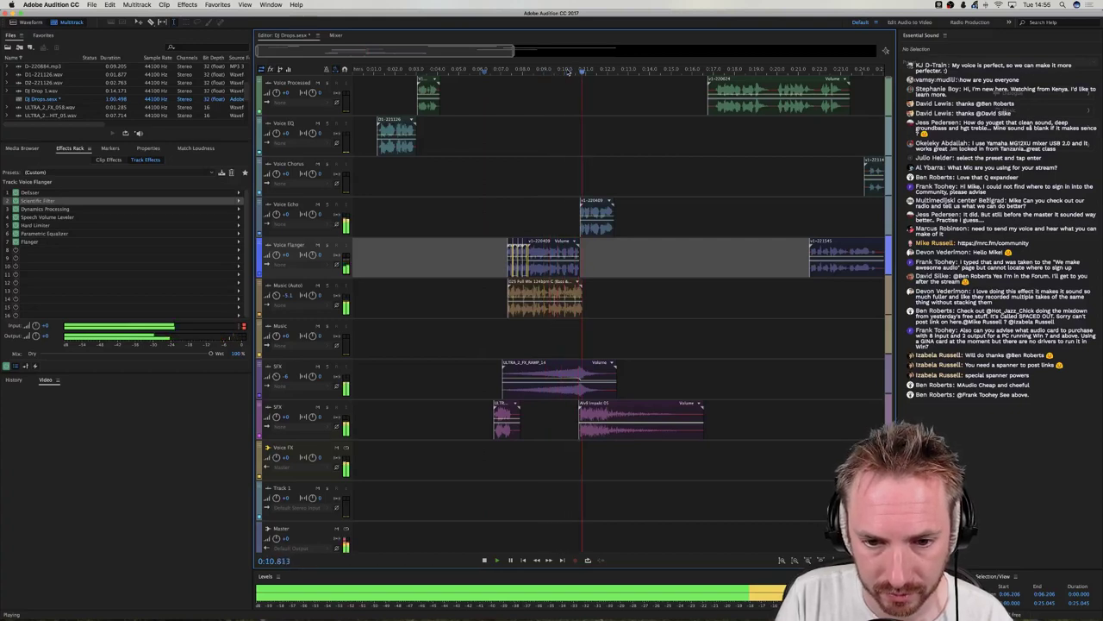
pyautogui.scroll(-1, 642, 353)
pyautogui.press('space')
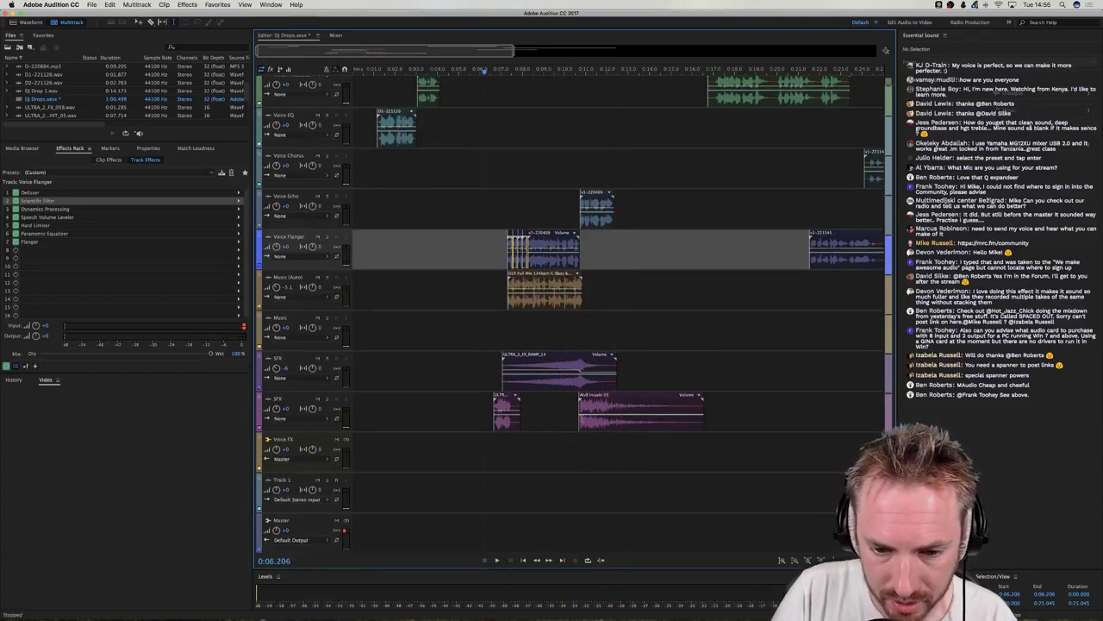
# Adjust the Aiv9 Impakt 05 clip's volume slightly and preview the hit from about 9.9 seconds.
pyautogui.click(582, 420)
pyautogui.moveTo(583, 419); pyautogui.dragTo(583, 416)
pyautogui.click(562, 417)
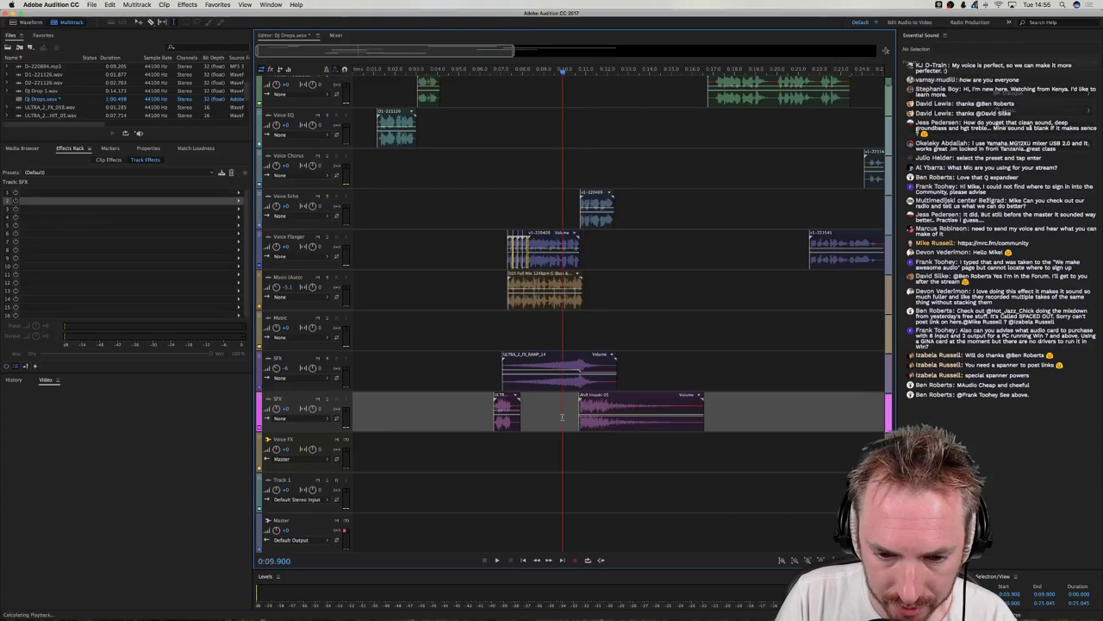
pyautogui.press('space')
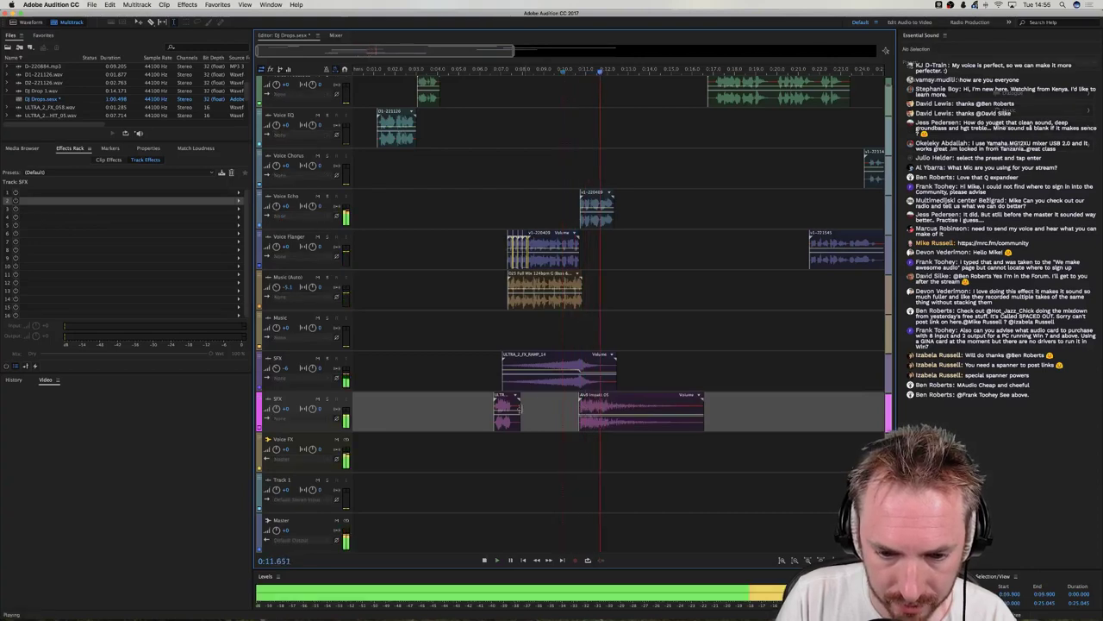
pyautogui.press('space')
# Add the Mastering effect to the fifth effect slot of the Voice FX bus track.
pyautogui.click(489, 450)
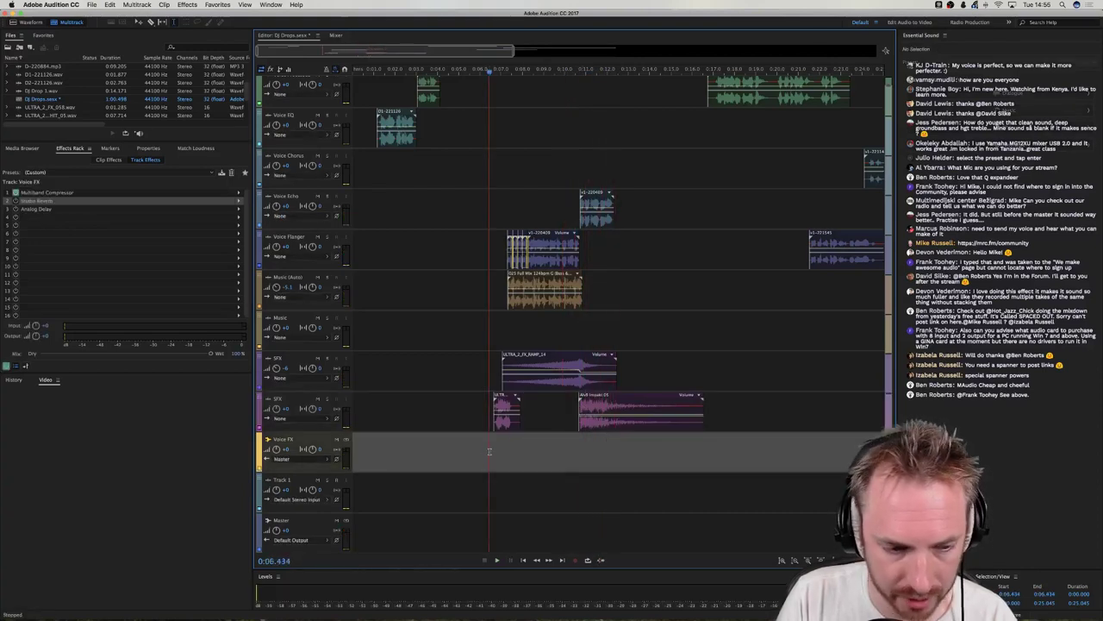
pyautogui.click(238, 221)
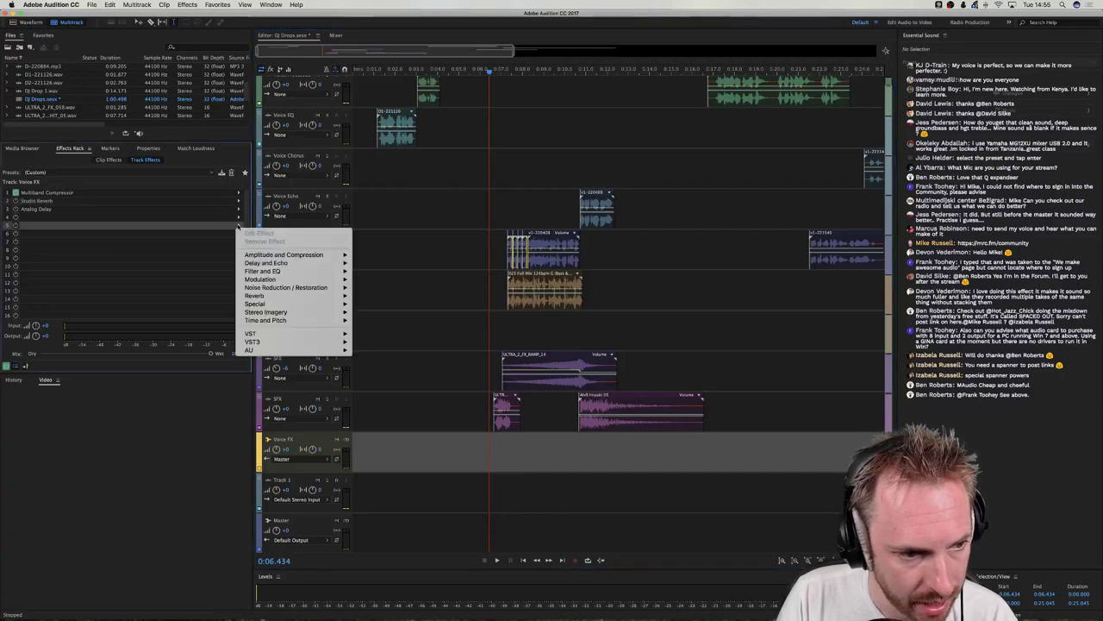
pyautogui.moveTo(285, 305)
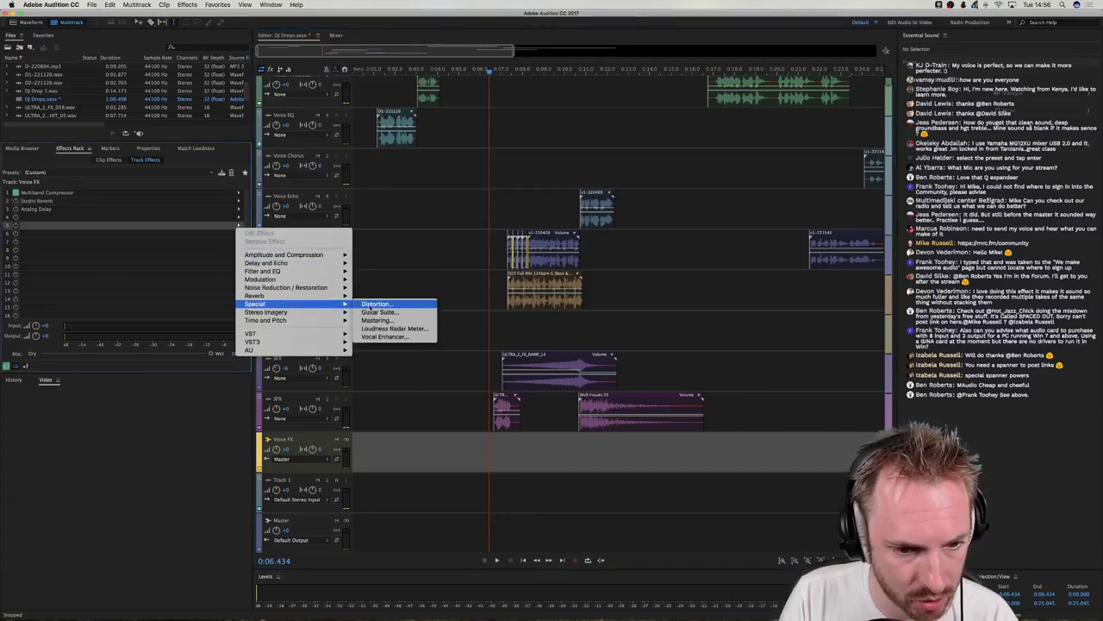
pyautogui.click(392, 321)
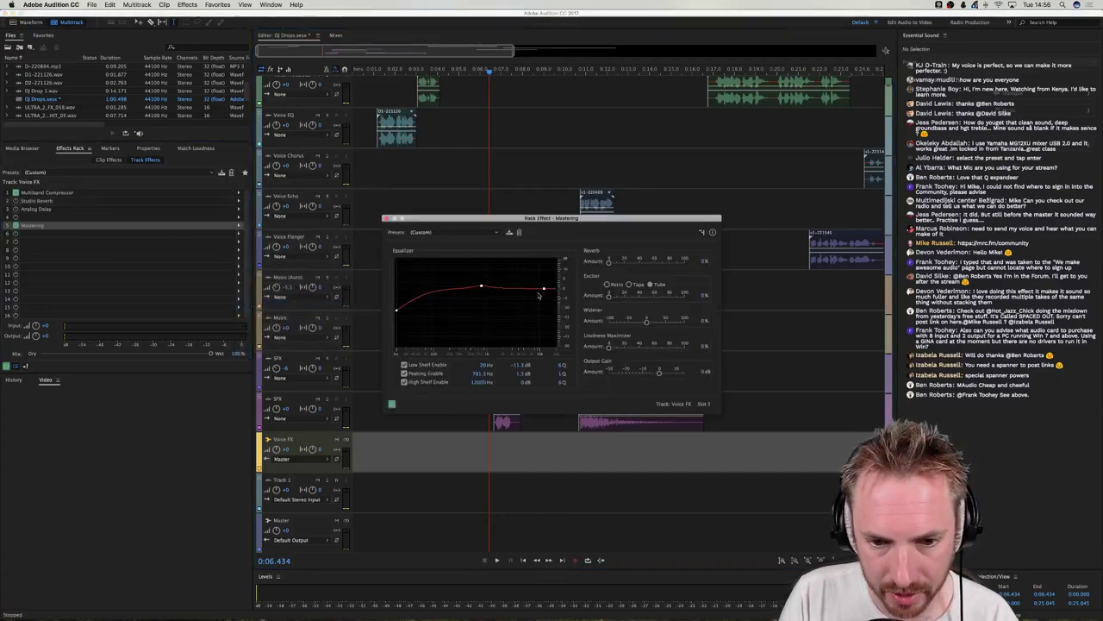
# Reset the Mastering effect to its Default preset and raise the Tube exciter to 74% while previewing the mix.
pyautogui.click(457, 232)
pyautogui.click(427, 239)
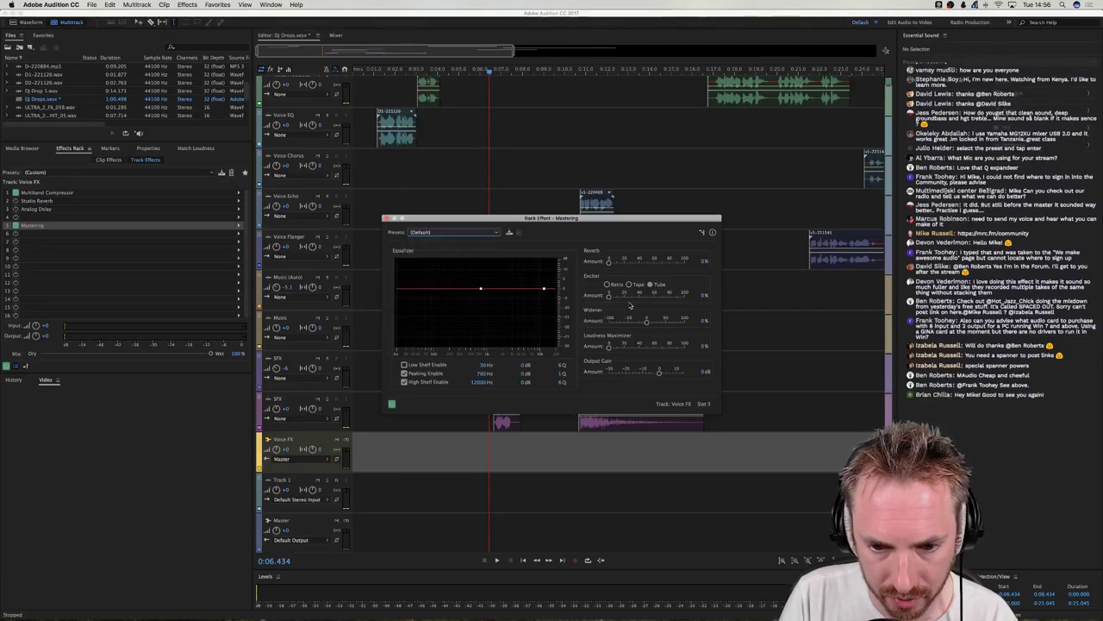
pyautogui.press('space')
pyautogui.moveTo(610, 296); pyautogui.dragTo(664, 300)
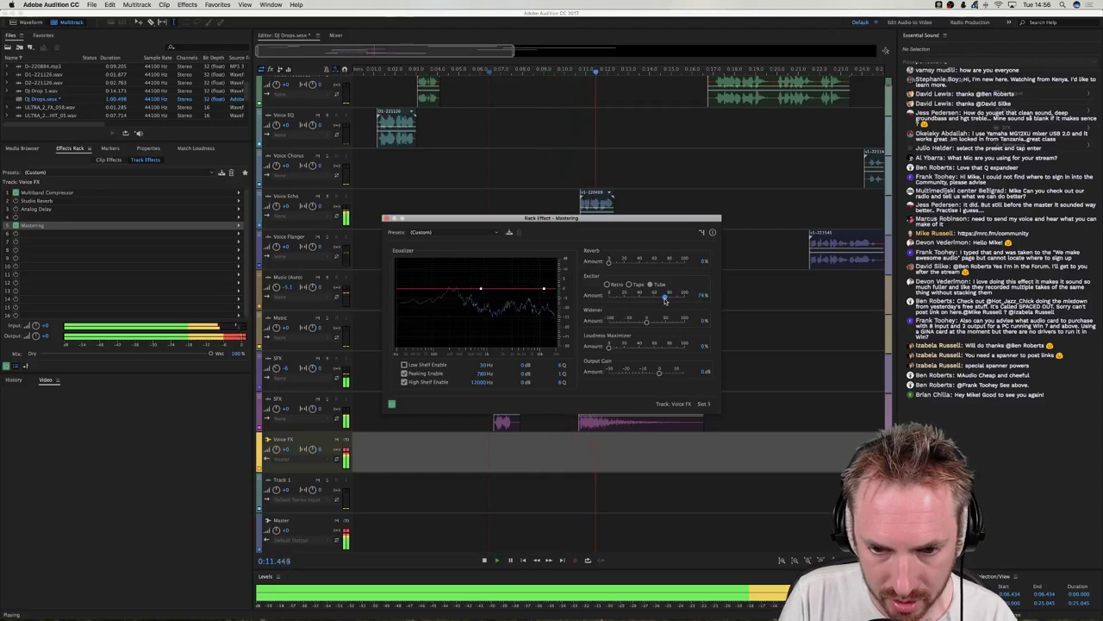
pyautogui.press('space')
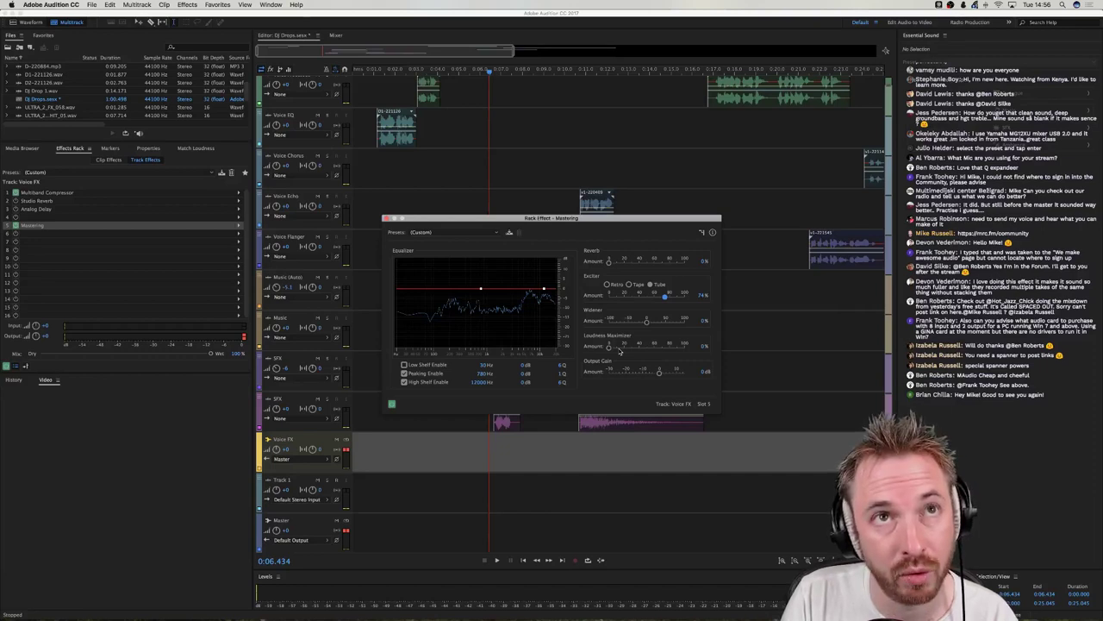
# Set the Mastering effect's Loudness Maximizer to 14% during playback and reduce the Exciter to 72%.
pyautogui.press('space')
pyautogui.moveTo(619, 348); pyautogui.dragTo(619, 347)
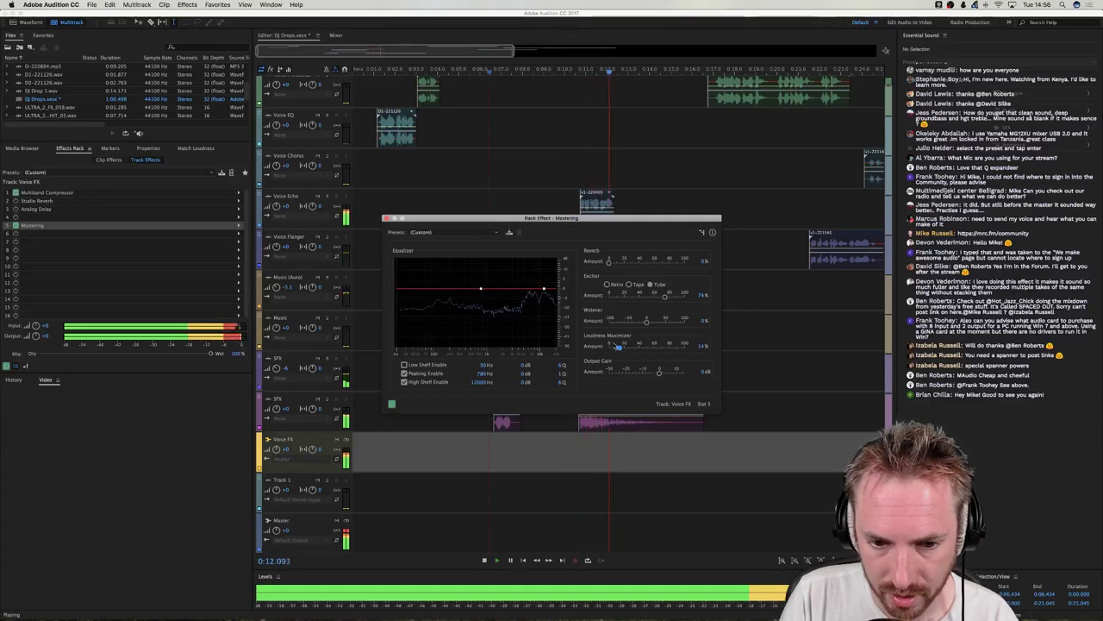
pyautogui.press('space')
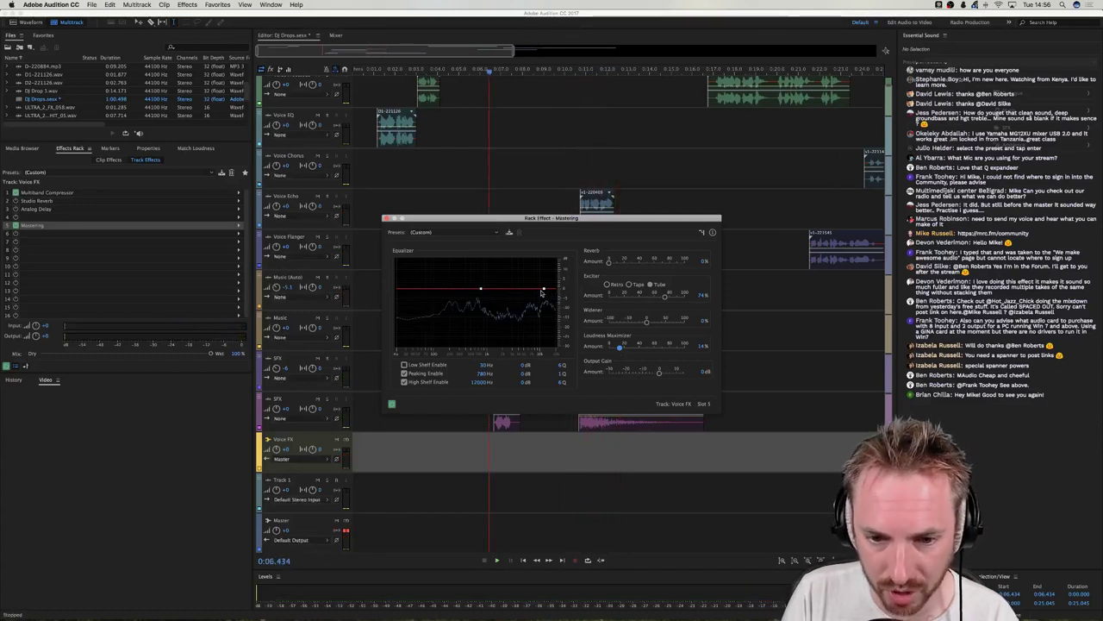
pyautogui.moveTo(665, 298); pyautogui.dragTo(663, 299)
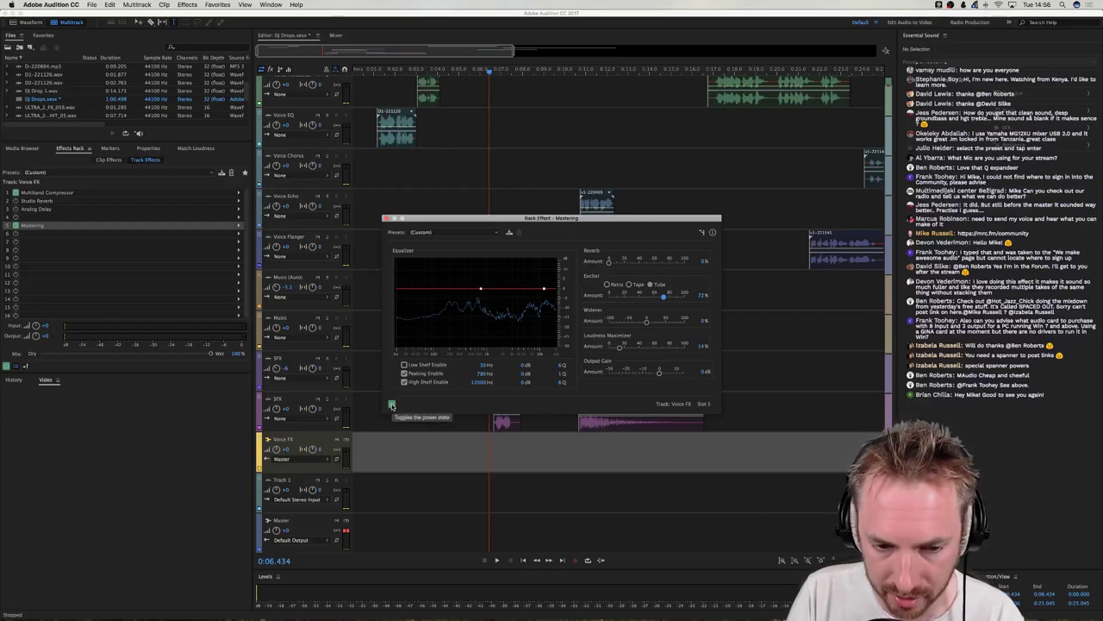
# Compare the mix with Mastering bypassed and enabled, leave it enabled, close the effect window and stop playback.
pyautogui.press('space')
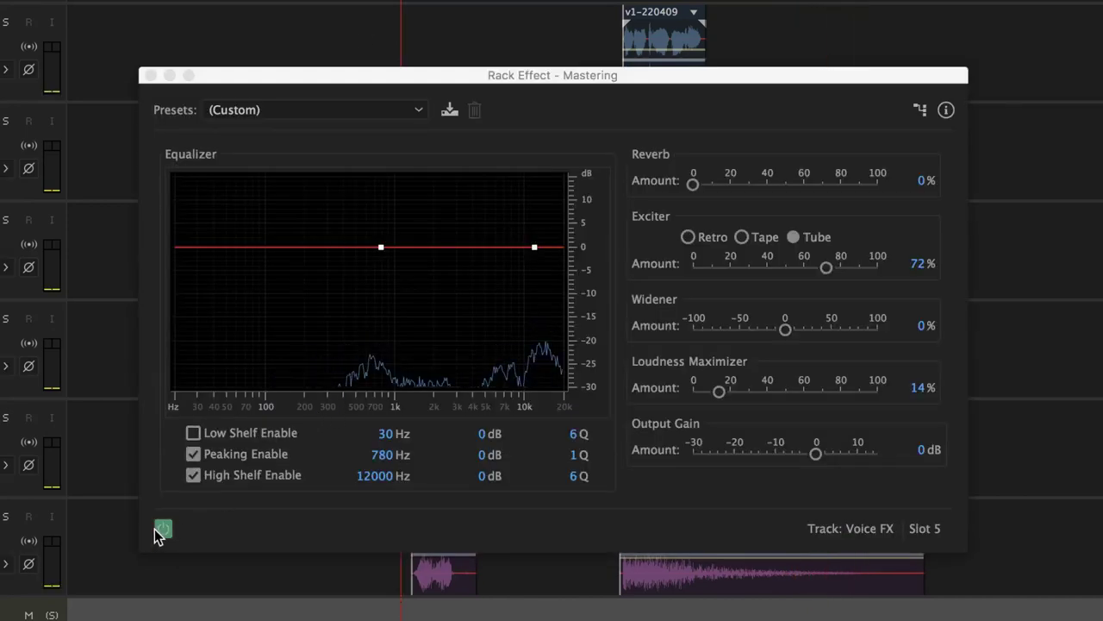
pyautogui.click(161, 529)
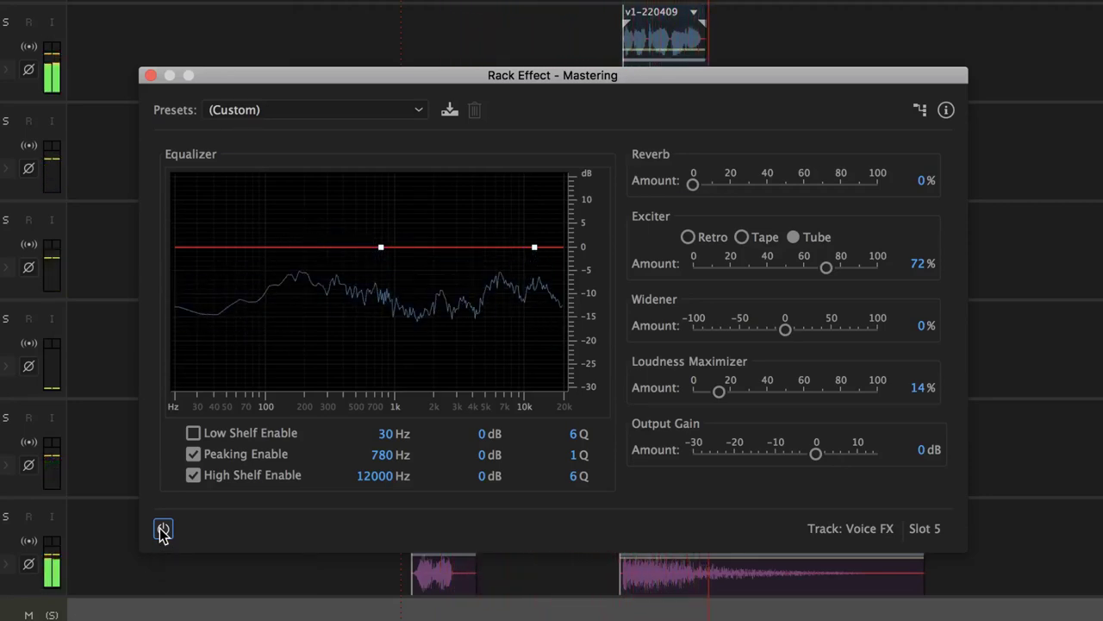
pyautogui.click(396, 28)
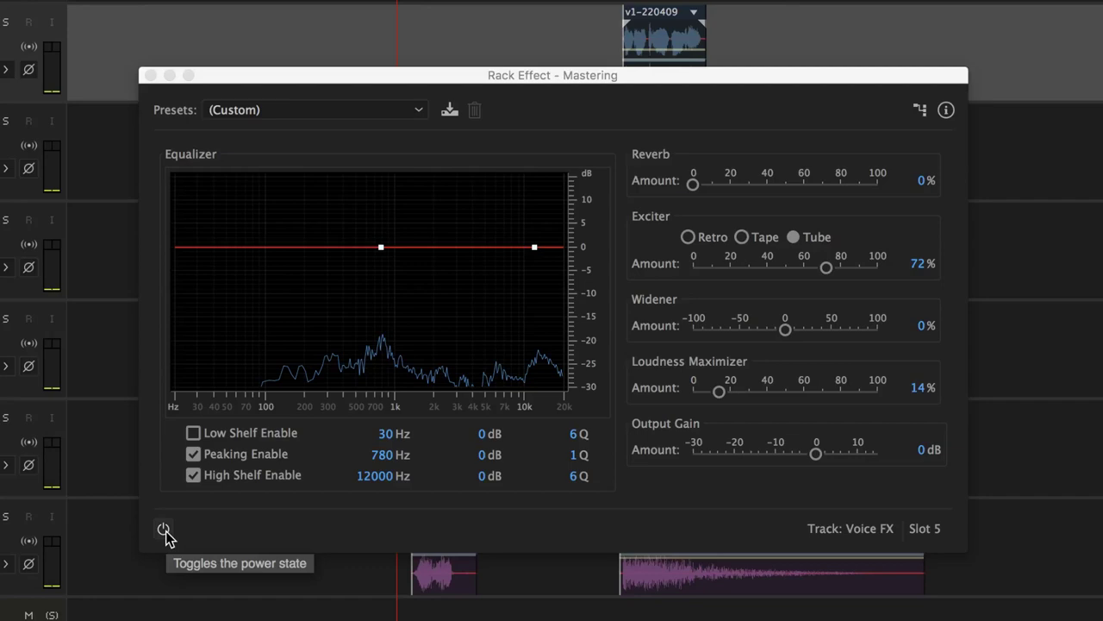
pyautogui.press('space')
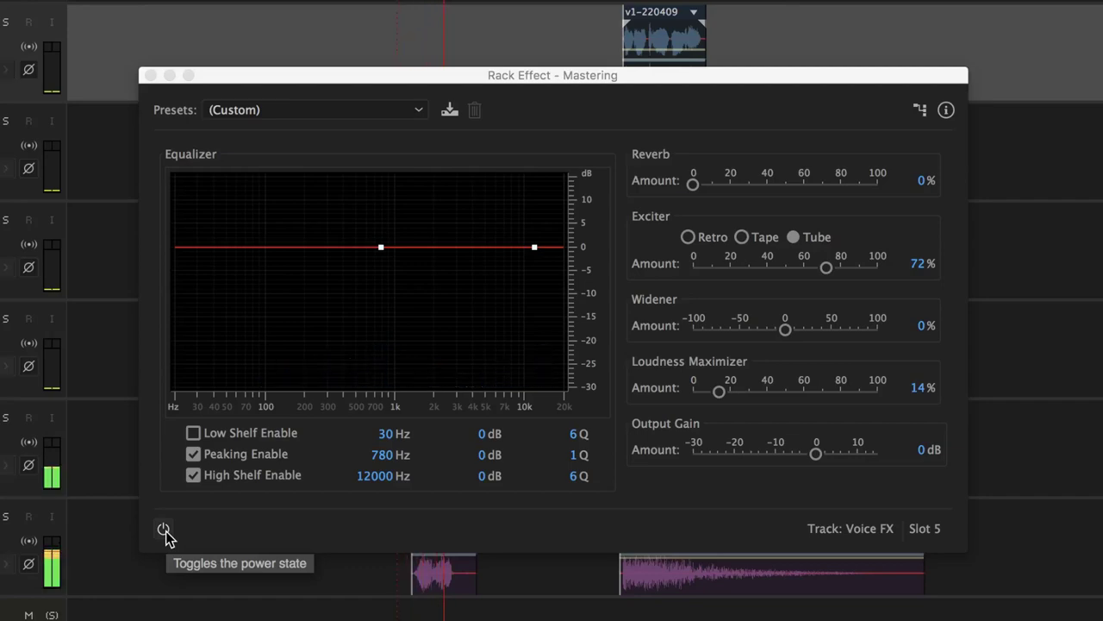
pyautogui.click(163, 529)
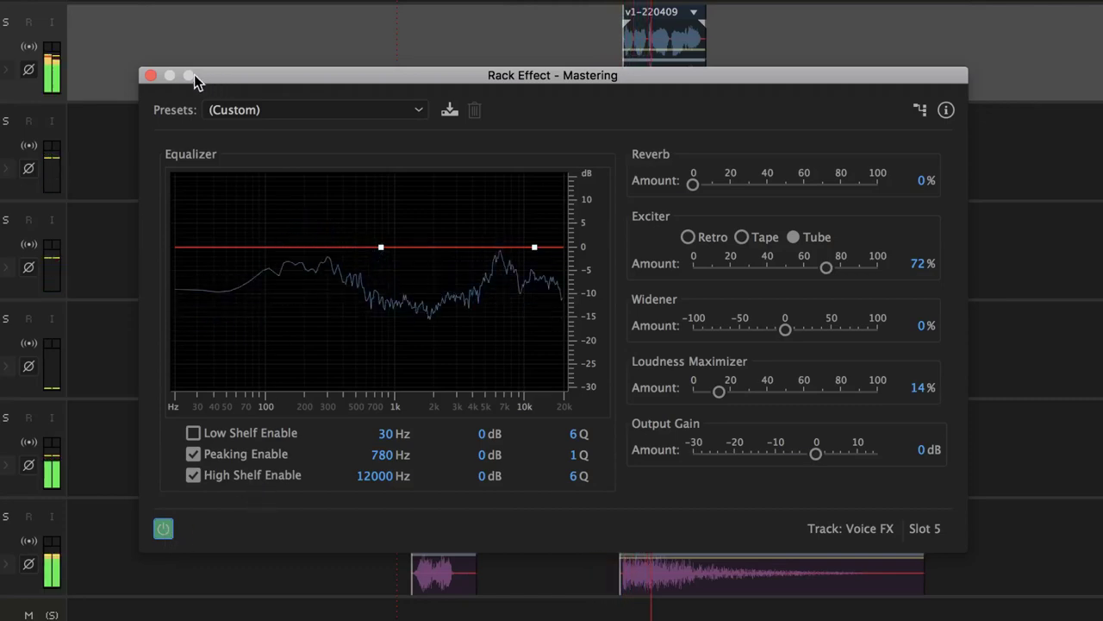
pyautogui.click(150, 75)
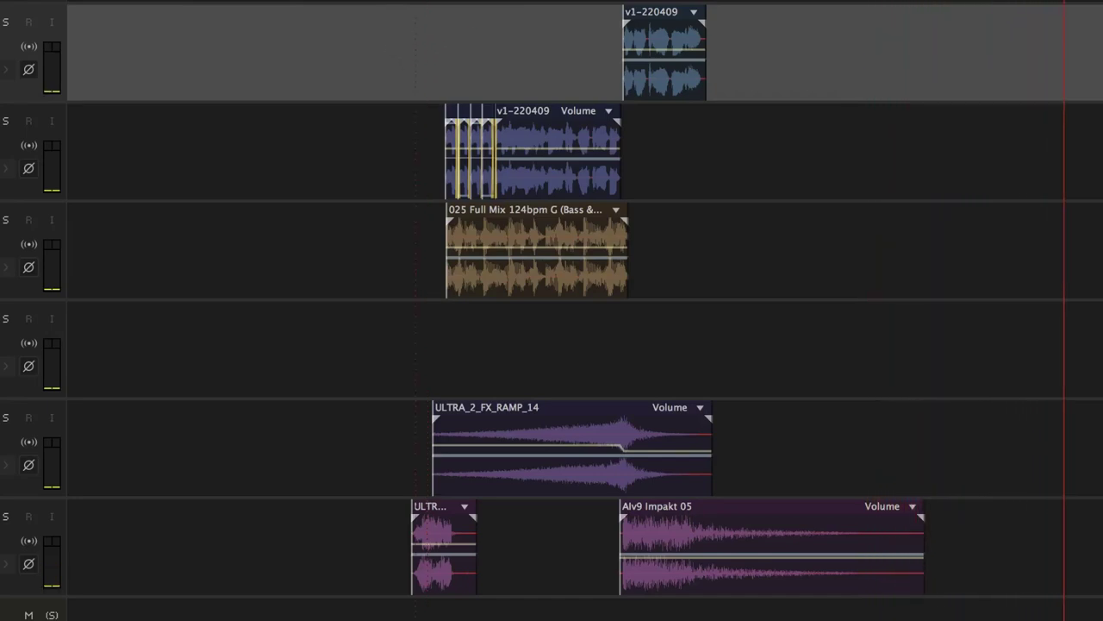
pyautogui.press('space')
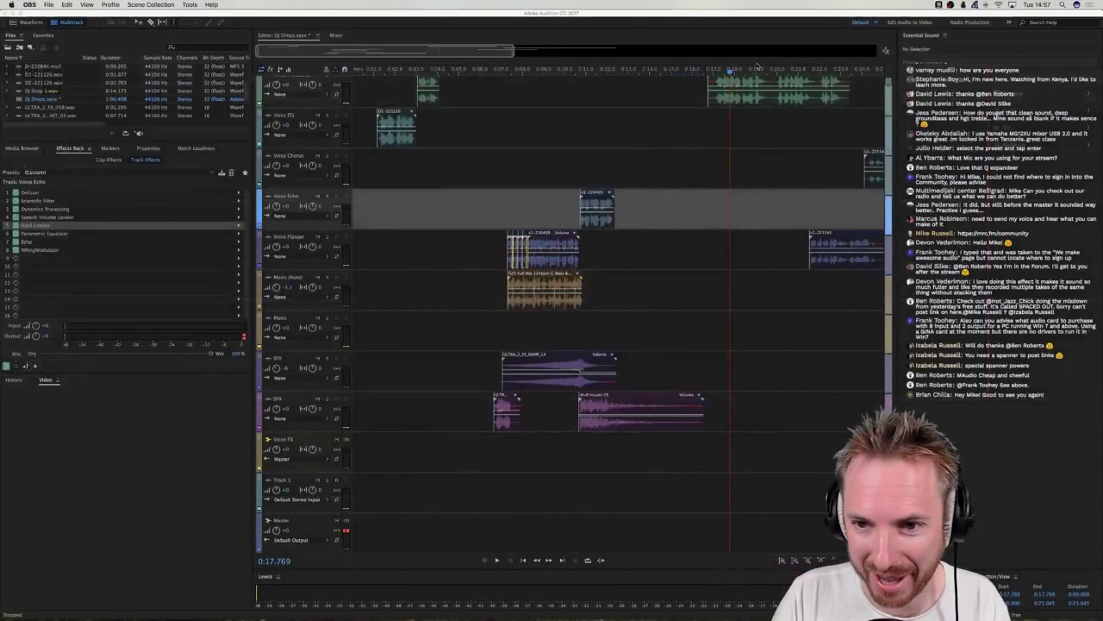
pyautogui.scroll(-3, 755, 70)
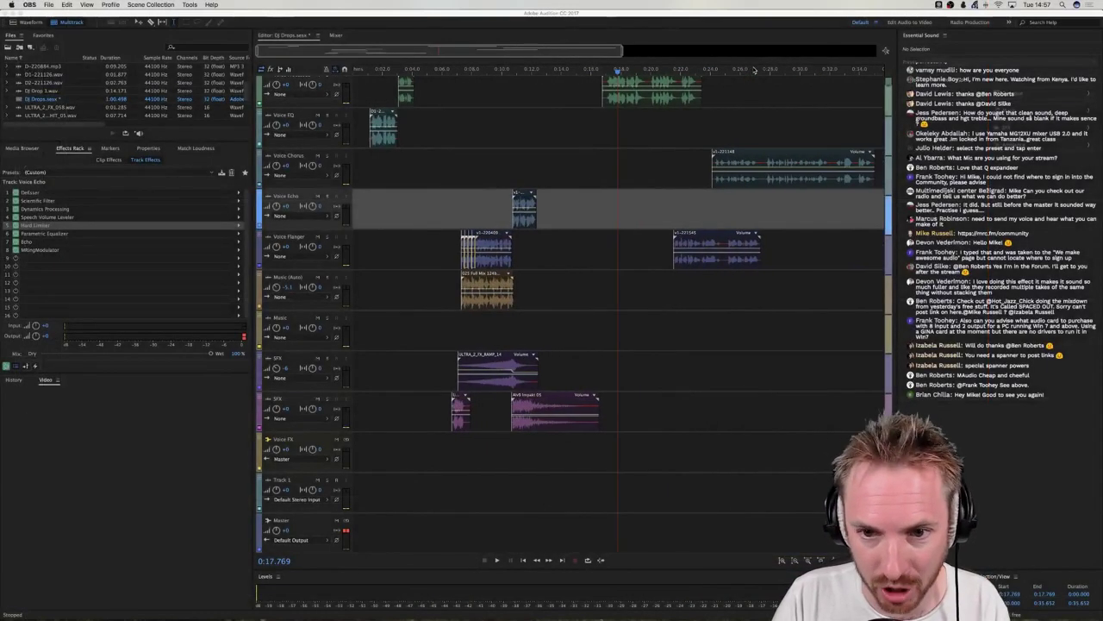
pyautogui.scroll(-2, 754, 70)
pyautogui.scroll(-2, 681, 74)
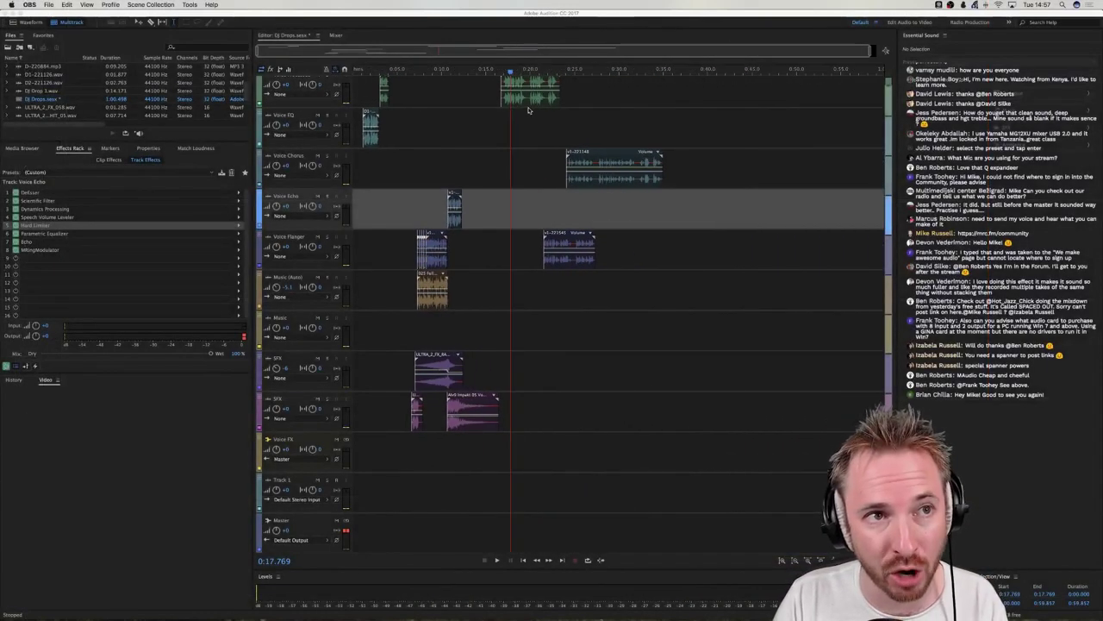
pyautogui.scroll(3, 476, 69)
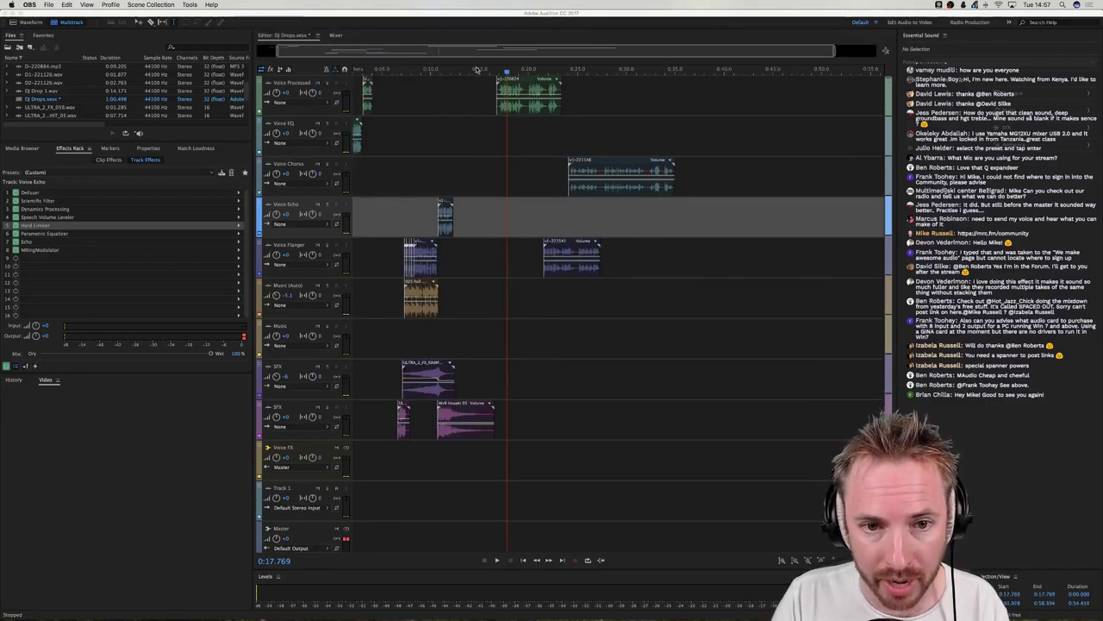
pyautogui.scroll(-1, 476, 69)
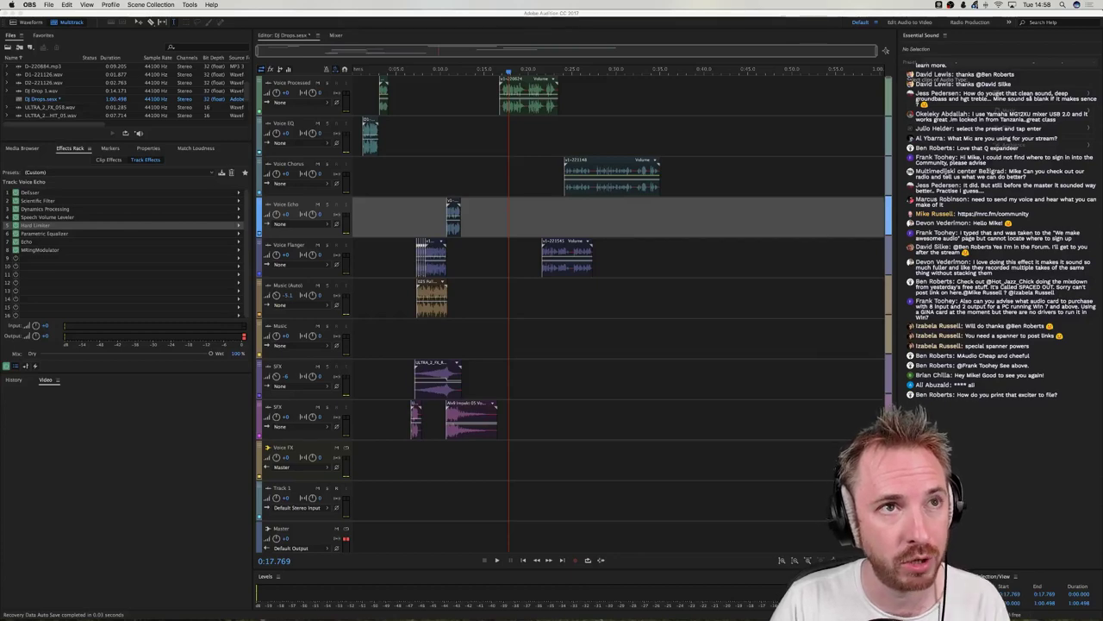
# Switch to Chrome, copy the Free Video Game Sound Effects topic link from the community's Free Stuff category, and return to the community home page.
pyautogui.moveTo(825, 613)
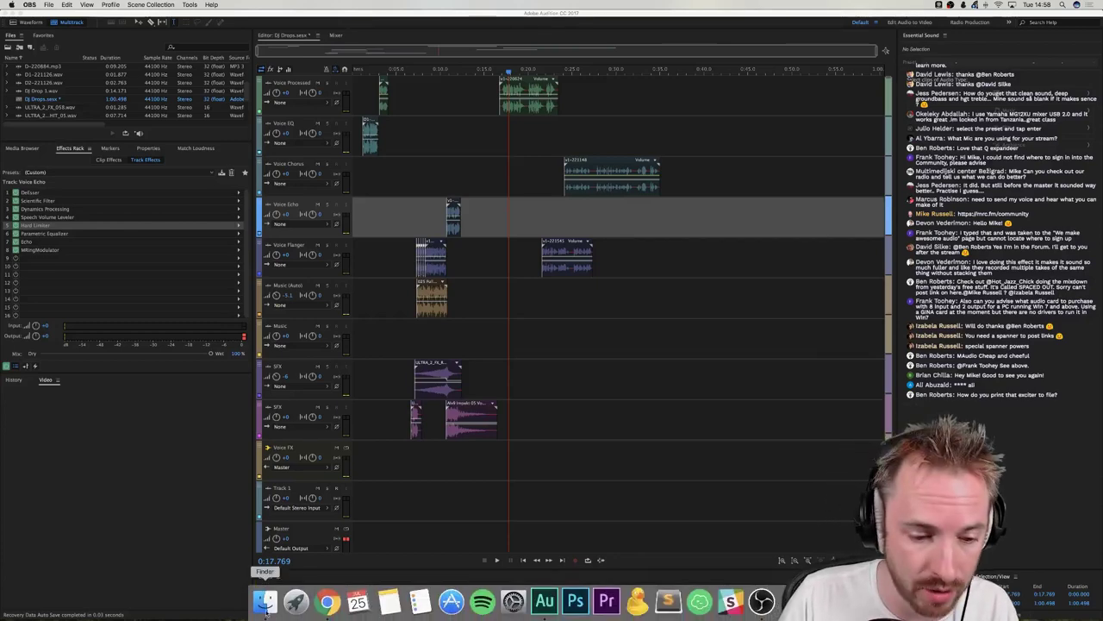
pyautogui.click(328, 601)
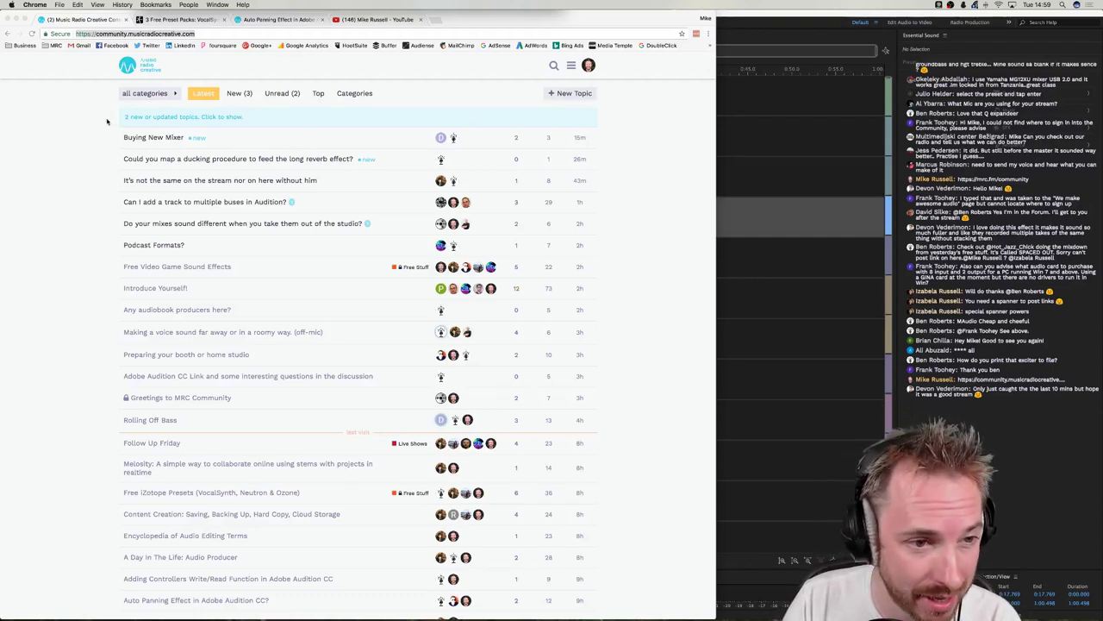
pyautogui.click(362, 97)
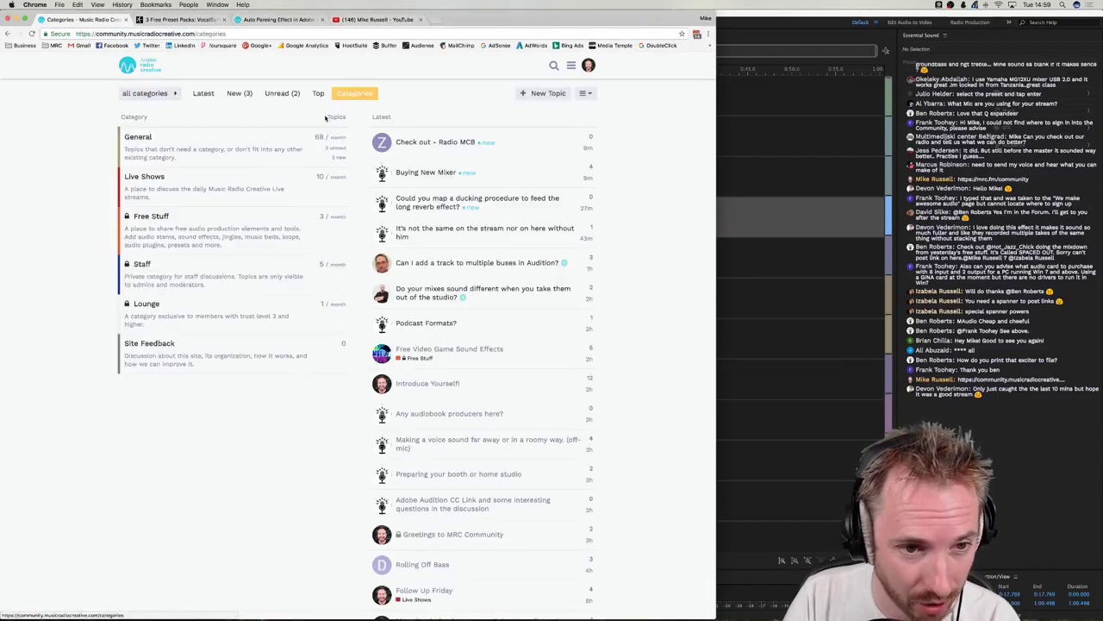
pyautogui.click(153, 215)
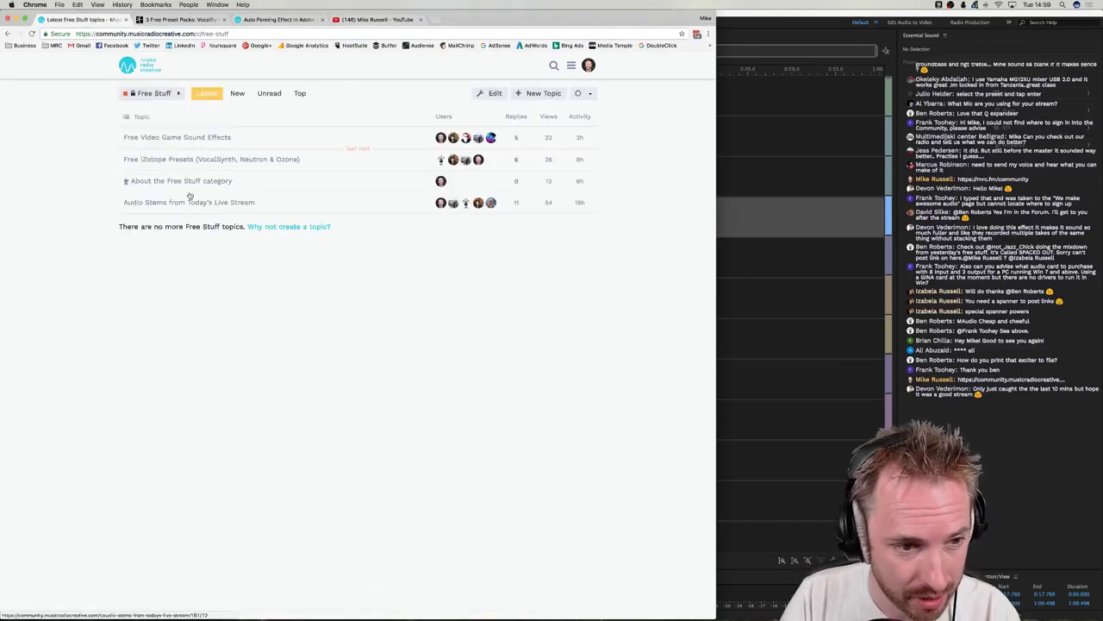
pyautogui.rightClick(157, 138)
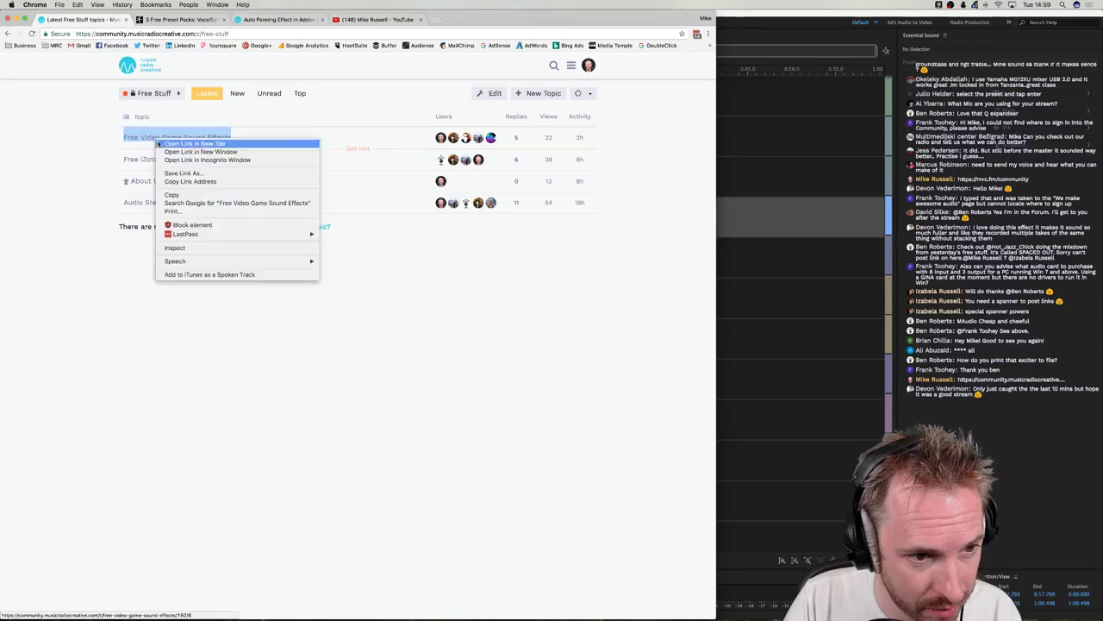
pyautogui.click(198, 181)
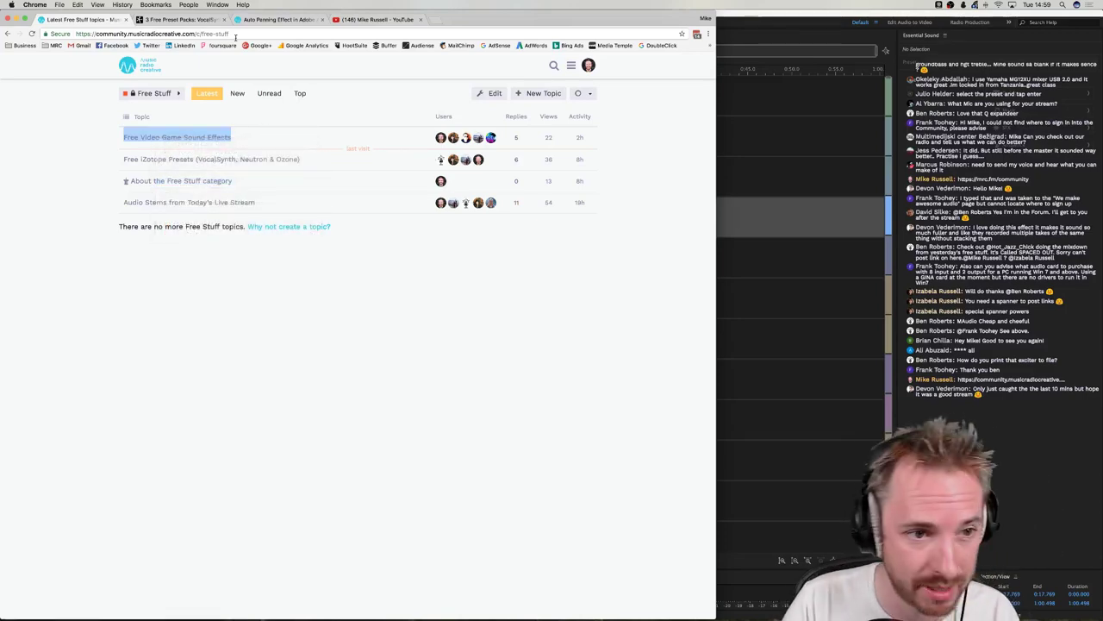
pyautogui.click(141, 68)
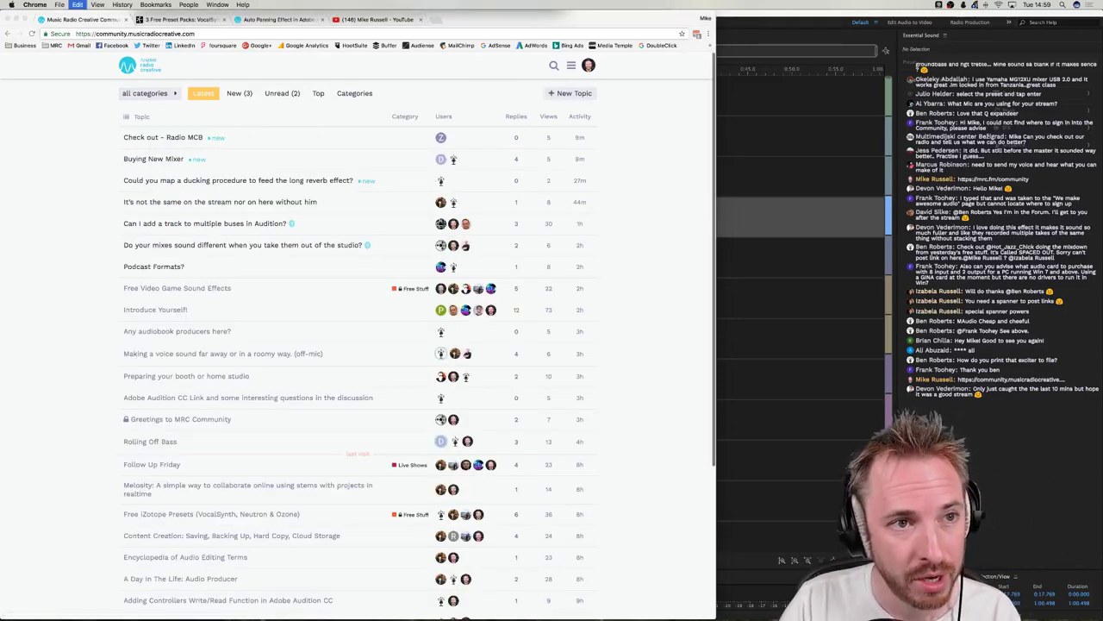